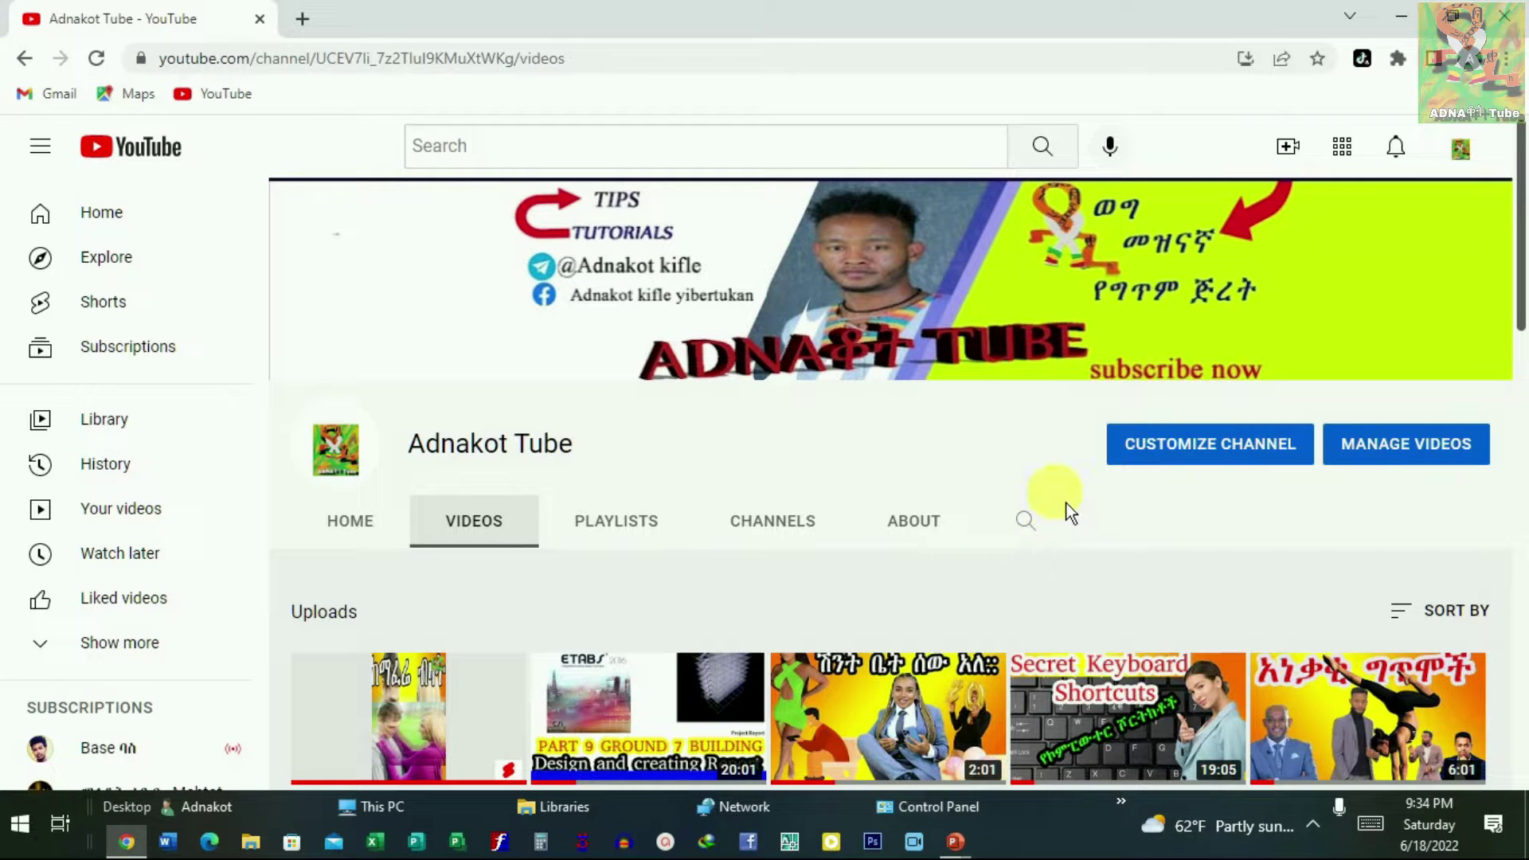
Step: Minimize the Chrome window with the YouTube Videos page to show the desktop
left_click(1402, 16)
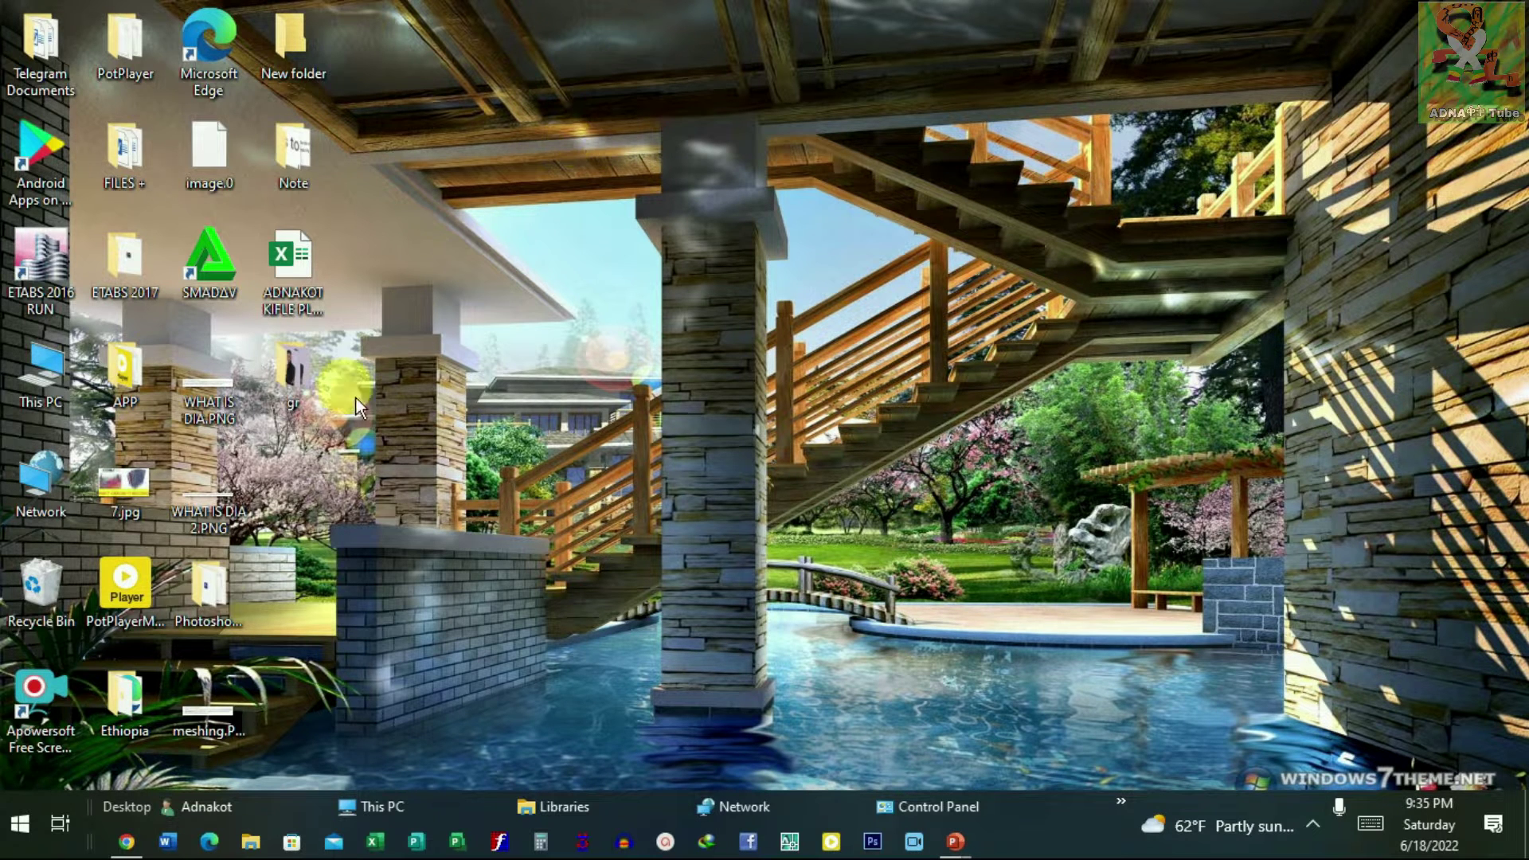
right_click(30, 840)
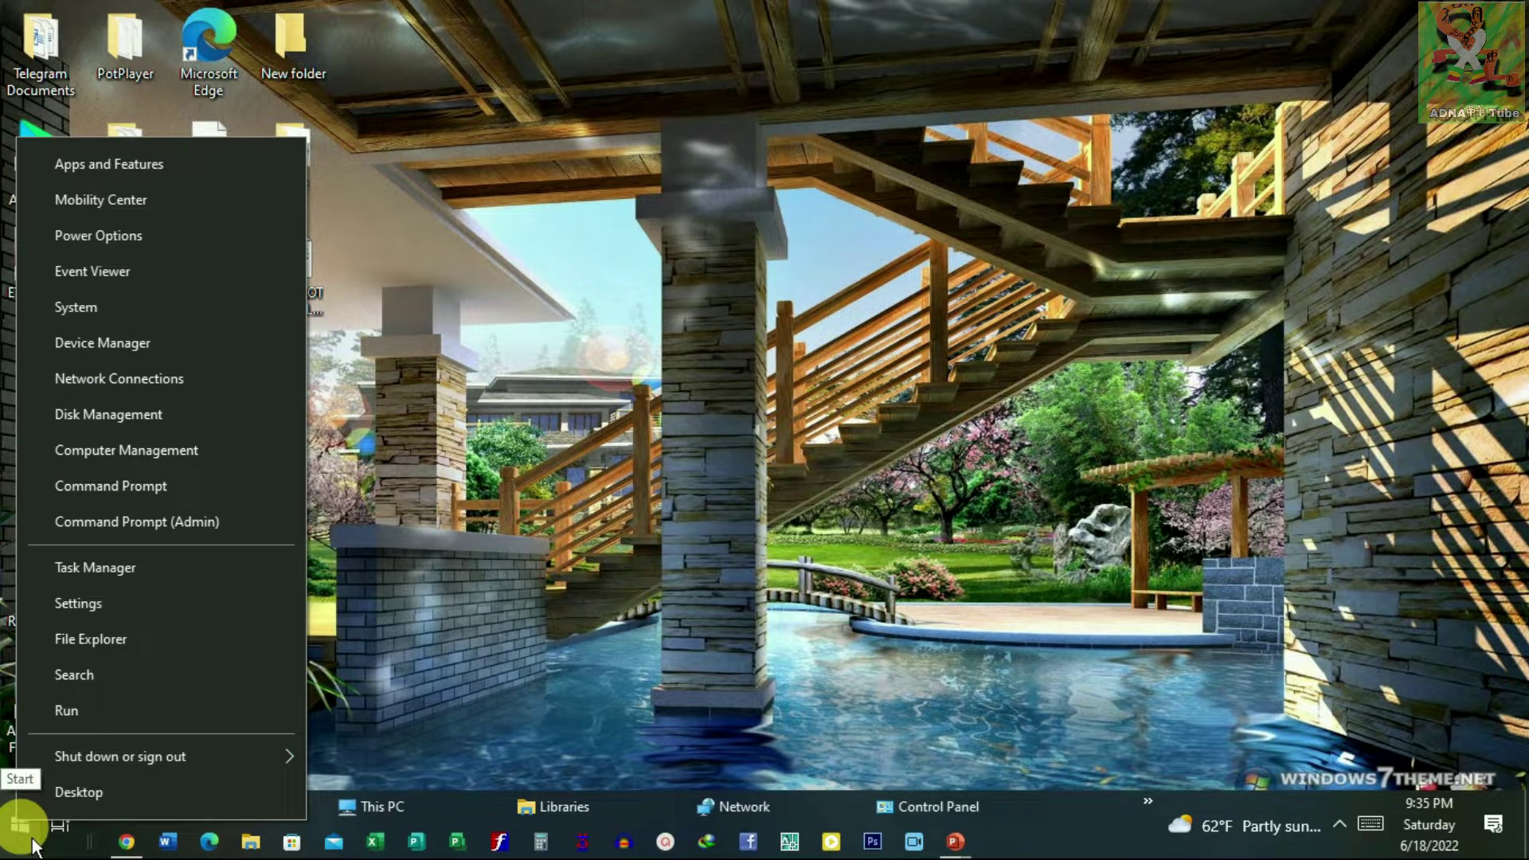
left_click(89, 689)
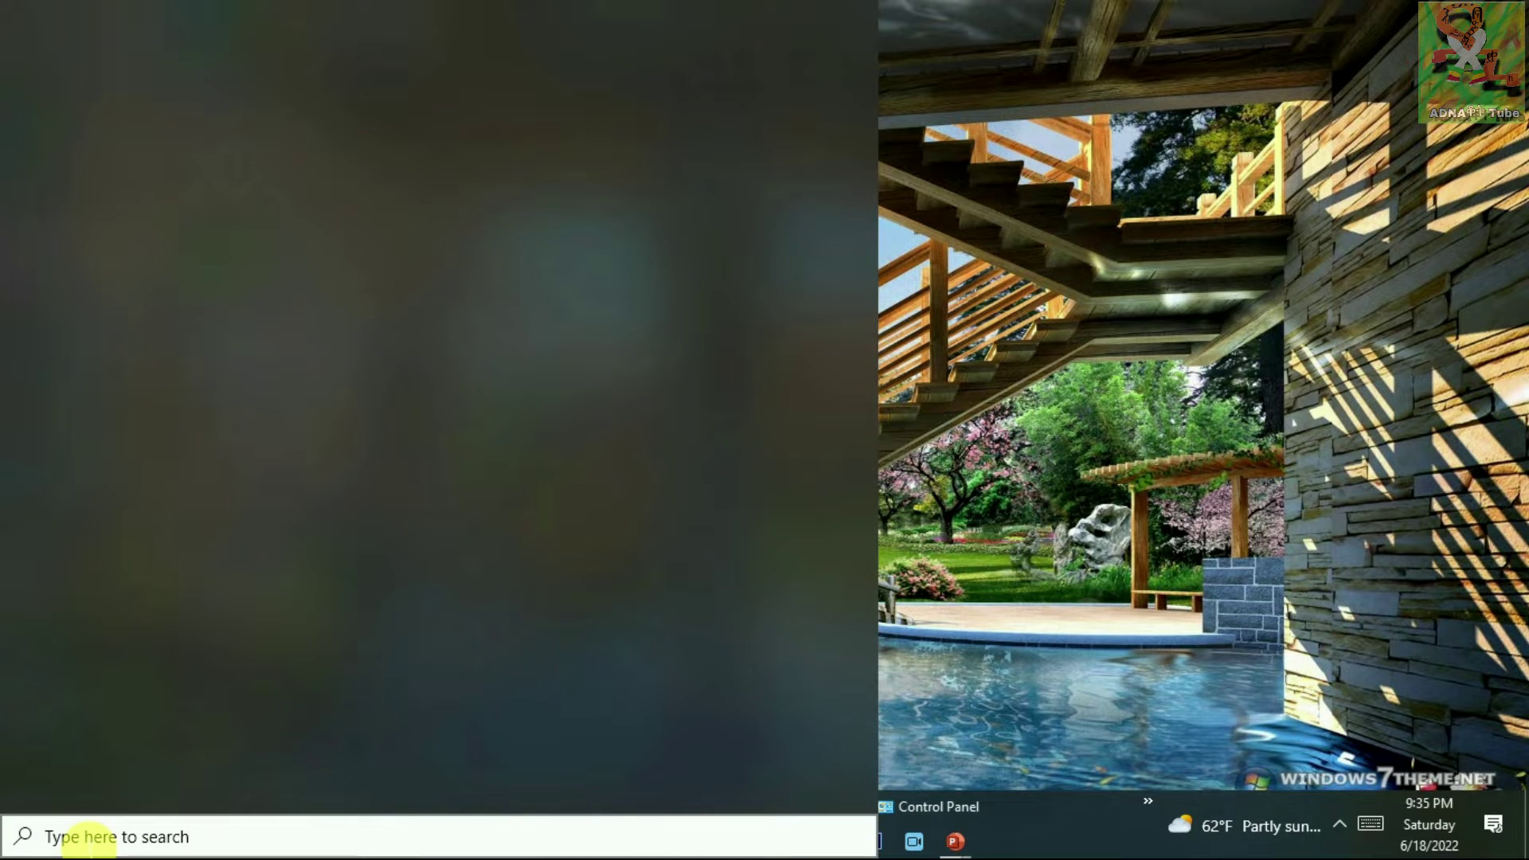
type("powe")
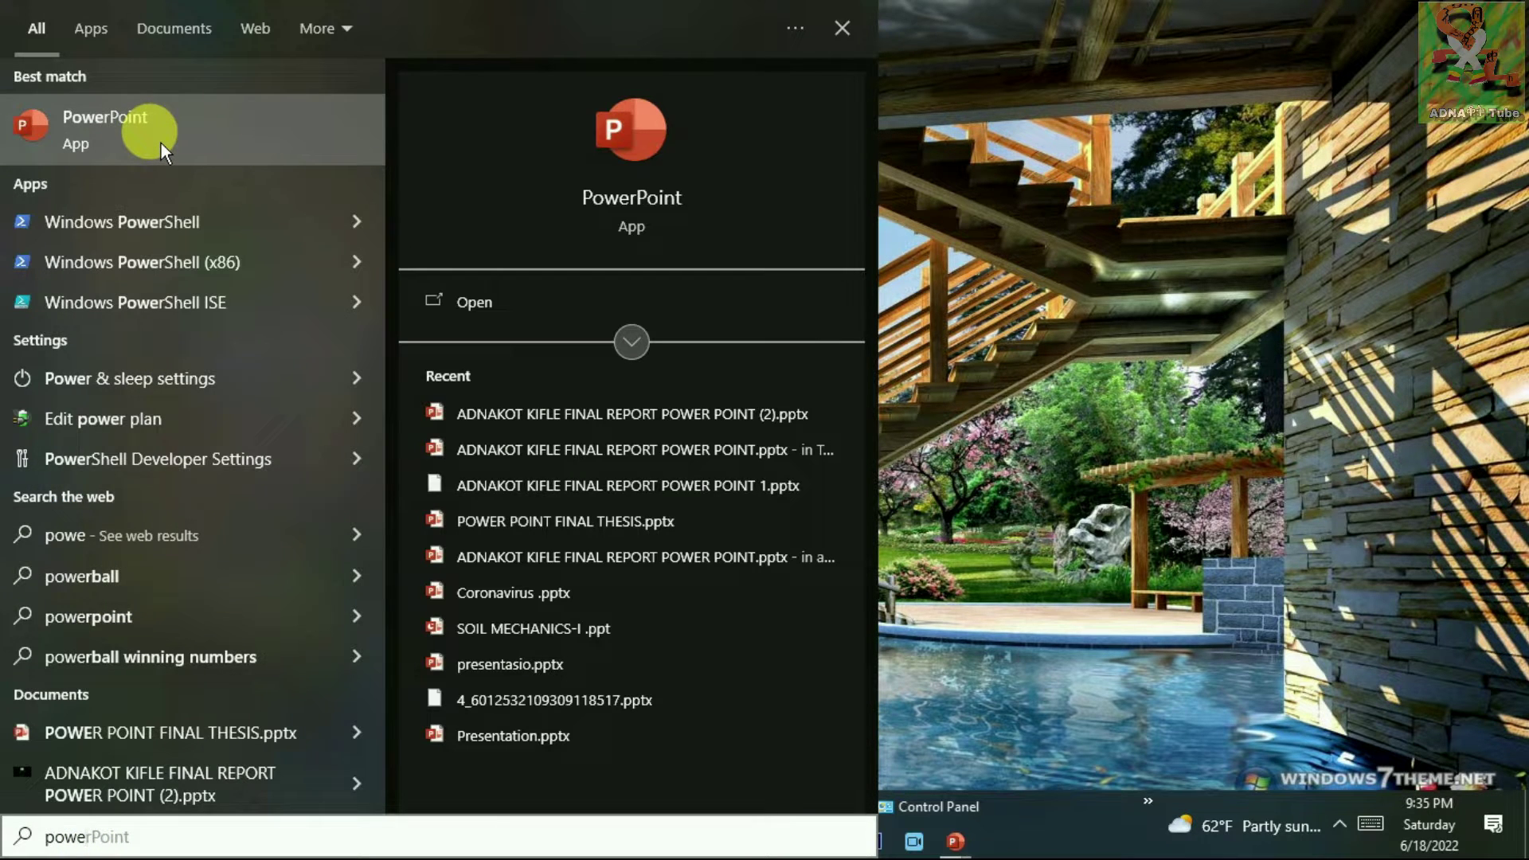
left_click(843, 29)
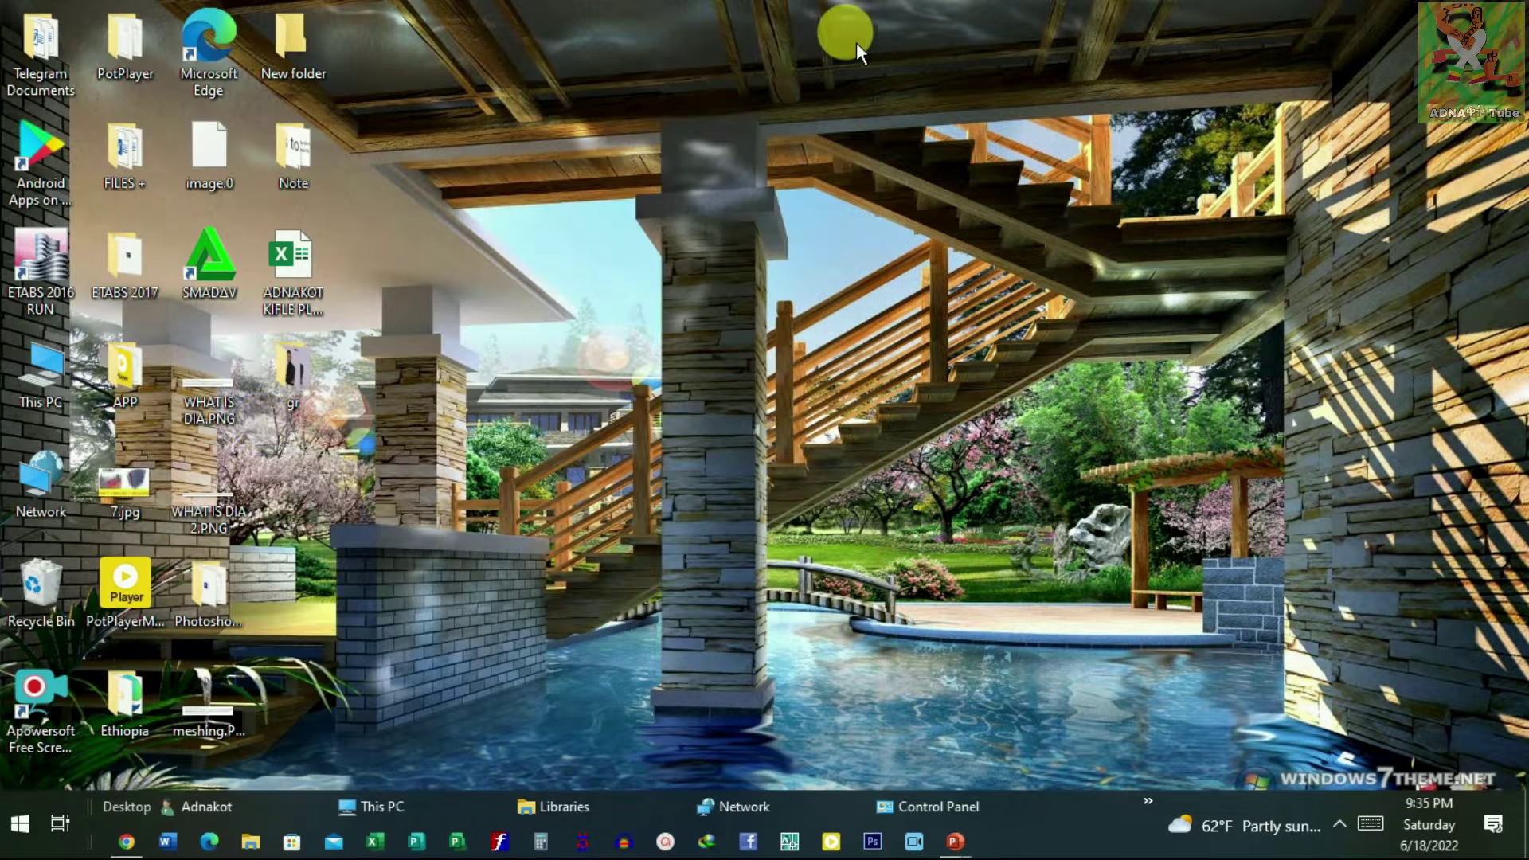
left_click(26, 836)
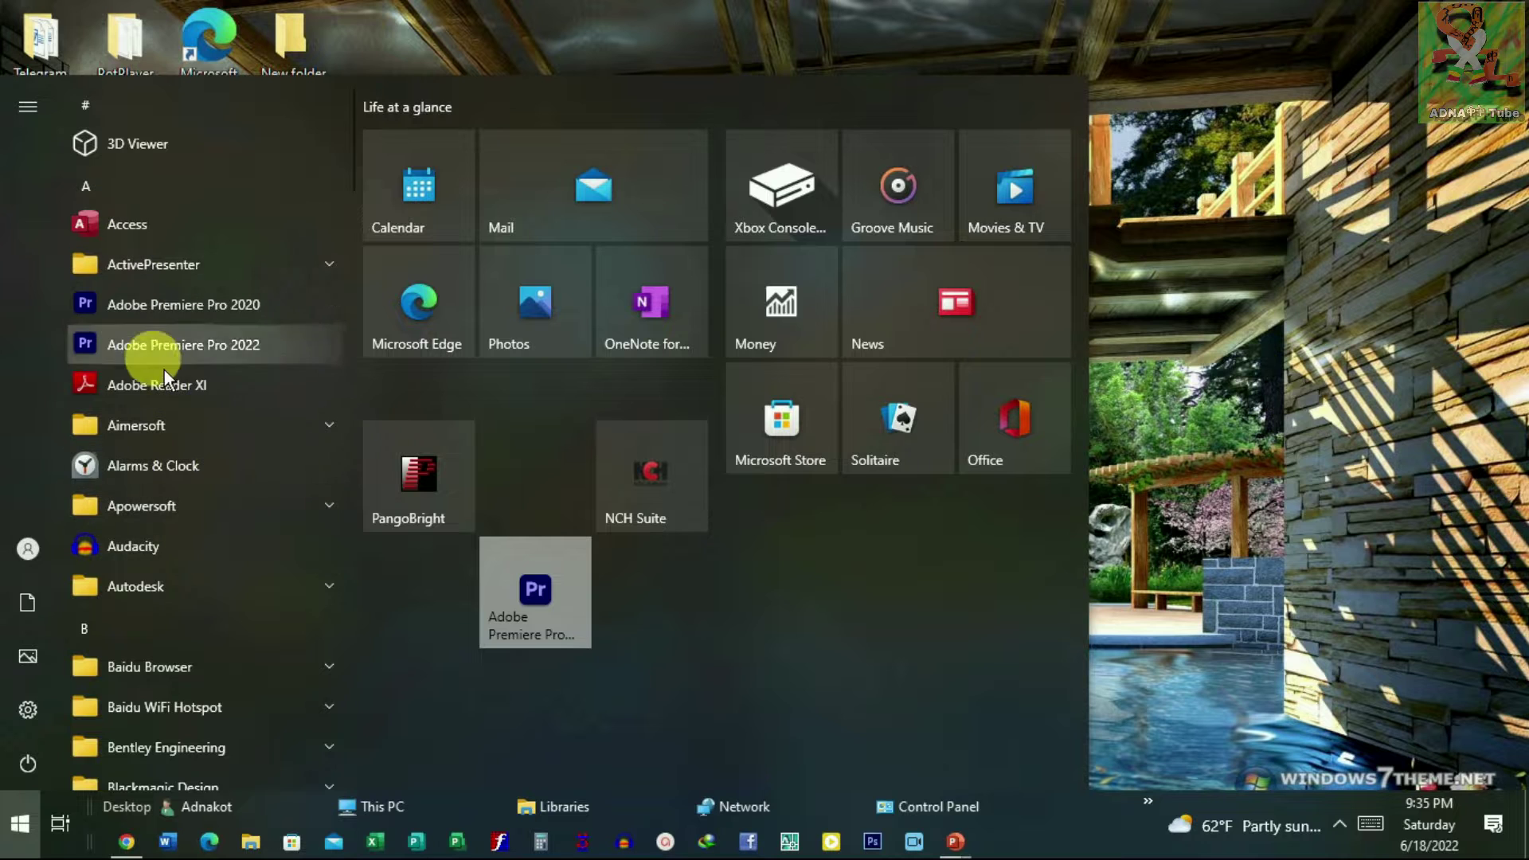
scroll(206, 599, "down", 5)
scroll(228, 599, "up", 2)
scroll(228, 599, "up", 5)
scroll(228, 599, "up", 2)
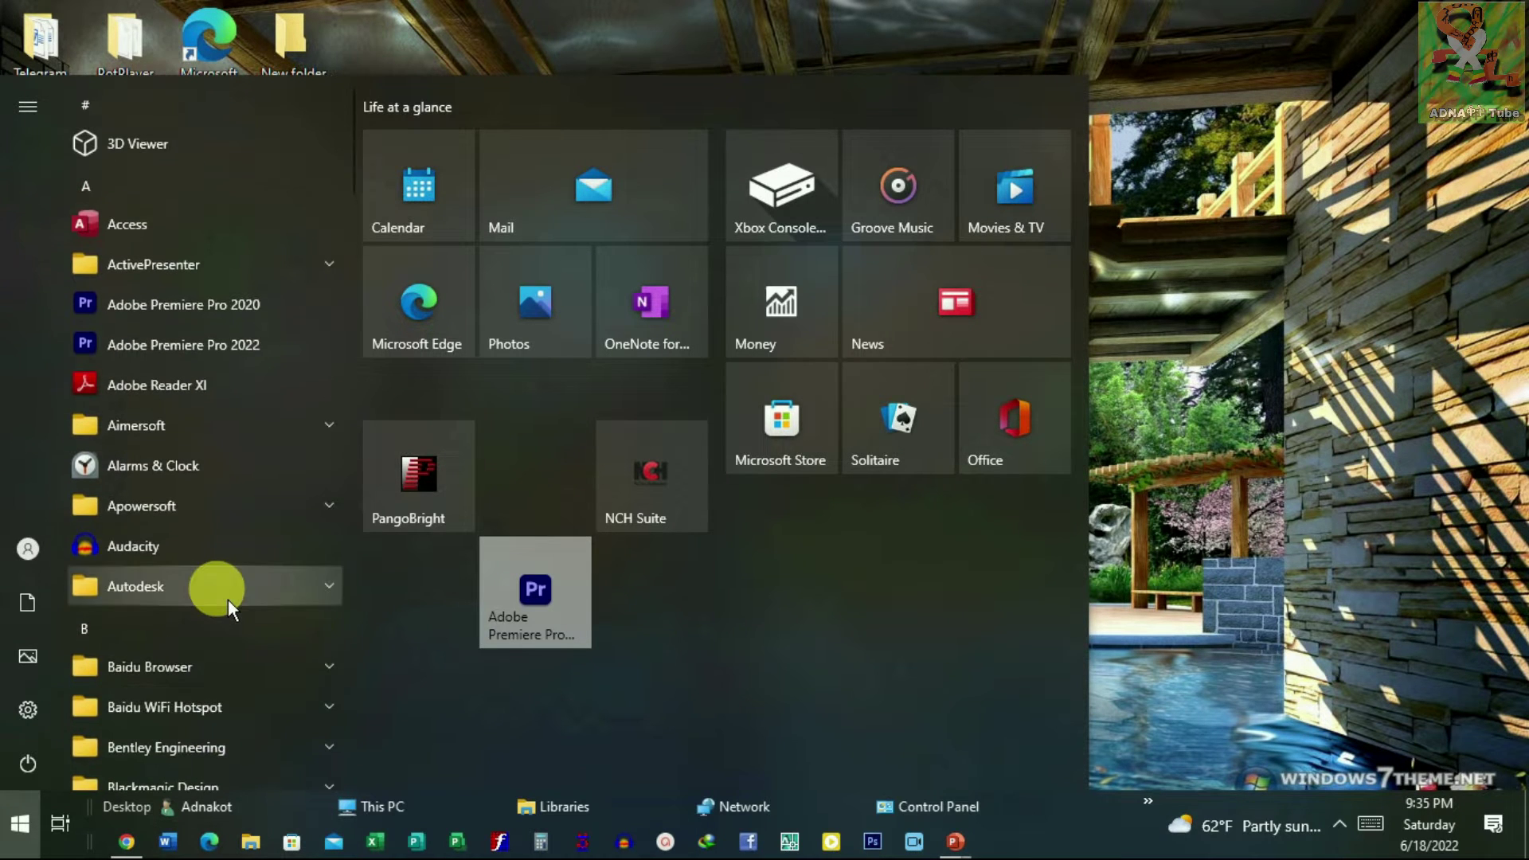
left_click(102, 115)
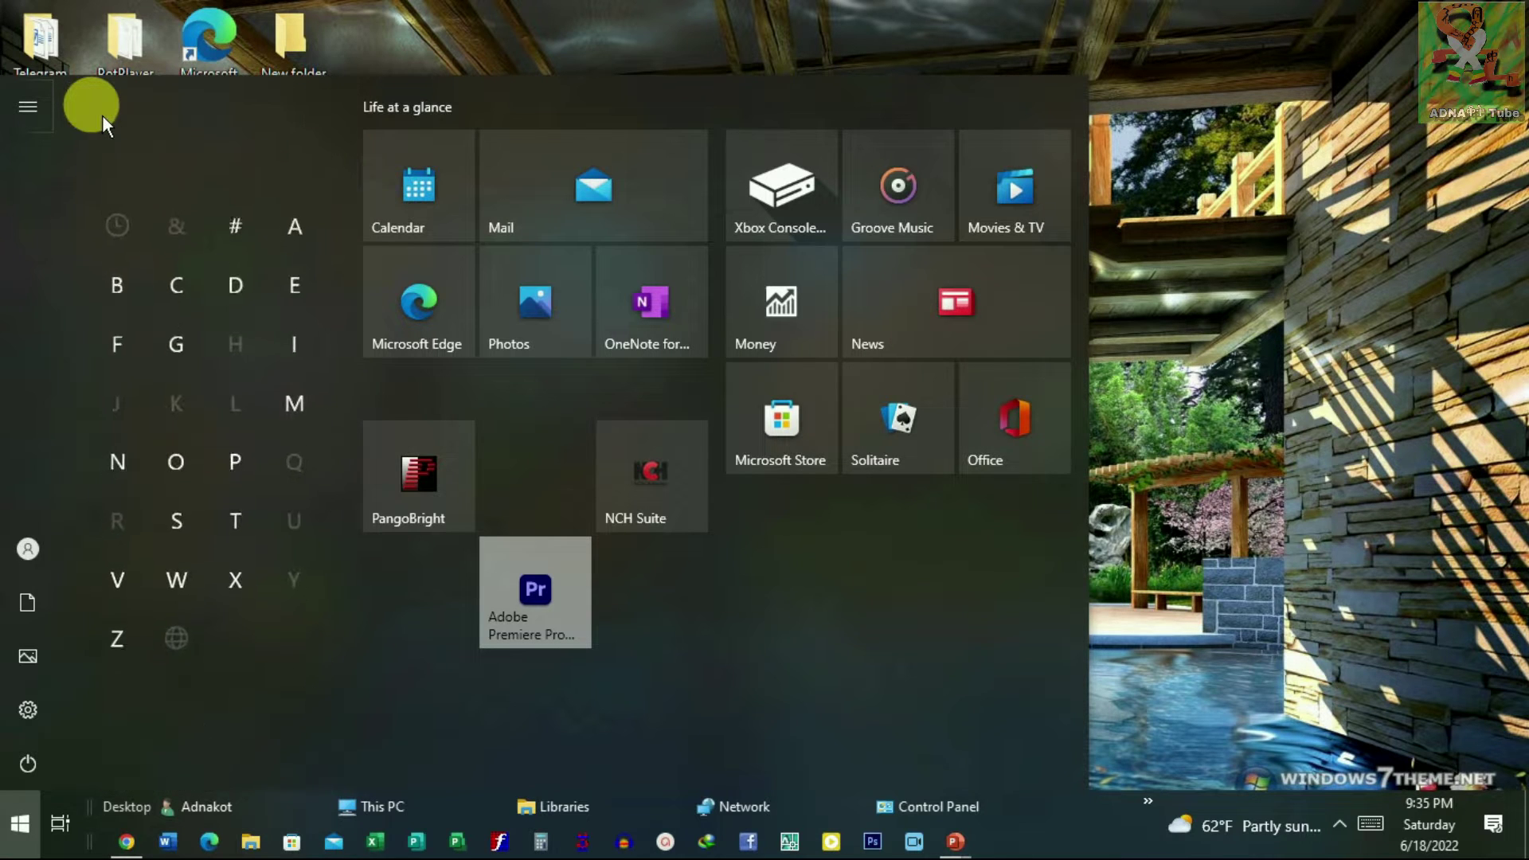
left_click(256, 465)
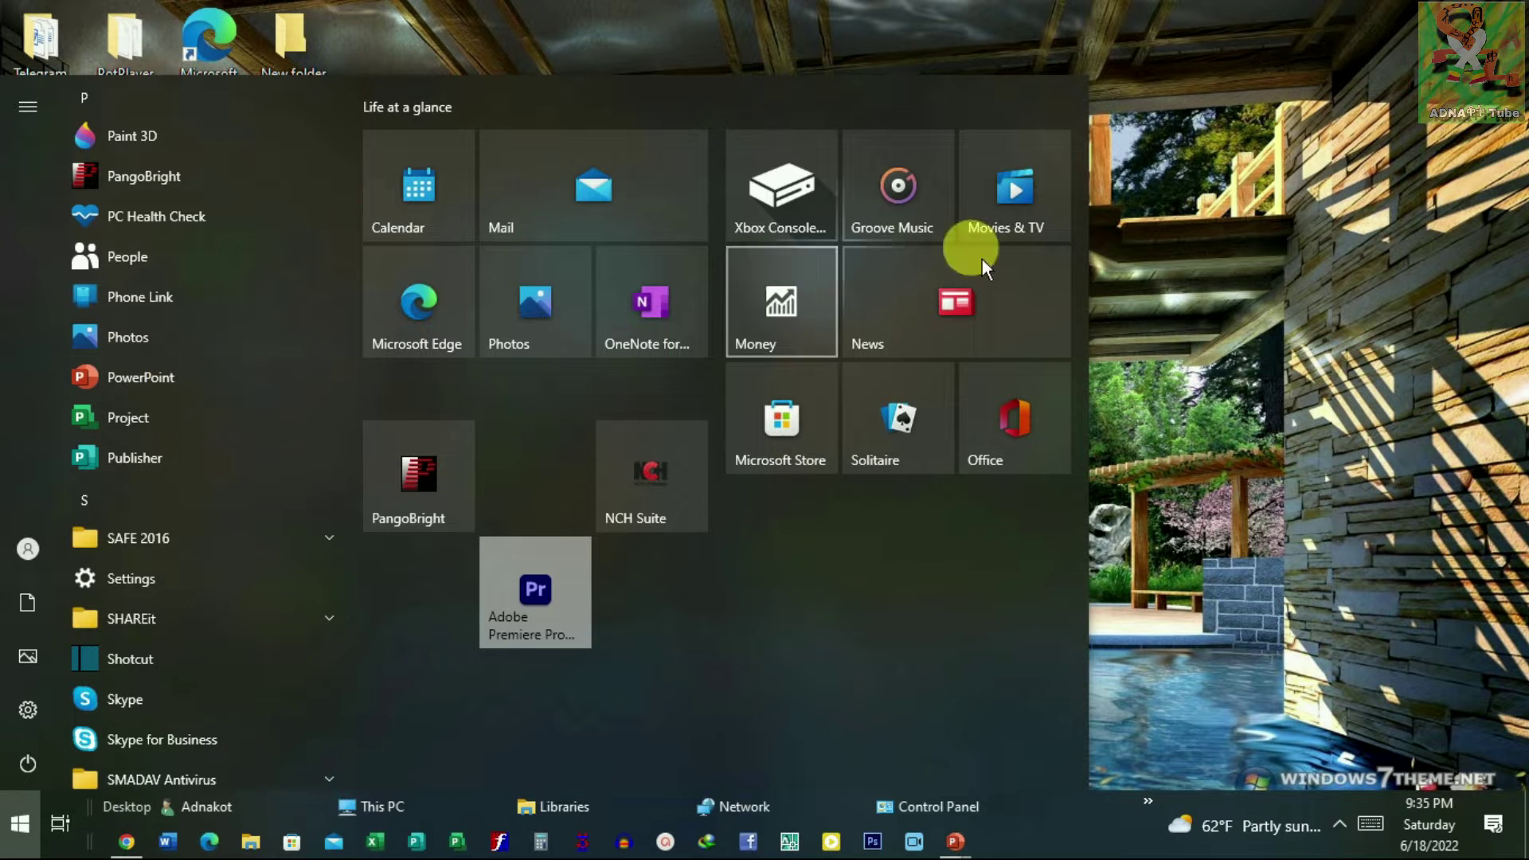
left_click(1217, 258)
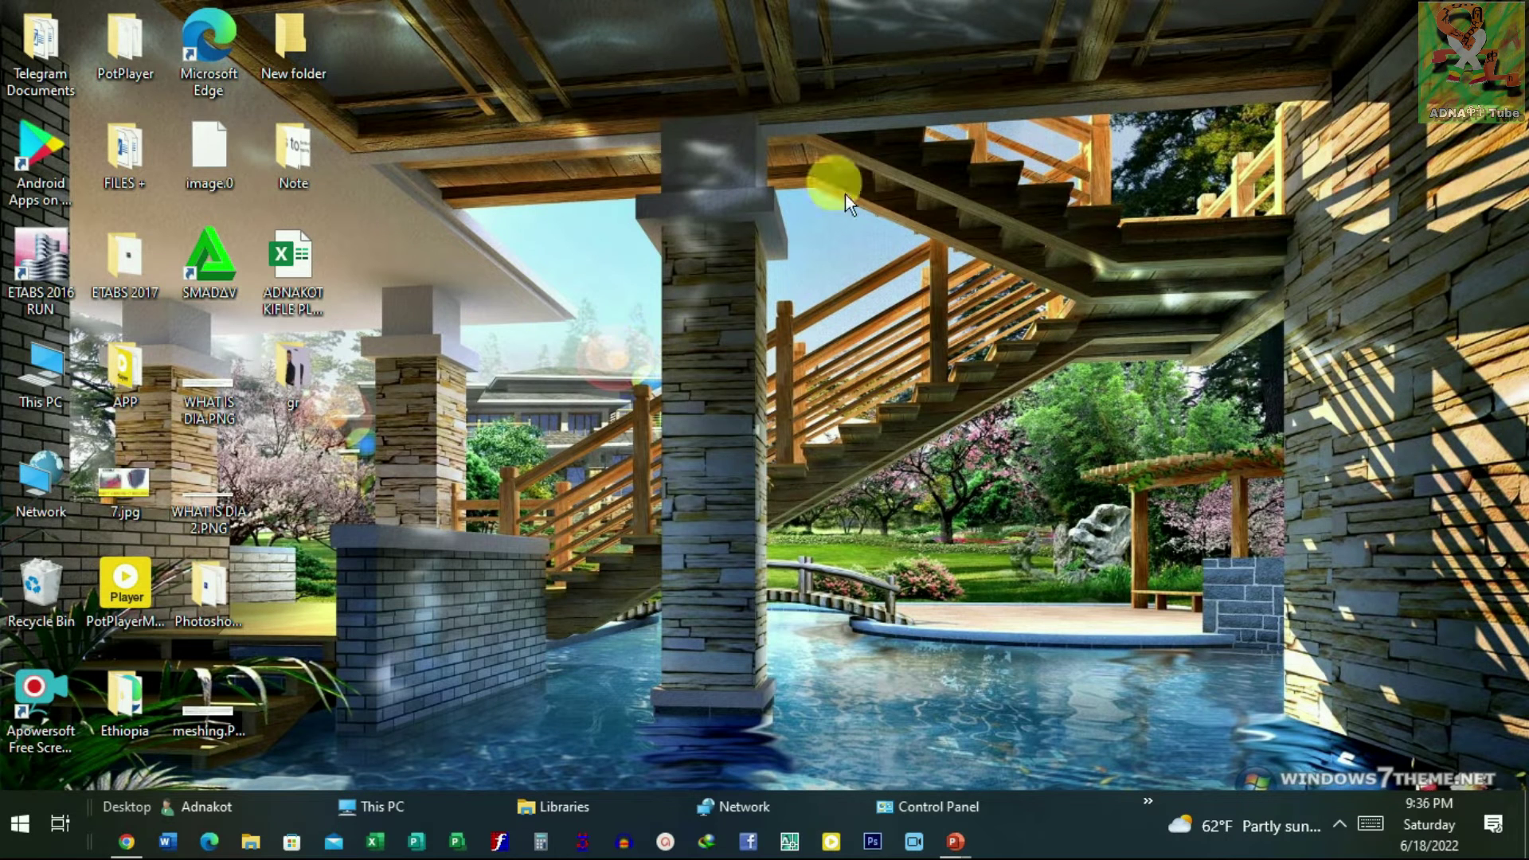
Step: Switch from the desktop to the blank Presentation1 deck using the PowerPoint taskbar previews
right_click(919, 168)
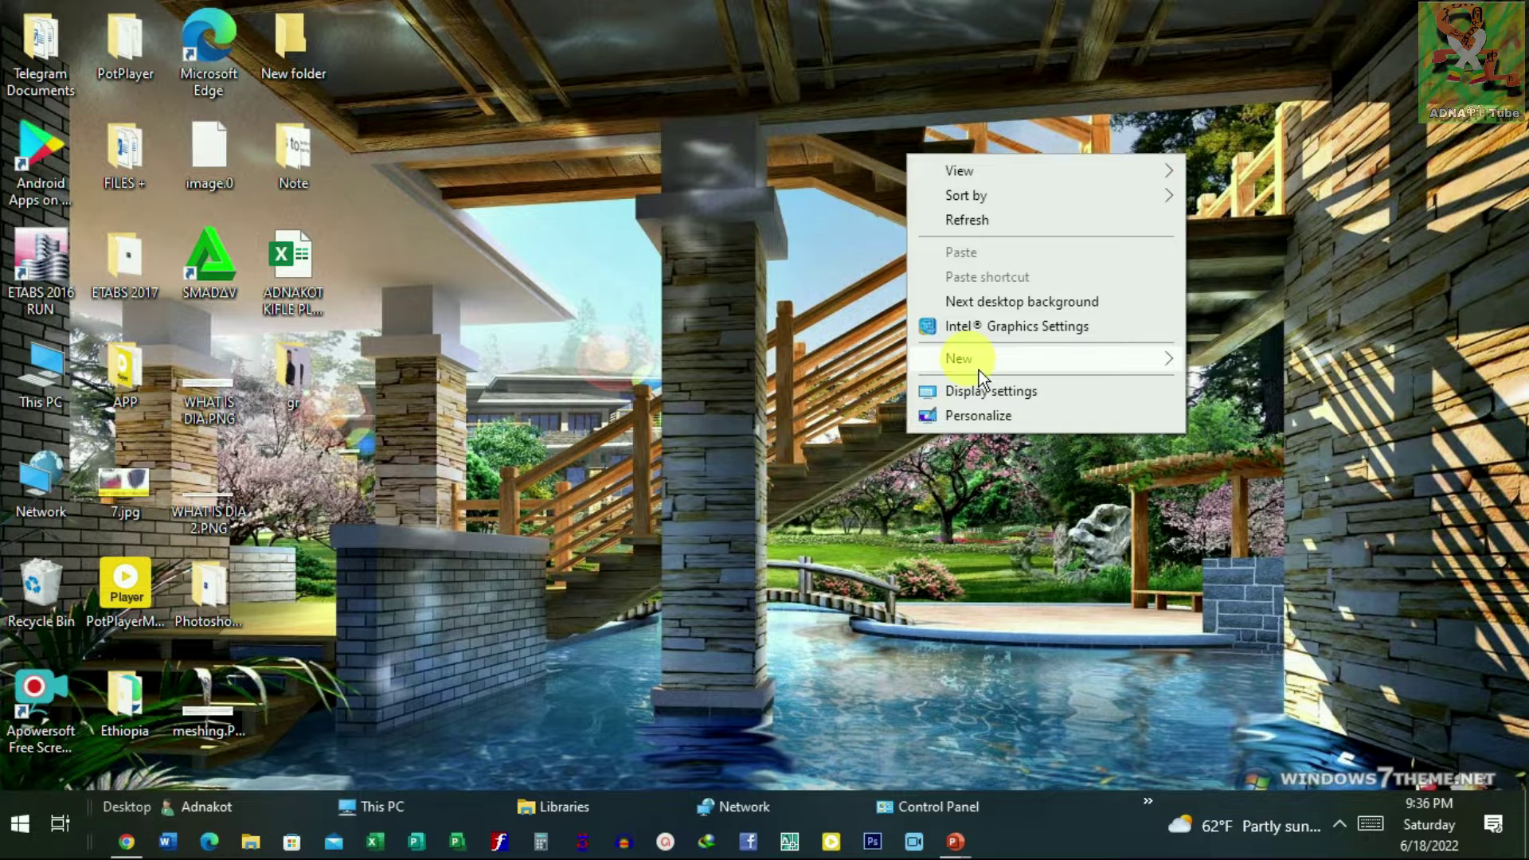
mouse_move(1039, 359)
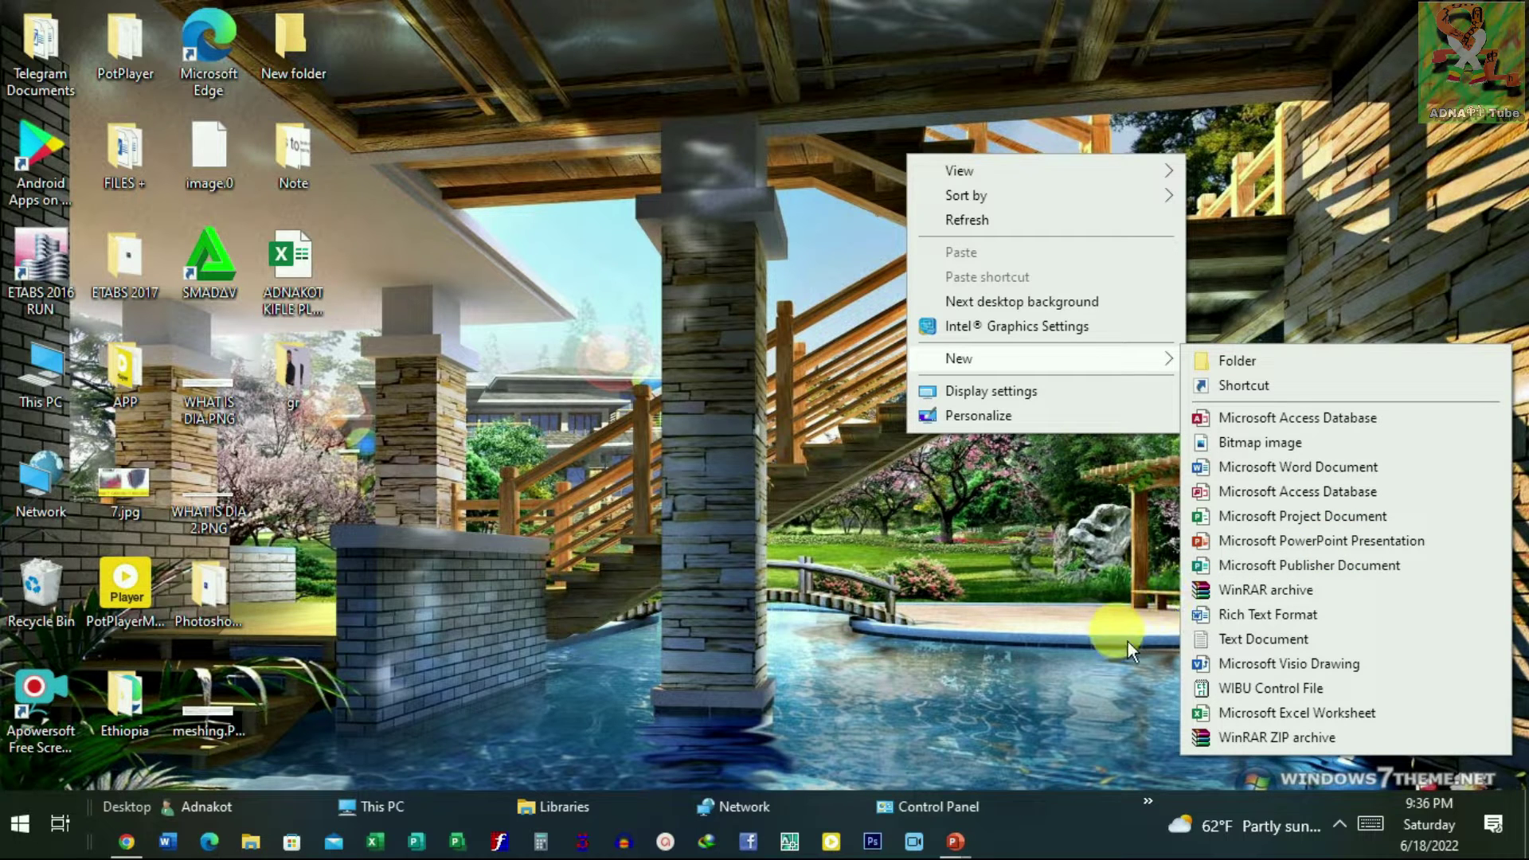
left_click(955, 841)
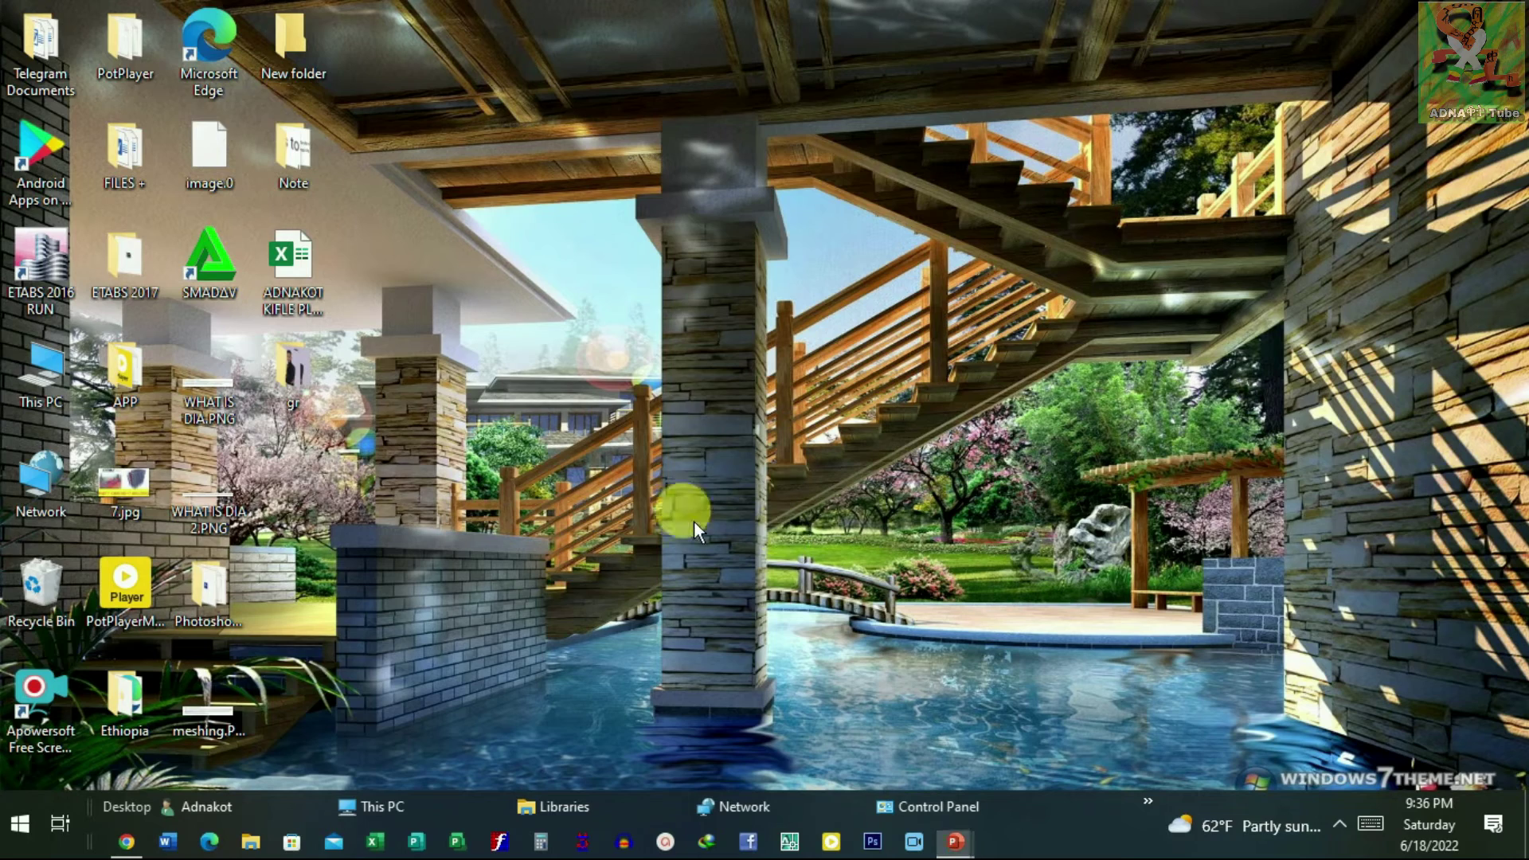
left_click(1195, 717)
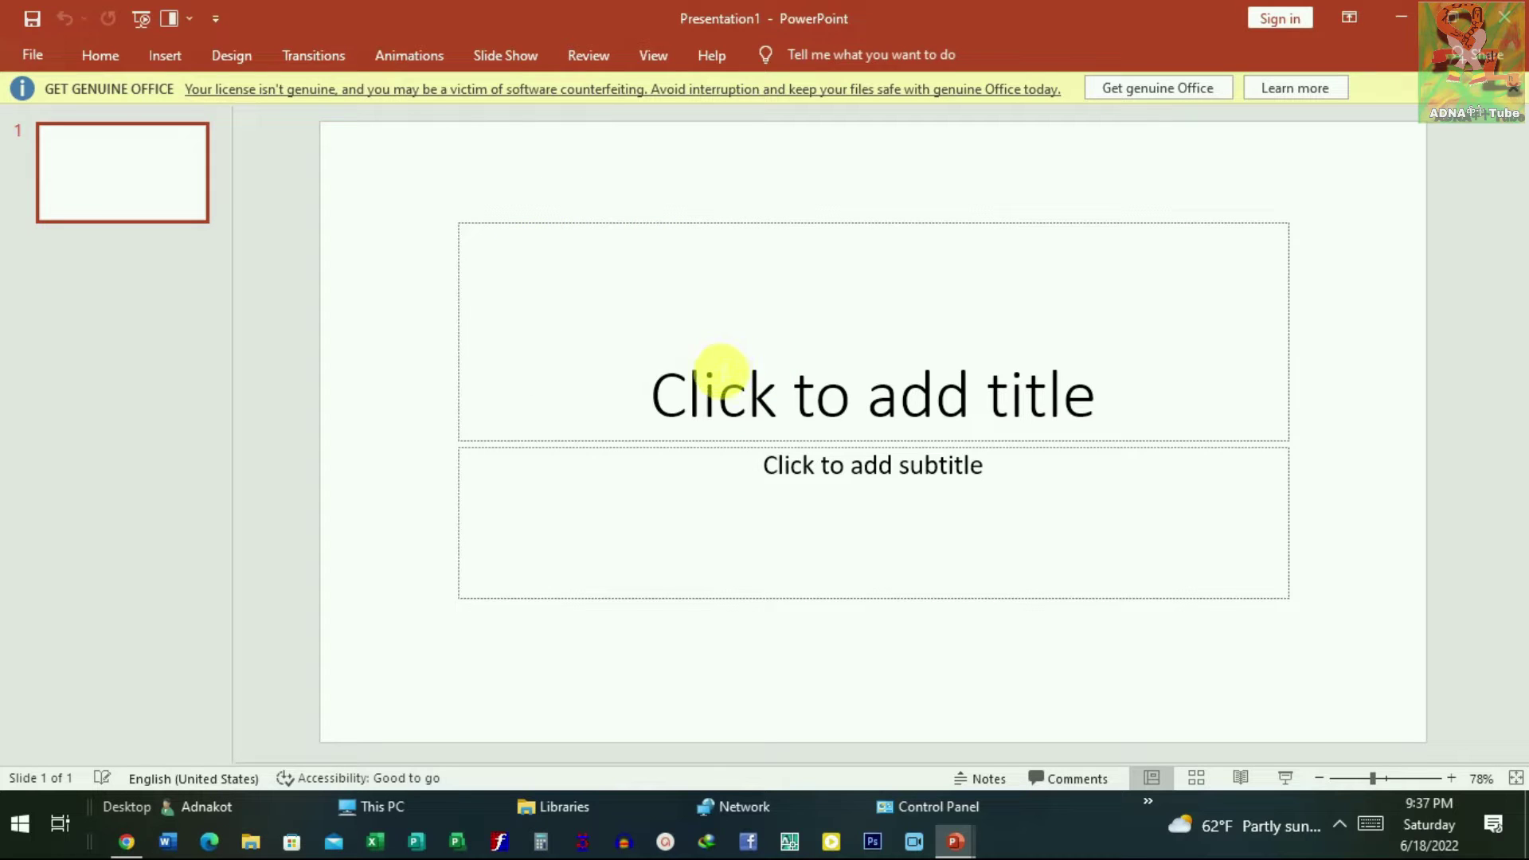
Step: Scroll through the structural design report deck's slides, then bring up the (2).pptx report deck
left_click(956, 841)
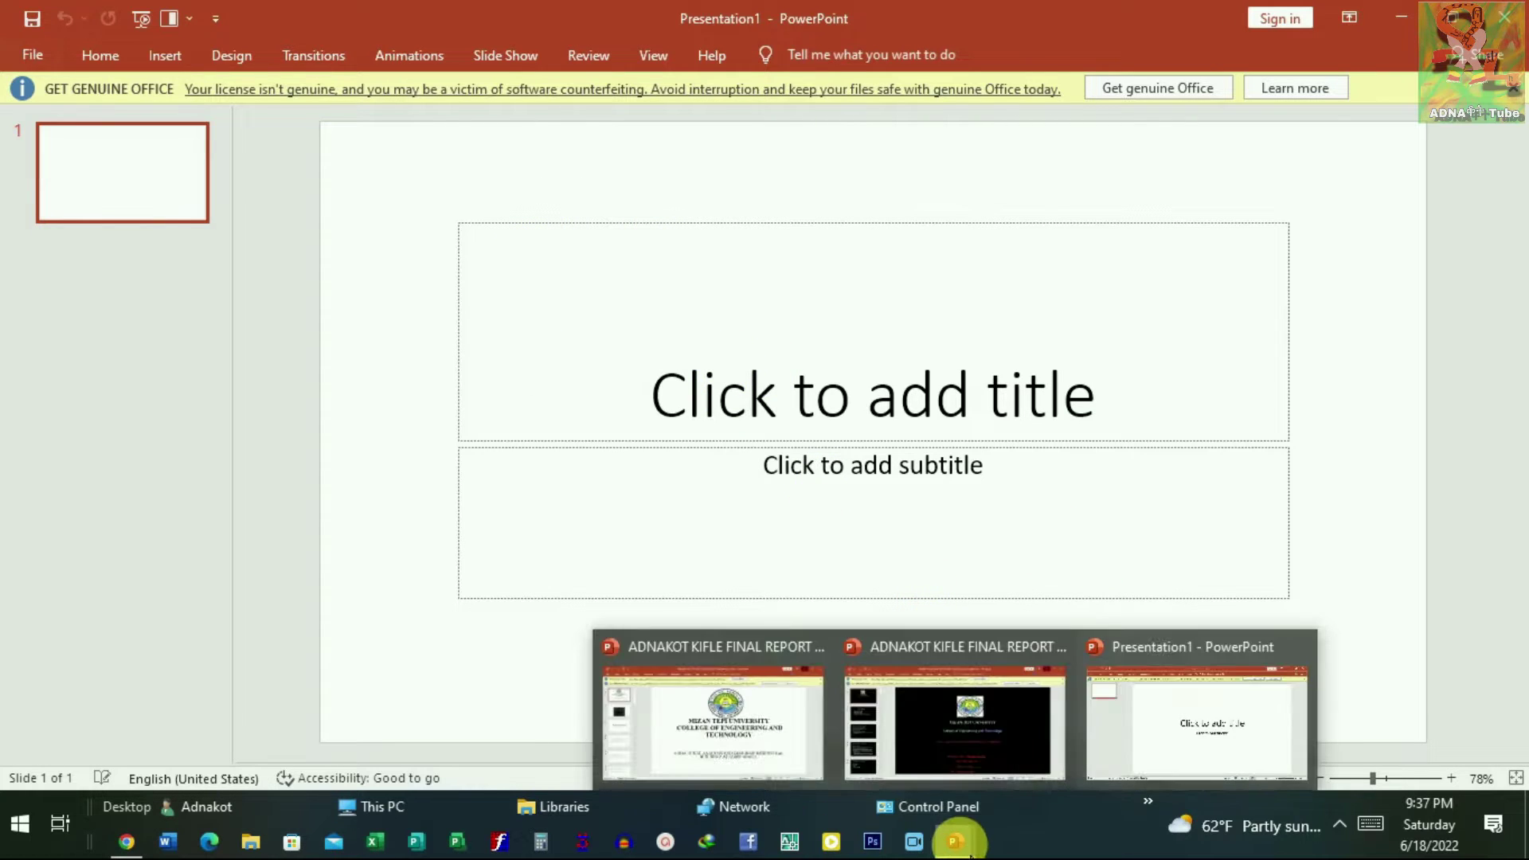
left_click(781, 754)
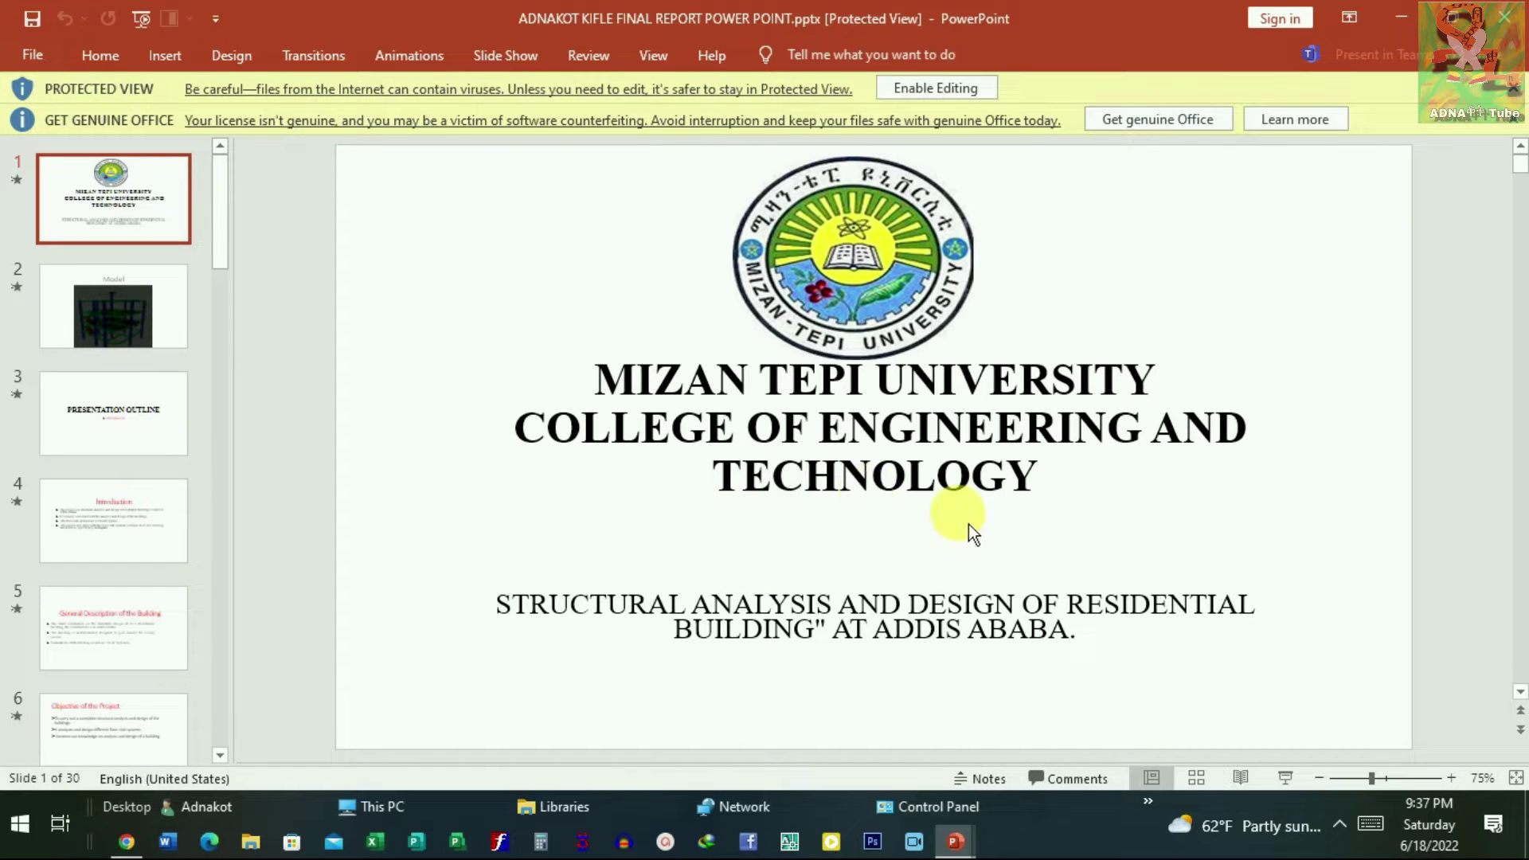
scroll(919, 517, "down", 1)
scroll(978, 497, "down", 3)
scroll(978, 499, "down", 1)
scroll(978, 498, "down", 1)
scroll(979, 499, "down", 3)
scroll(978, 499, "down", 1)
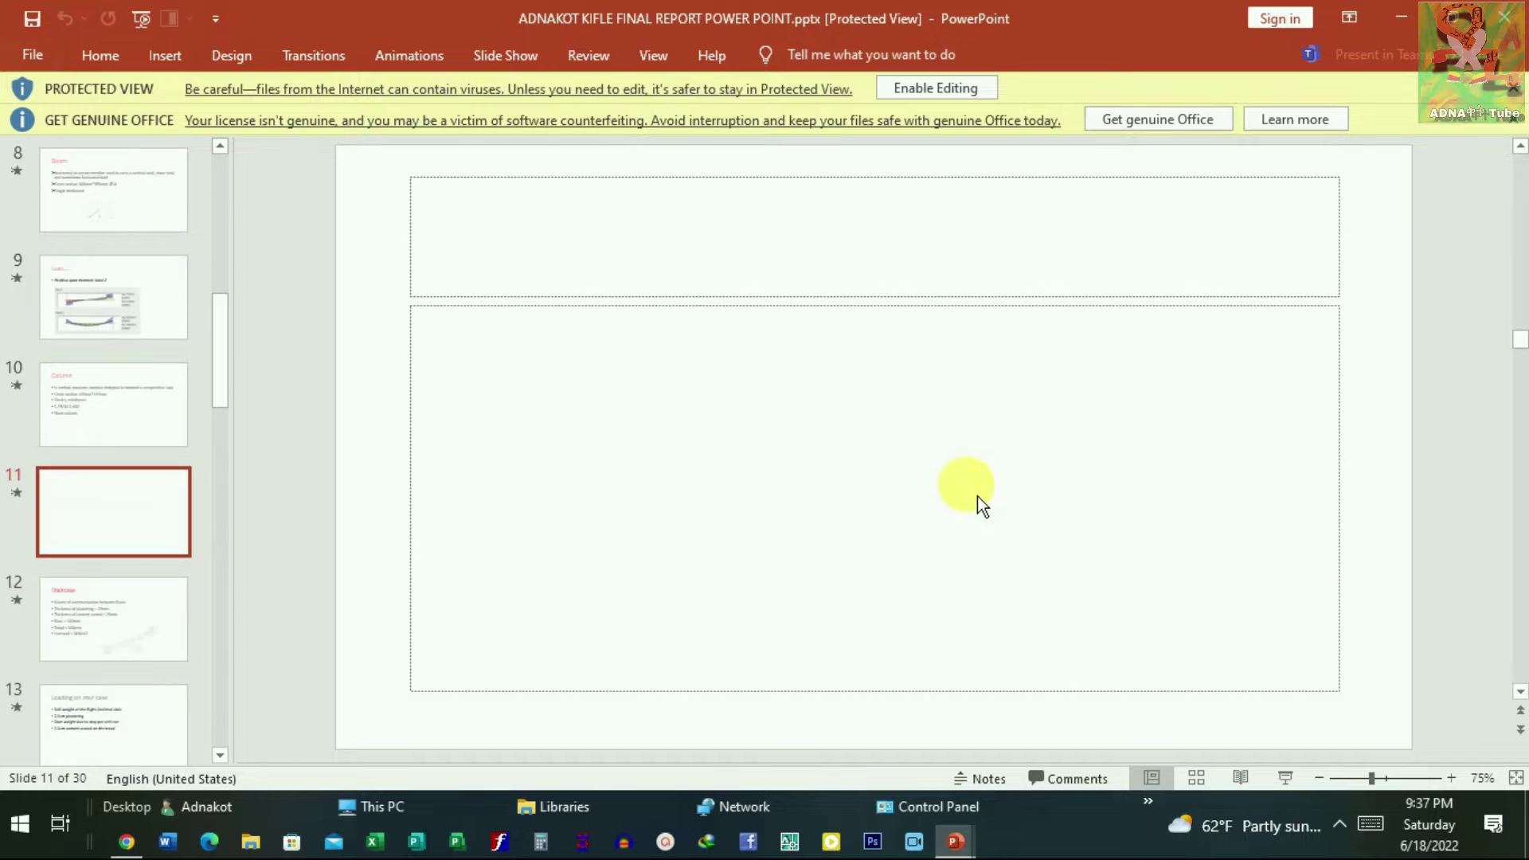
scroll(978, 495, "down", 3)
scroll(976, 502, "down", 3)
scroll(972, 501, "down", 1)
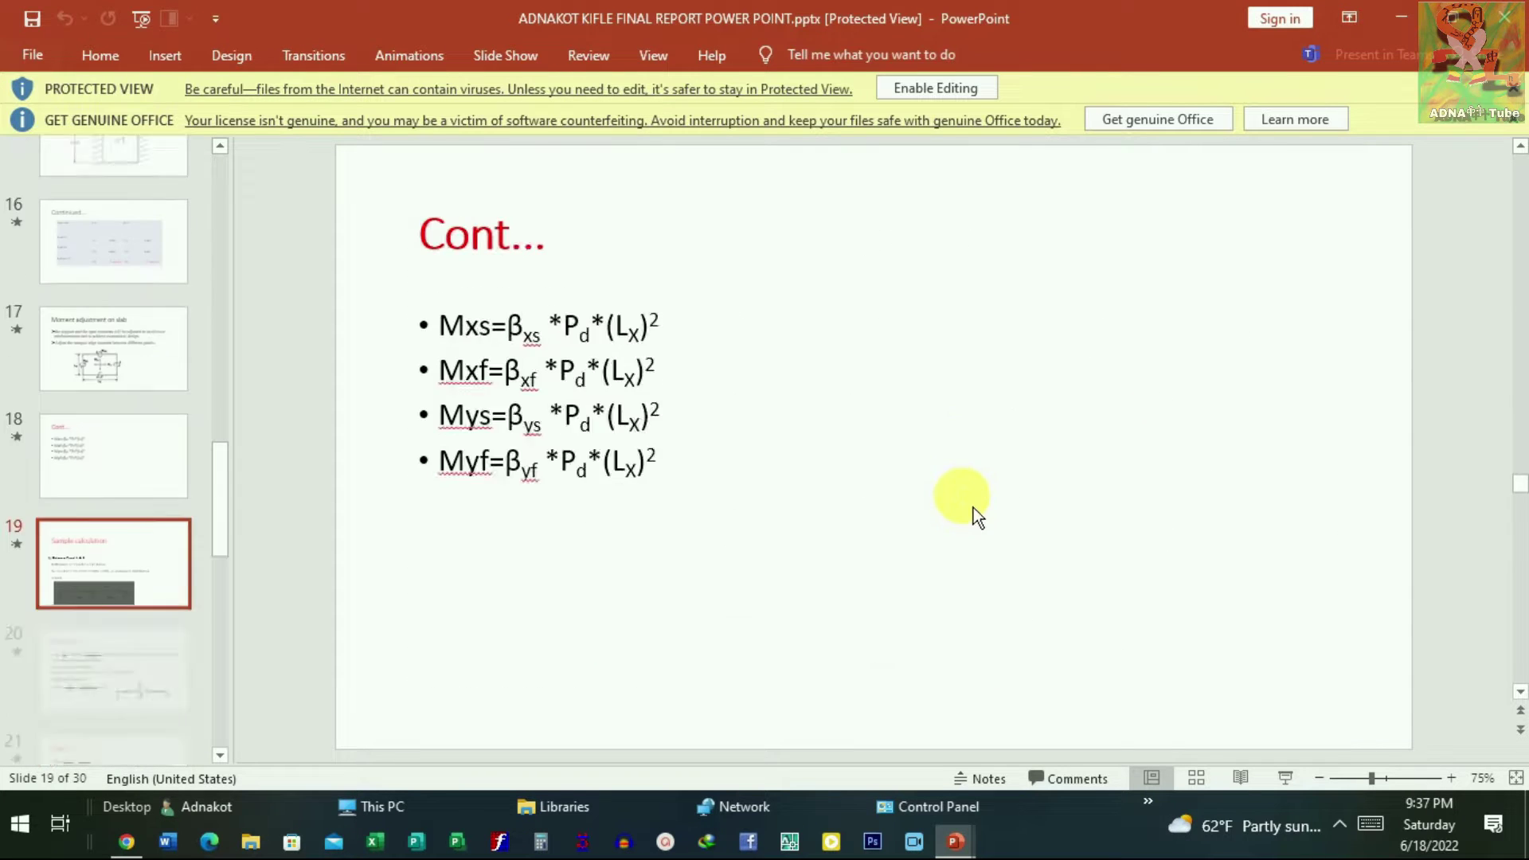
scroll(973, 512, "down", 2)
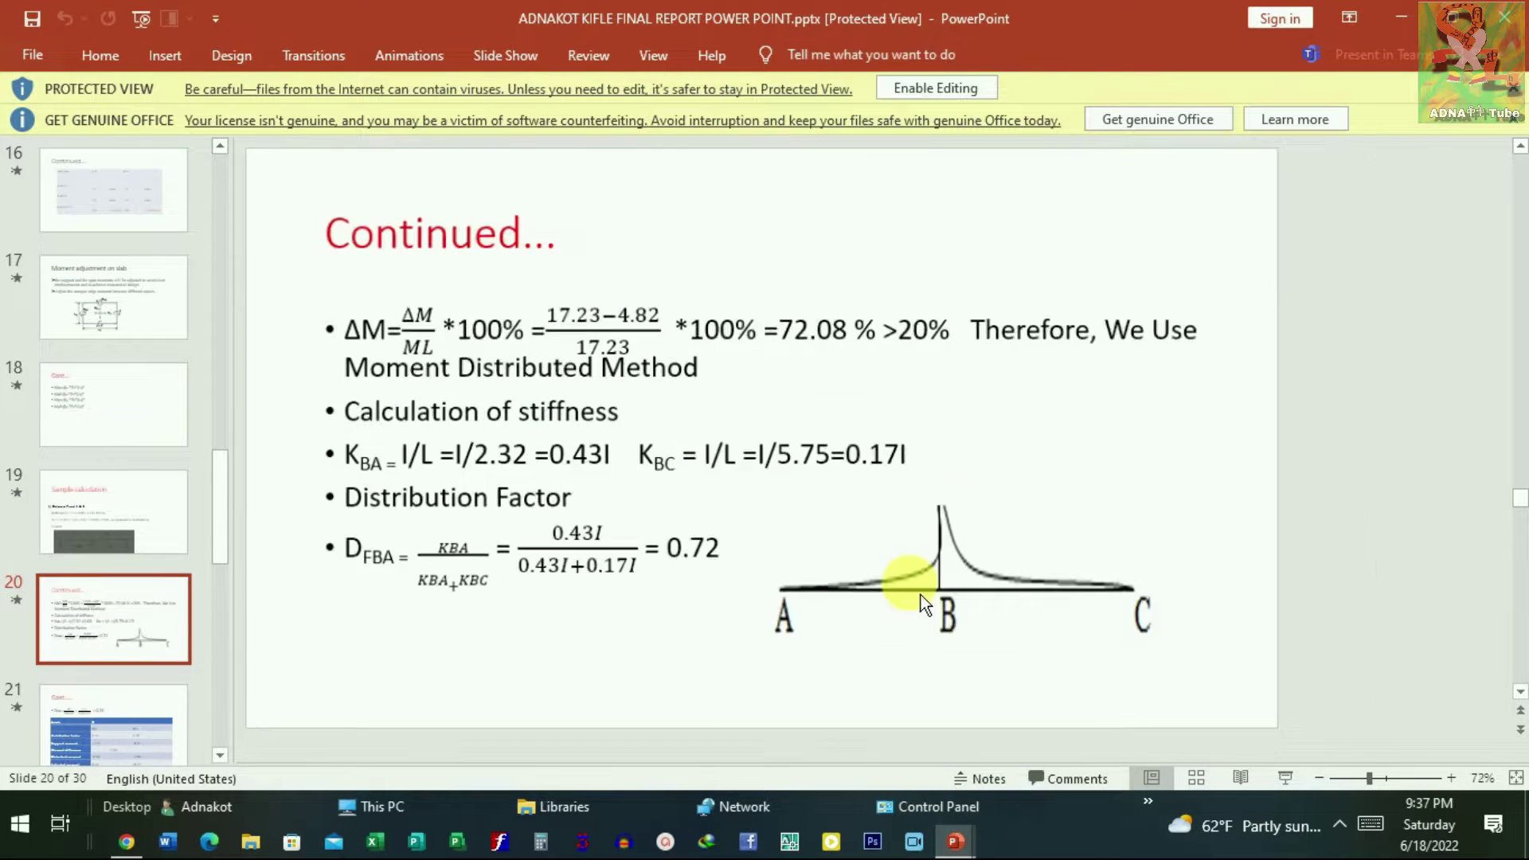
scroll(921, 595, "down", 4)
scroll(938, 577, "down", 3)
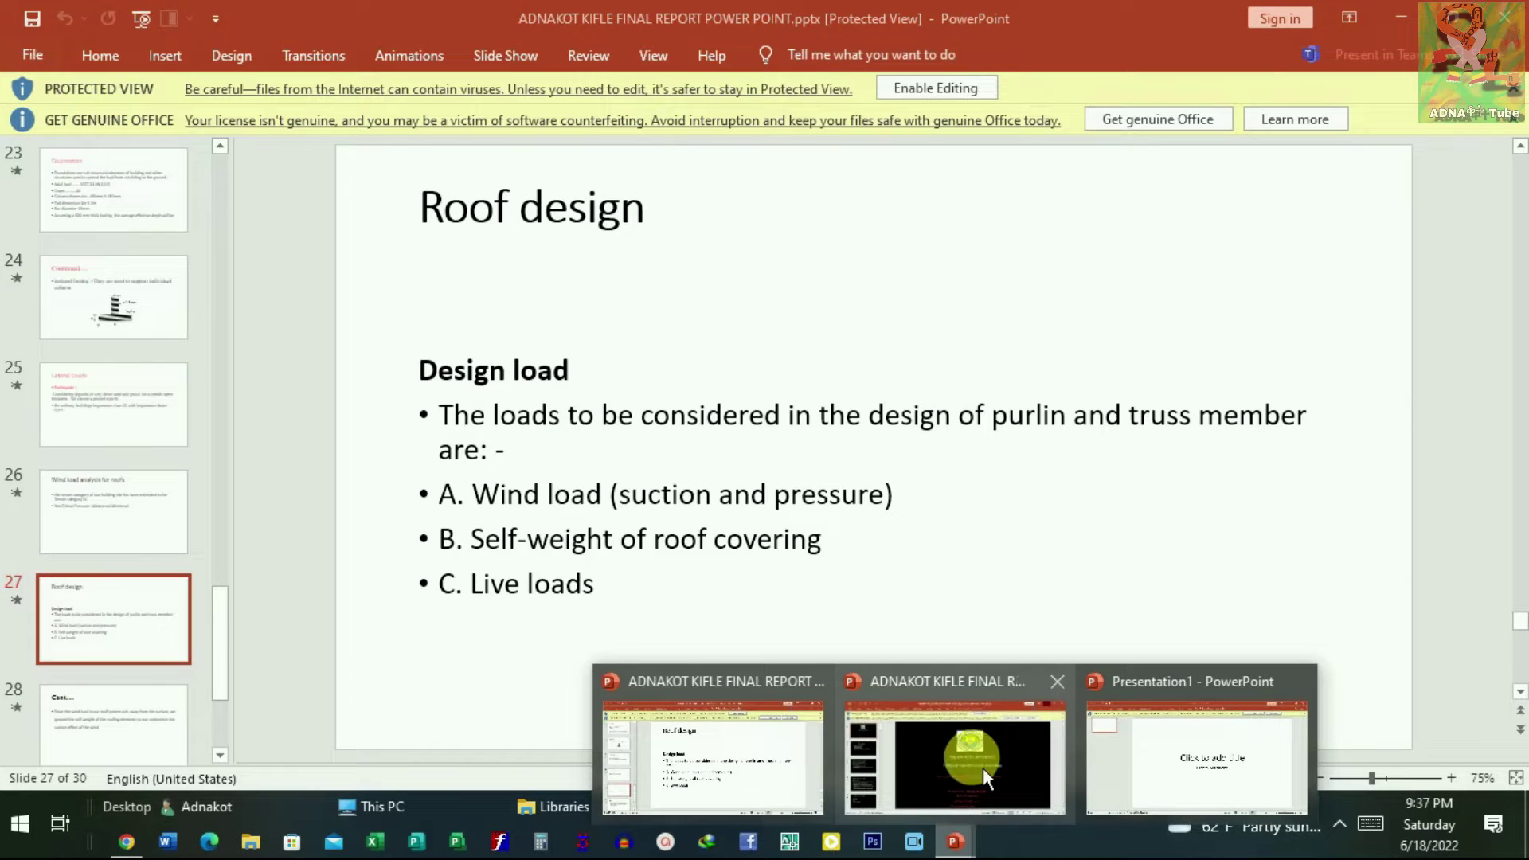
left_click(982, 761)
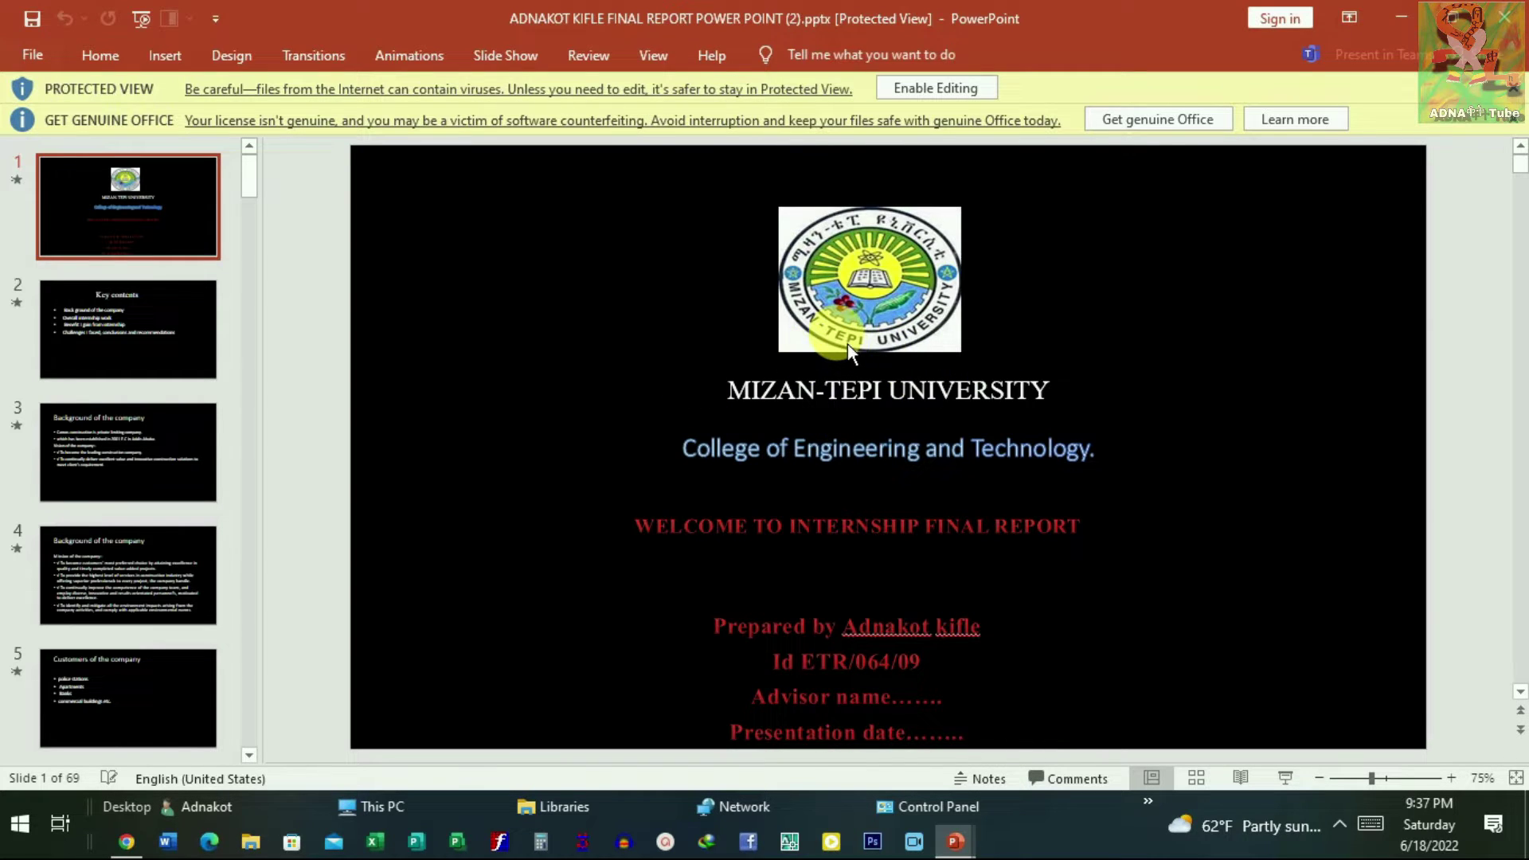
Step: Scroll through the 30-slide final report deck, then return to the blank Presentation1
scroll(886, 408, "down", 1)
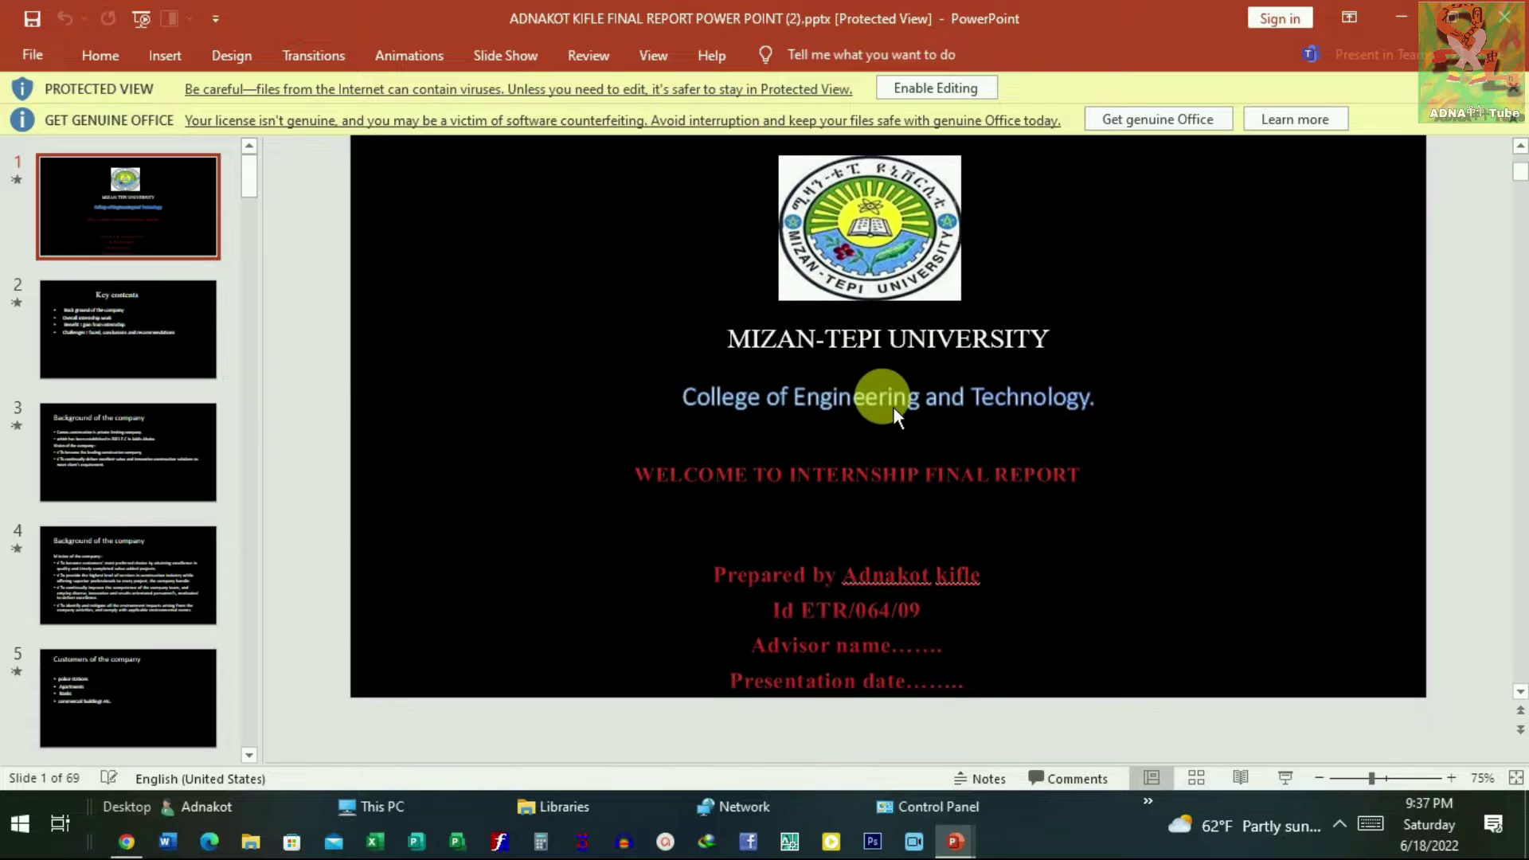
scroll(894, 410, "down", 3)
scroll(893, 422, "down", 1)
scroll(894, 422, "down", 3)
scroll(895, 427, "down", 3)
scroll(896, 428, "down", 2)
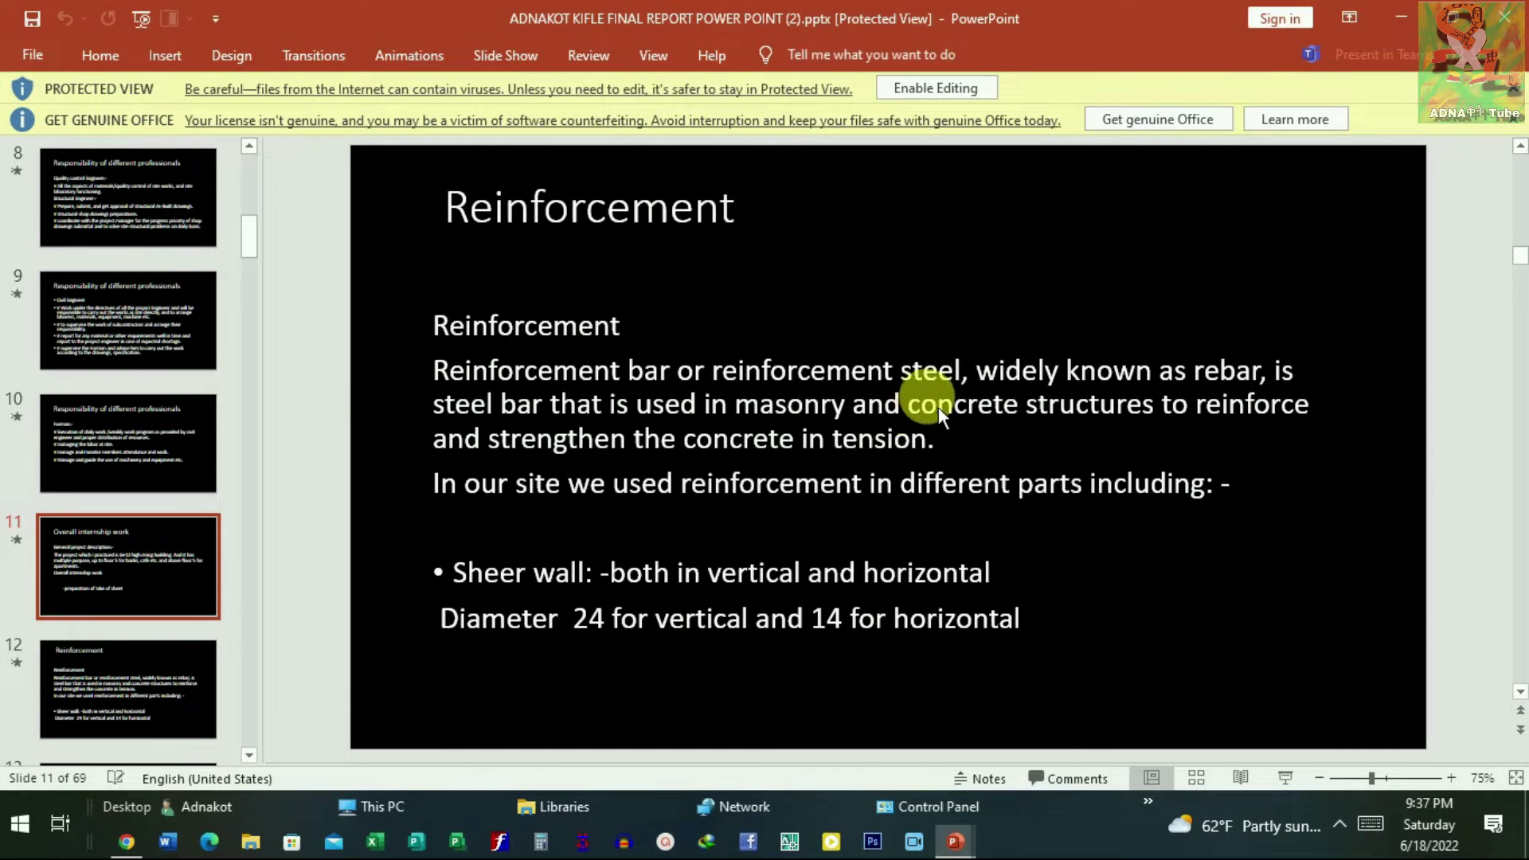
scroll(938, 408, "down", 3)
scroll(941, 415, "down", 3)
scroll(942, 416, "up", 2)
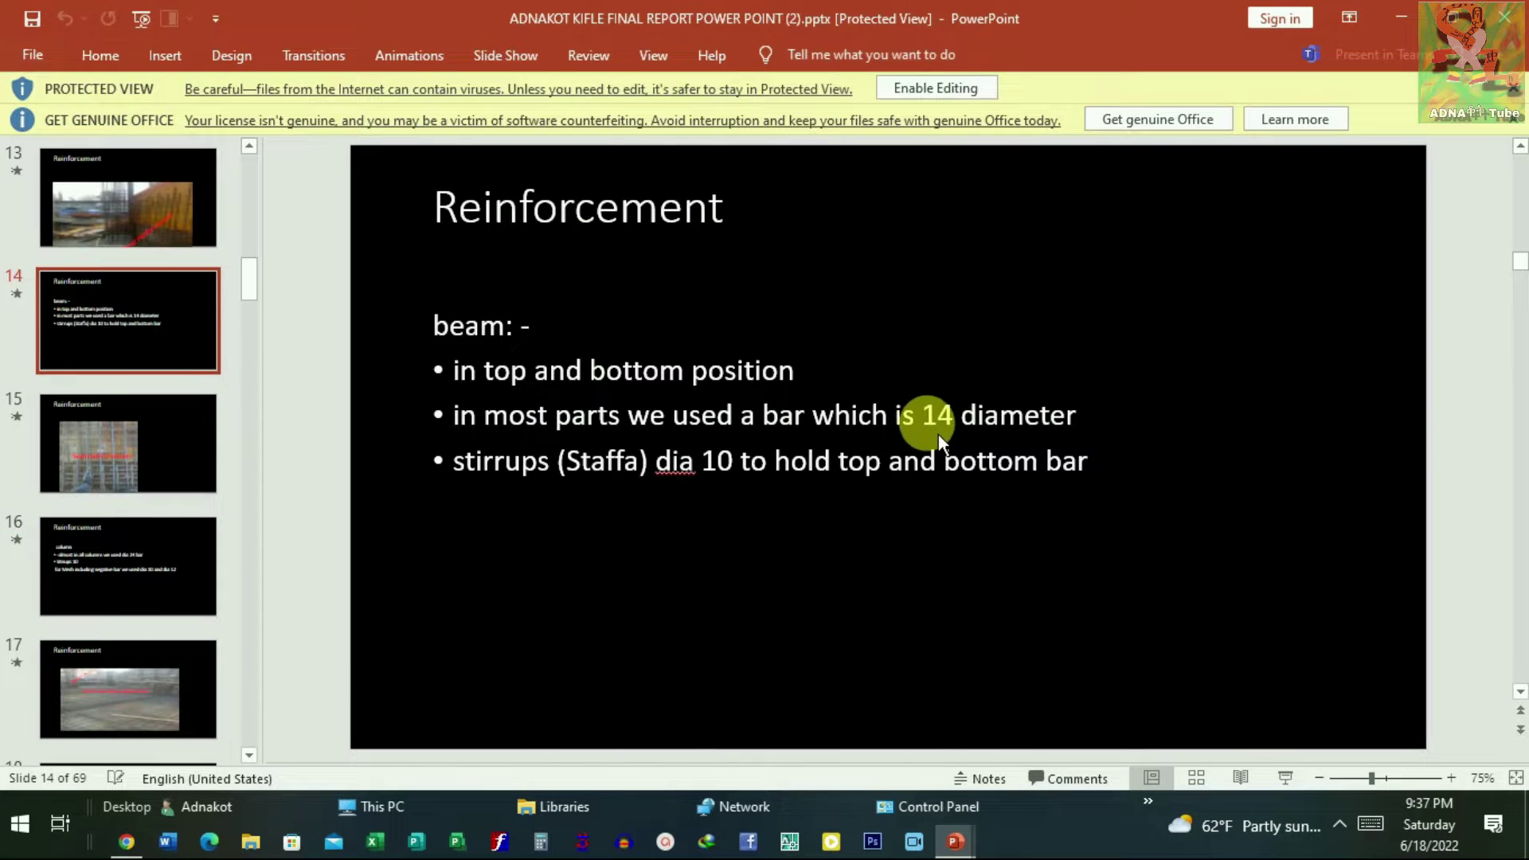
scroll(937, 433, "down", 1)
scroll(881, 480, "down", 1)
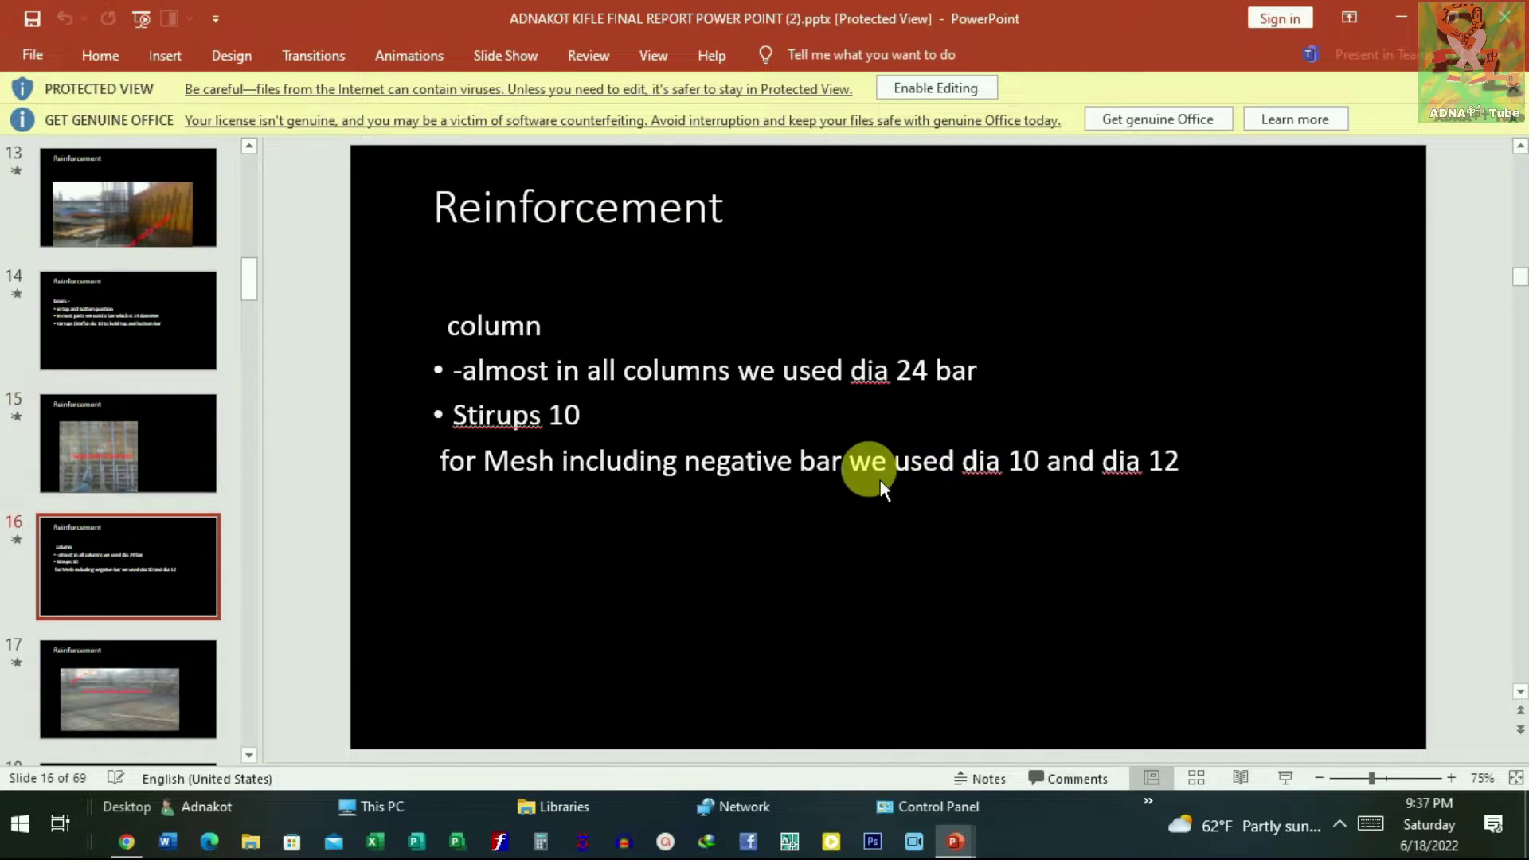
scroll(652, 338, "down", 2)
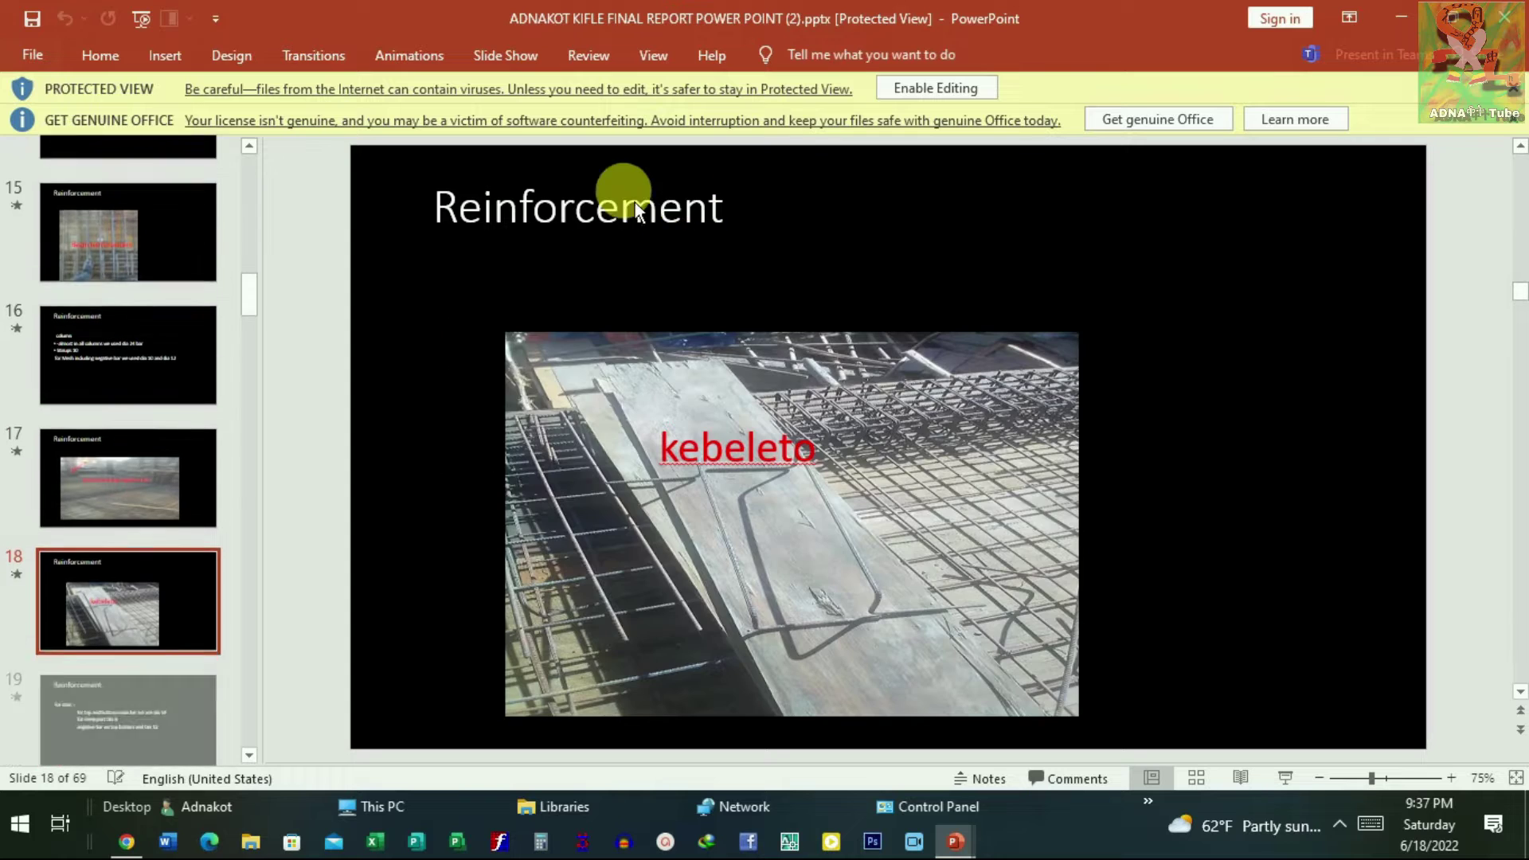
scroll(671, 261, "down", 1)
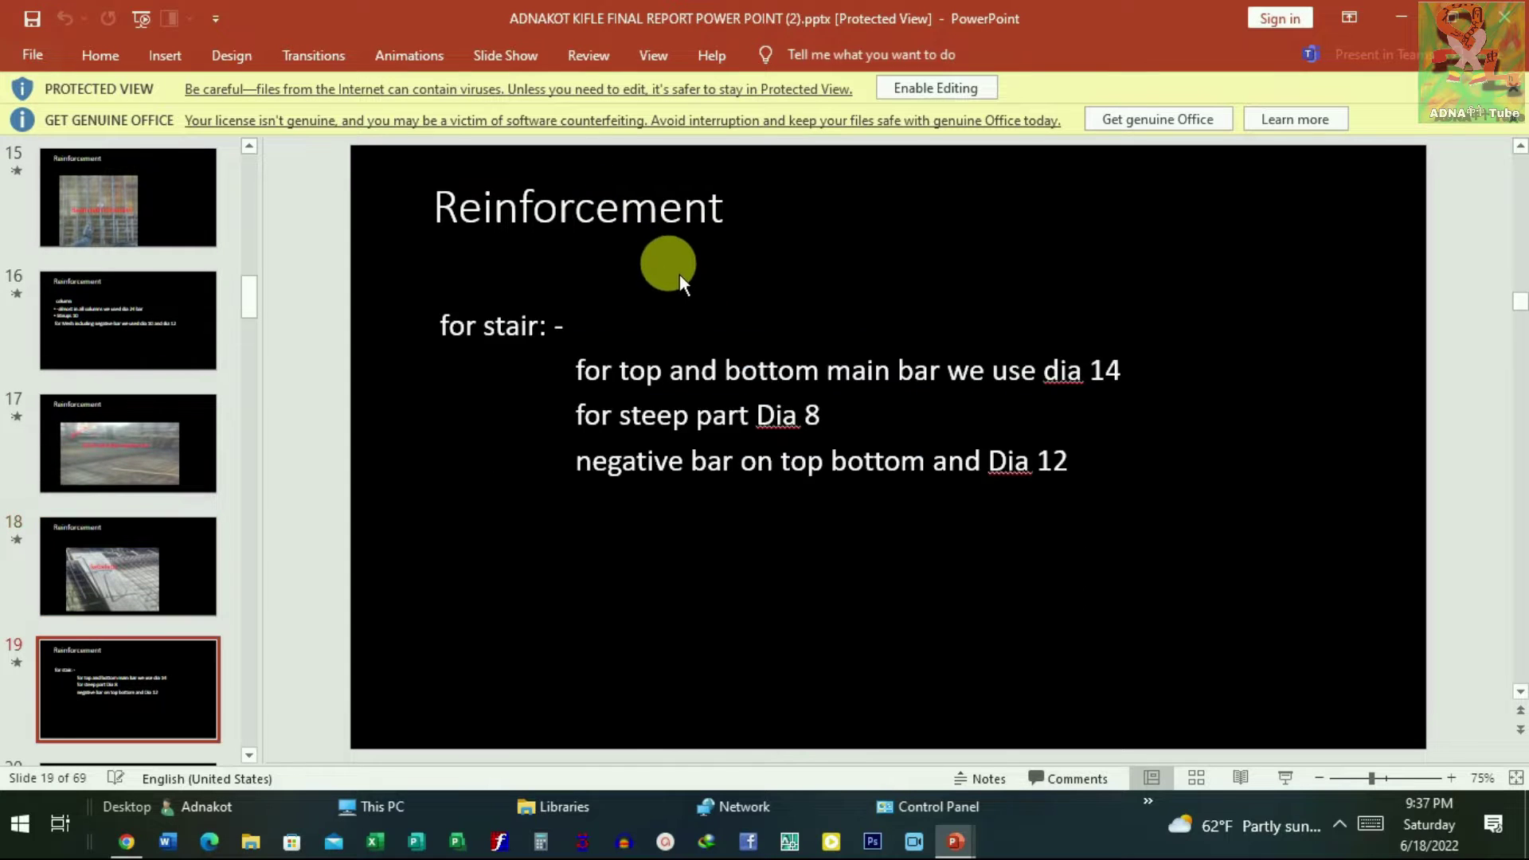
scroll(680, 274, "down", 1)
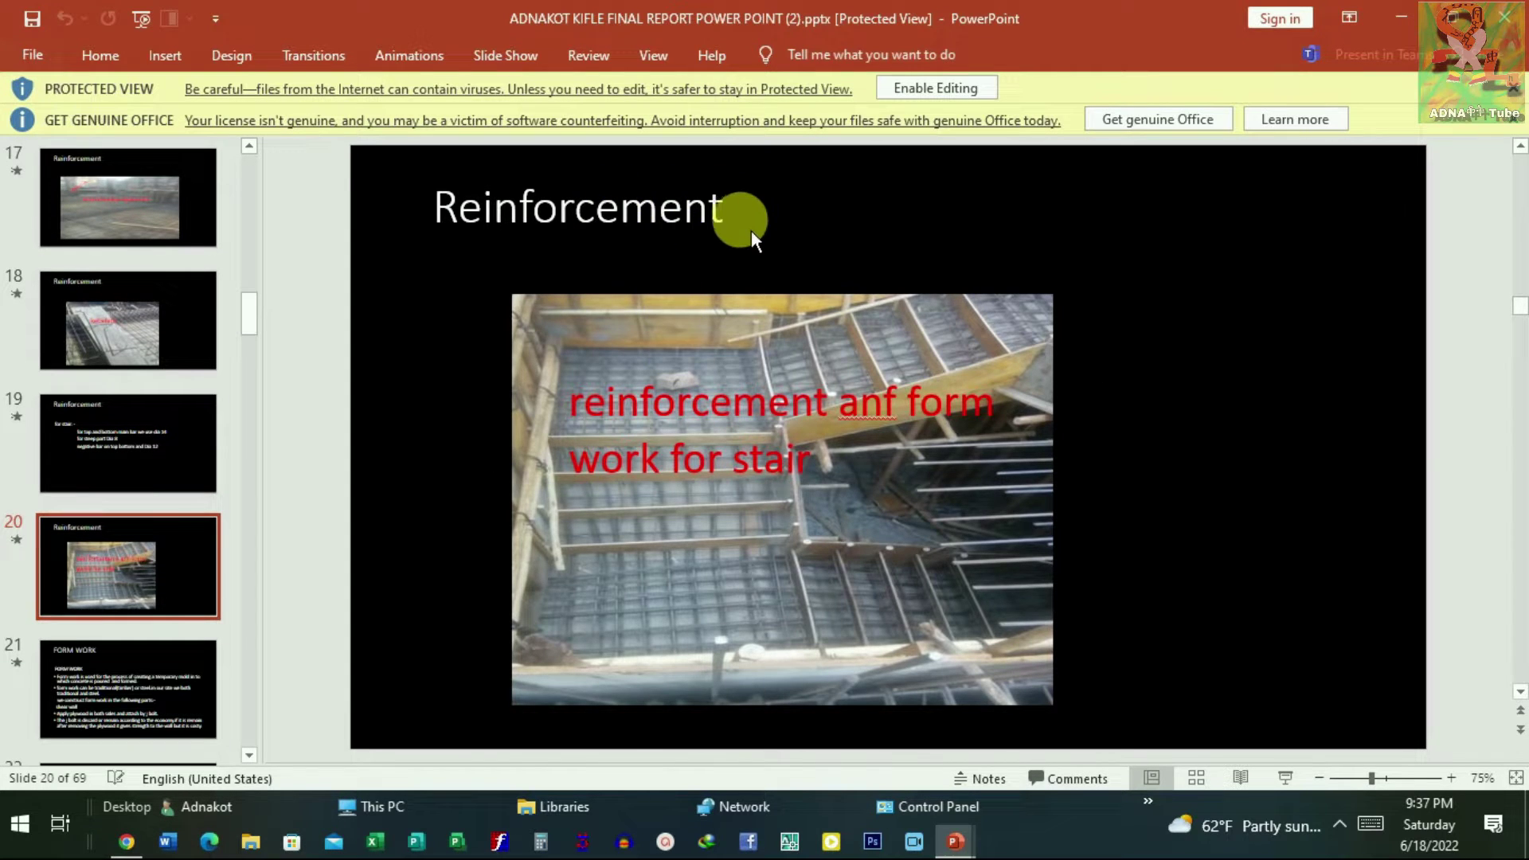
scroll(738, 266, "down", 2)
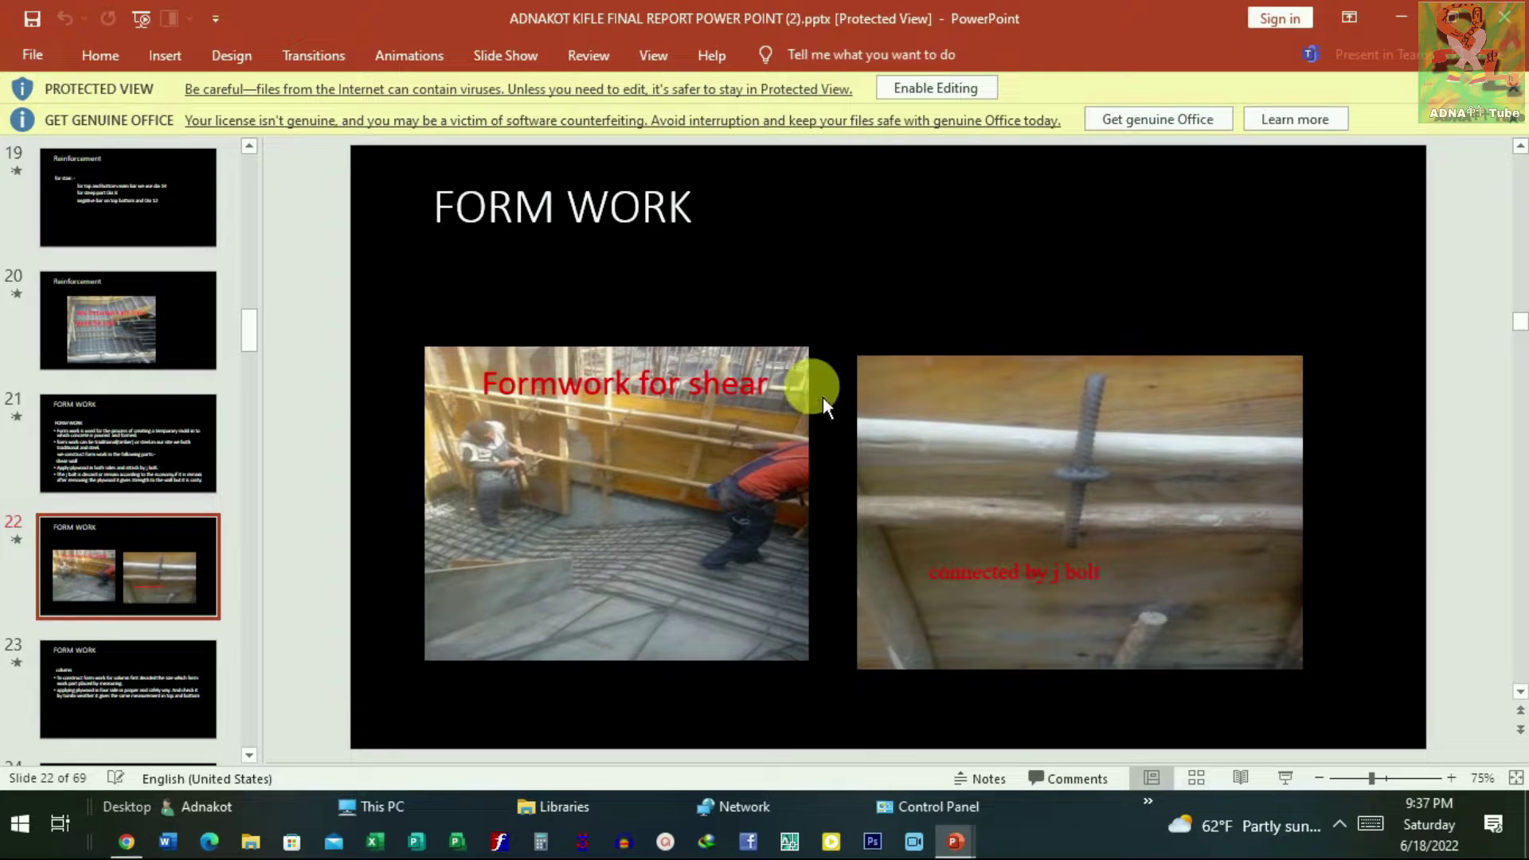
scroll(796, 359, "down", 1)
scroll(836, 374, "down", 2)
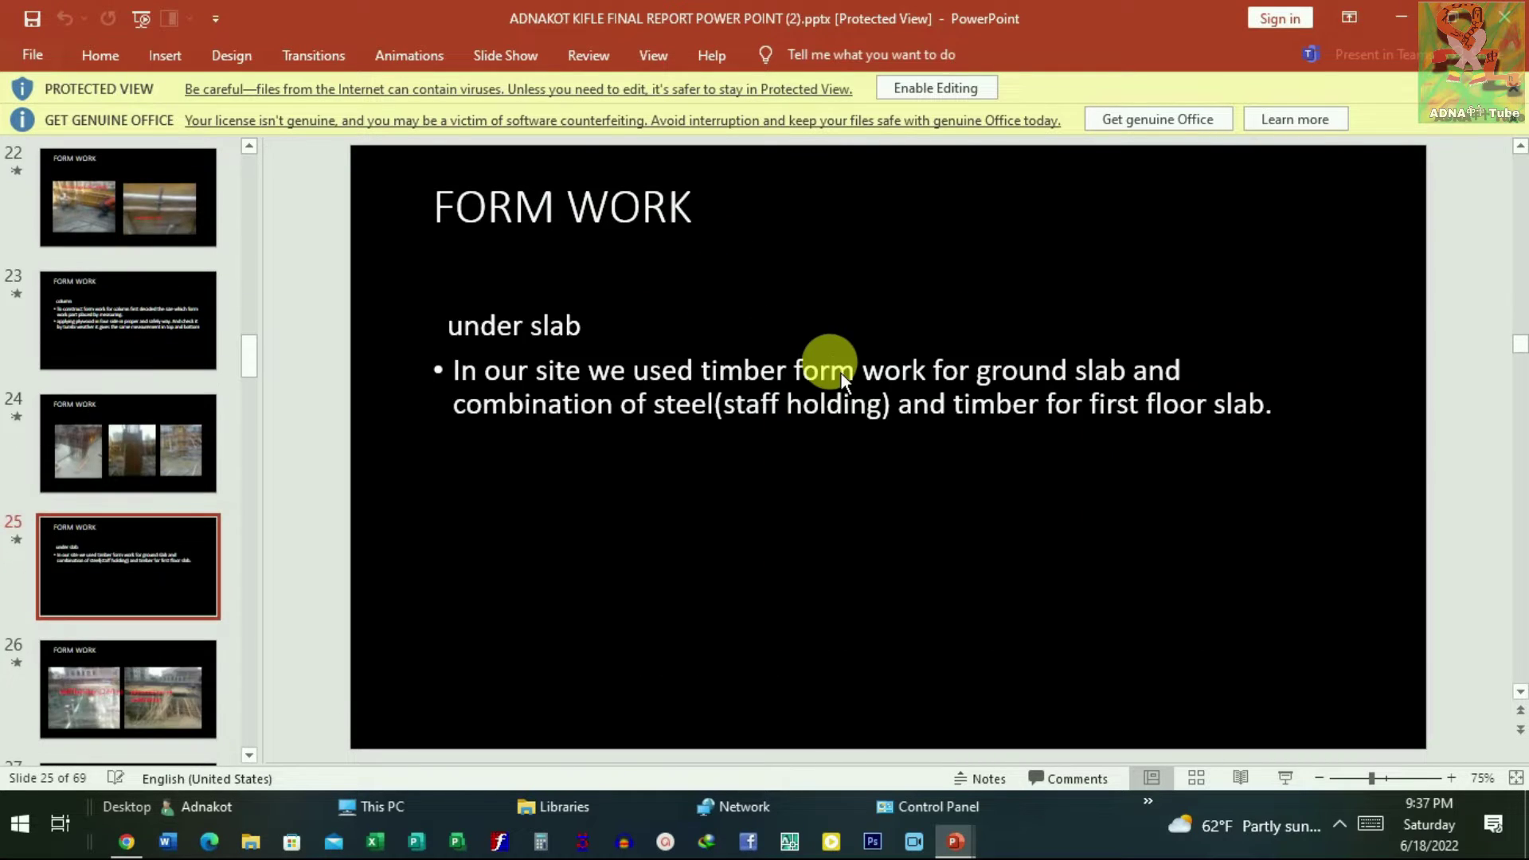
scroll(842, 373, "down", 1)
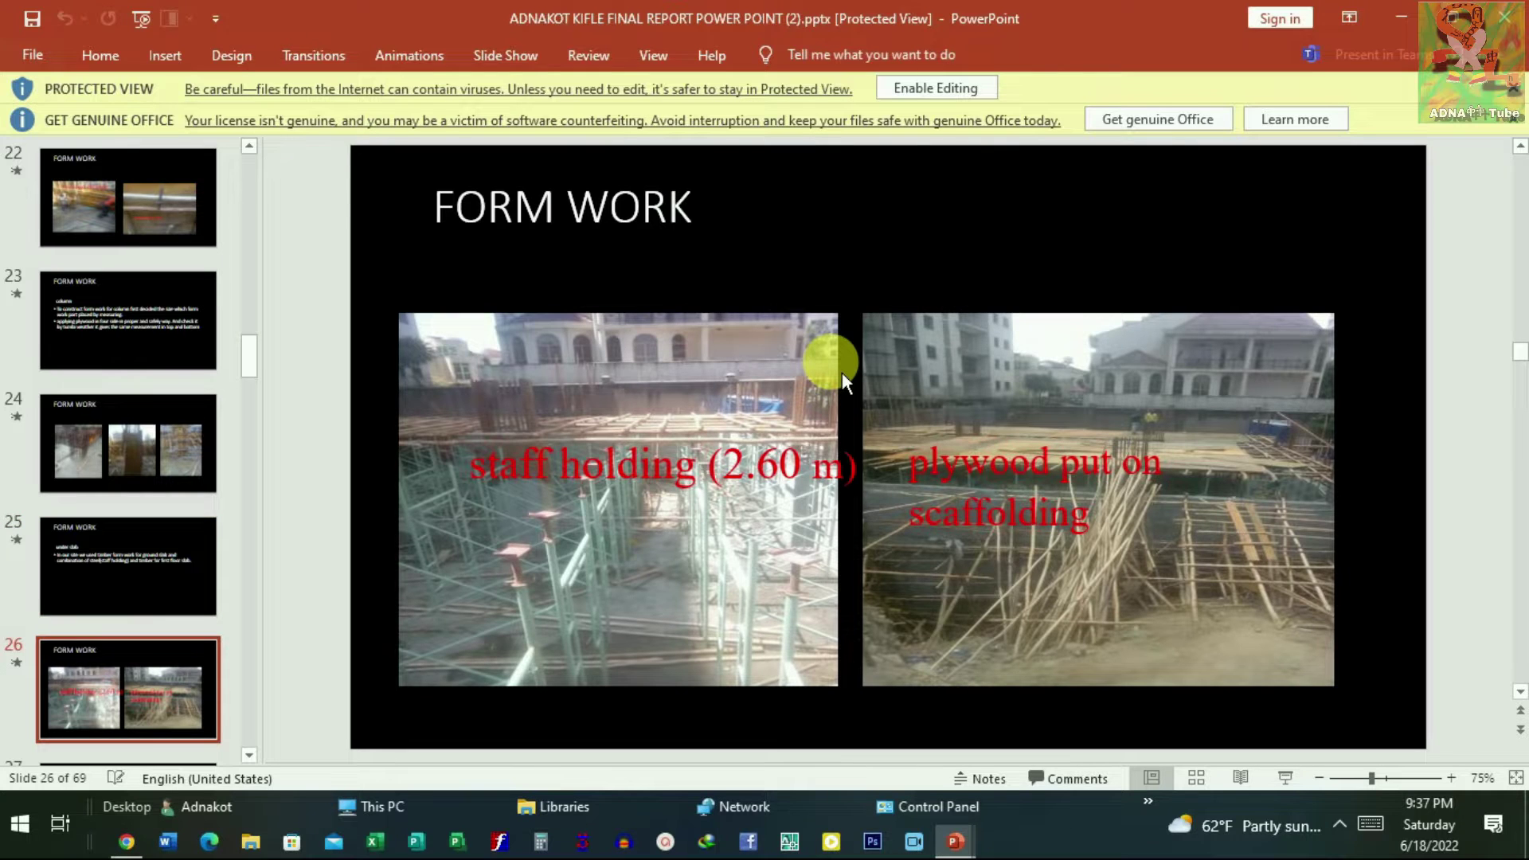
scroll(843, 374, "down", 1)
scroll(842, 387, "down", 1)
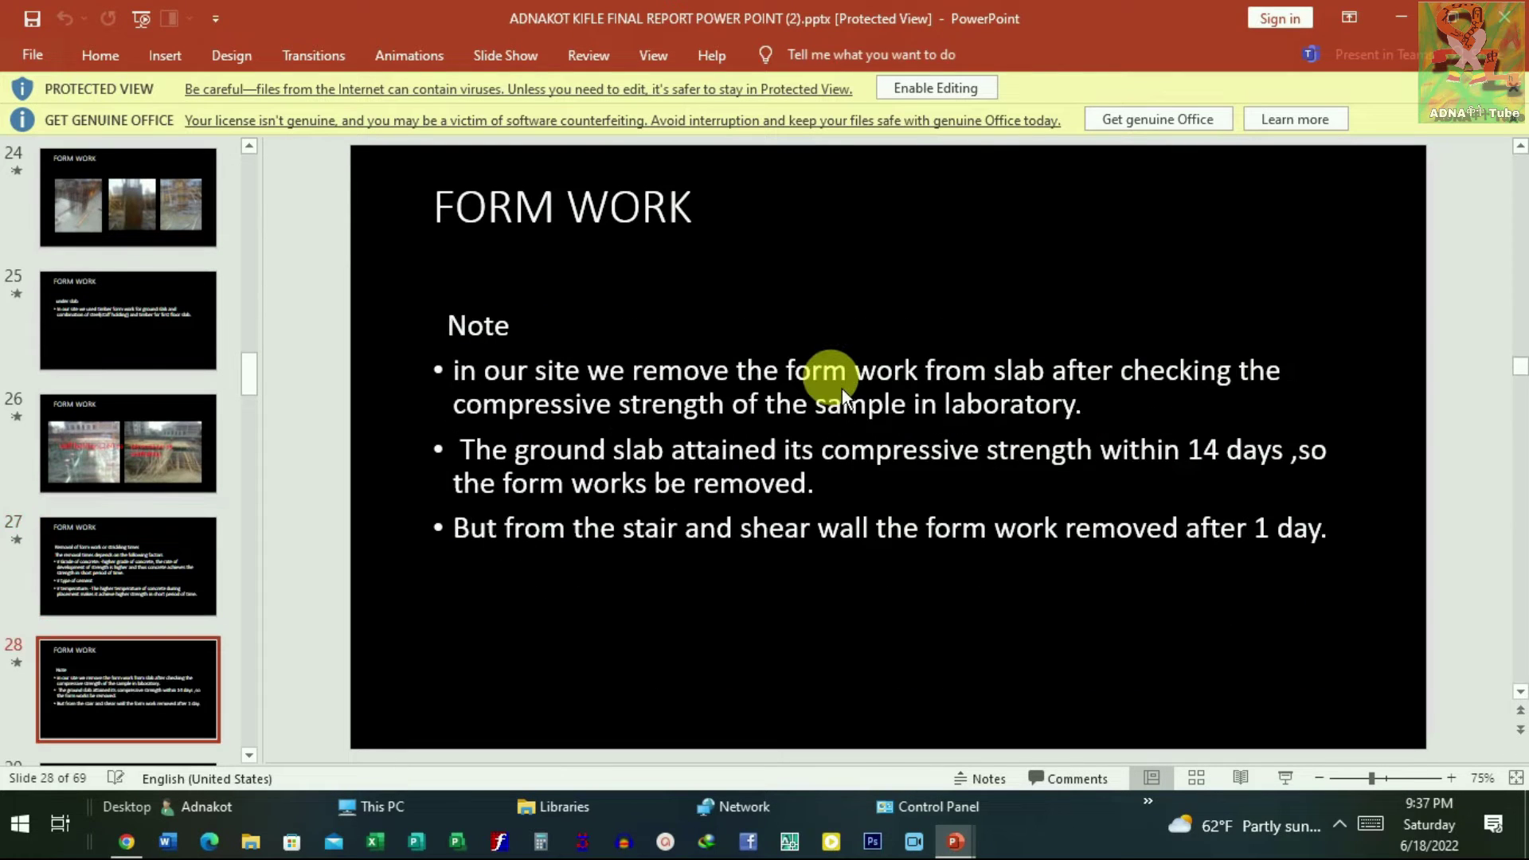
scroll(908, 398, "down", 1)
scroll(948, 394, "down", 5)
scroll(955, 402, "down", 7)
scroll(962, 414, "down", 6)
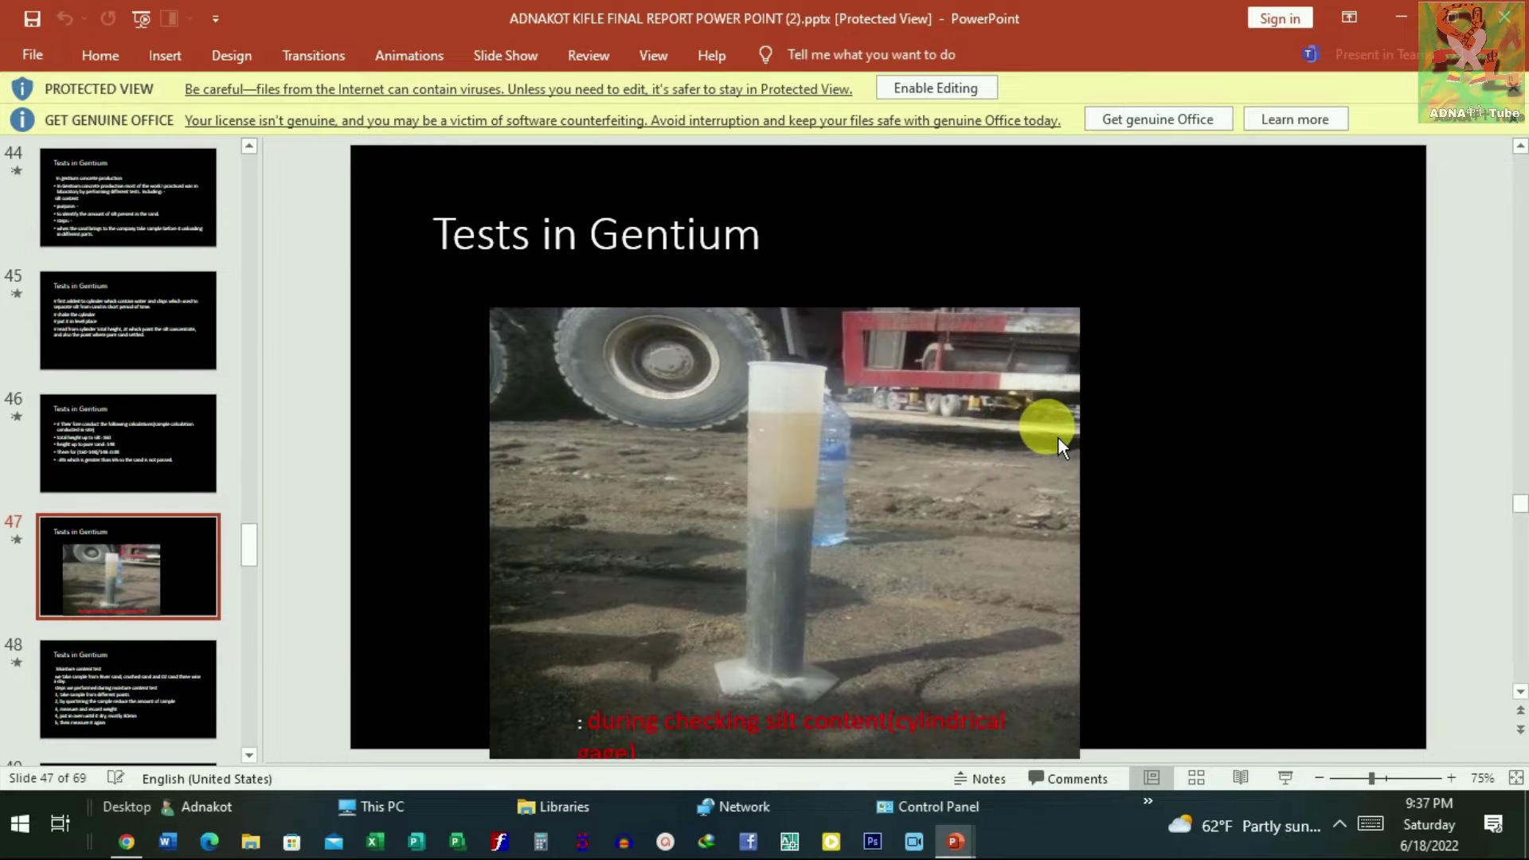
mouse_move(954, 842)
left_click(1195, 715)
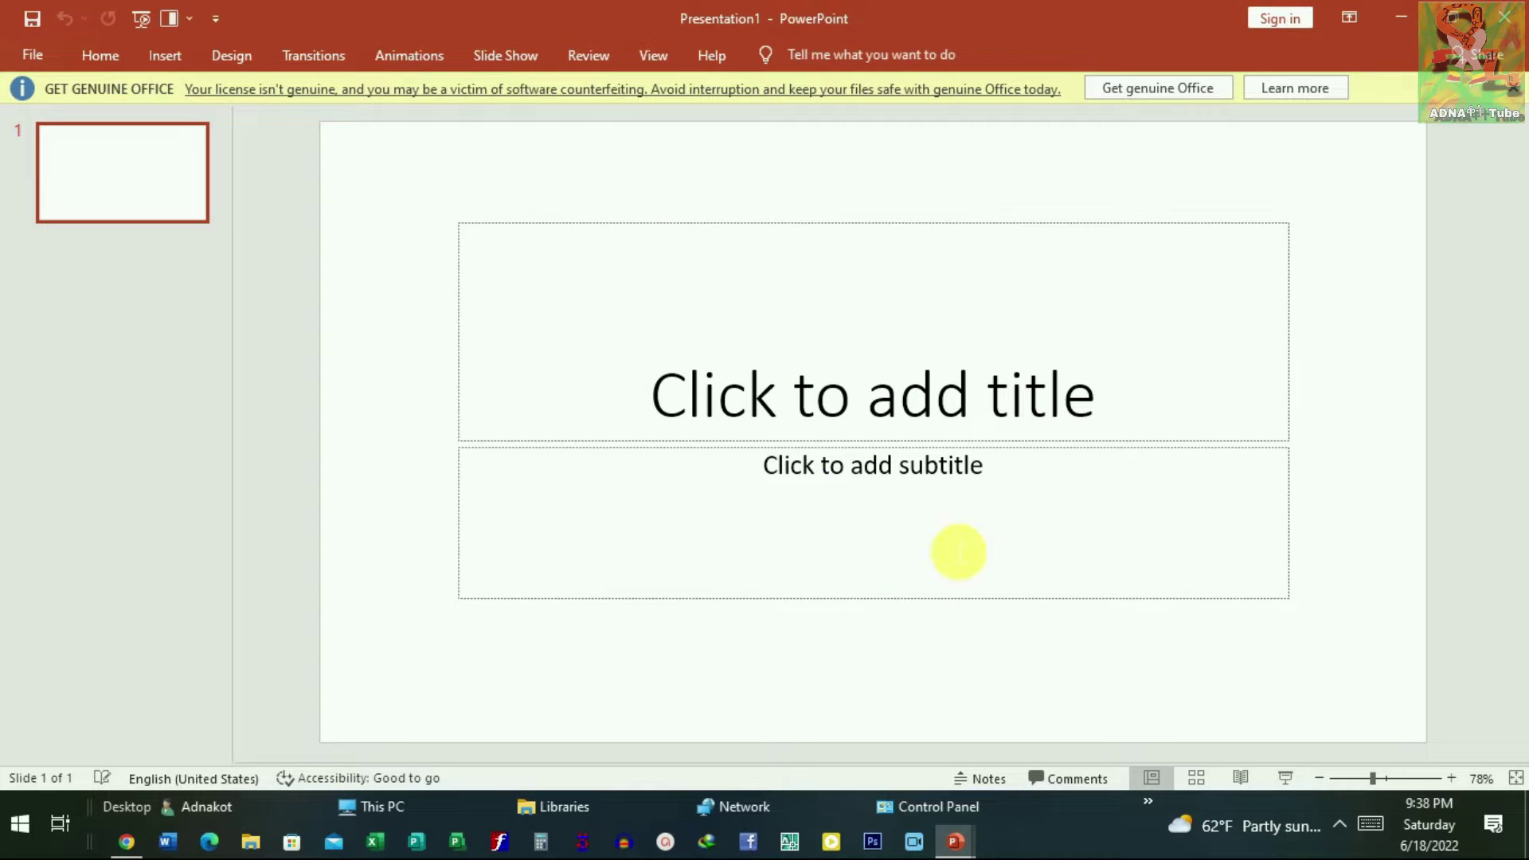
Step: Switch to the reference report deck and scroll back to its title slide
left_click(956, 843)
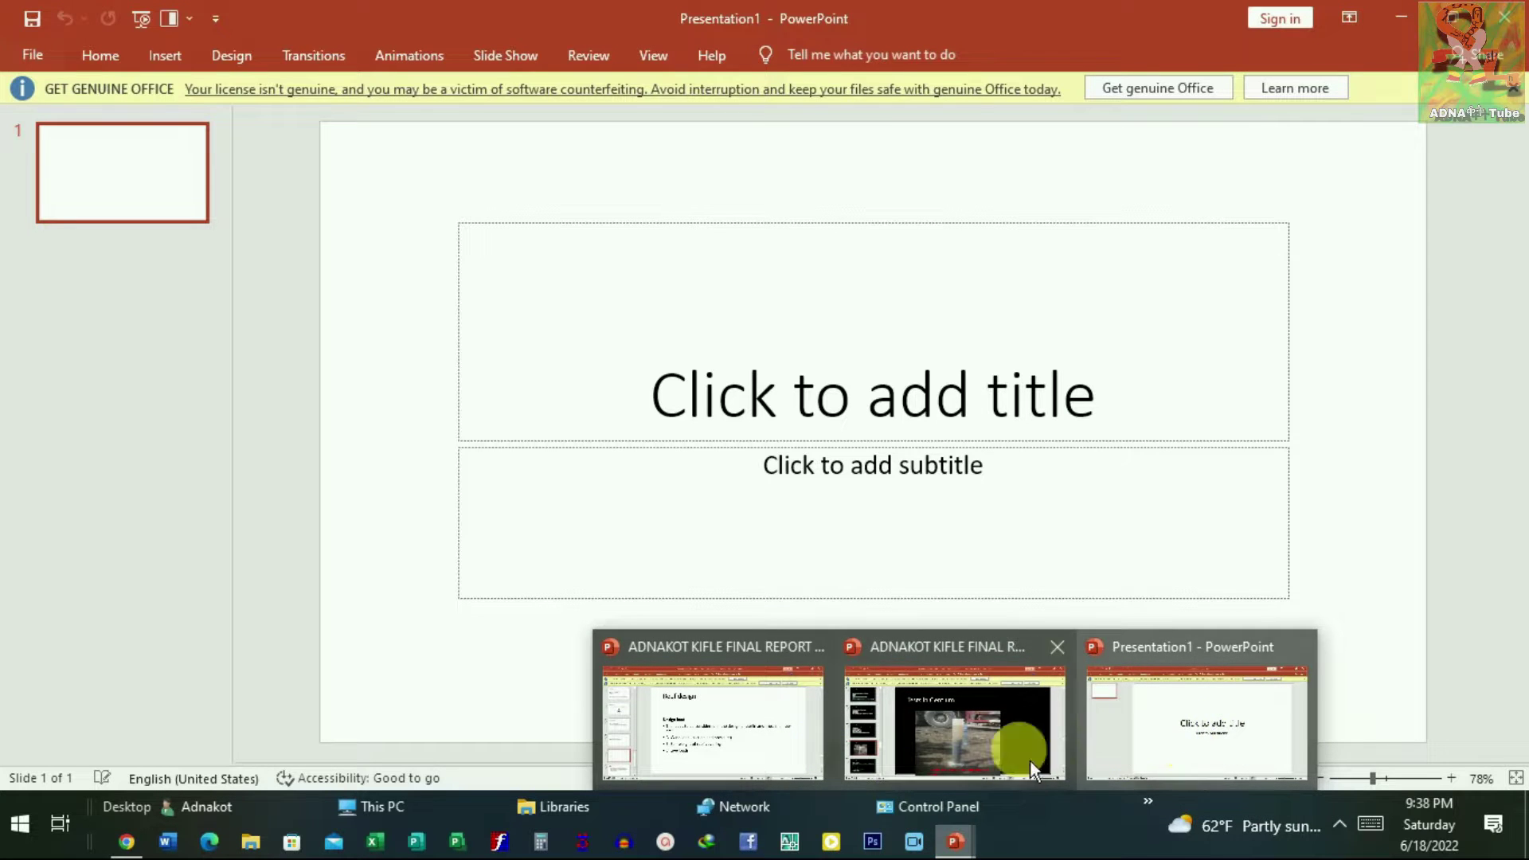
left_click(761, 714)
scroll(854, 466, "up", 3)
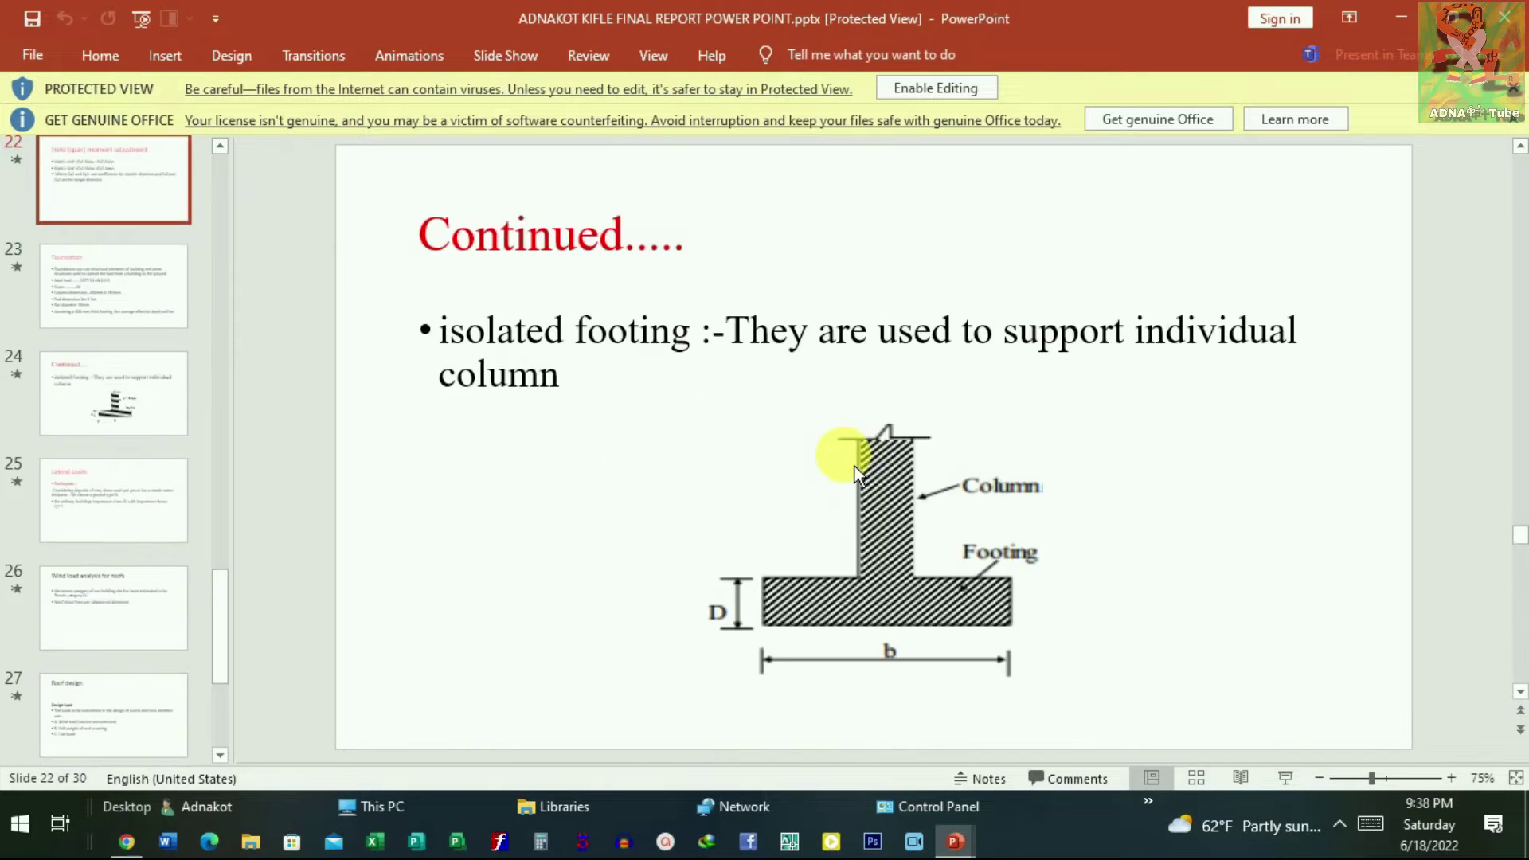
scroll(887, 427, "up", 4)
scroll(1194, 438, "up", 10)
scroll(1520, 514, "down", 1)
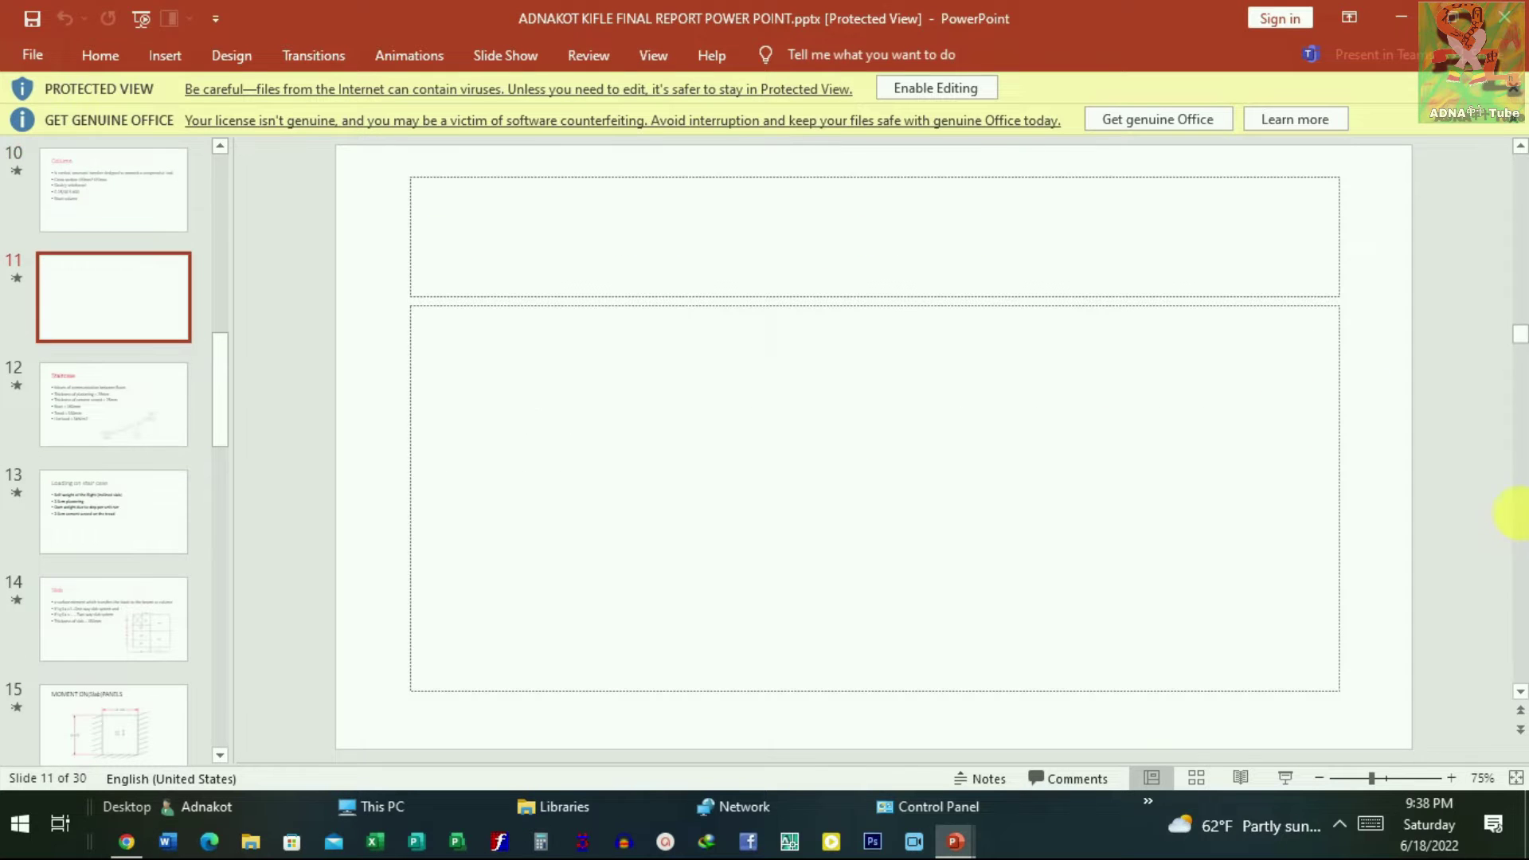
scroll(1517, 327, "up", 1)
scroll(1517, 239, "up", 1)
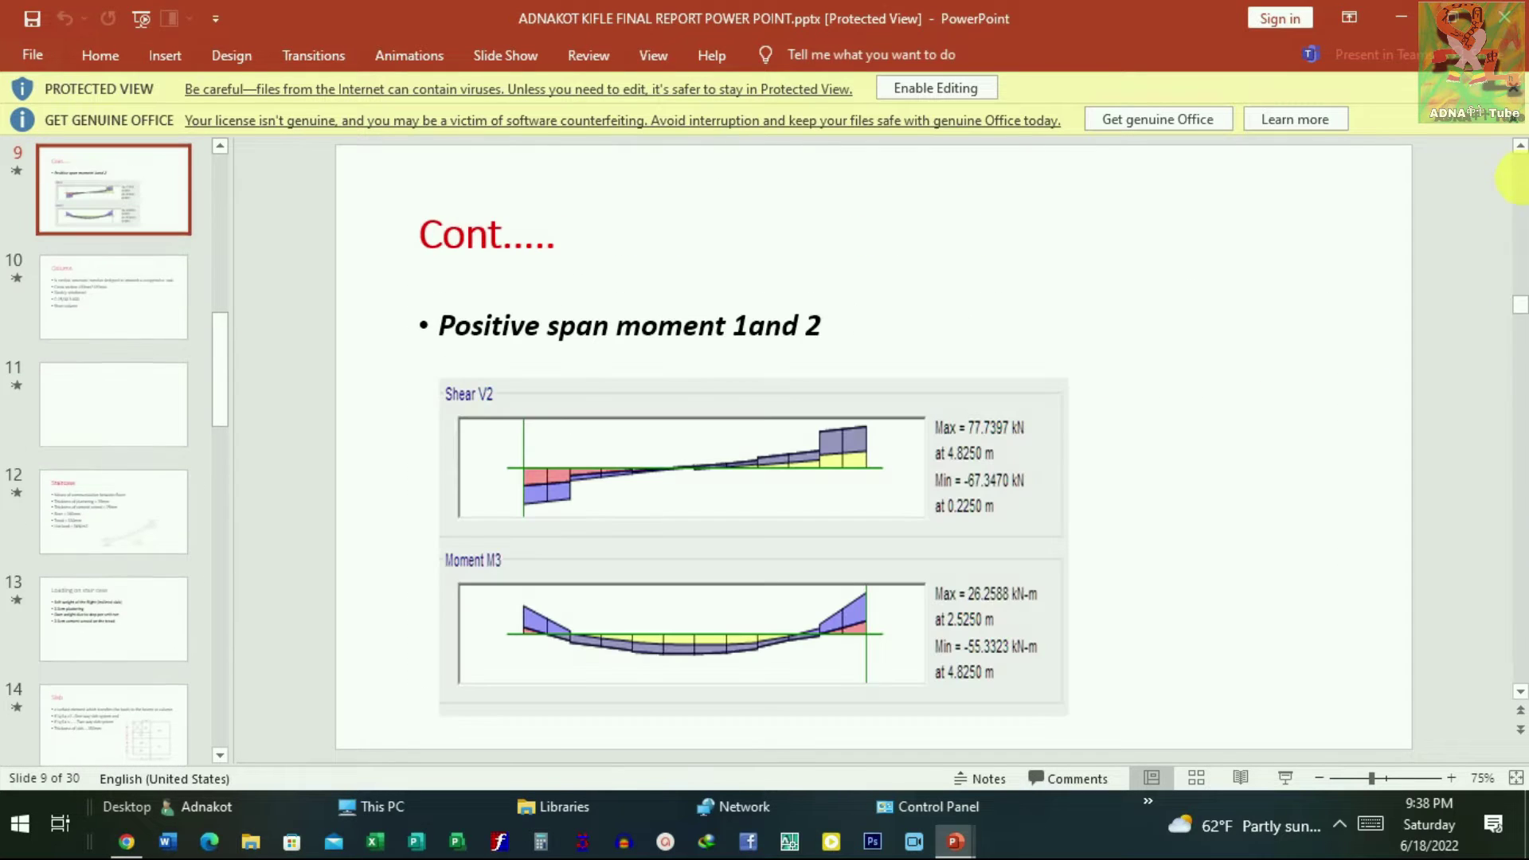
scroll(1523, 279, "up", 4)
left_click_drag(1518, 225, 1434, 227)
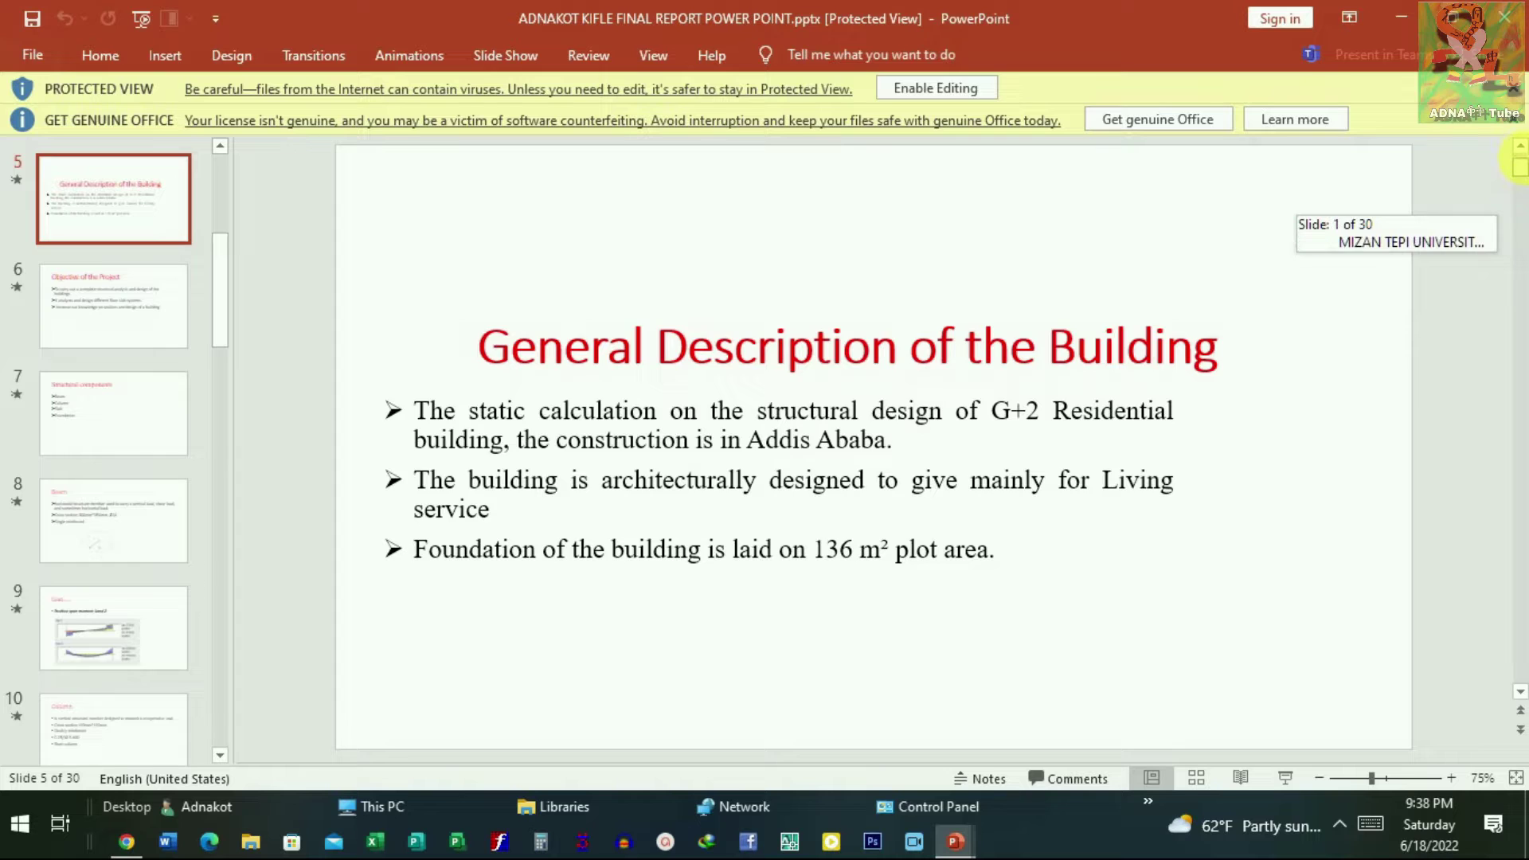
left_click(888, 267)
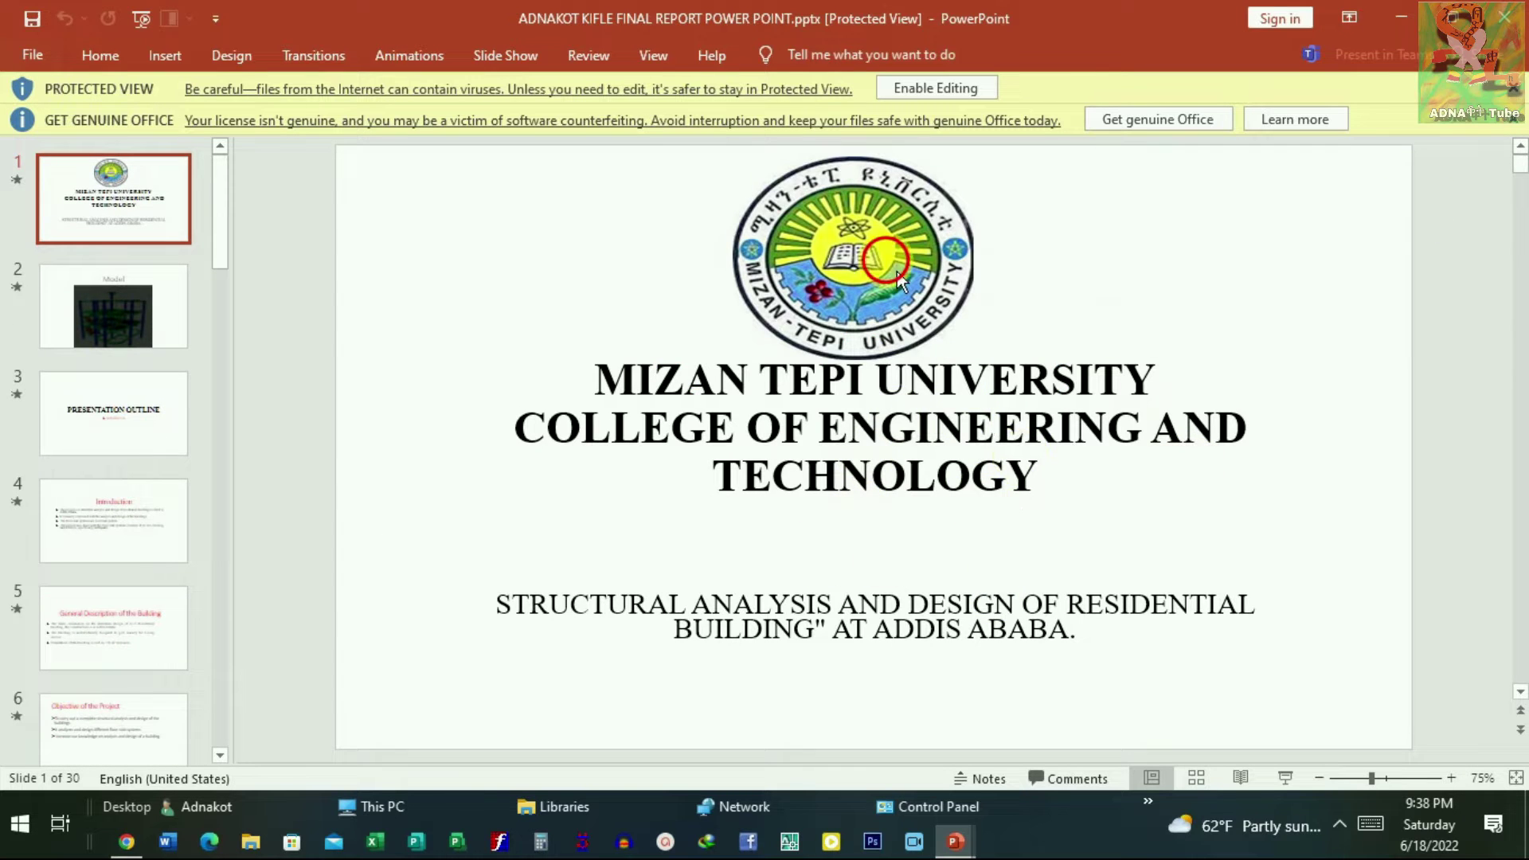
Step: Copy the university logo from that title slide and return to Presentation1
left_click(845, 299)
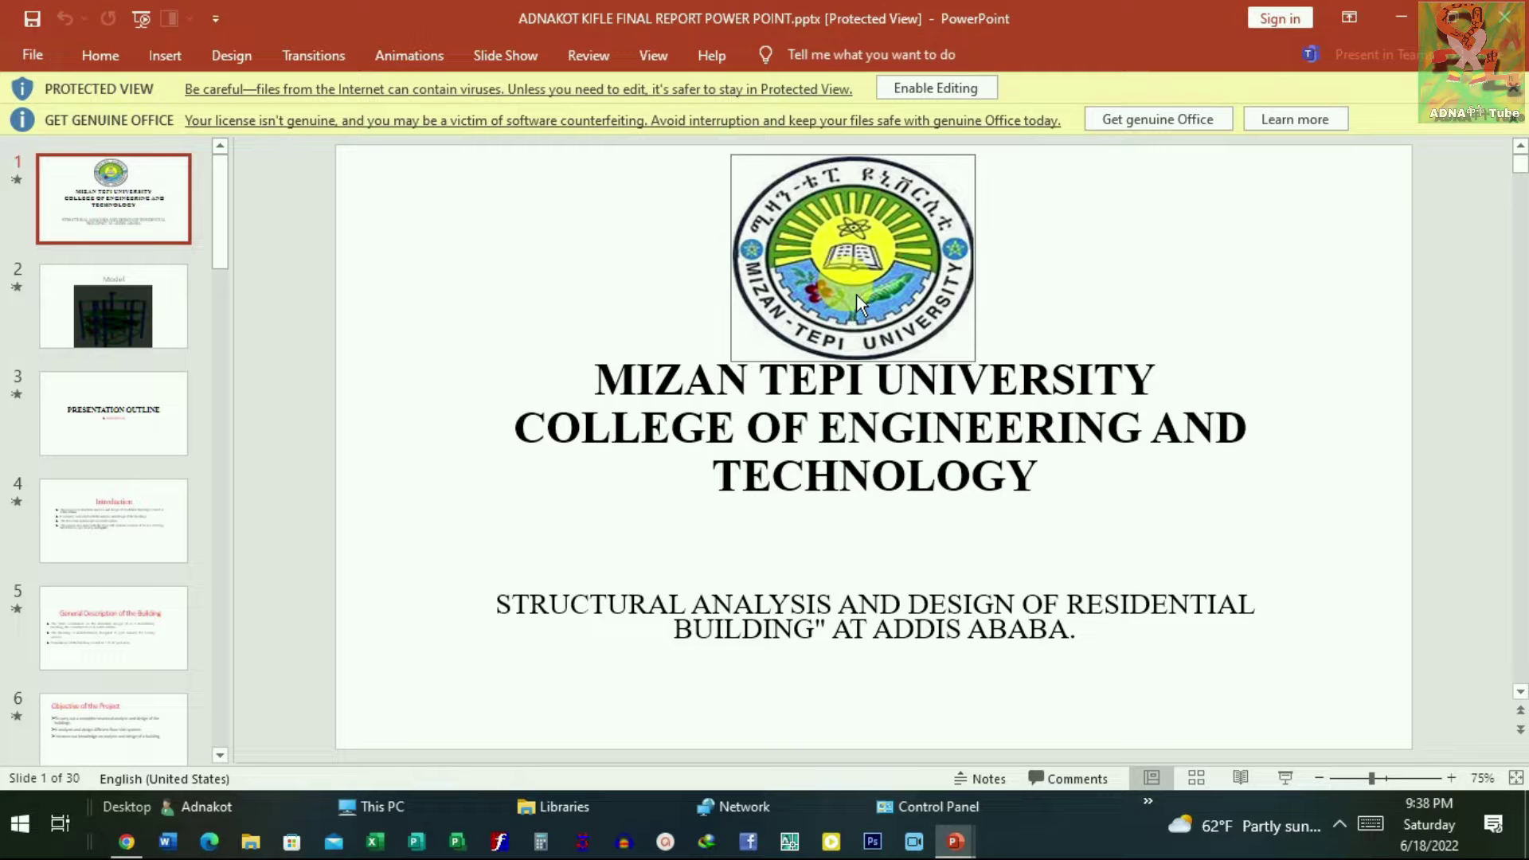
right_click(814, 251)
left_click(898, 301)
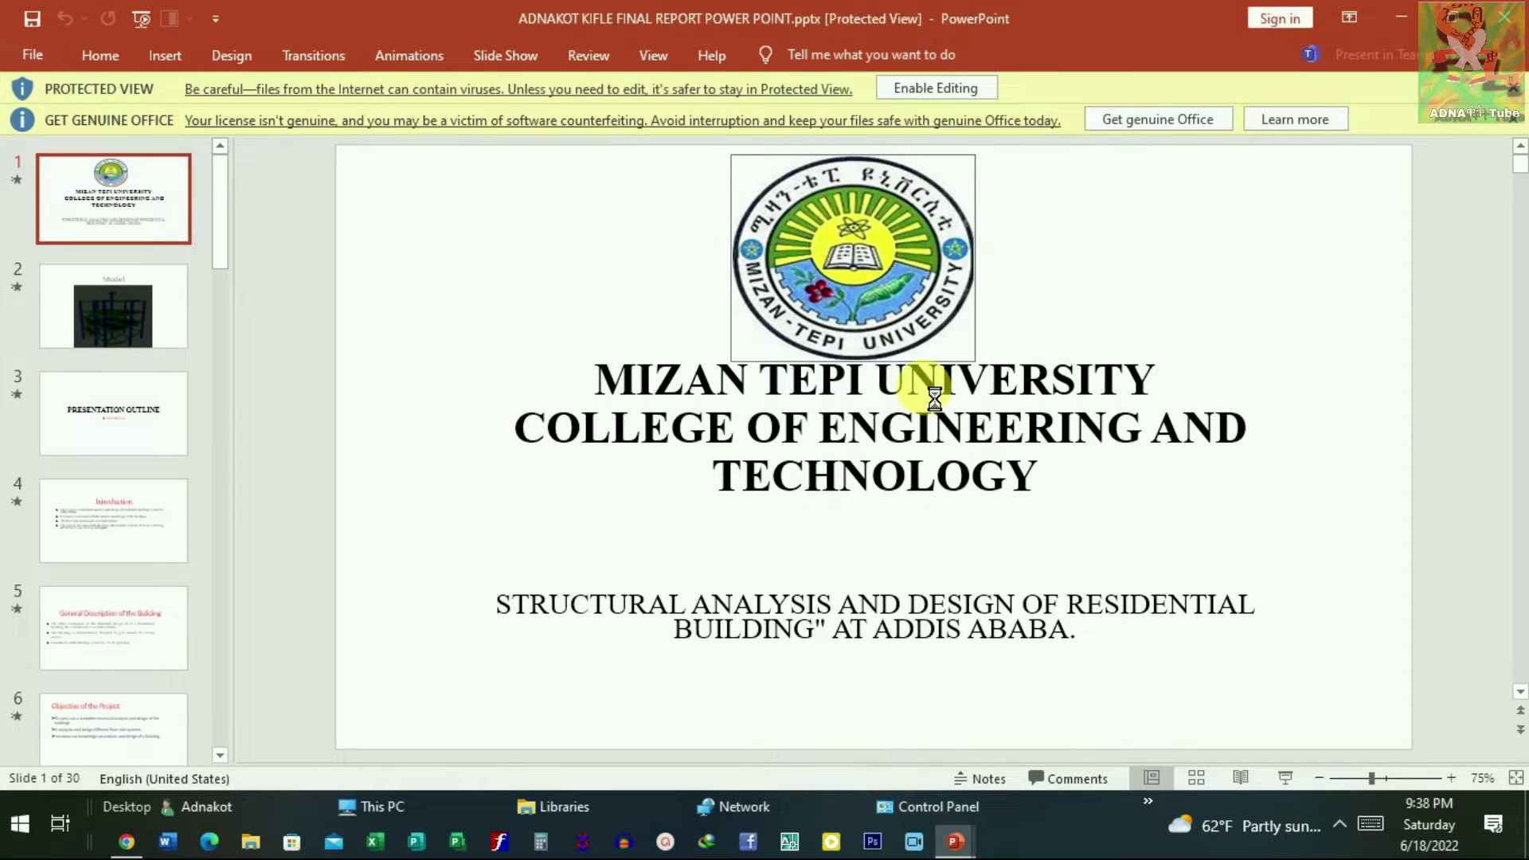
left_click(1194, 771)
left_click(687, 296)
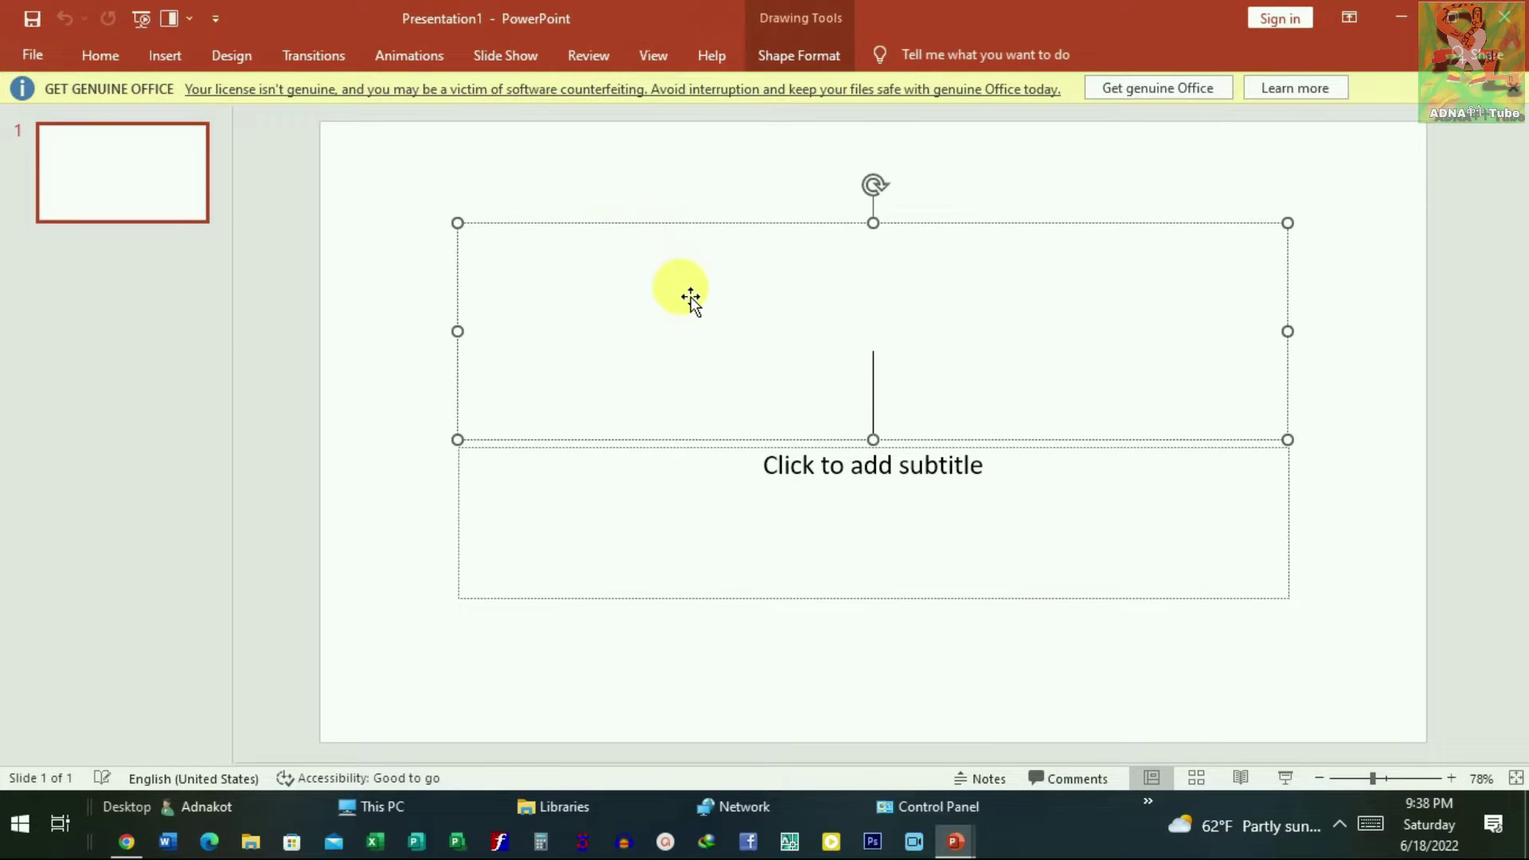
Step: Paste the university logo onto the title slide and move it to the top
key("ctrl+v")
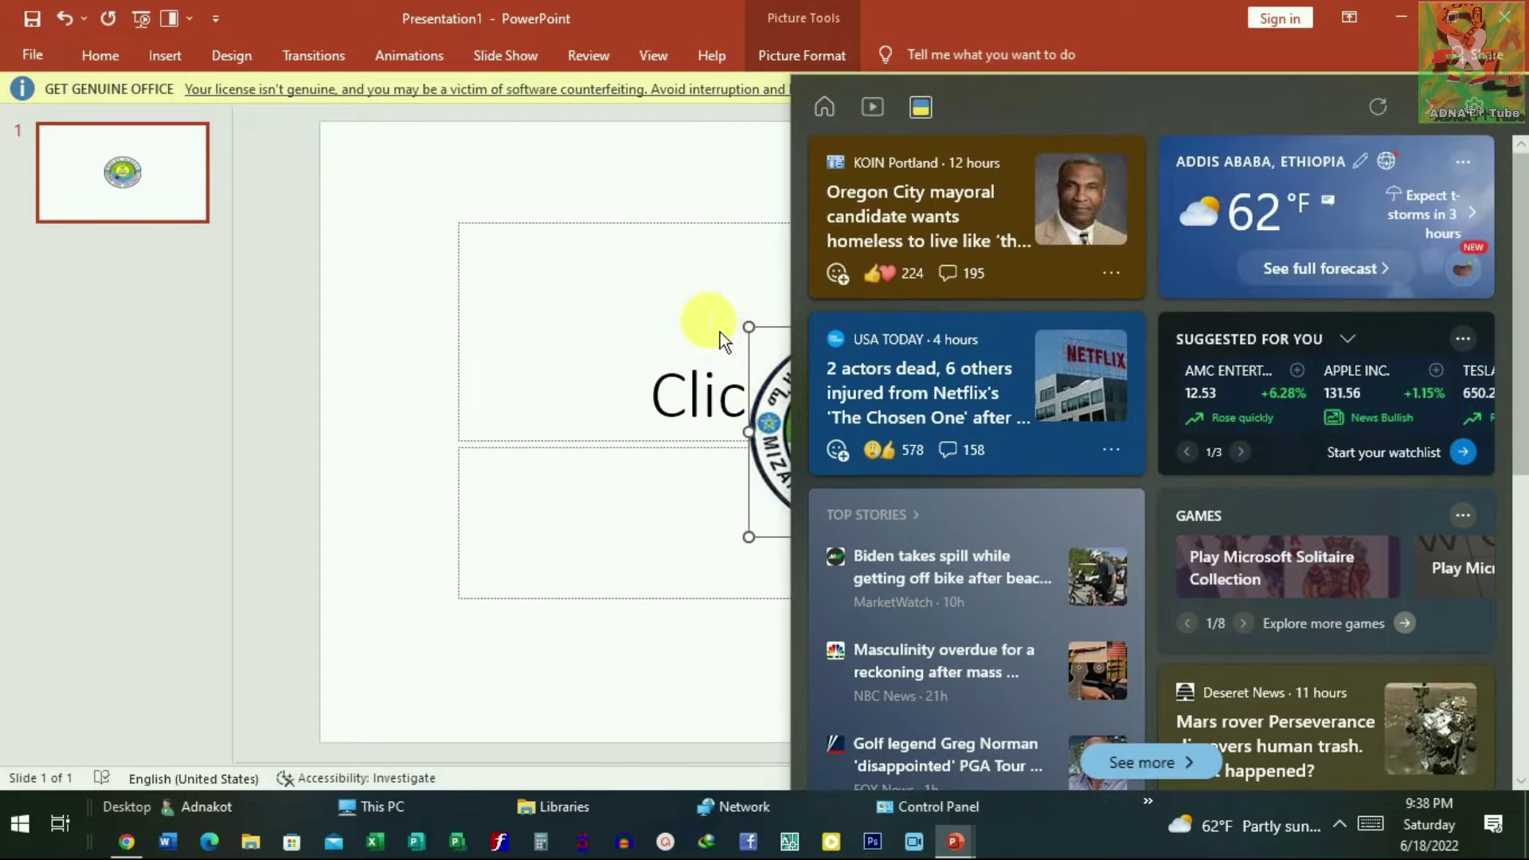
left_click(720, 332)
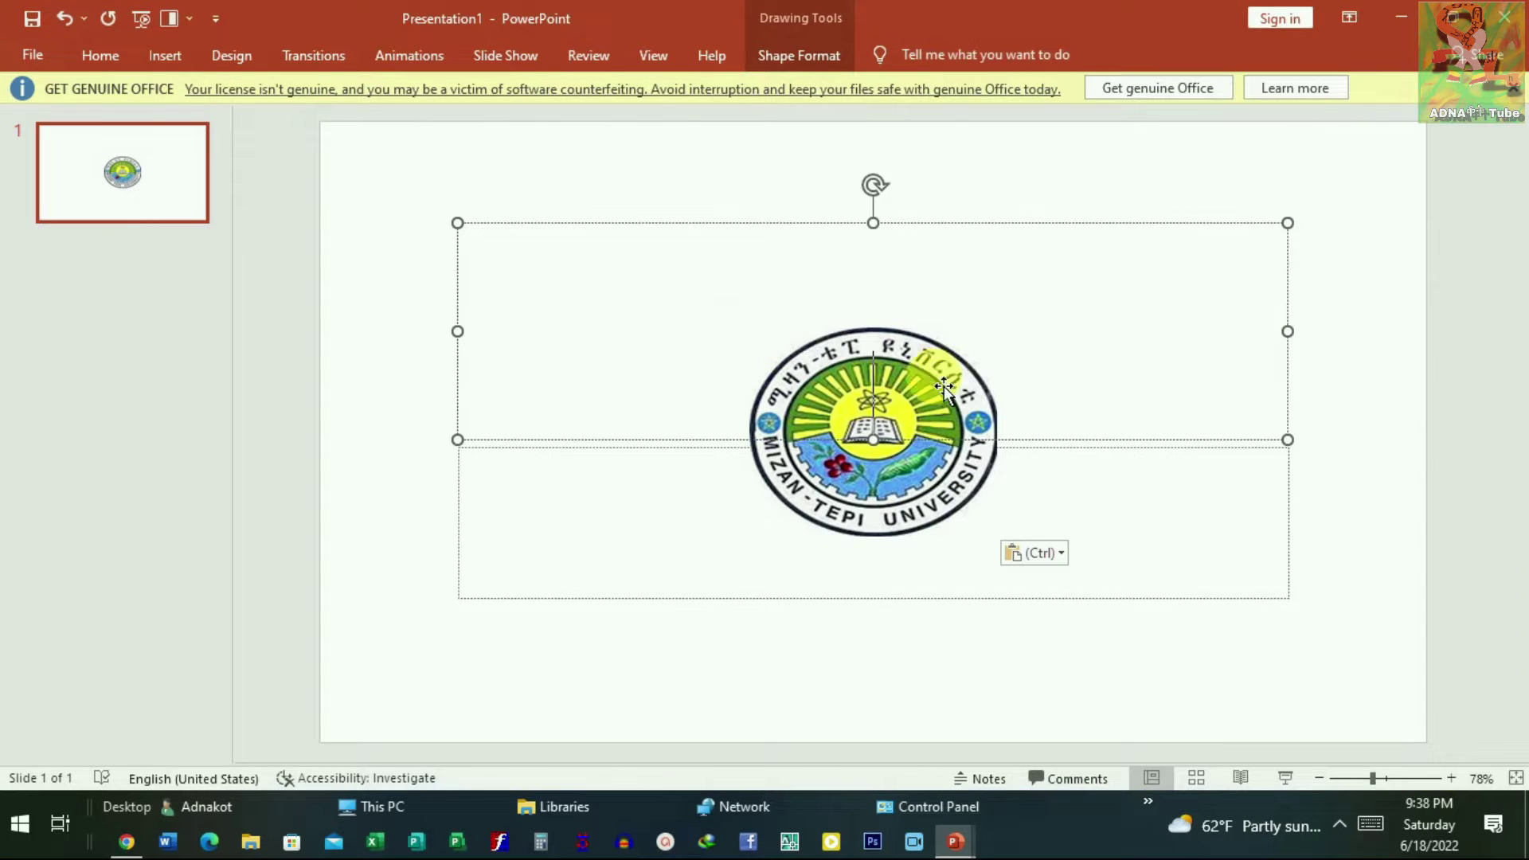
mouse_move(887, 428)
left_mouse_down()
mouse_move(880, 286)
mouse_move(861, 338)
mouse_move(875, 336)
left_mouse_up()
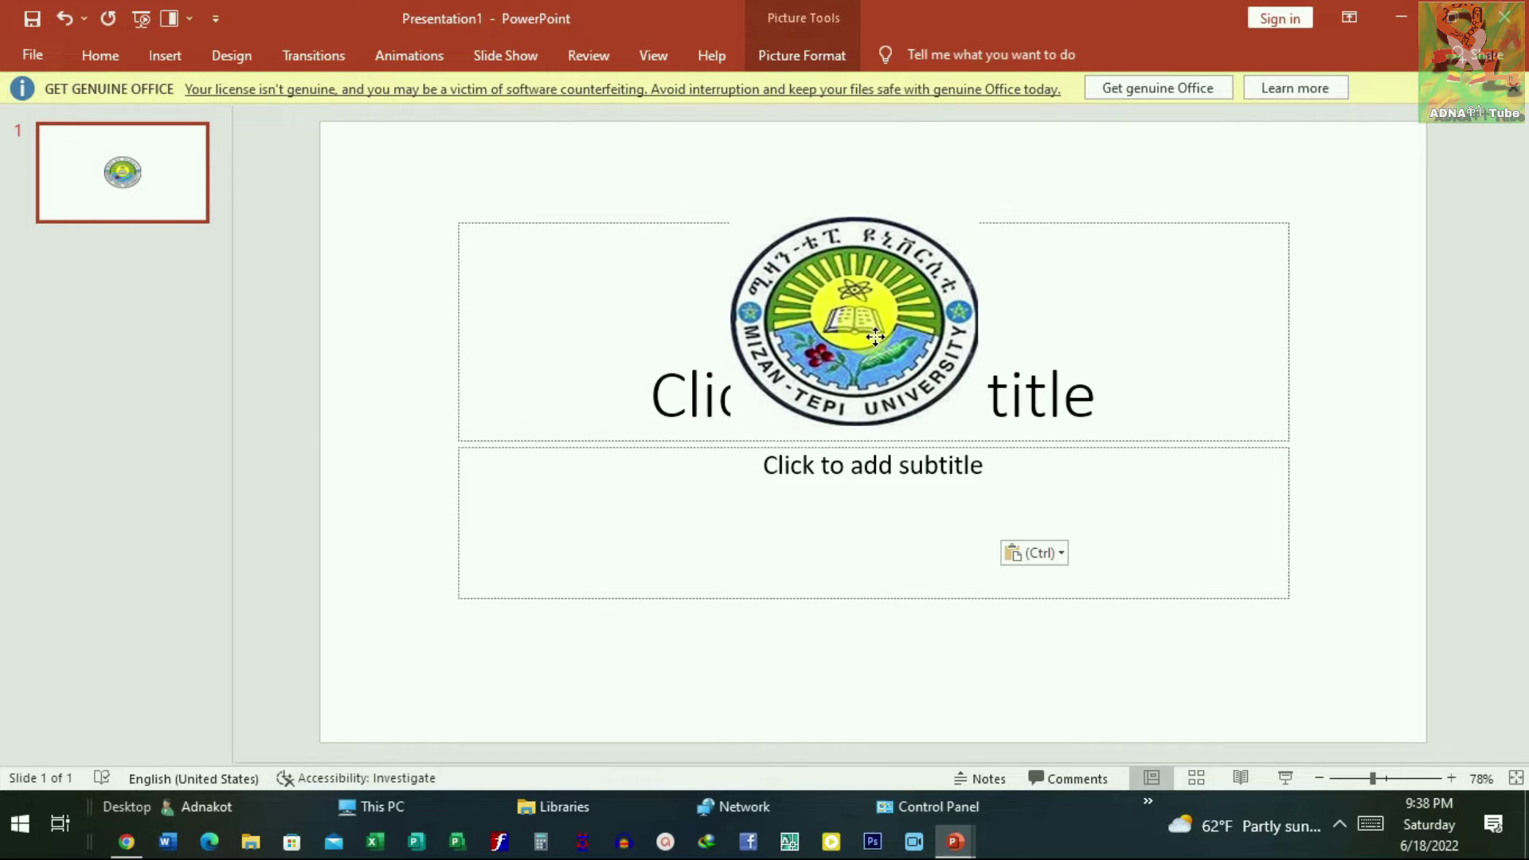
mouse_move(875, 336)
left_mouse_down()
mouse_move(671, 465)
mouse_move(818, 513)
mouse_move(853, 667)
mouse_move(888, 433)
mouse_move(868, 236)
mouse_move(875, 253)
left_mouse_up()
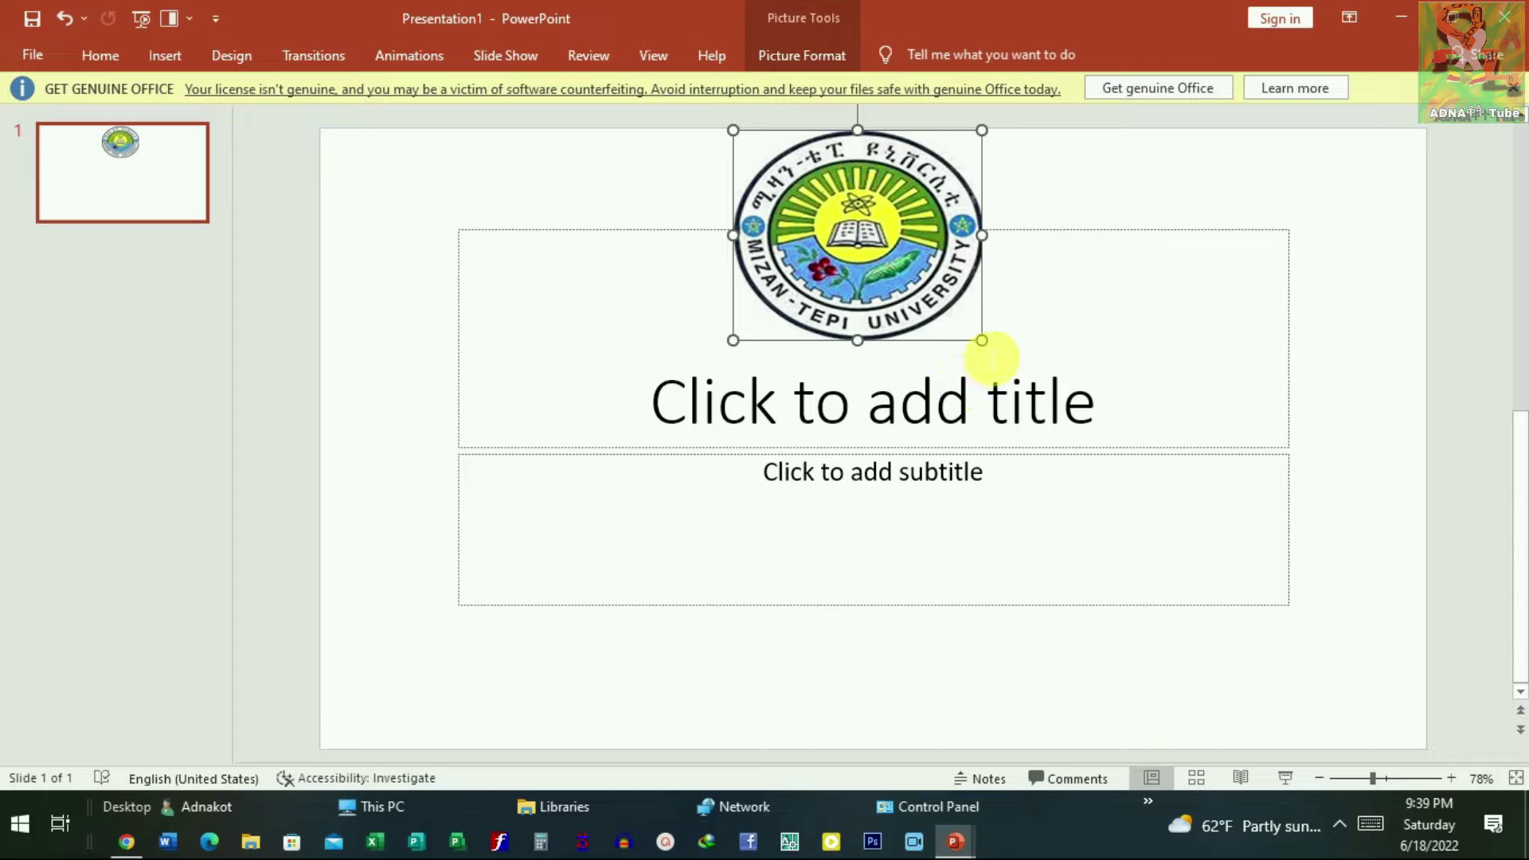
left_click_drag(982, 341, 1137, 479)
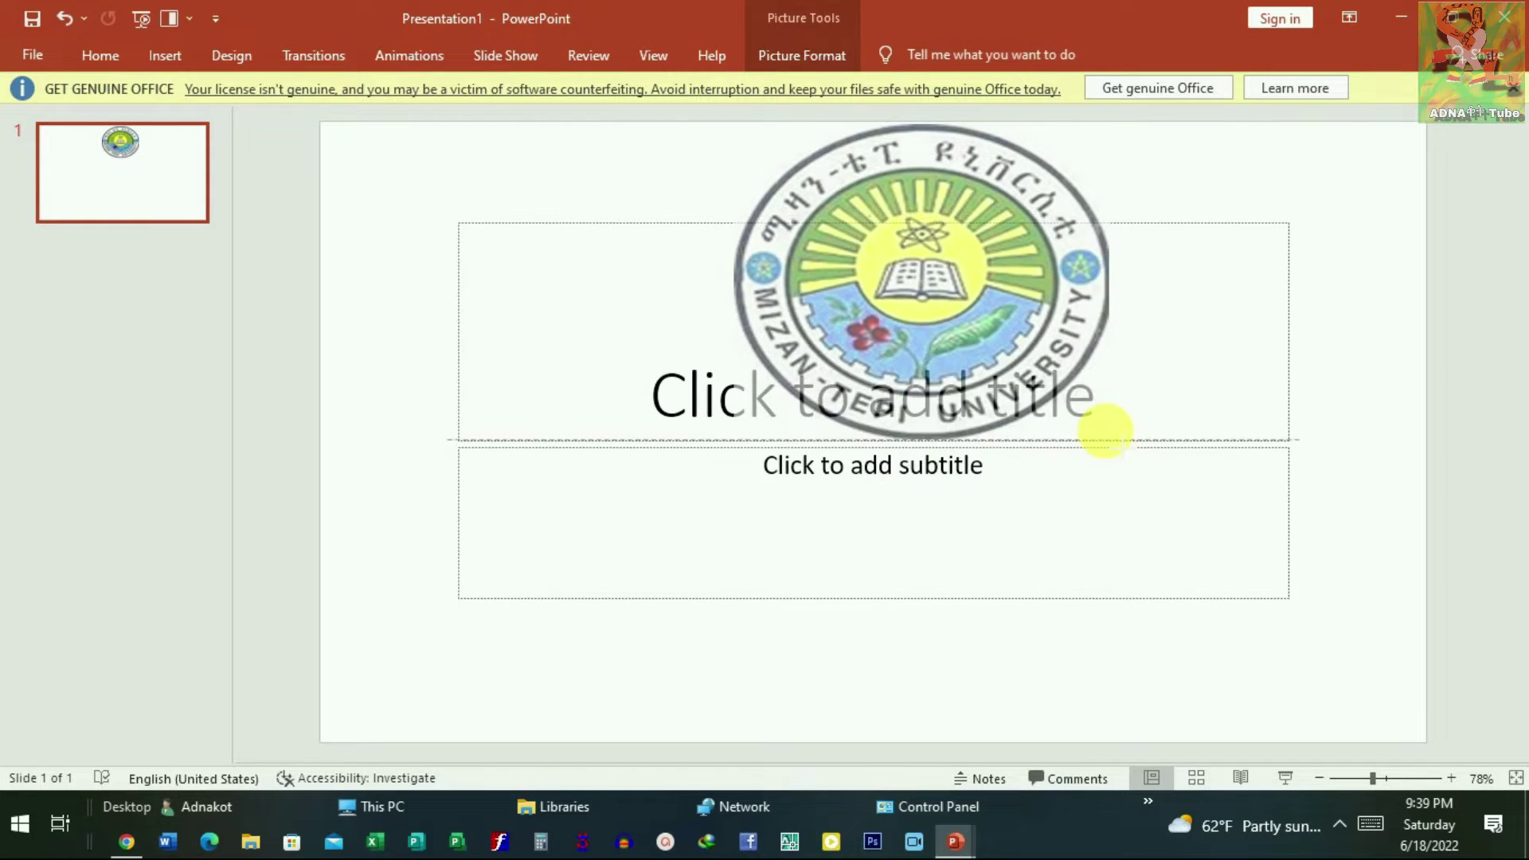
left_click_drag(1137, 480, 1009, 331)
Step: Shrink the logo so it sits centred above the title placeholder
left_click(963, 295)
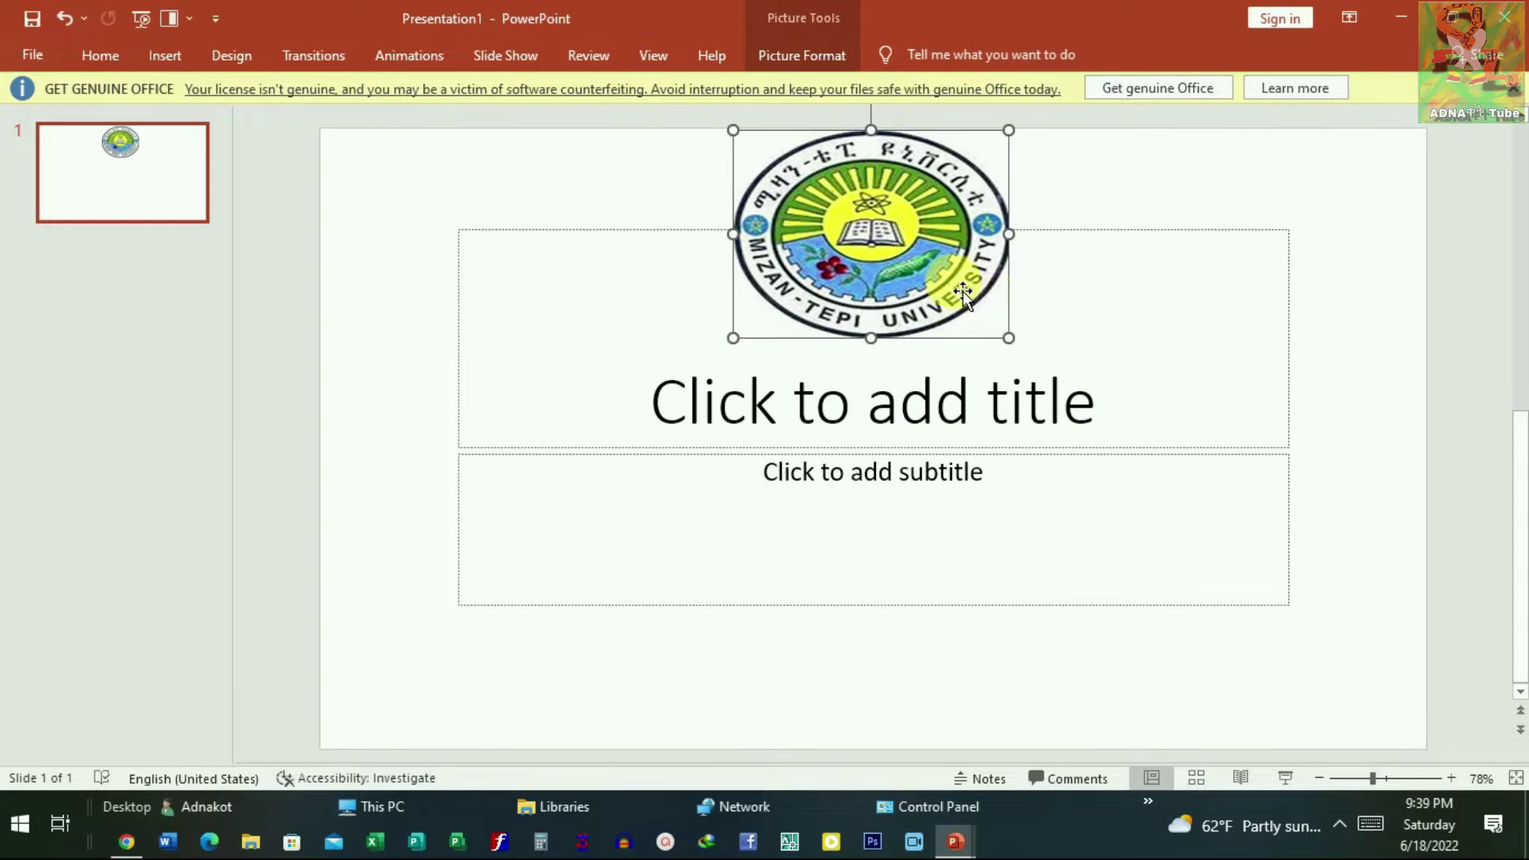
left_click_drag(1020, 349, 961, 304)
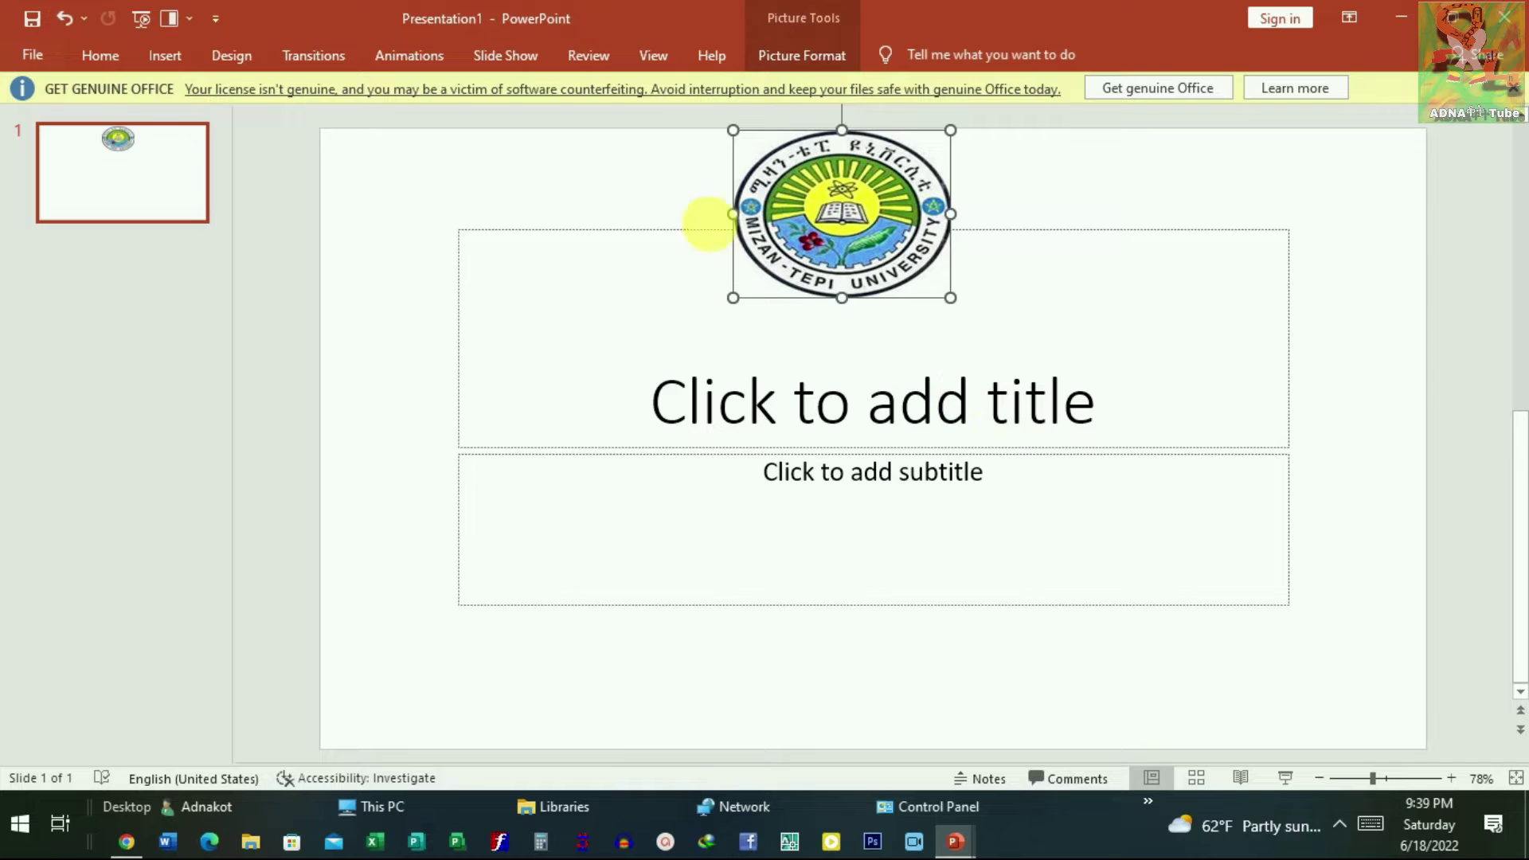
left_click_drag(732, 130, 733, 140)
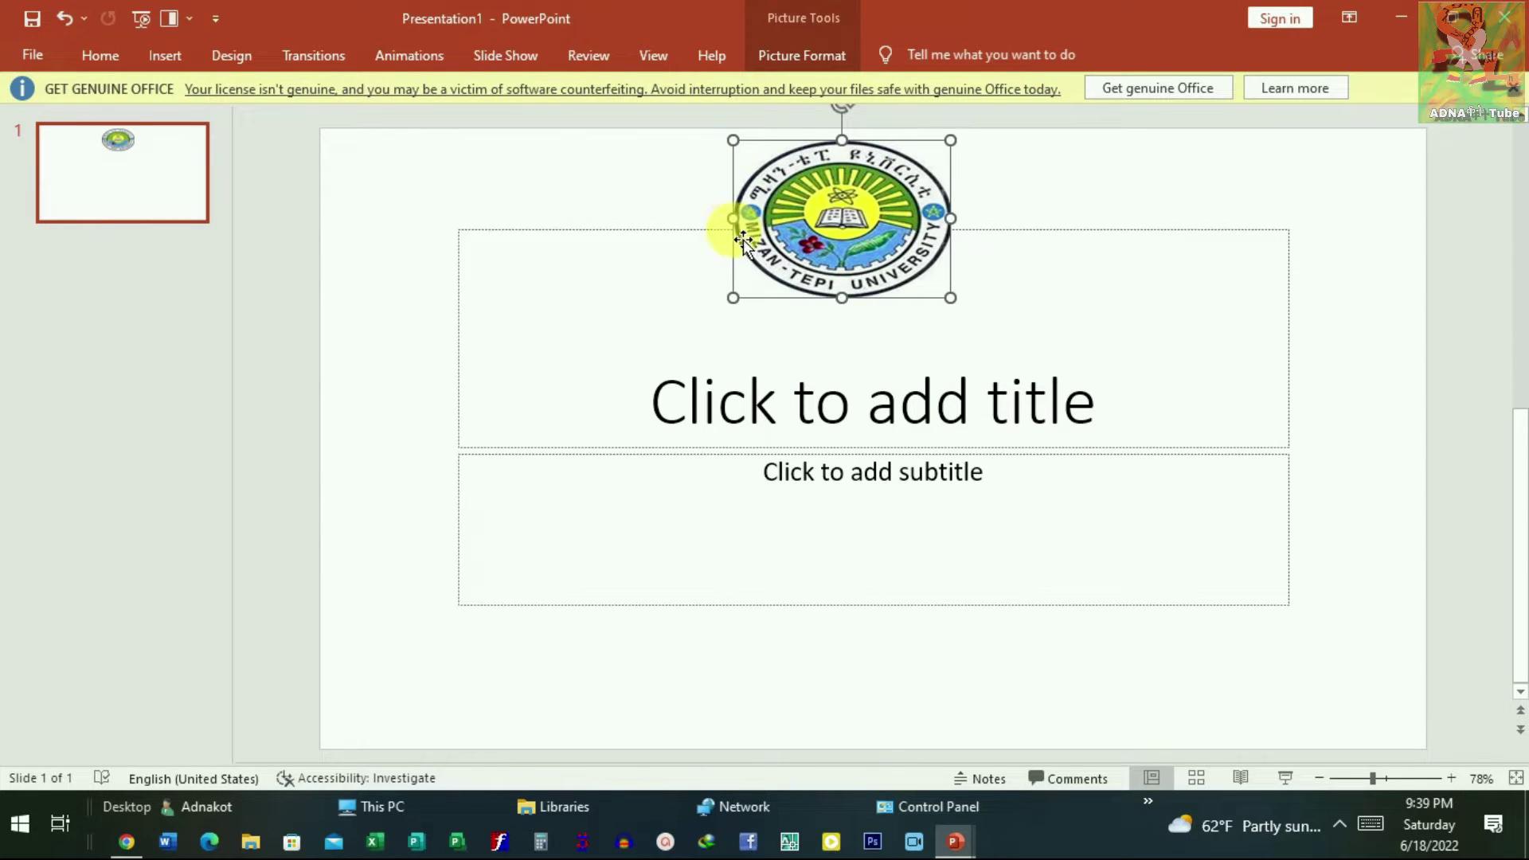
left_click_drag(742, 231, 755, 230)
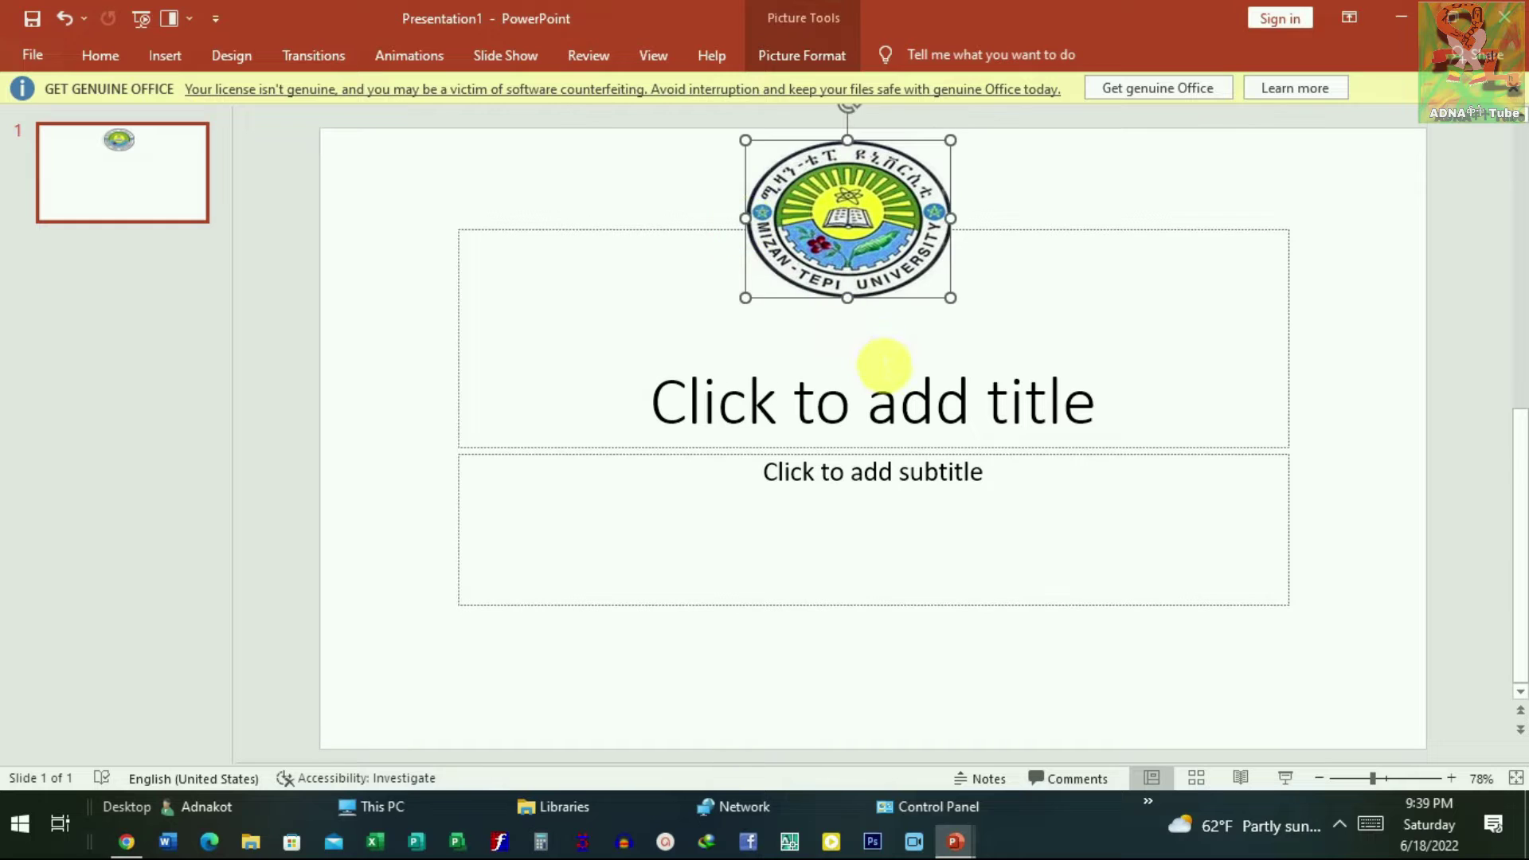
left_click(949, 419)
left_click(1007, 506)
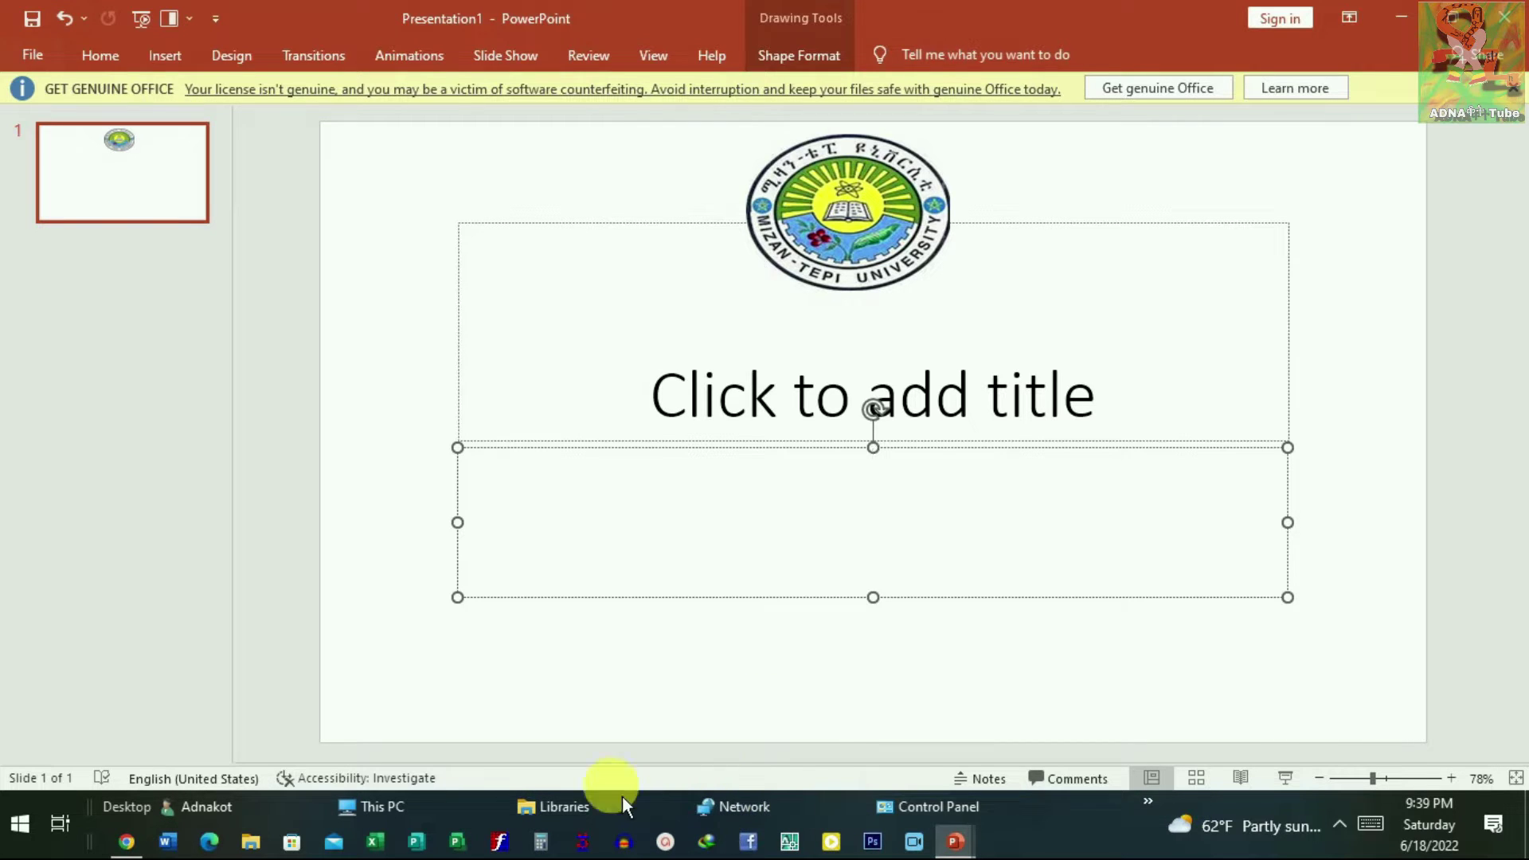
mouse_move(954, 843)
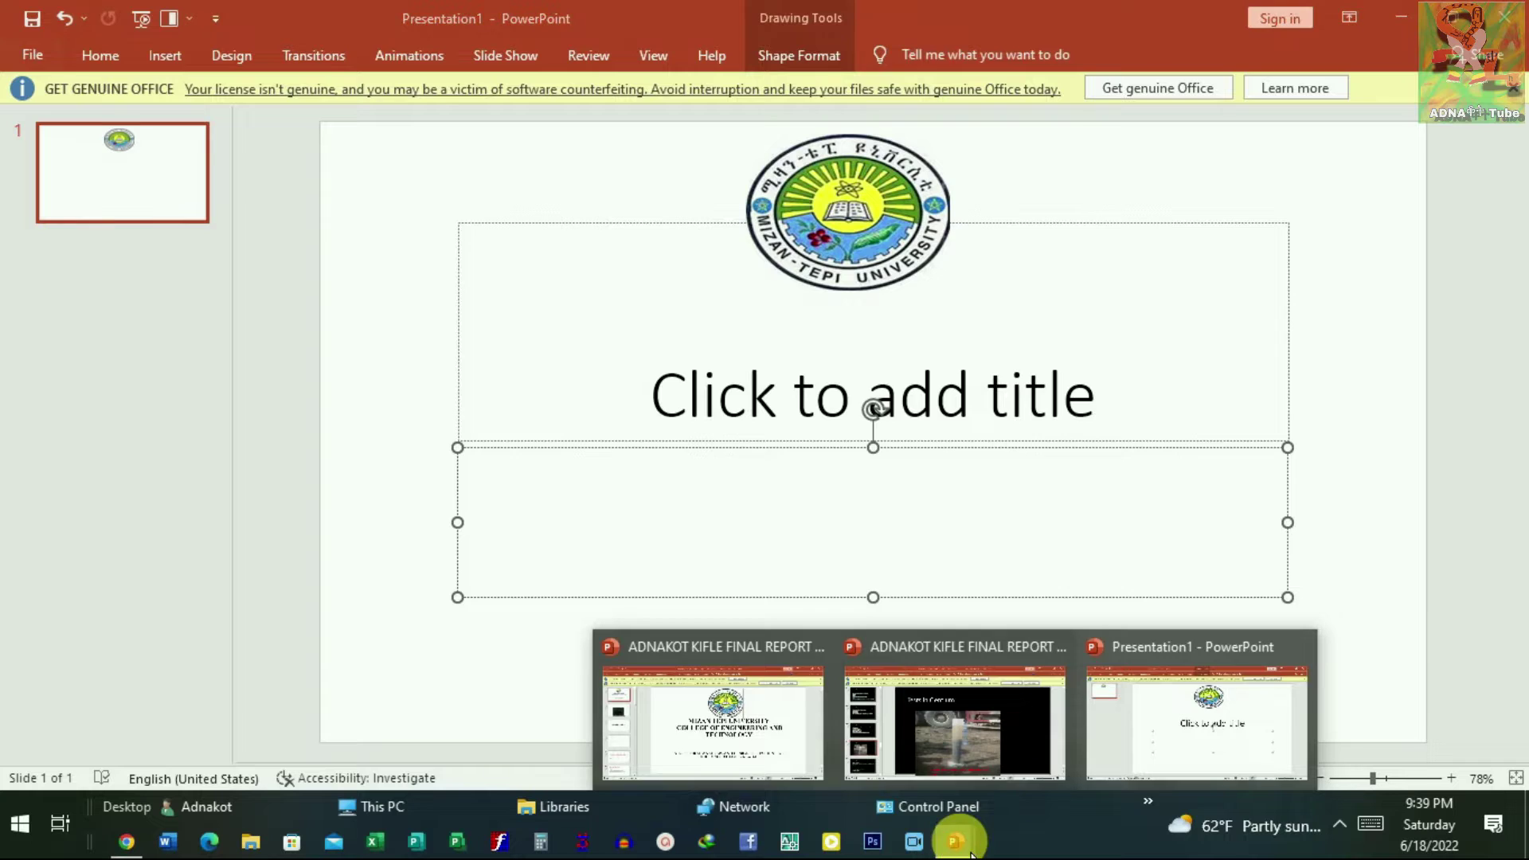
Step: Copy the university title text from the reference report's title slide
left_click(758, 737)
left_click(876, 530)
left_click(1091, 487)
triple_click(596, 390)
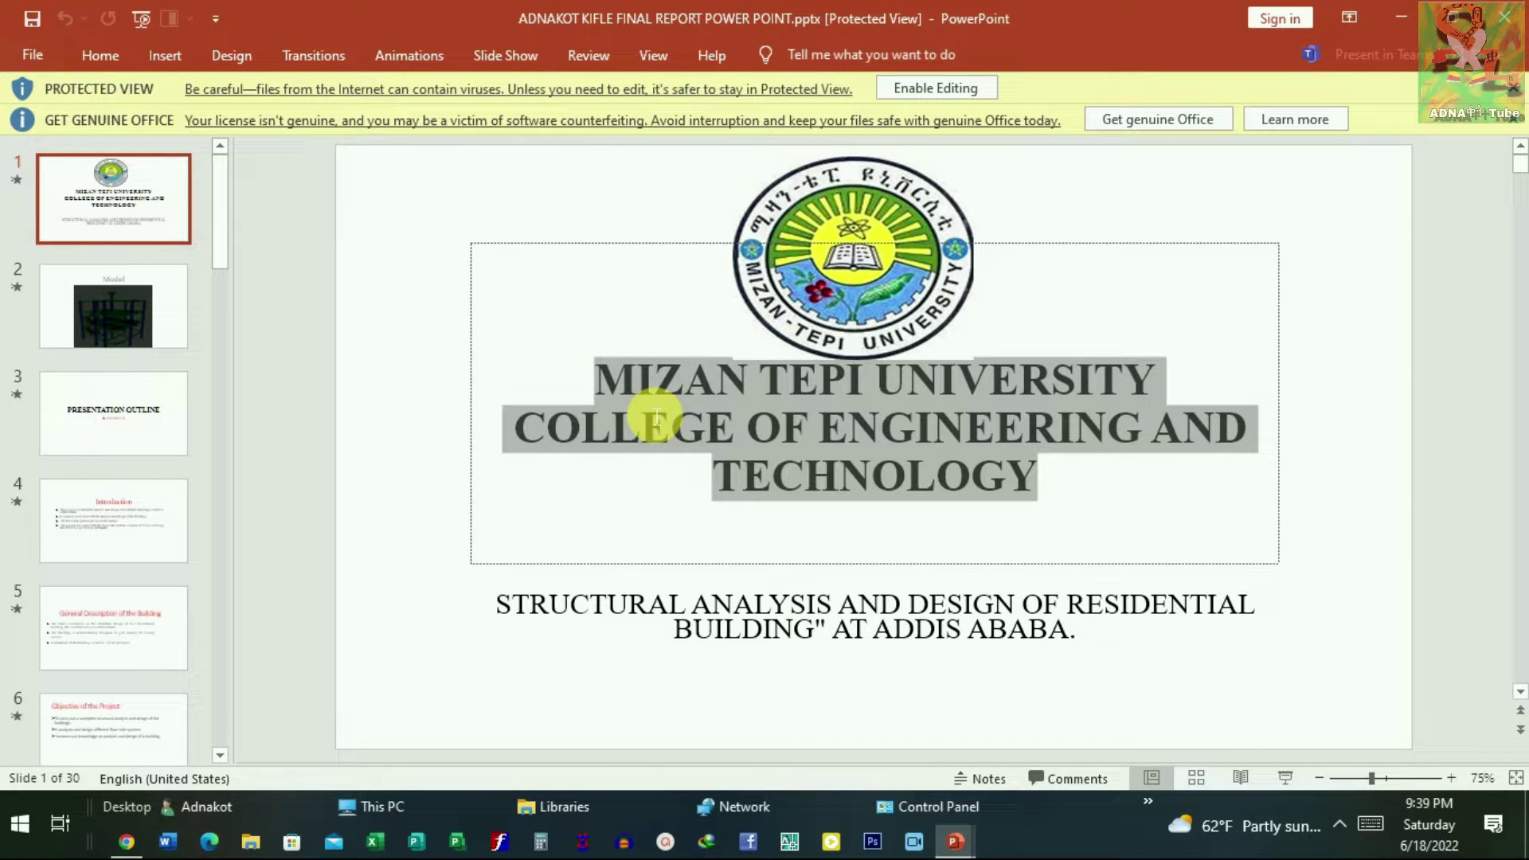
right_click(689, 432)
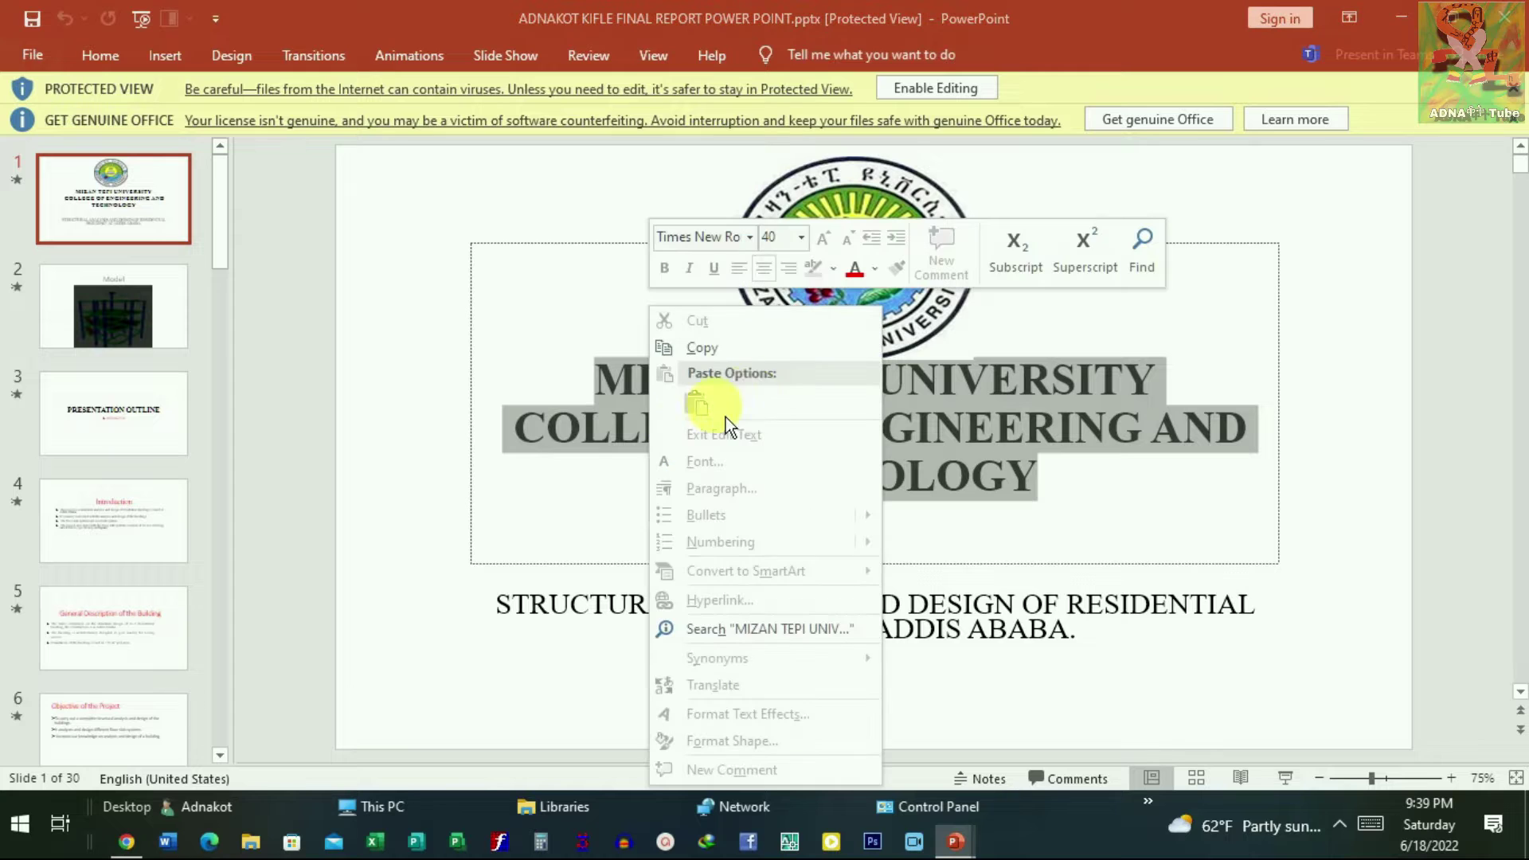
left_click(734, 357)
mouse_move(955, 841)
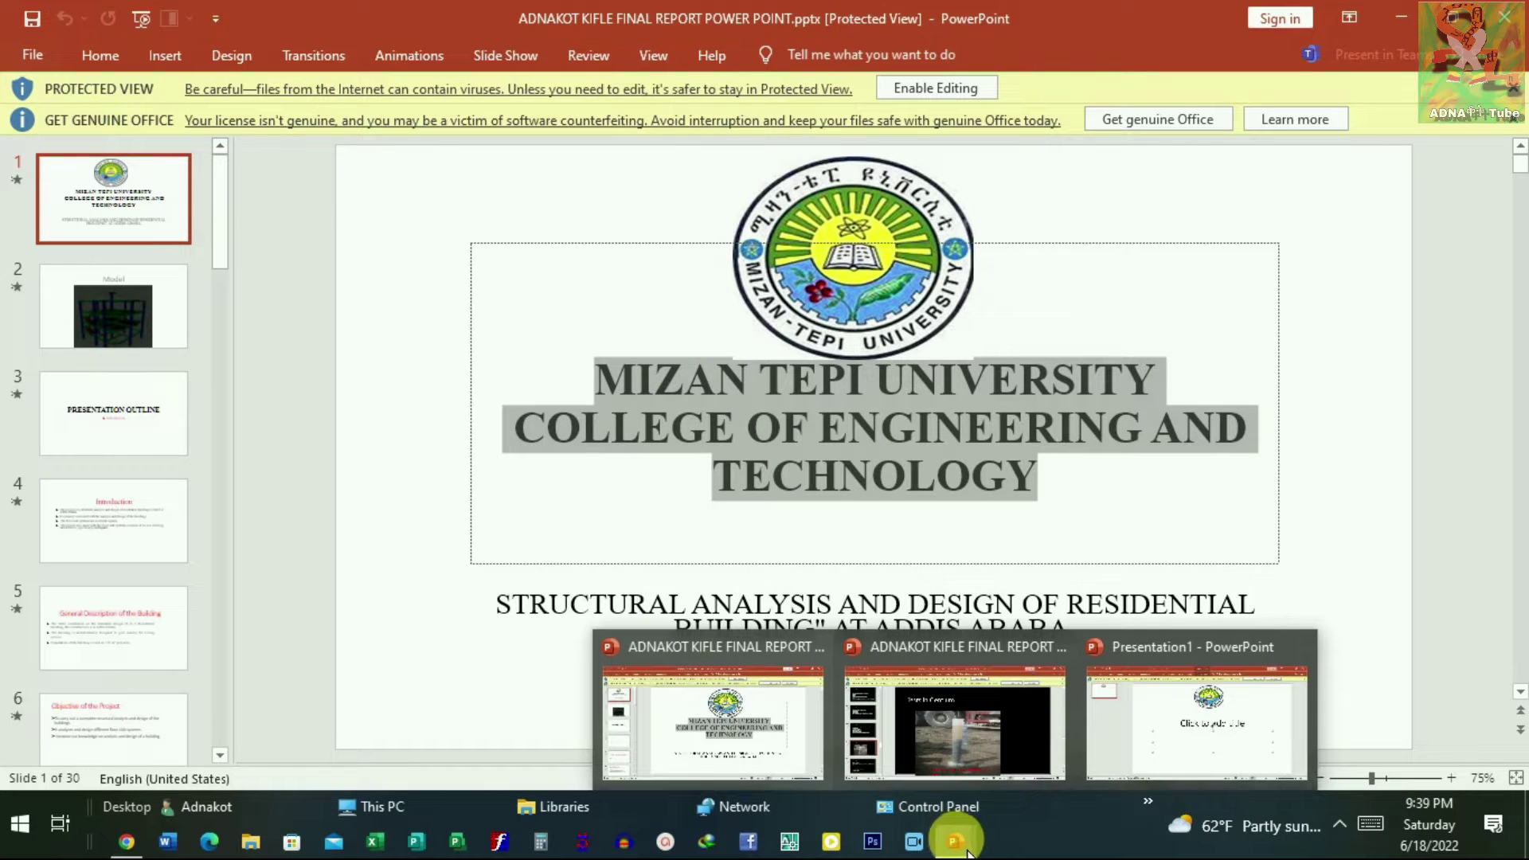
Step: Paste the university title into Presentation1's title placeholder and enlarge the box
left_click(1197, 749)
left_click(632, 375)
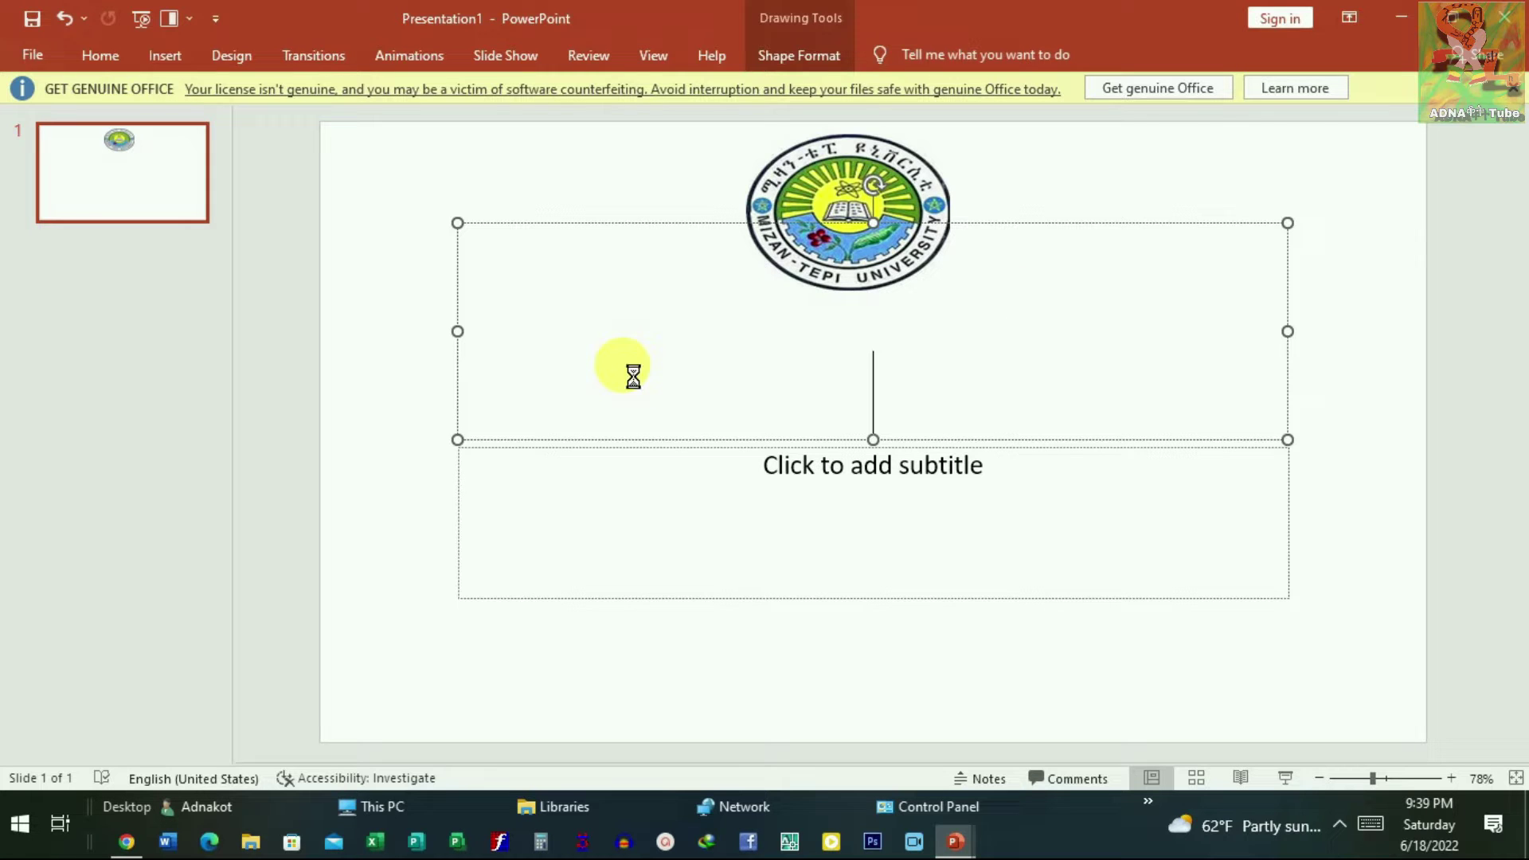
key("ctrl+v")
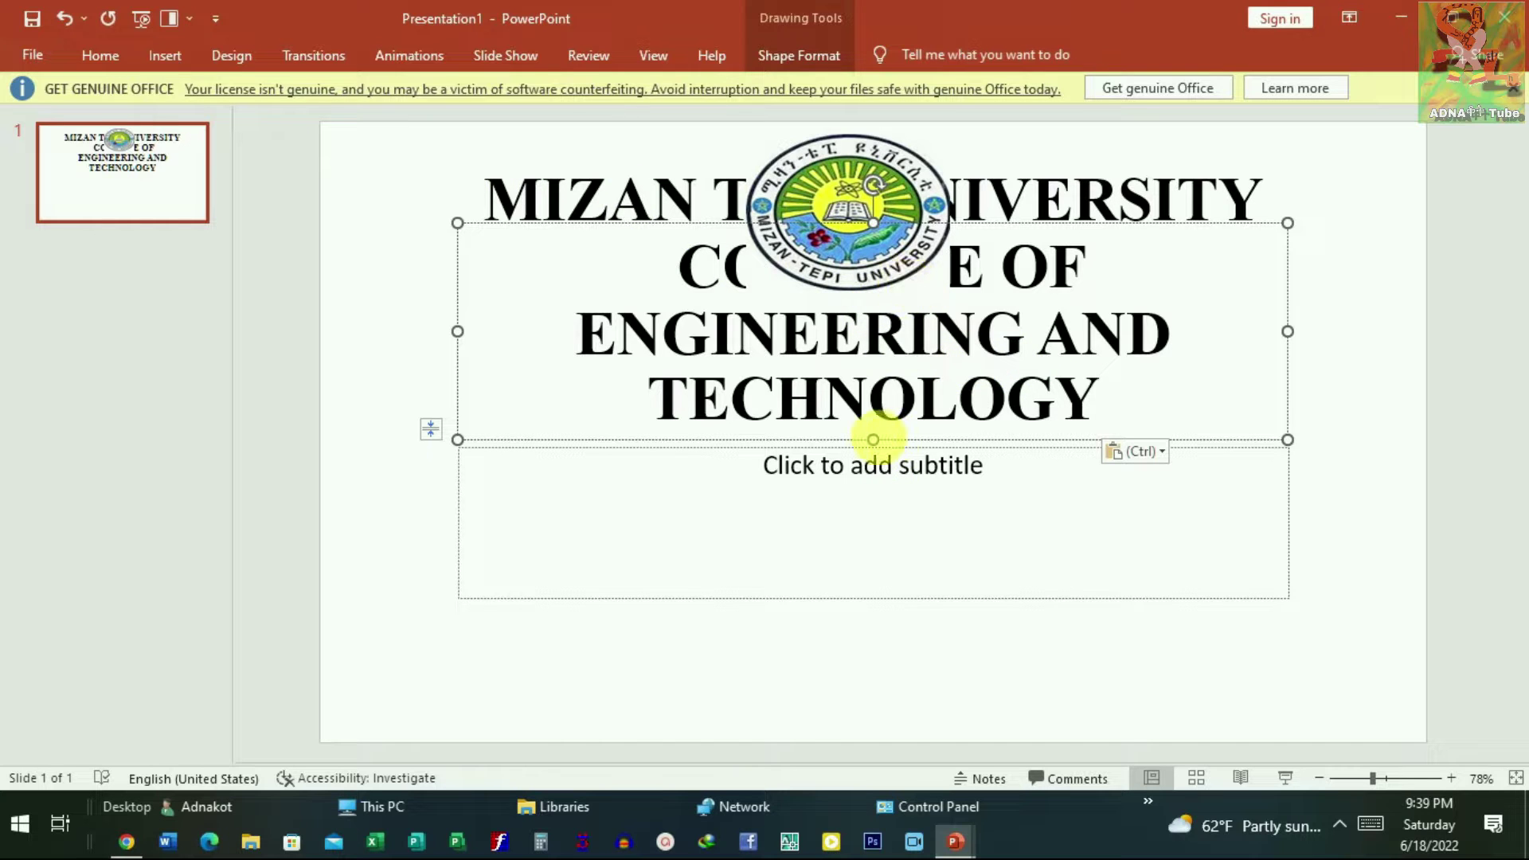
left_click_drag(887, 452, 871, 589)
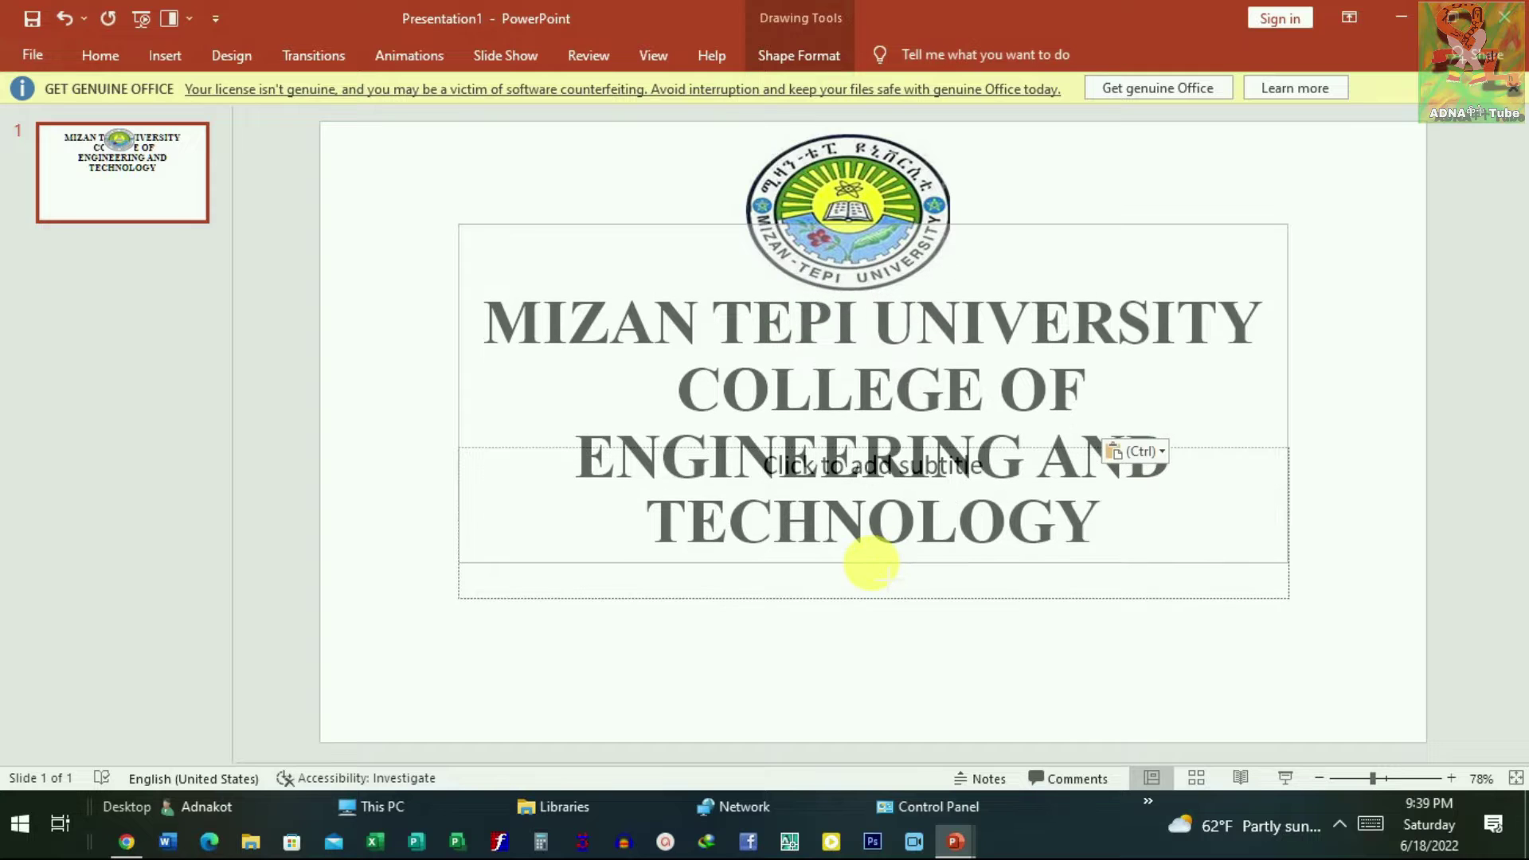
left_click_drag(872, 589, 880, 569)
left_click(1104, 526)
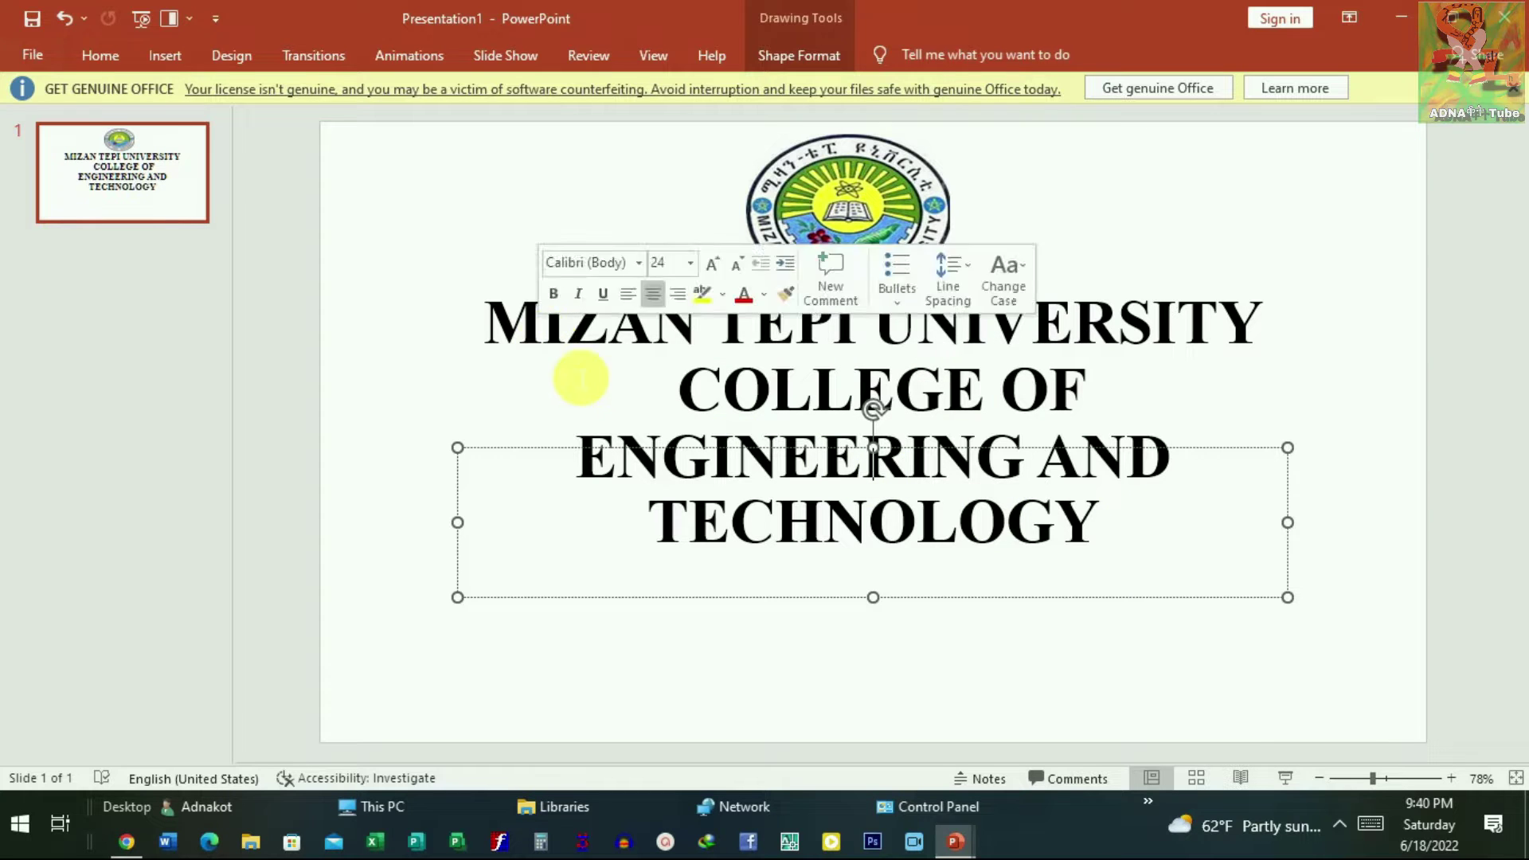
Step: Set the whole title text to font size 48
left_click(661, 390)
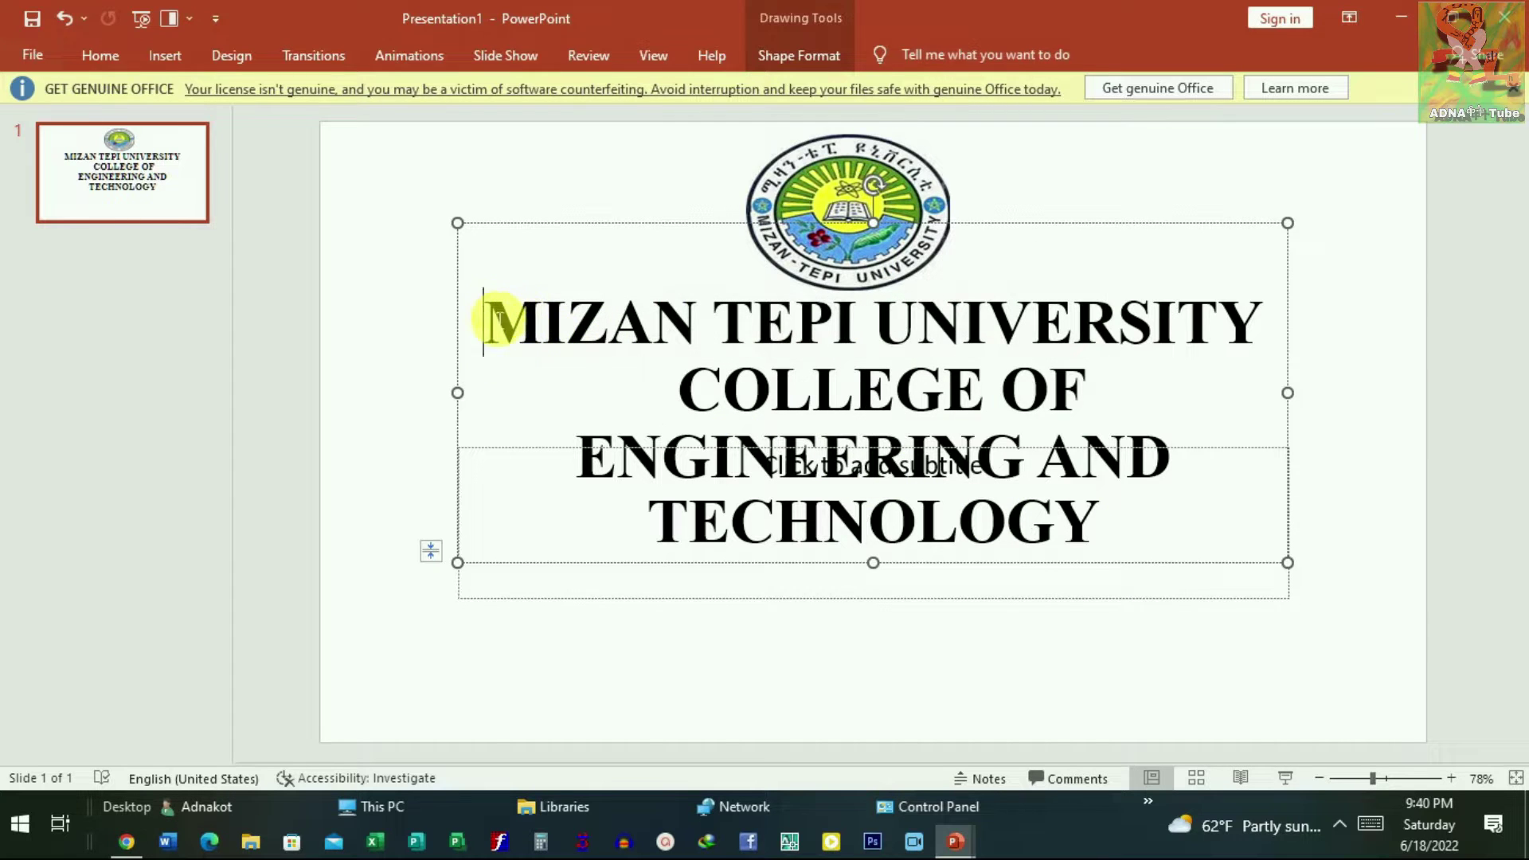
left_click_drag(486, 318, 1079, 523)
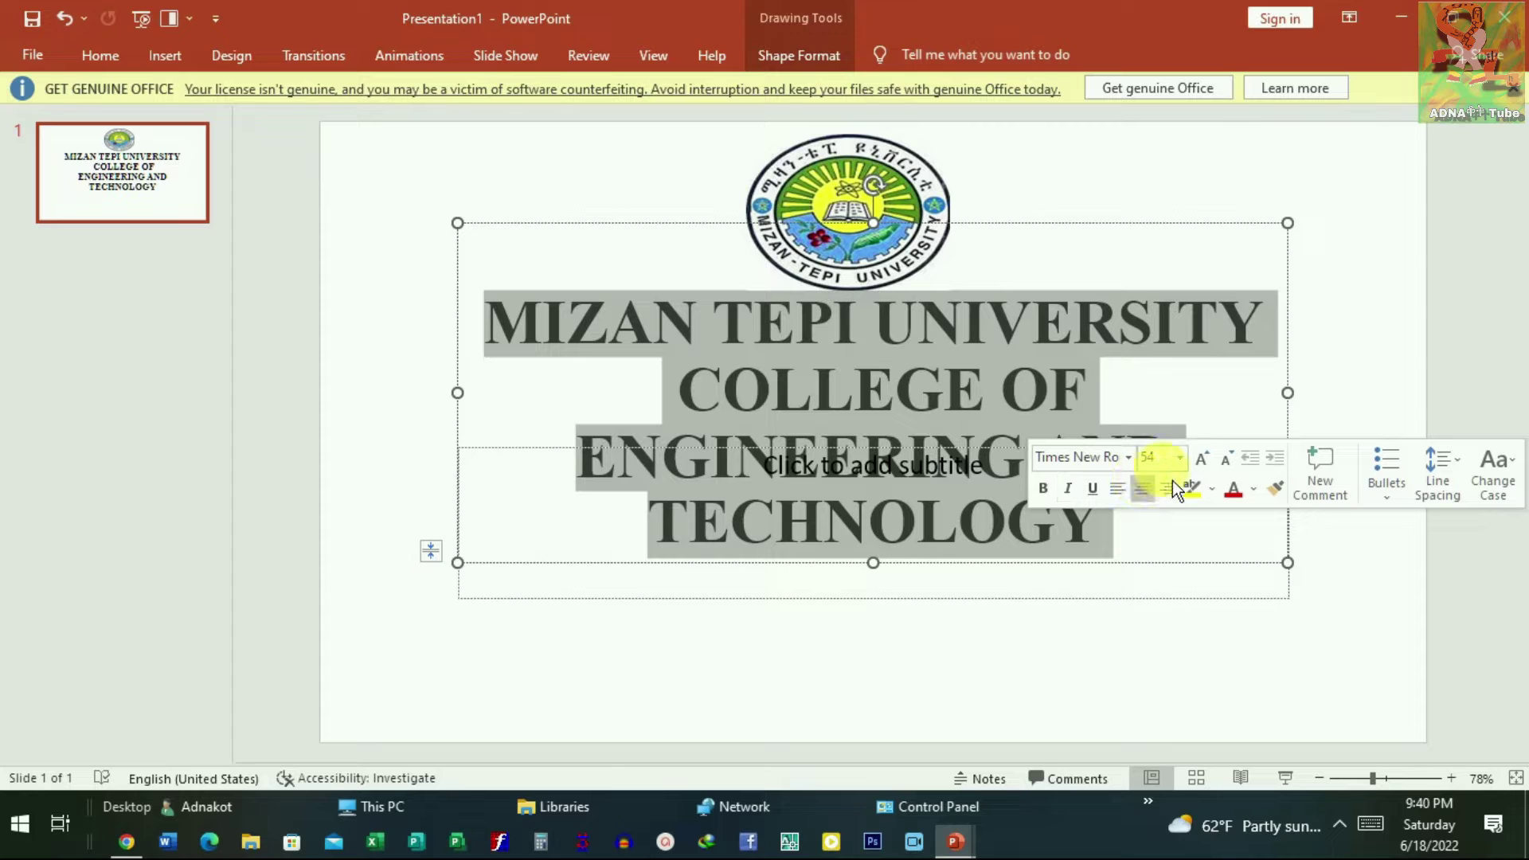
left_click(1180, 458)
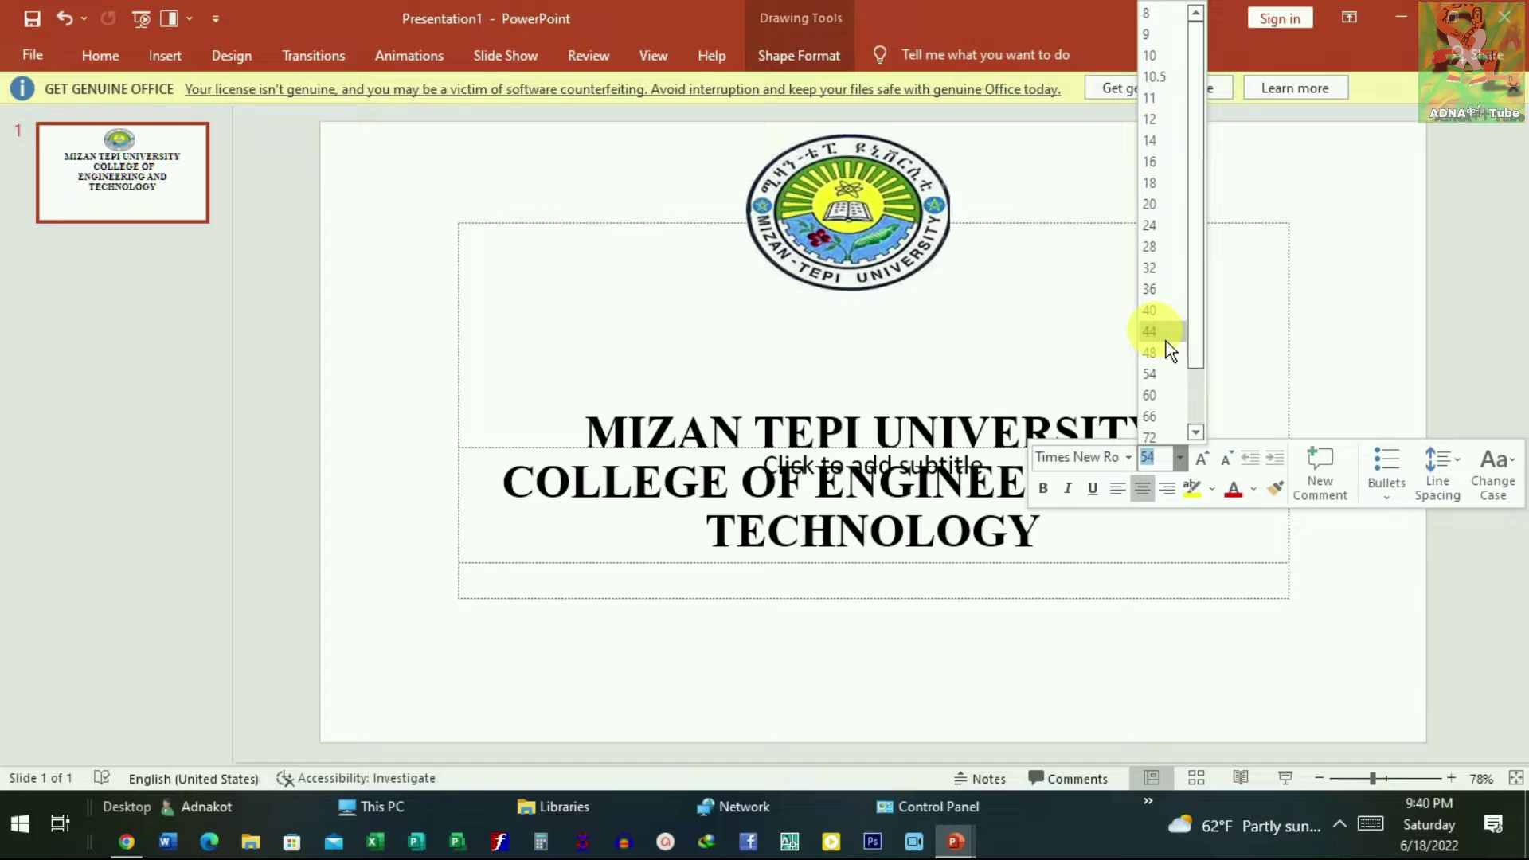
left_click(1151, 353)
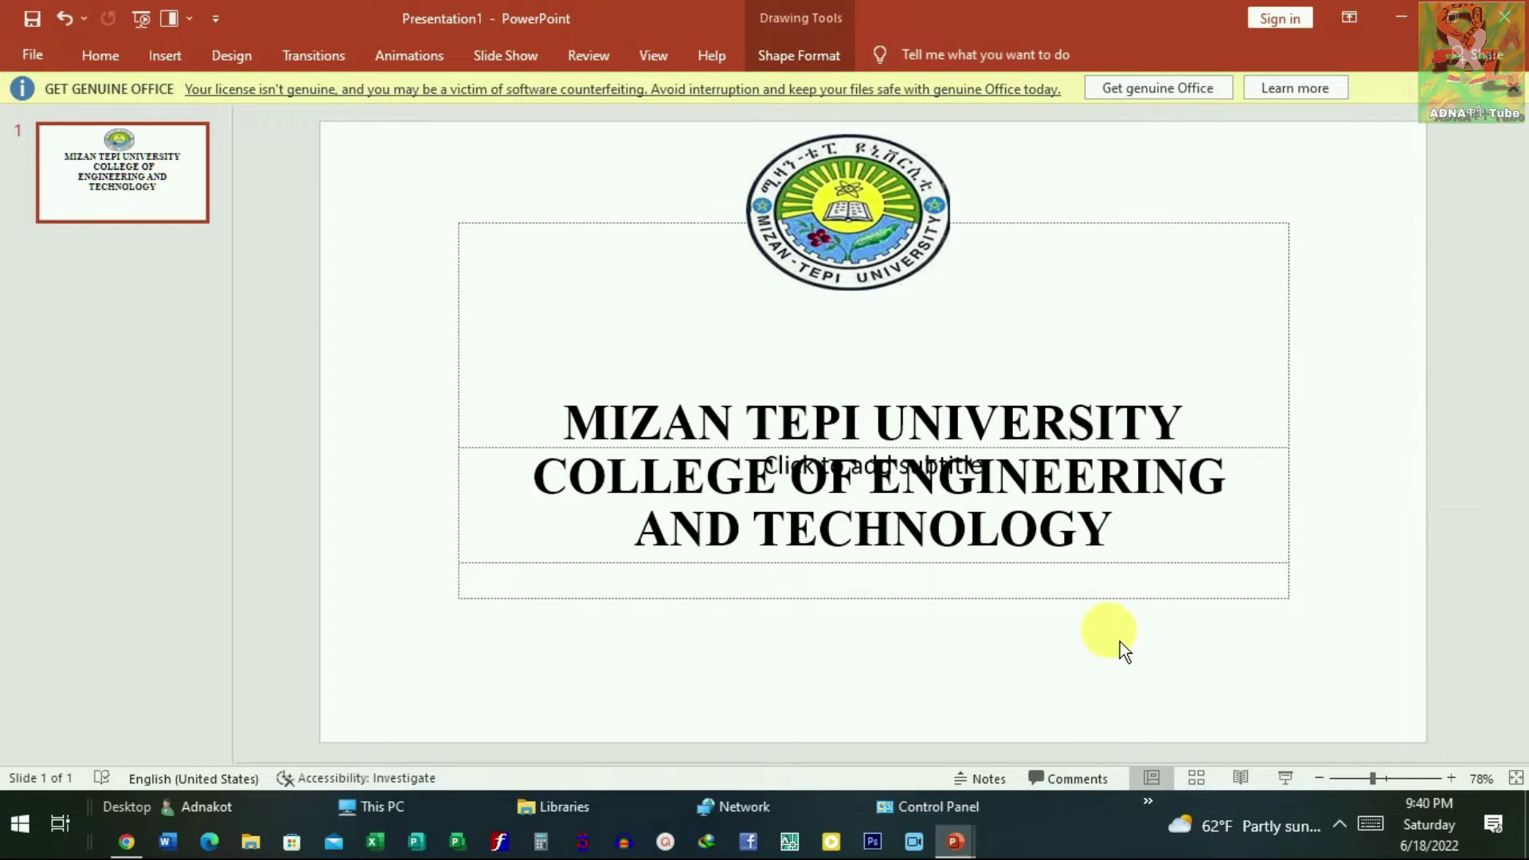
left_click(1033, 598)
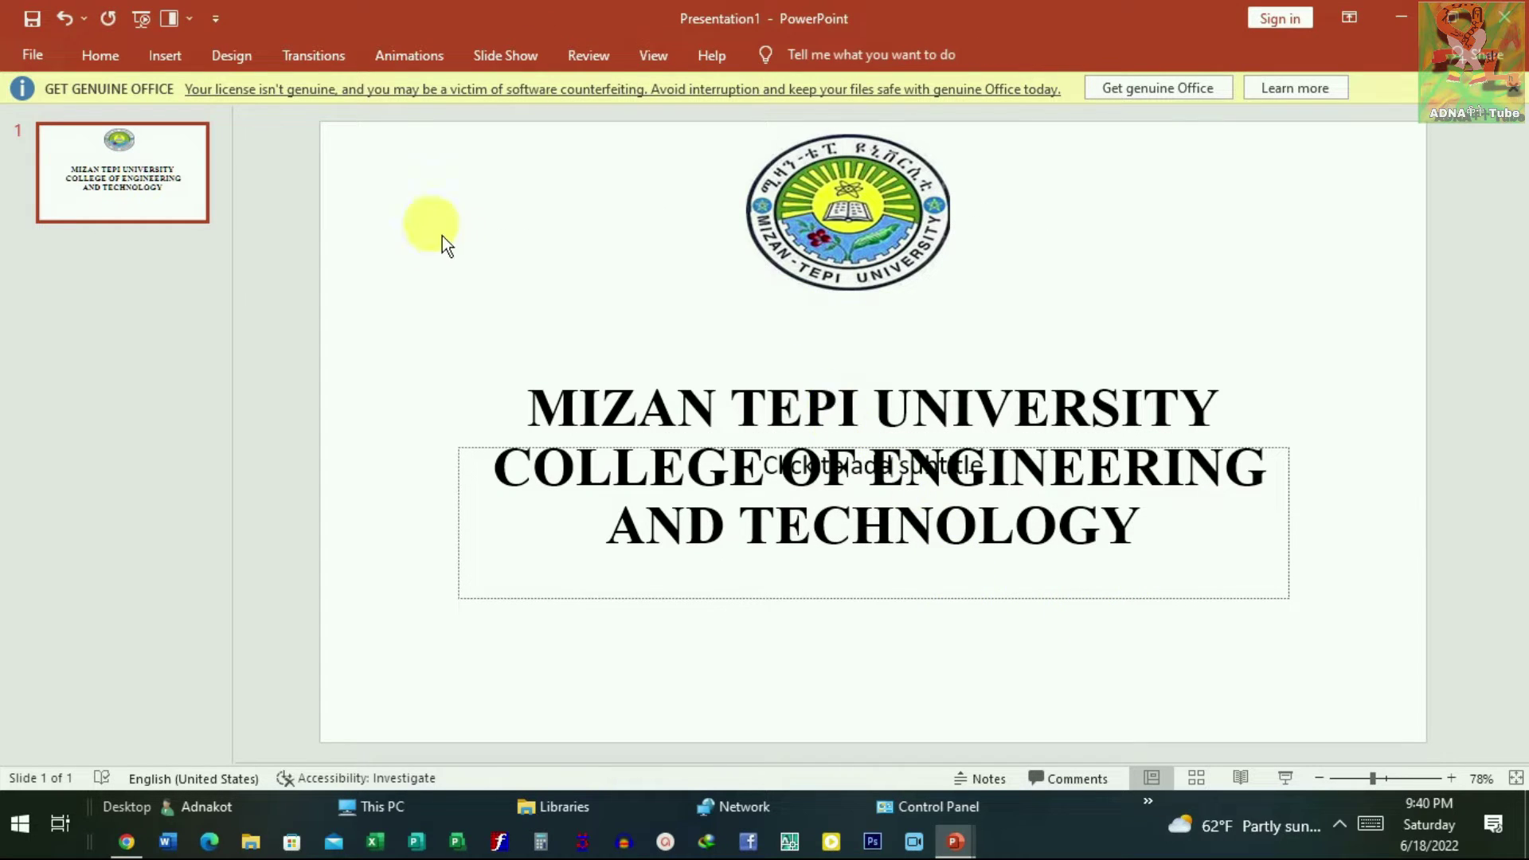
Step: Shorten the title box so the university name sits just under the logo
left_click(827, 462)
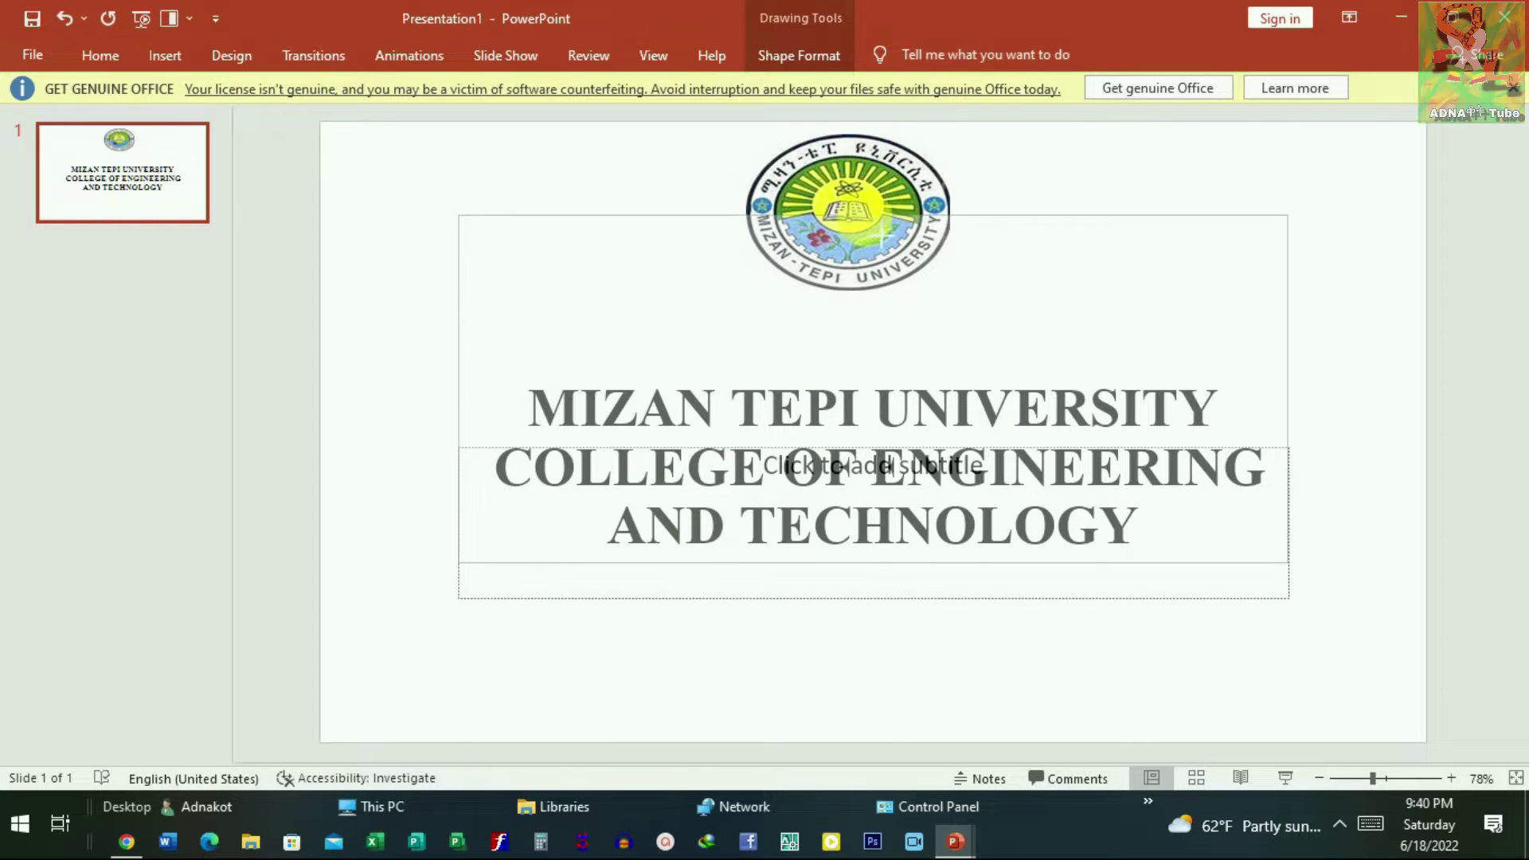
left_click_drag(880, 231, 876, 226)
left_click_drag(873, 562, 863, 461)
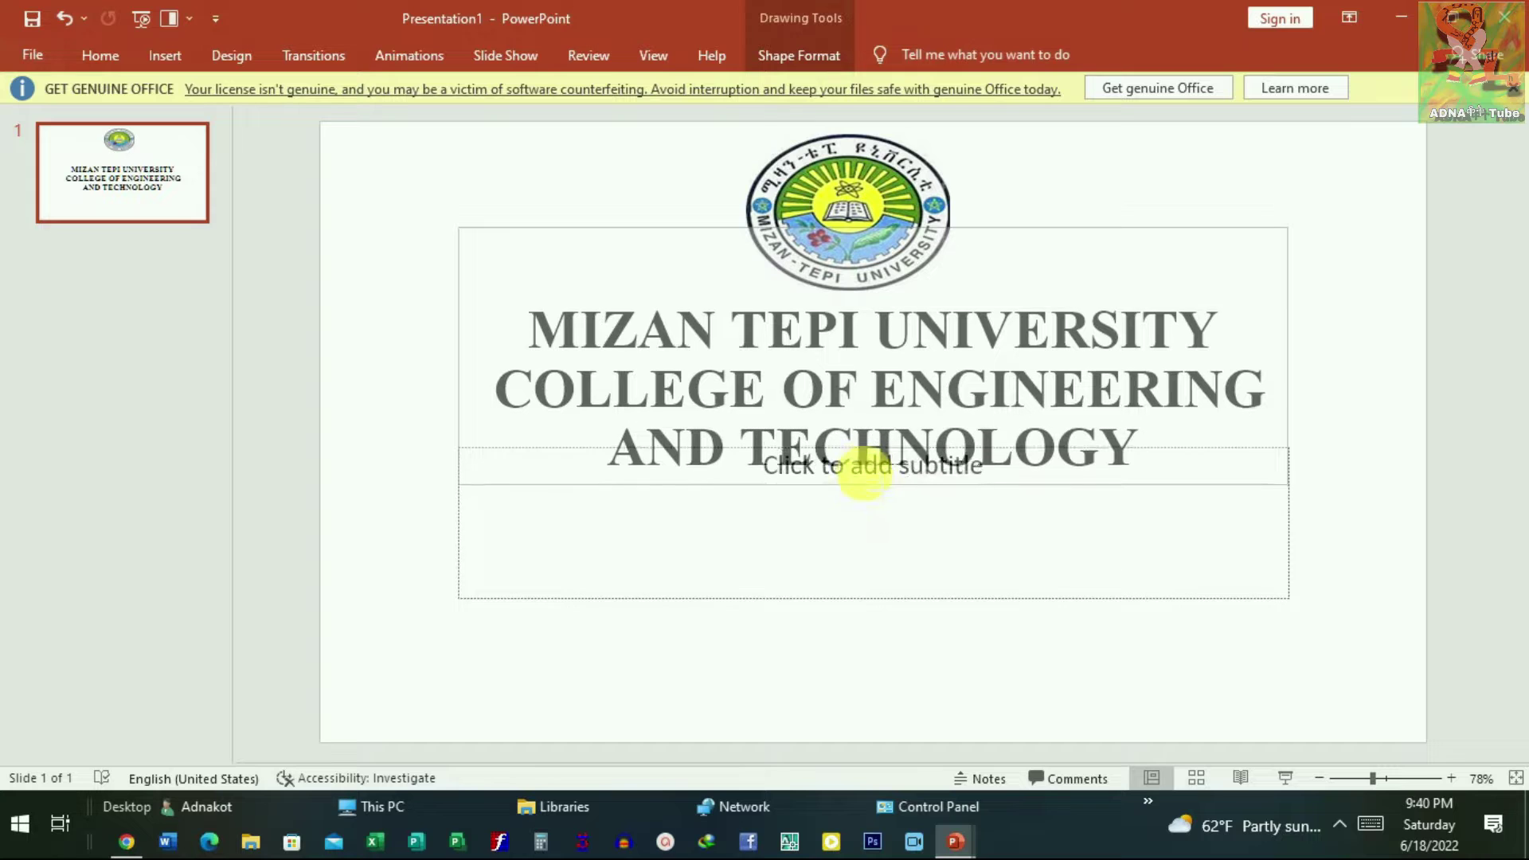
left_click_drag(863, 462, 865, 463)
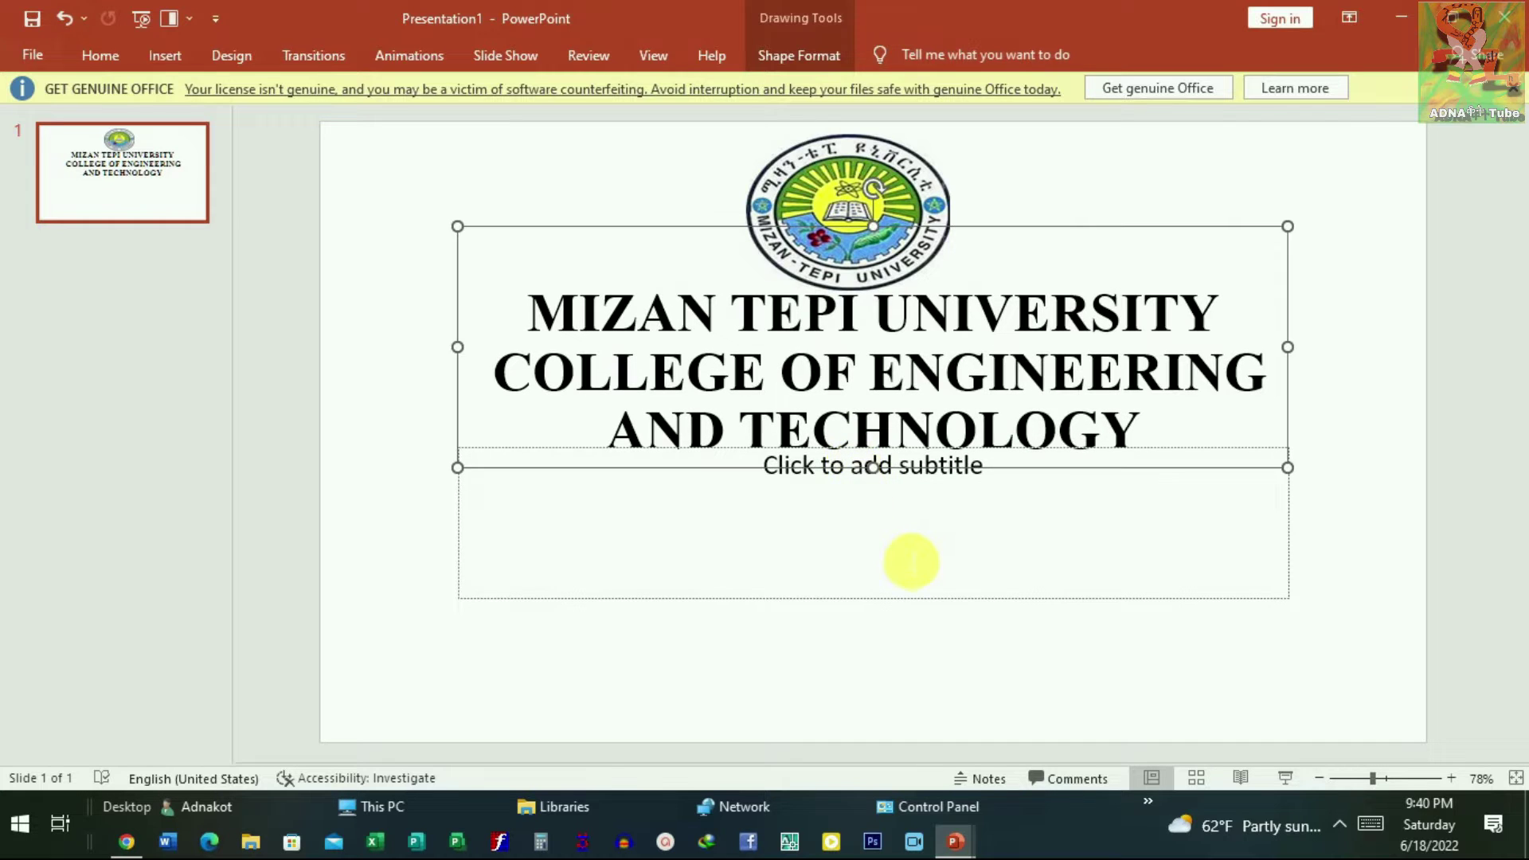
Step: Move the subtitle box below the title, then copy the project subtitle from the reference deck
left_click(906, 556)
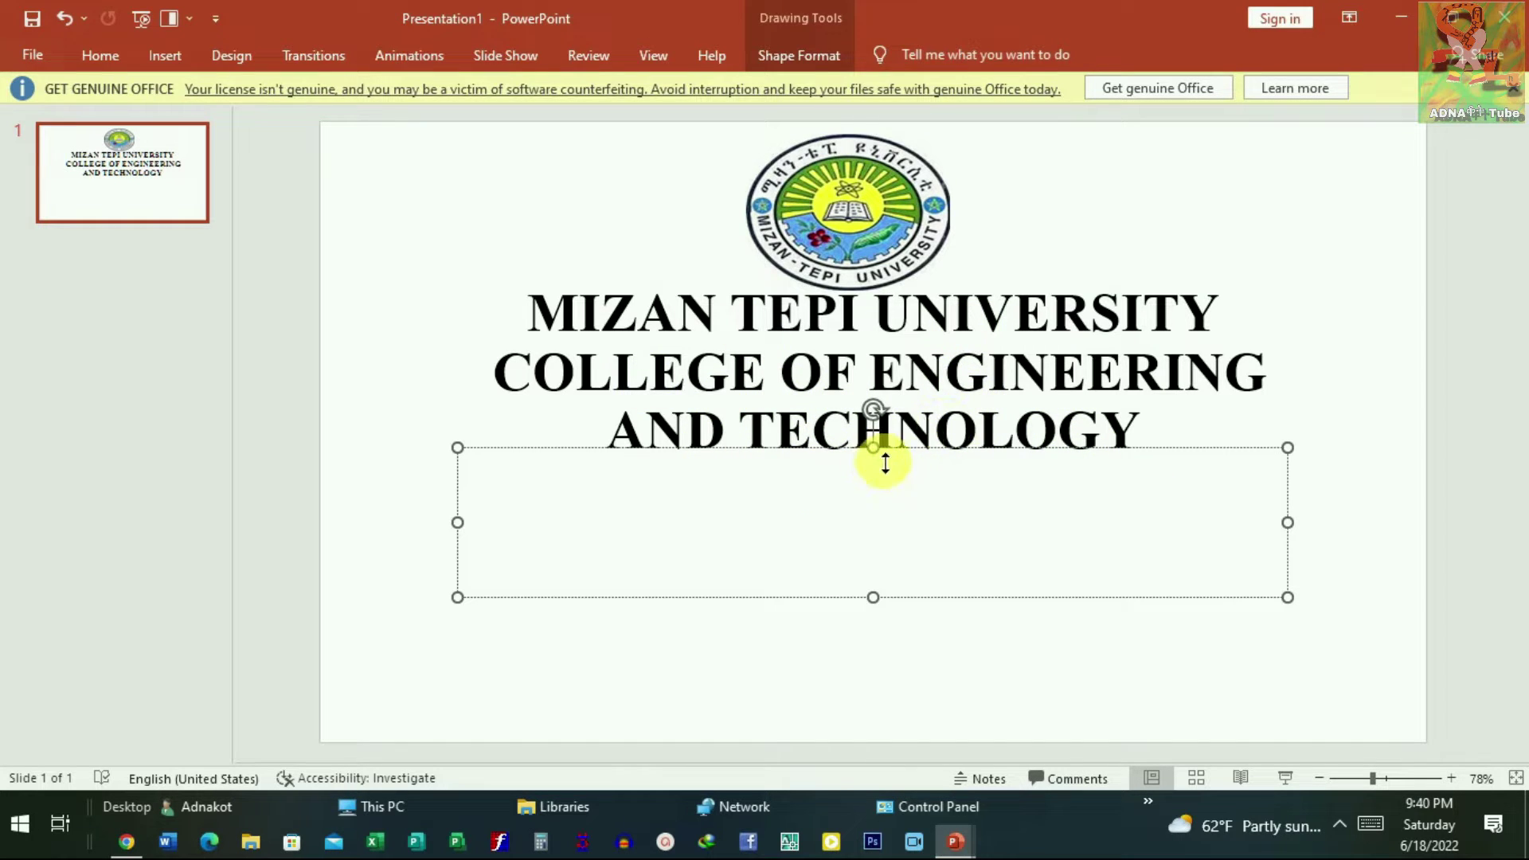
left_click_drag(873, 447, 873, 466)
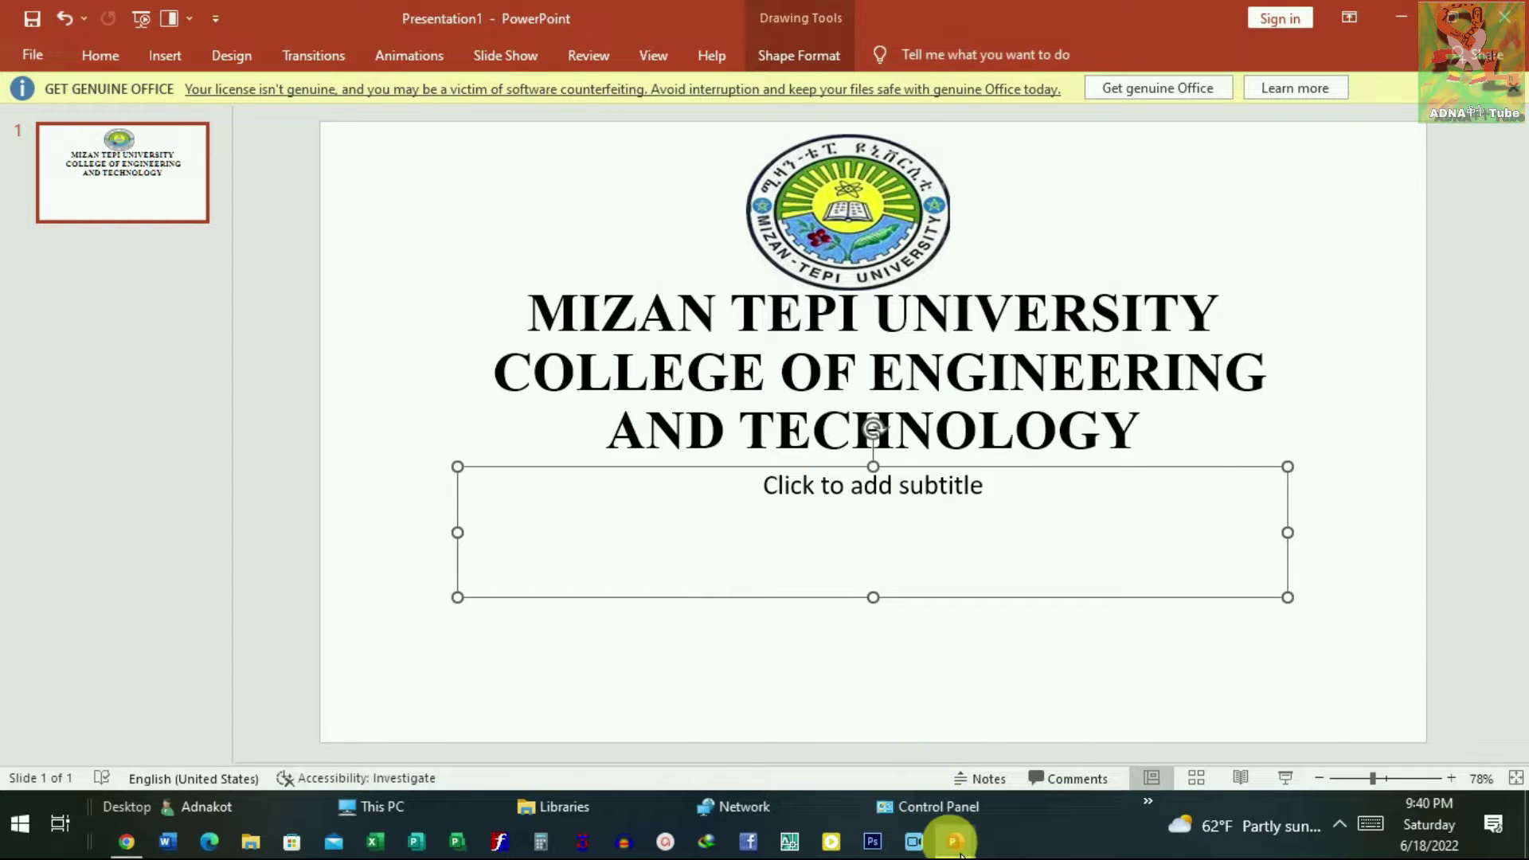
left_click(746, 750)
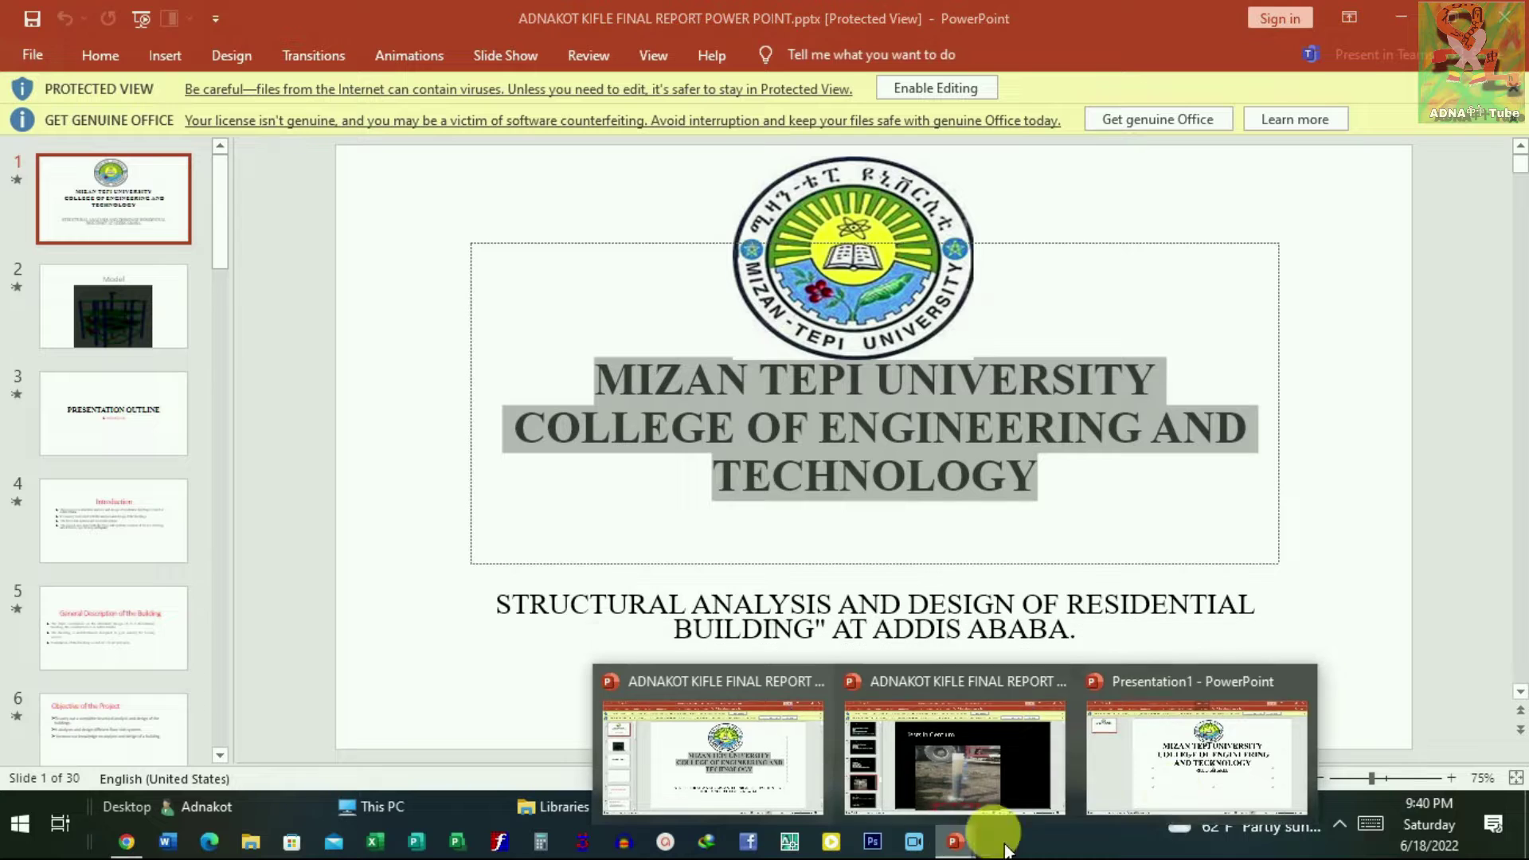
scroll(797, 554, "down", 1)
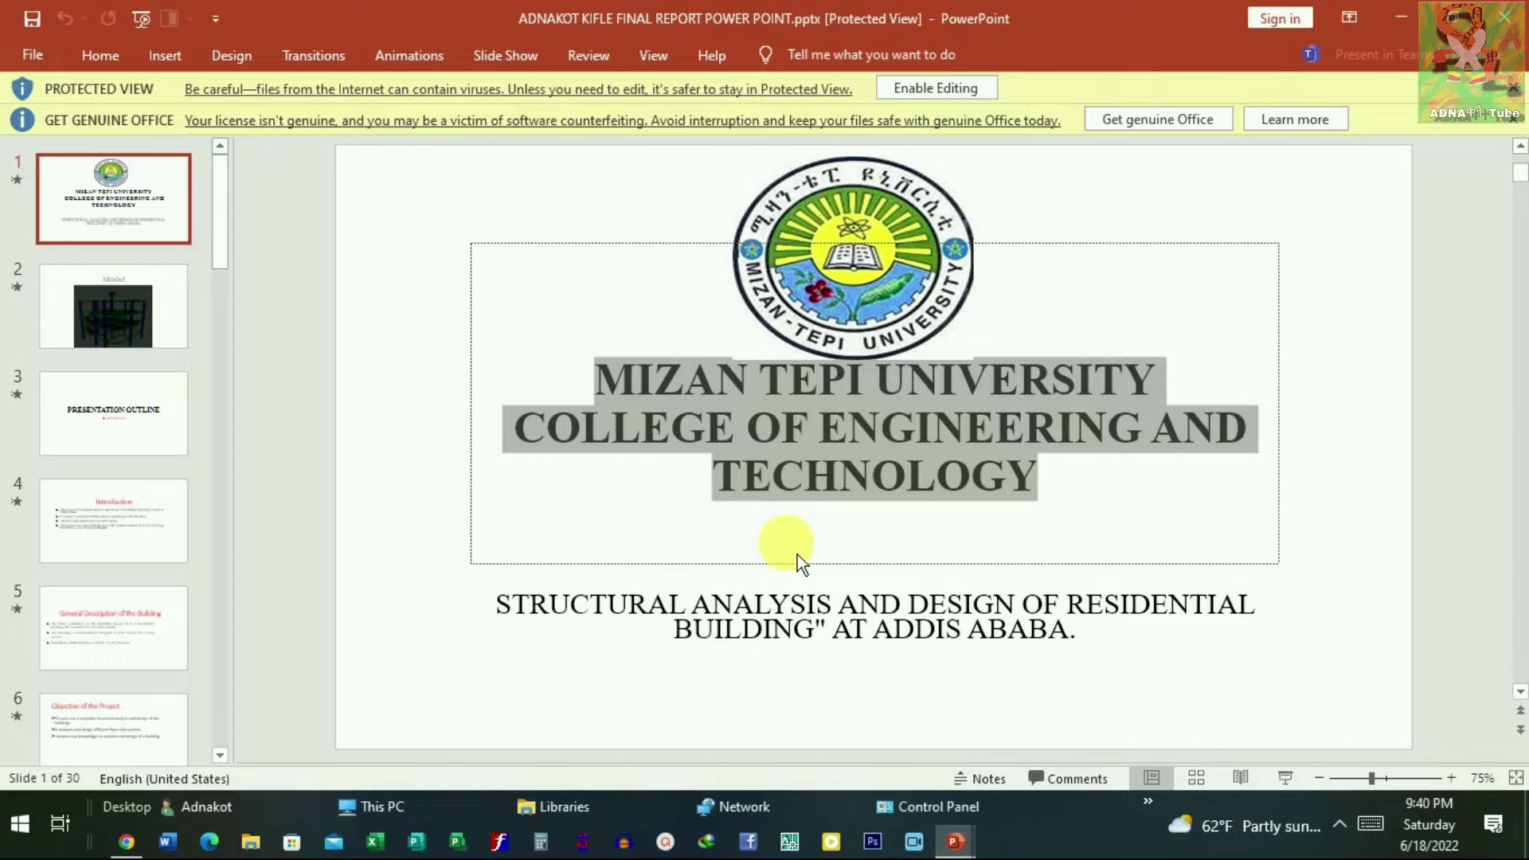
scroll(637, 541, "up", 1)
left_click(860, 621)
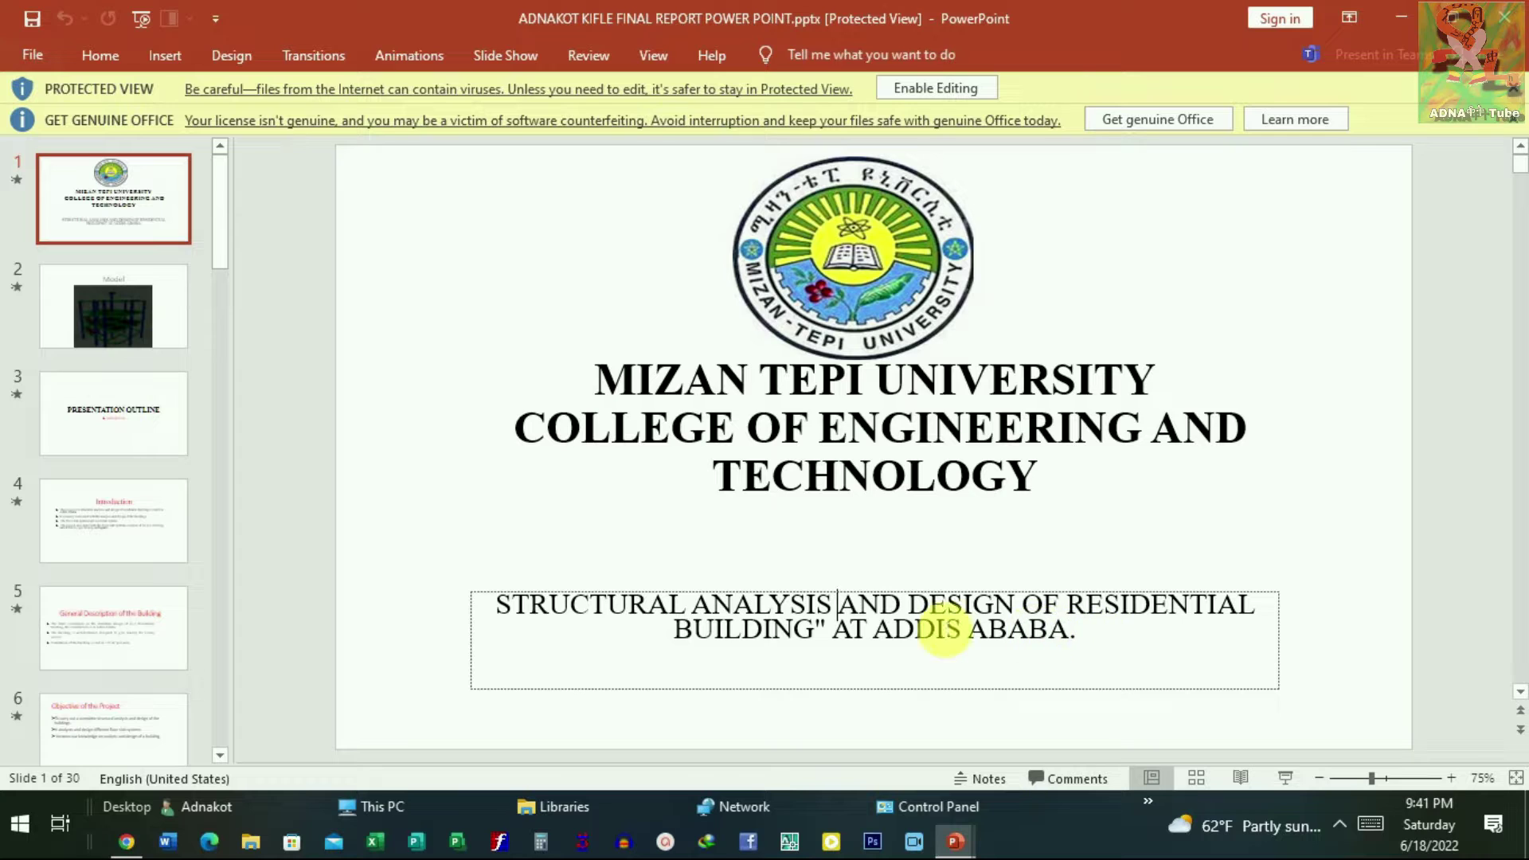
mouse_move(1107, 647)
left_mouse_down()
mouse_move(567, 603)
mouse_move(548, 617)
left_mouse_up()
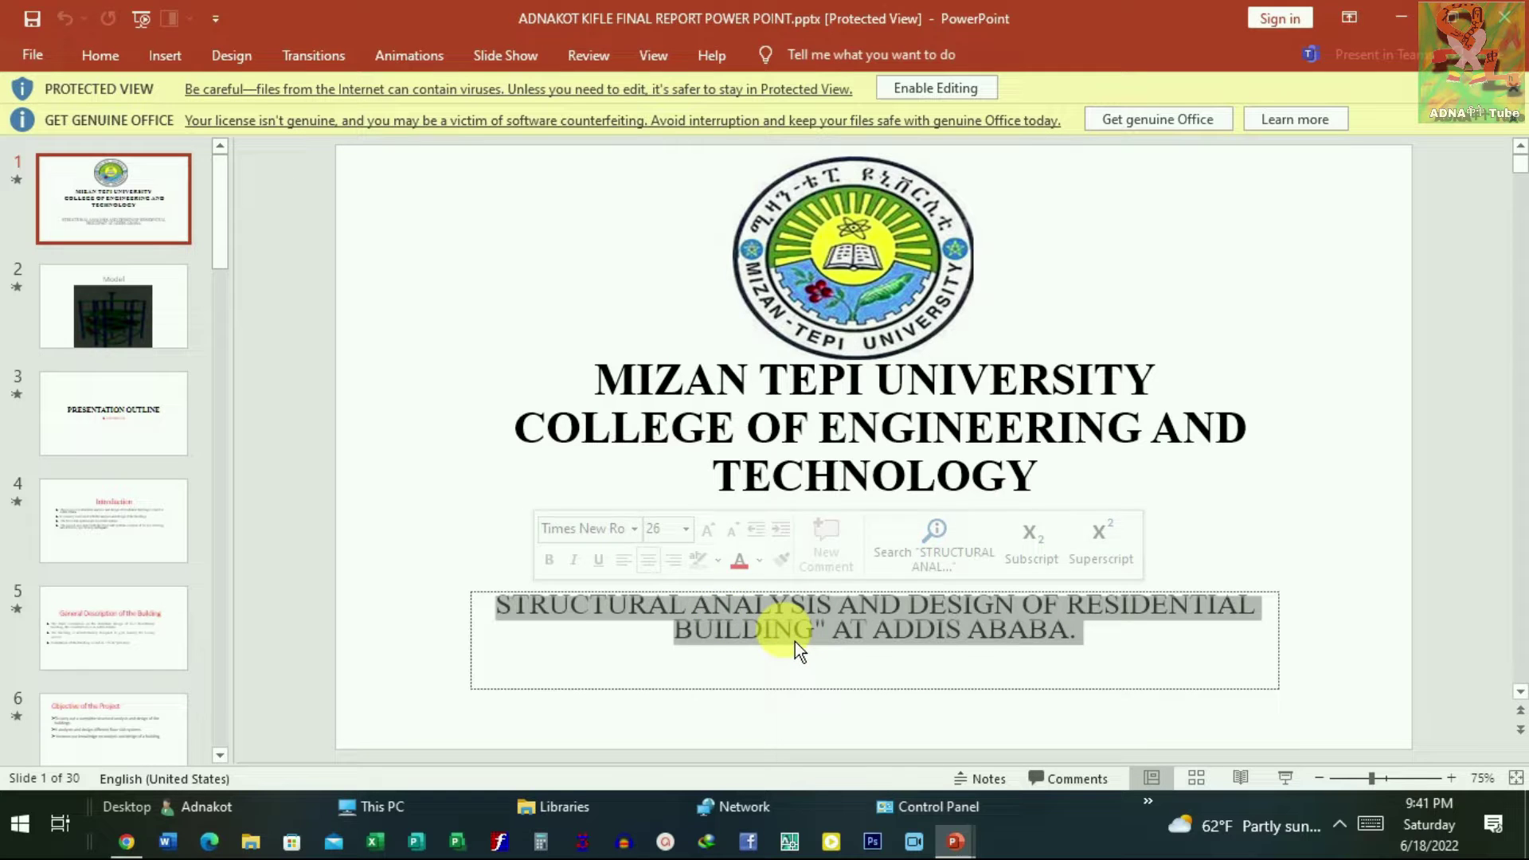
right_click(795, 642)
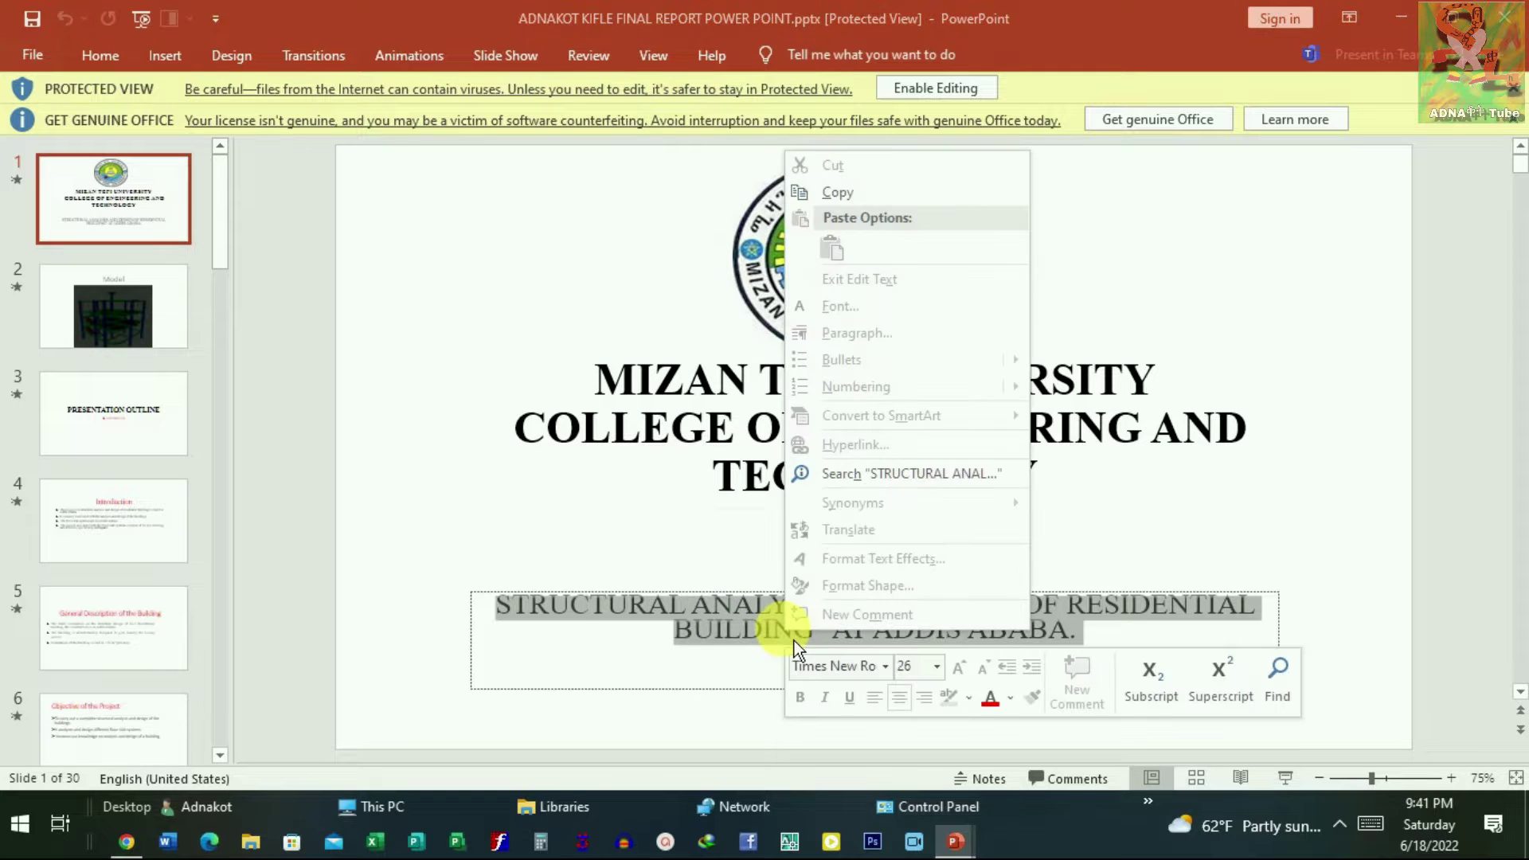
left_click(859, 203)
mouse_move(954, 841)
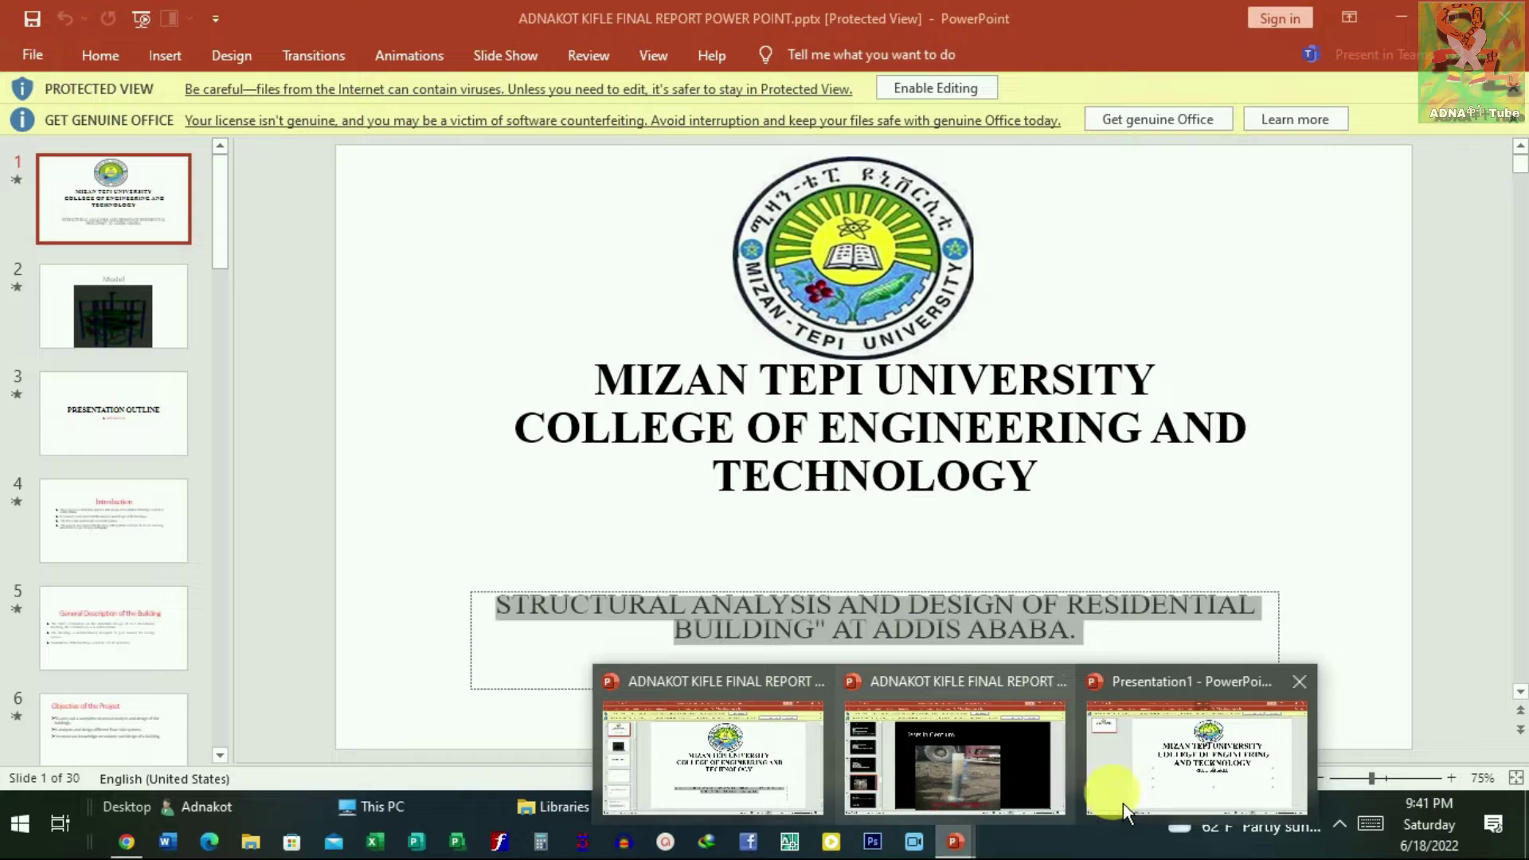
Step: Paste 'STRUCTURAL ANALYSIS AND DESIGN OF RESIDENTIAL BUILDING AT ADDIS ABABA.' into the subtitle and position it lower
left_click(1124, 812)
left_click(506, 530)
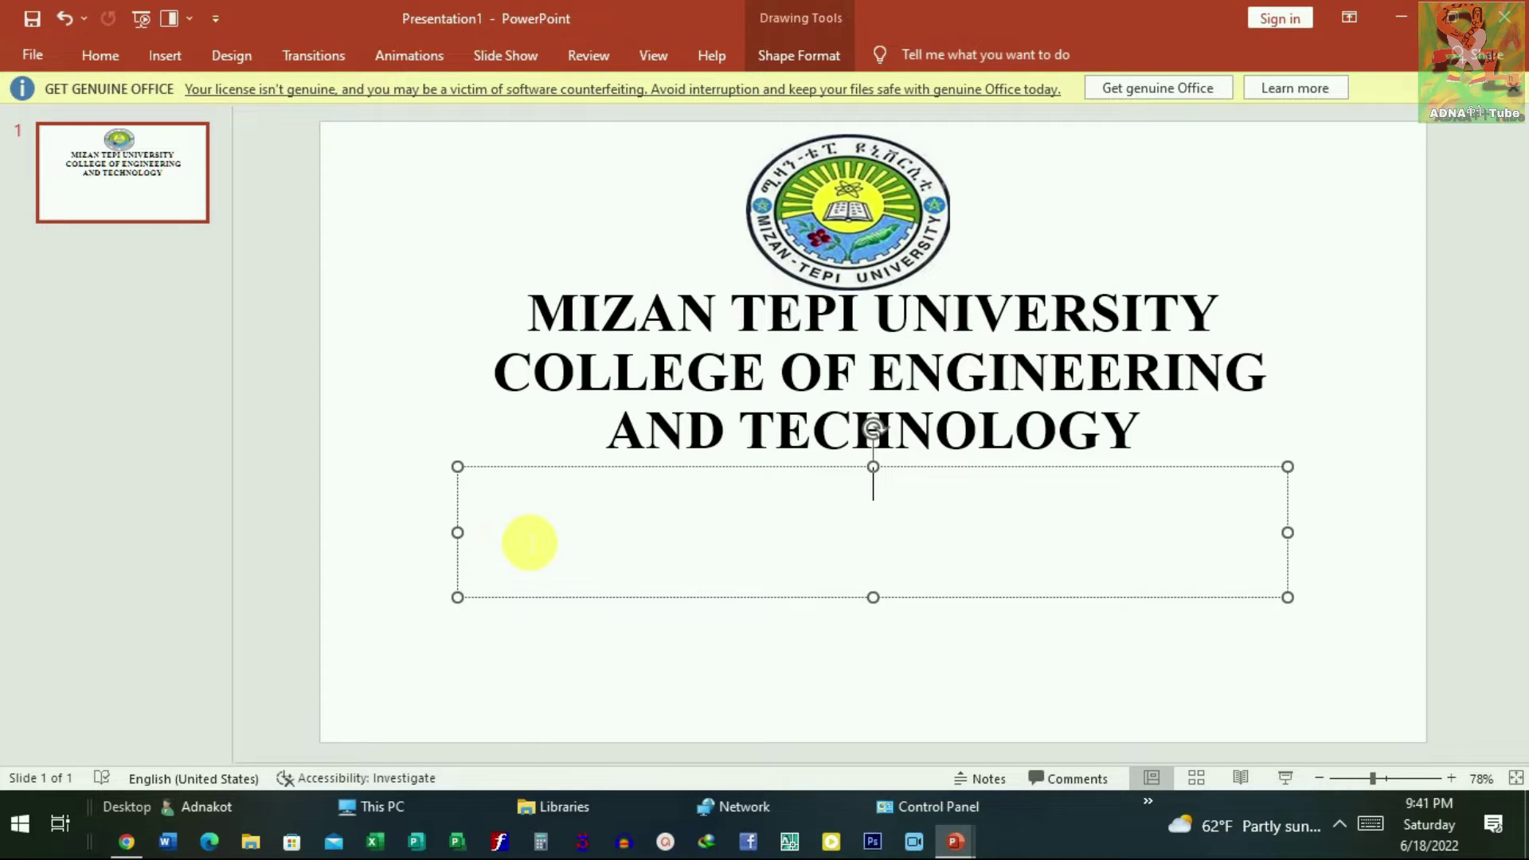
key("ctrl+v")
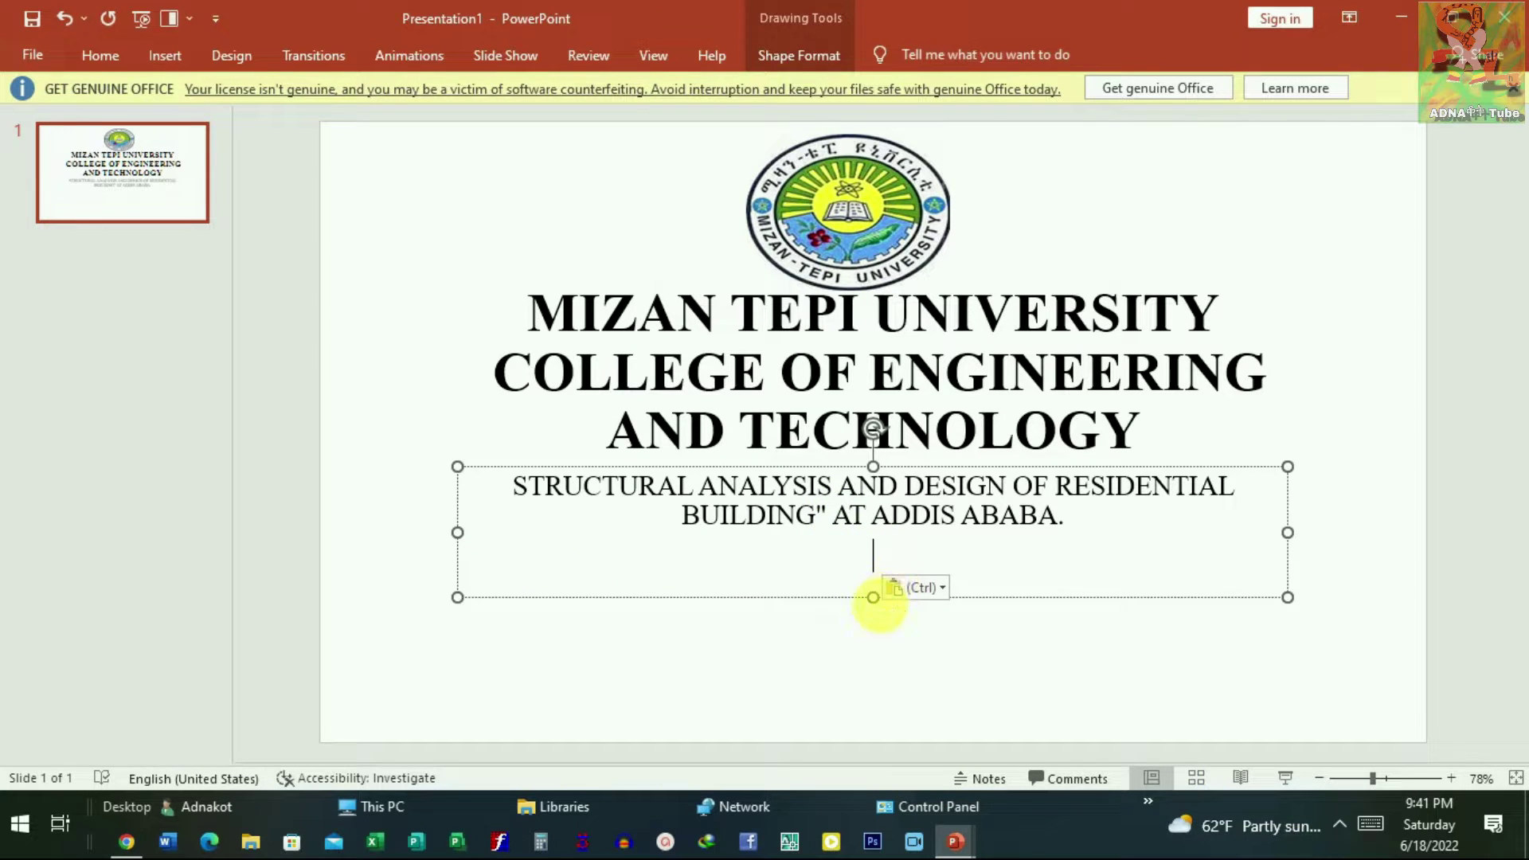
left_click_drag(885, 612, 885, 665)
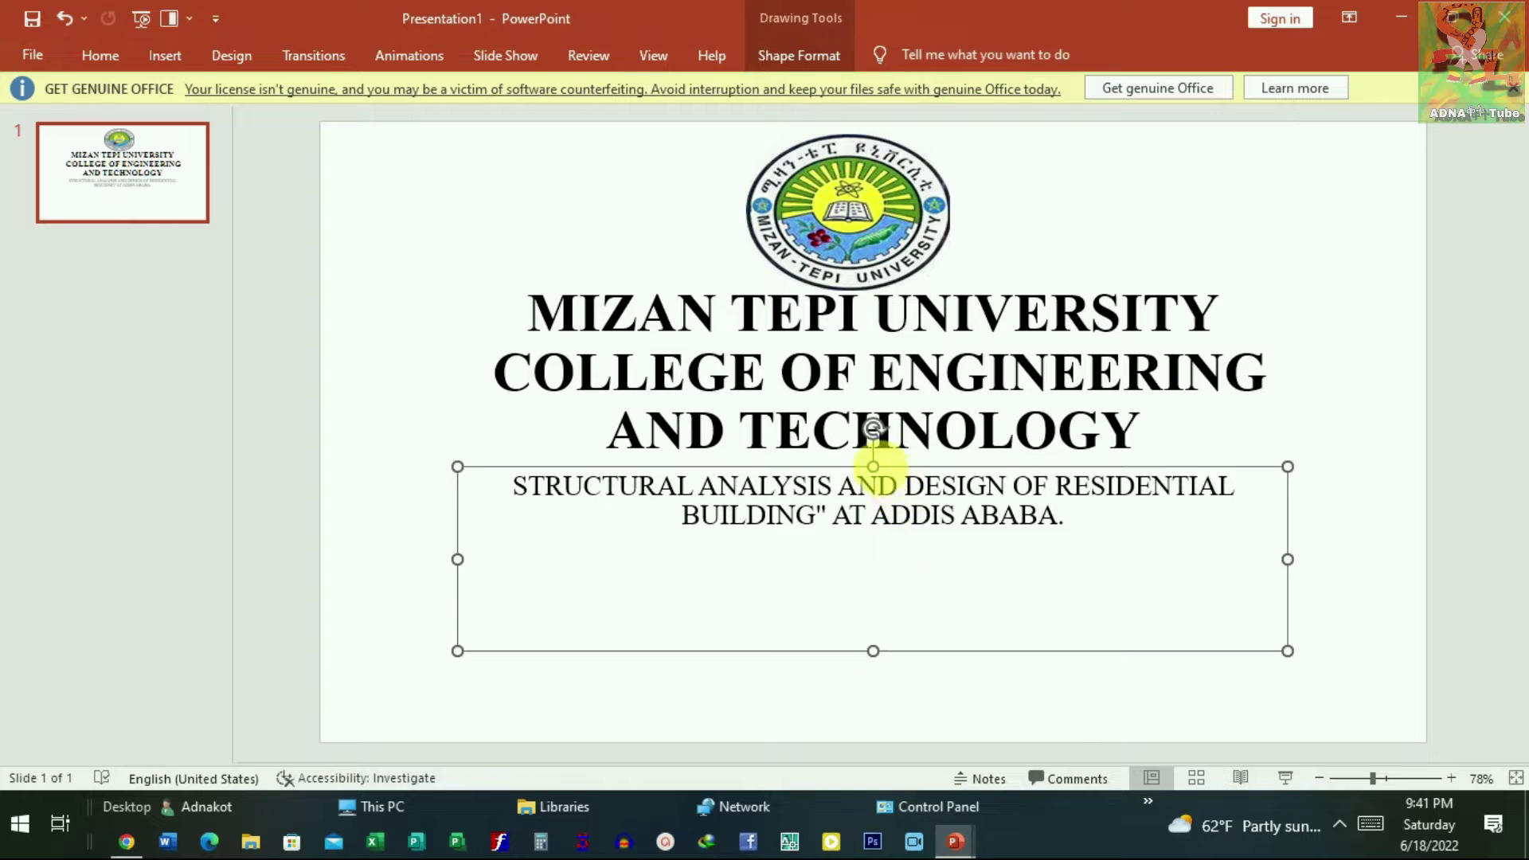
left_click_drag(873, 470, 874, 537)
left_click_drag(874, 651, 876, 667)
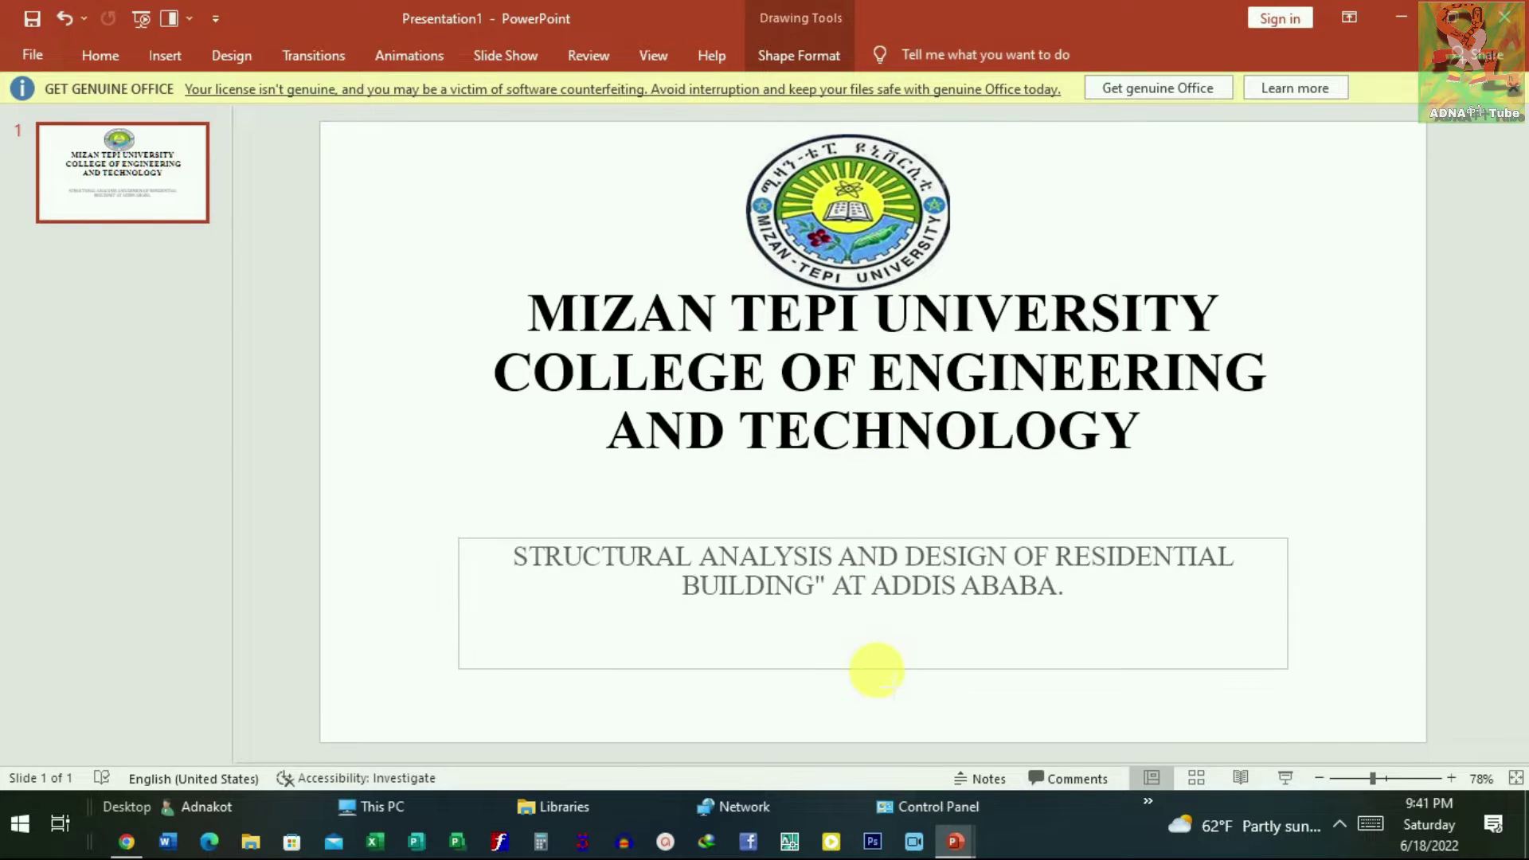
left_click(1358, 598)
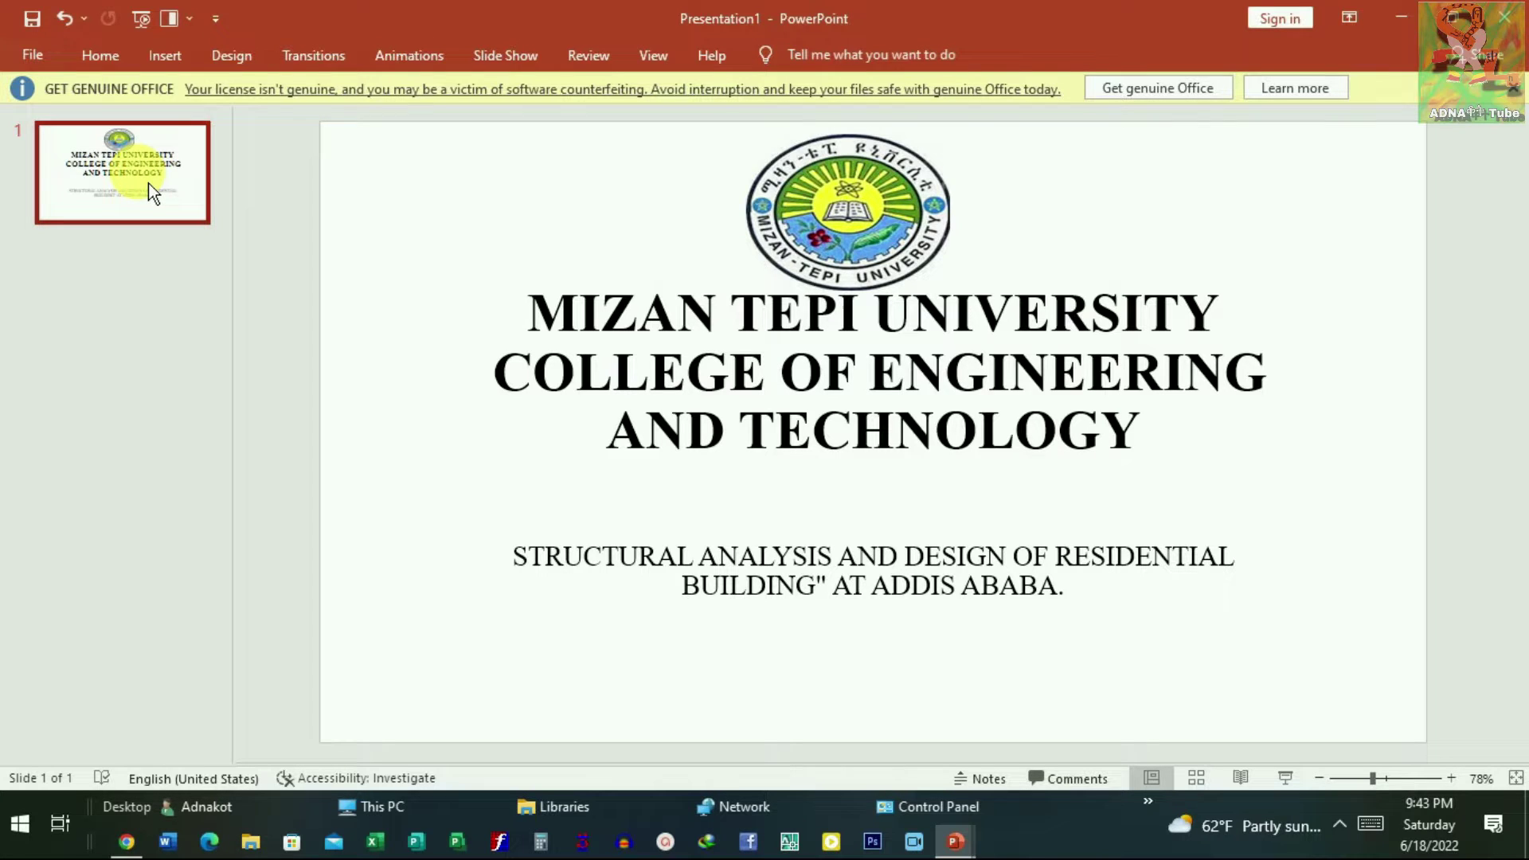
key("ctrl+m")
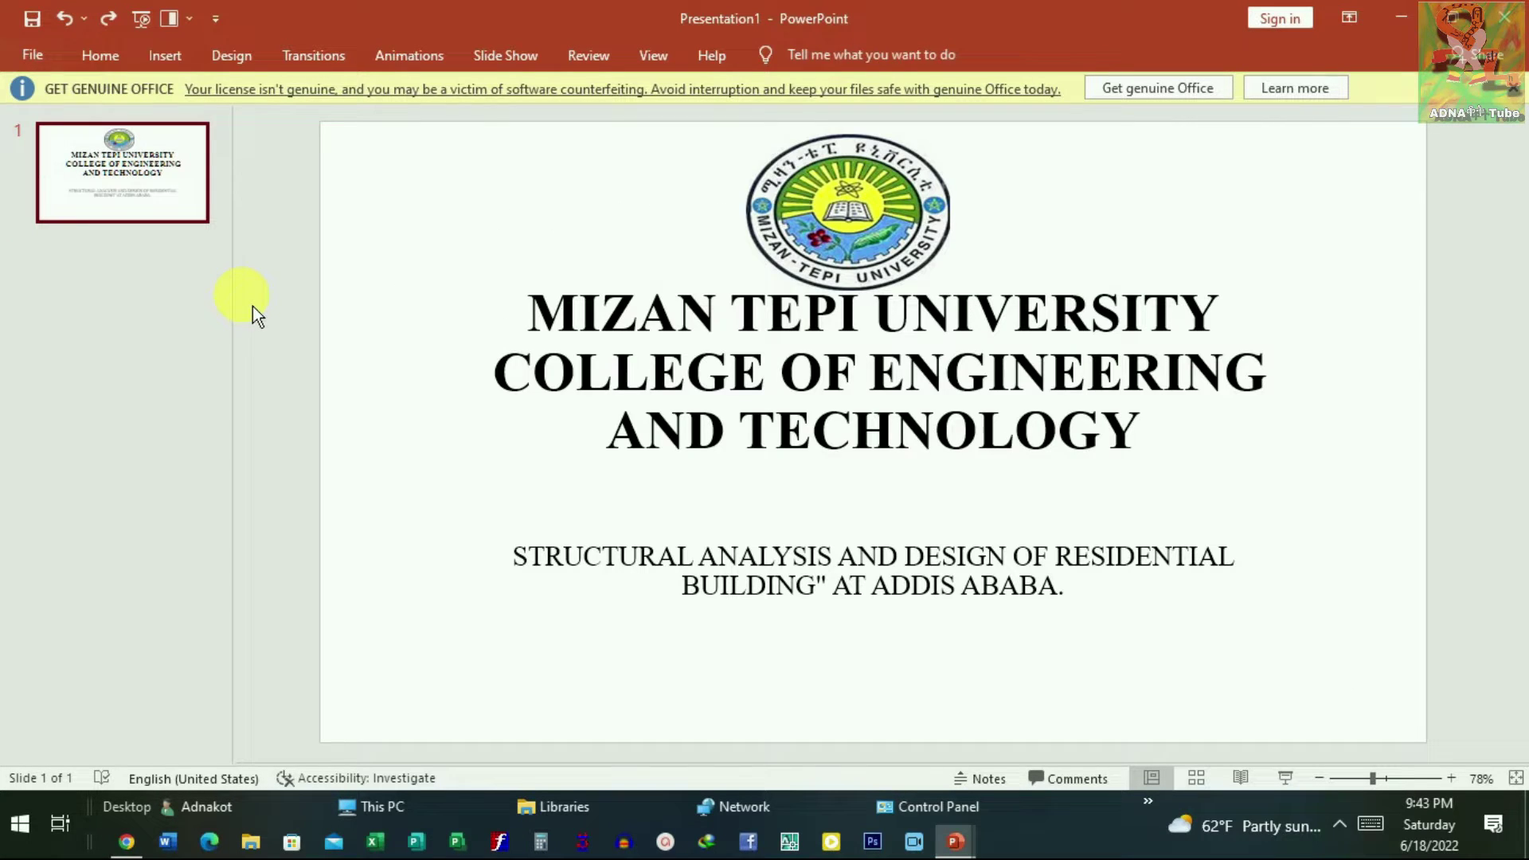
right_click(94, 268)
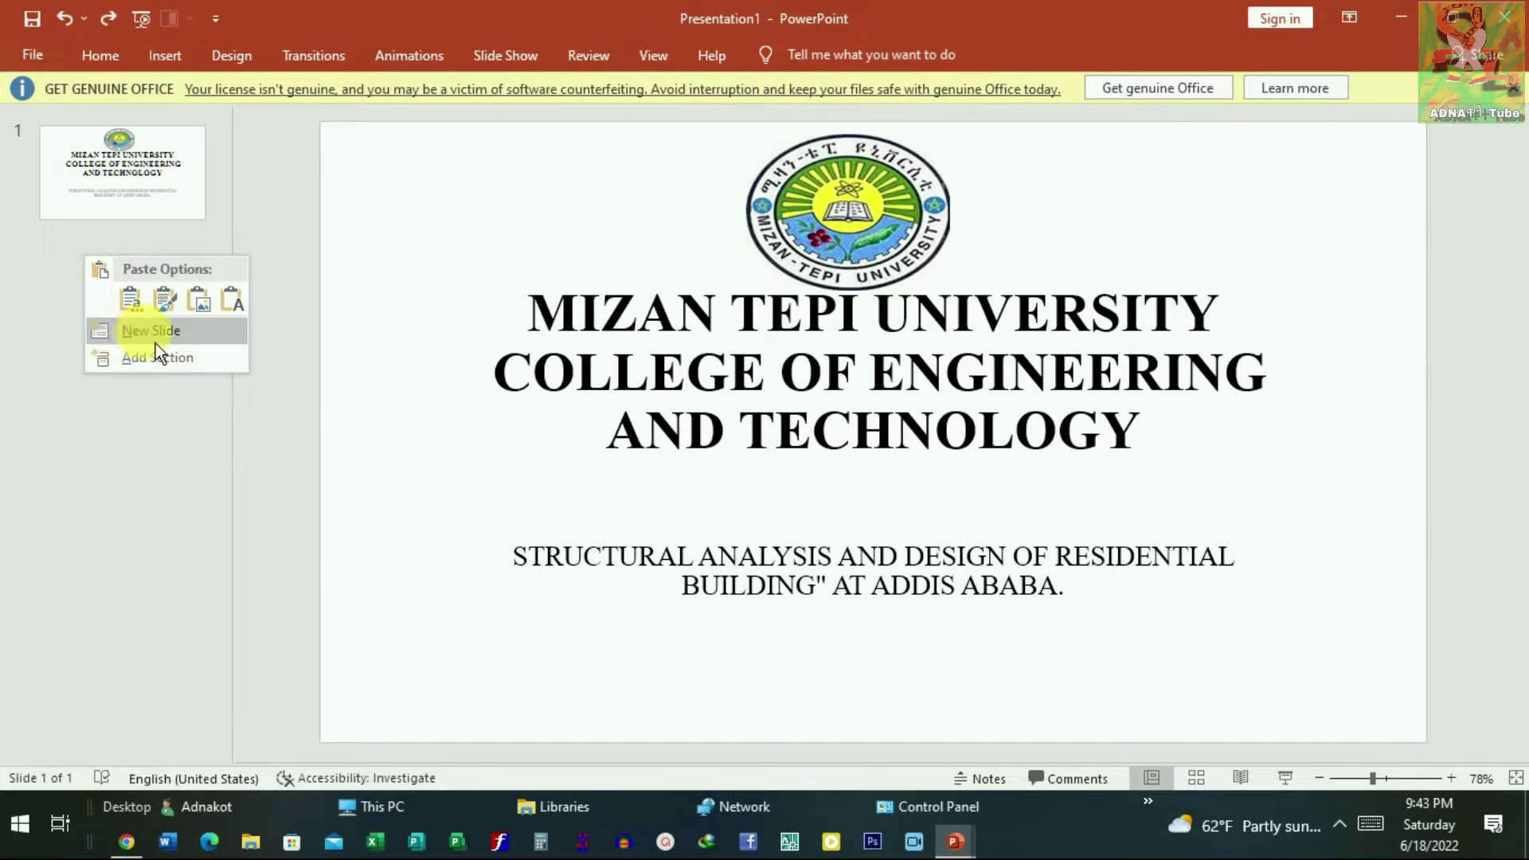
Step: Add a Title and Content slide as slide 2, discarding the trial blank and Comparison slides
left_click(156, 341)
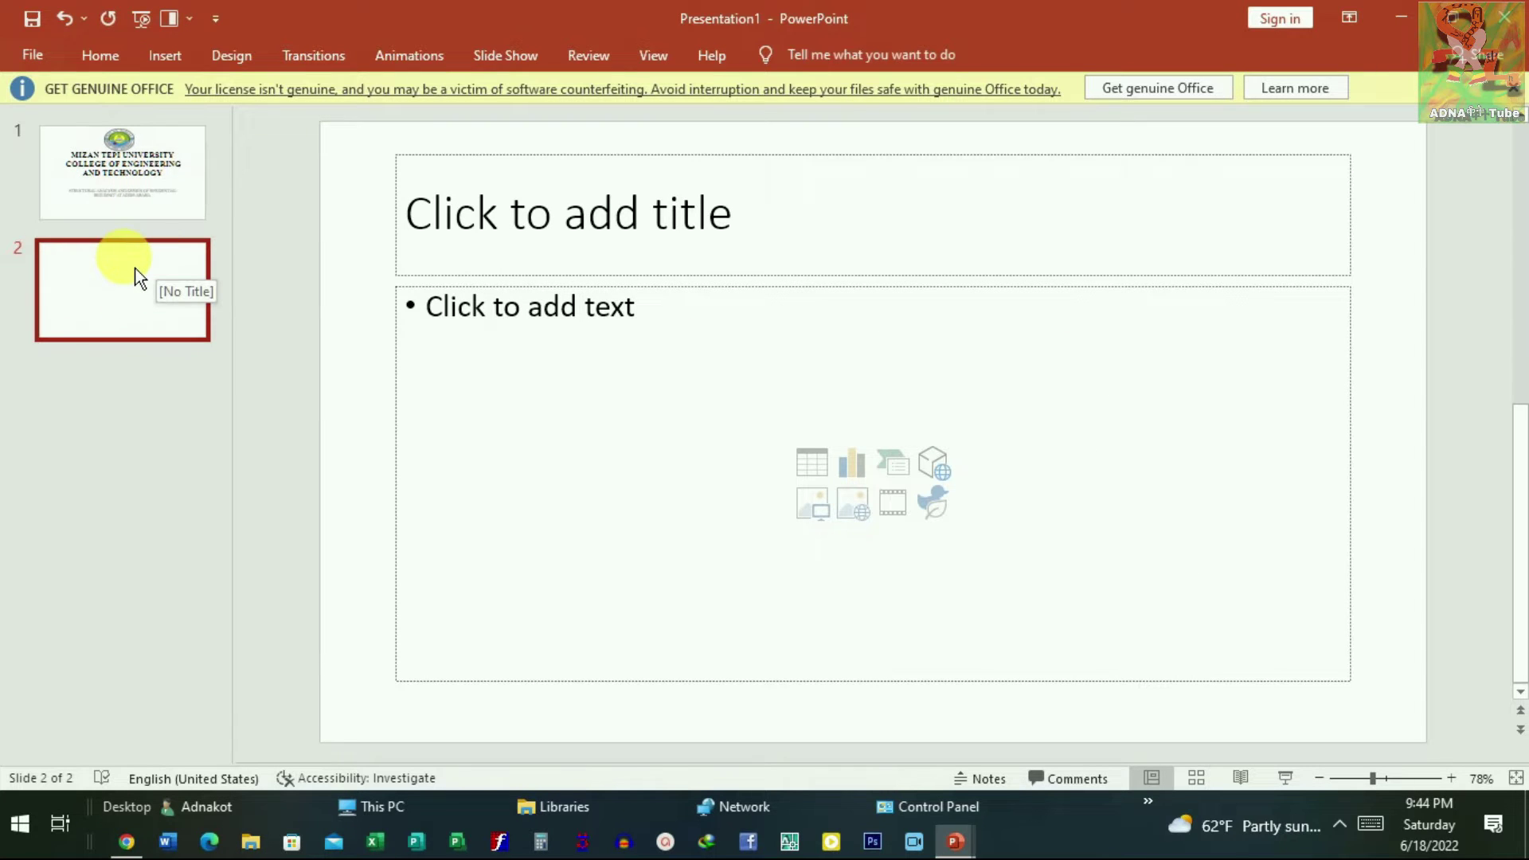
key("ctrl+z")
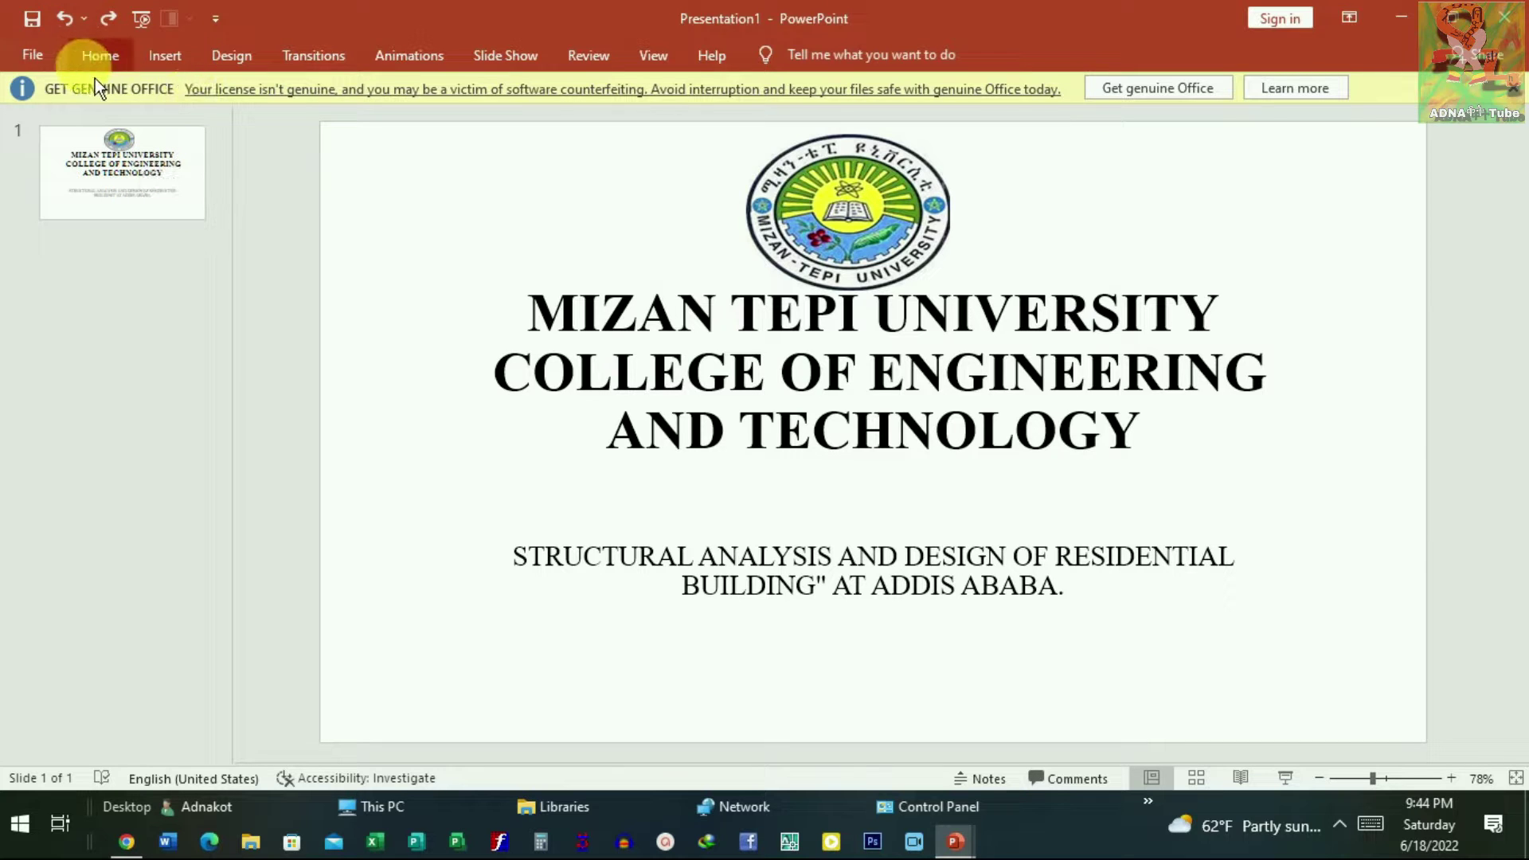
left_click(171, 70)
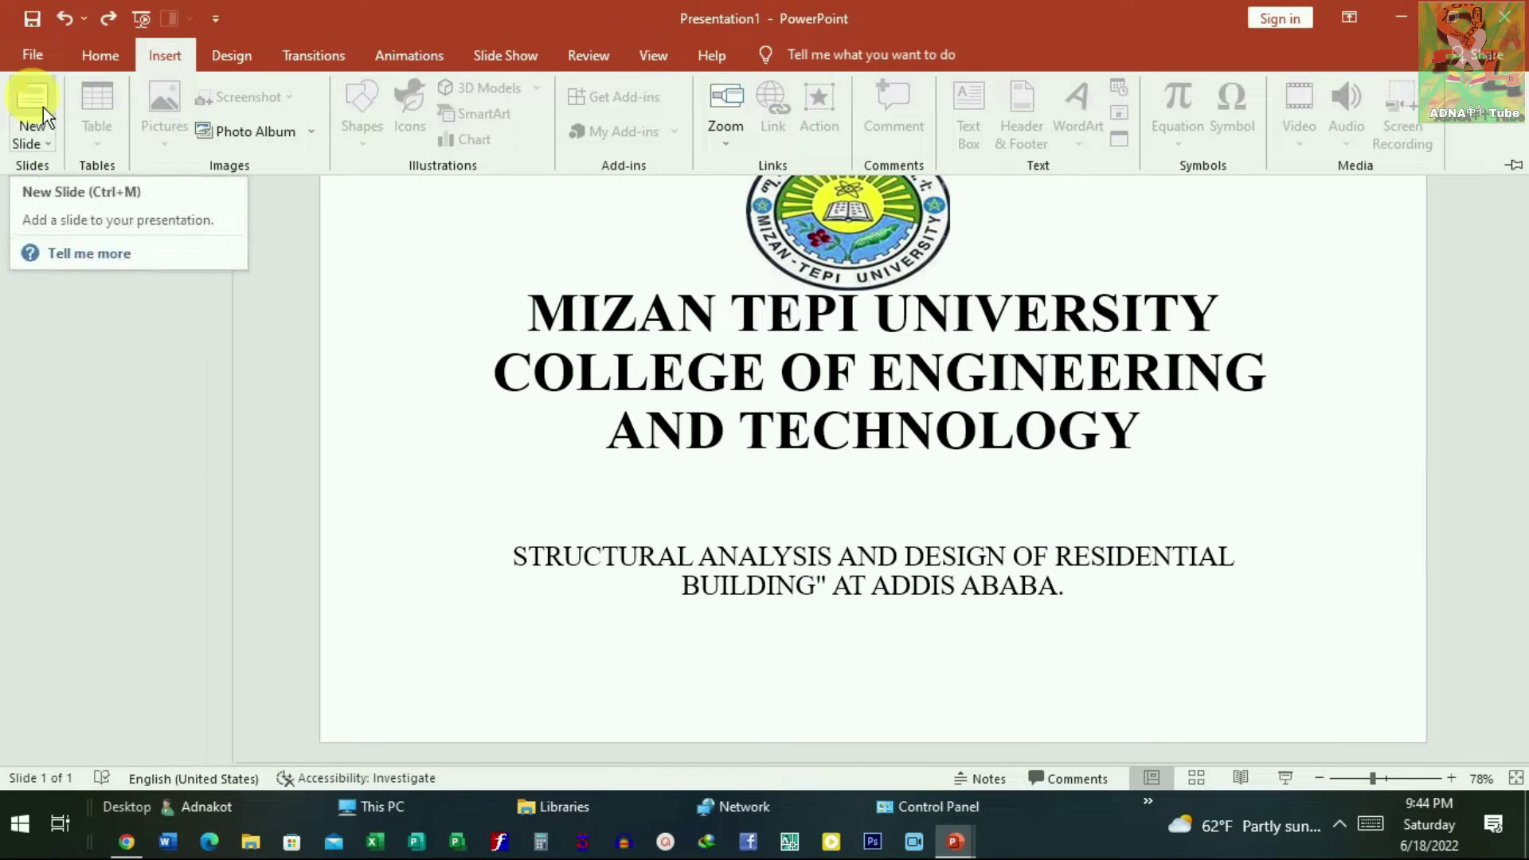
left_click(59, 155)
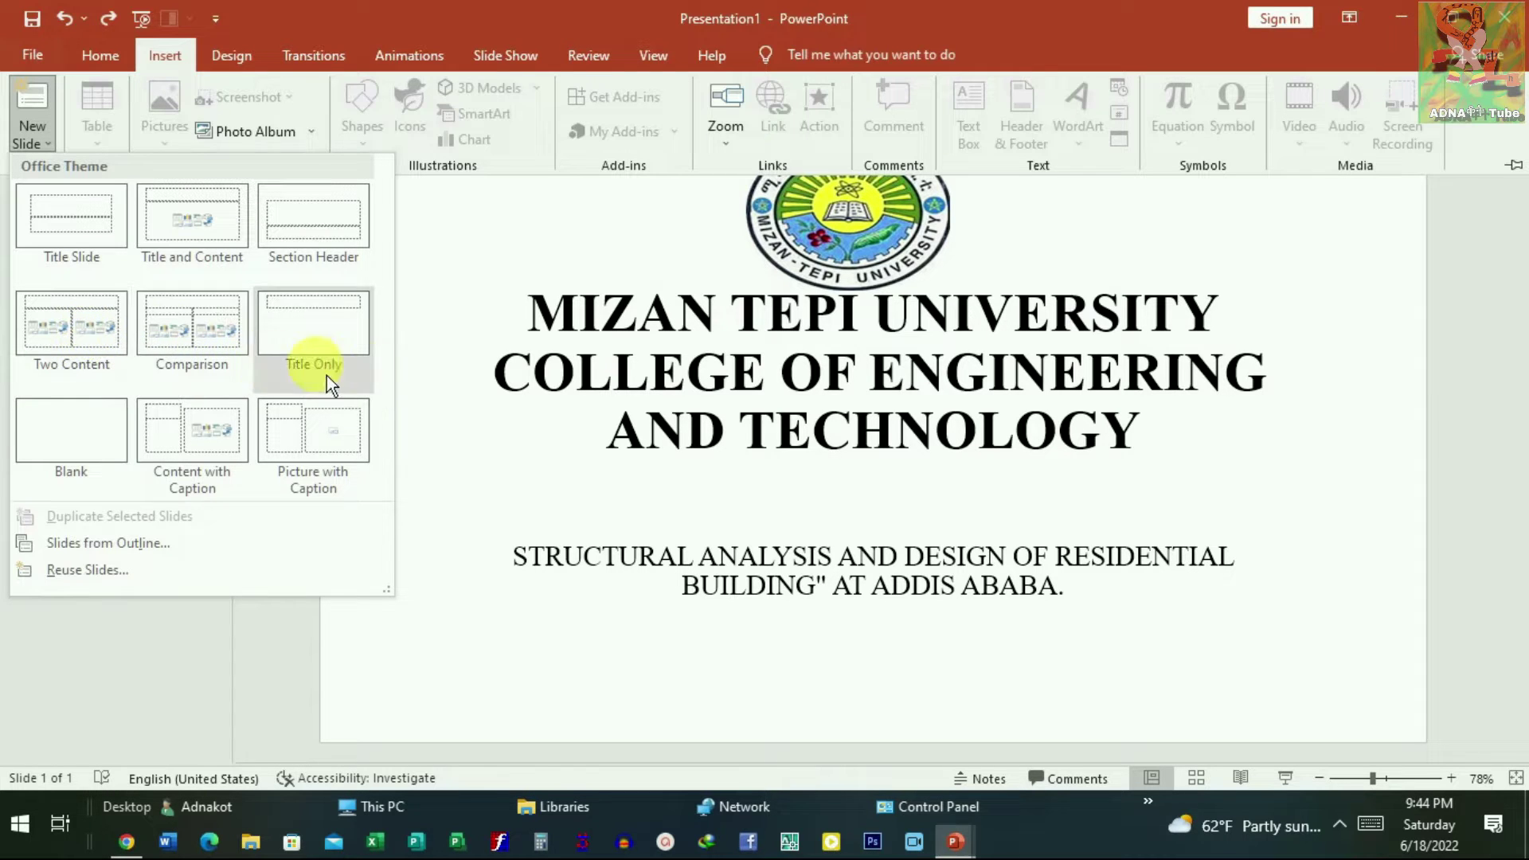
left_click(211, 343)
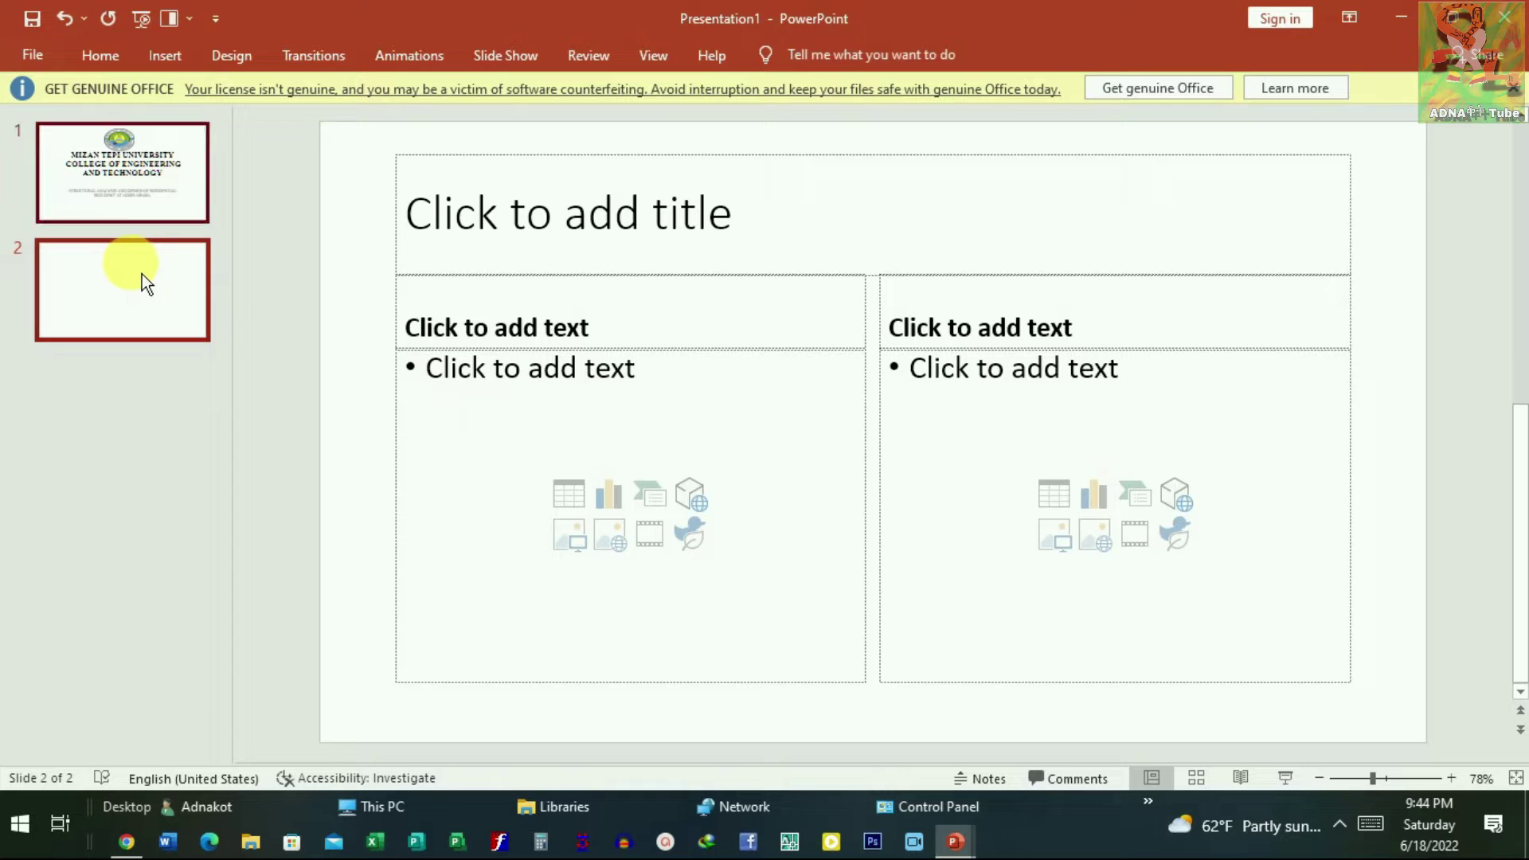
key("Delete")
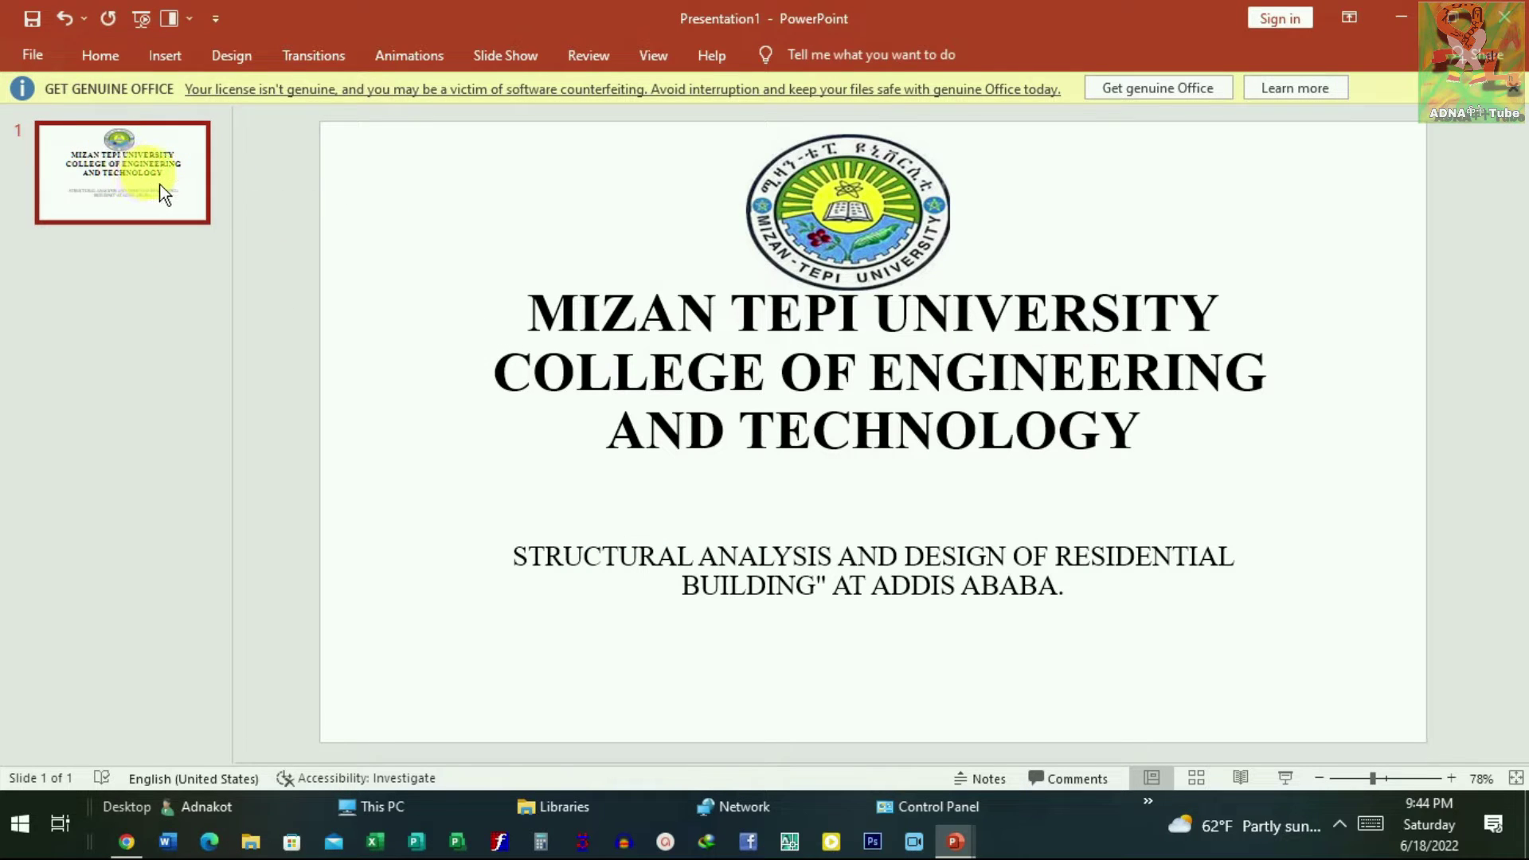
key("Return")
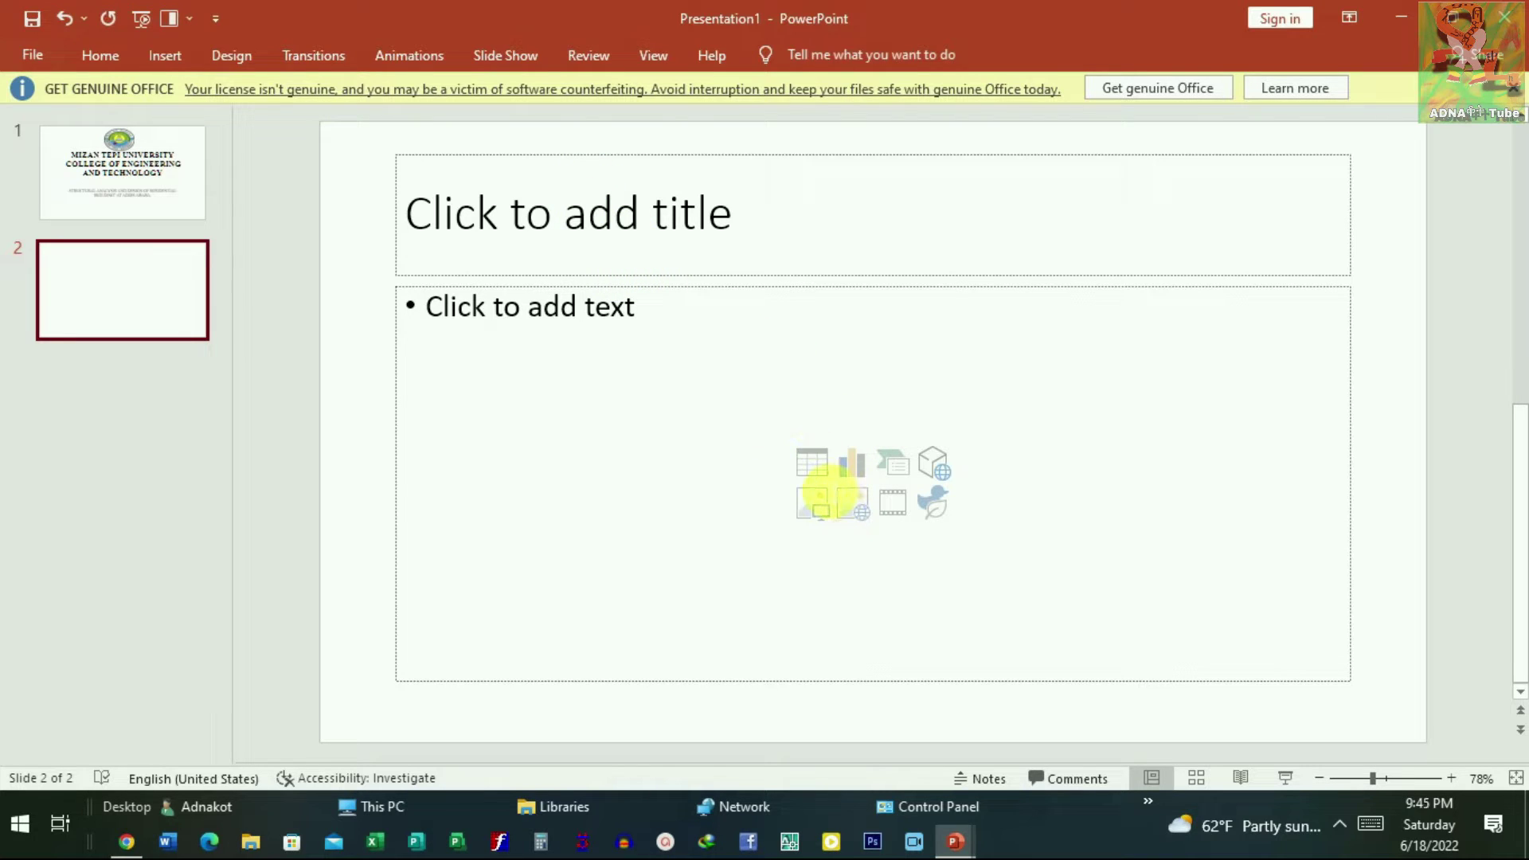
Step: Insert a 6-column, 6-row table into slide 2's content placeholder
left_click(828, 476)
type("6")
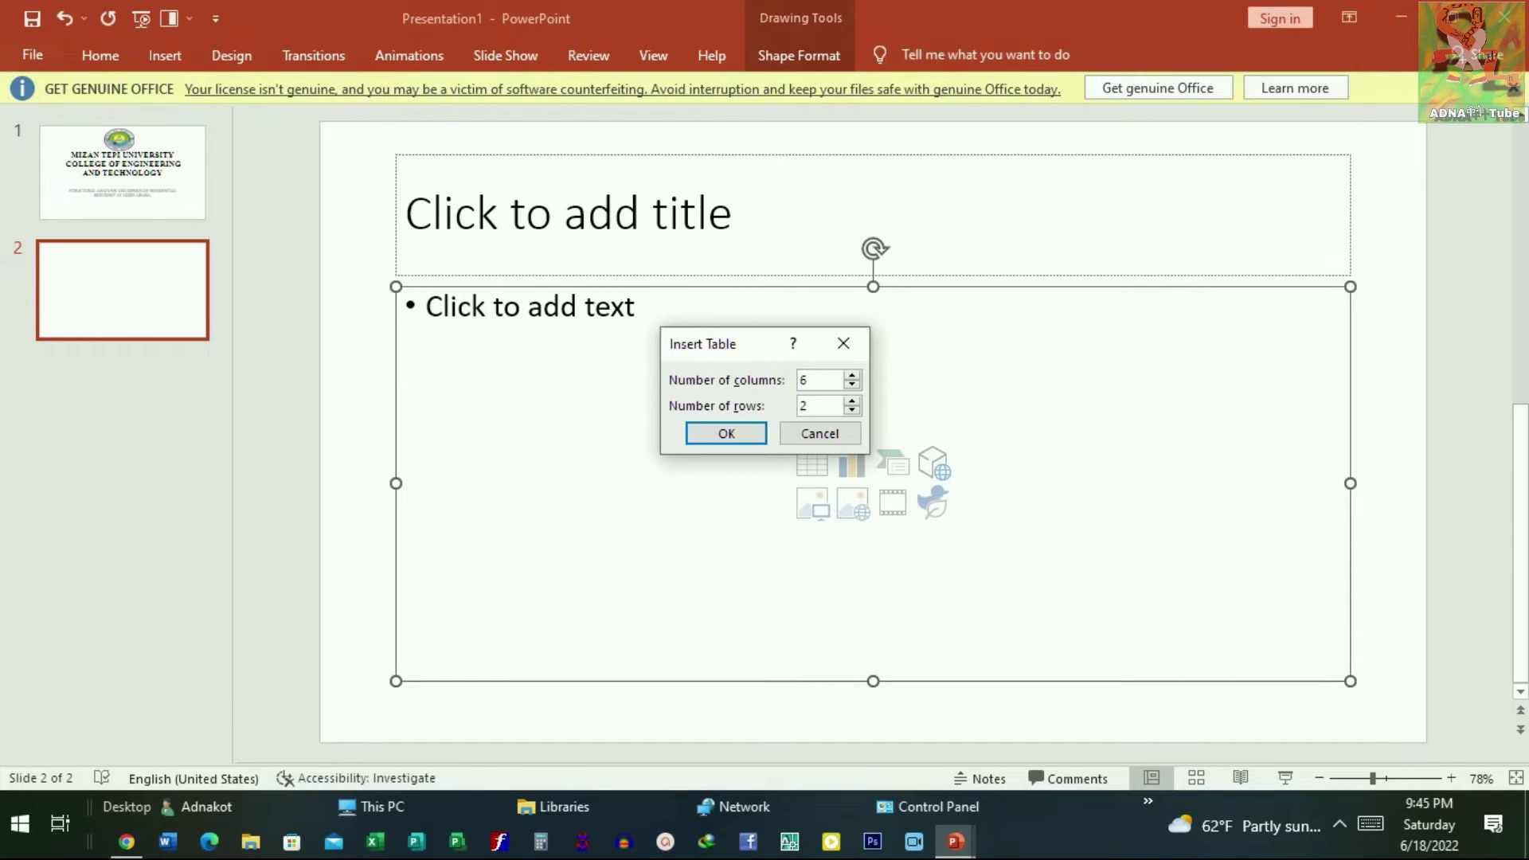
left_click_drag(825, 406, 792, 406)
type("6")
left_click(742, 443)
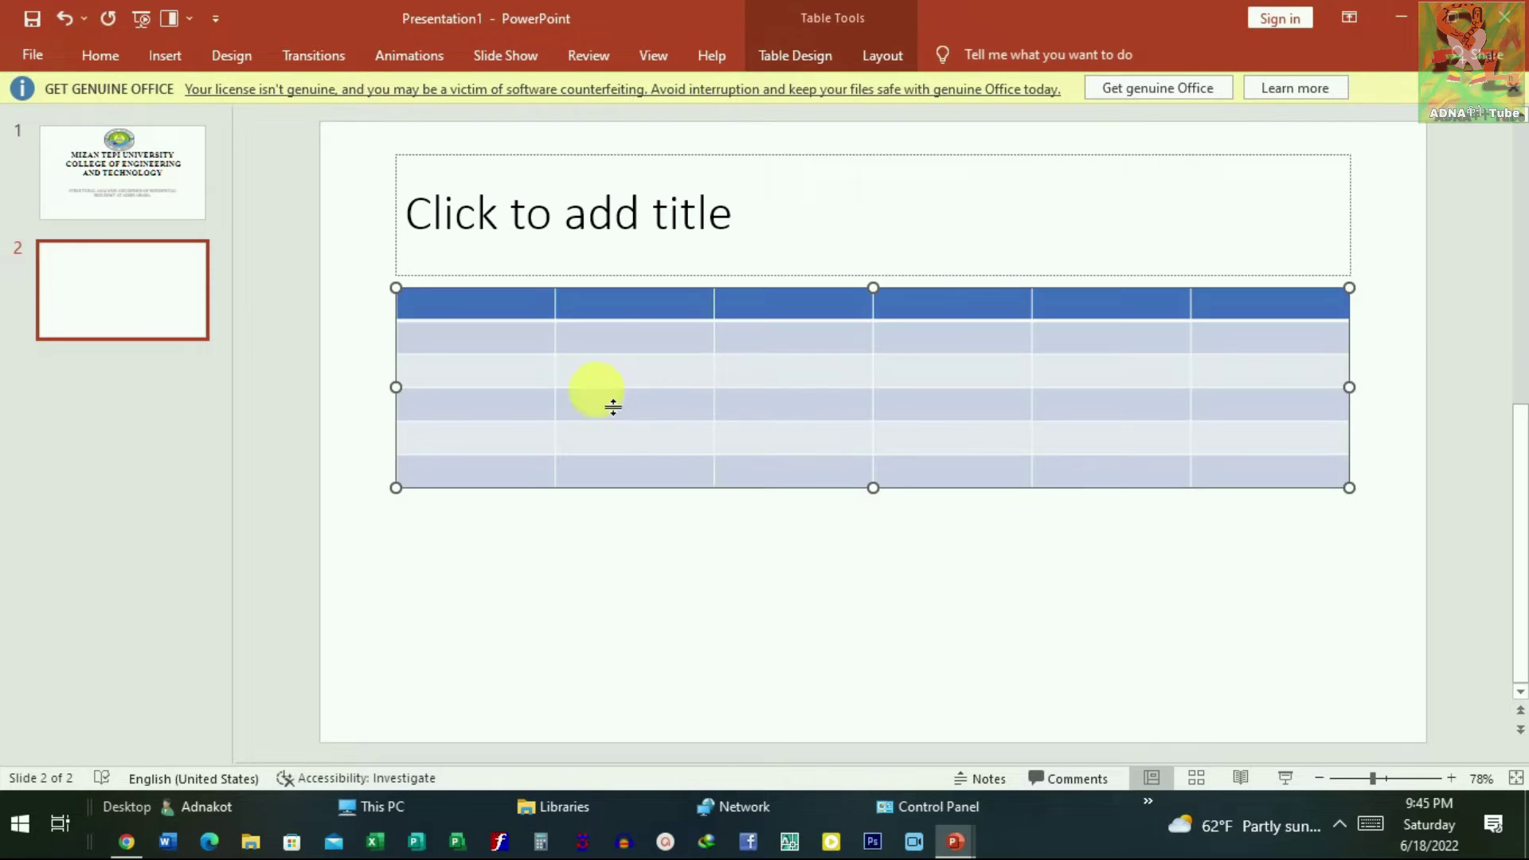
Step: Type test text 'fdfdf' in the first table cell, then clear it again
left_click(505, 350)
type("fdfdf")
key("BackSpace")
key("BackSpace")
key("BackSpace")
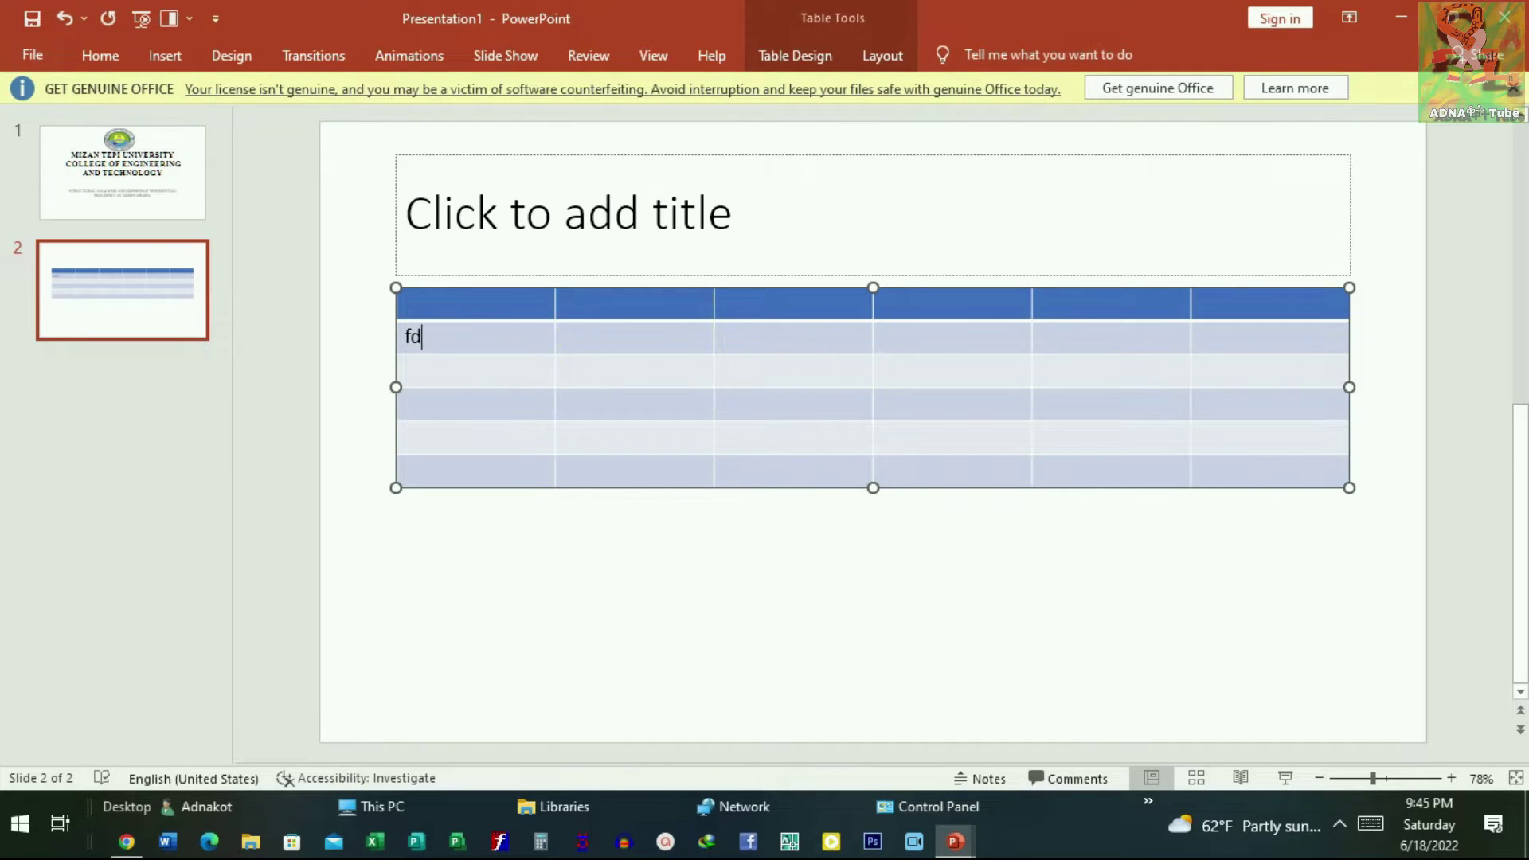
key("BackSpace")
key("BackSpace")
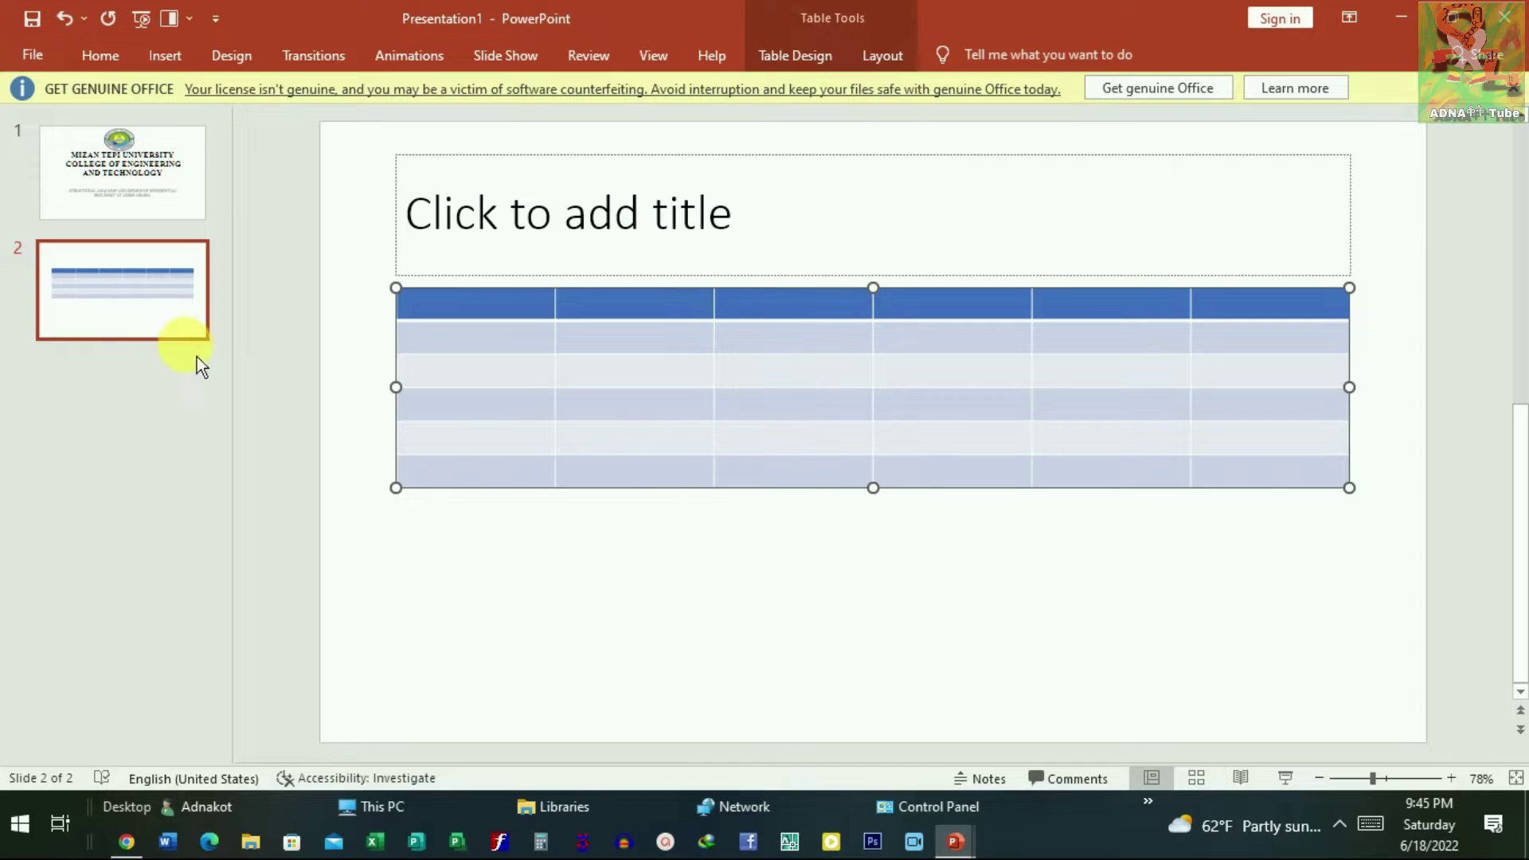
type("fdfdf")
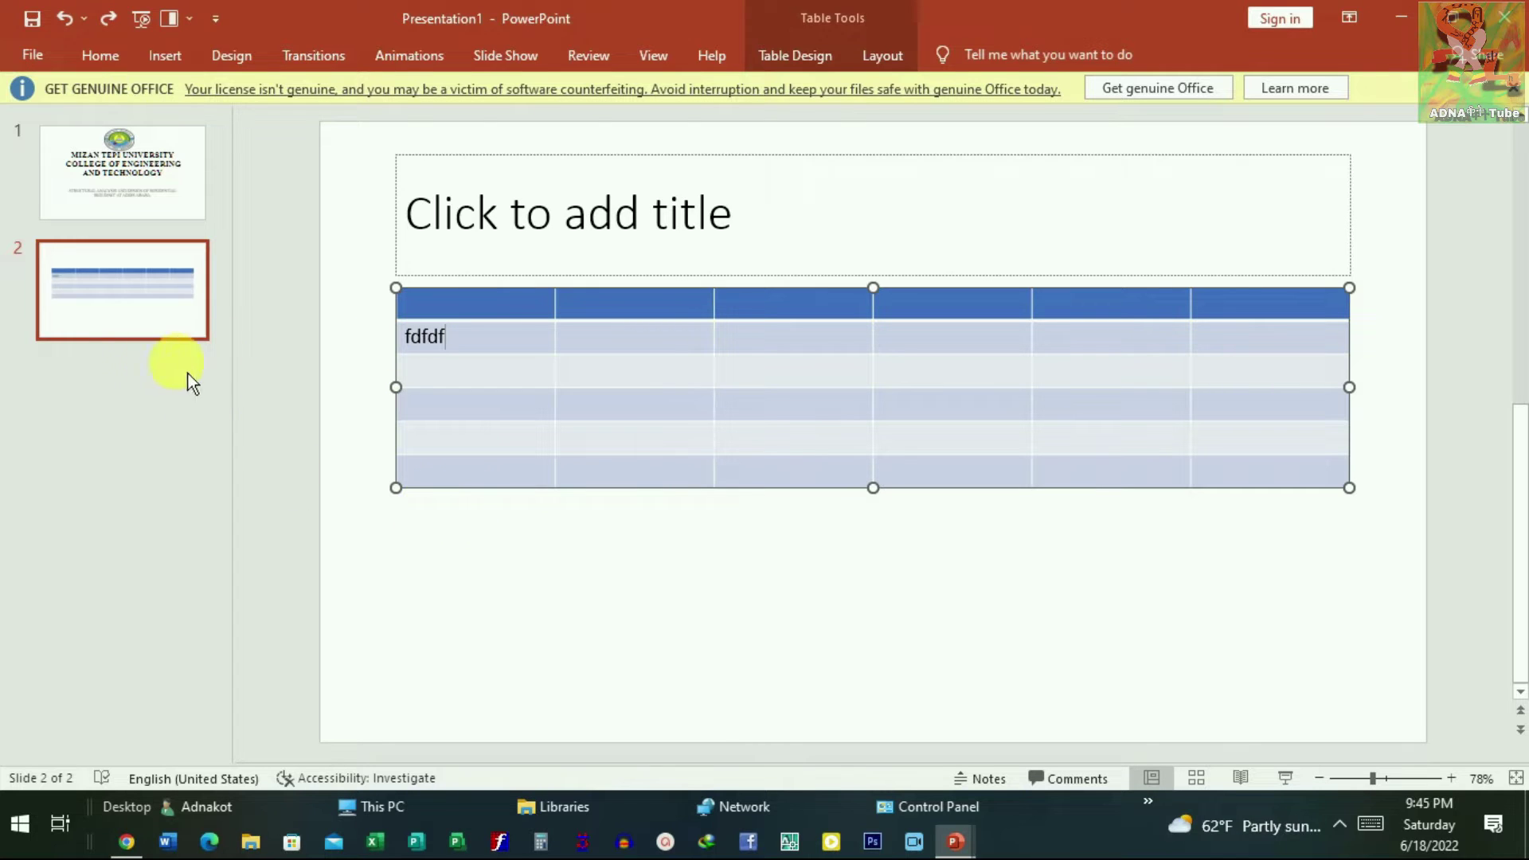
left_click(122, 166)
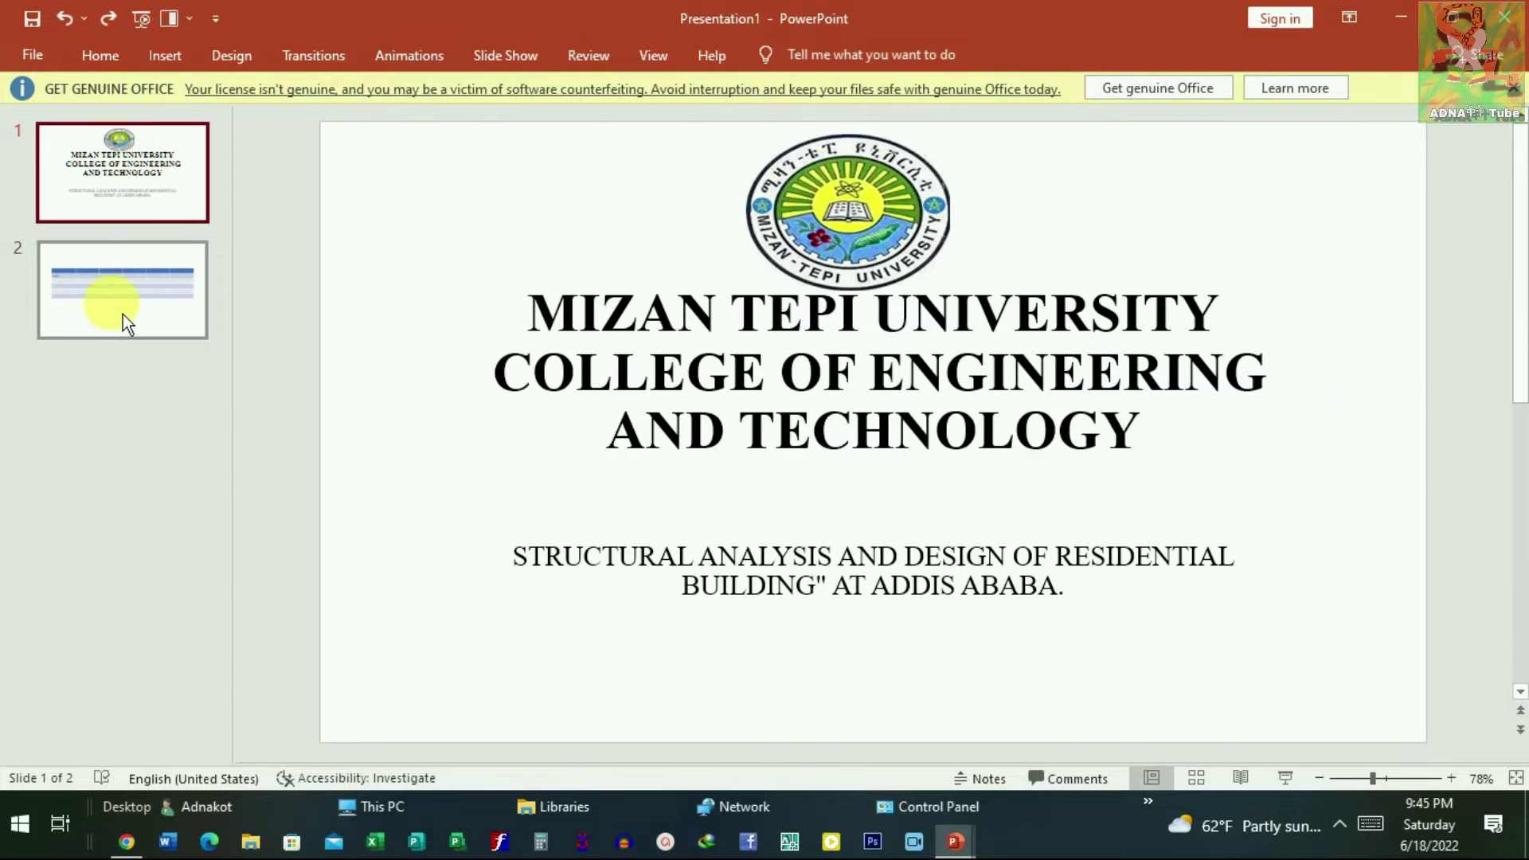
left_click(123, 317)
key("ctrl+z")
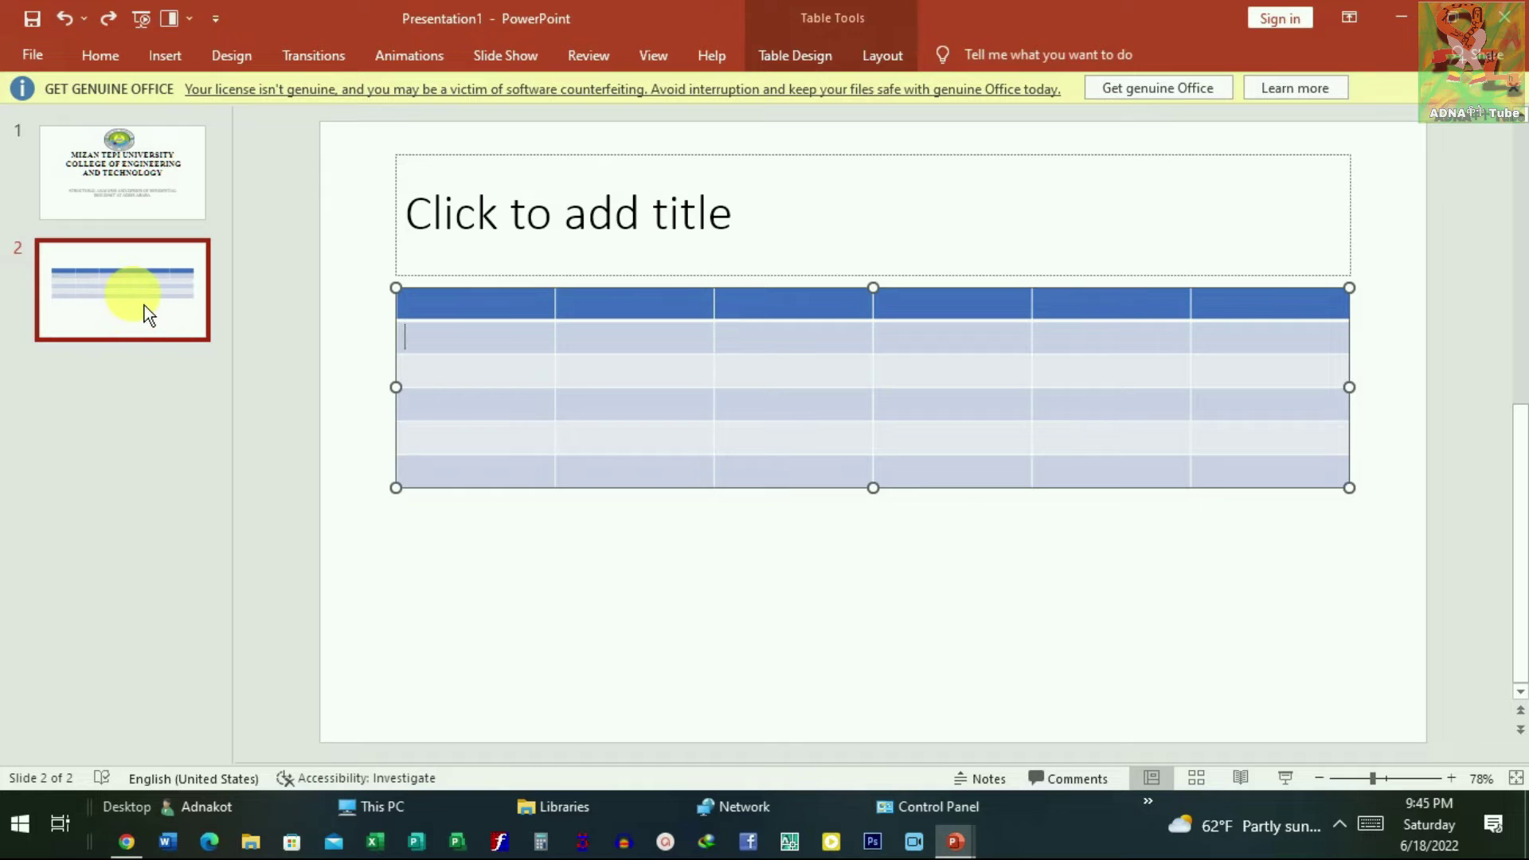
Step: Delete the 6-by-6 table slide and insert a fresh blank Title and Content slide 2
left_click(145, 304)
key("Delete")
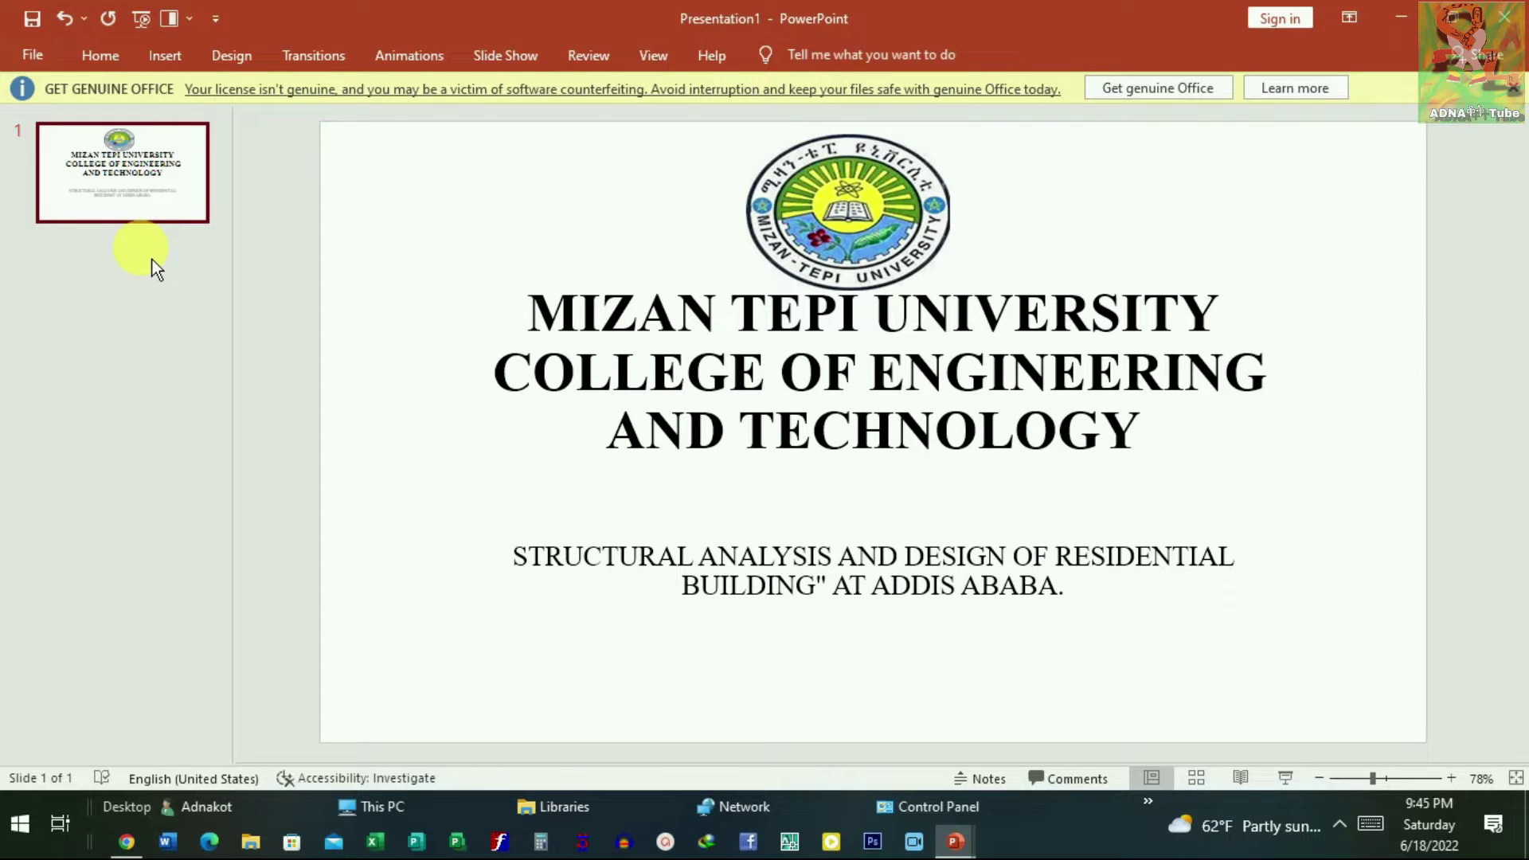
key("Return")
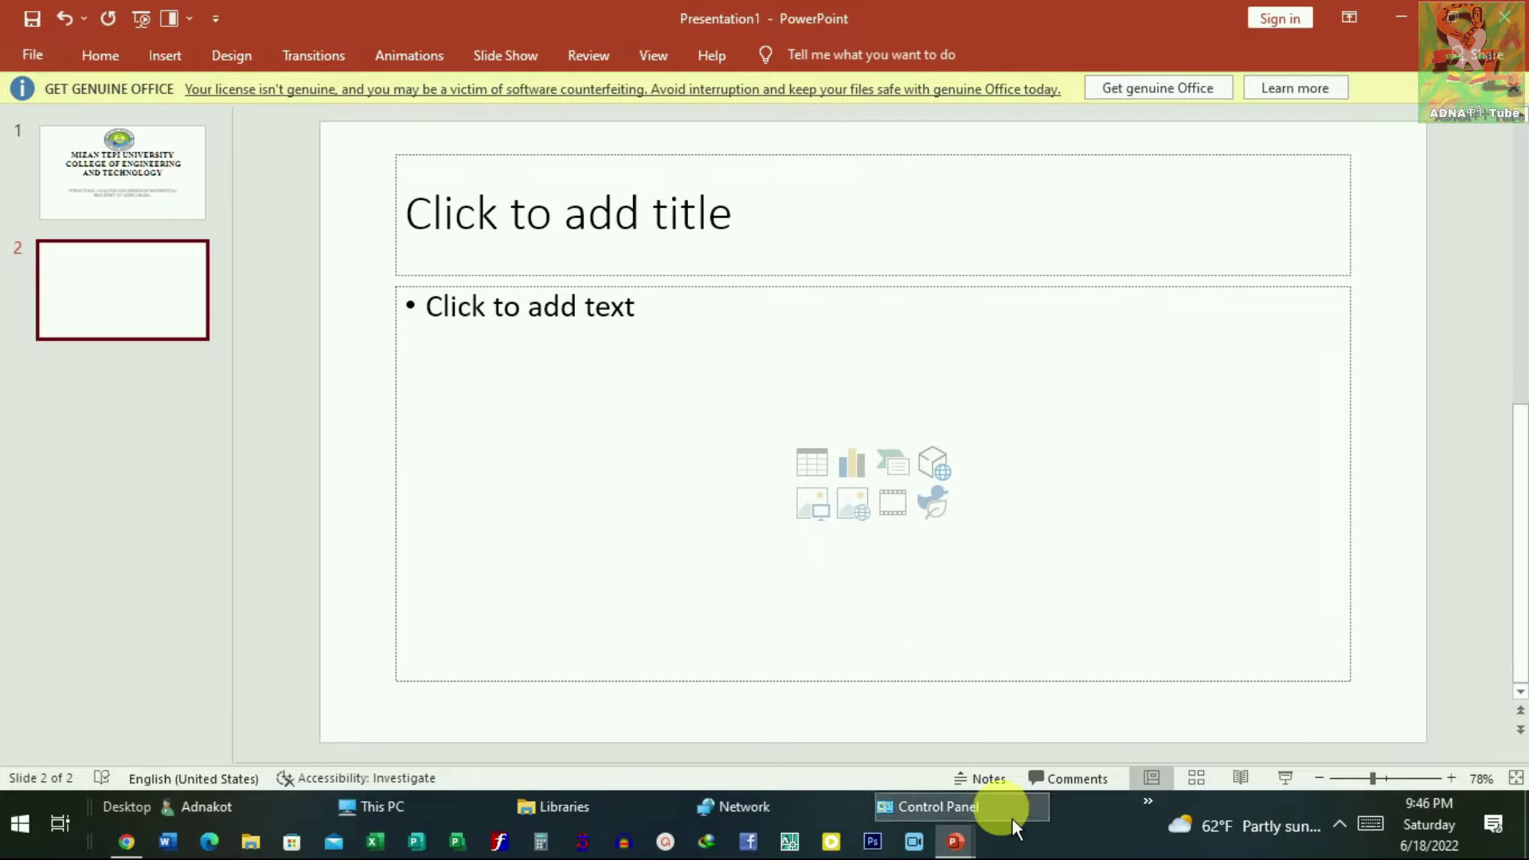
left_click(701, 756)
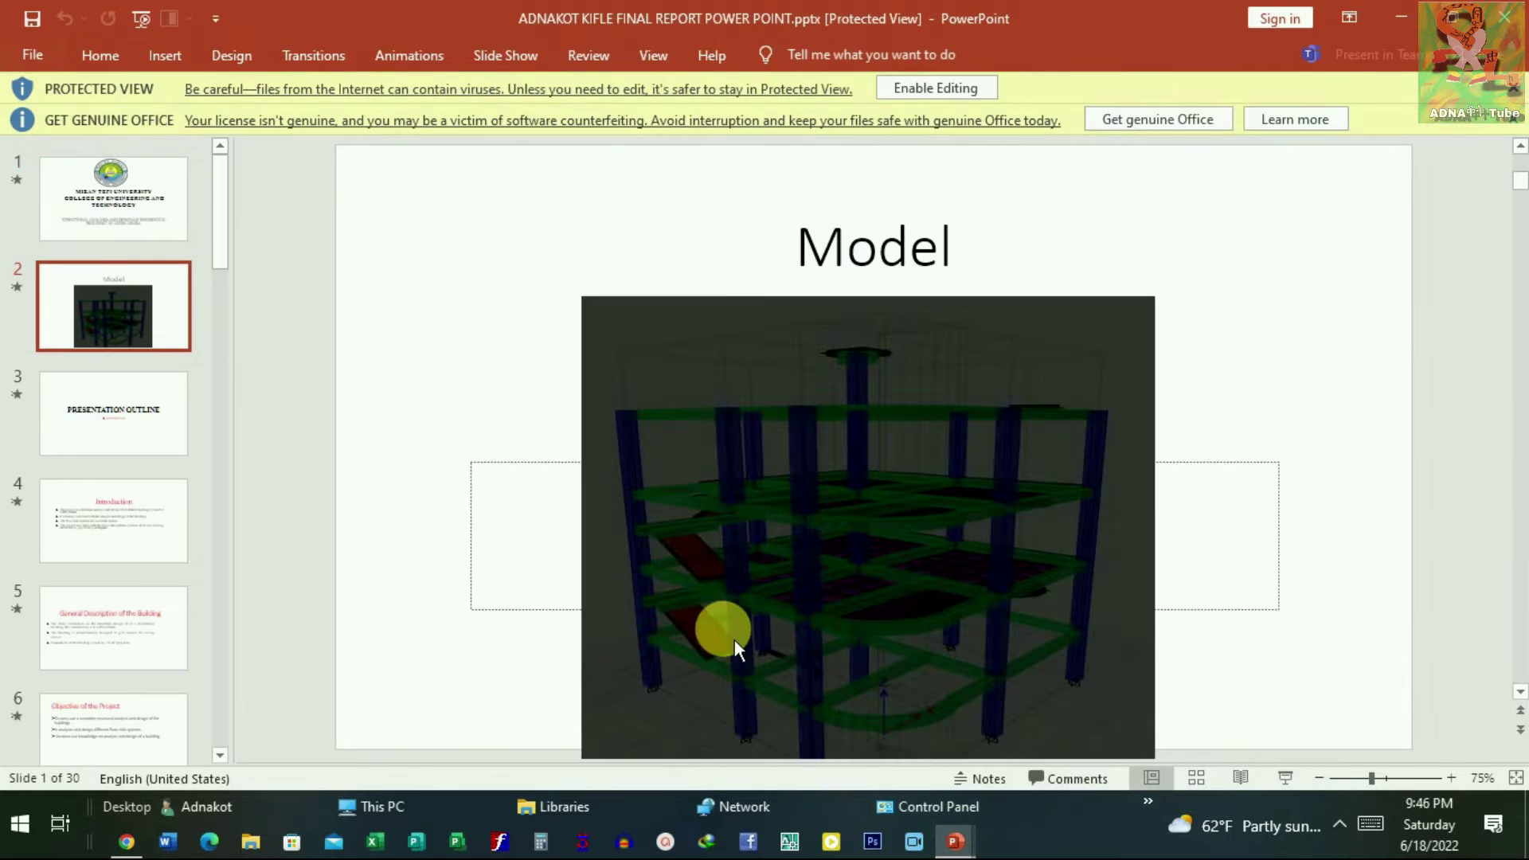
scroll(779, 608, "down", 2)
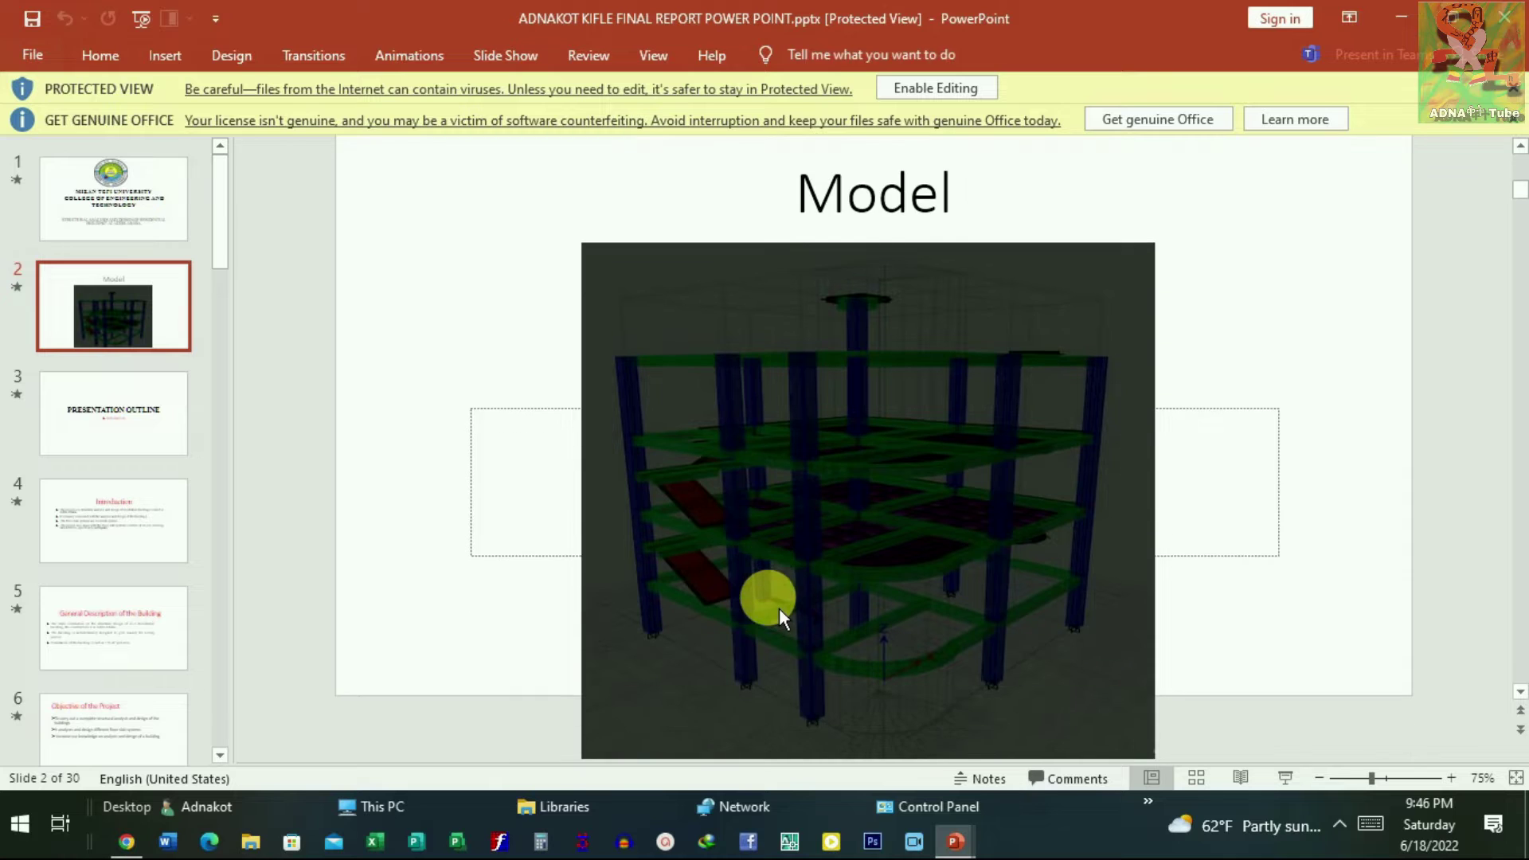
scroll(779, 609, "down", 1)
scroll(779, 528, "up", 2)
scroll(776, 511, "down", 1)
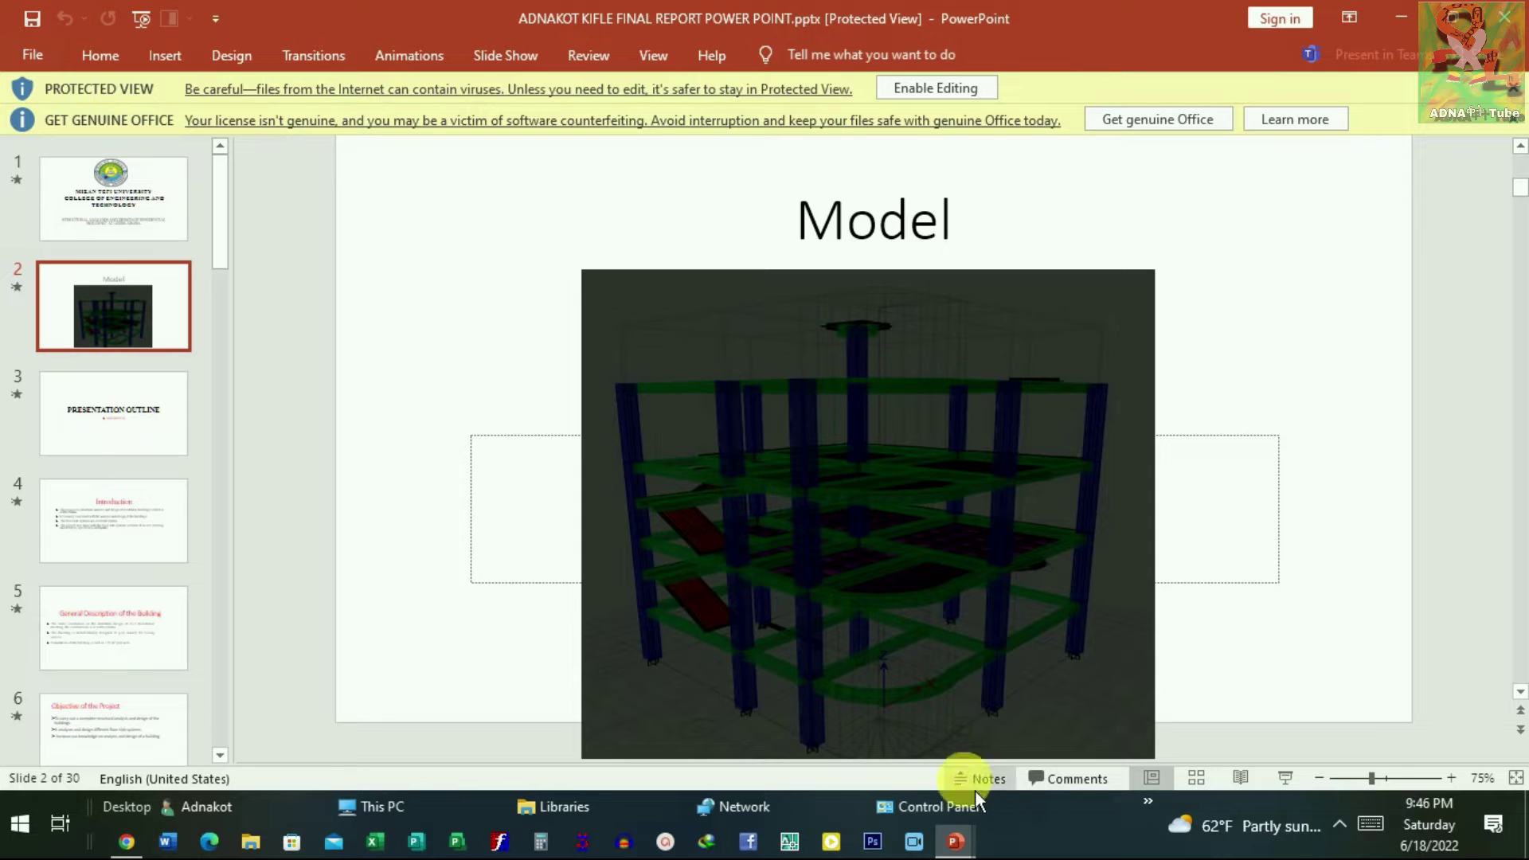
right_click(847, 419)
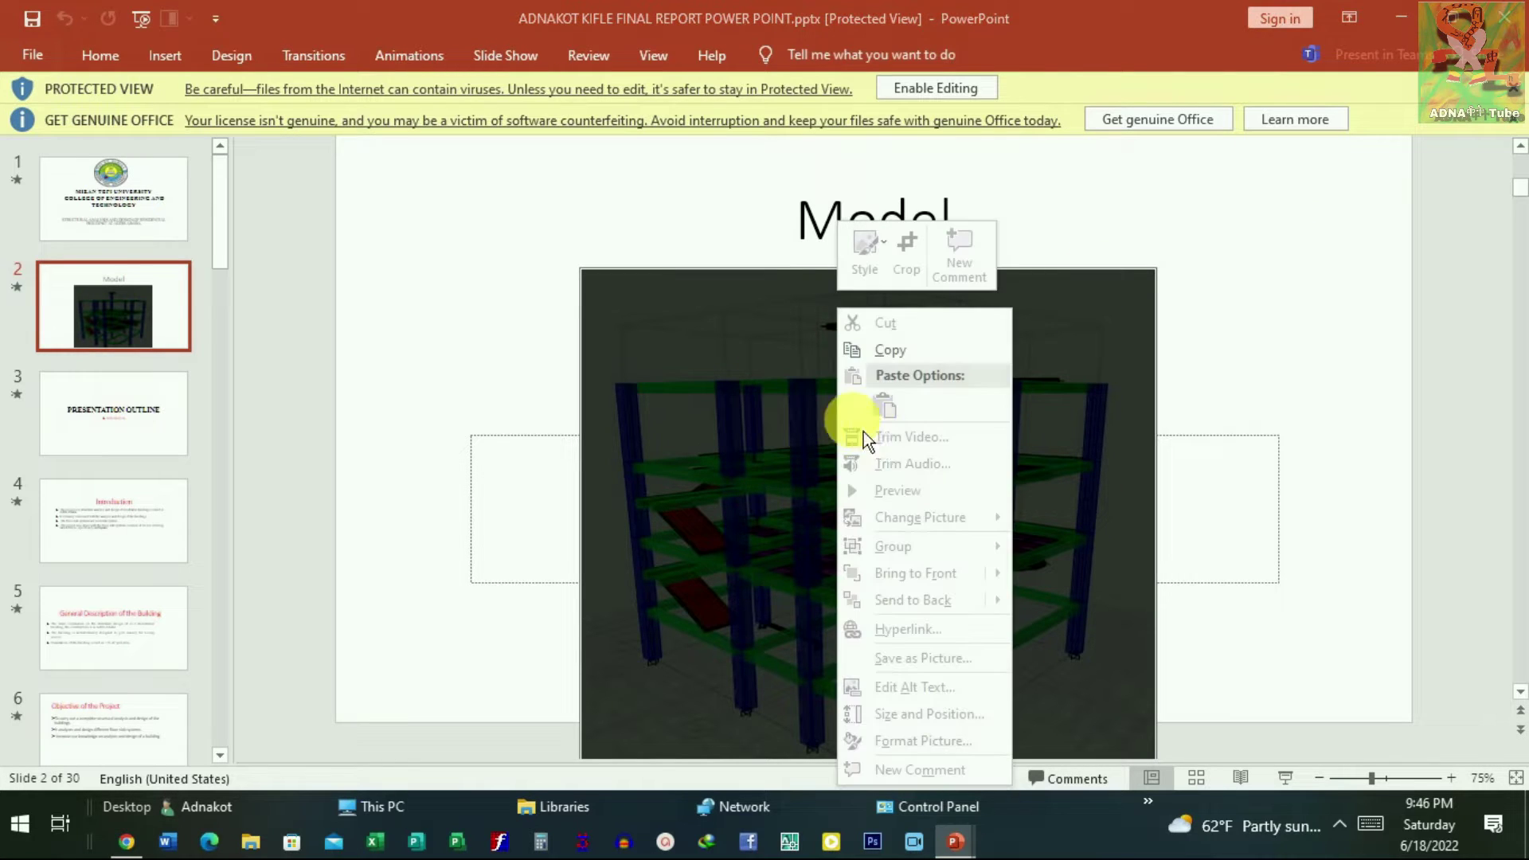
left_click(911, 362)
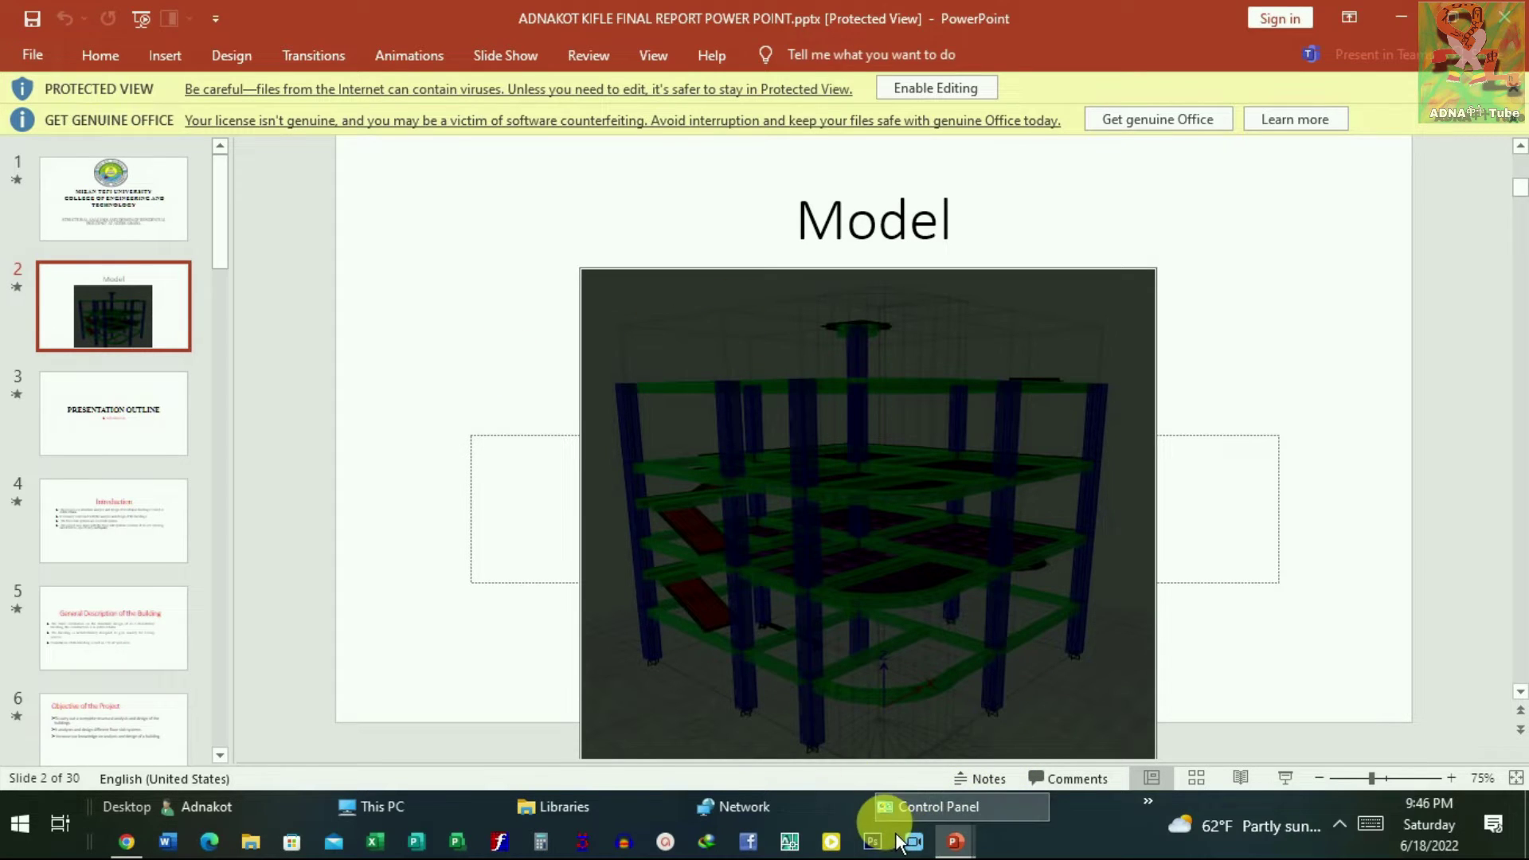
left_click(956, 841)
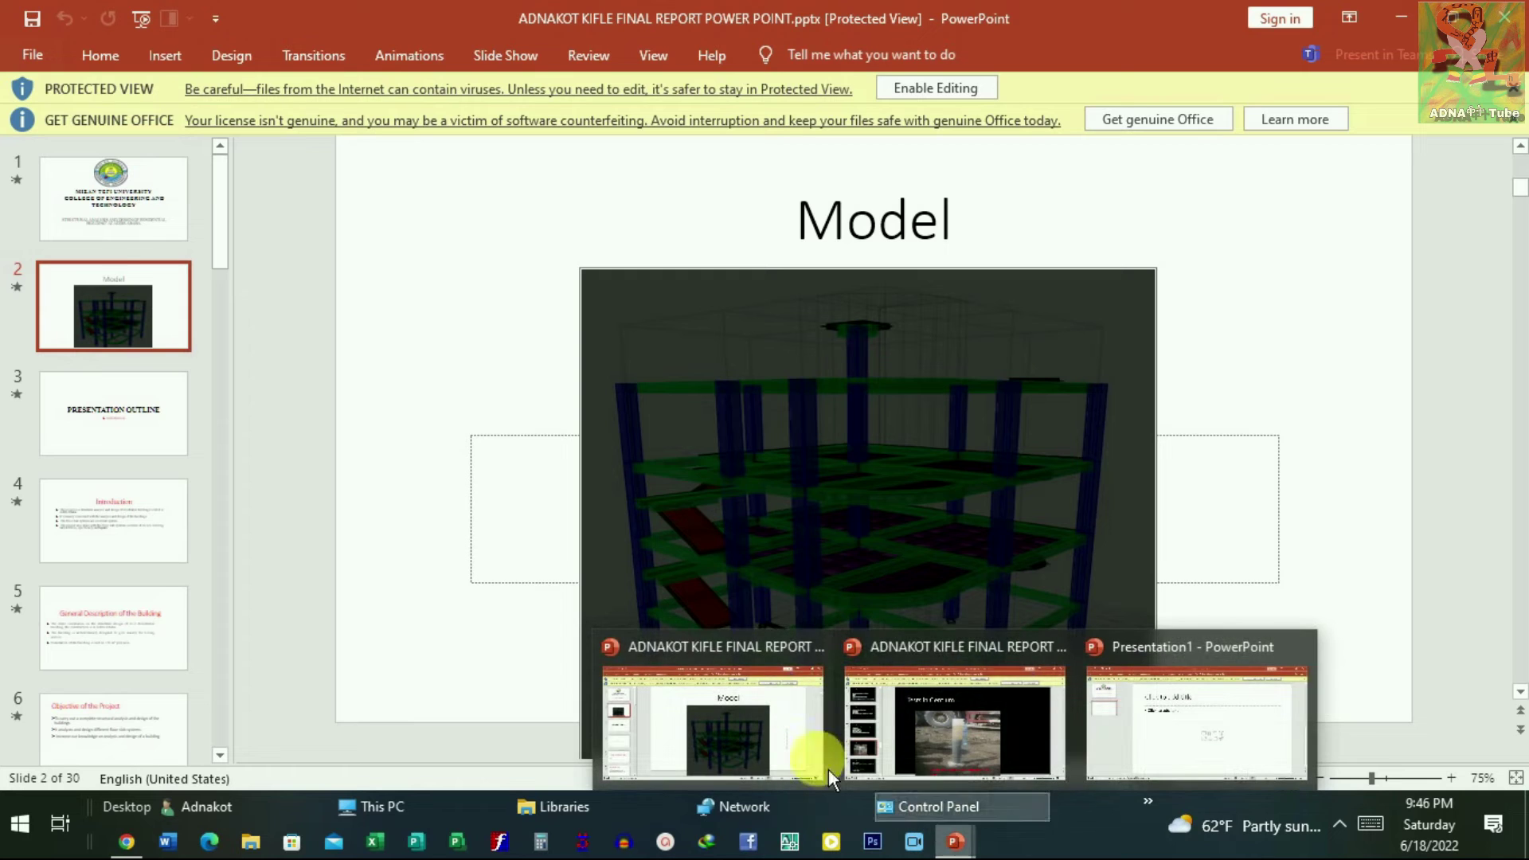
left_click(1155, 733)
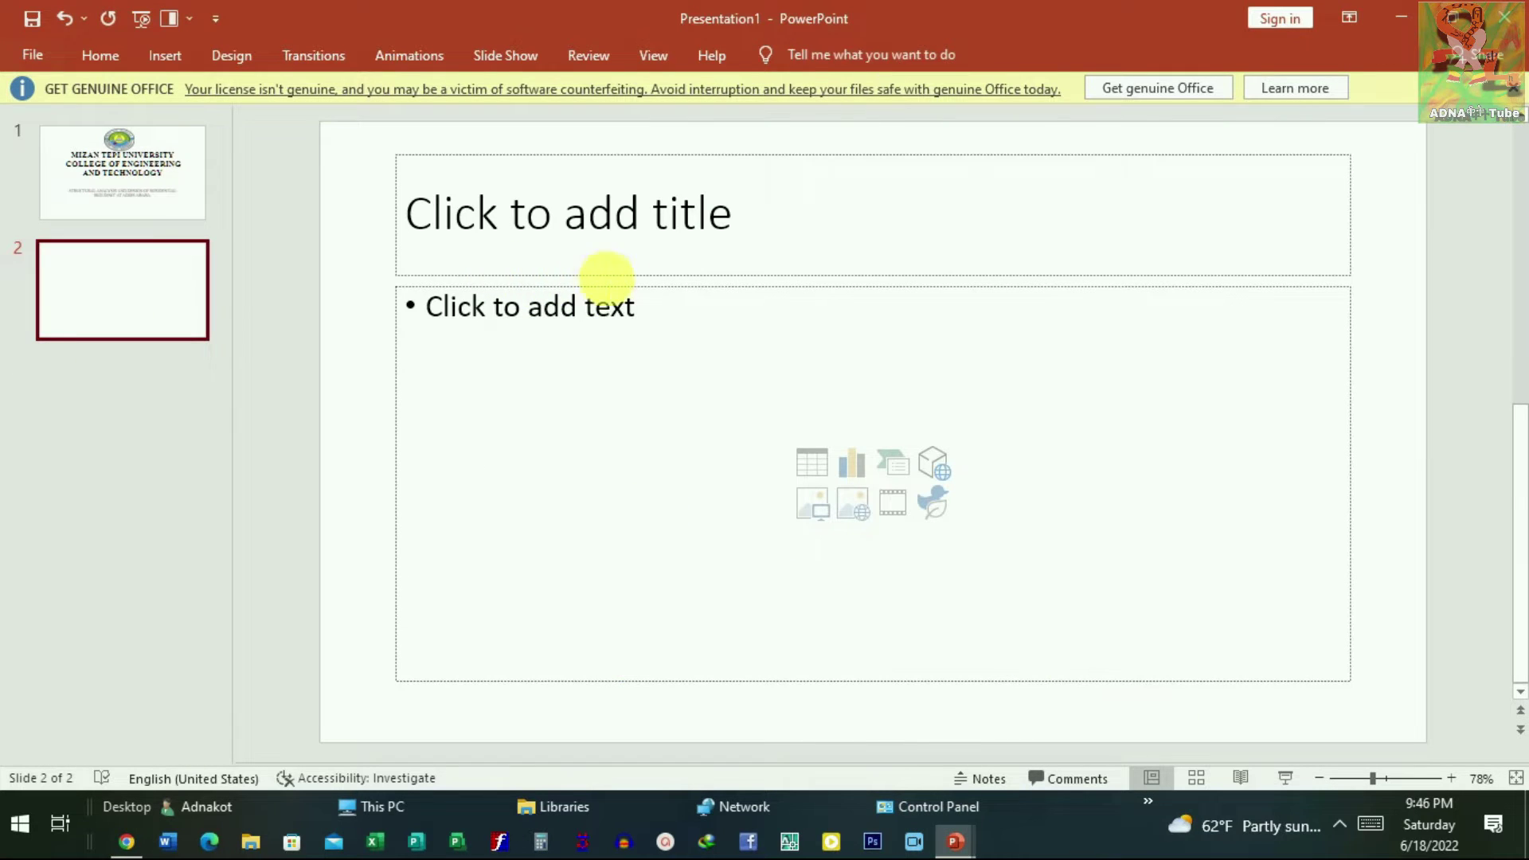
Step: Paste the 3D building picture onto slide 2 and delete both empty placeholders
left_click(637, 266)
key("ctrl+v")
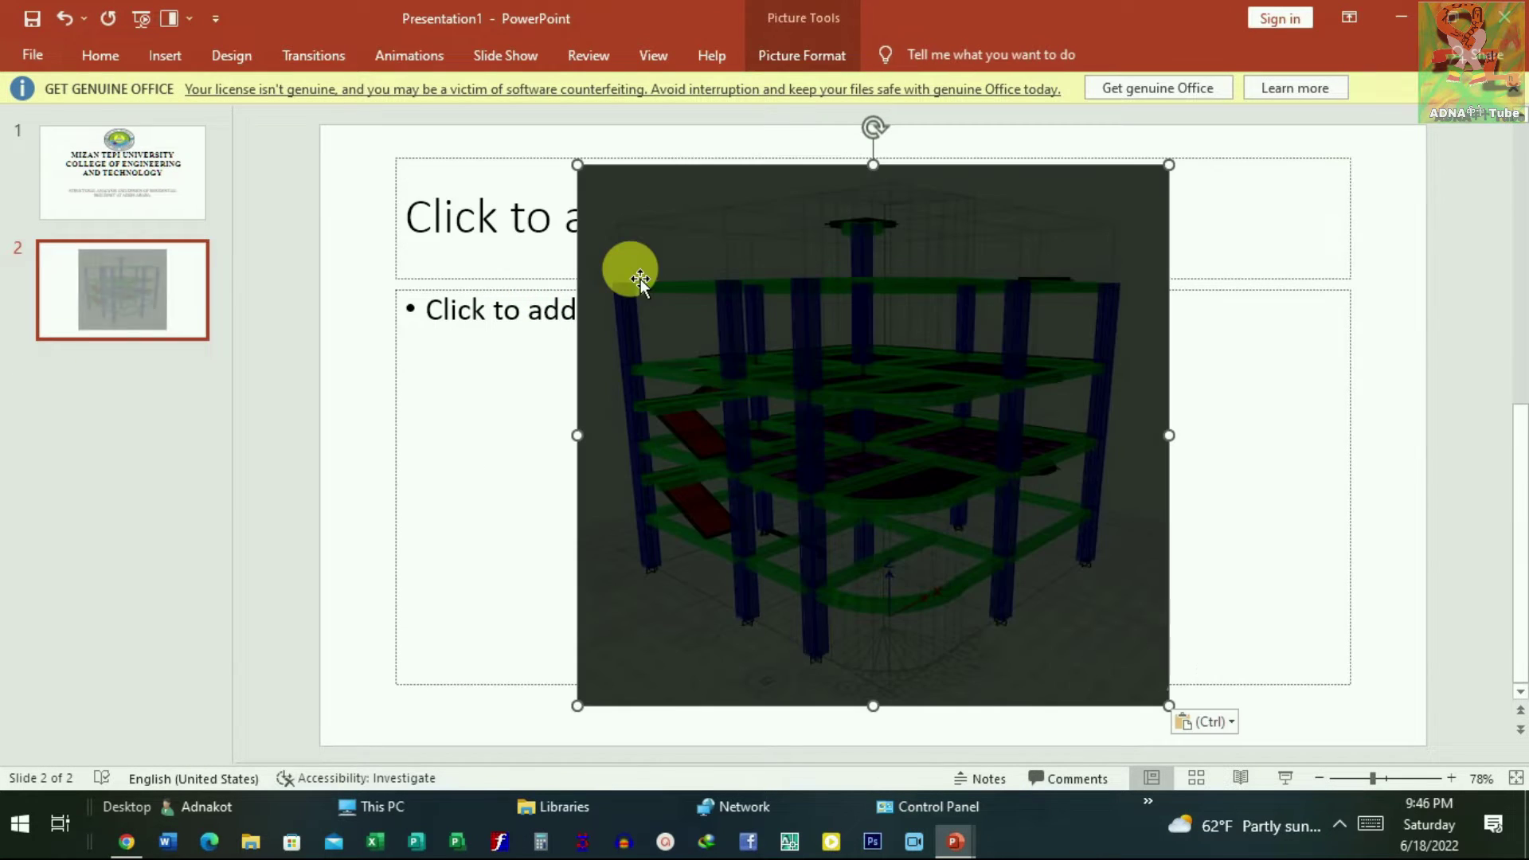
left_click(470, 297)
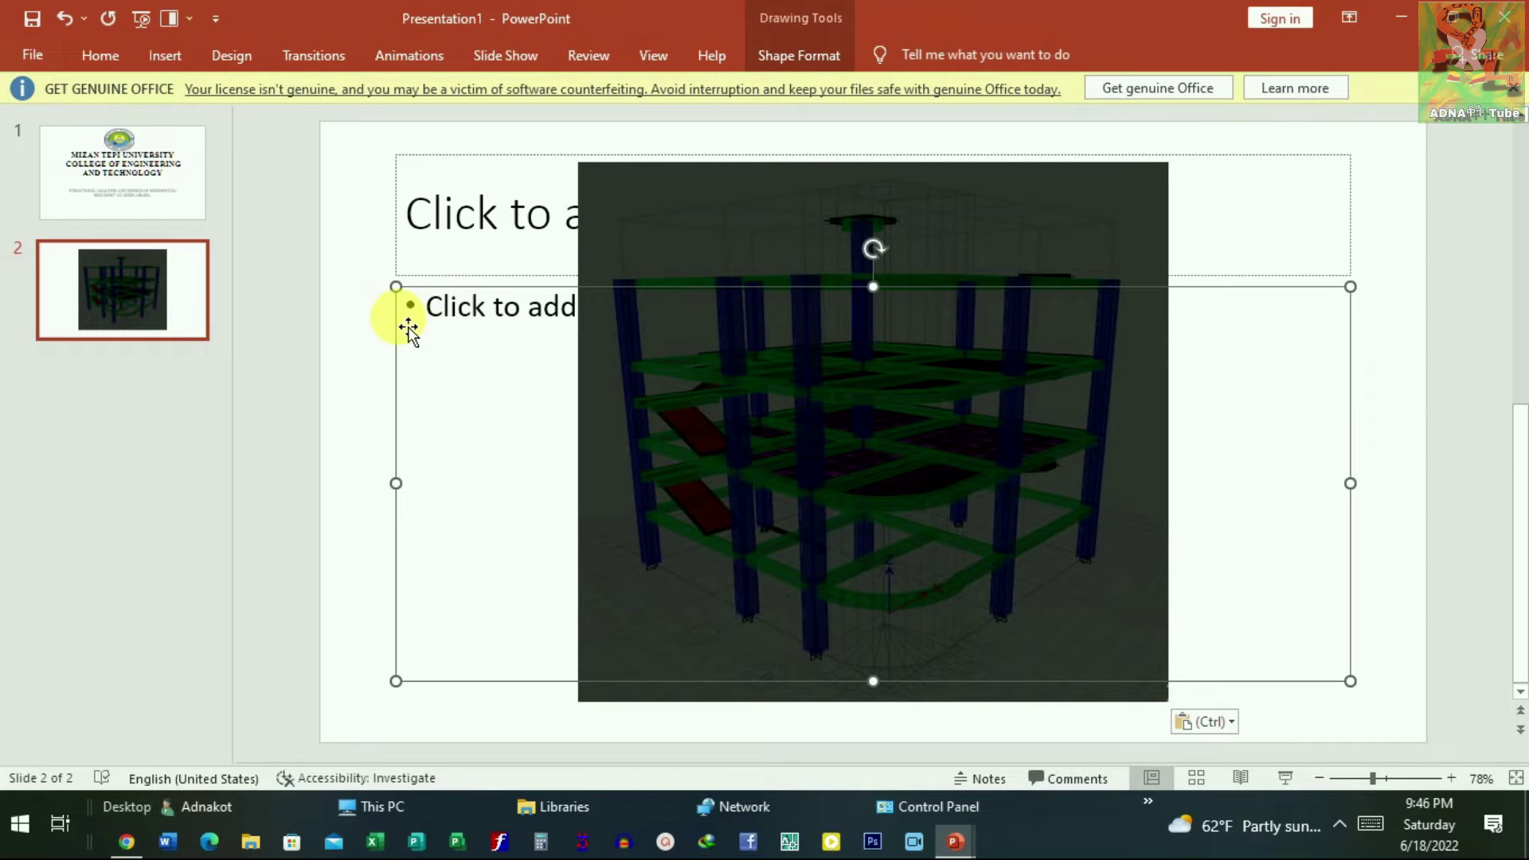
key("Delete")
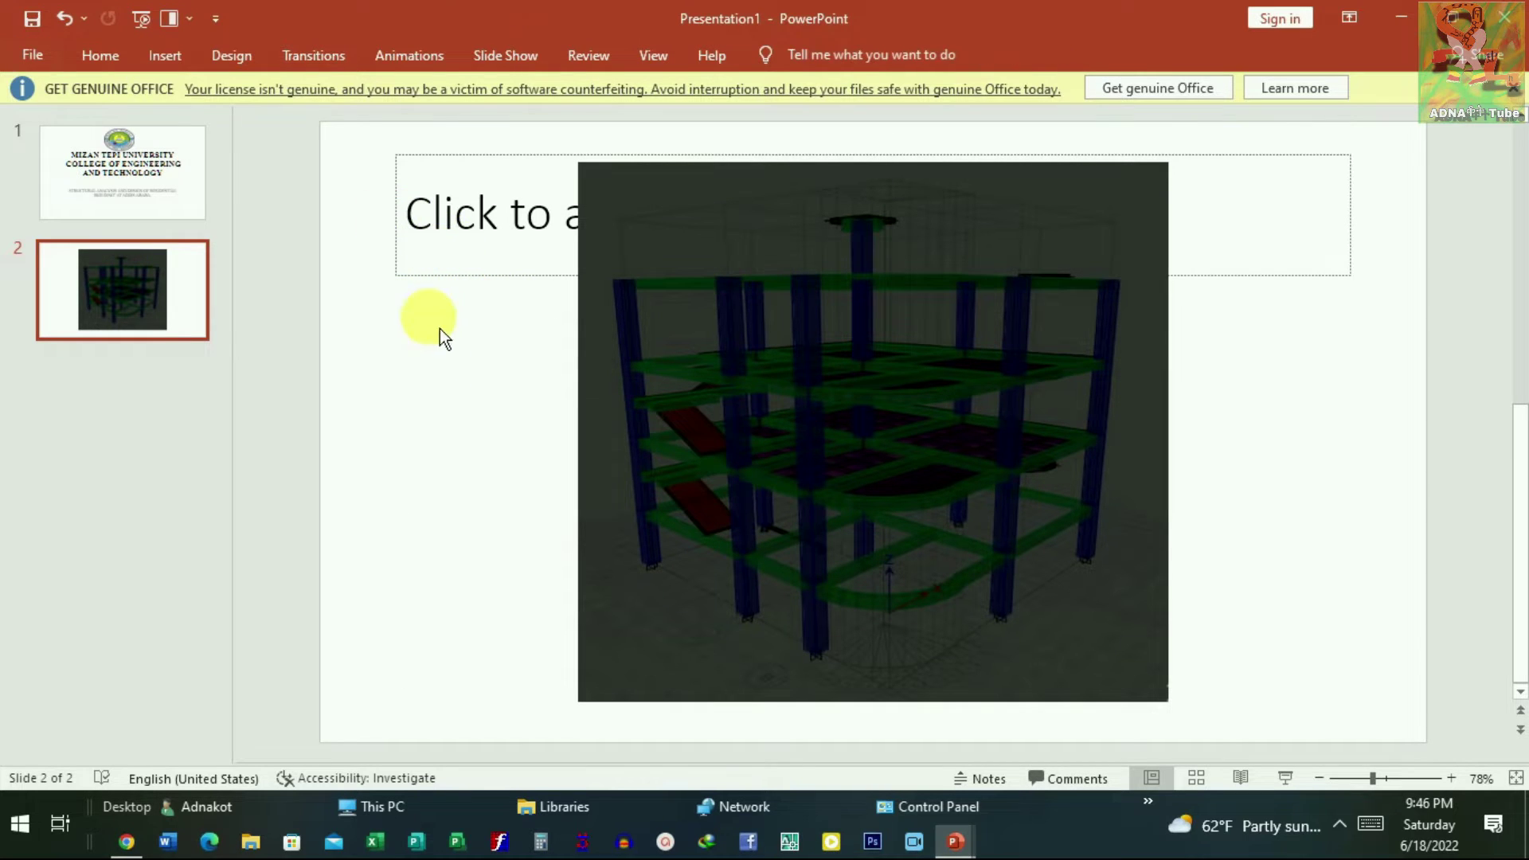
left_click(442, 237)
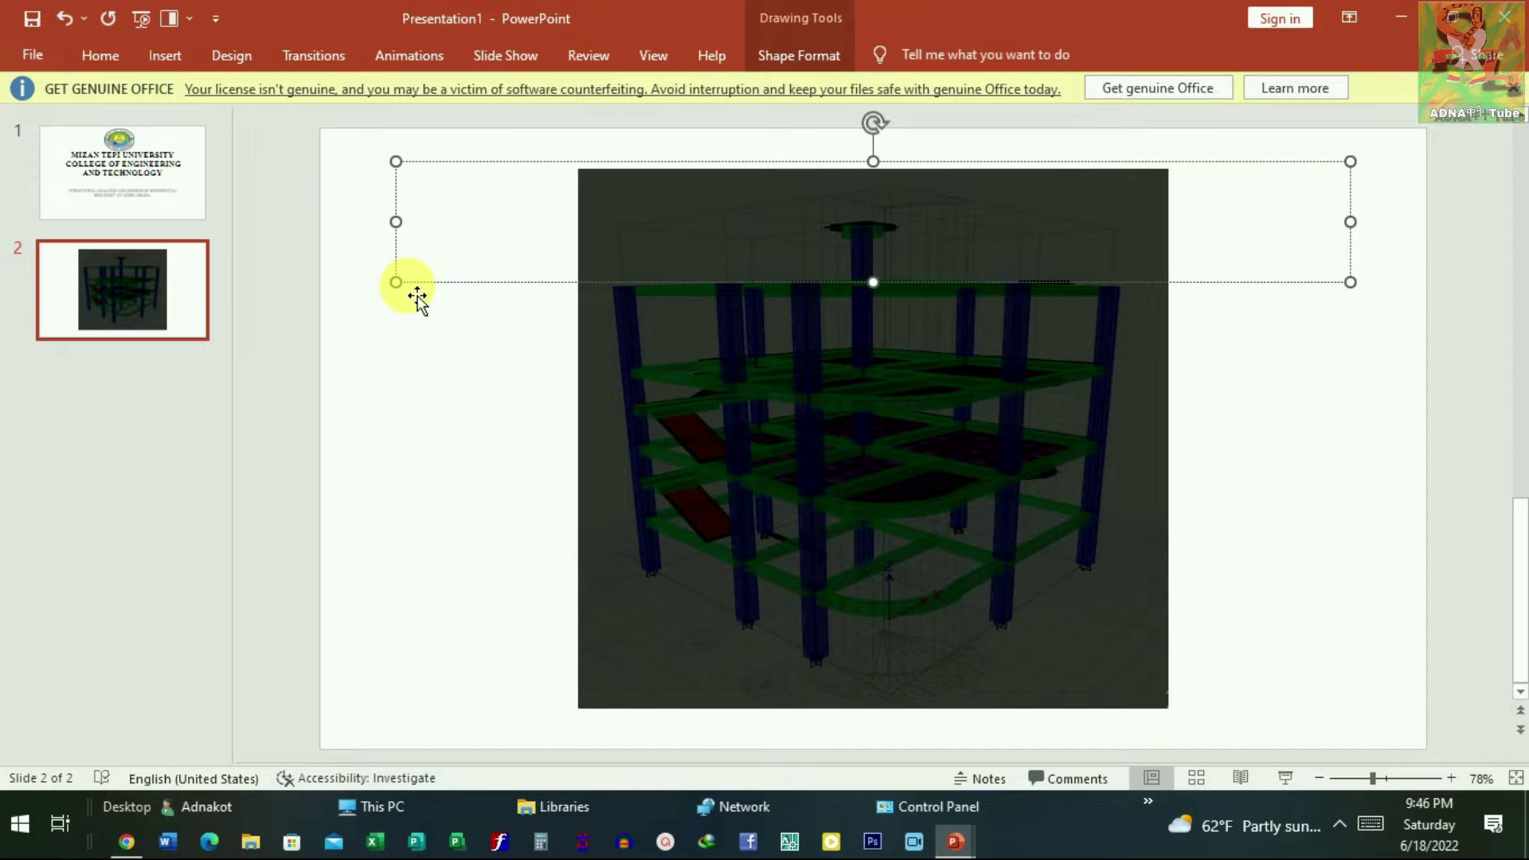
key("Delete")
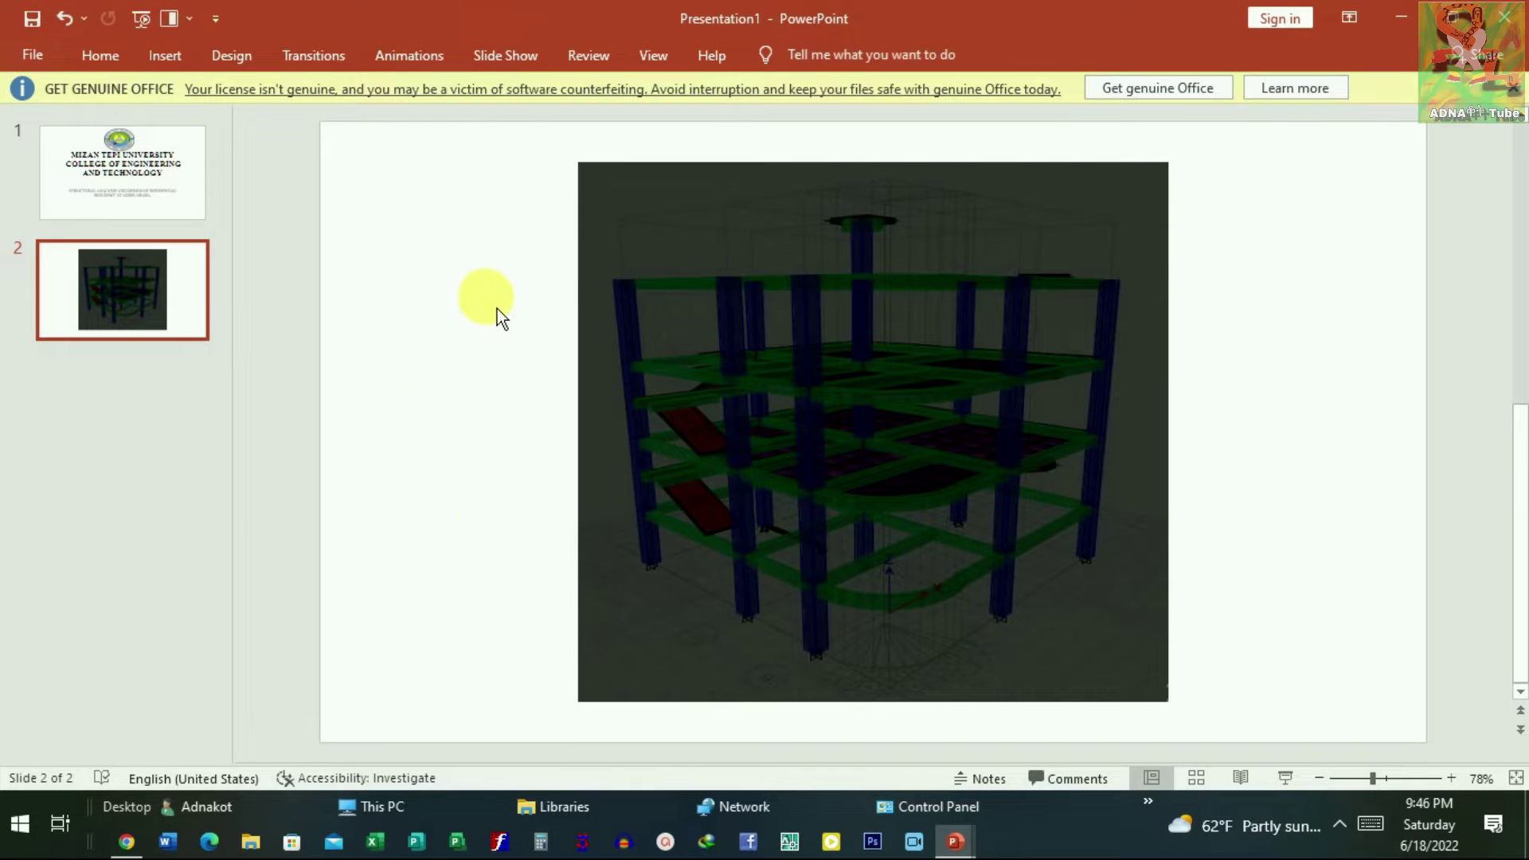
Step: Reposition the building picture on slide 2 and add a blank slide 3 after it
mouse_move(886, 291)
left_mouse_down()
mouse_move(846, 332)
mouse_move(879, 317)
mouse_move(918, 351)
left_mouse_up()
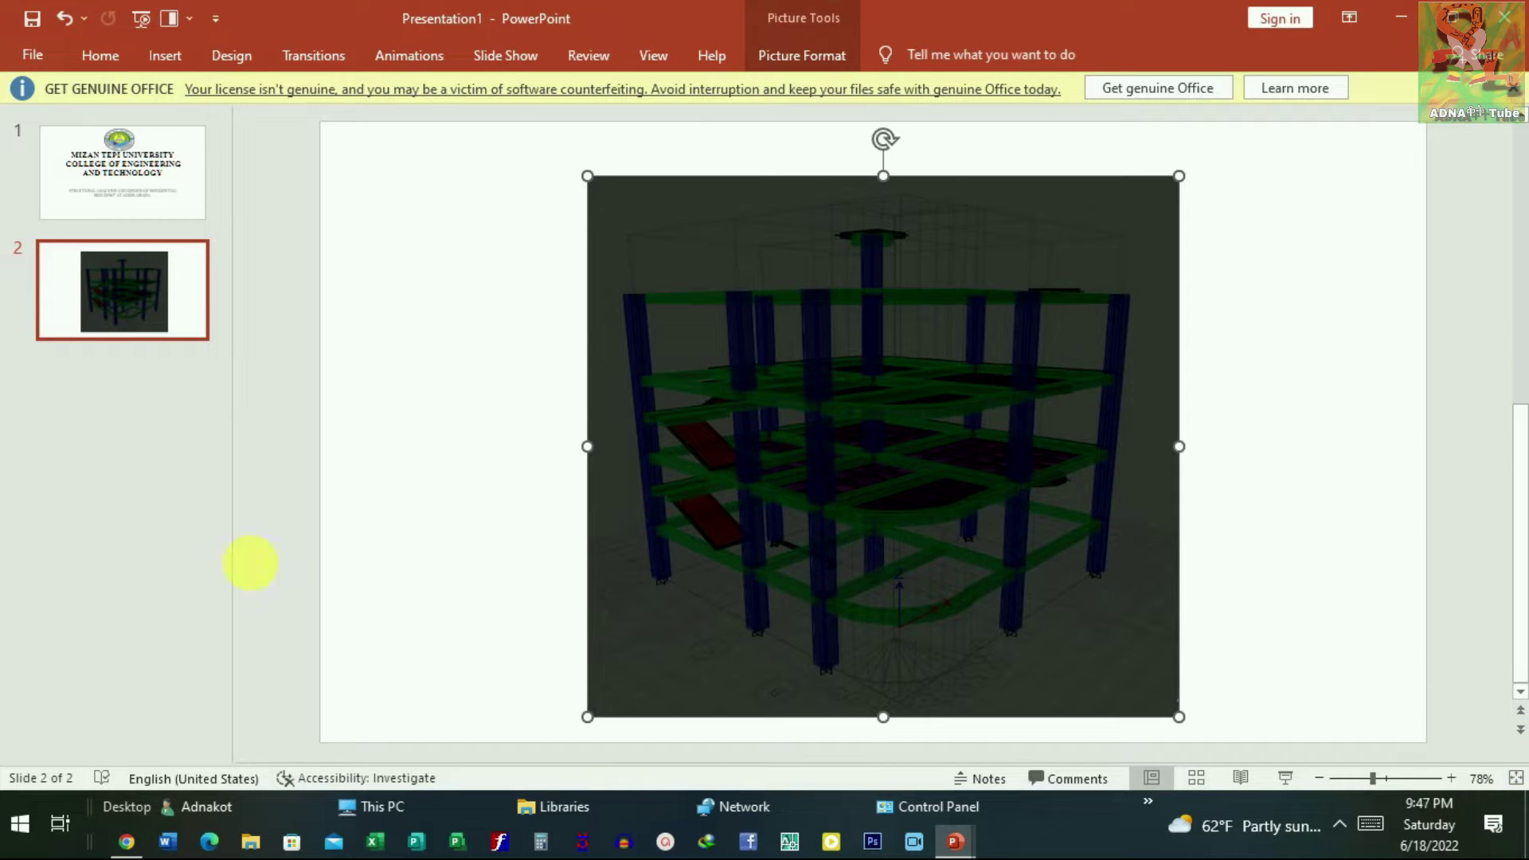
left_click(160, 323)
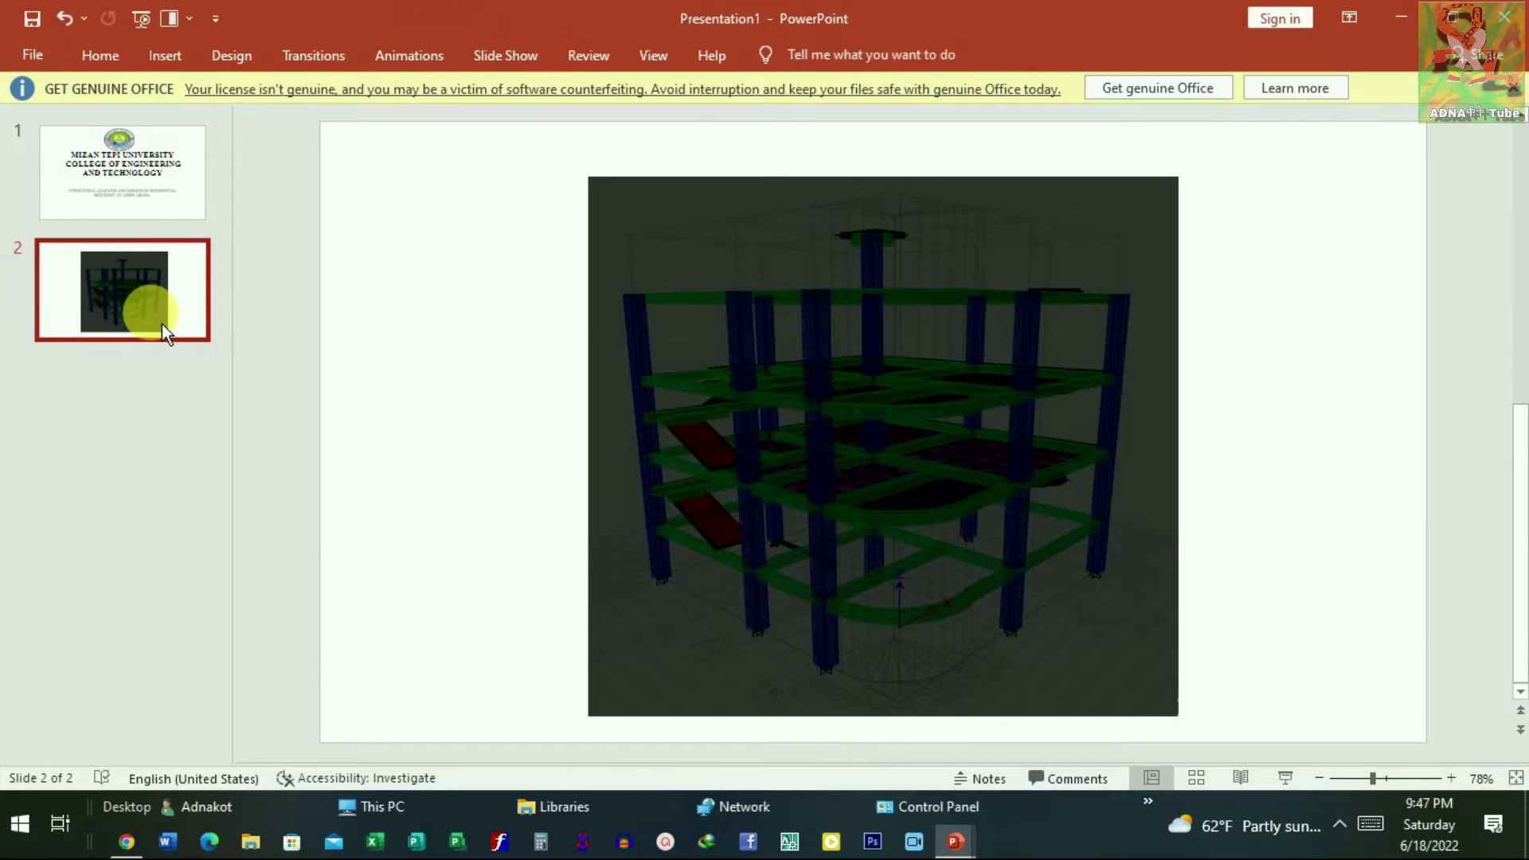
key("Return")
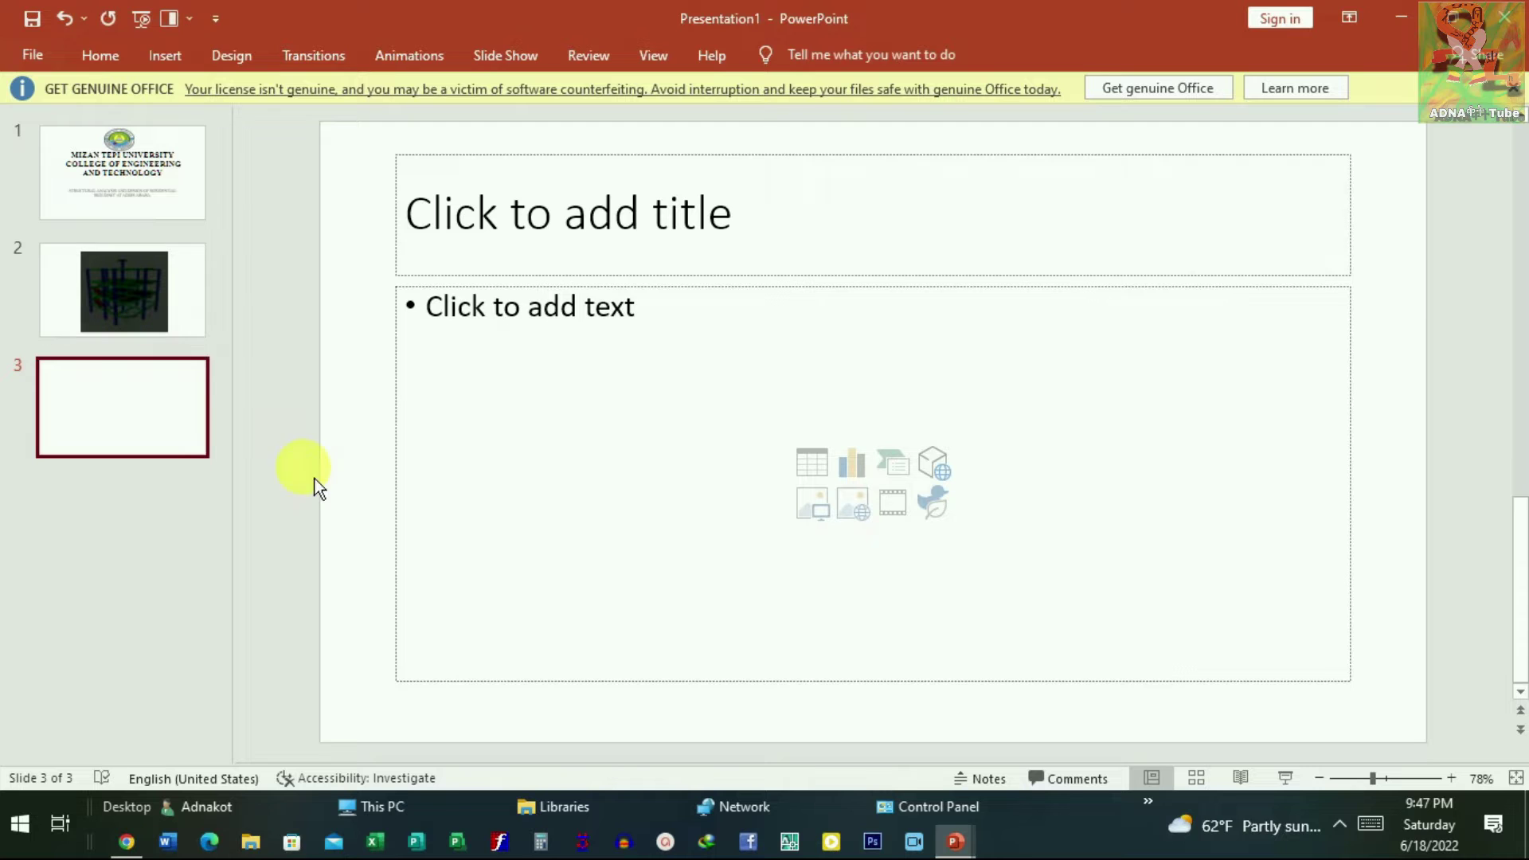
mouse_move(954, 843)
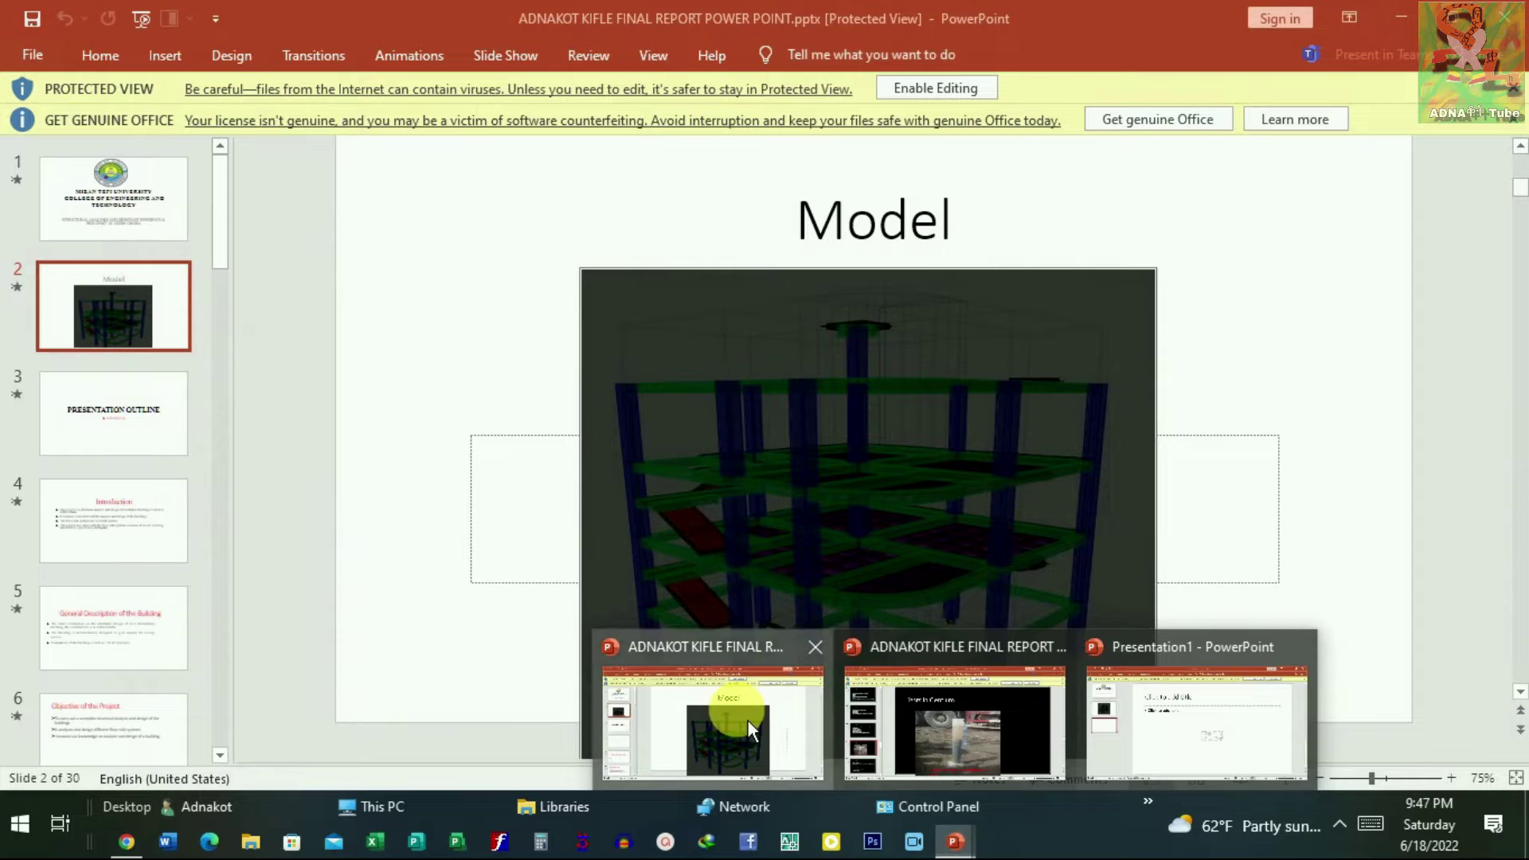
left_click(748, 720)
scroll(740, 442, "down", 2)
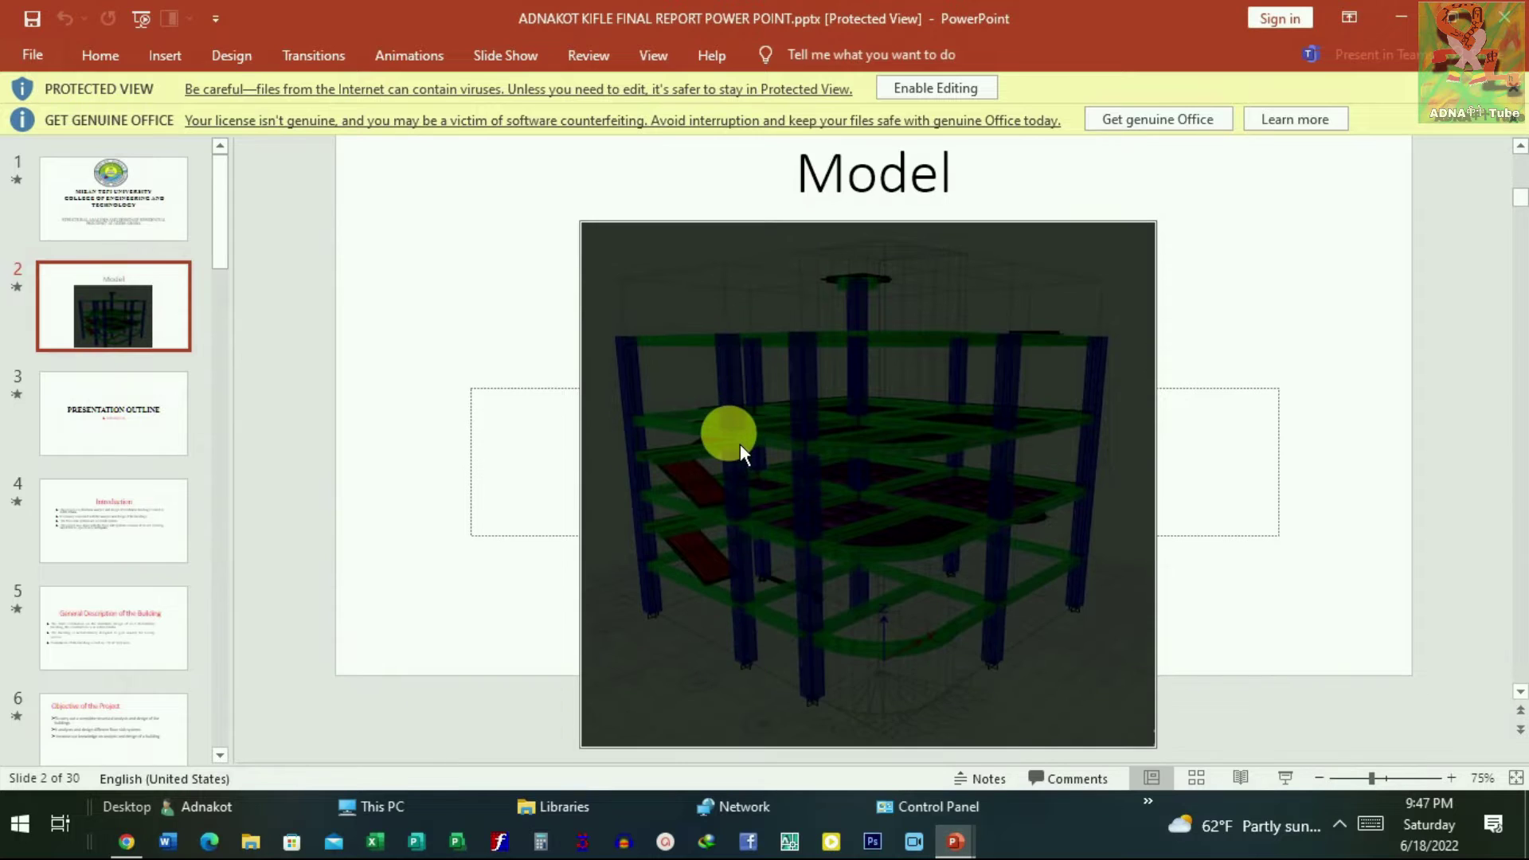
scroll(739, 443, "down", 3)
scroll(745, 454, "up", 4)
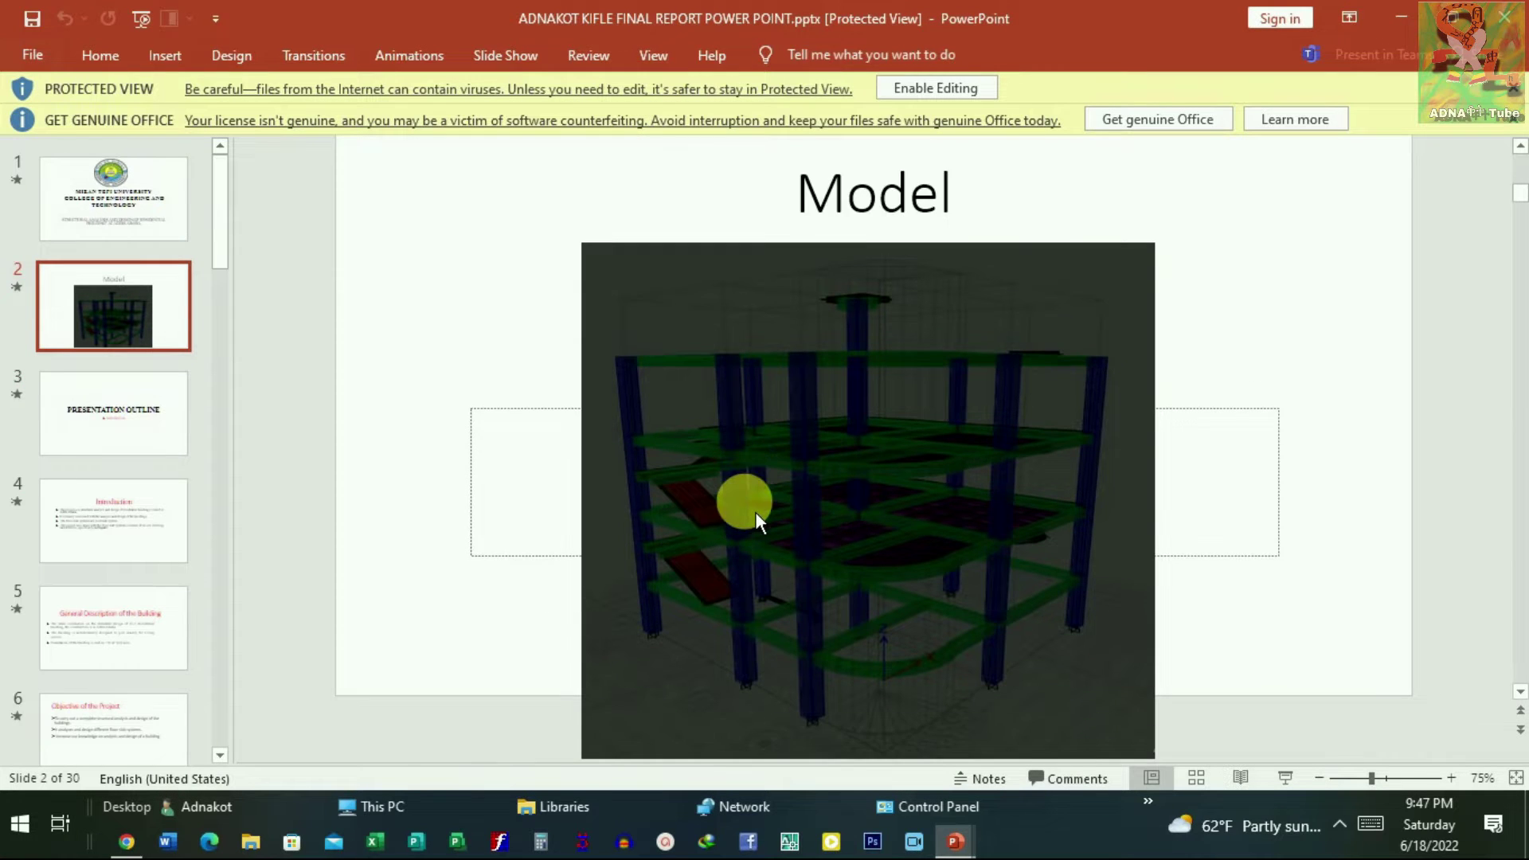
scroll(756, 519, "down", 1)
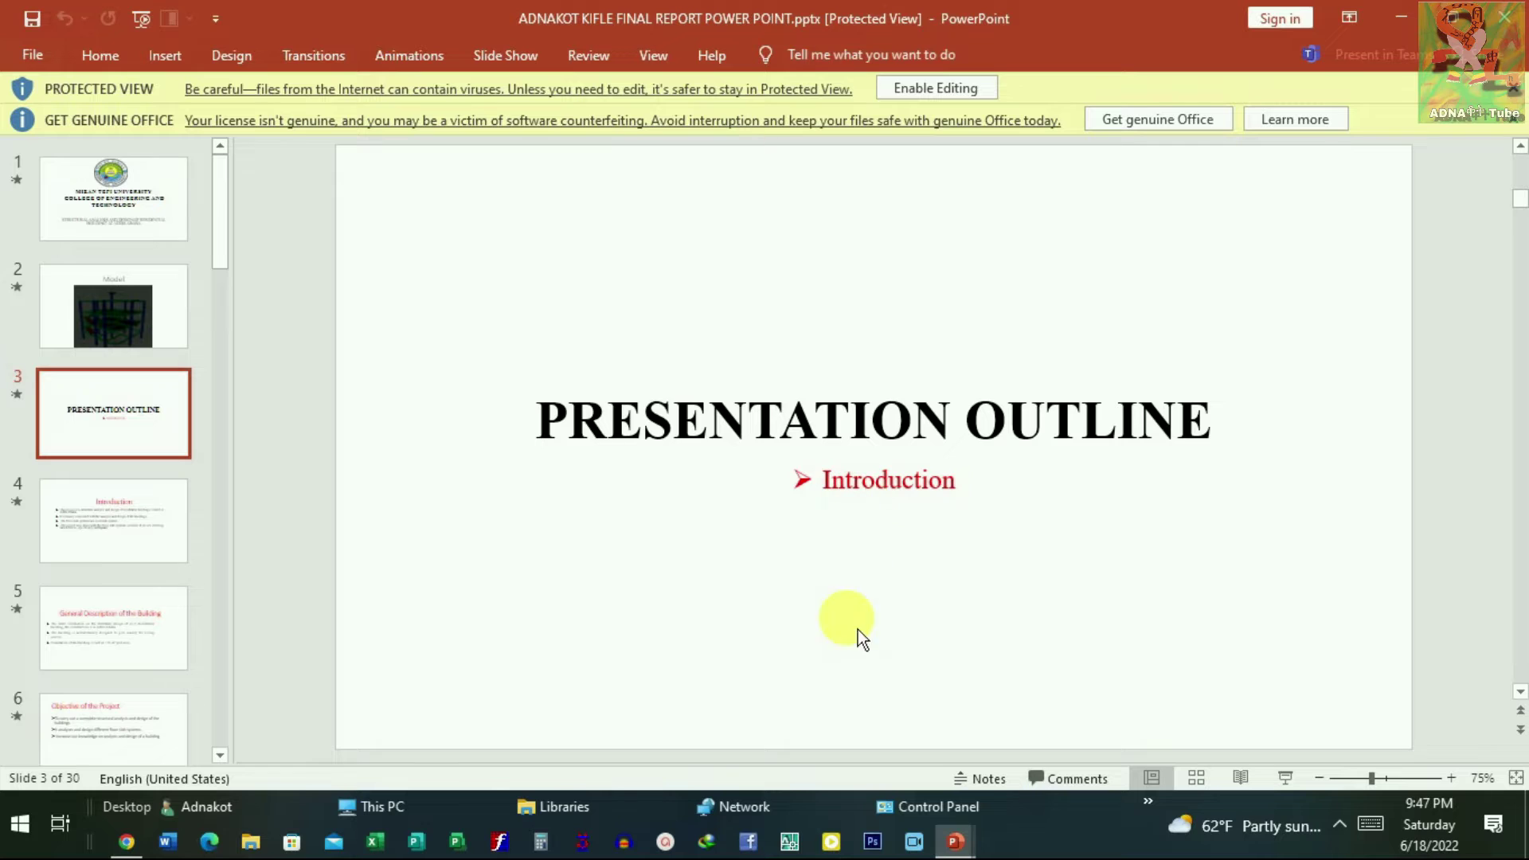
left_click(780, 424)
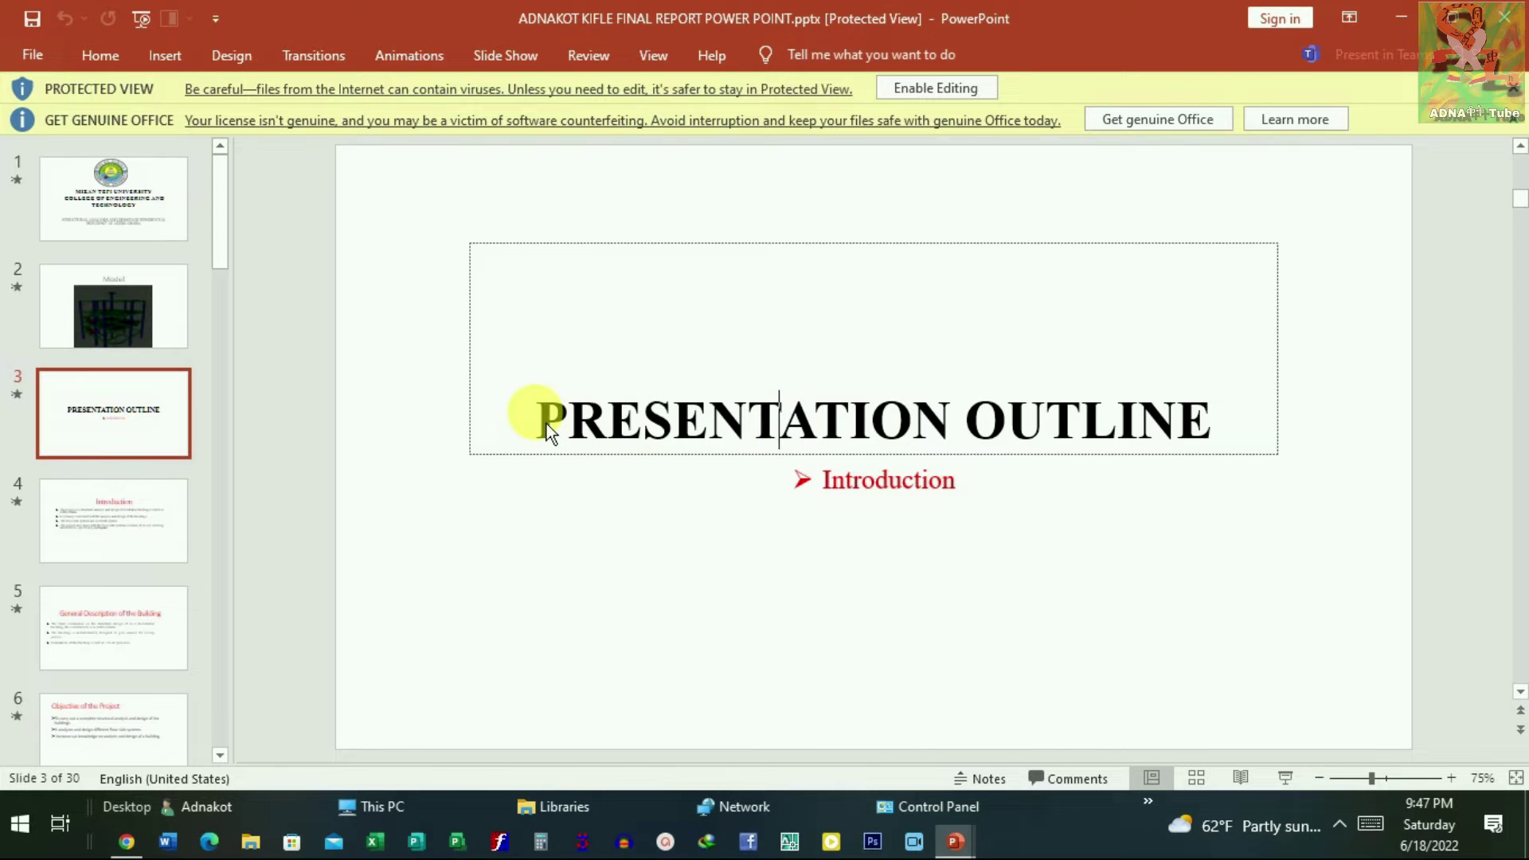
left_click_drag(538, 423, 1274, 430)
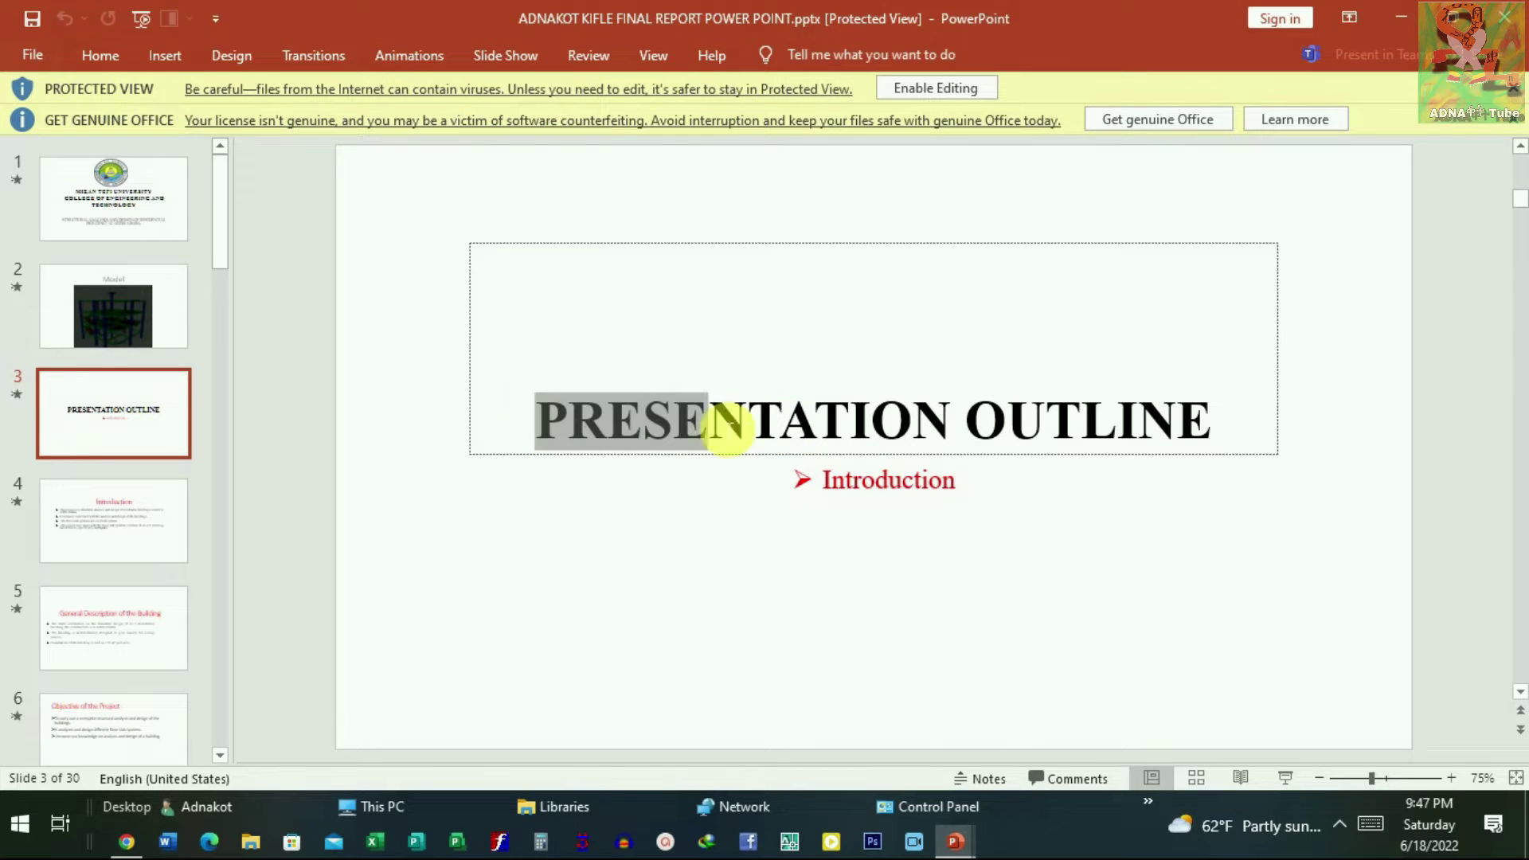
right_click(1026, 420)
left_click(1107, 347)
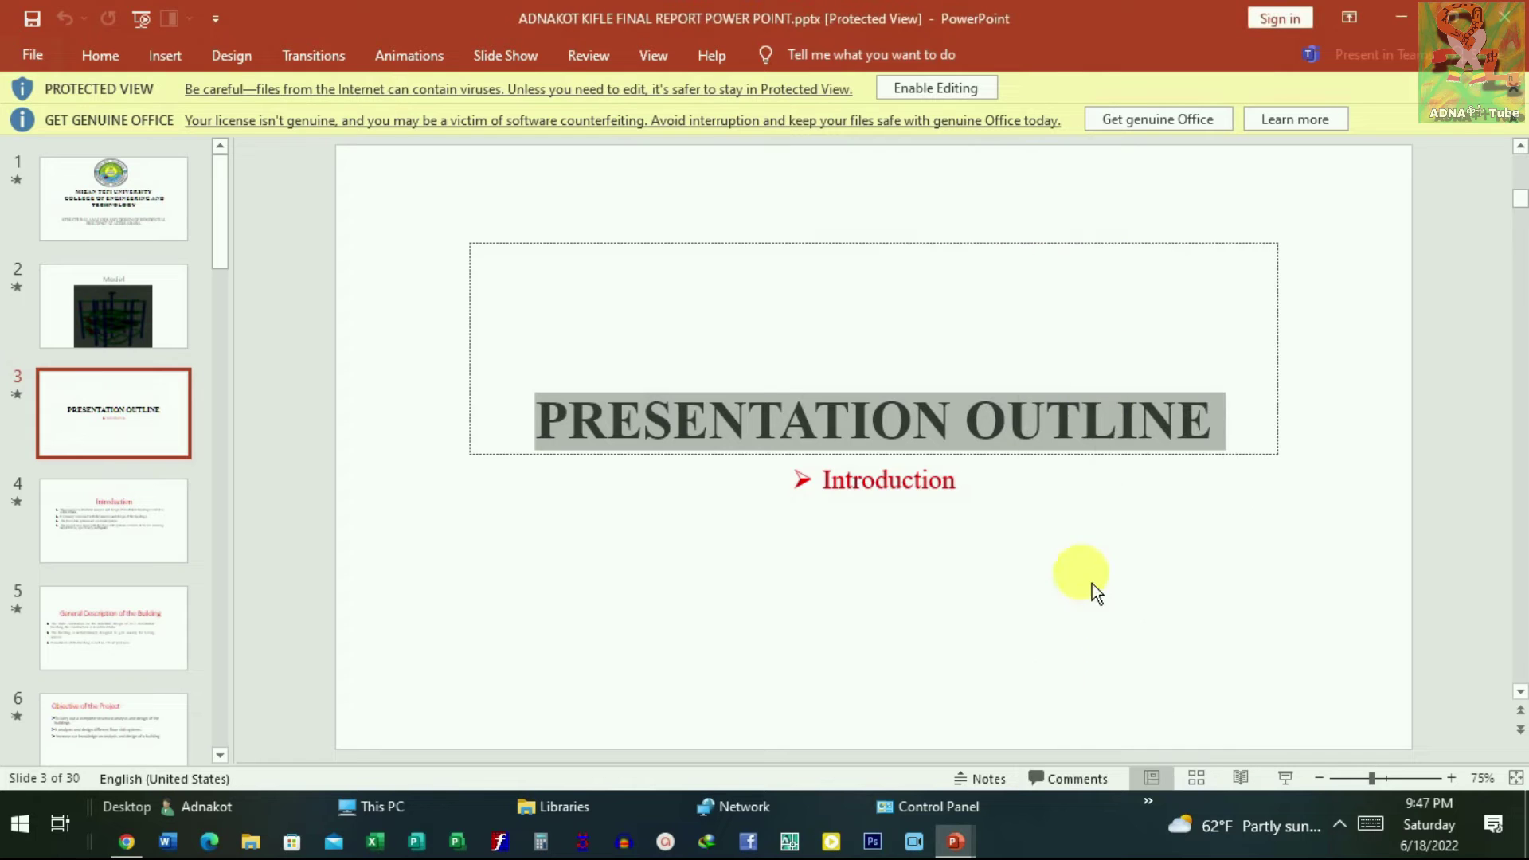
mouse_move(954, 843)
left_click(1233, 768)
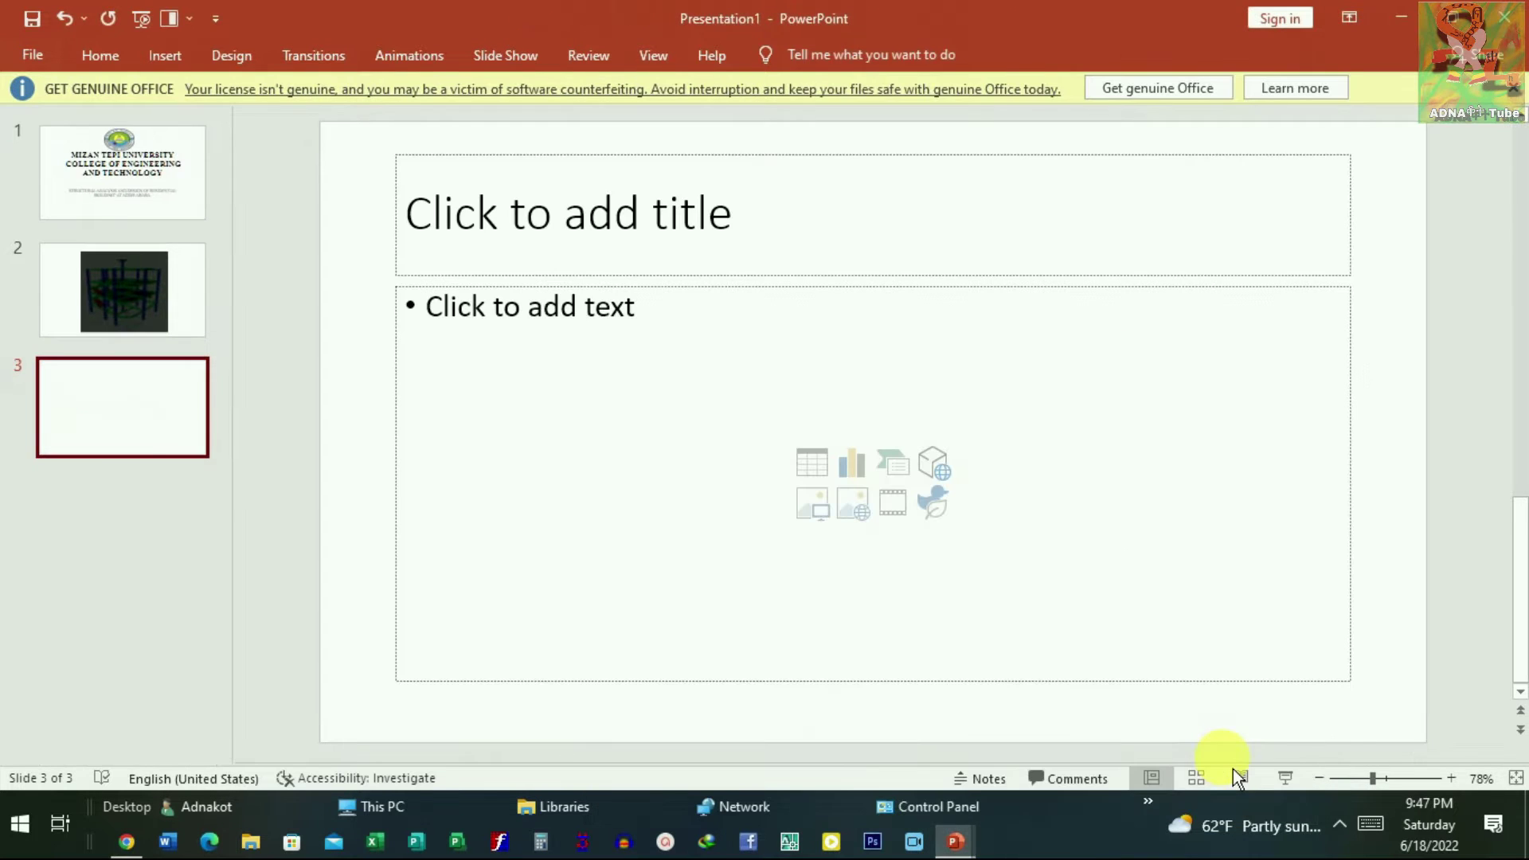
Step: Paste 'PRESENTATION OUTLINE' into slide 3's title and select it to check its bold Times New Roman font
scroll(723, 350, "up", 1)
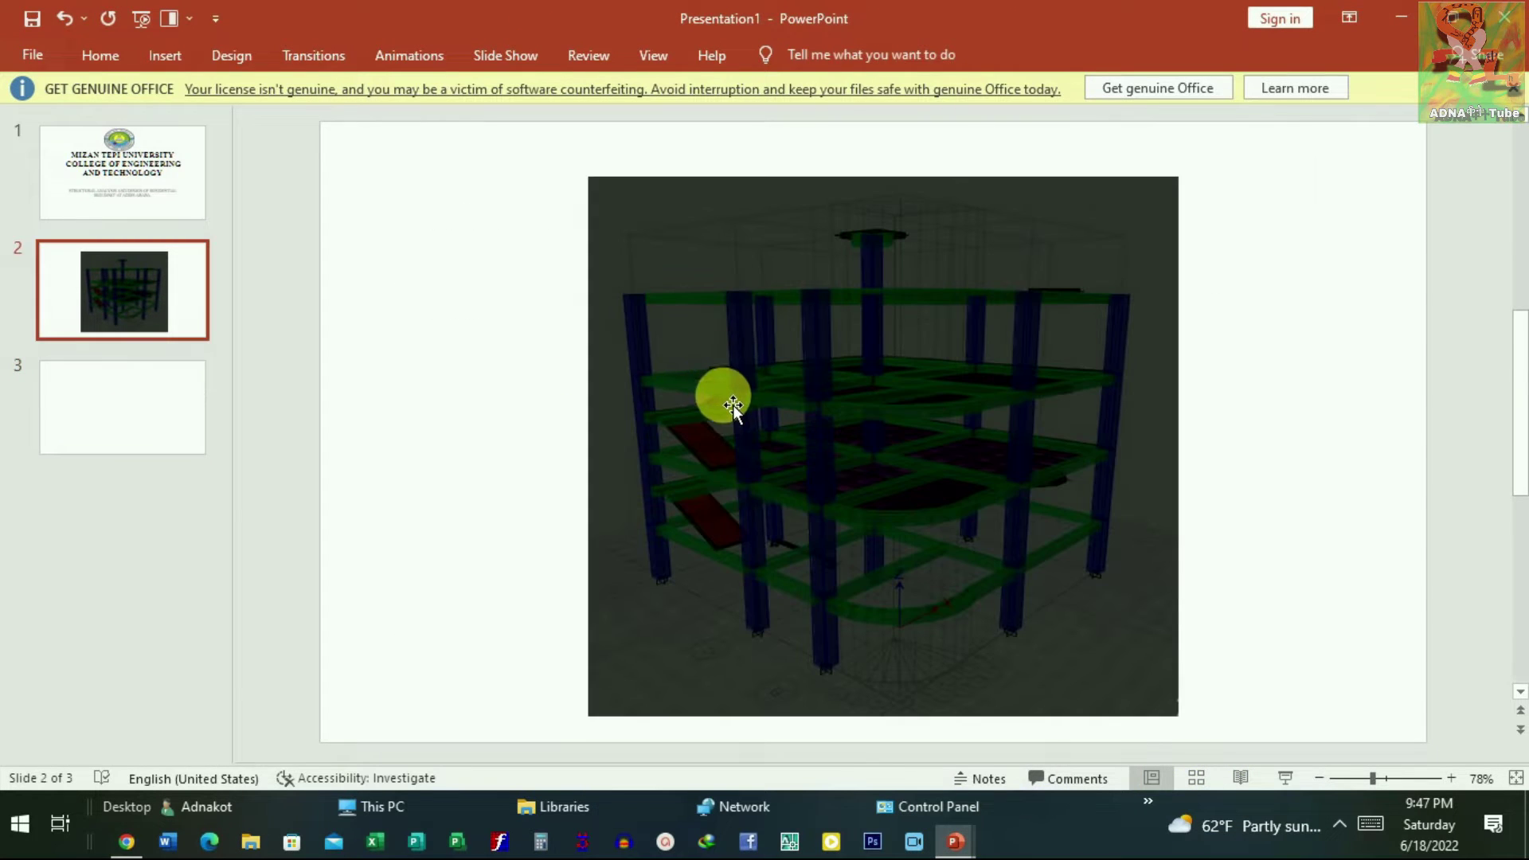
scroll(721, 395, "down", 1)
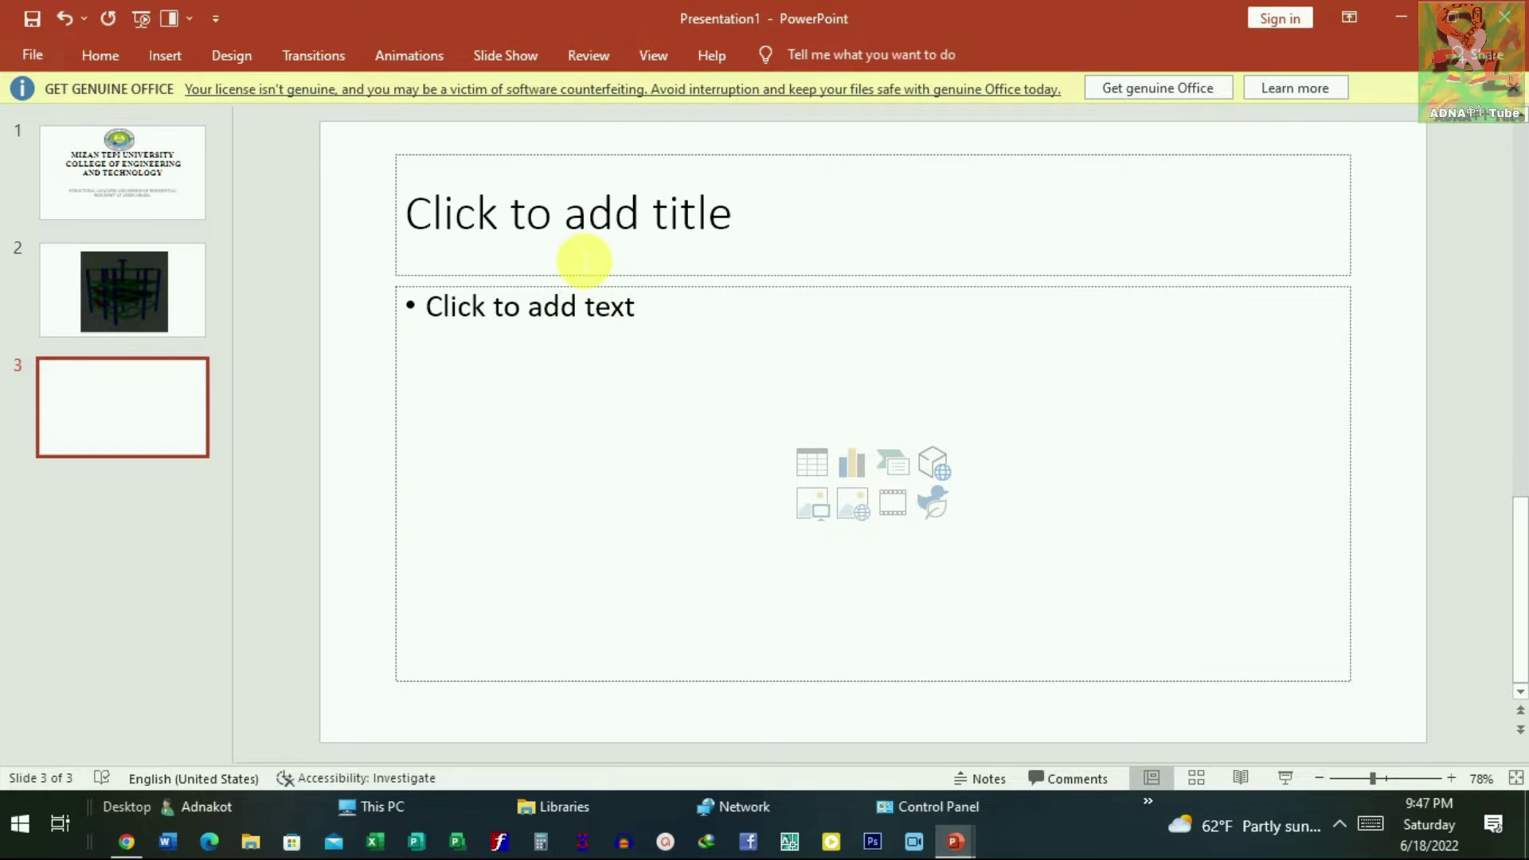
left_click(605, 259)
key("ctrl+v")
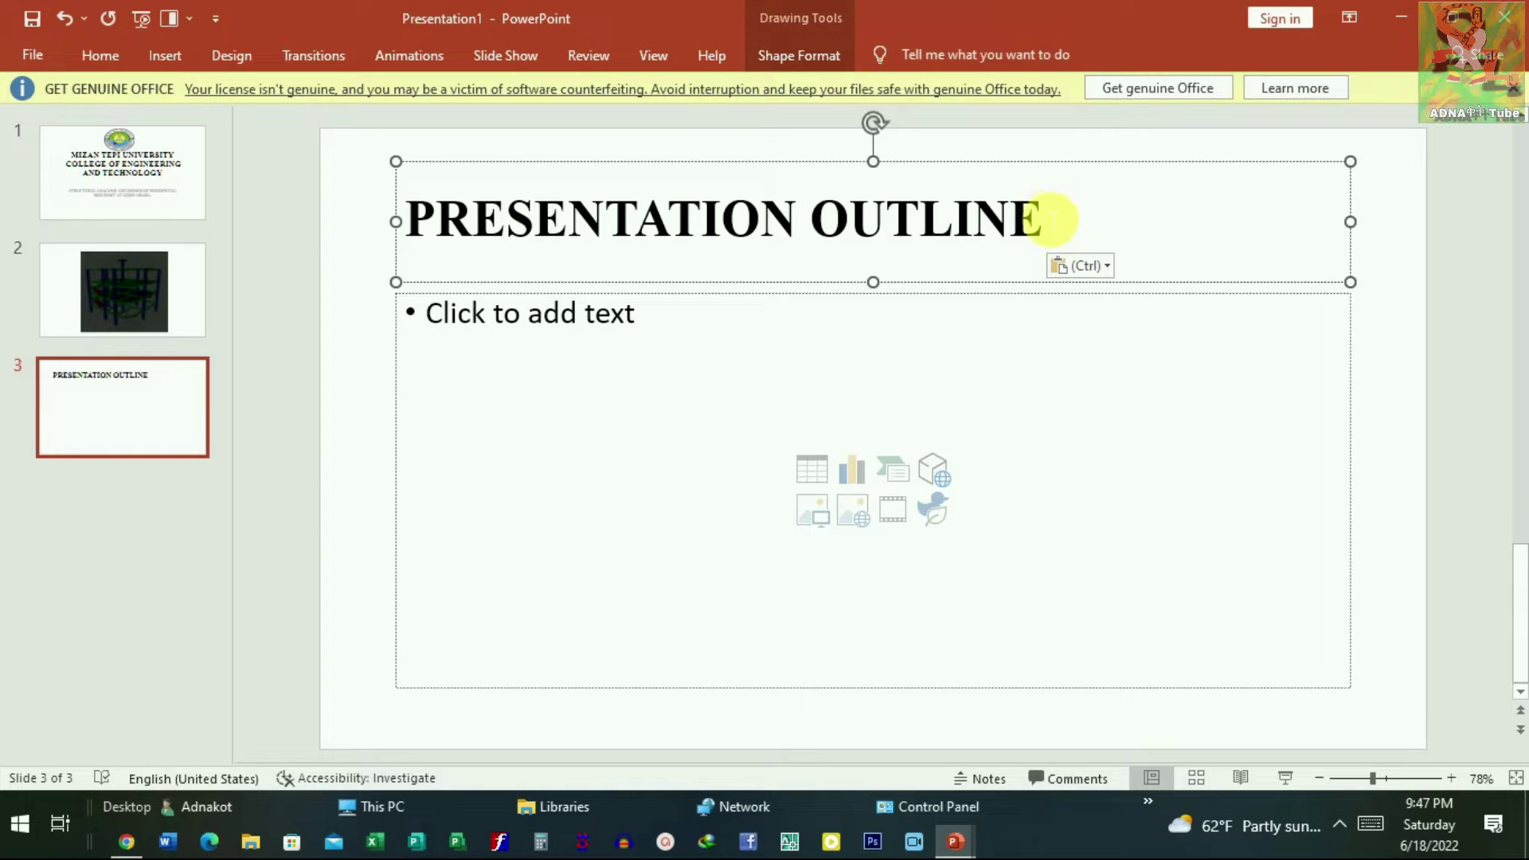
left_click_drag(1043, 215, 859, 235)
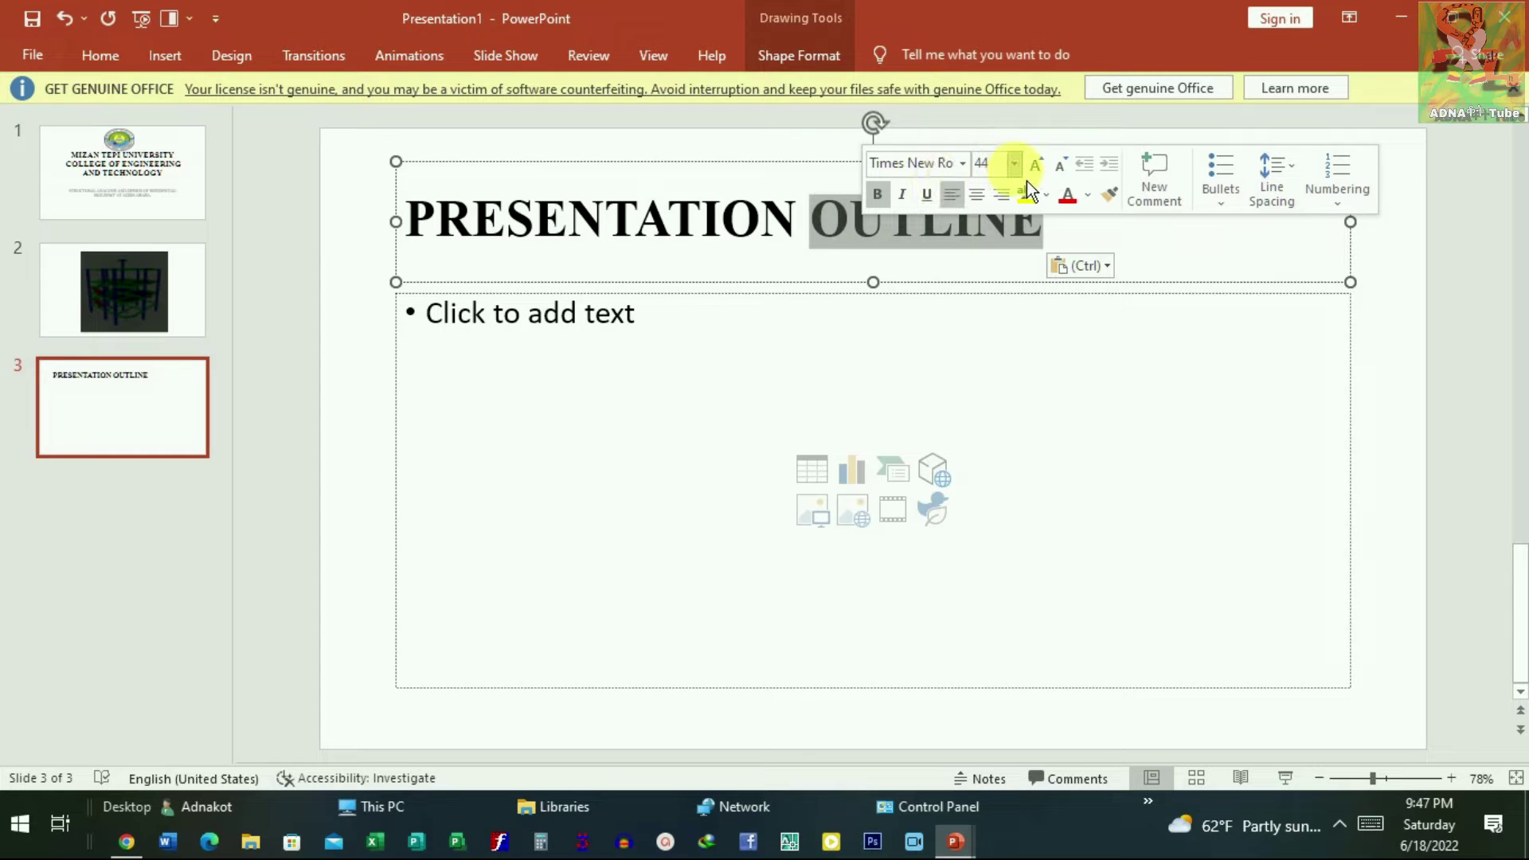
right_click(932, 239)
key("Escape")
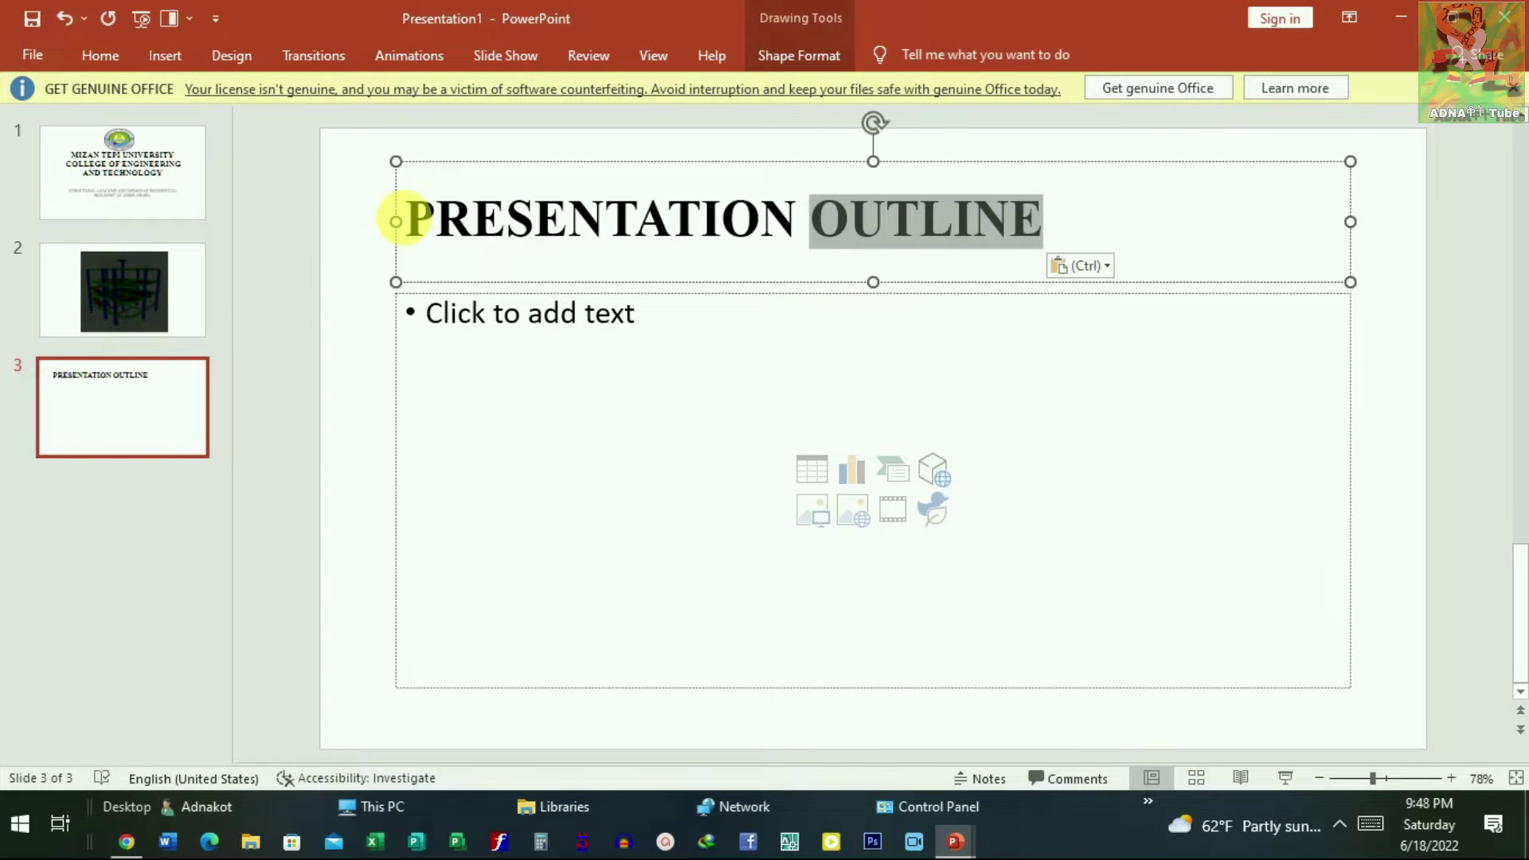
left_click_drag(404, 219, 1090, 227)
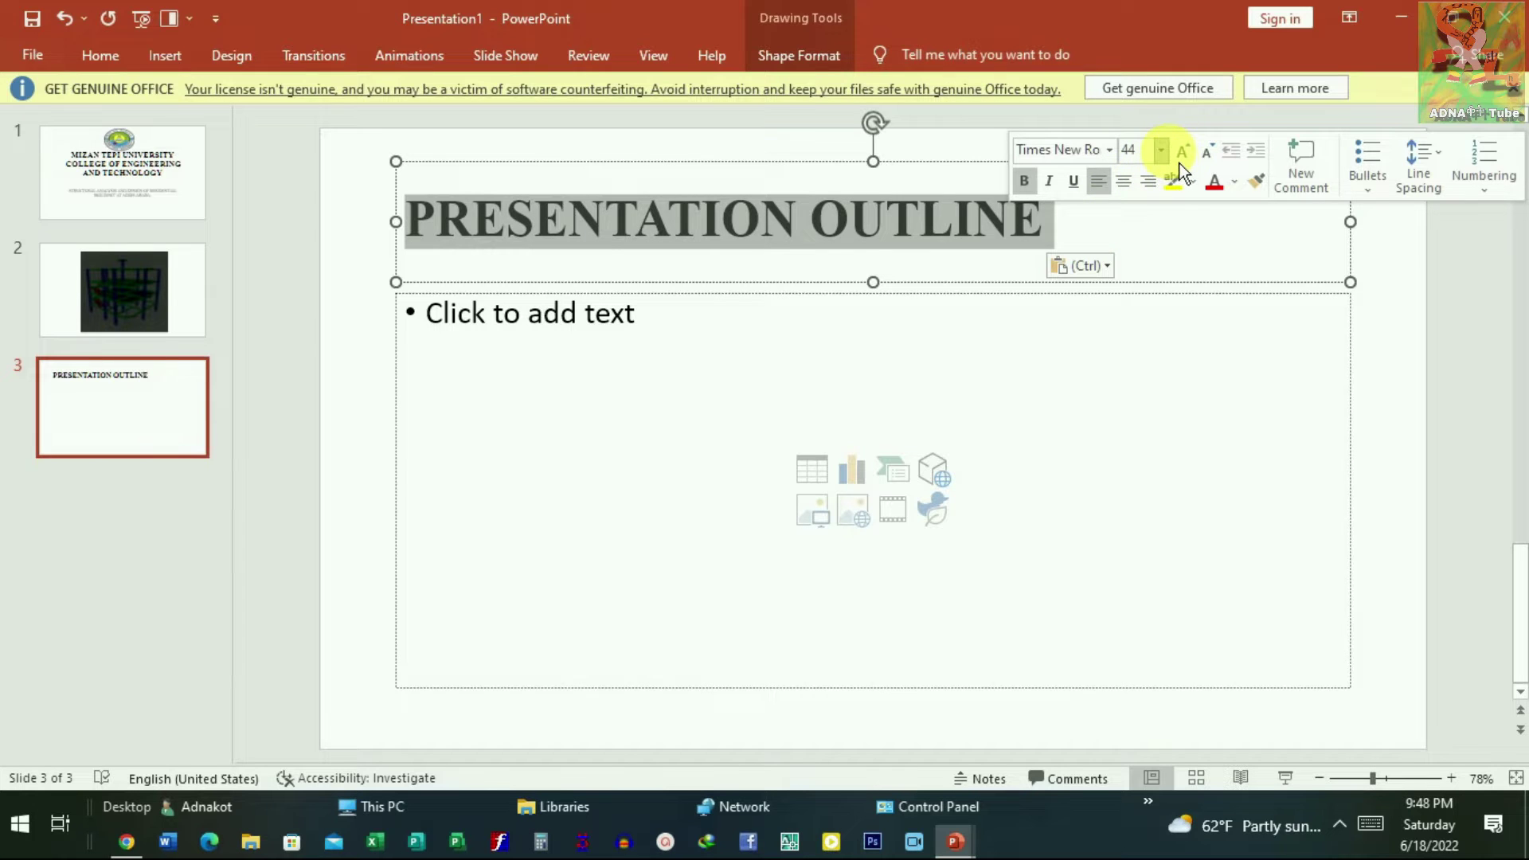
left_click(749, 368)
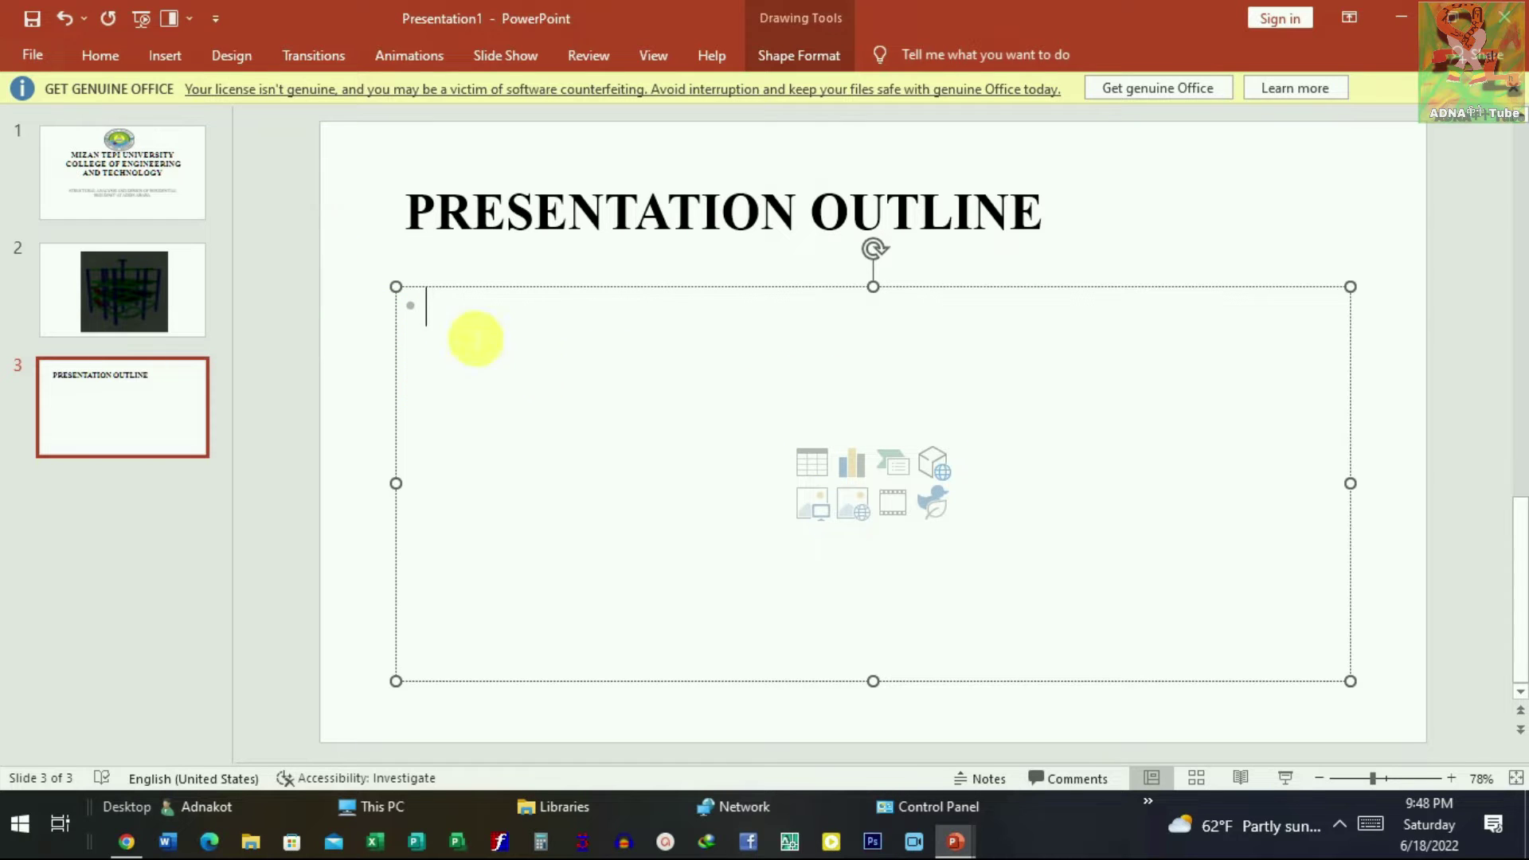
Step: Enter 'Introduction' as the first outline bullet on slide 3, with a new empty bullet below
left_click(170, 59)
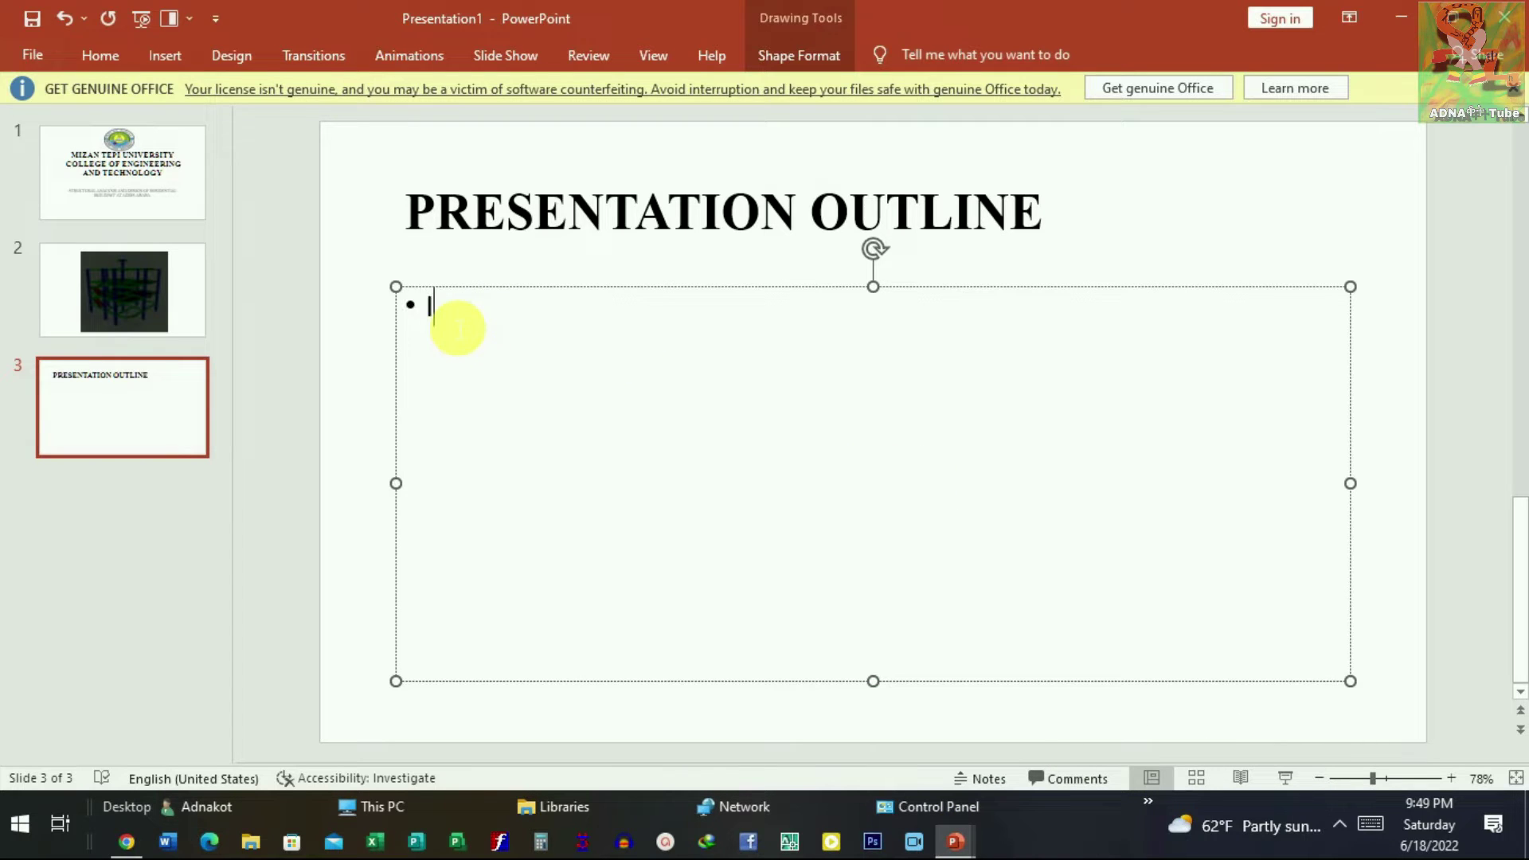
type("troductio")
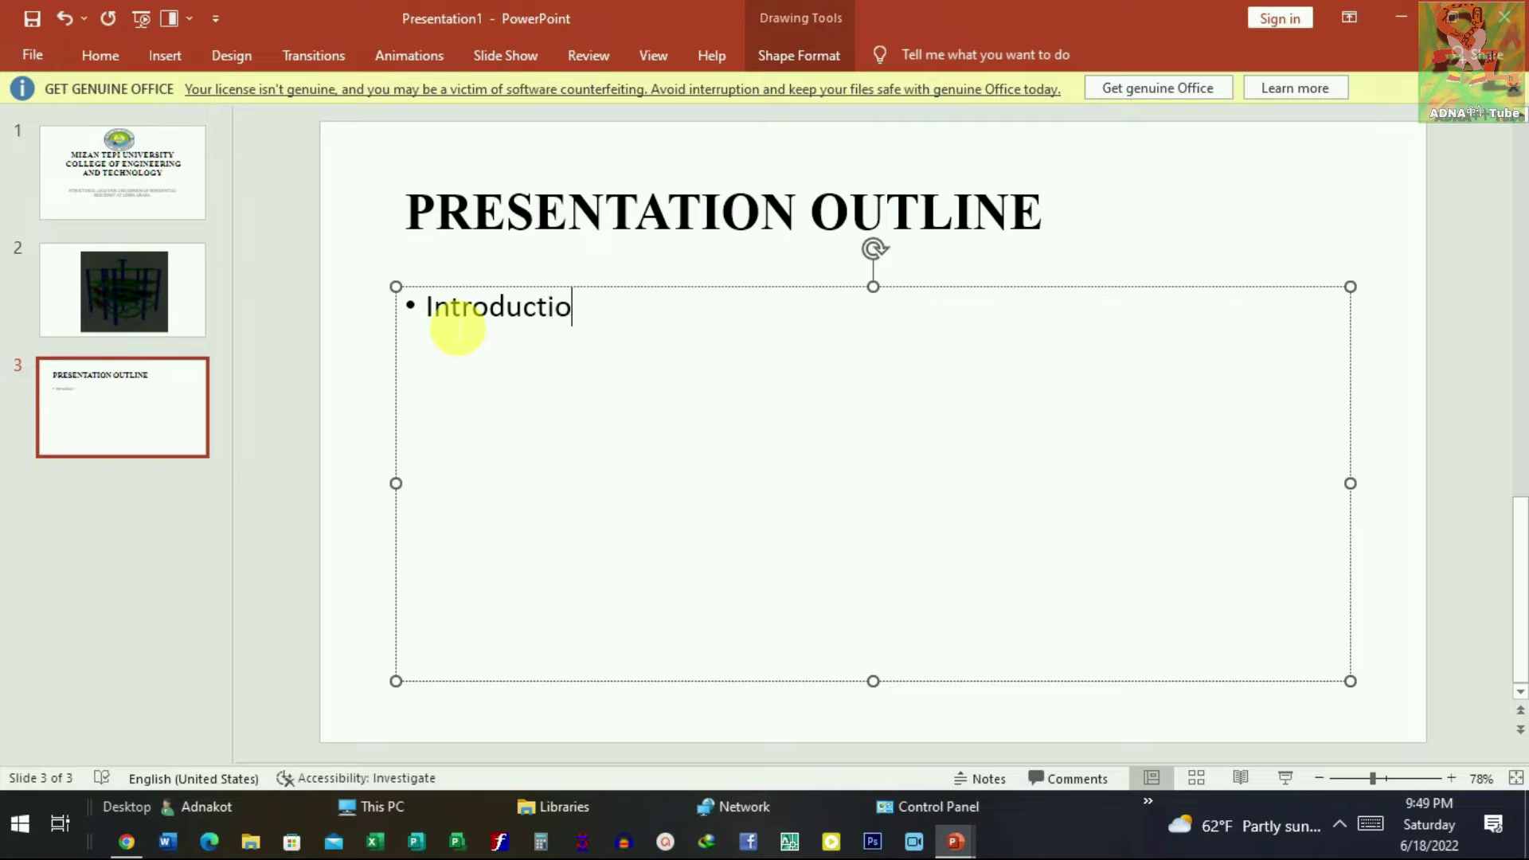
type("n")
key("Return")
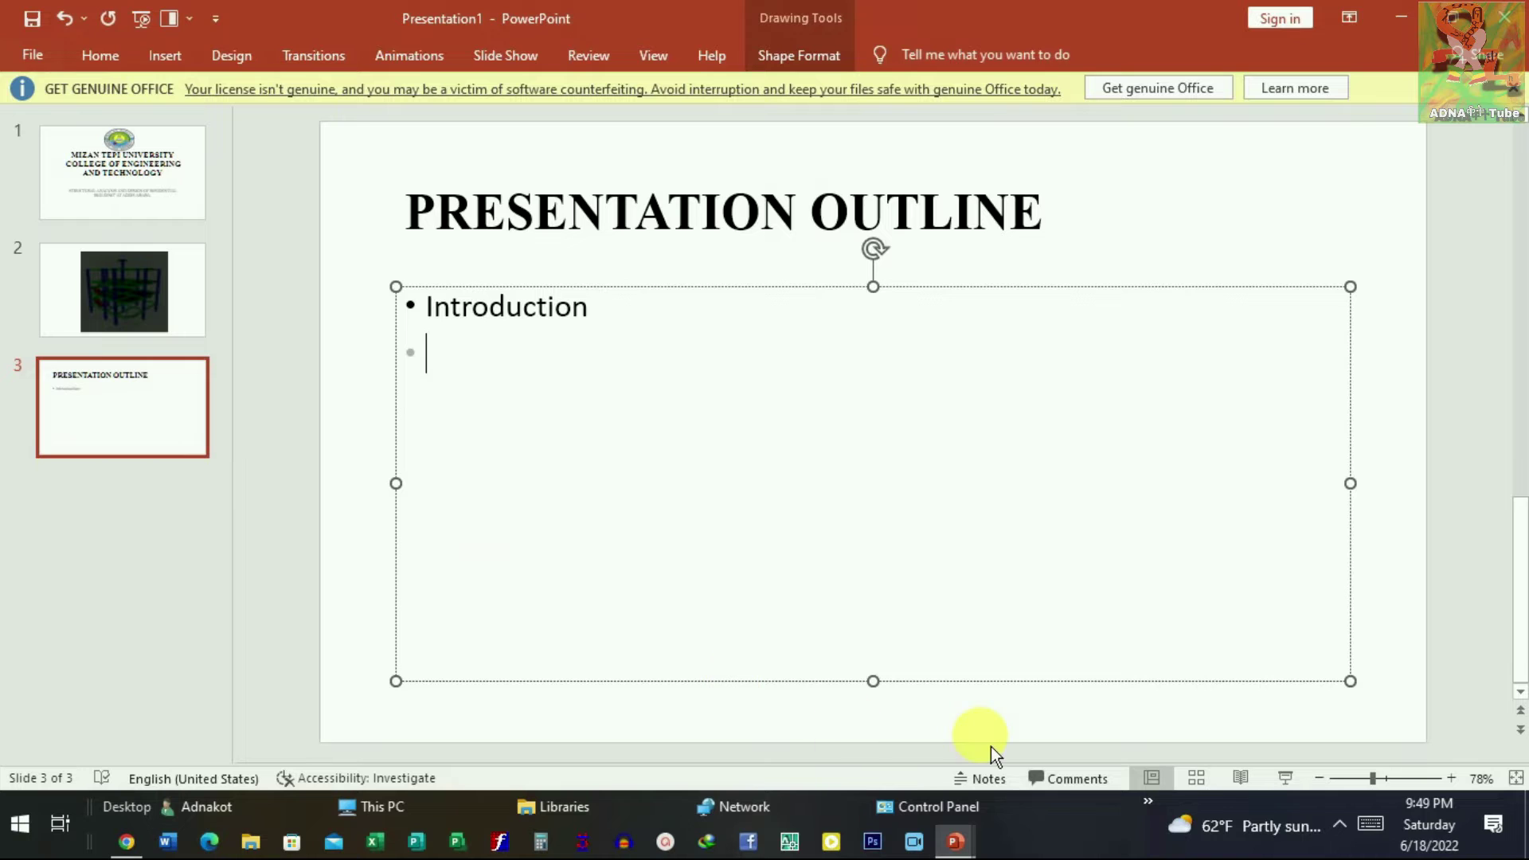
mouse_move(954, 842)
left_click(755, 779)
Step: Scroll the report deck to slide 5 and copy its 'General Description of the Building' title
scroll(880, 542, "down", 2)
scroll(880, 525, "up", 1)
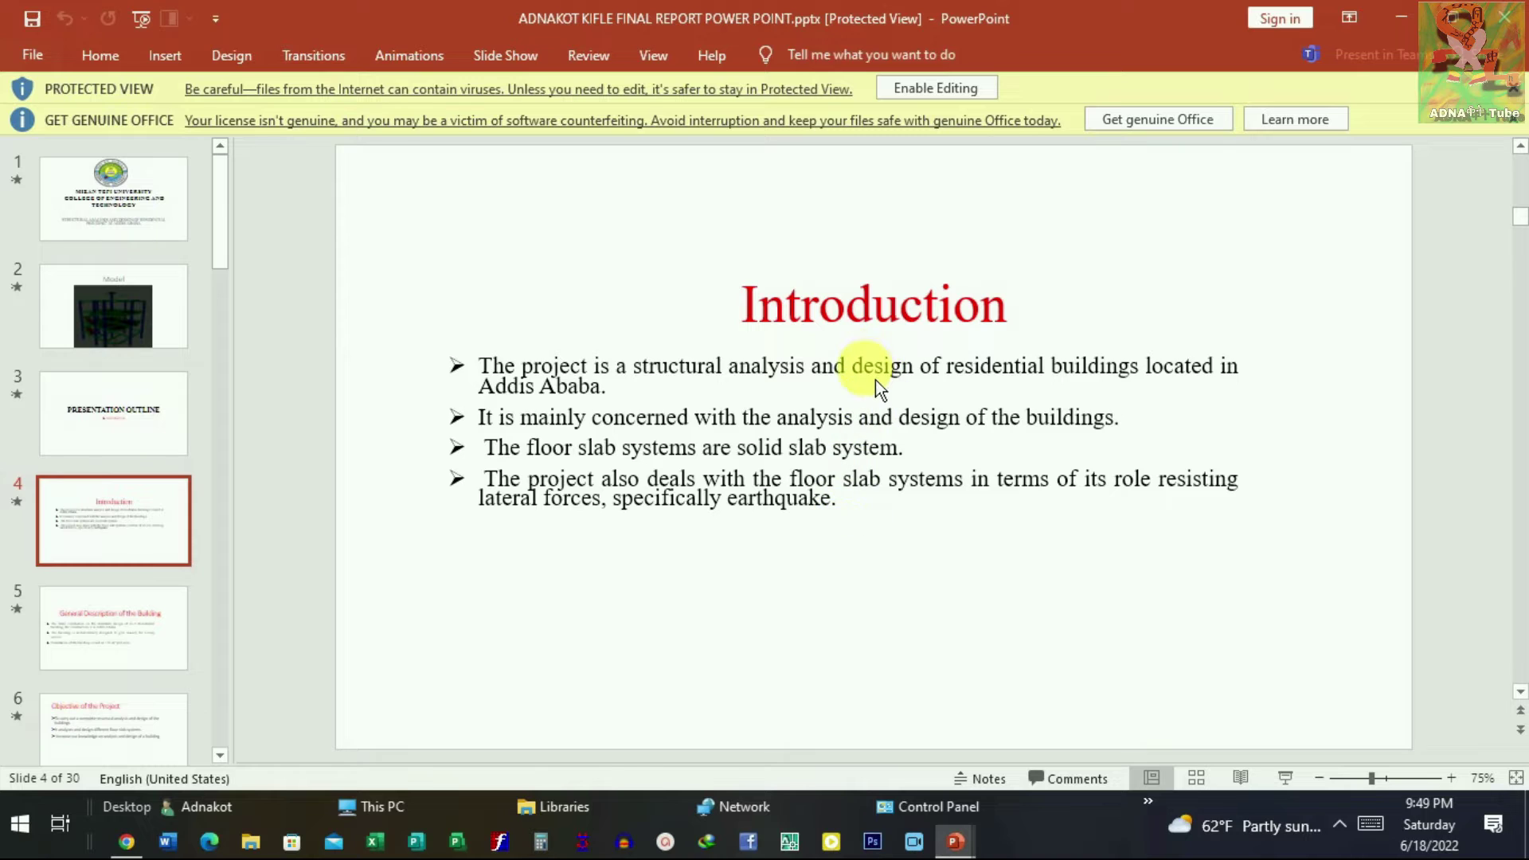
scroll(876, 381, "down", 1)
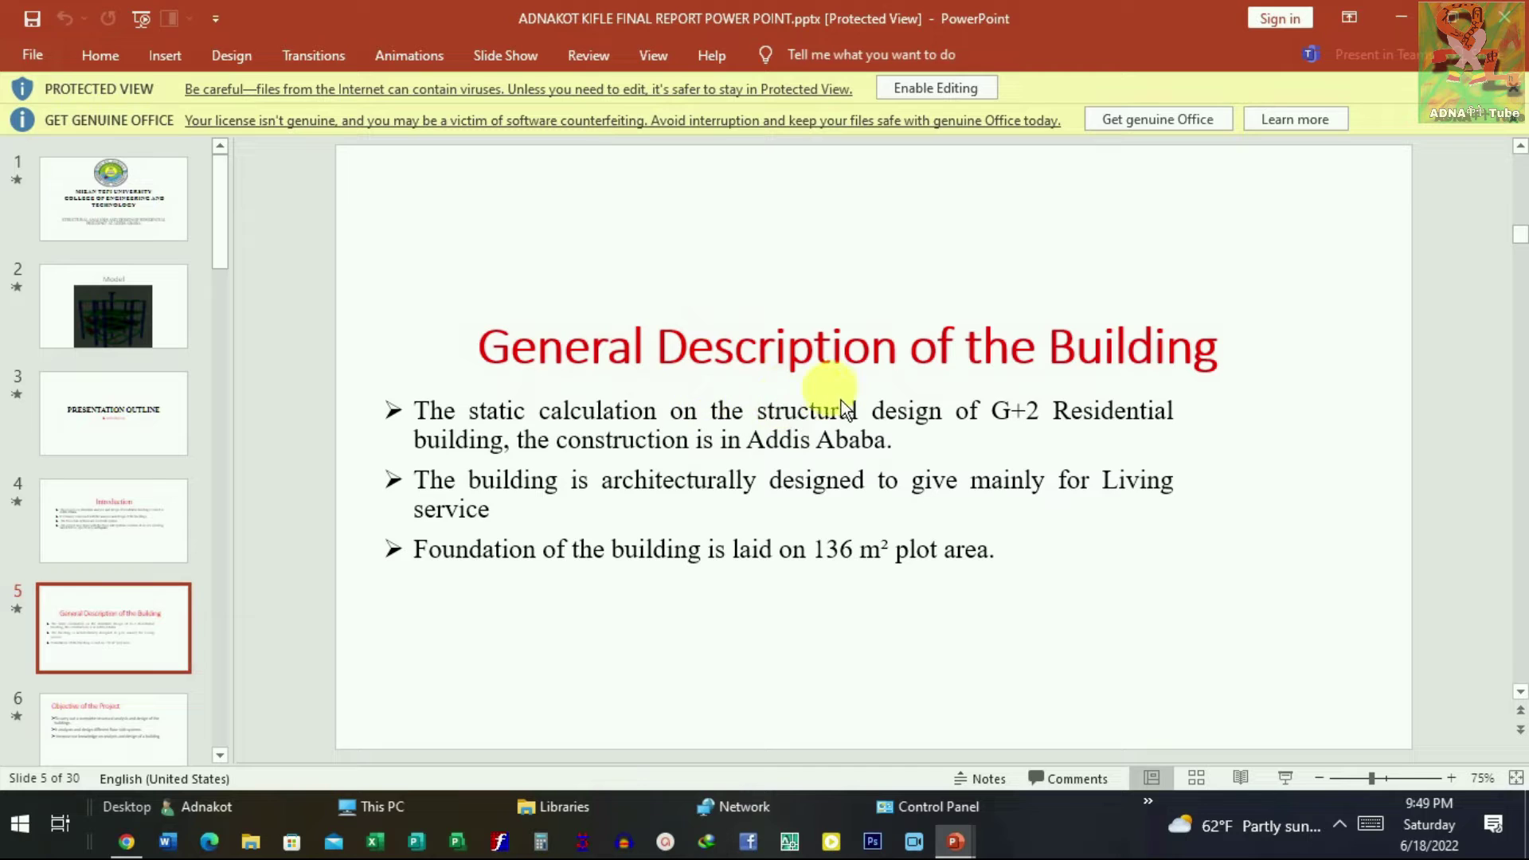
scroll(939, 396, "down", 1)
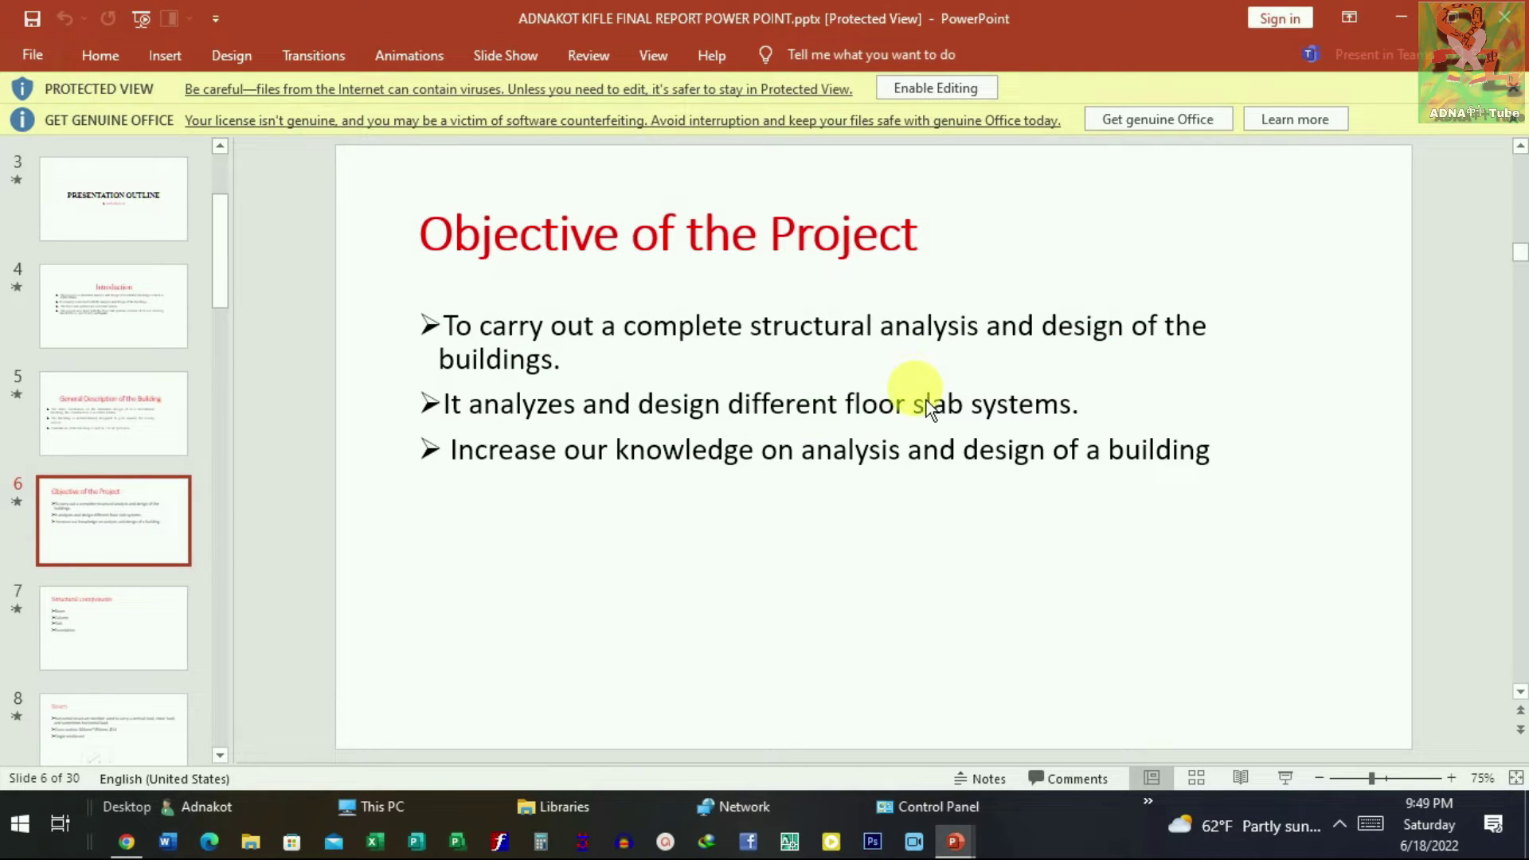
scroll(926, 404, "up", 1)
scroll(919, 405, "up", 1)
scroll(920, 405, "down", 1)
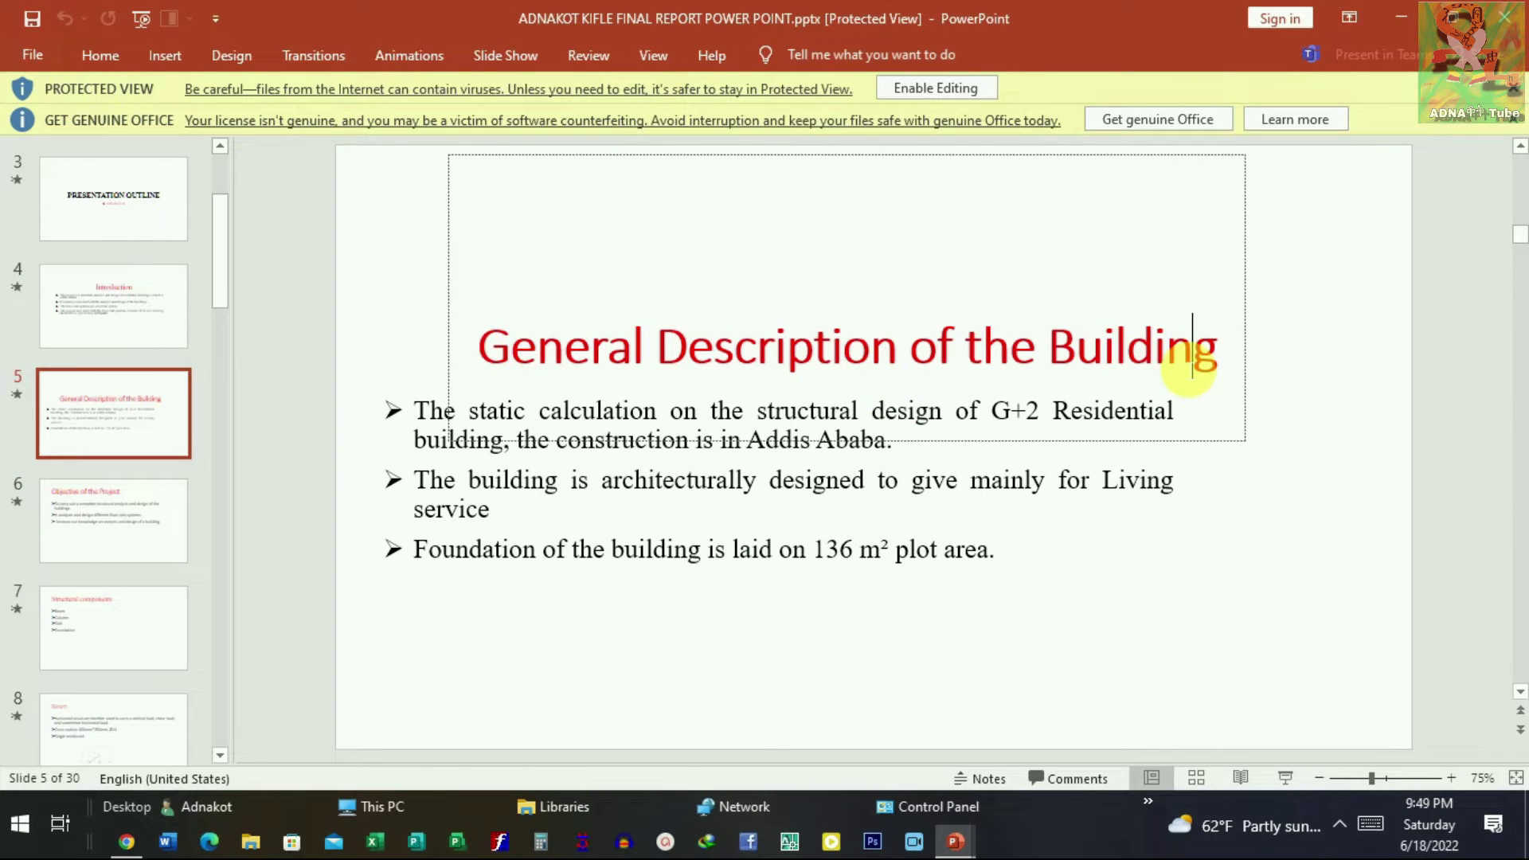
left_click(672, 356)
left_click_drag(477, 351, 1187, 370)
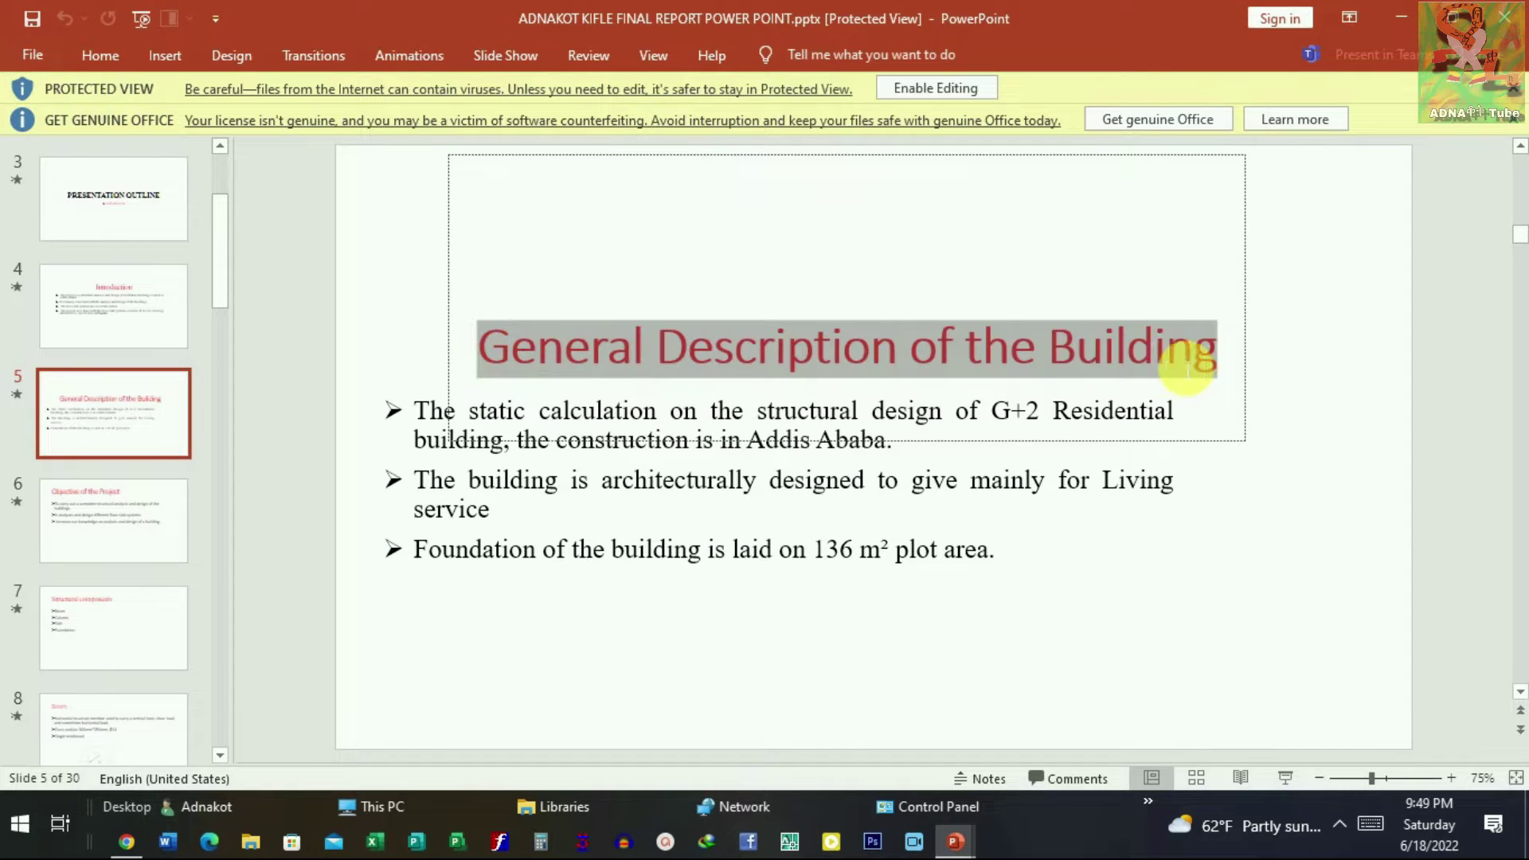
right_click(1071, 355)
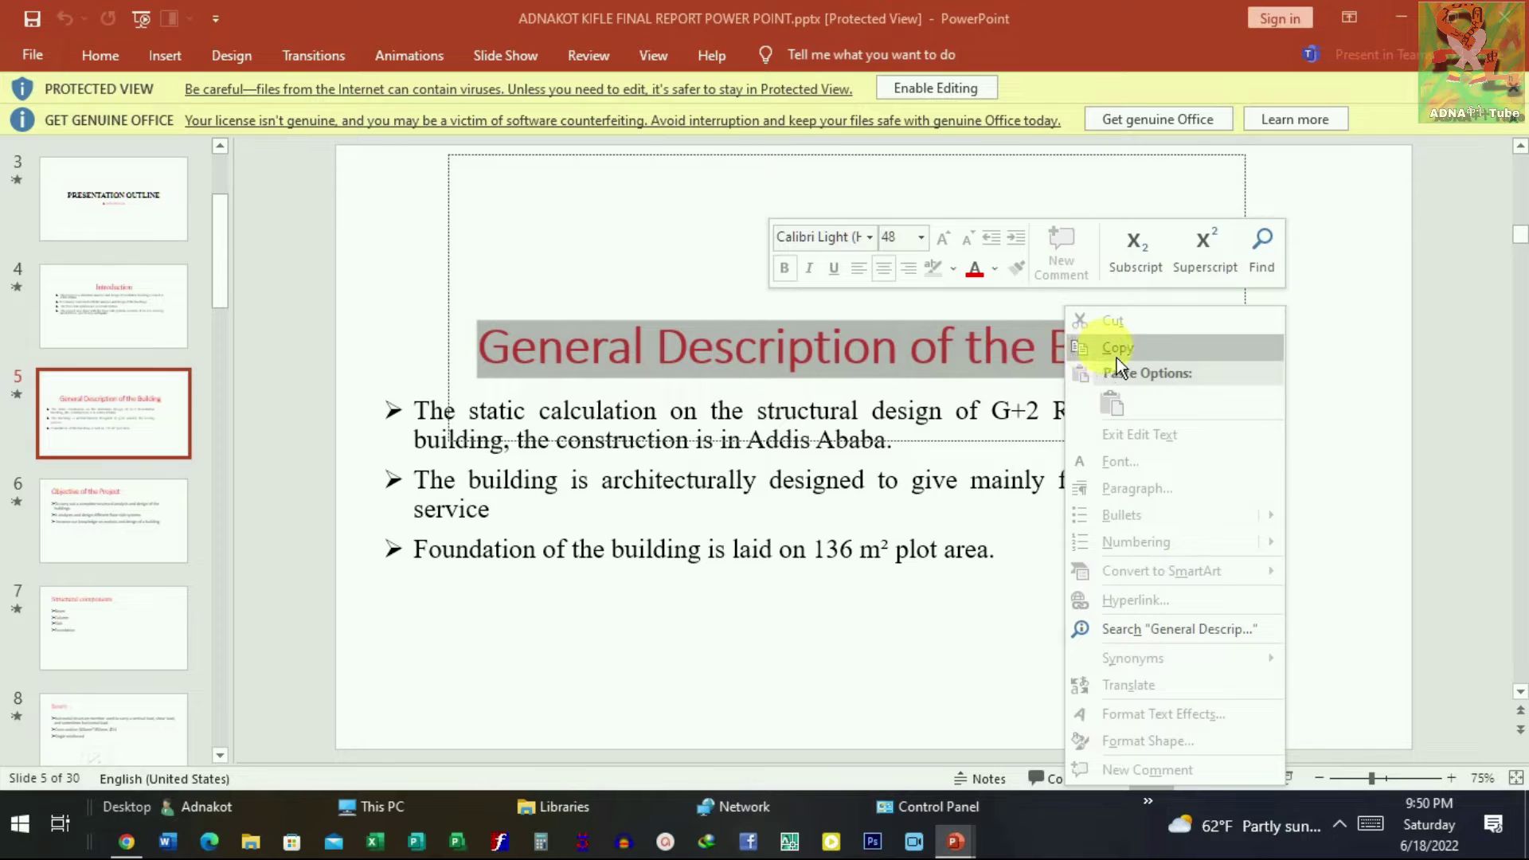
left_click(1117, 357)
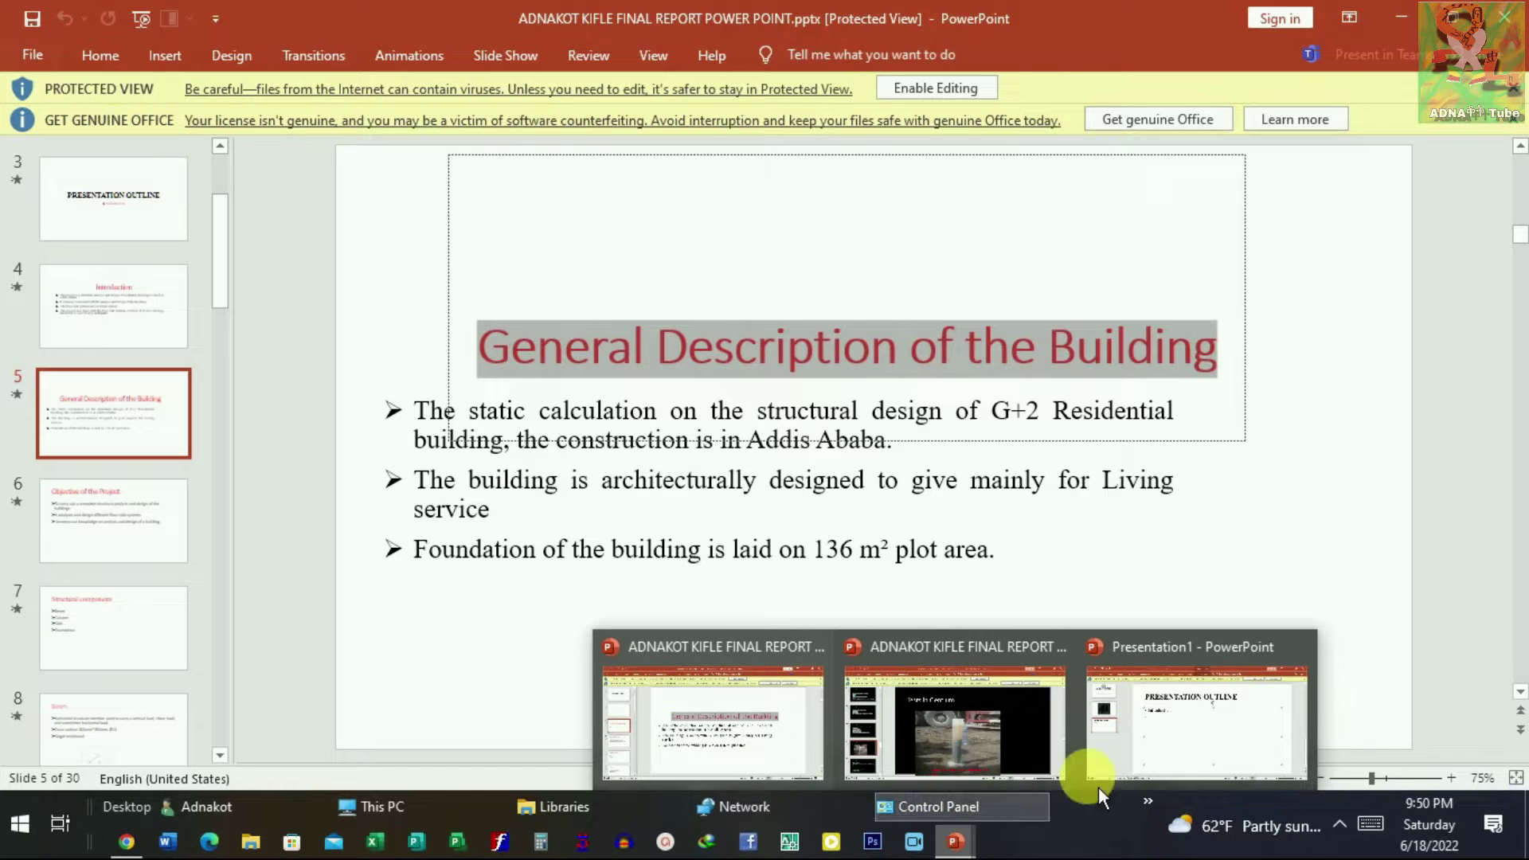
Step: Add 'General Description of the Building' and 'Objective of the Project' as outline bullets from the report deck
mouse_move(954, 841)
left_click(1169, 754)
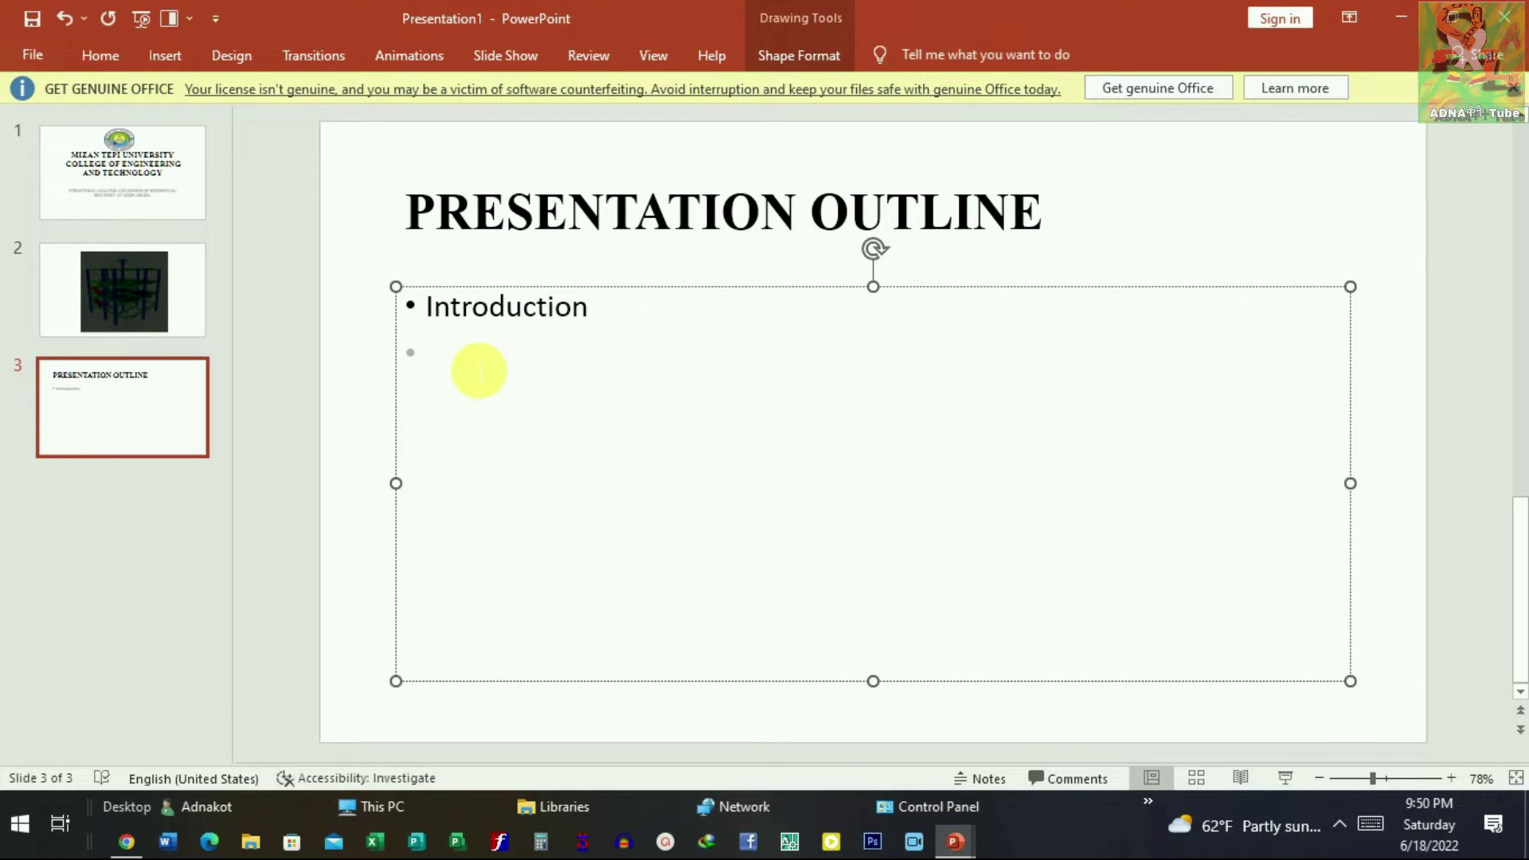
key("ctrl+v")
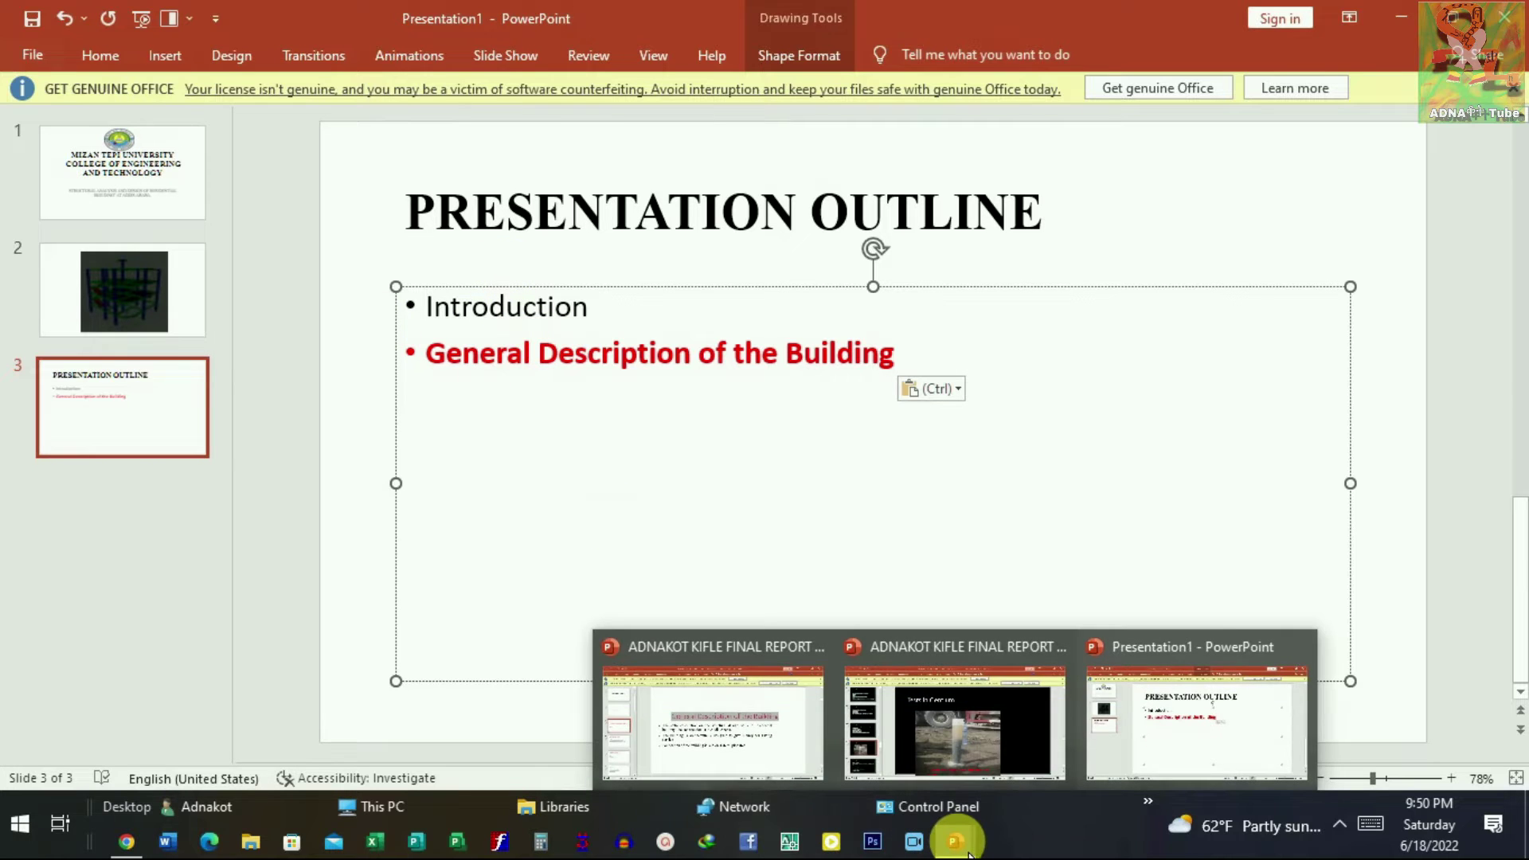
left_click(709, 769)
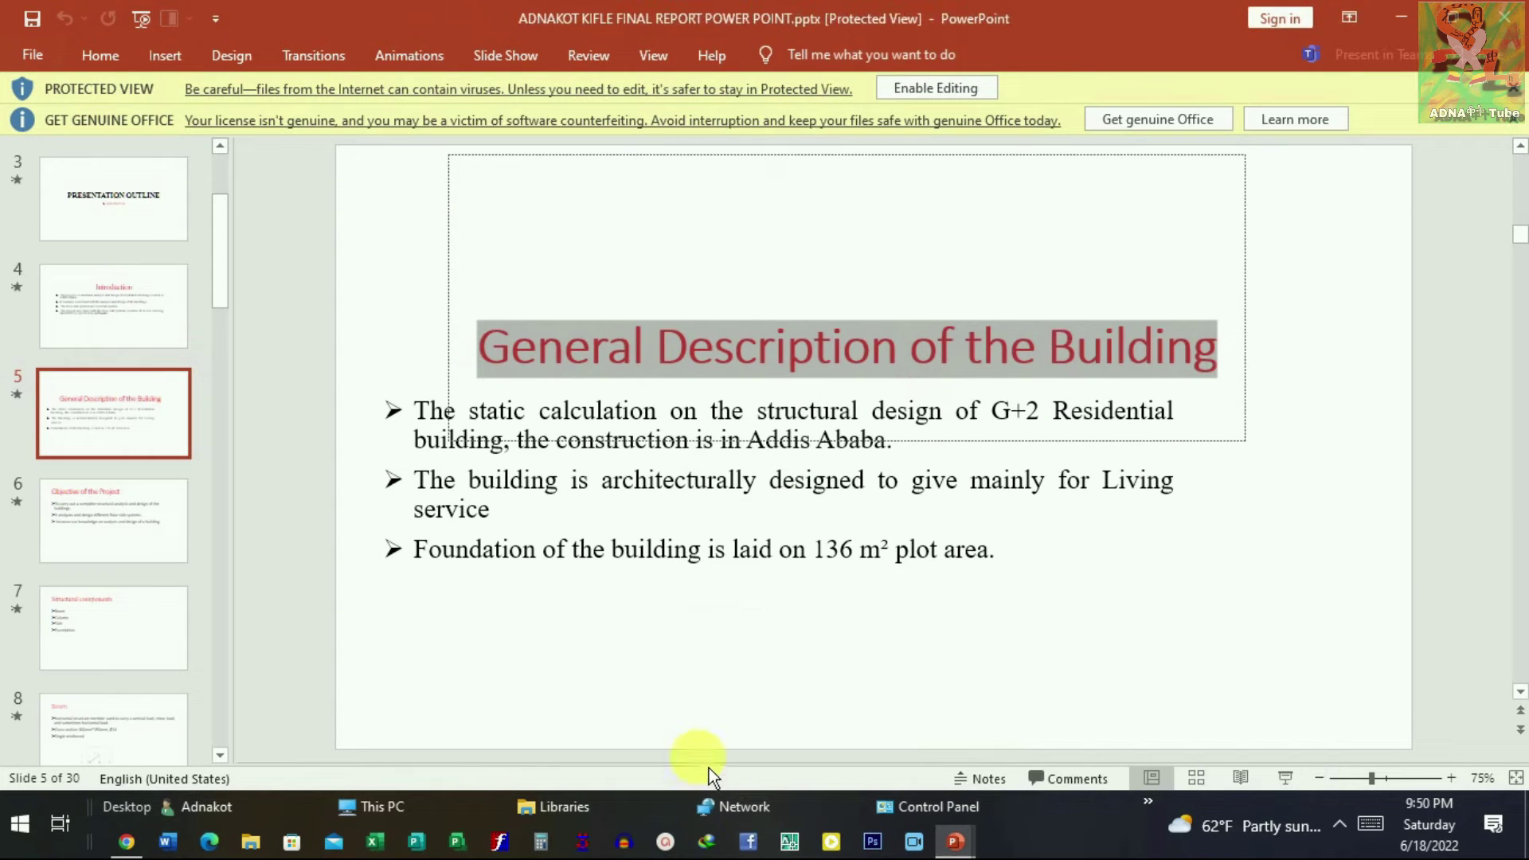
scroll(685, 569, "down", 1)
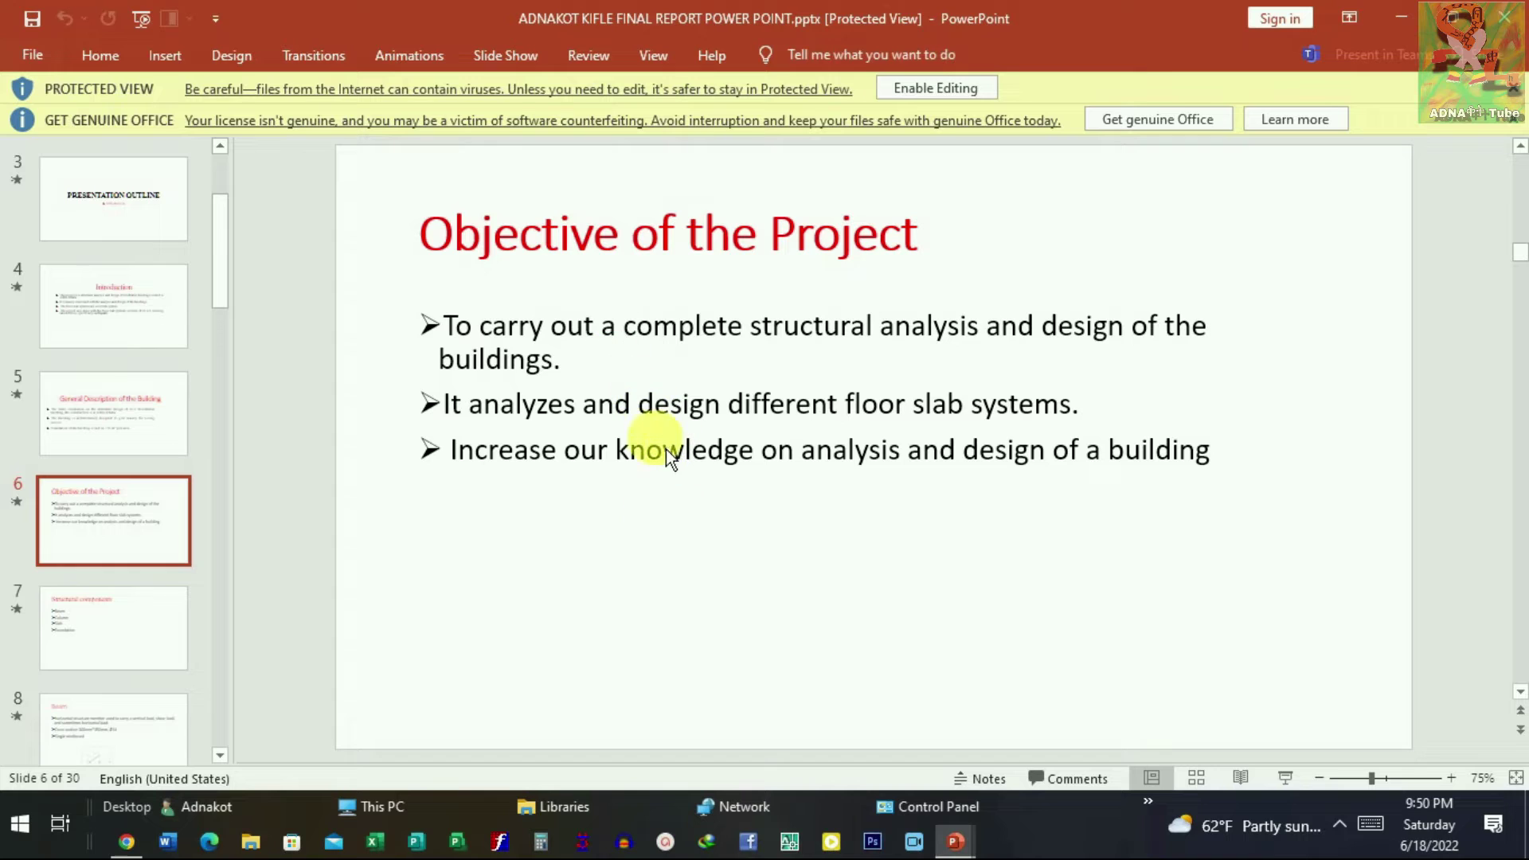
left_click(804, 263)
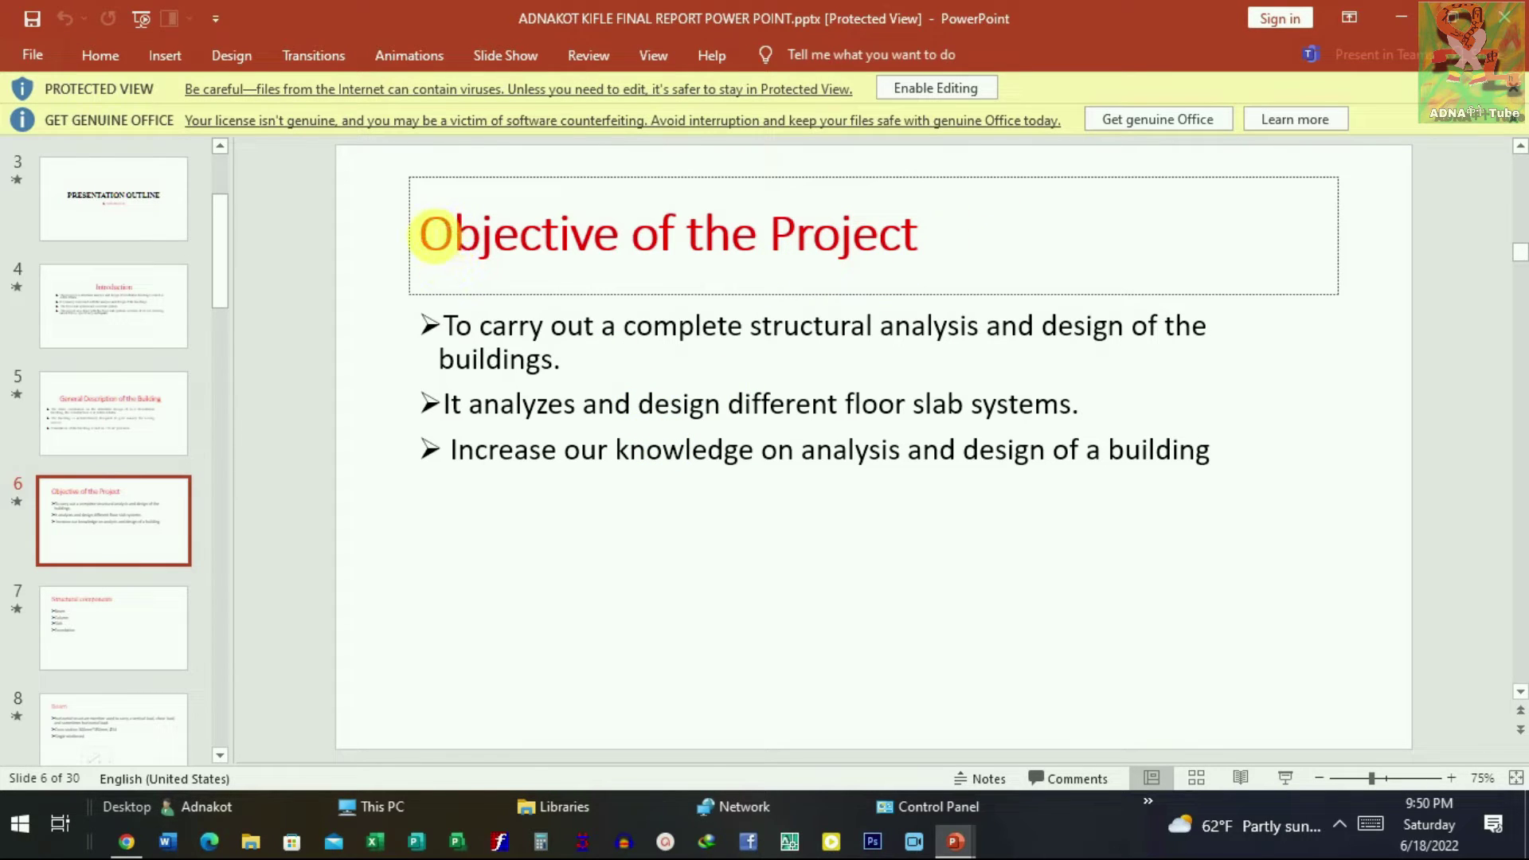
left_click_drag(422, 235, 877, 240)
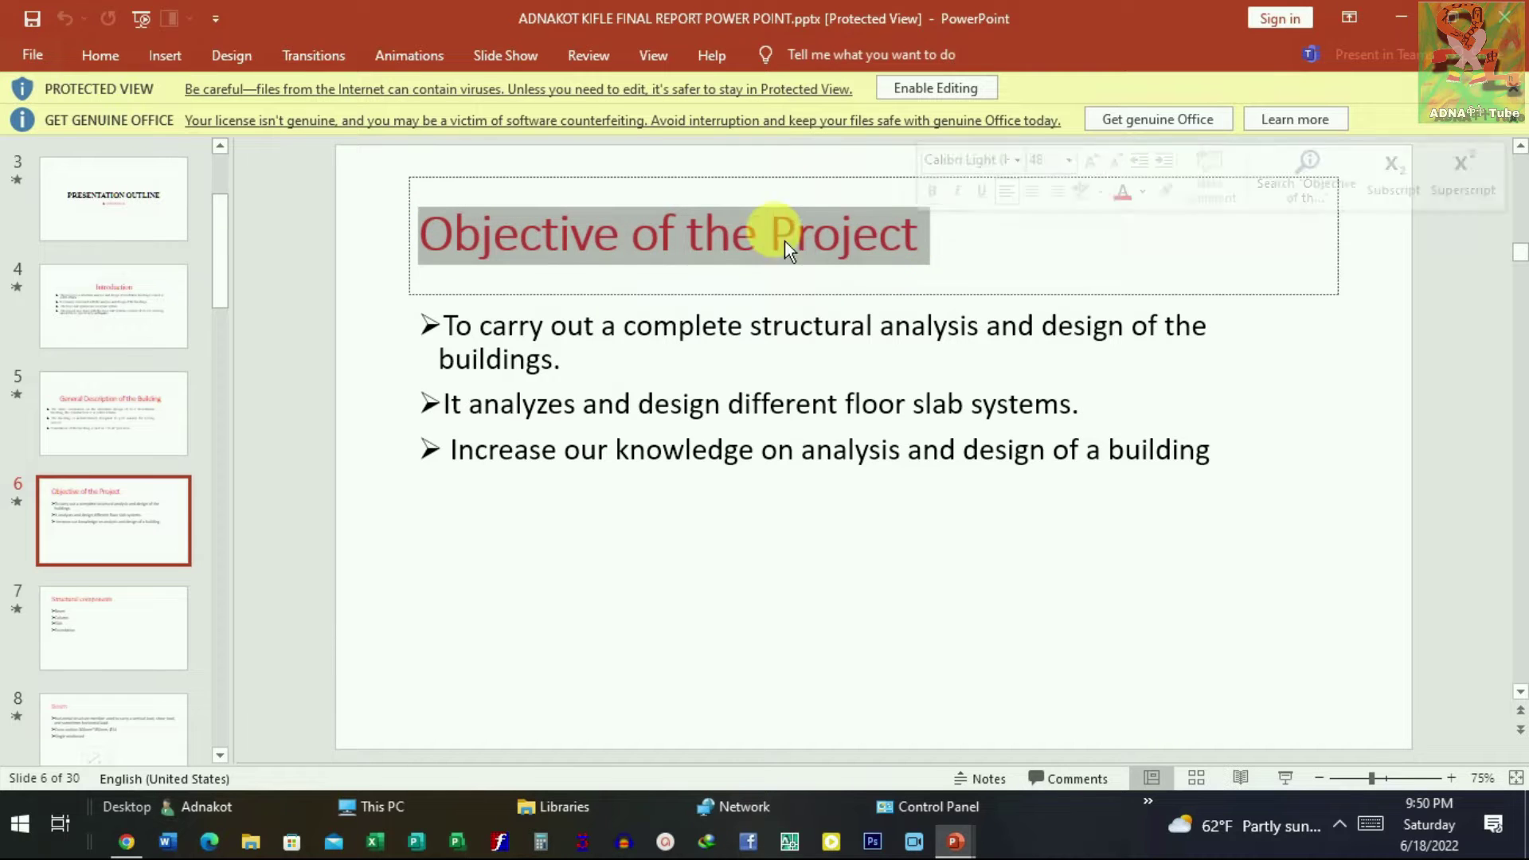
right_click(743, 246)
left_click(824, 288)
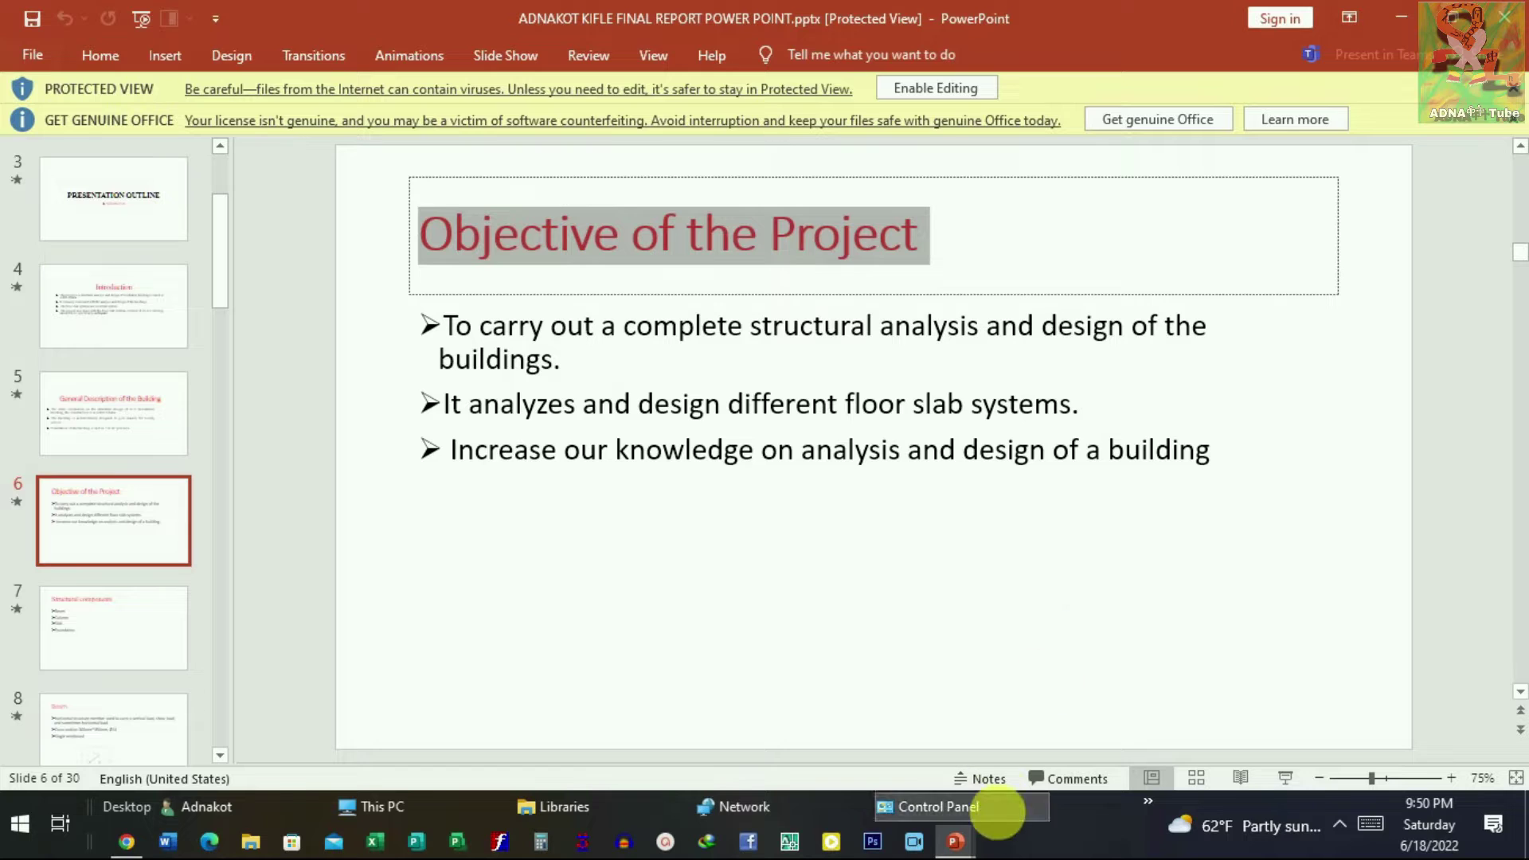
mouse_move(954, 843)
left_click(1216, 751)
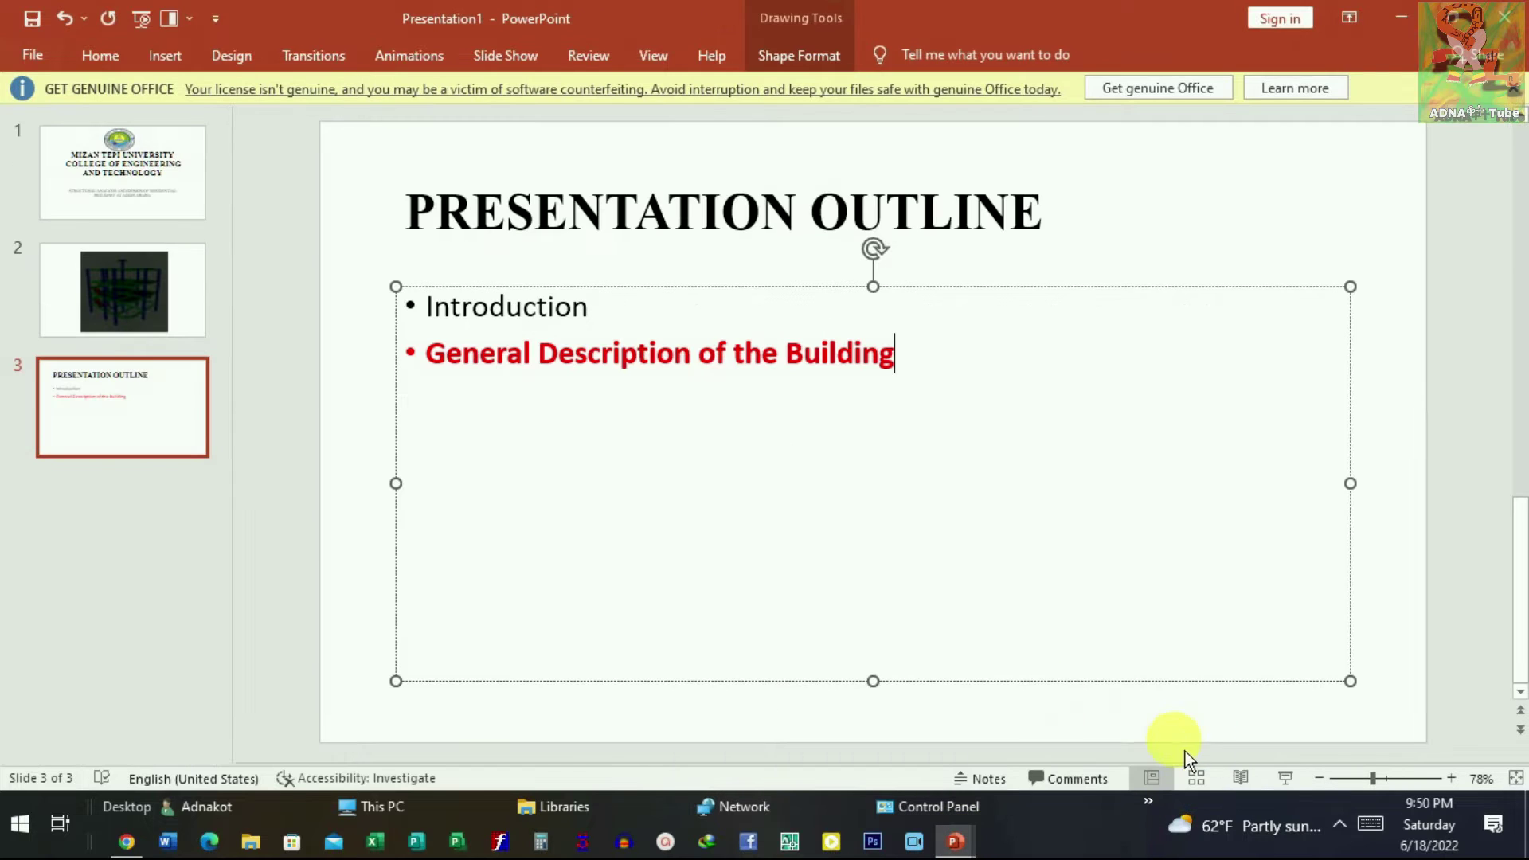
key("Return")
key("ctrl+v")
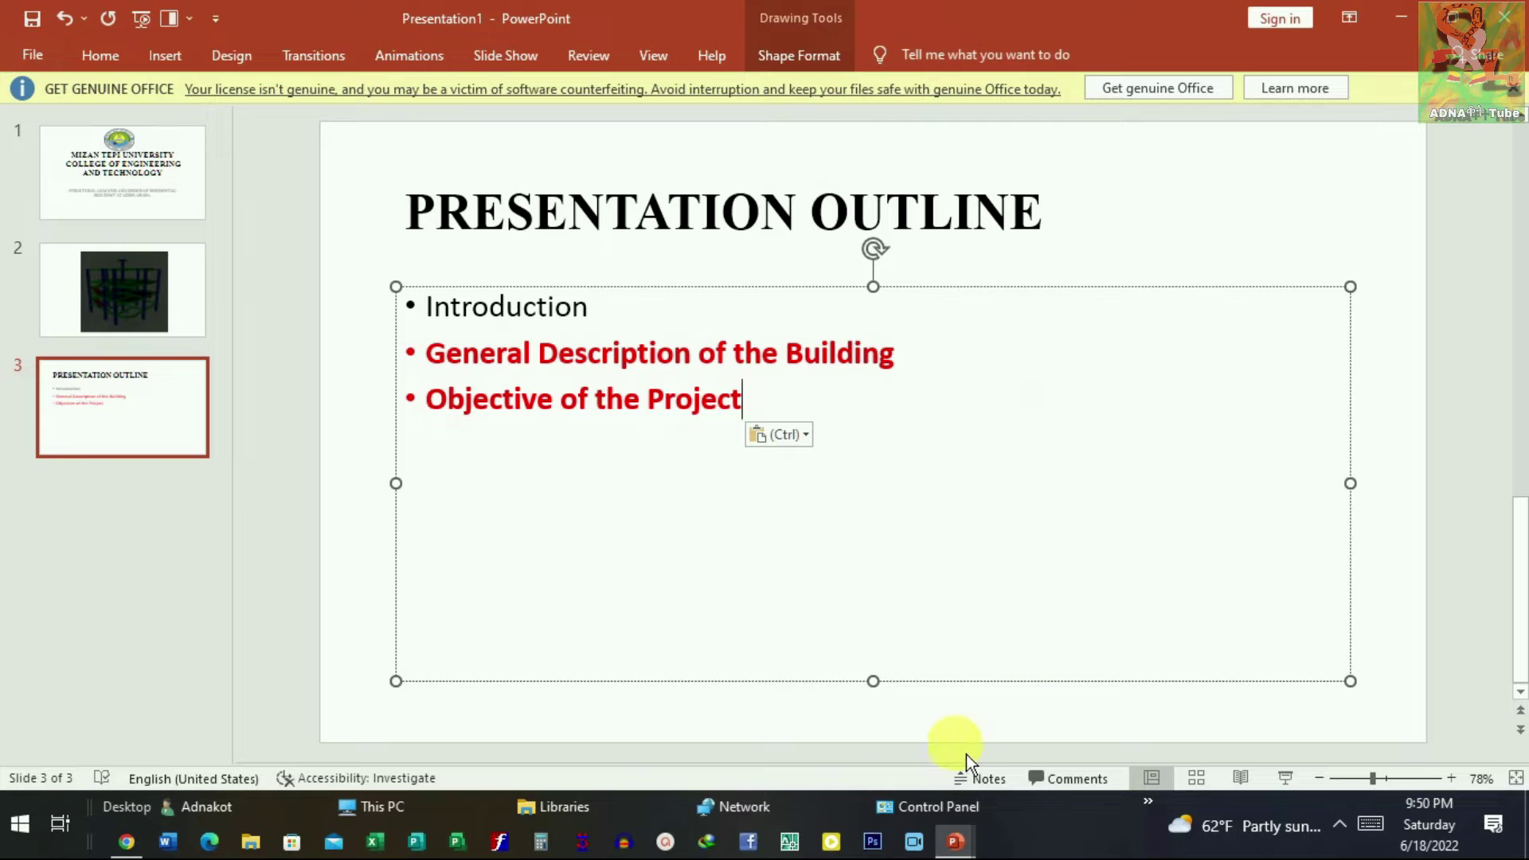
Step: Copy the 'Structural components' title from slide 7 and paste it as the fourth outline bullet
mouse_move(954, 842)
left_click(705, 753)
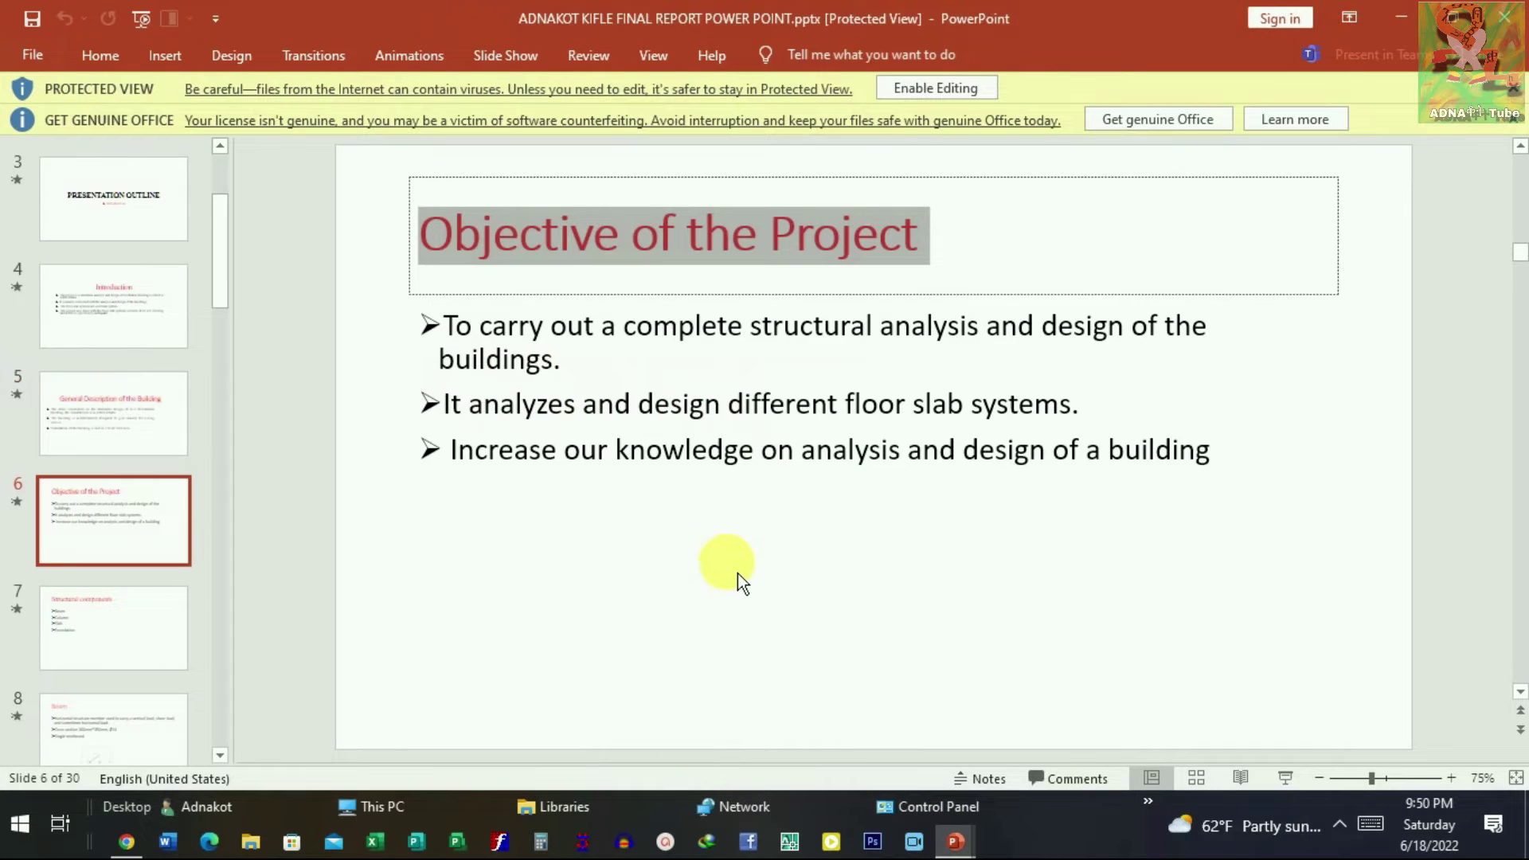
scroll(733, 562, "down", 1)
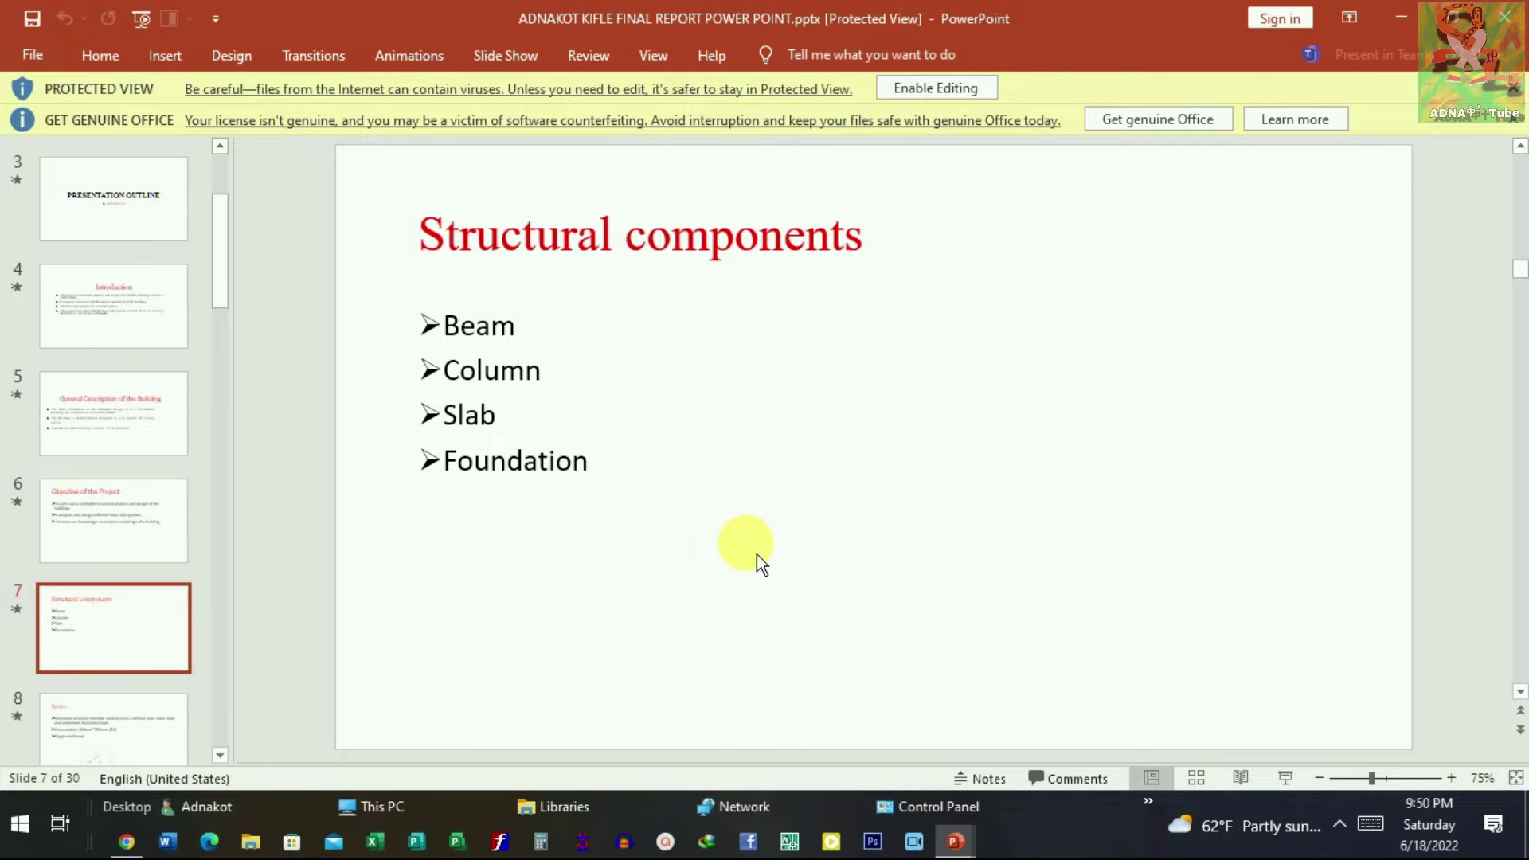
scroll(757, 553, "up", 1)
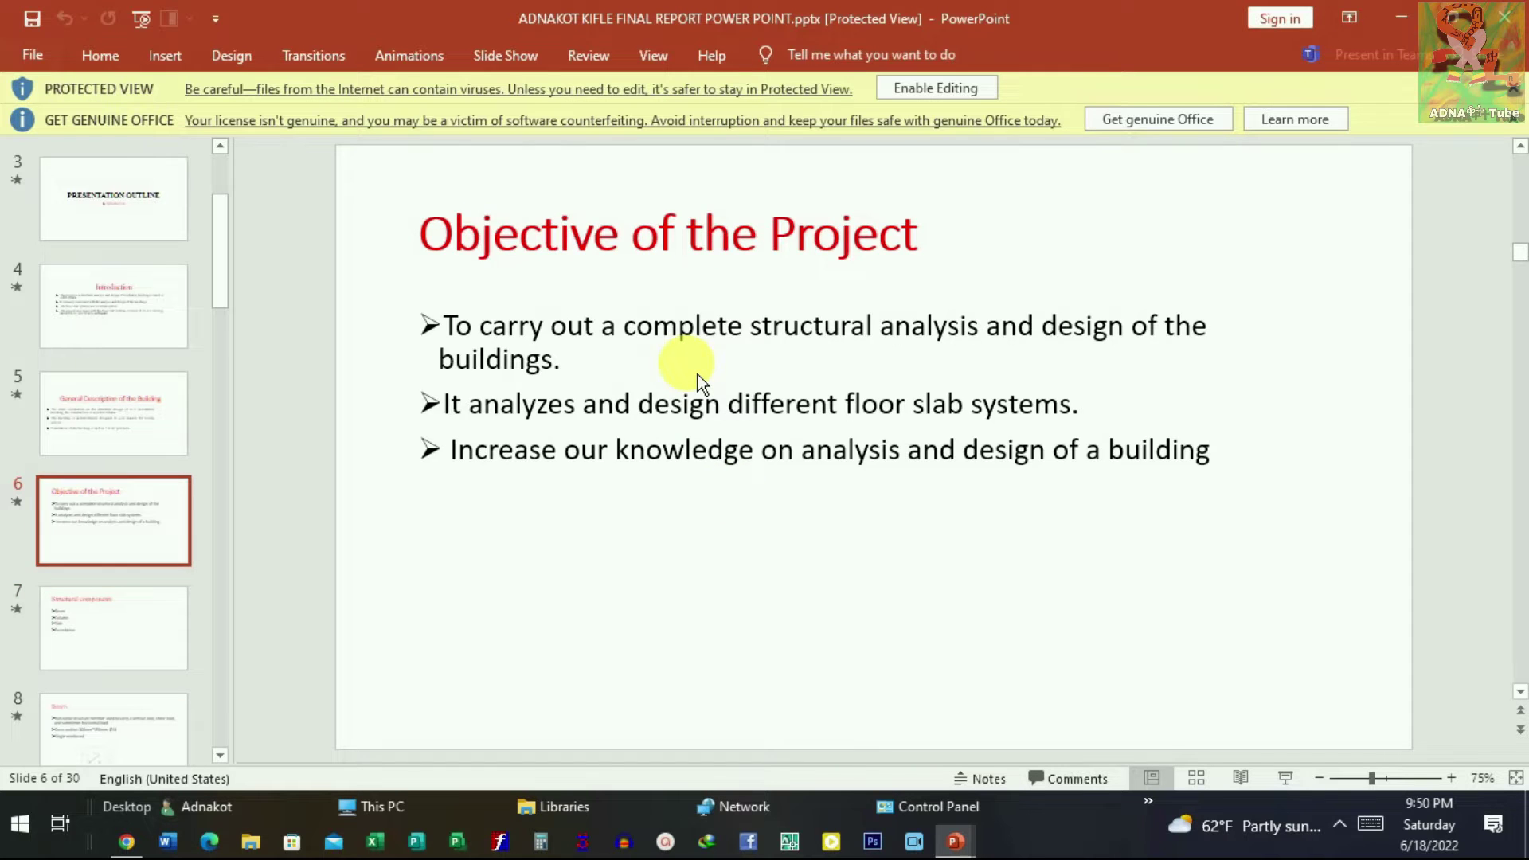
scroll(698, 374, "up", 1)
scroll(668, 374, "down", 2)
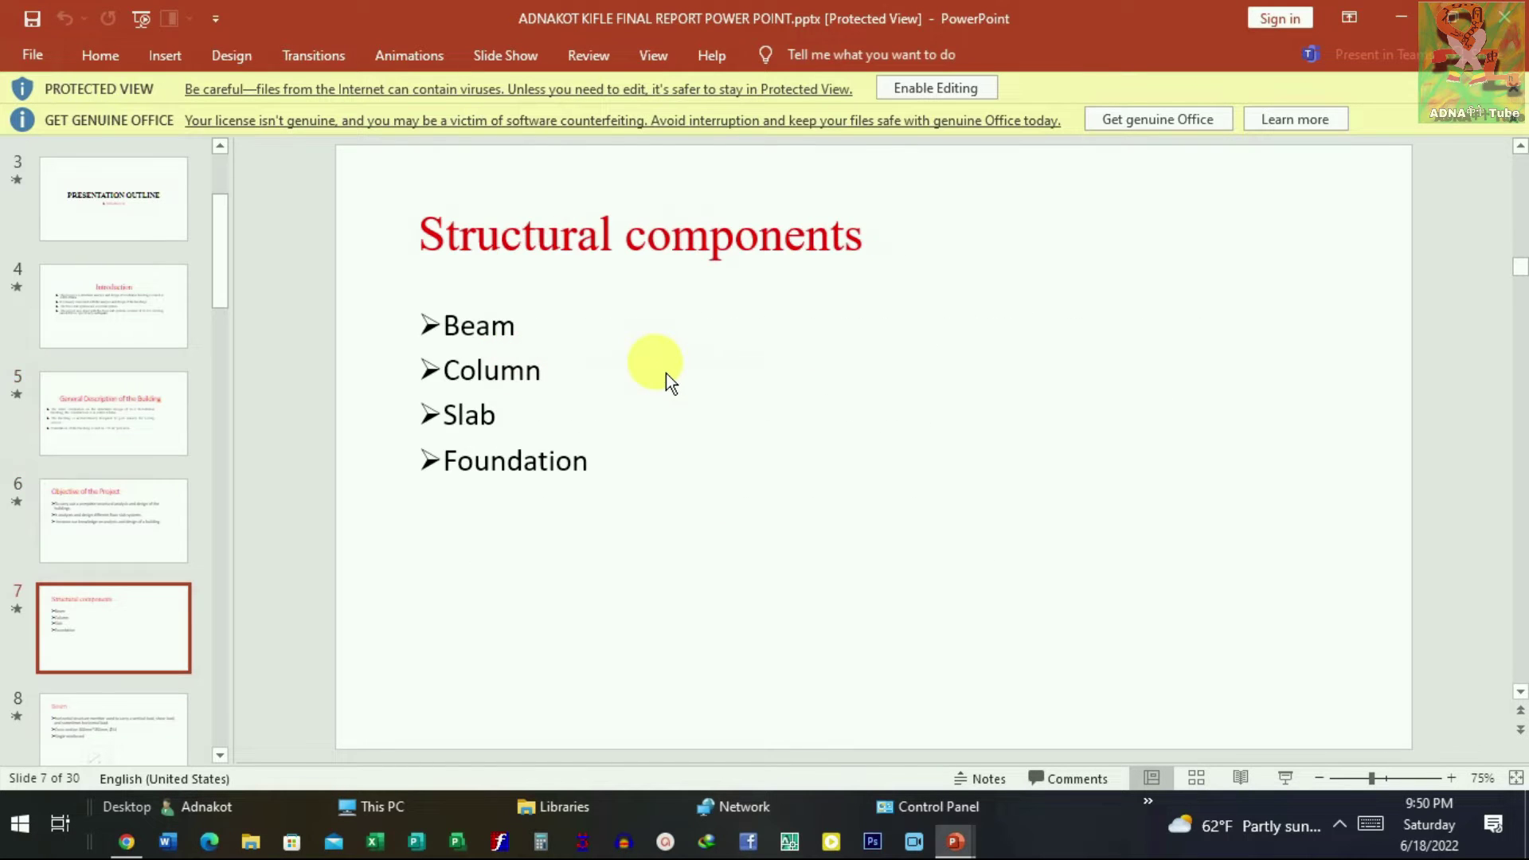
left_click(776, 254)
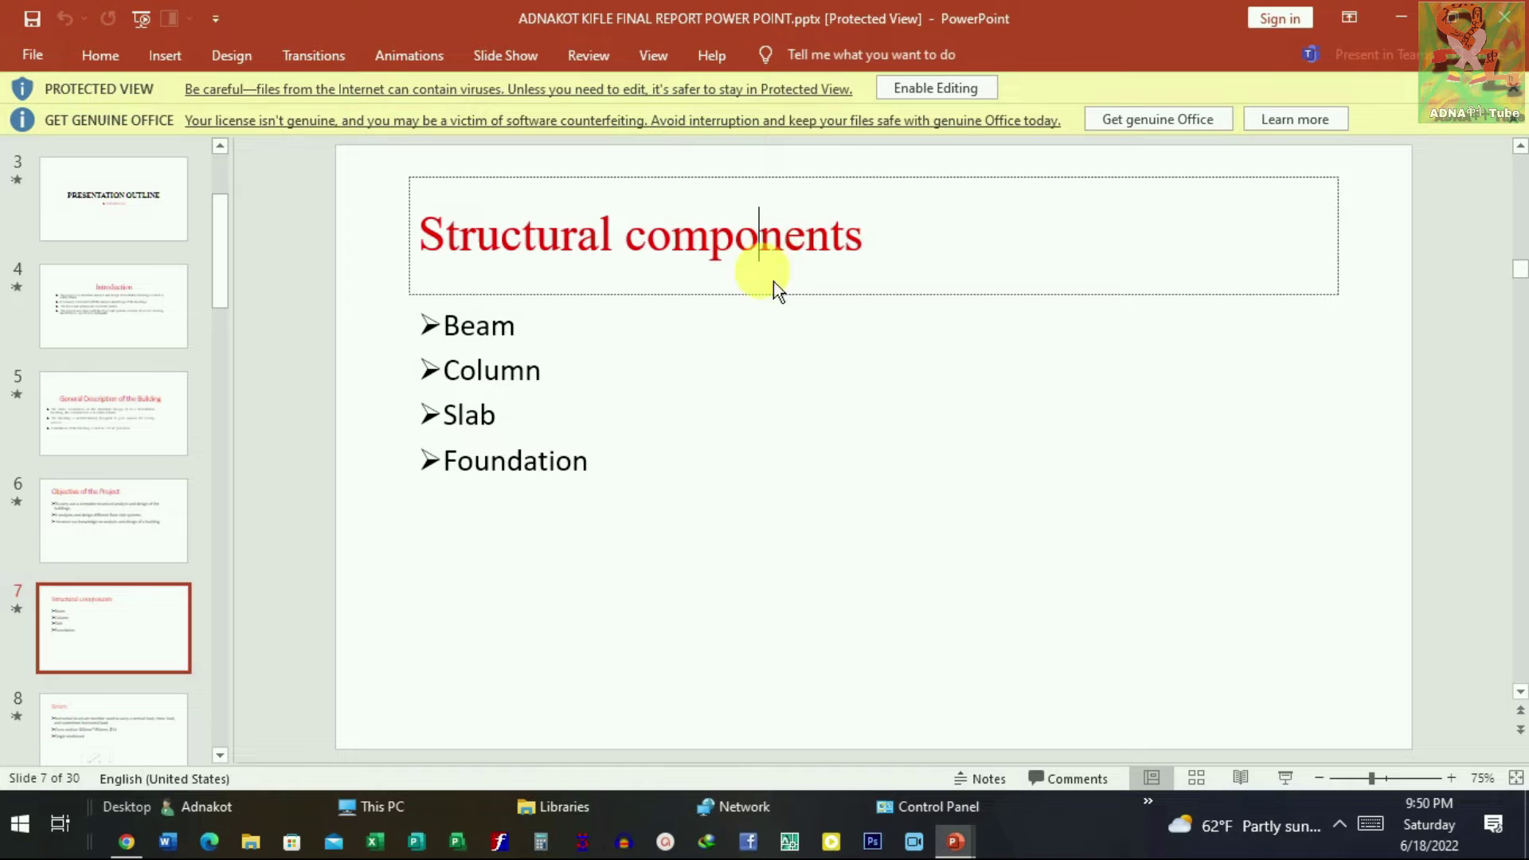
left_click_drag(433, 237, 820, 235)
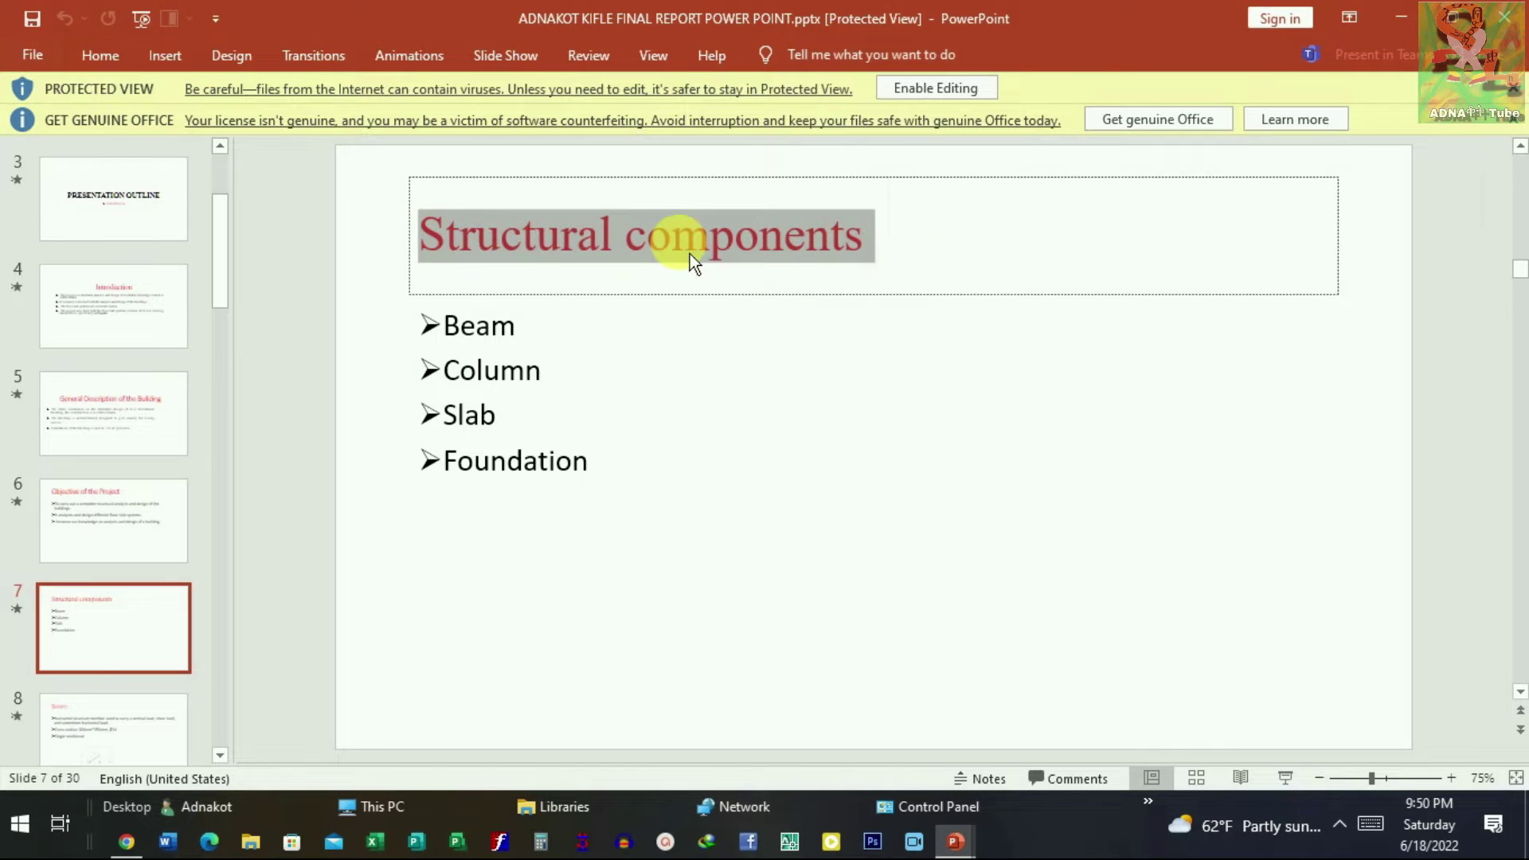
right_click(669, 238)
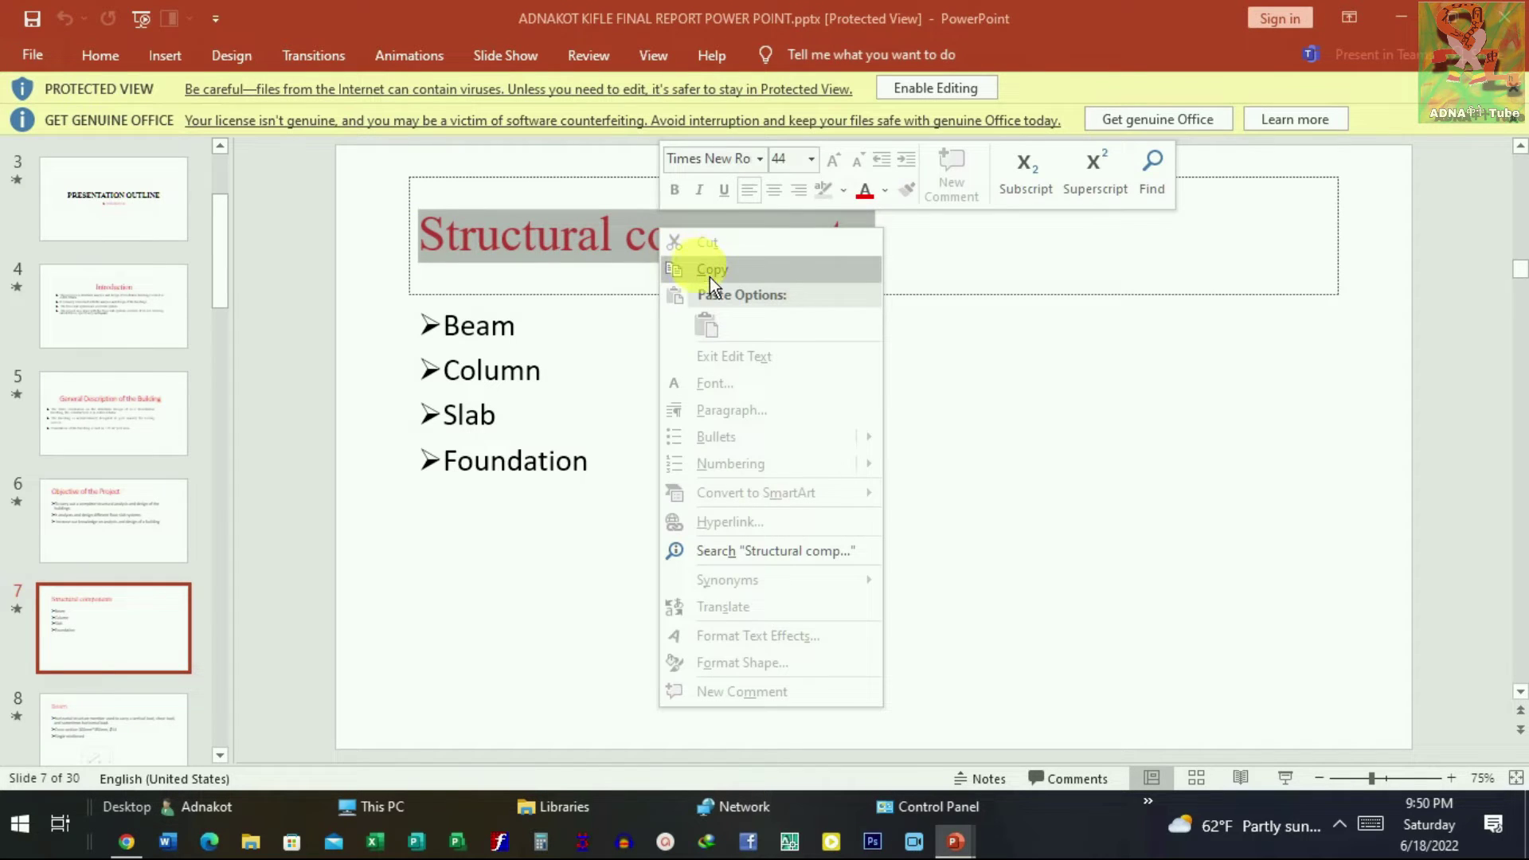
left_click(714, 282)
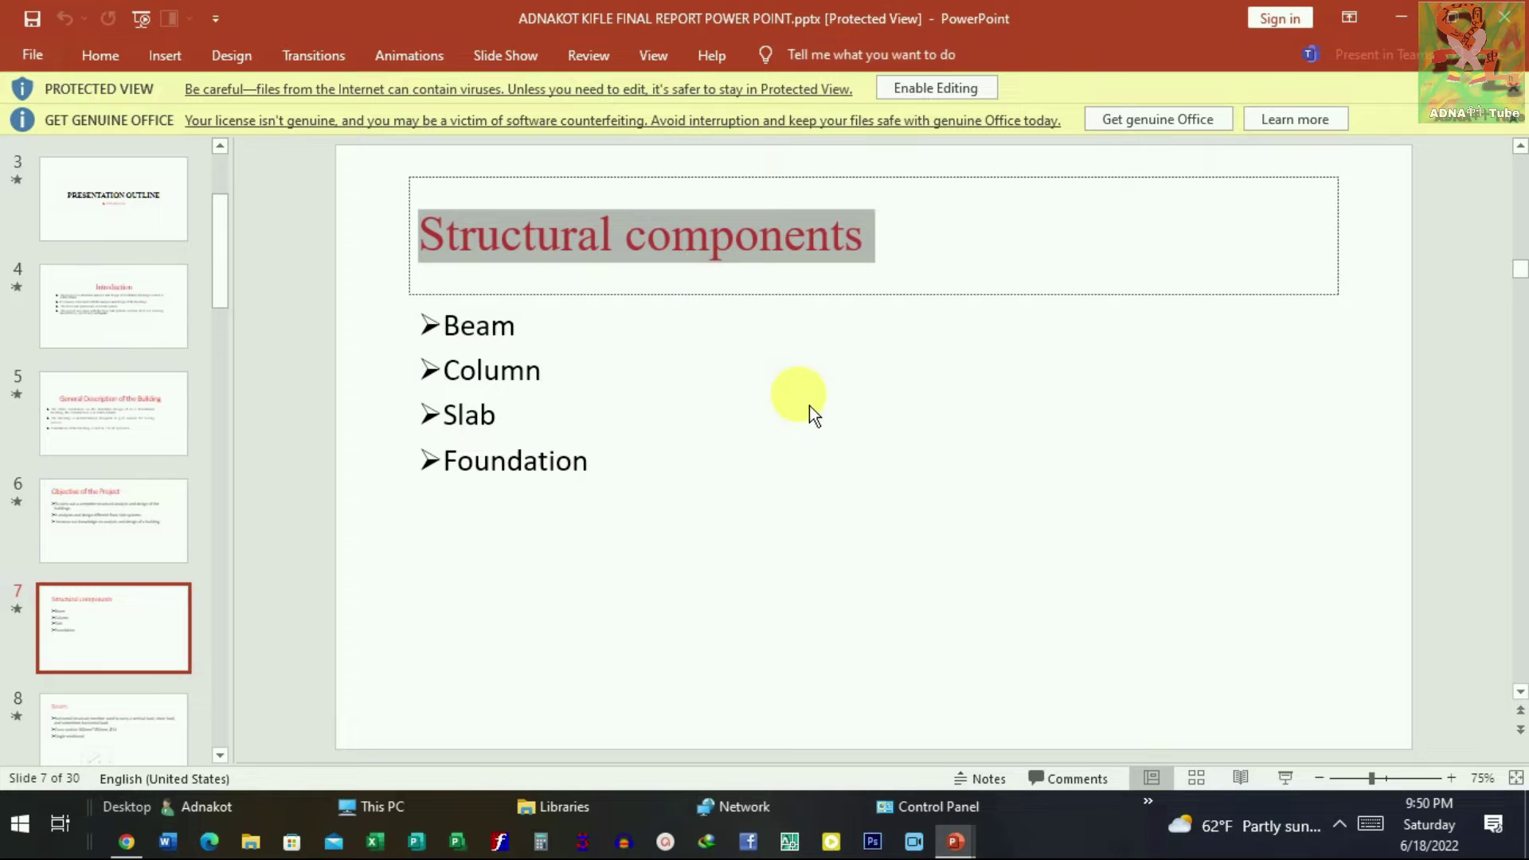
mouse_move(955, 843)
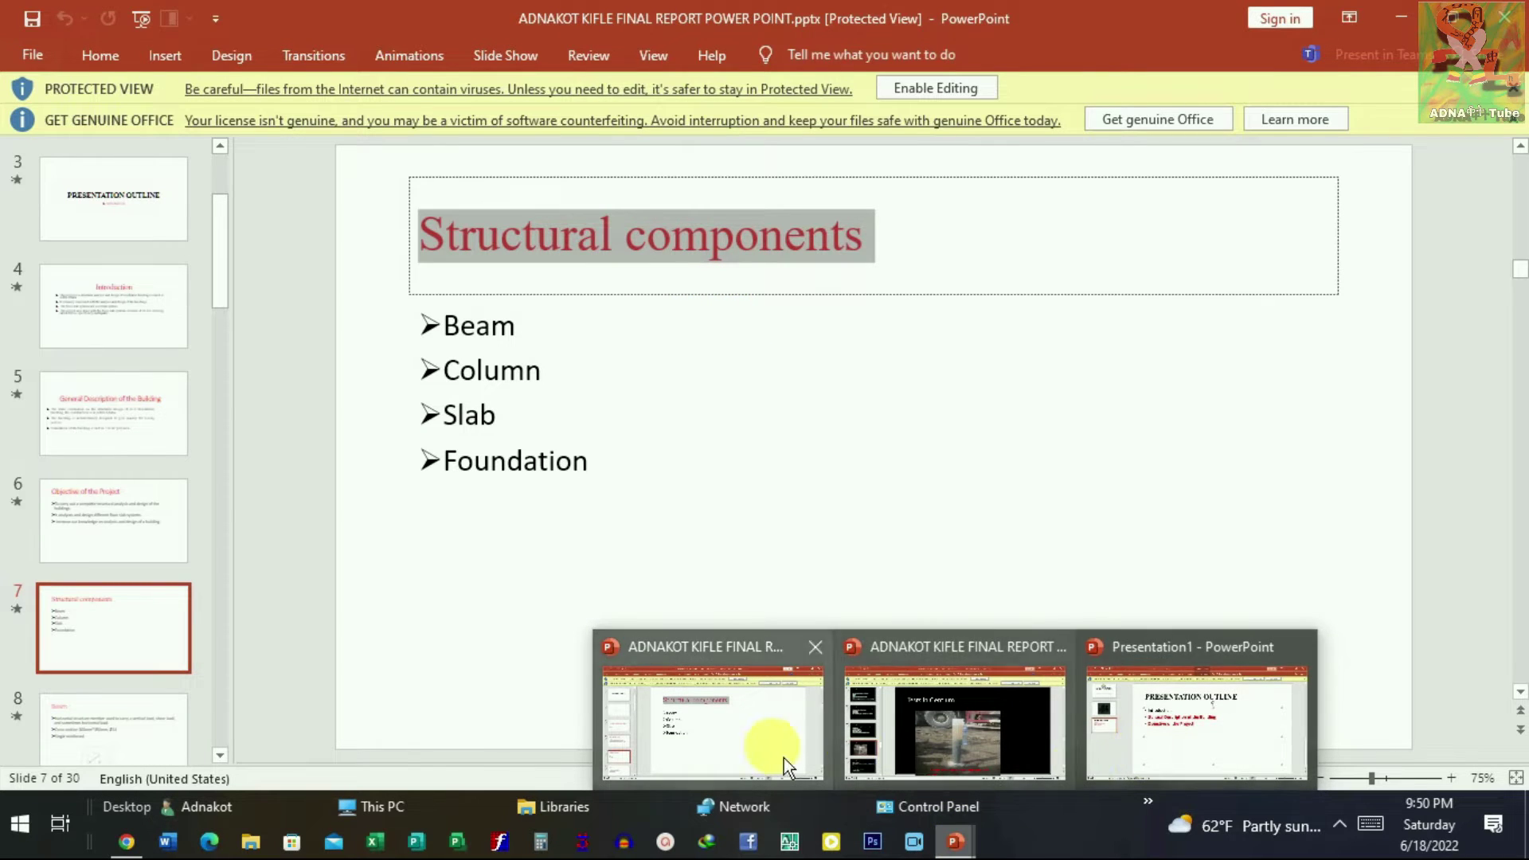
left_click(1264, 761)
key("Return")
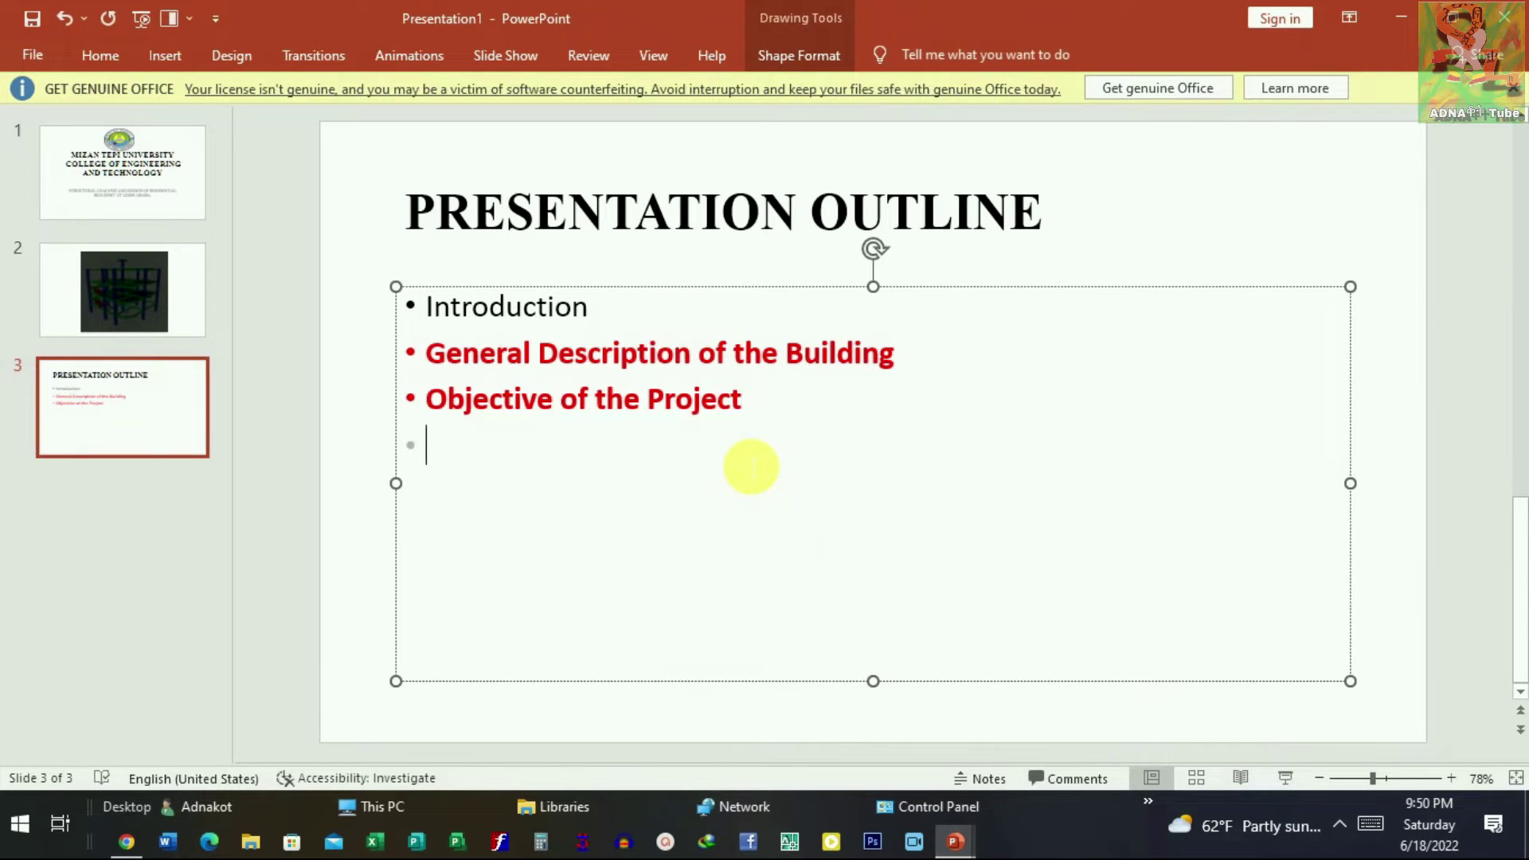
key("ctrl+v")
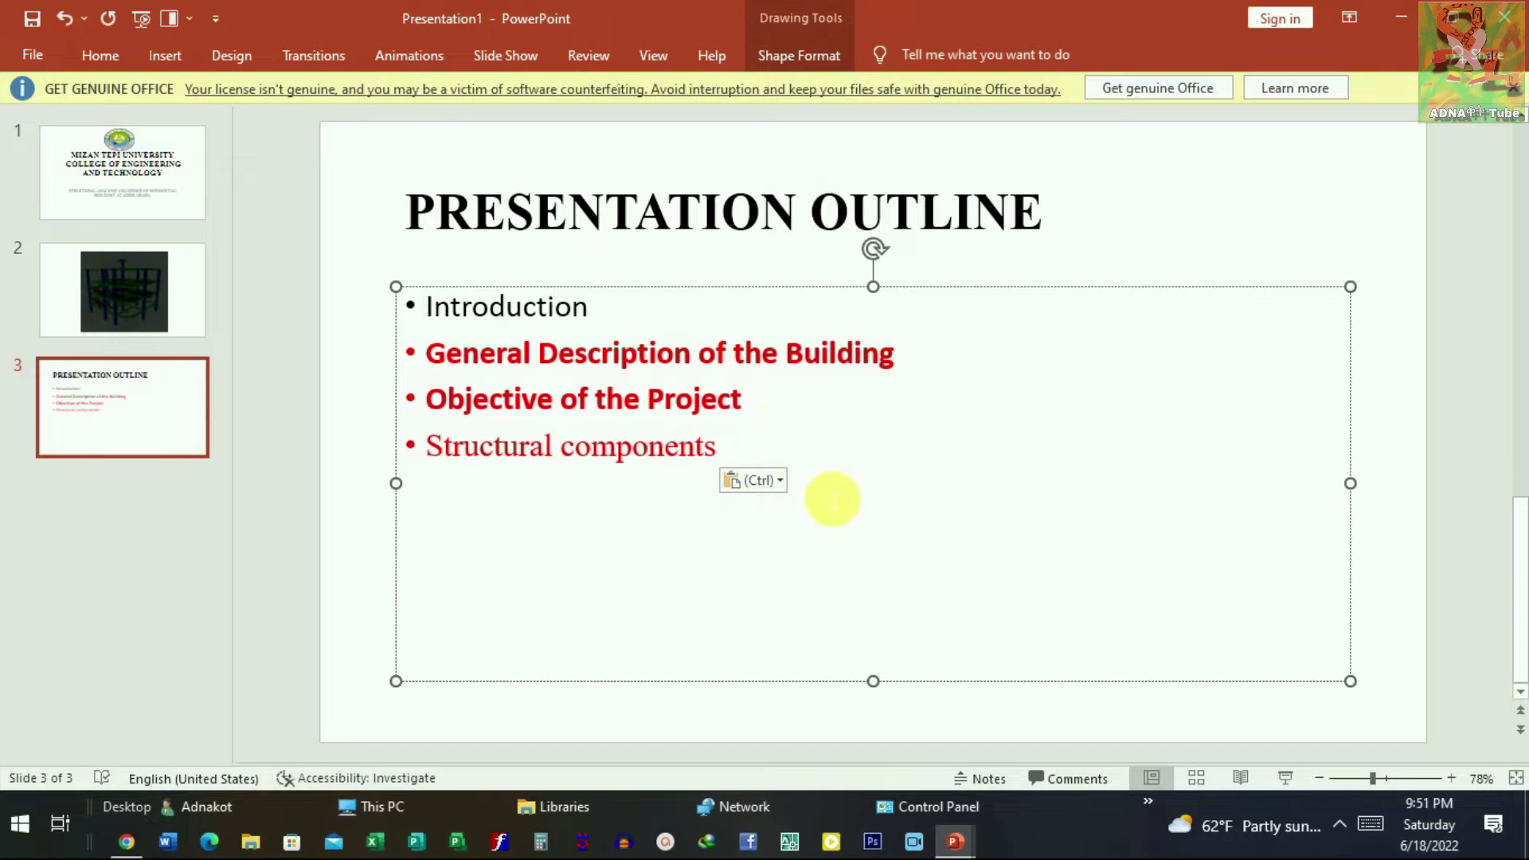
Step: Scroll the report deck down to slide 19 and copy its 'Sample calculation' title
mouse_move(954, 842)
left_click(754, 736)
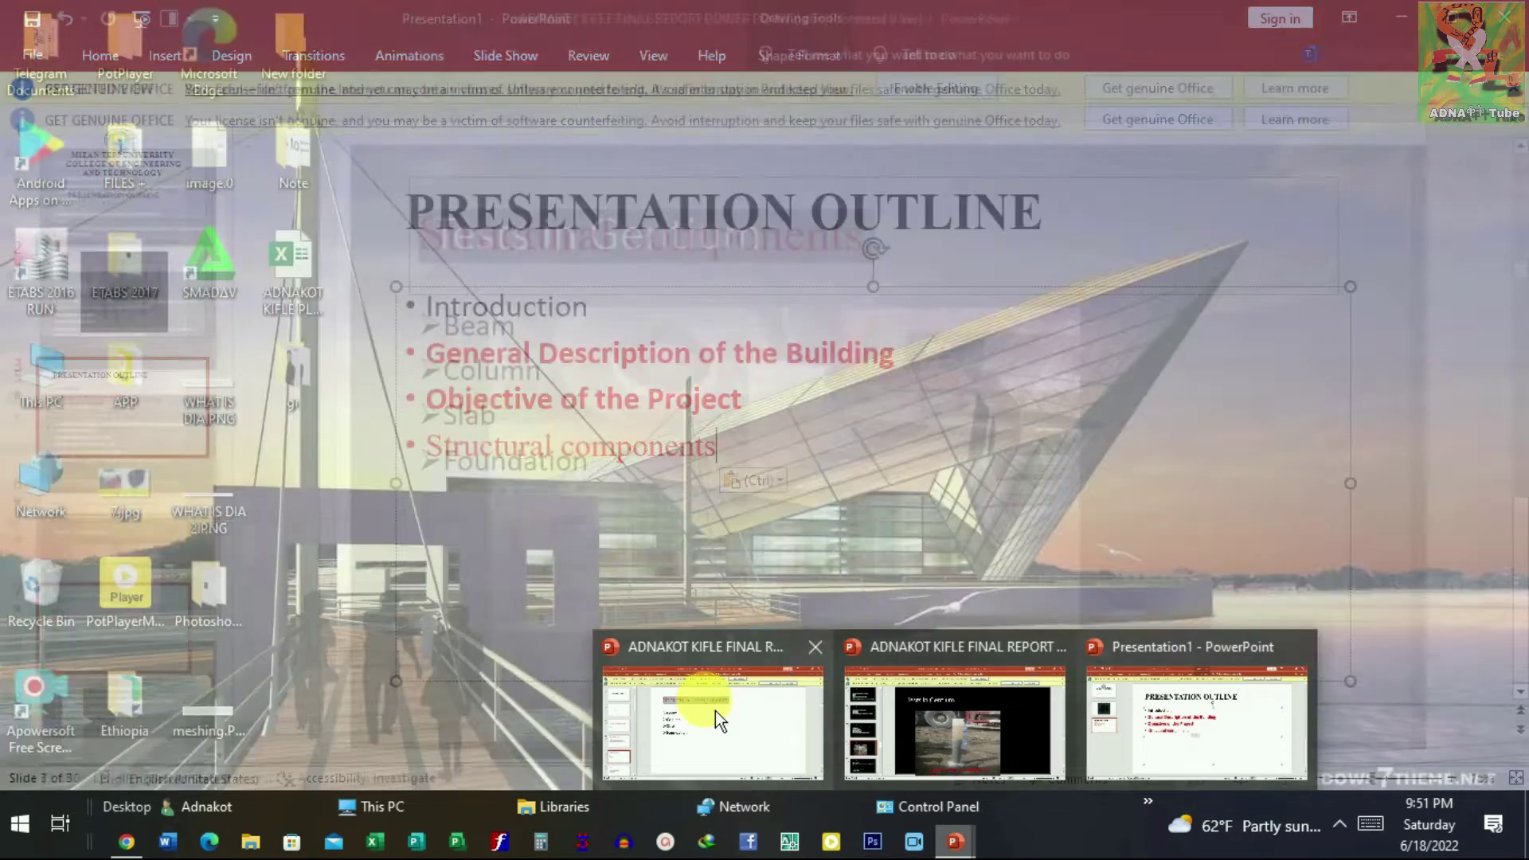
left_click(715, 710)
scroll(764, 424, "down", 1)
scroll(765, 424, "down", 1)
scroll(727, 392, "up", 1)
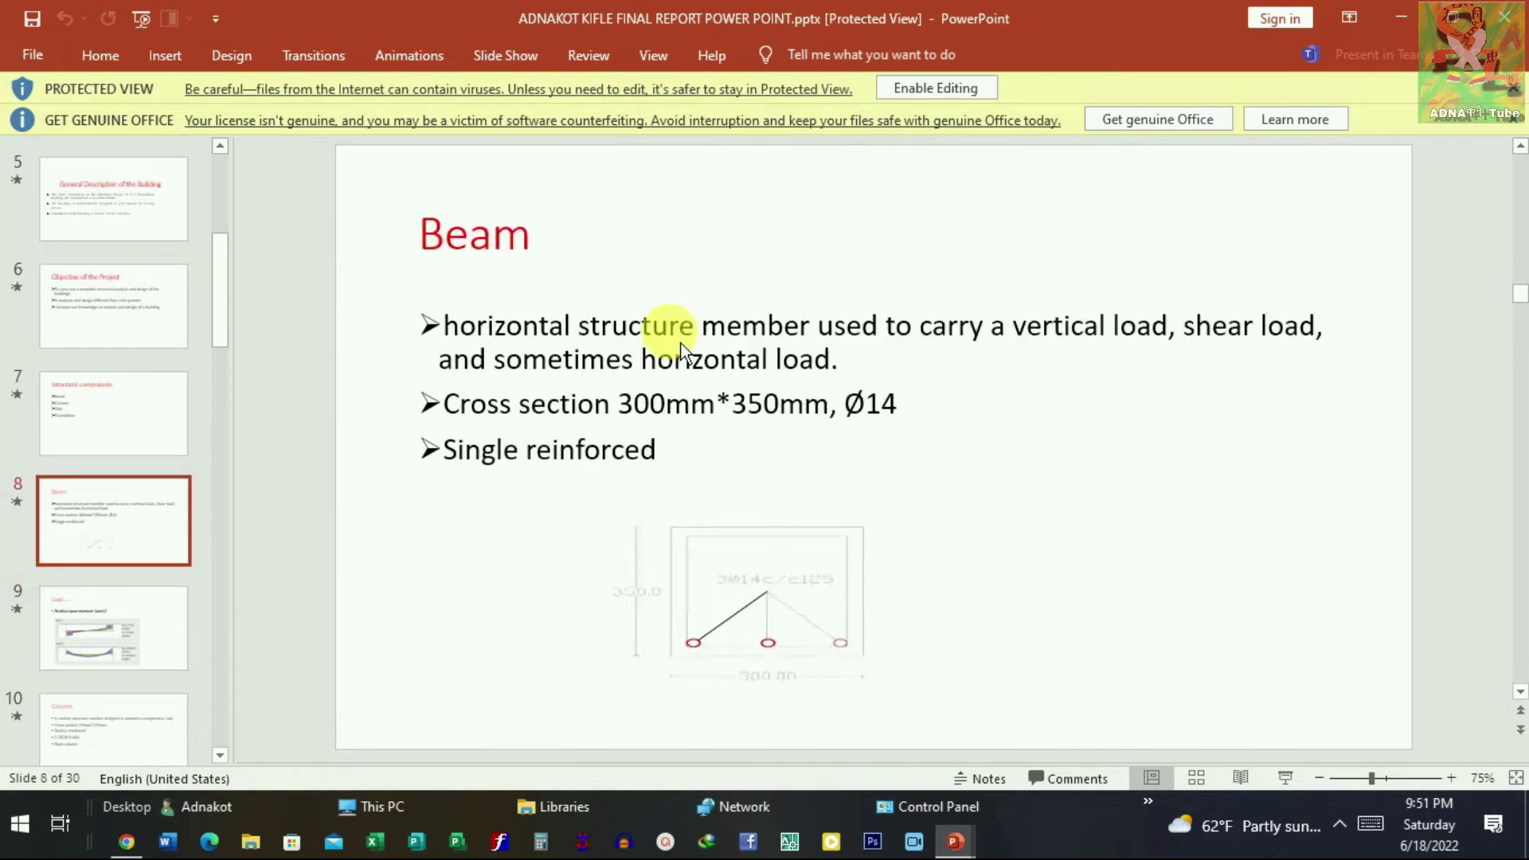
scroll(681, 343, "up", 1)
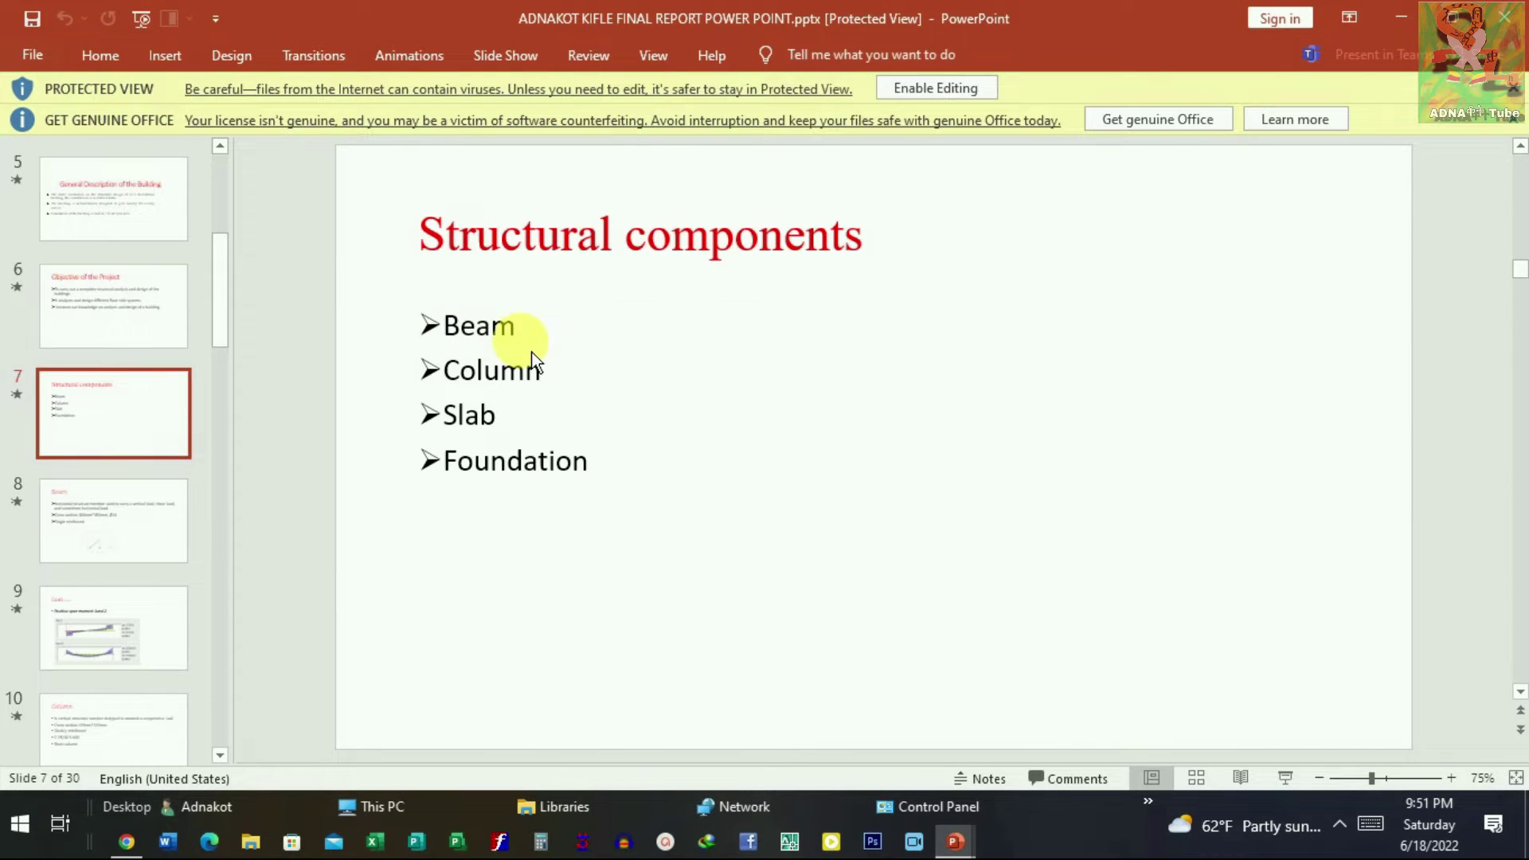
scroll(593, 402, "down", 1)
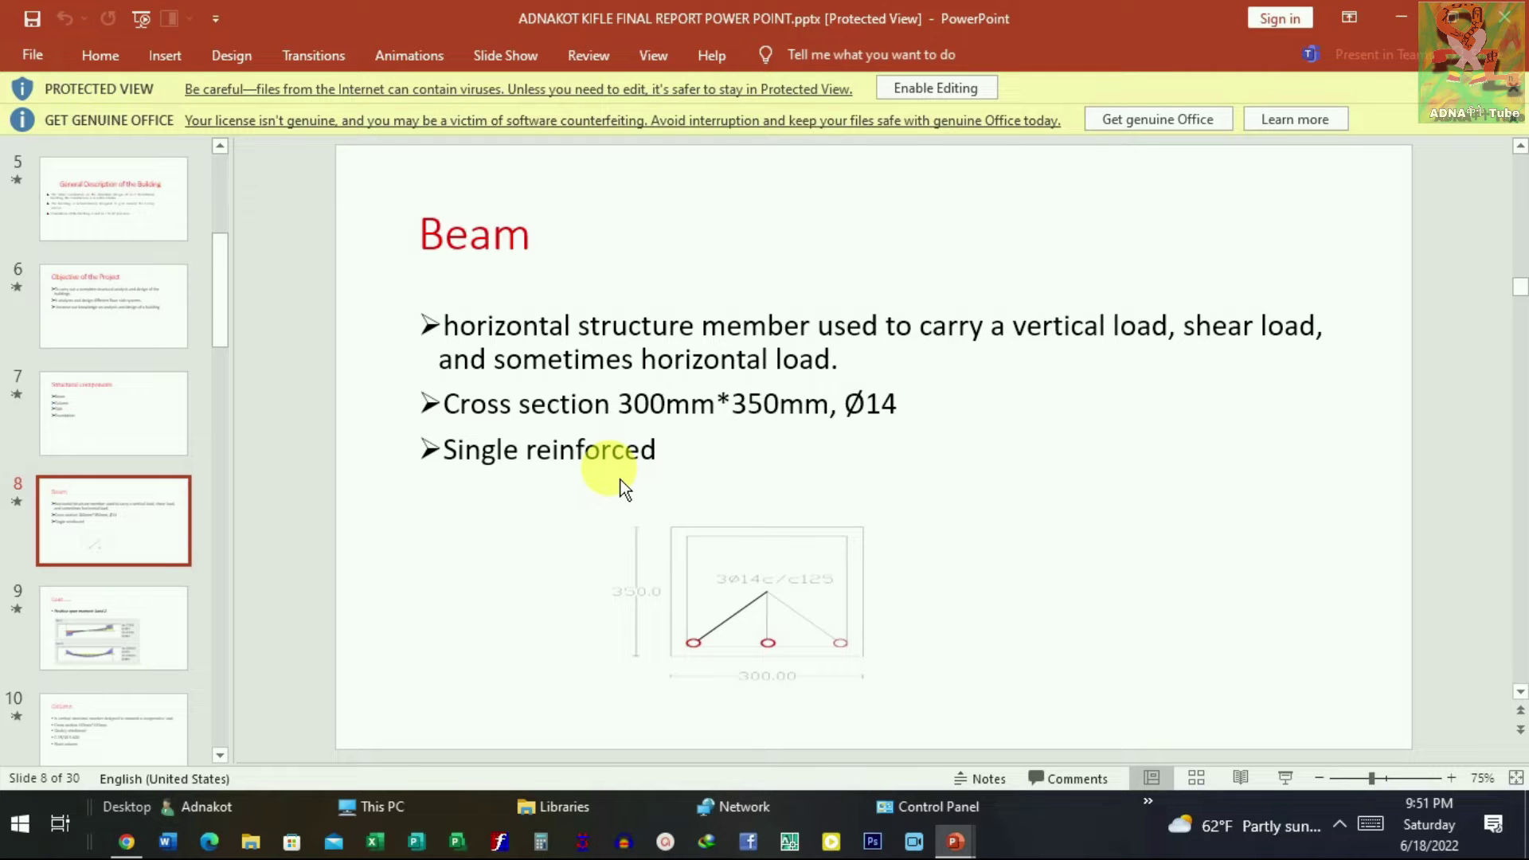
scroll(619, 479, "down", 1)
scroll(618, 470, "down", 1)
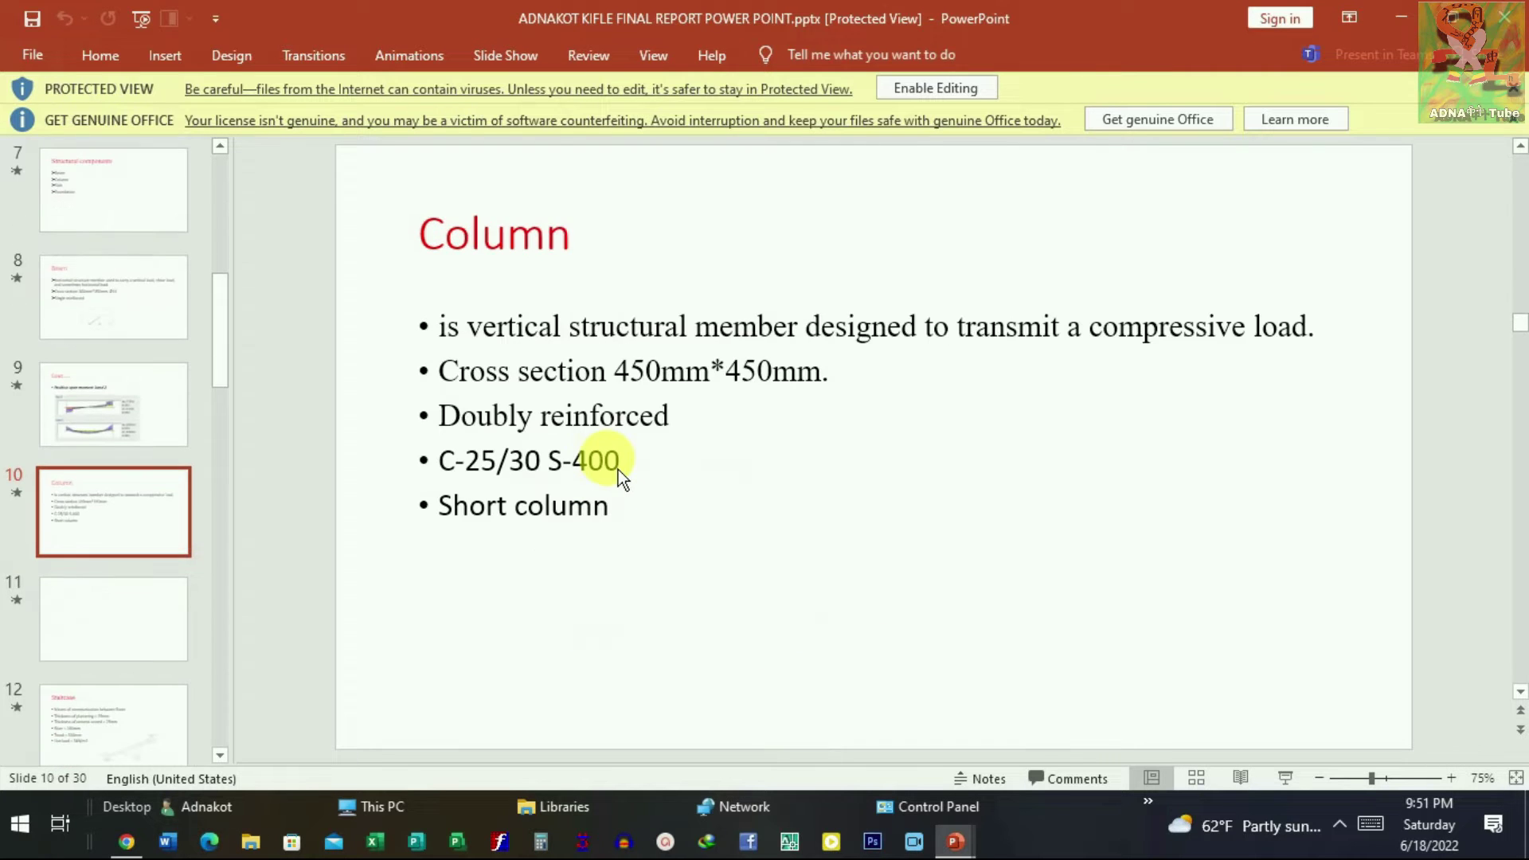
scroll(658, 462, "down", 1)
scroll(658, 458, "down", 1)
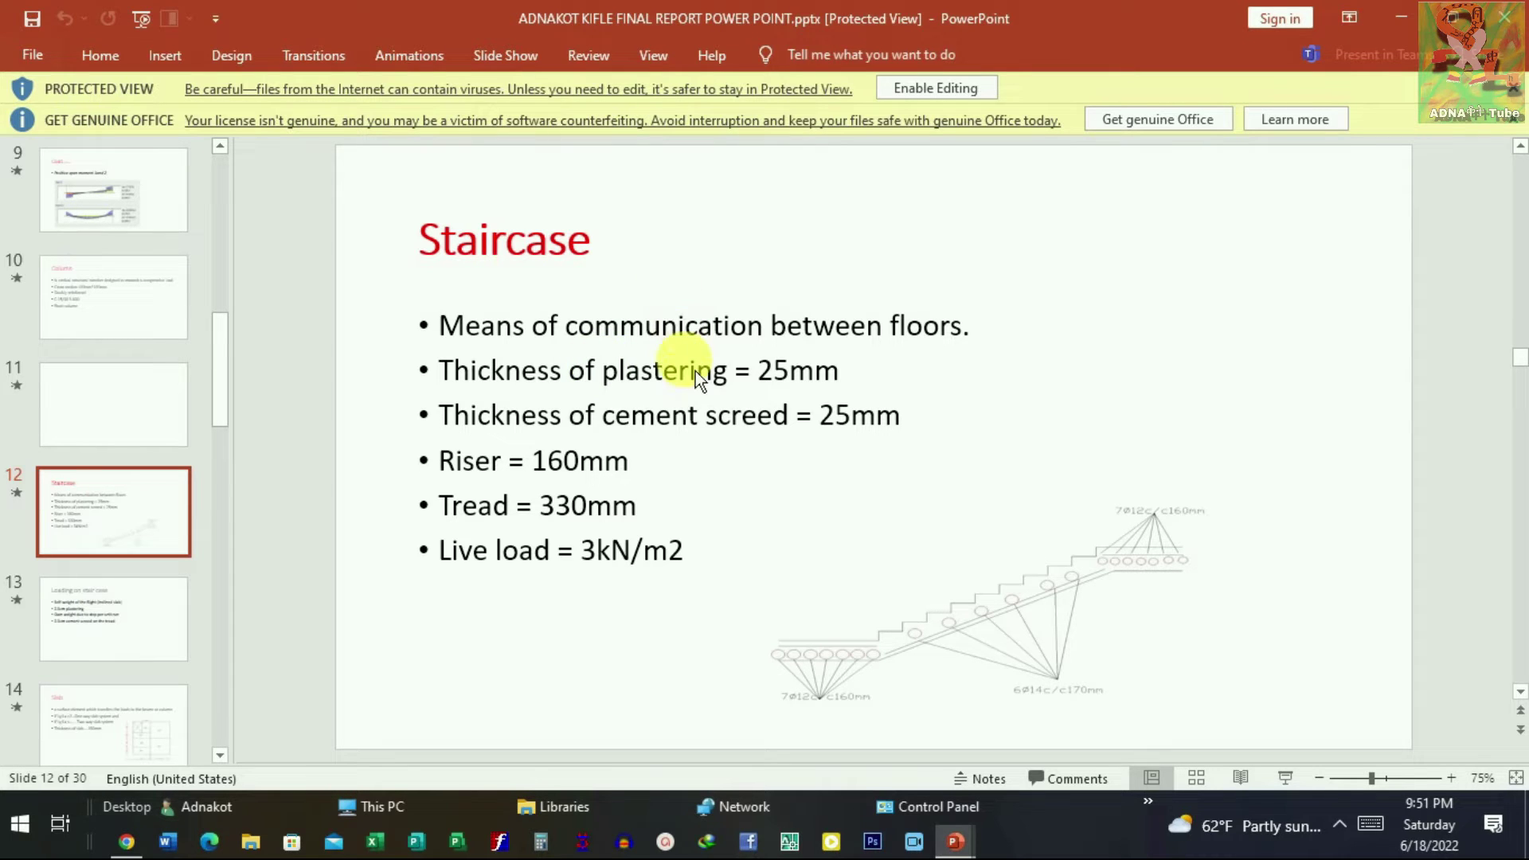
scroll(707, 414, "down", 1)
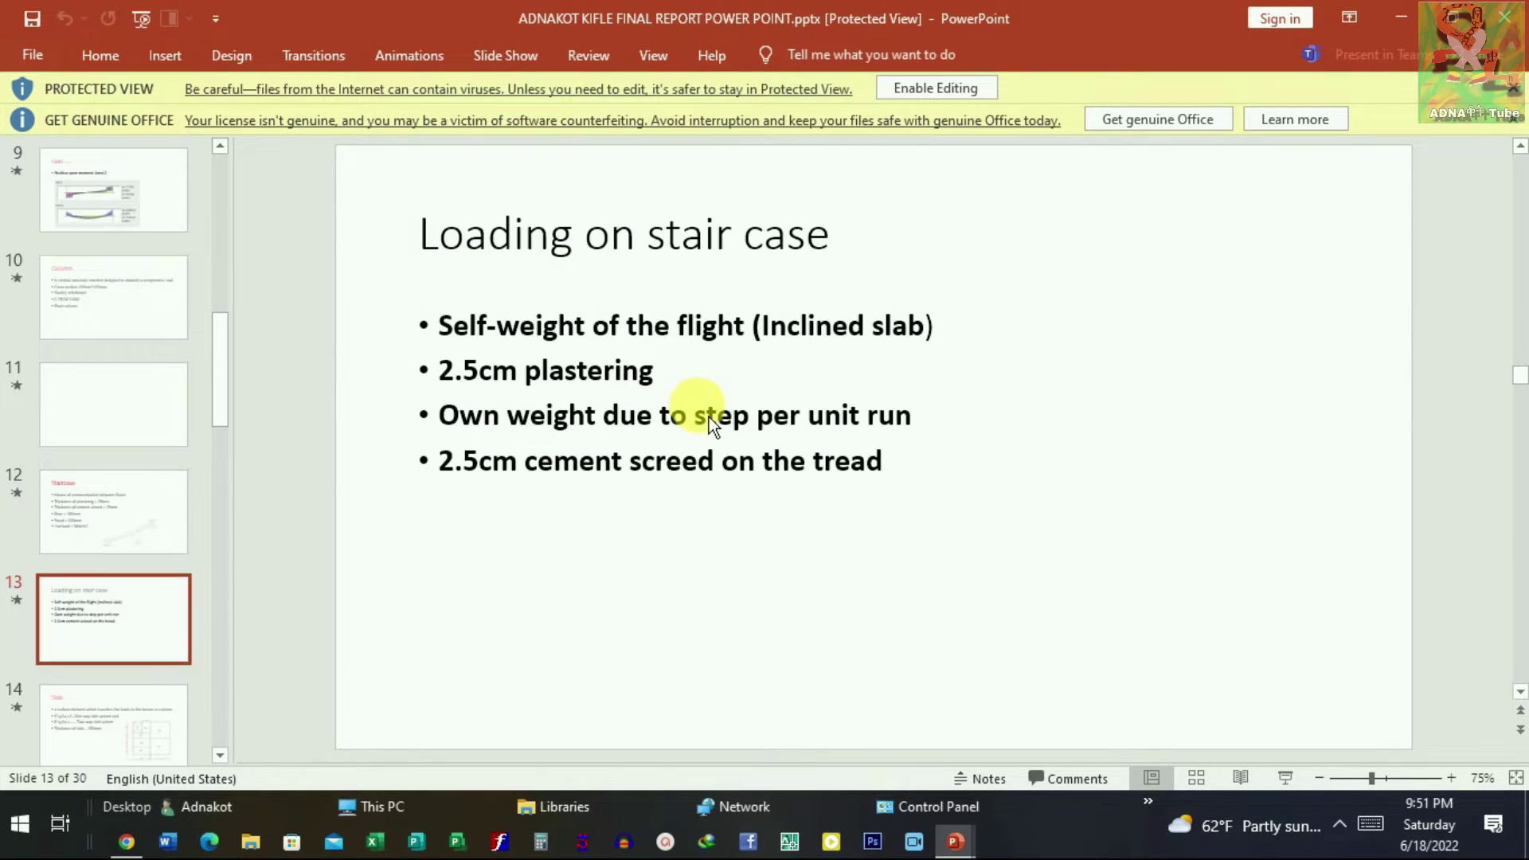
scroll(709, 417, "down", 1)
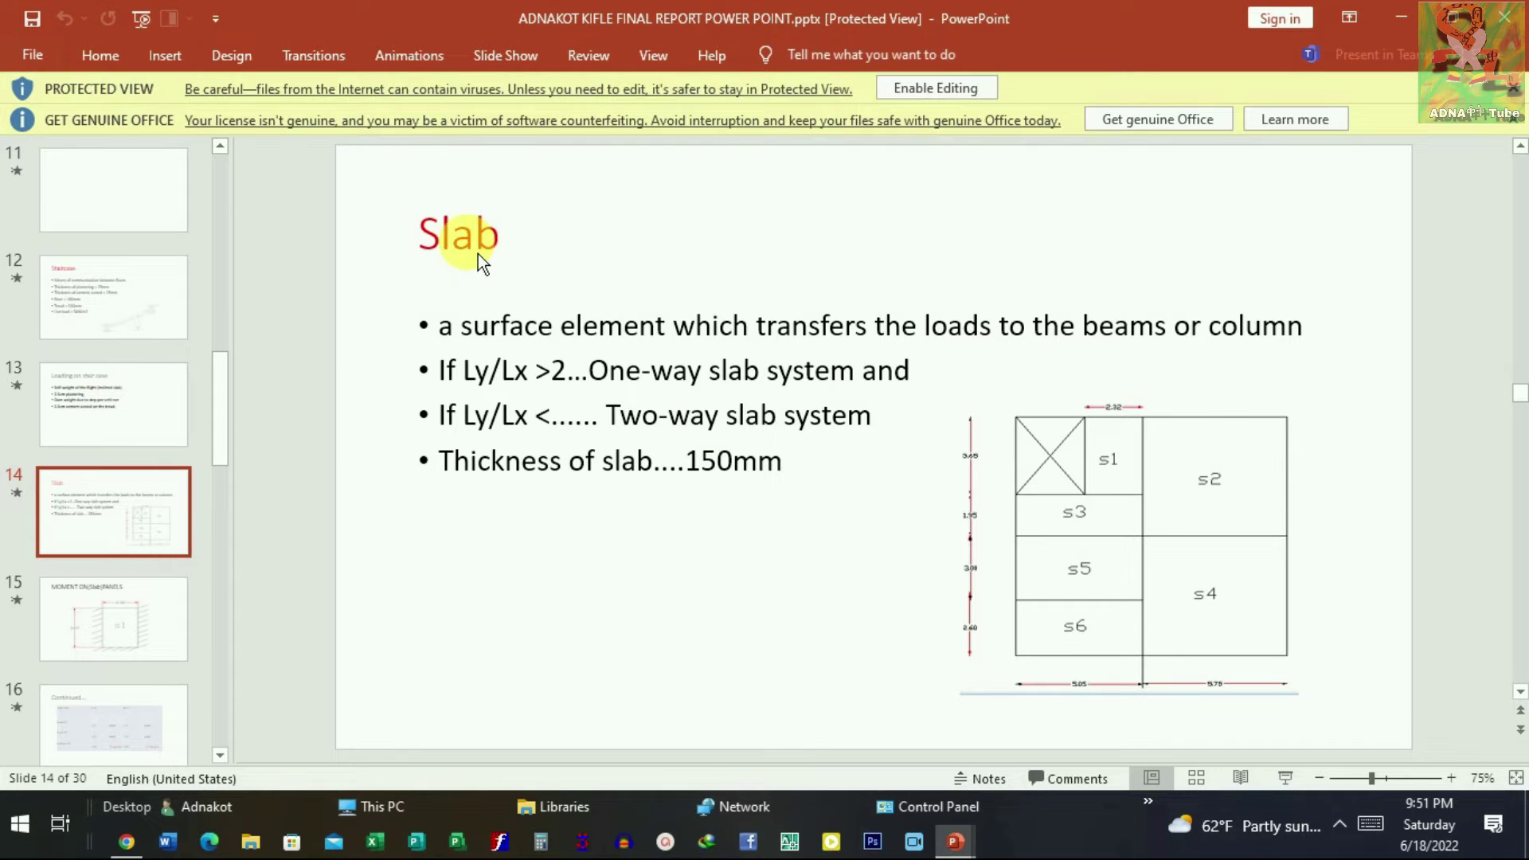
scroll(515, 267, "down", 1)
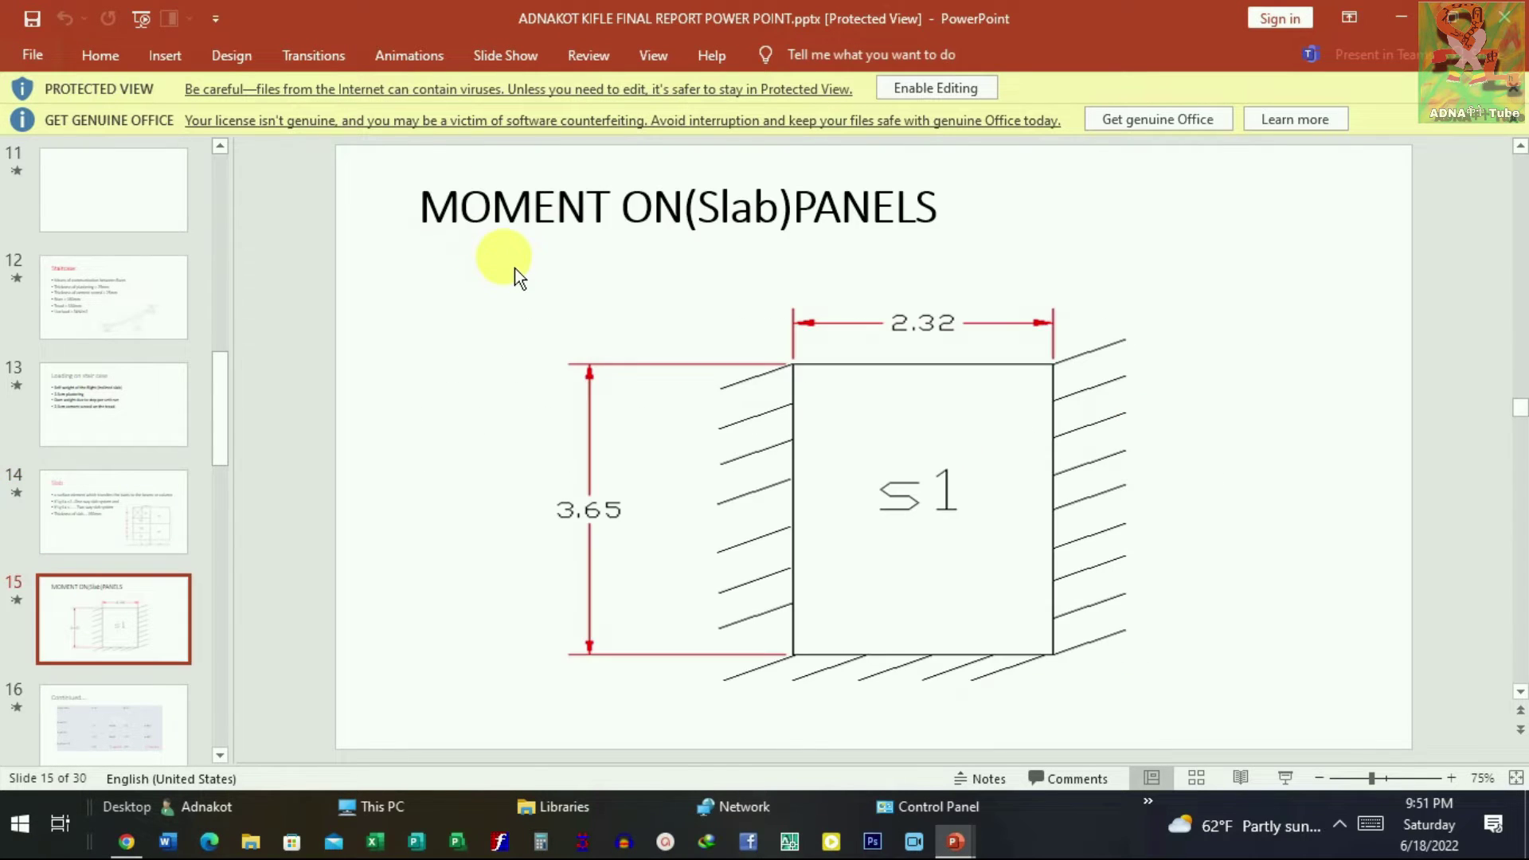
scroll(530, 275, "down", 1)
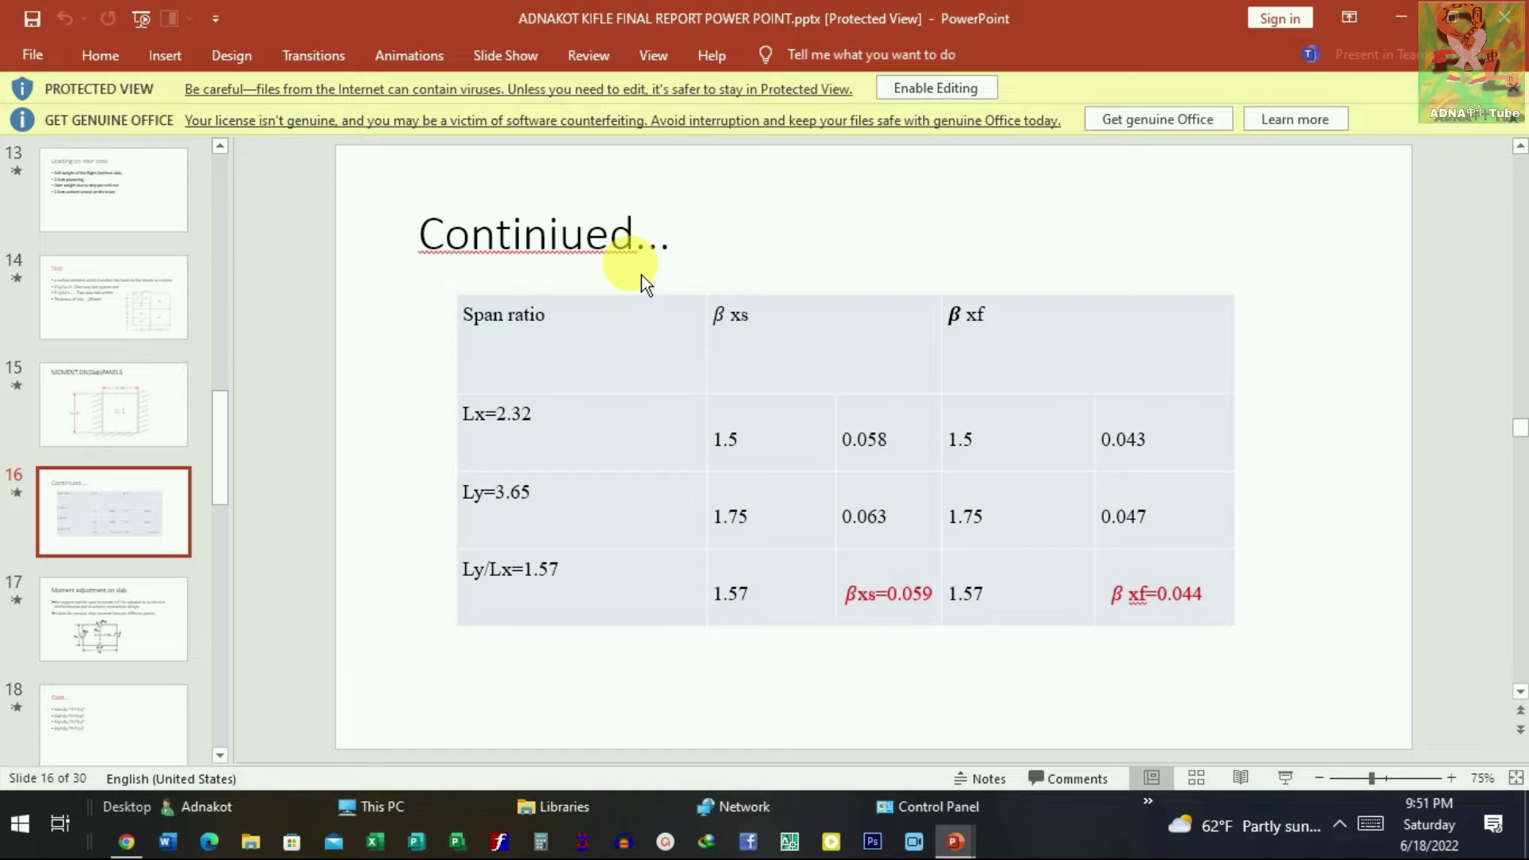
scroll(642, 275, "down", 1)
scroll(642, 275, "down", 2)
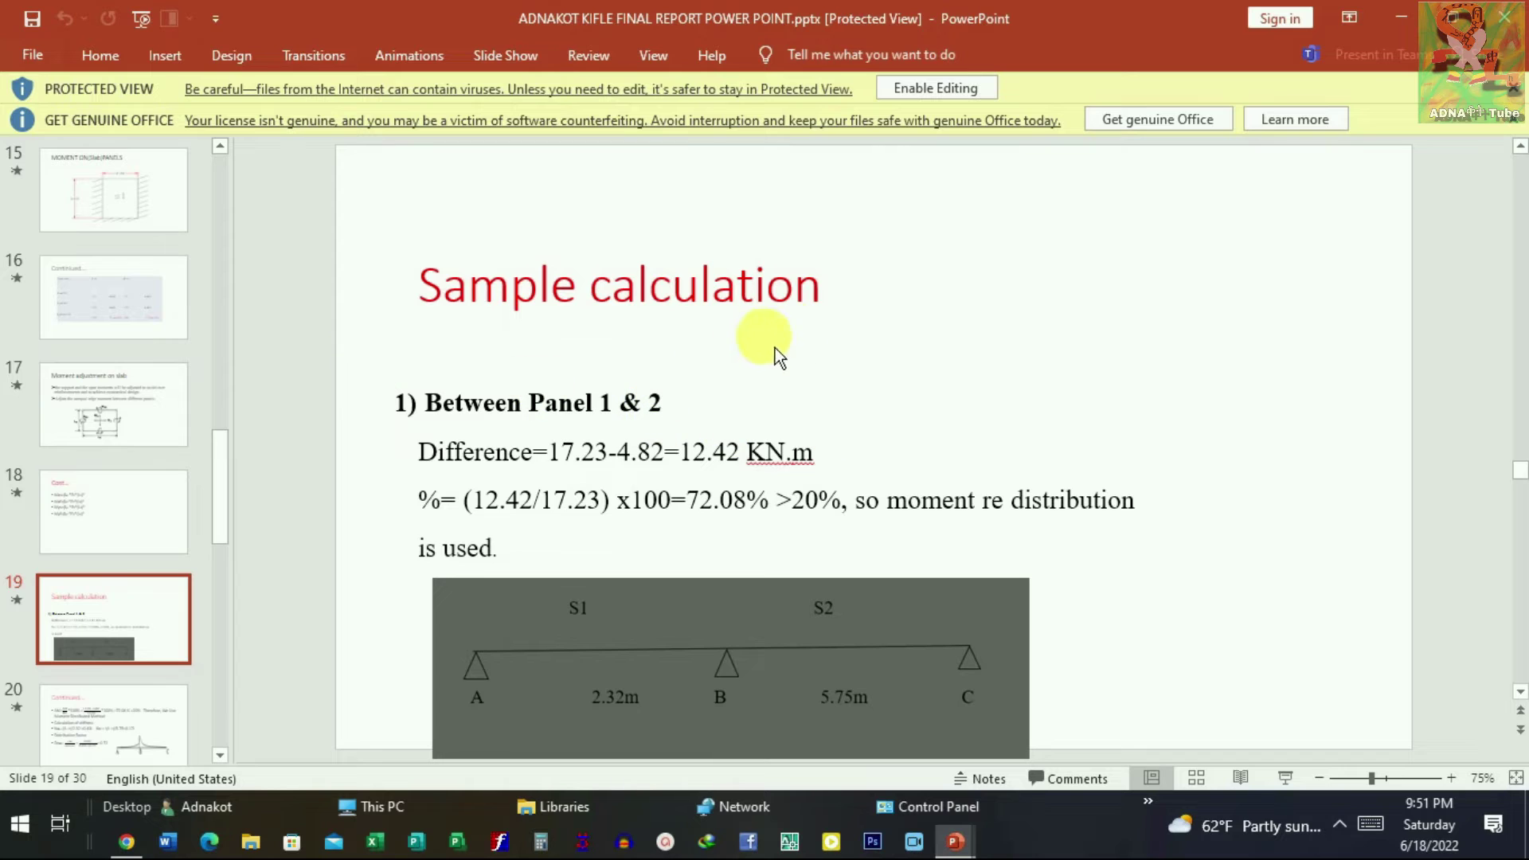
left_click(785, 304)
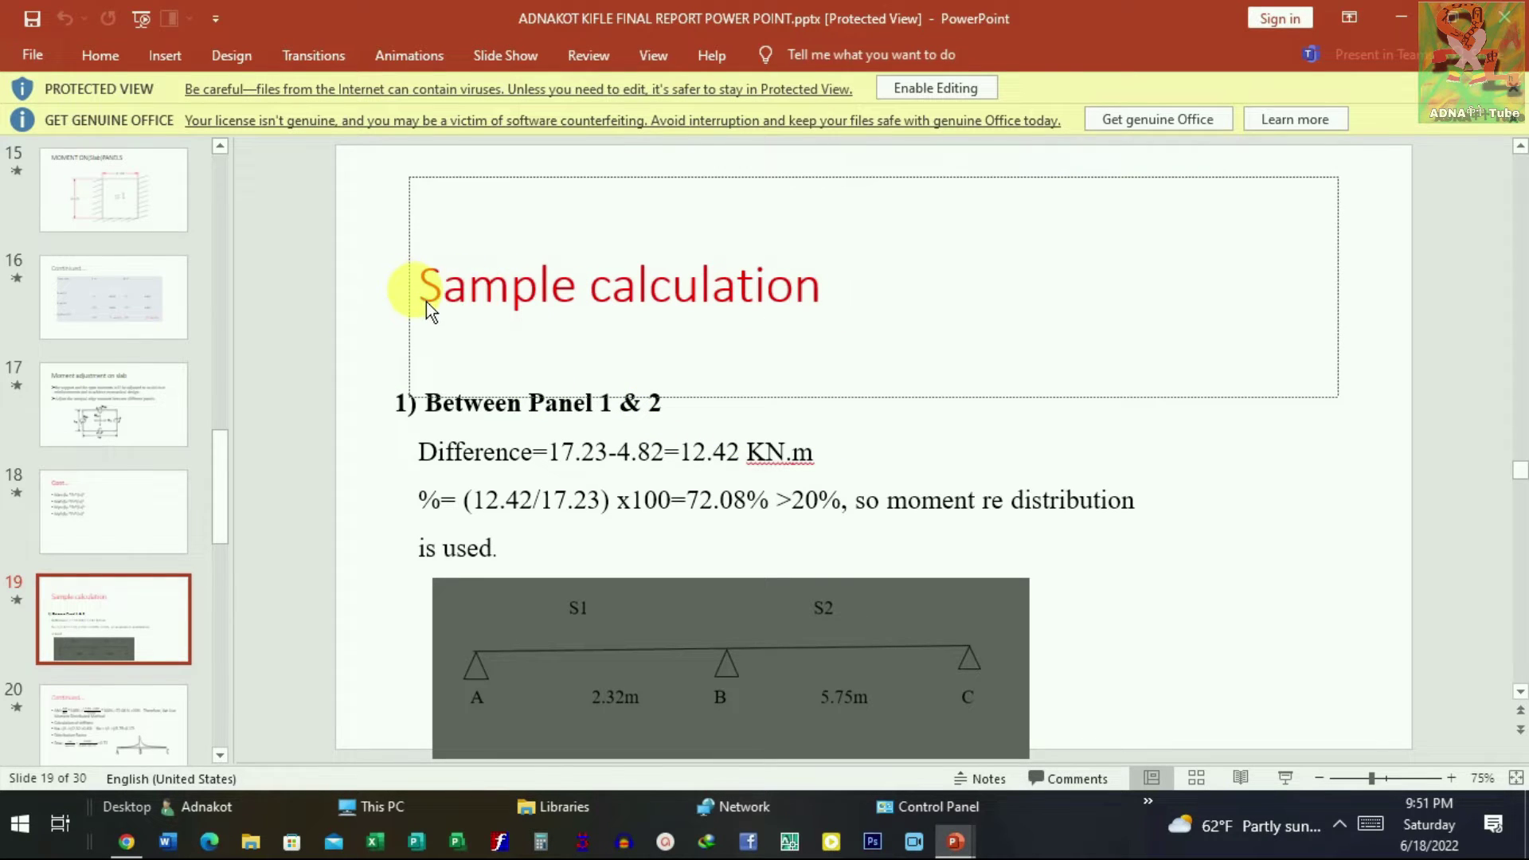
left_click_drag(422, 296, 892, 317)
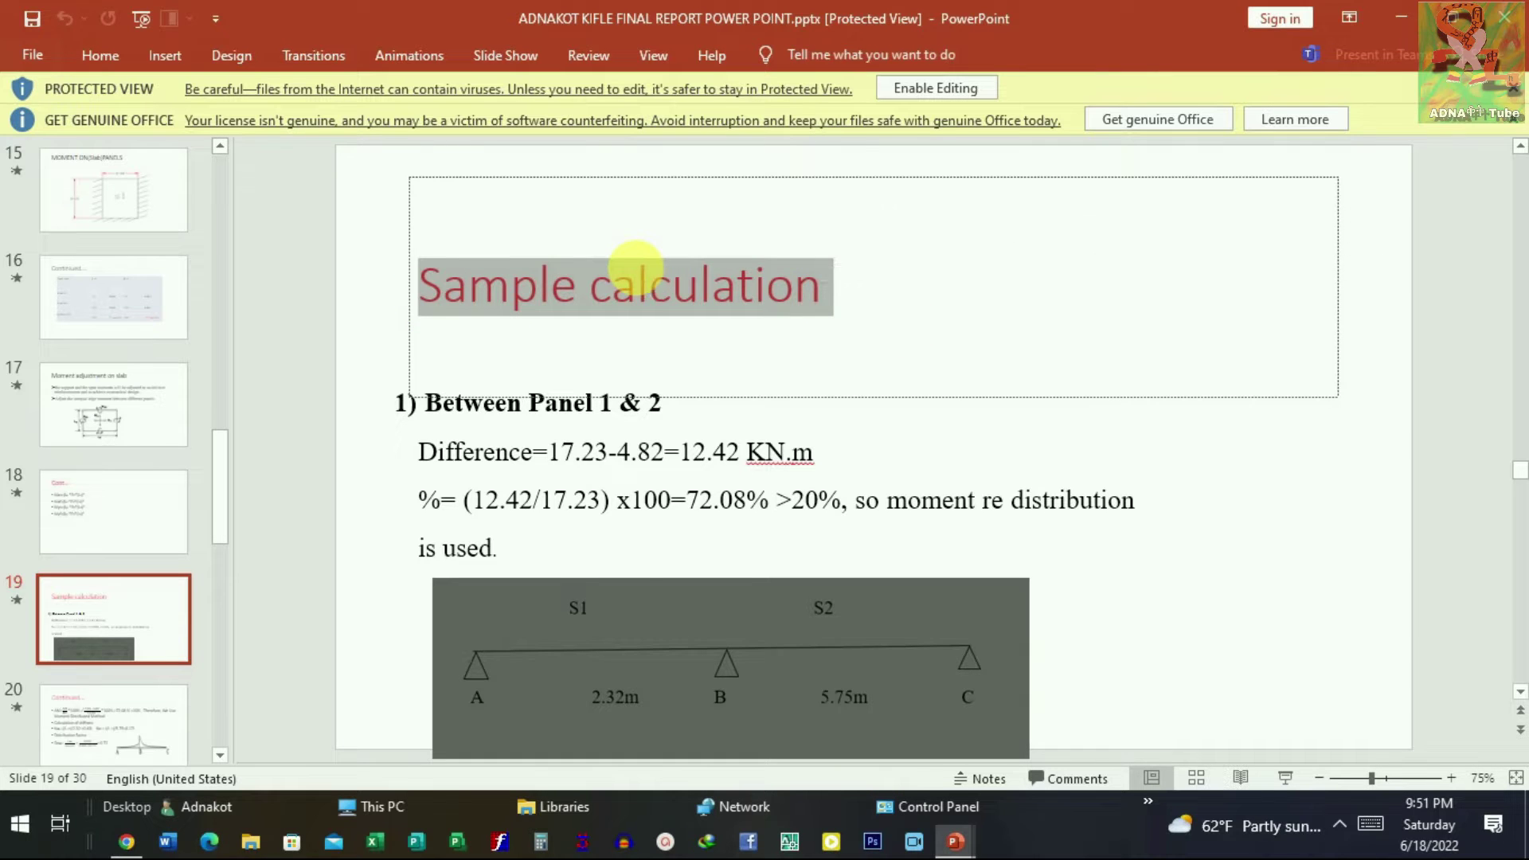
right_click(635, 267)
left_click(704, 318)
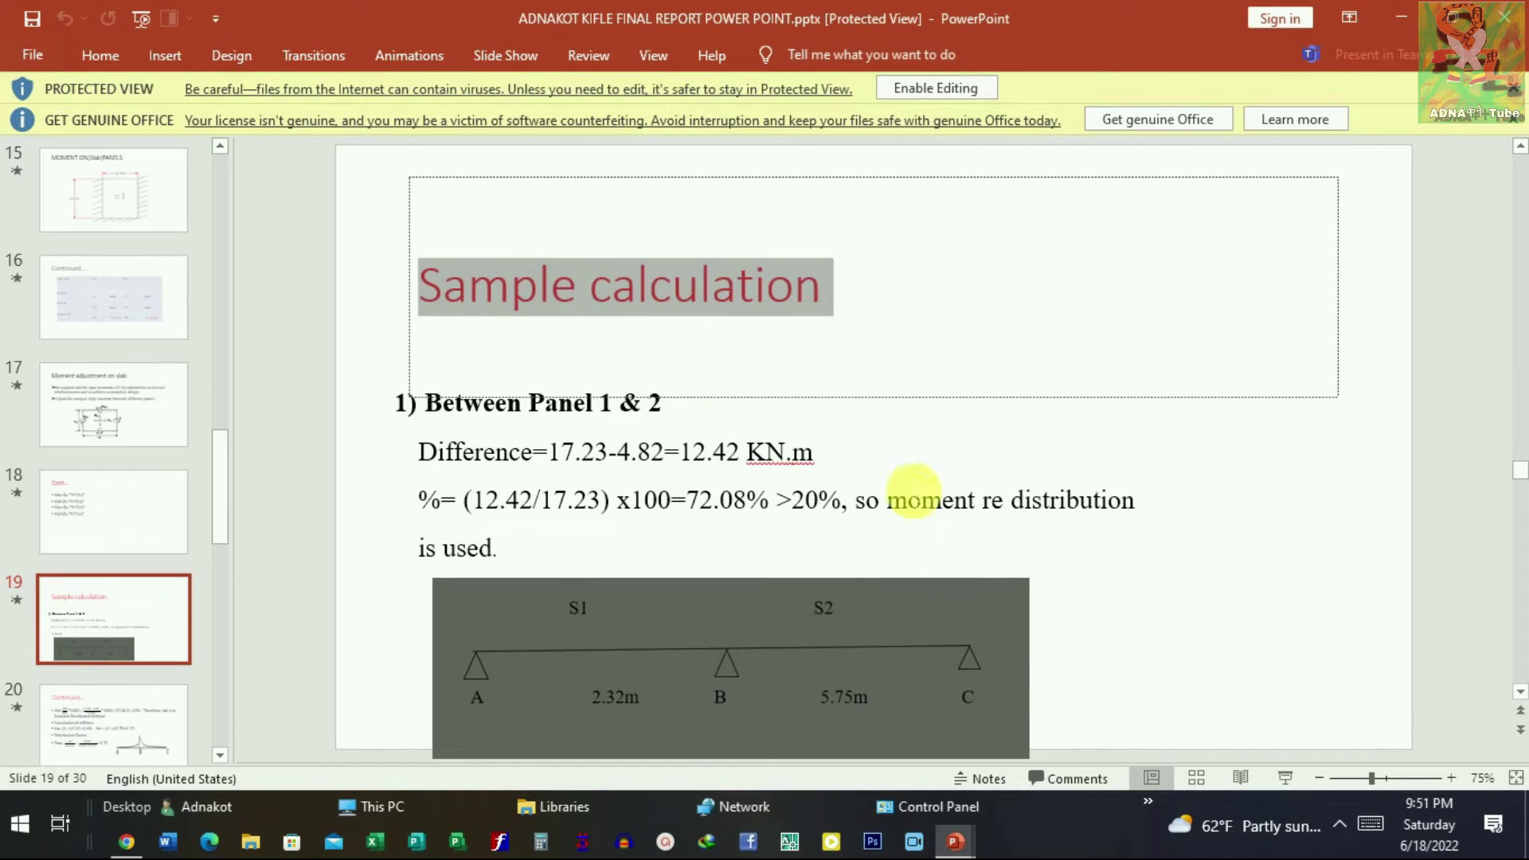
mouse_move(954, 843)
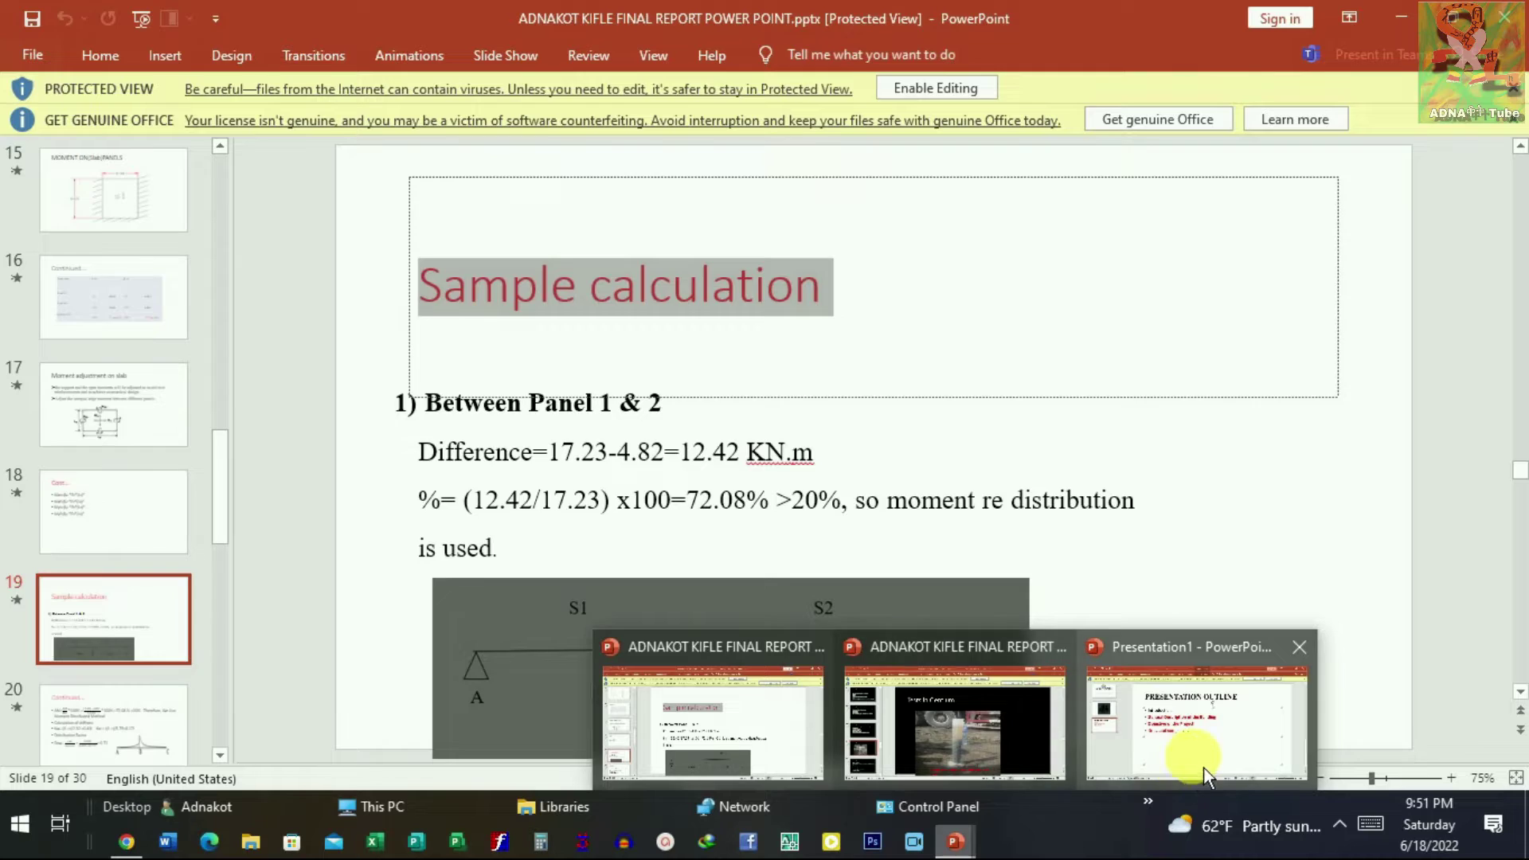
Step: Paste 'Sample calculation' as the next outline bullet, then scroll the report deck to the Conclusion slide
left_click(1205, 772)
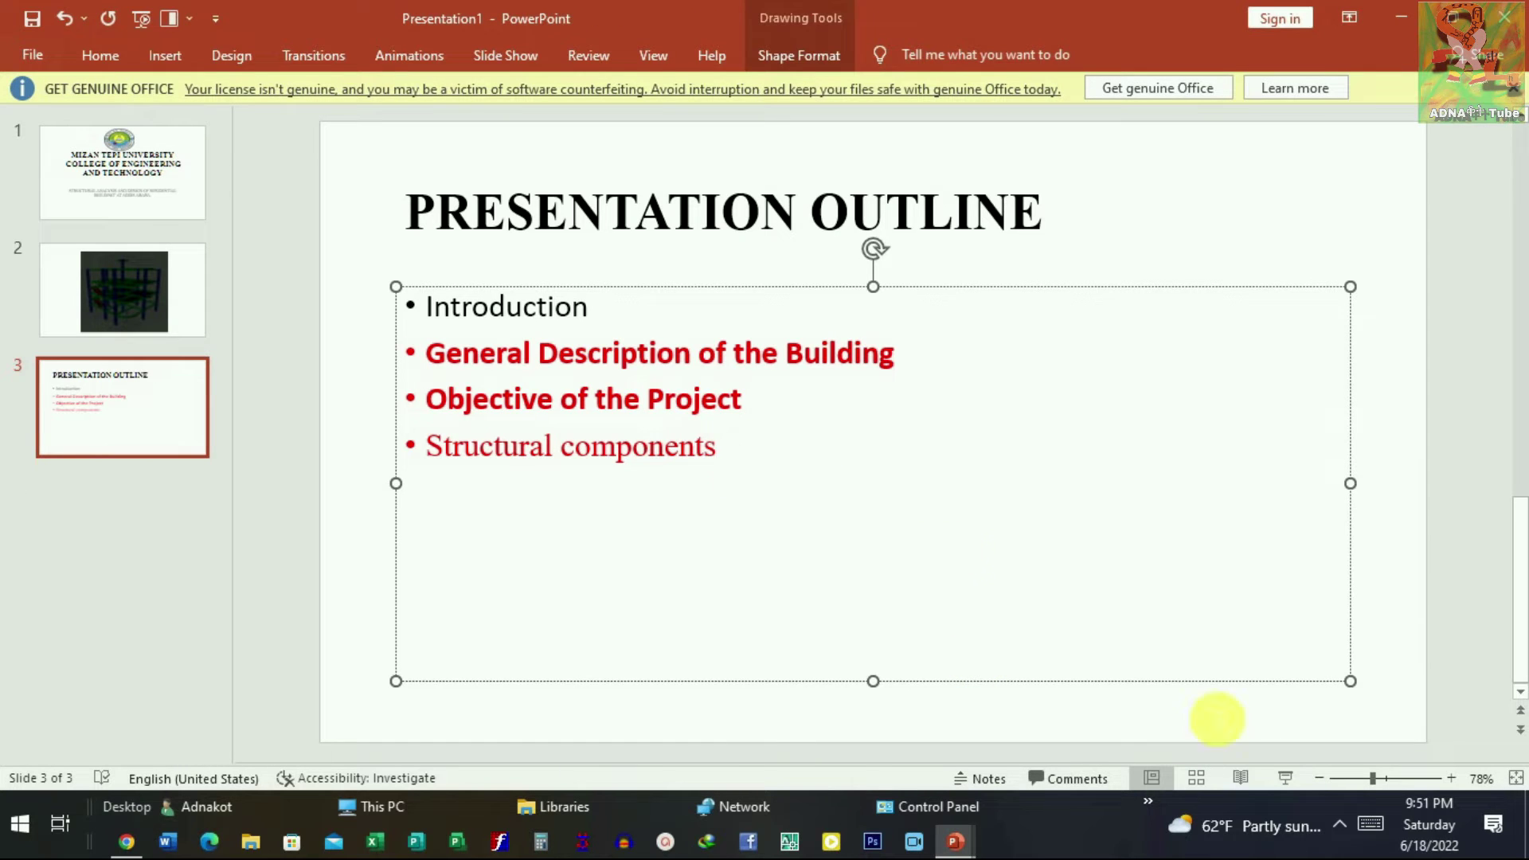
mouse_move(1431, 824)
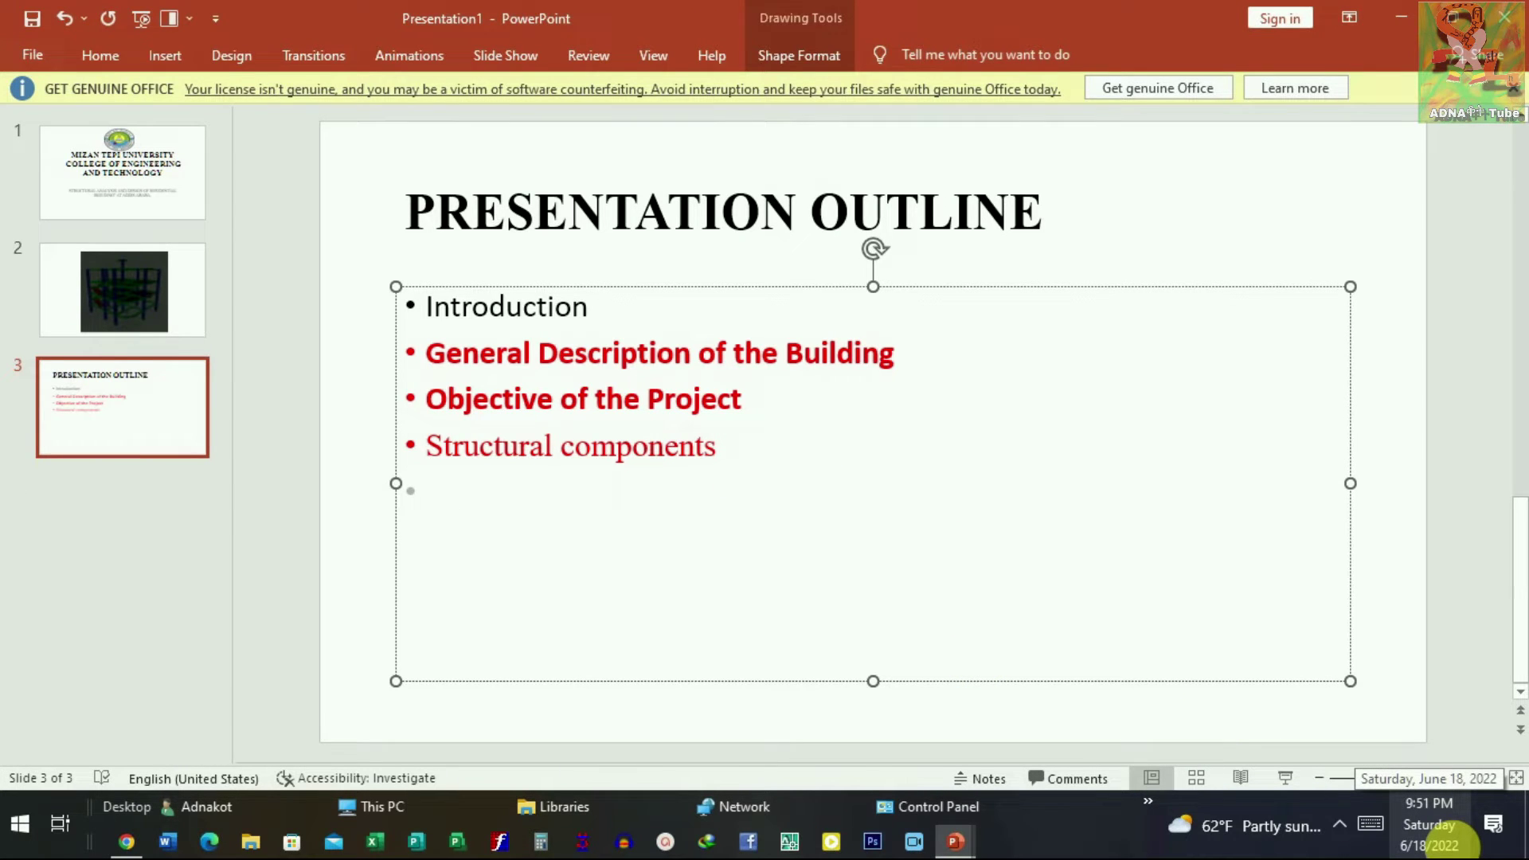
key("ctrl+v")
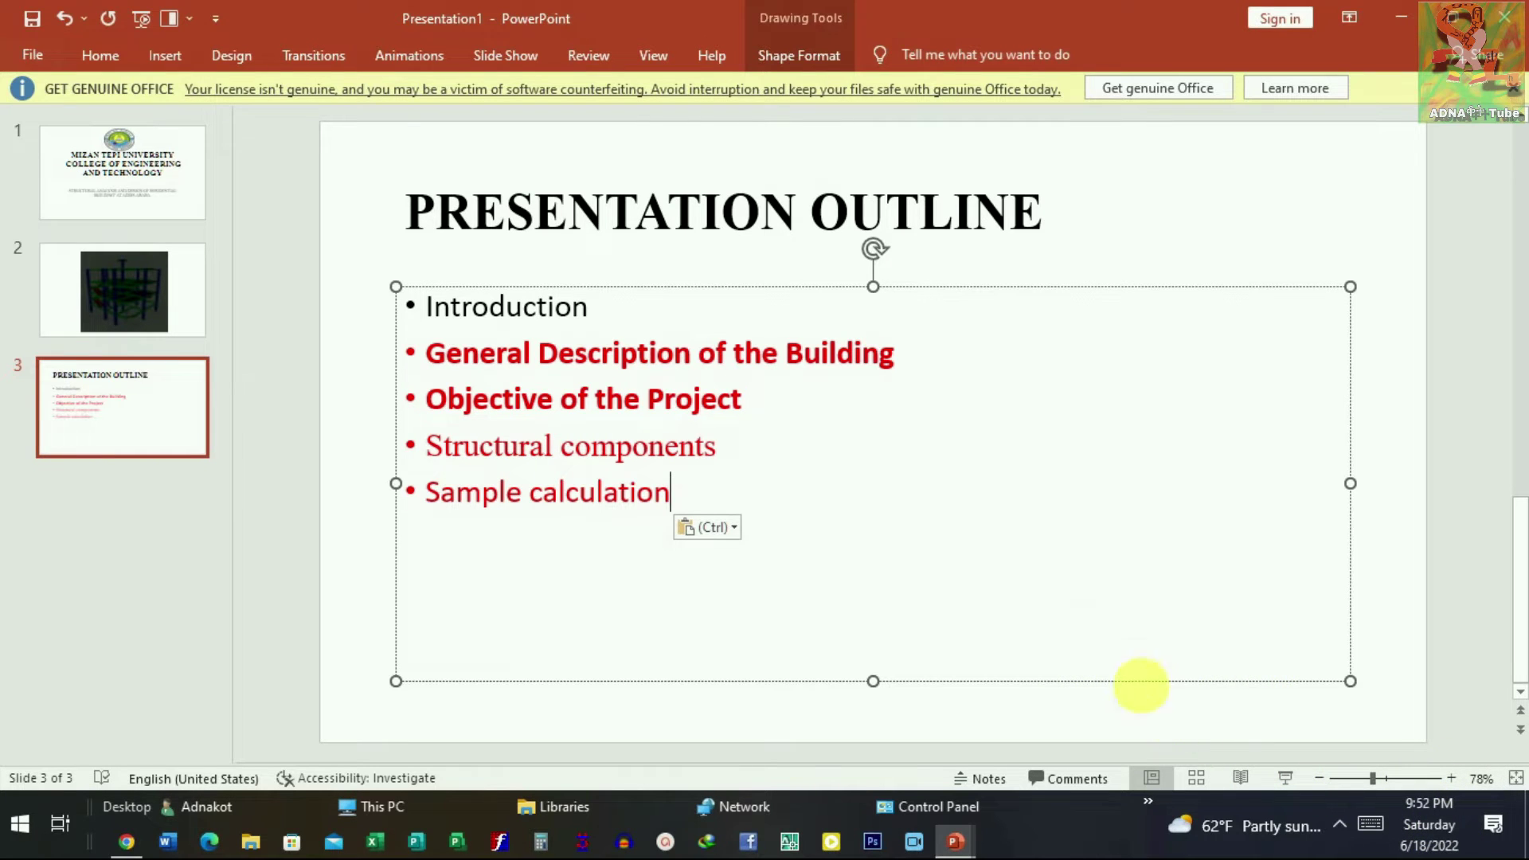
mouse_move(955, 841)
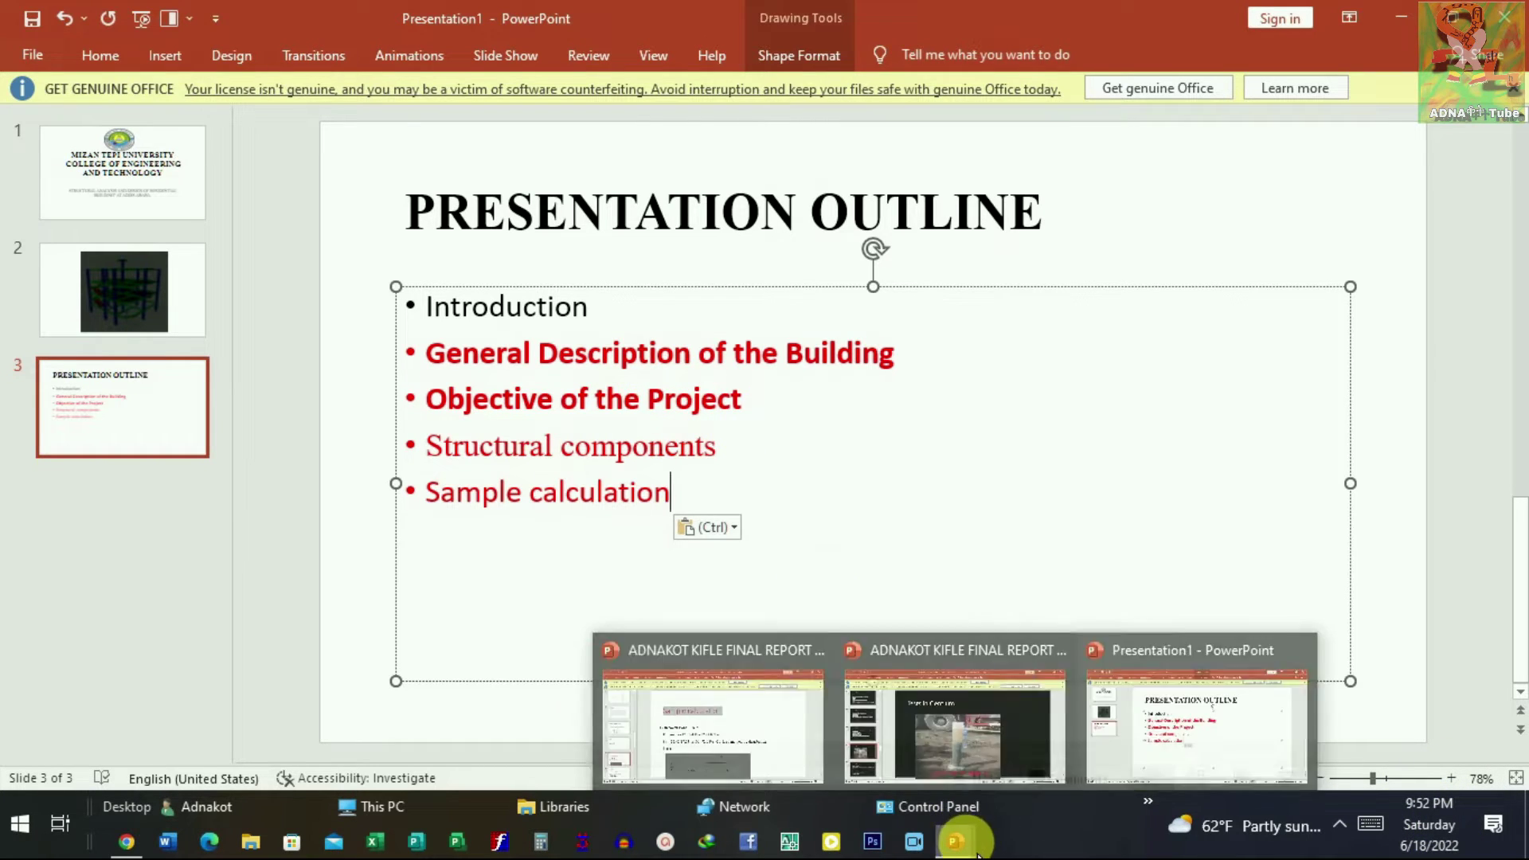
left_click(756, 762)
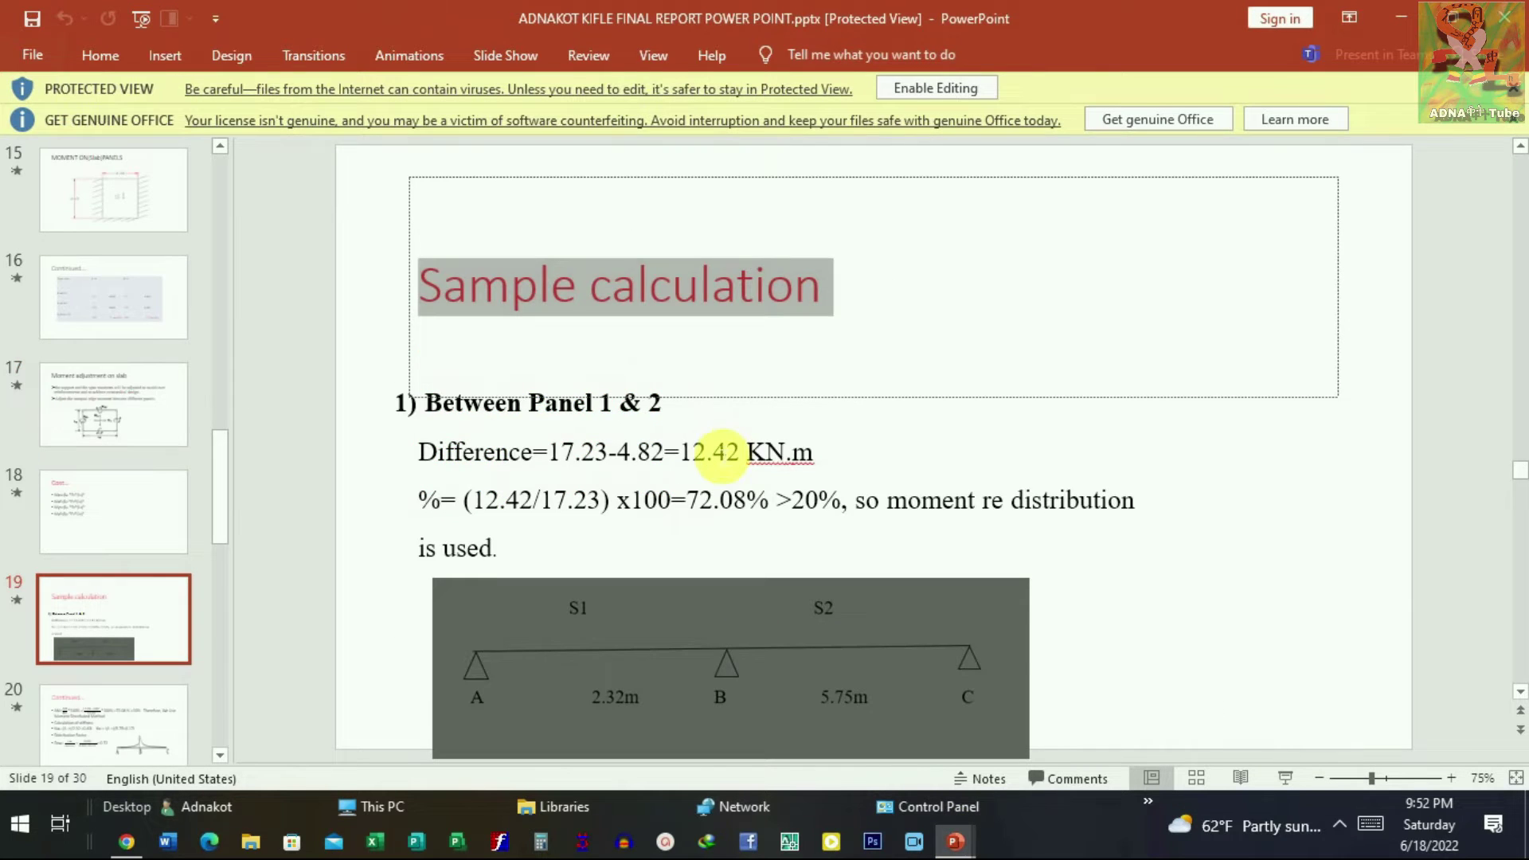
scroll(701, 444, "down", 2)
scroll(728, 470, "down", 2)
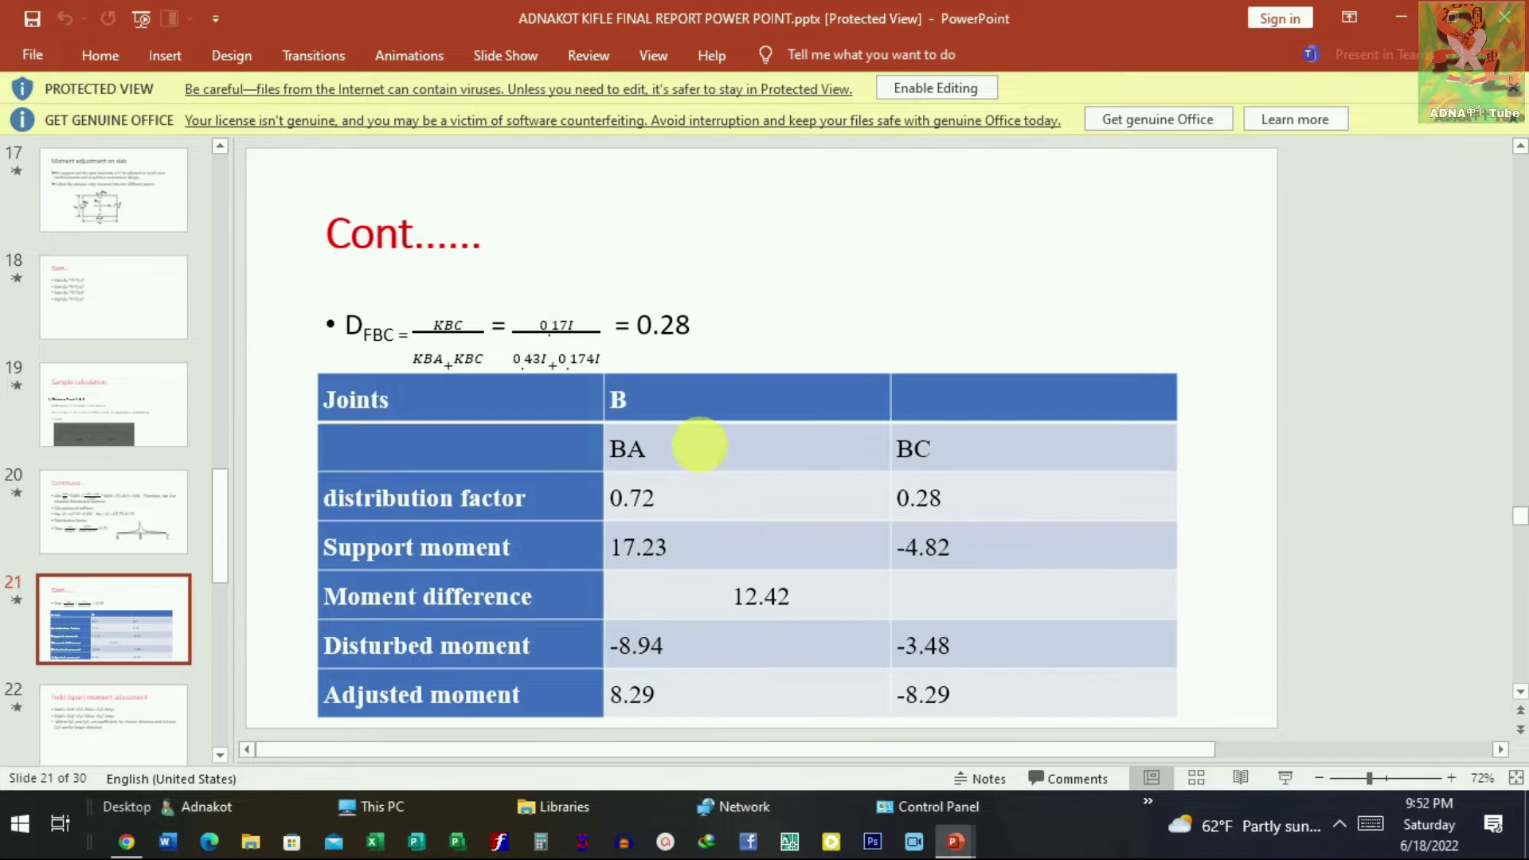
scroll(701, 446, "down", 1)
scroll(717, 447, "down", 1)
scroll(727, 418, "down", 1)
scroll(730, 415, "down", 1)
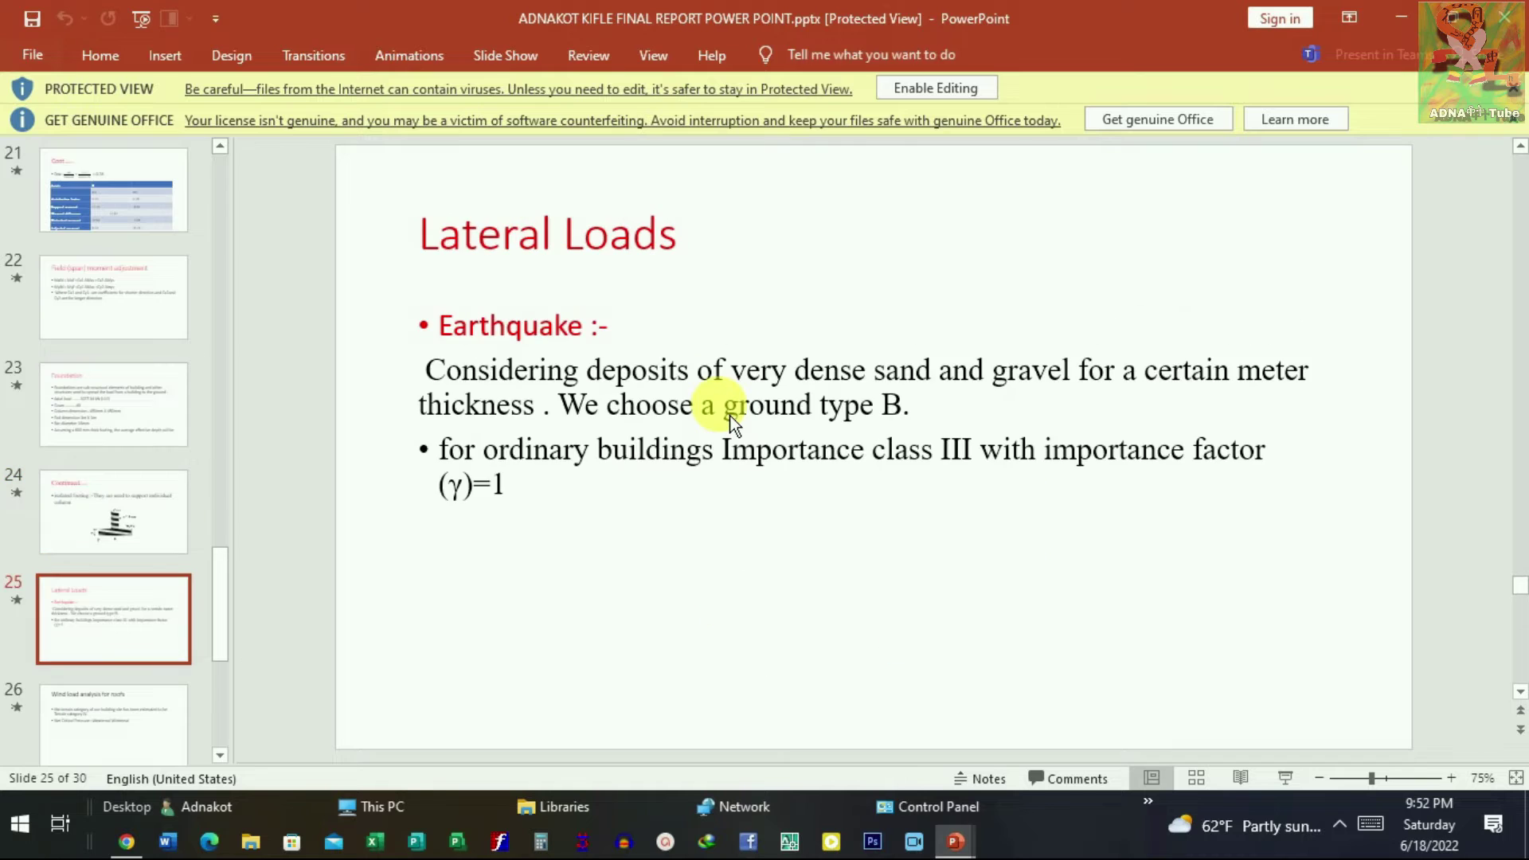
scroll(734, 417, "down", 1)
scroll(734, 418, "down", 1)
scroll(733, 416, "down", 2)
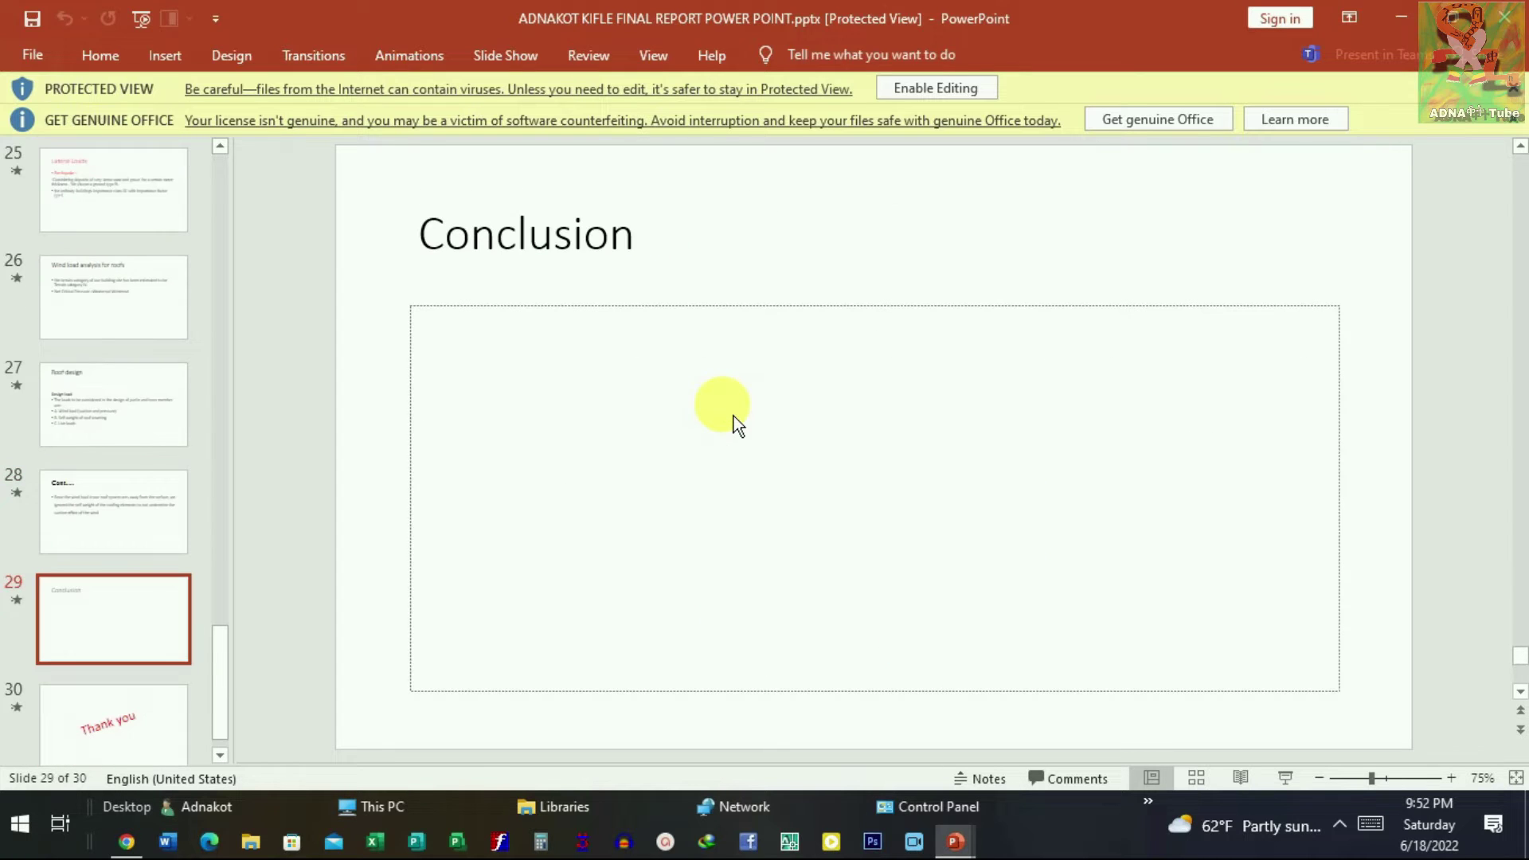
Step: Copy the 'Conclusion' title from slide 29 and paste it as the last outline bullet
left_click(637, 243)
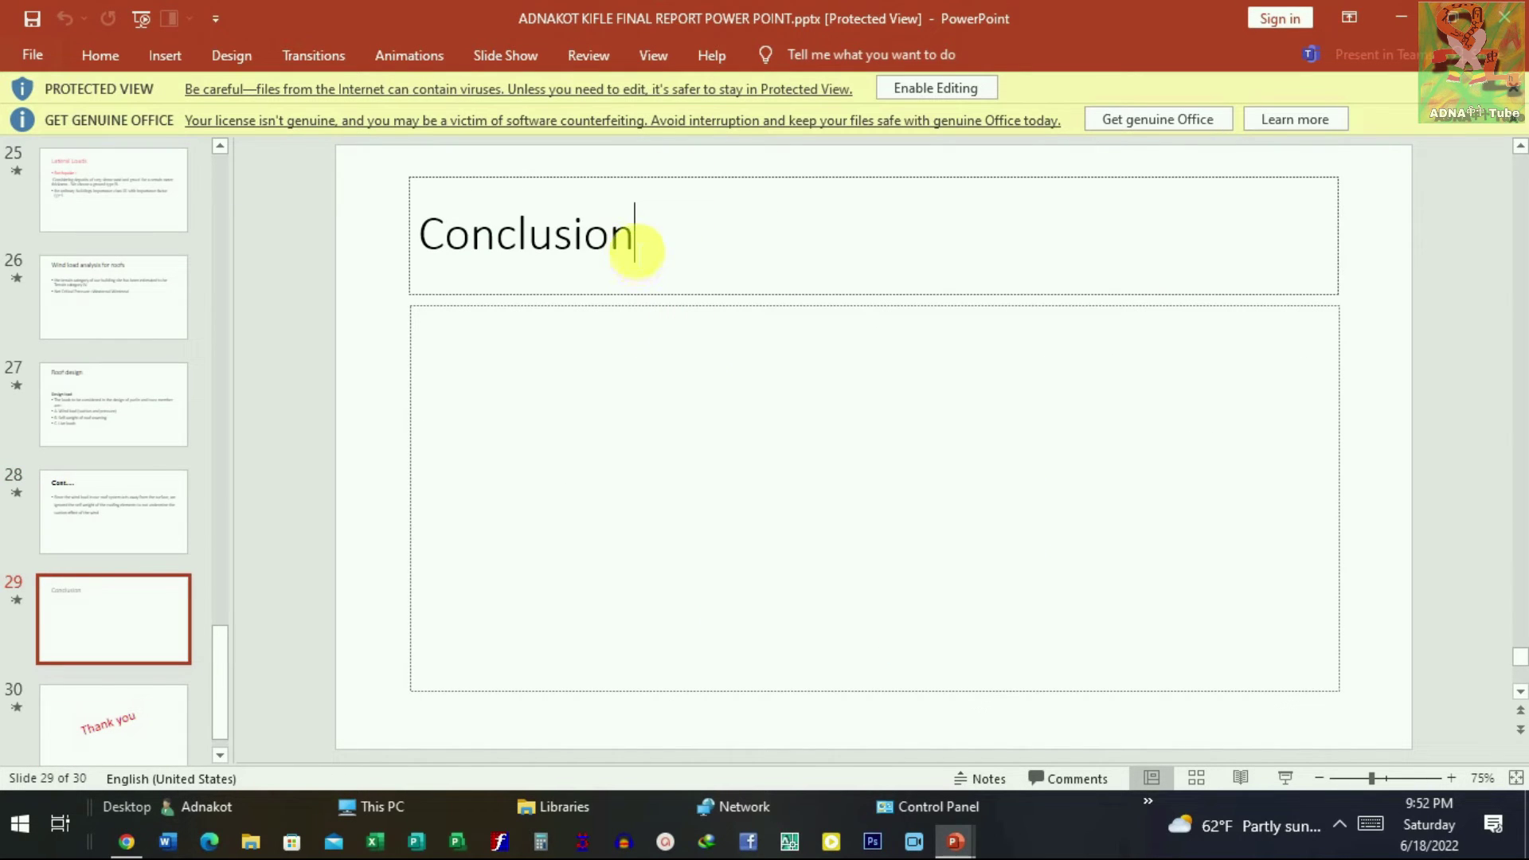
key("Escape")
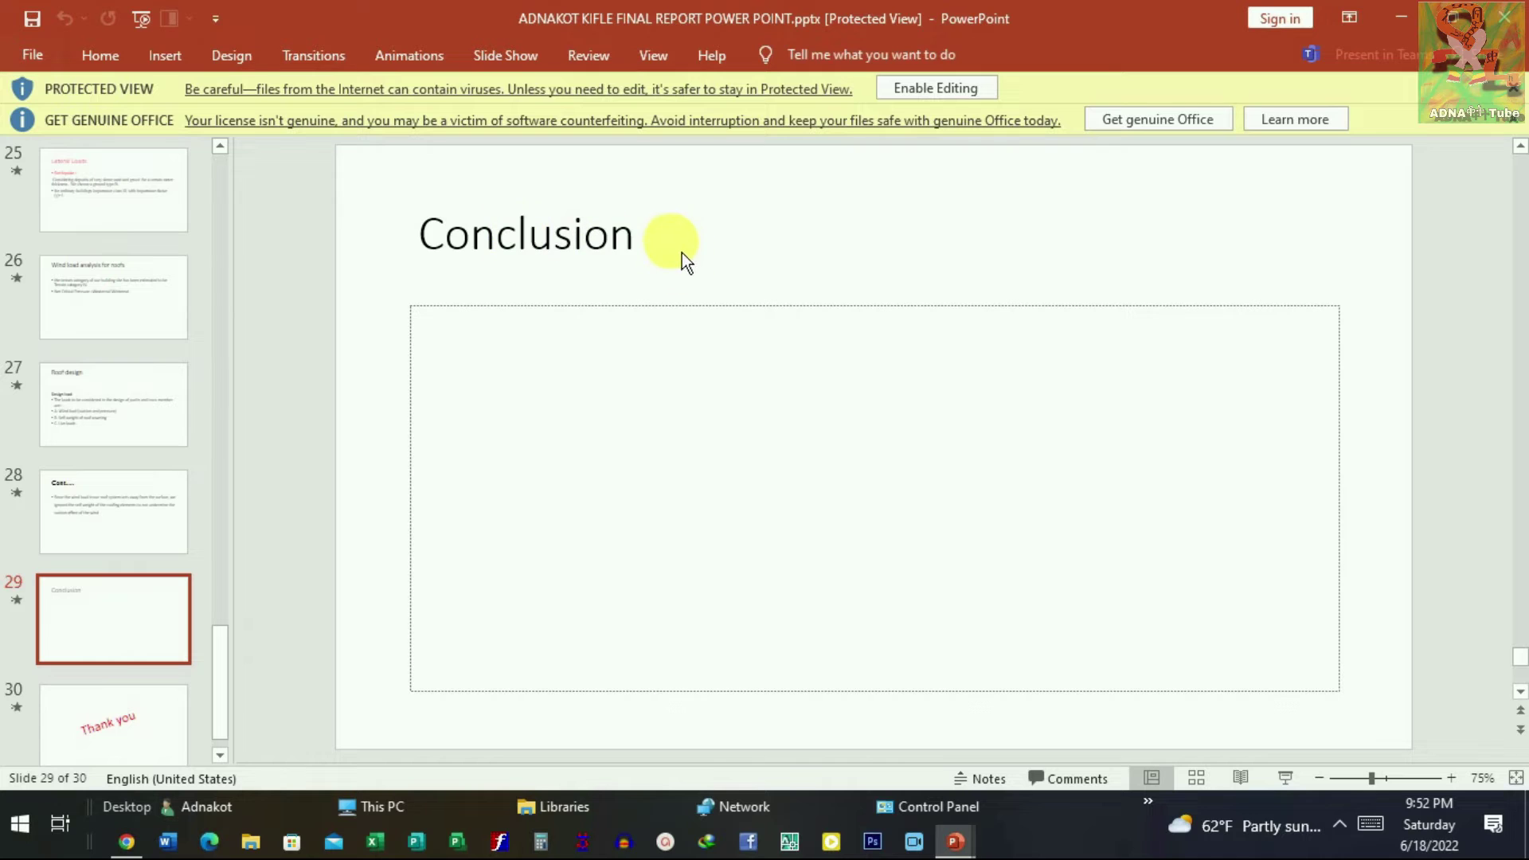
scroll(672, 263, "down", 1)
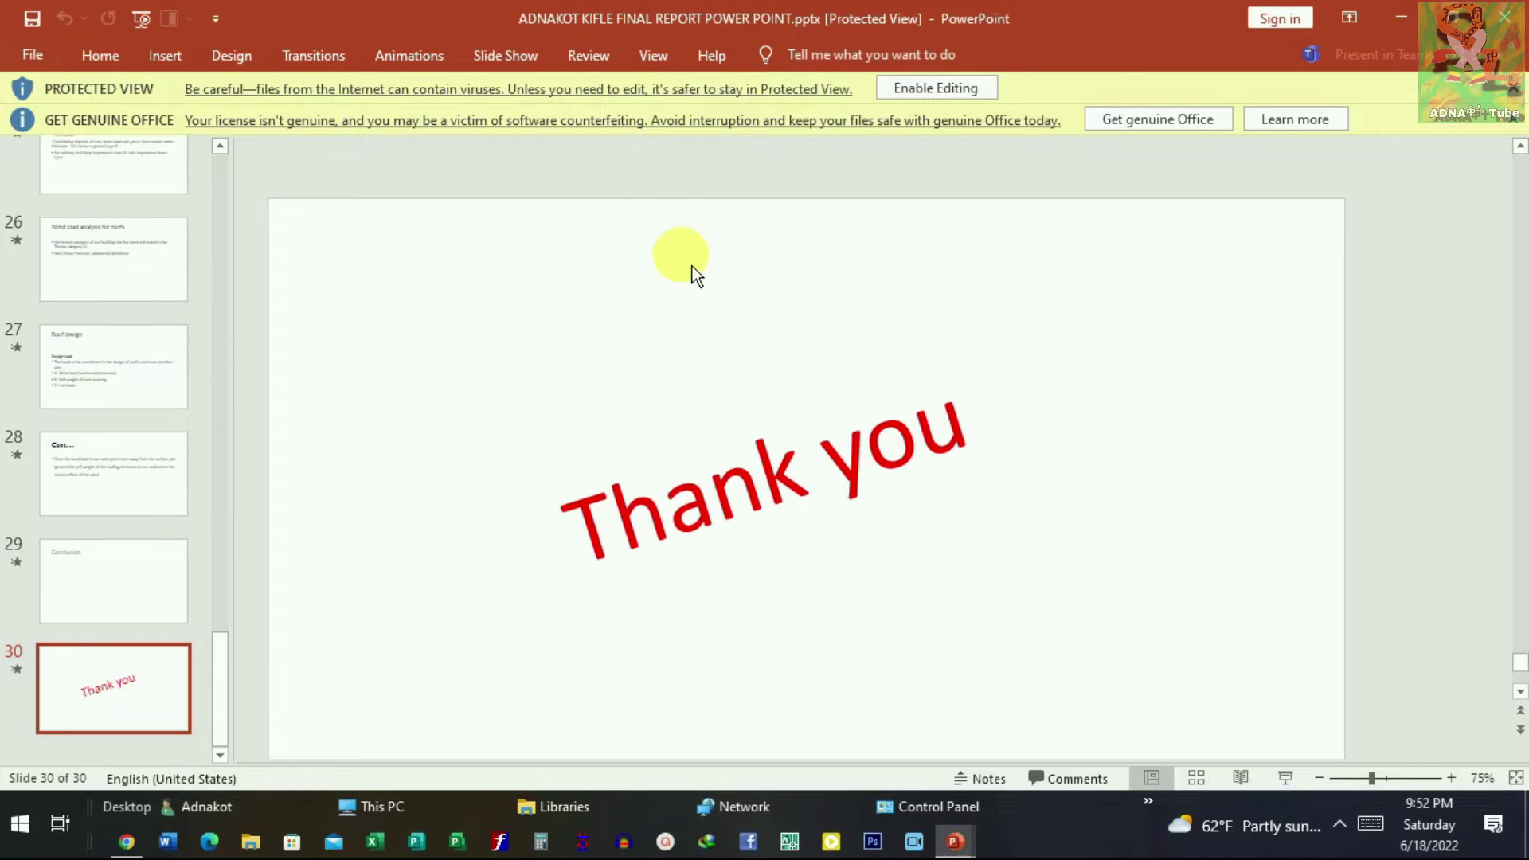
scroll(691, 266, "up", 1)
left_click(621, 243)
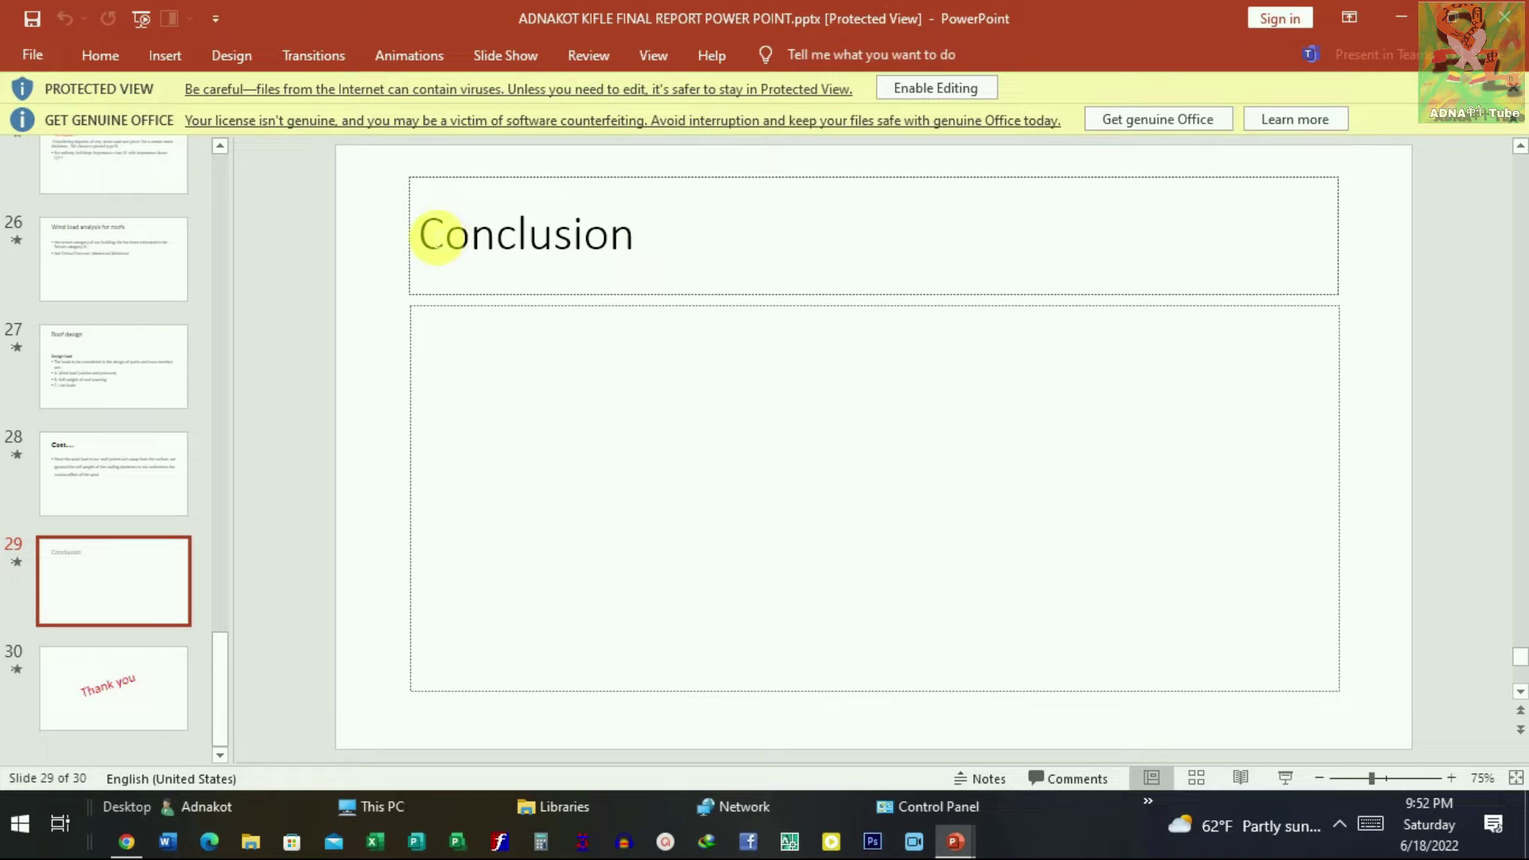
left_click_drag(423, 243, 591, 247)
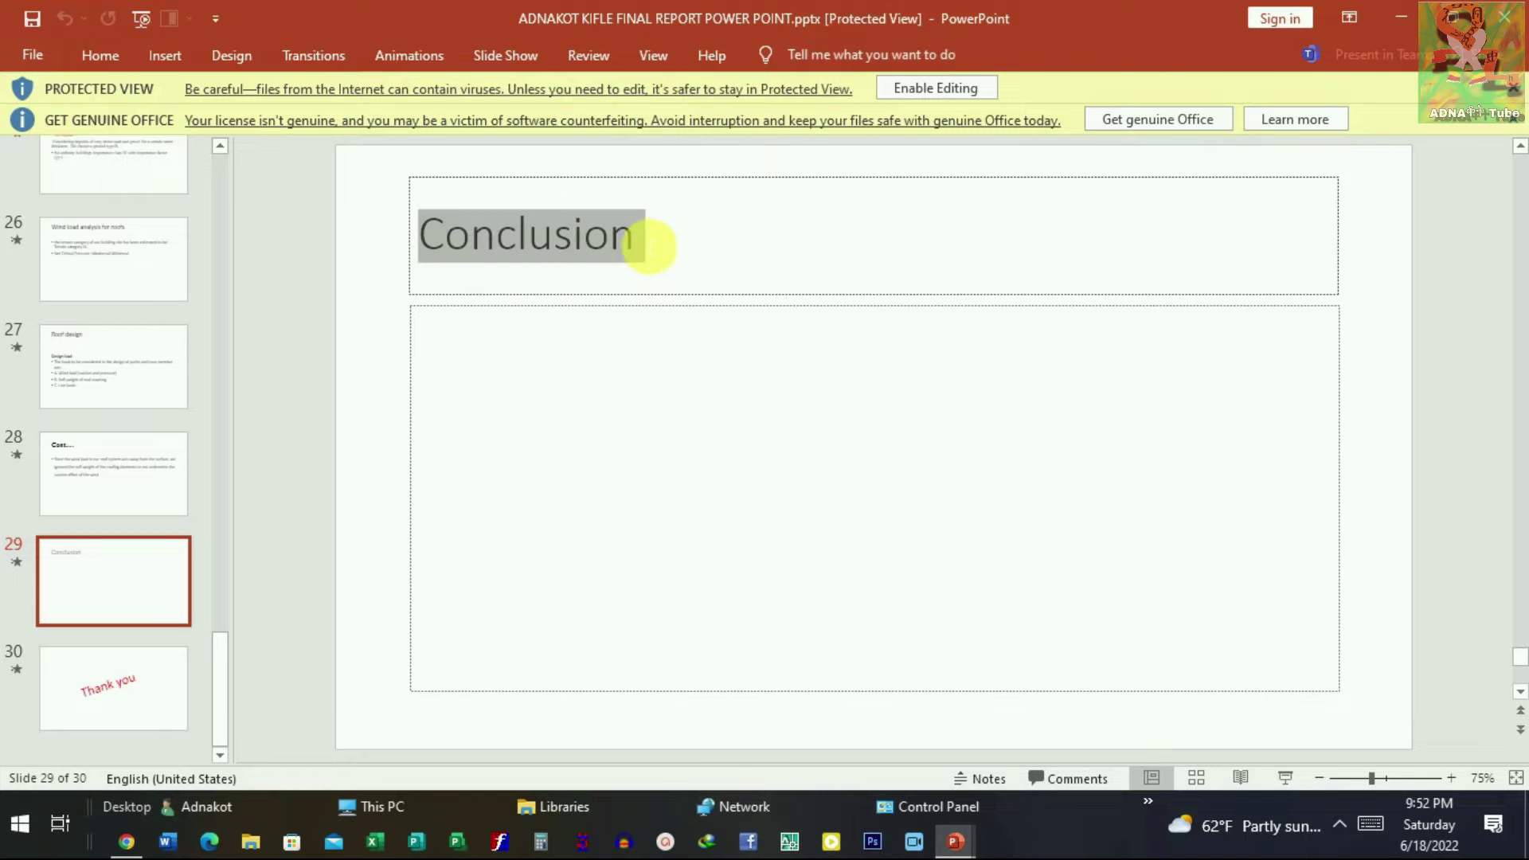
right_click(589, 250)
left_click(648, 287)
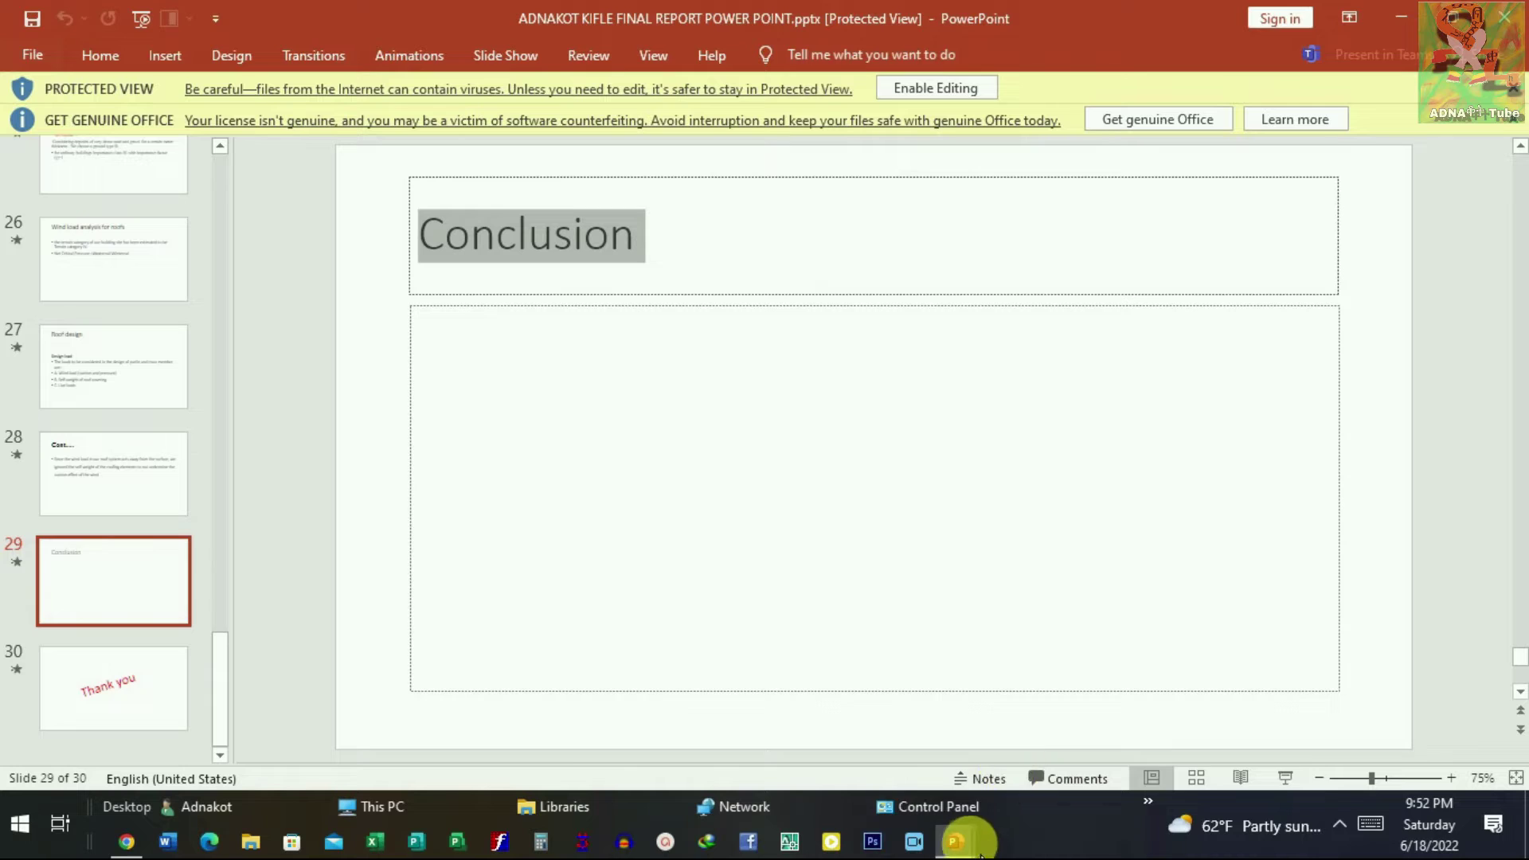
mouse_move(954, 843)
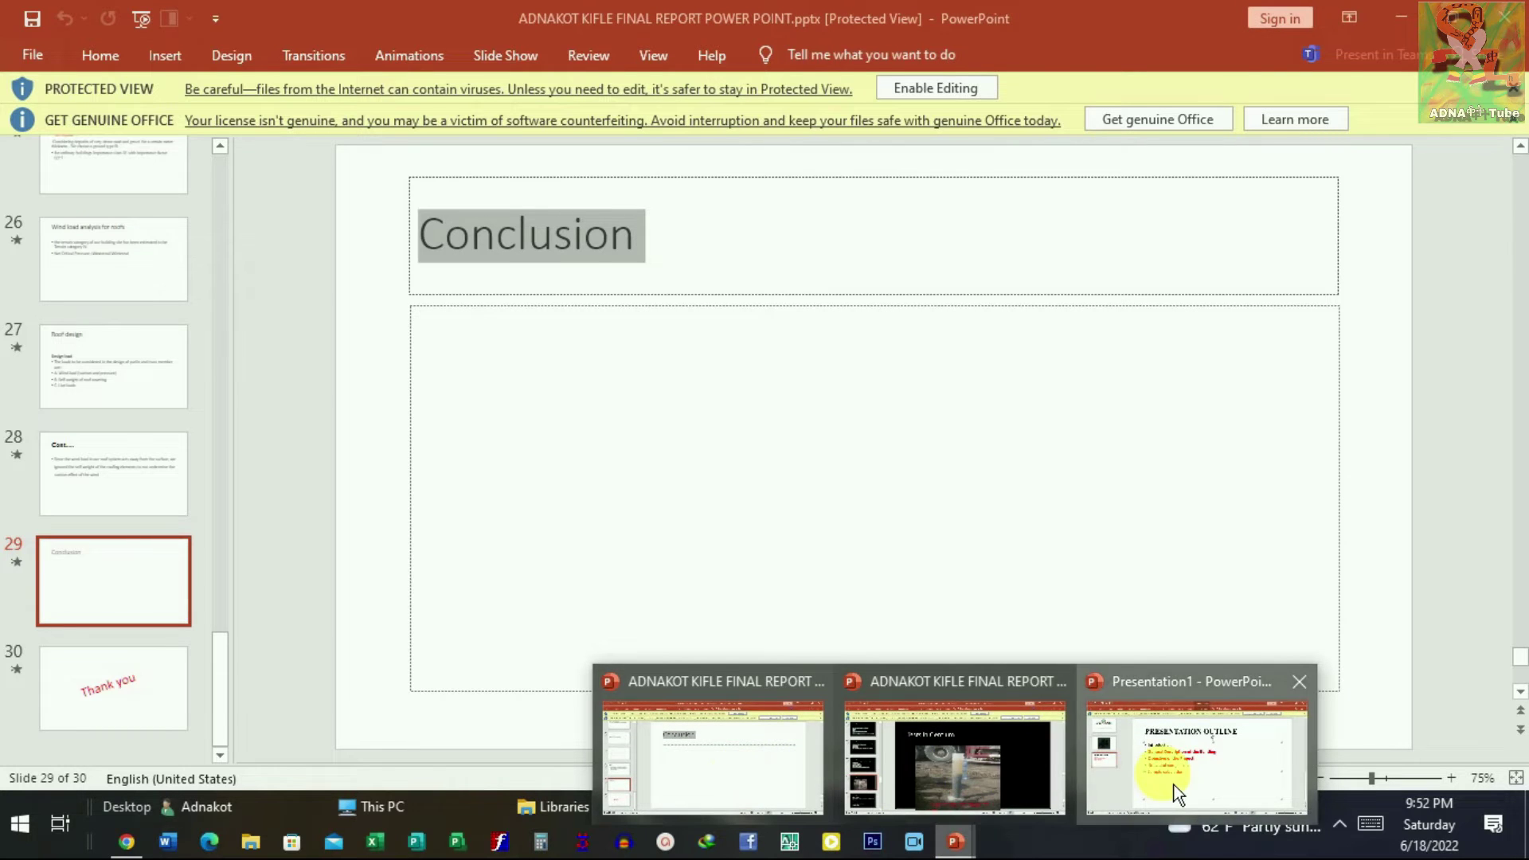
left_click(1155, 789)
key("Return")
key("ctrl+v")
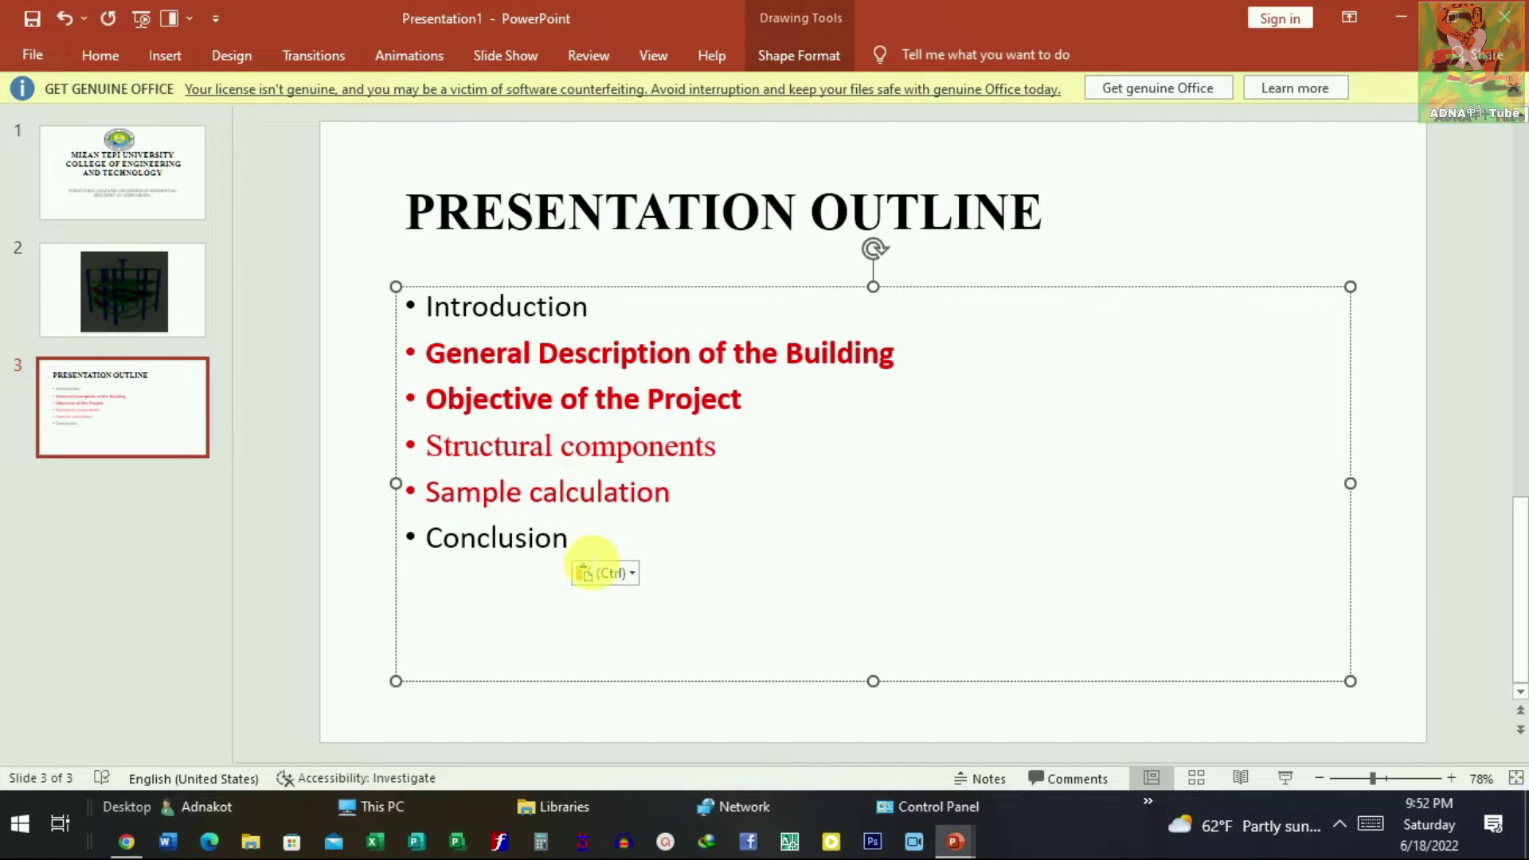
Step: Make all six outline bullets black Times New Roman
left_click_drag(570, 541, 428, 306)
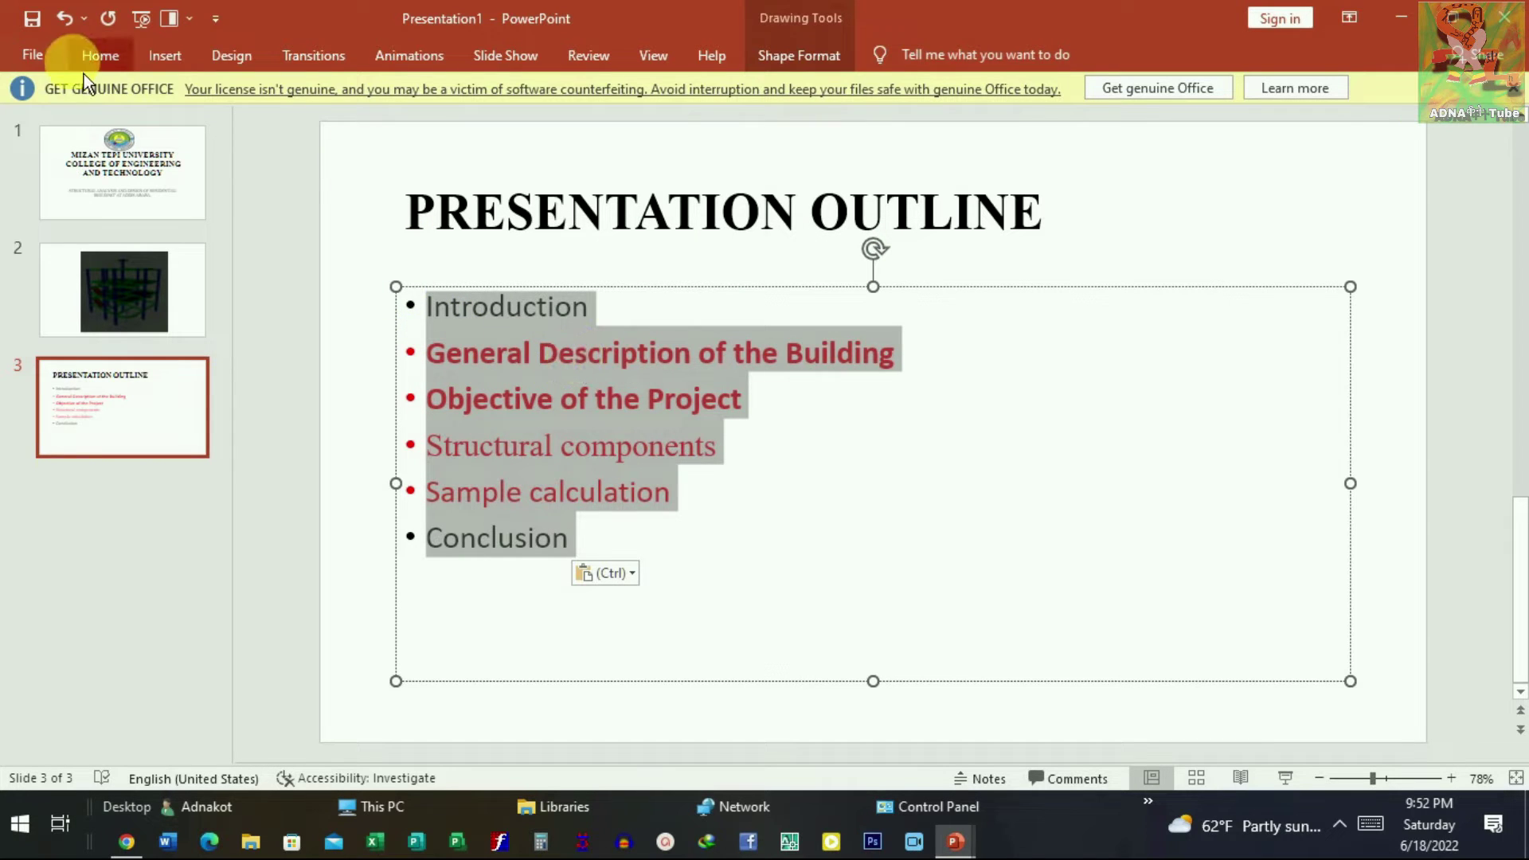
left_click(100, 57)
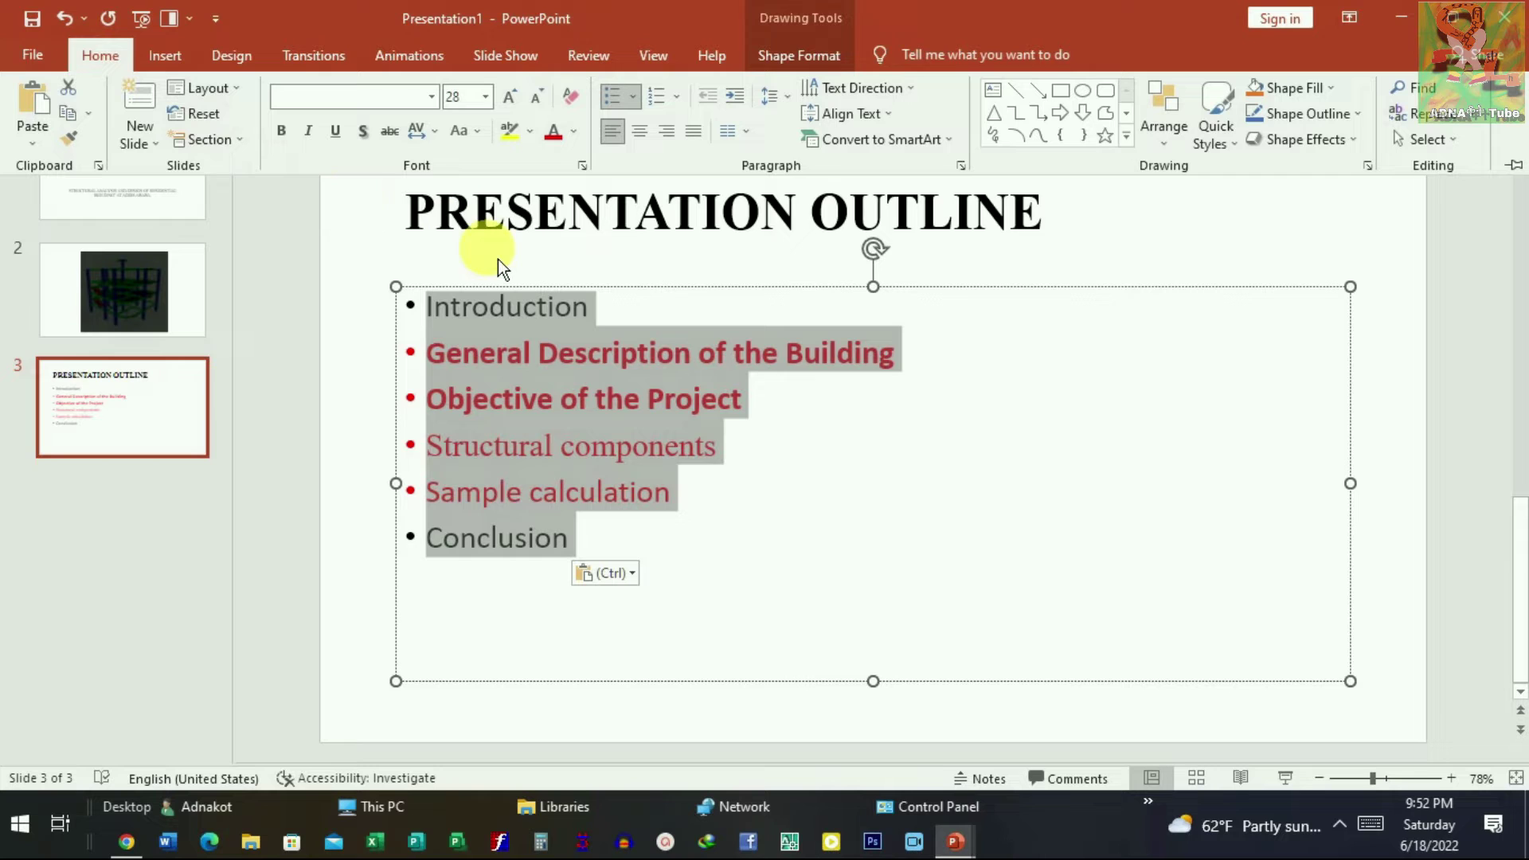
left_click(580, 140)
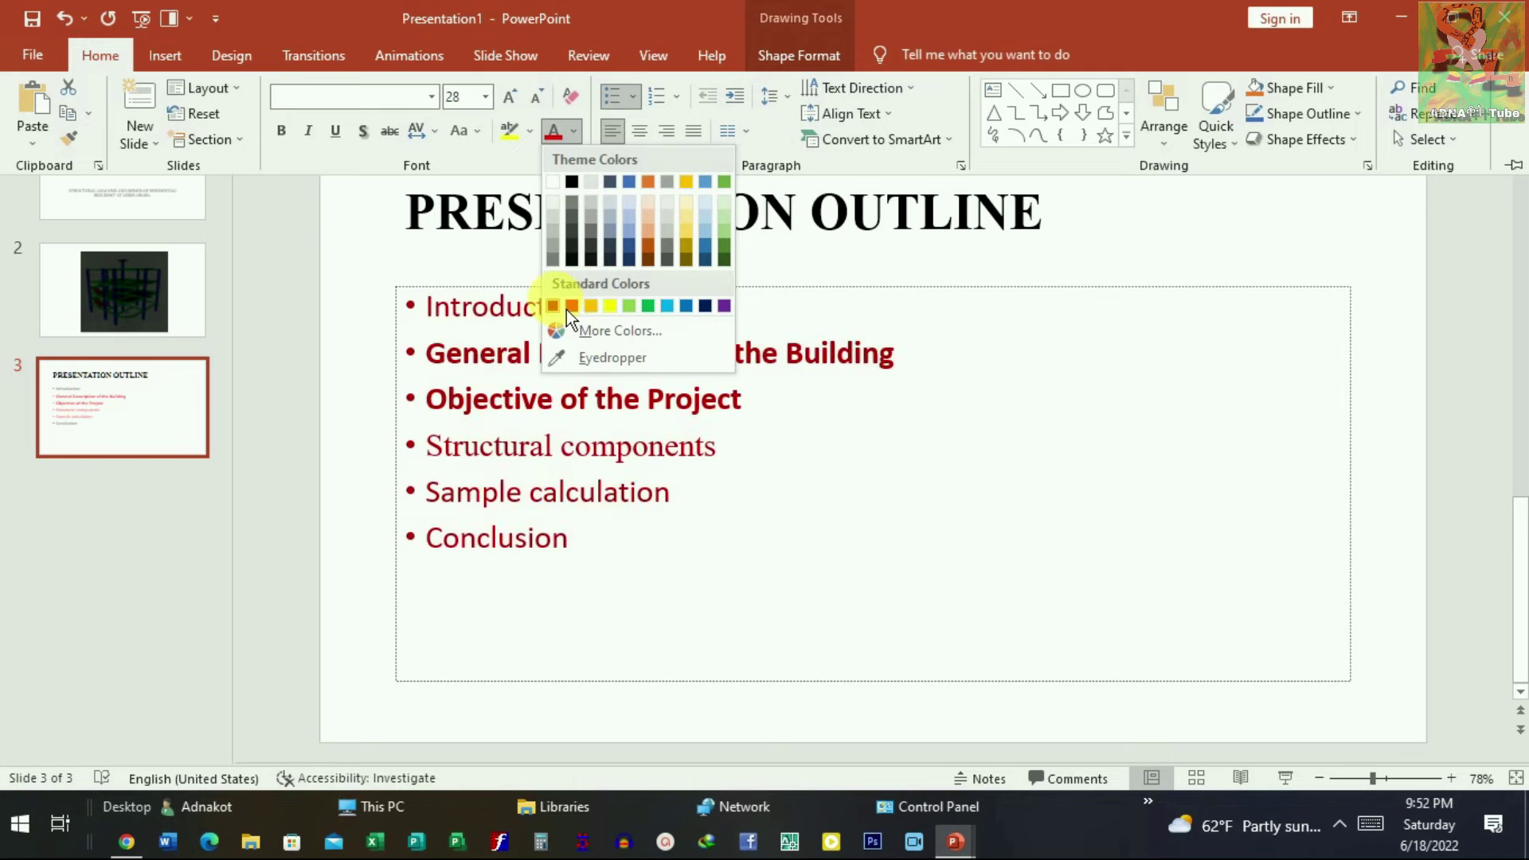
left_click(583, 193)
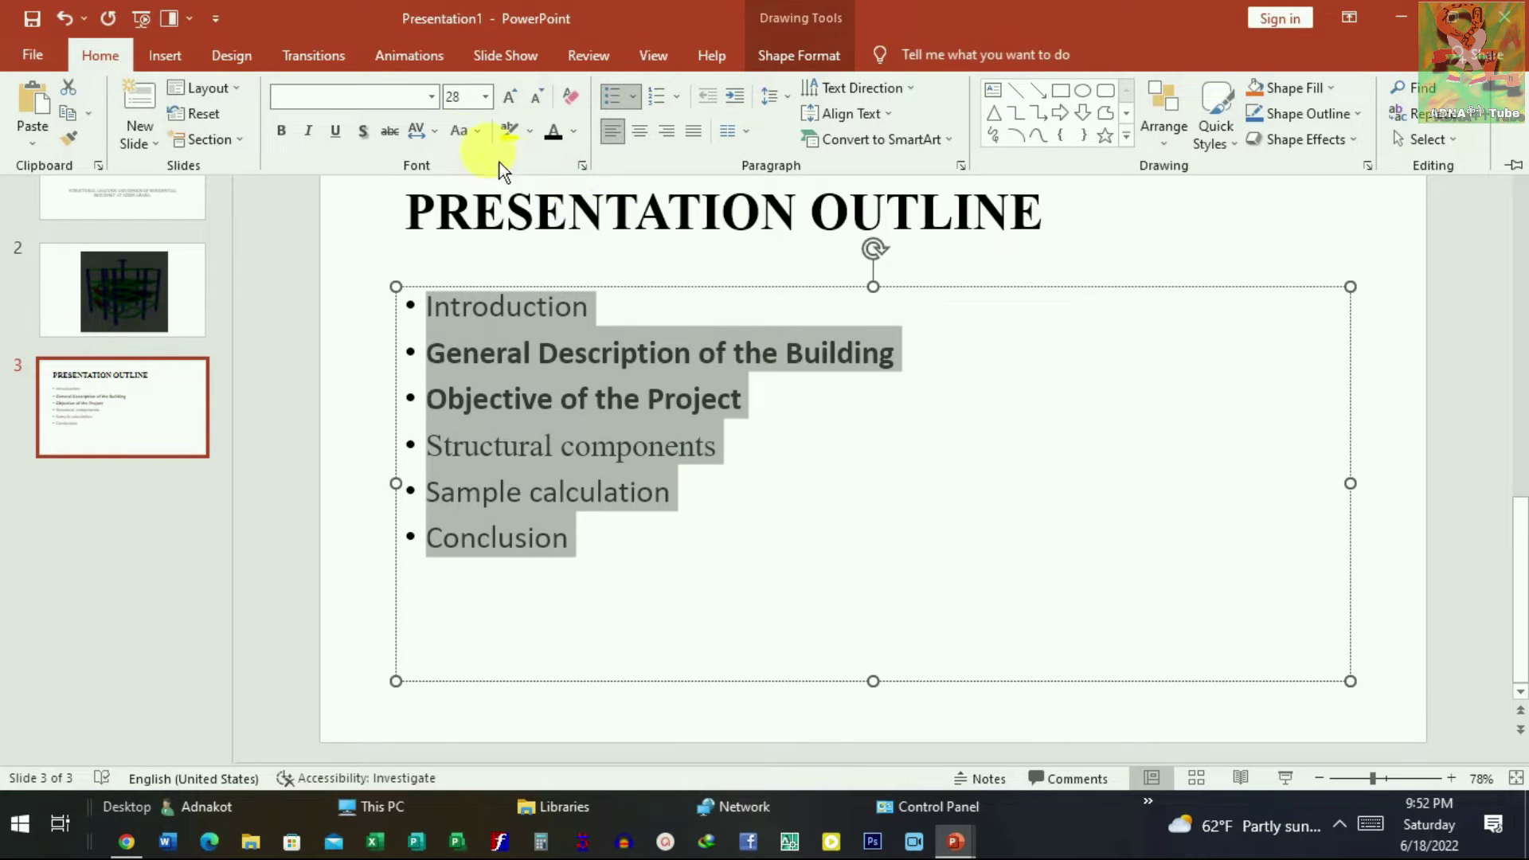
left_click(431, 96)
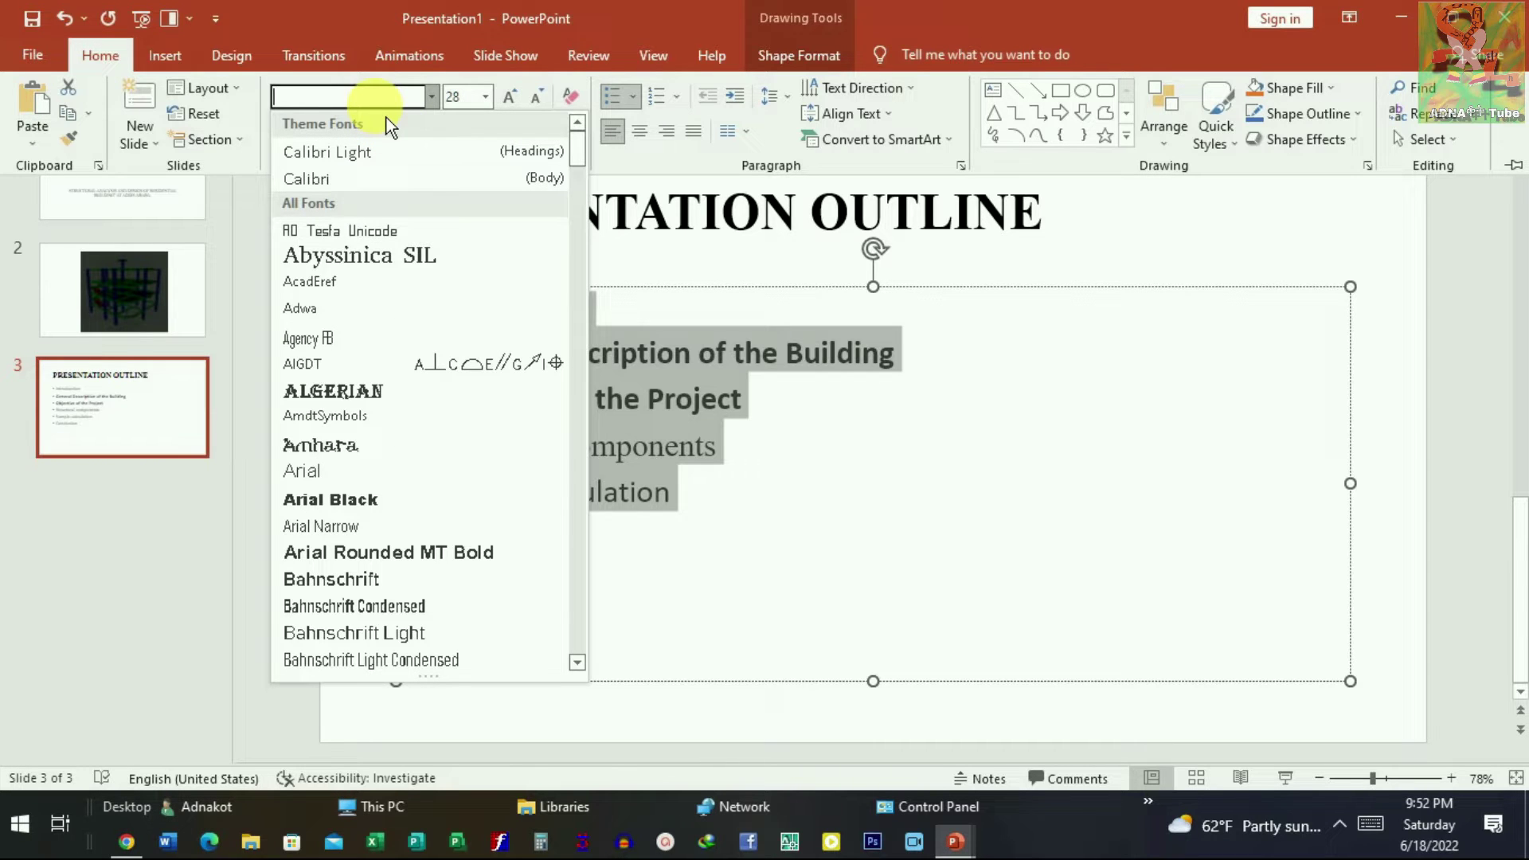
type("New")
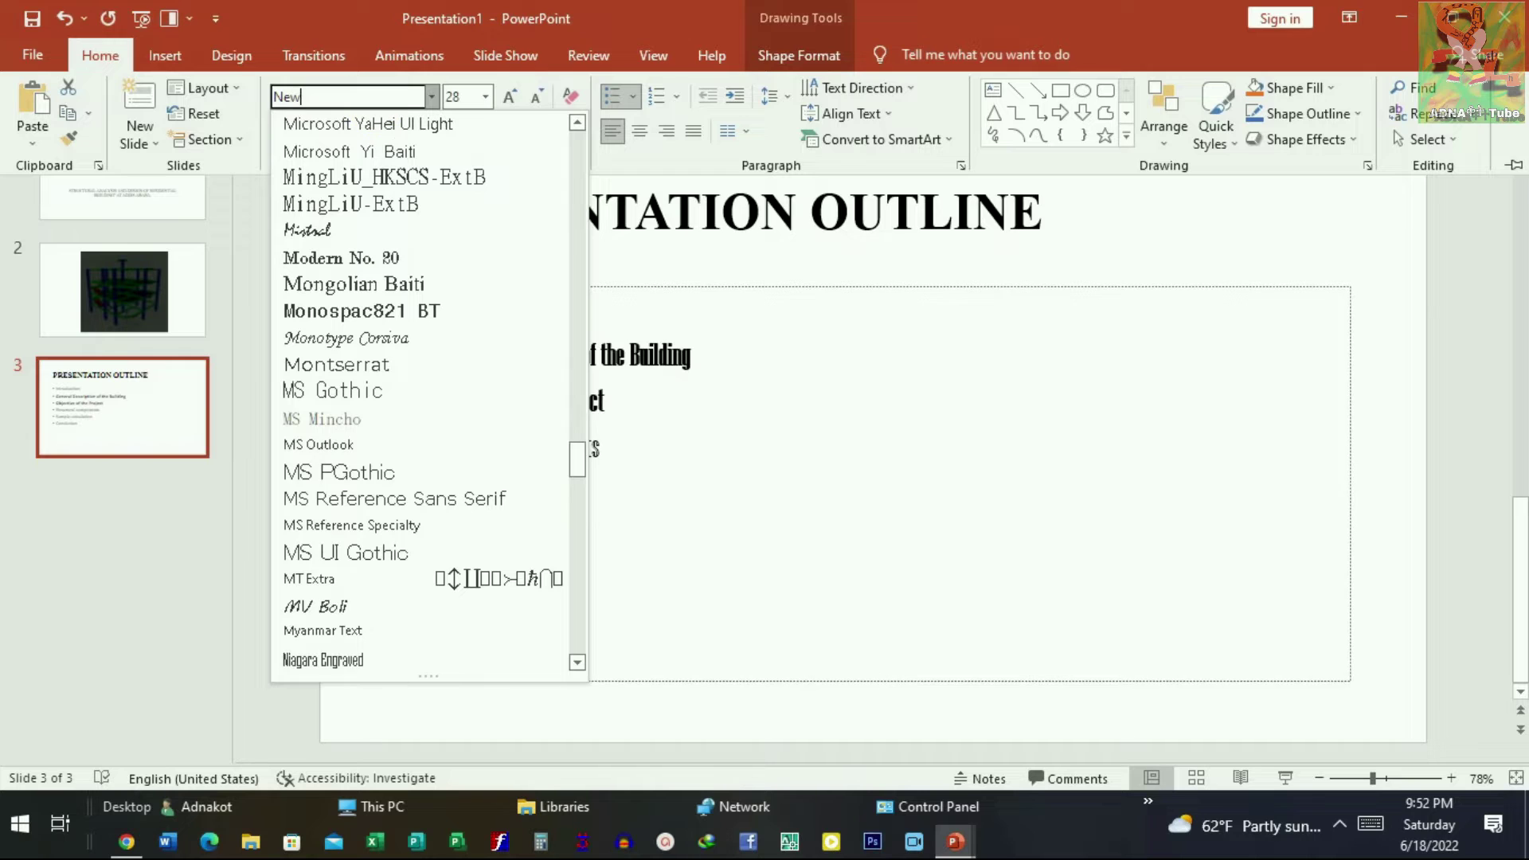
key("BackSpace")
key("BackSpace")
type("Times New Roman")
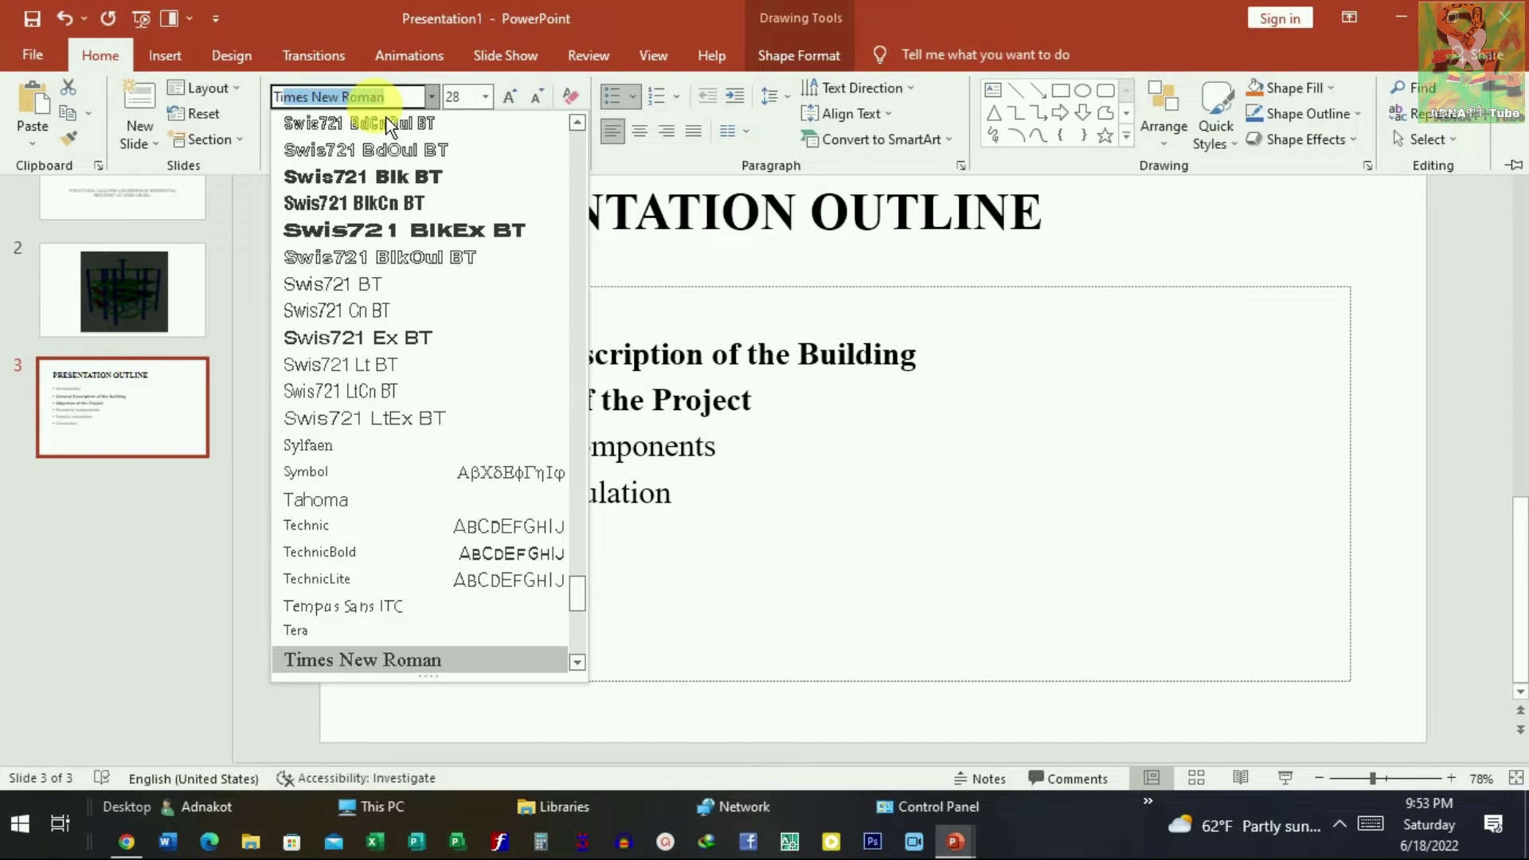
key("Return")
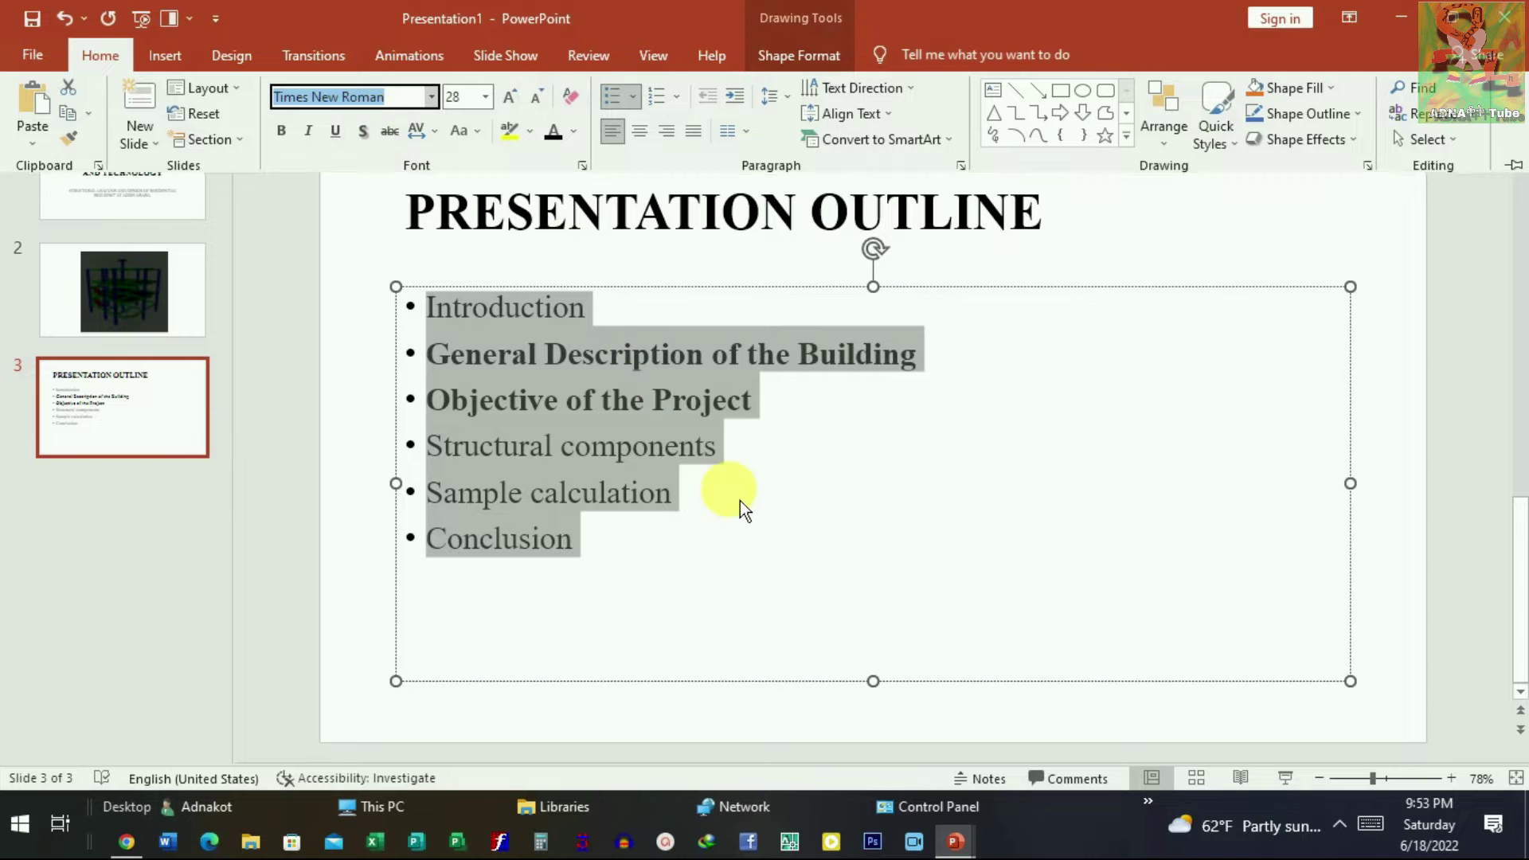
left_click(809, 553)
Step: Remove bold from the 'General Description of the Building' and 'Objective of the Project' bullets
double_click(689, 402)
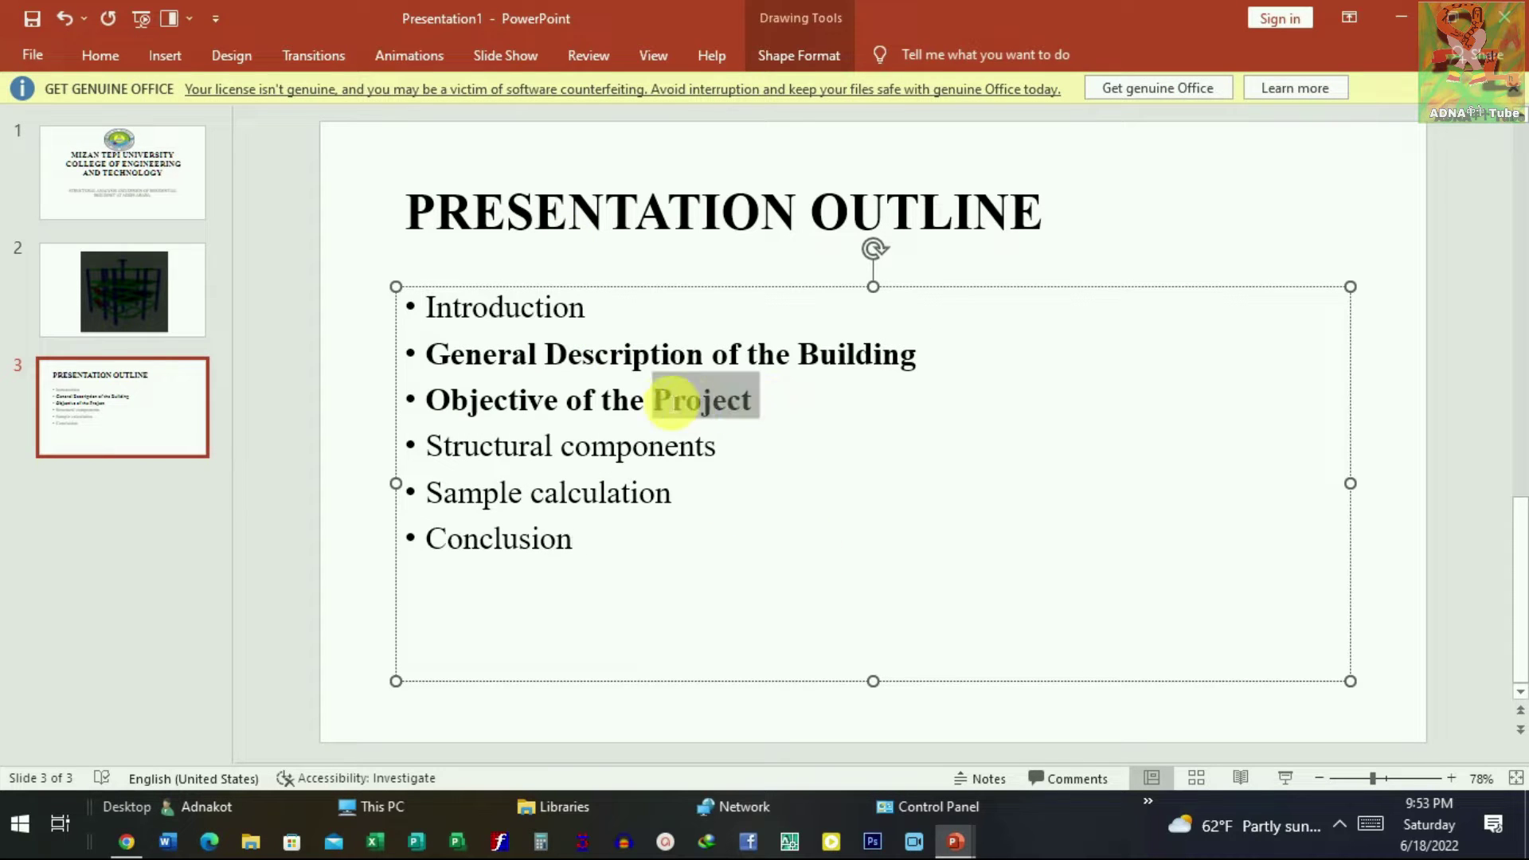
left_click_drag(689, 403, 448, 352)
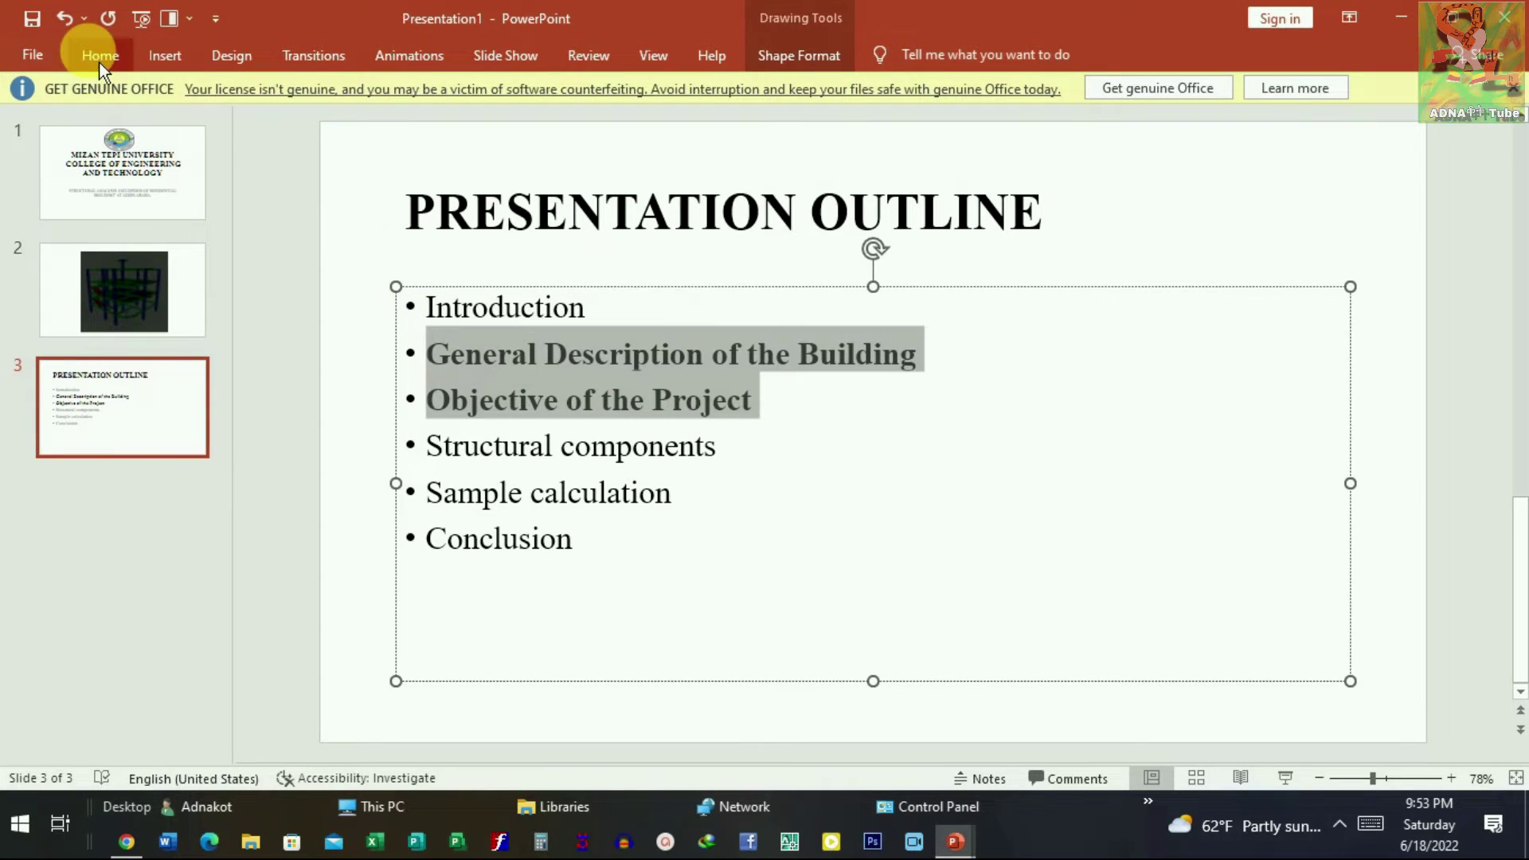
left_click(101, 55)
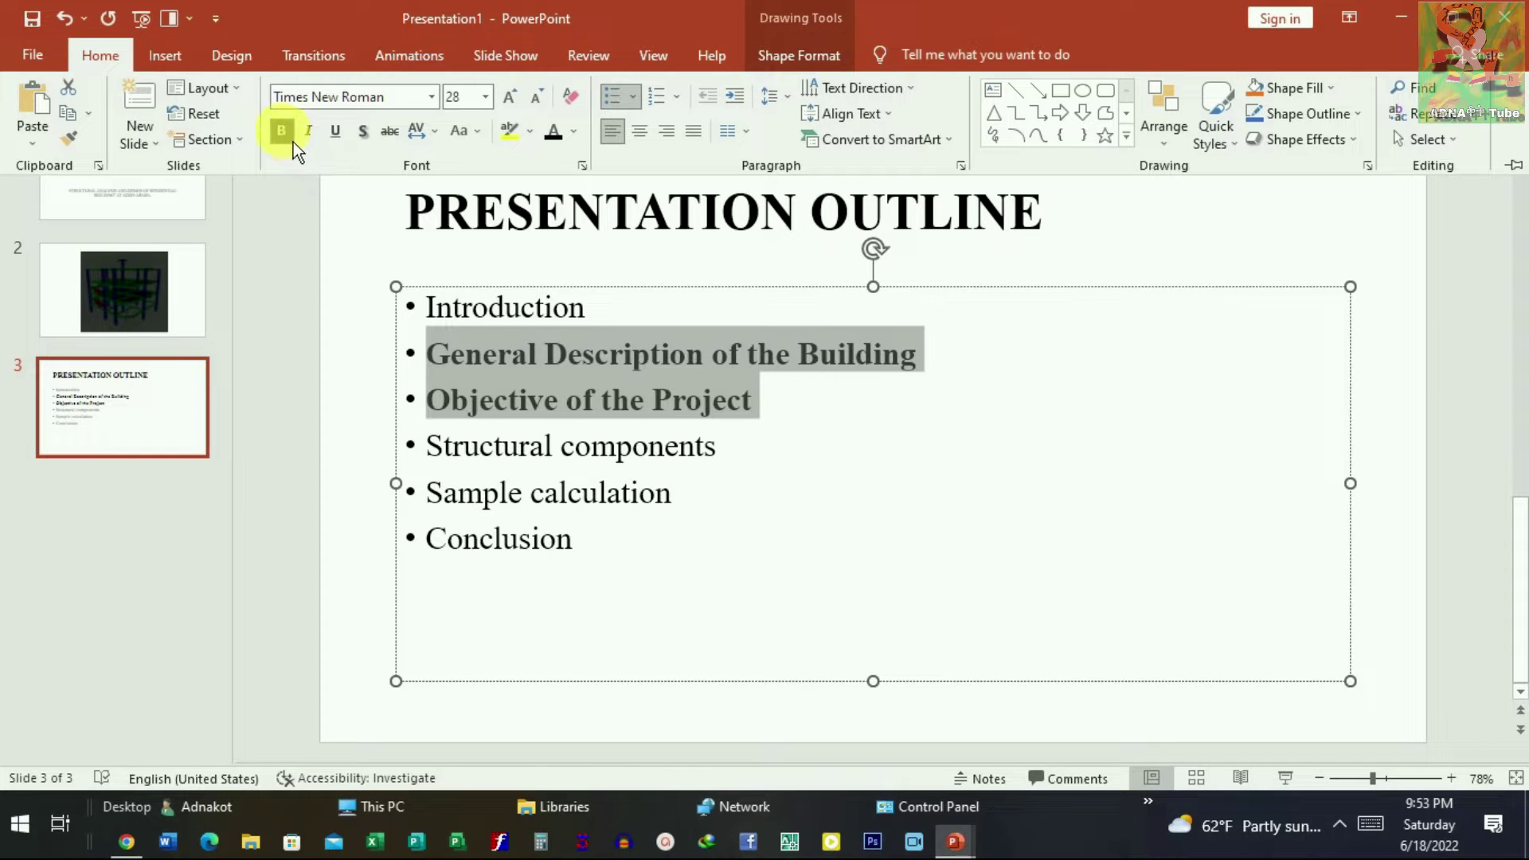
left_click(294, 141)
left_click(806, 523)
left_click(652, 681)
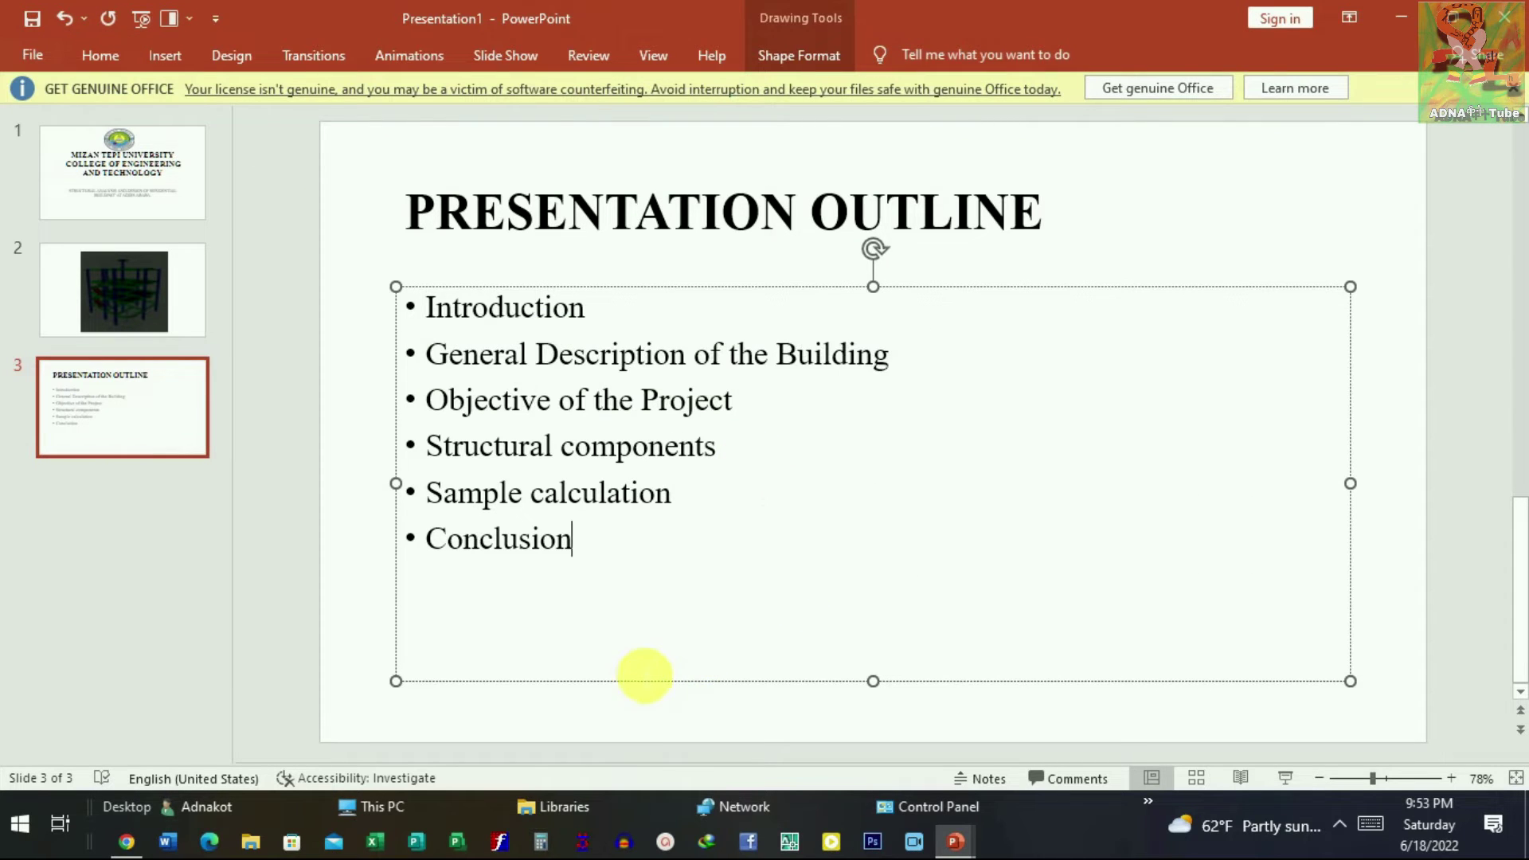
left_click(956, 230)
Step: Give the PRESENTATION OUTLINE title a red text highlight
left_click_drag(1081, 235, 434, 223)
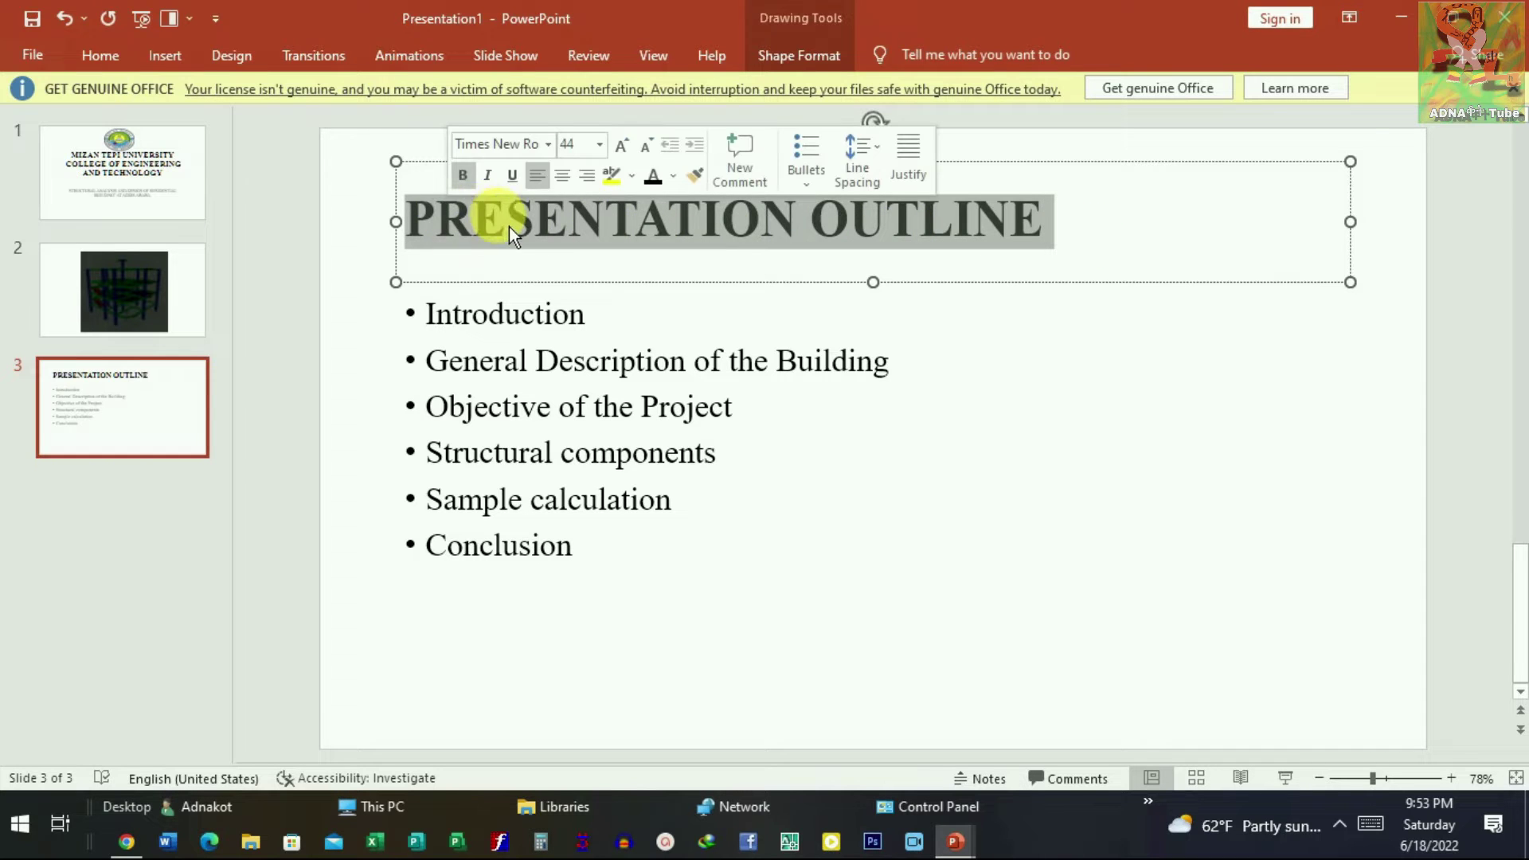
left_click(100, 56)
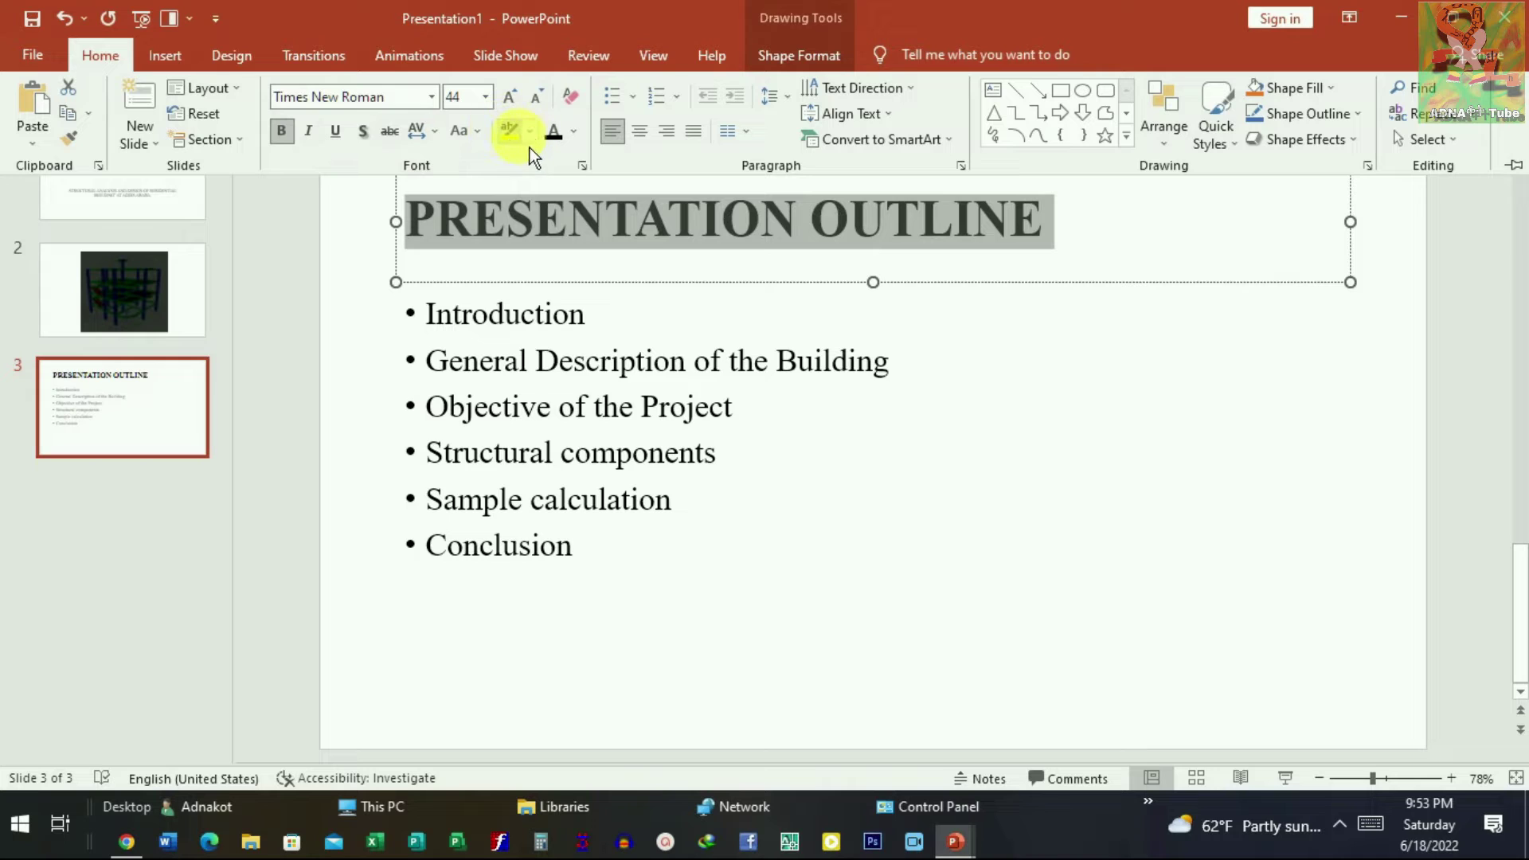
left_click(530, 132)
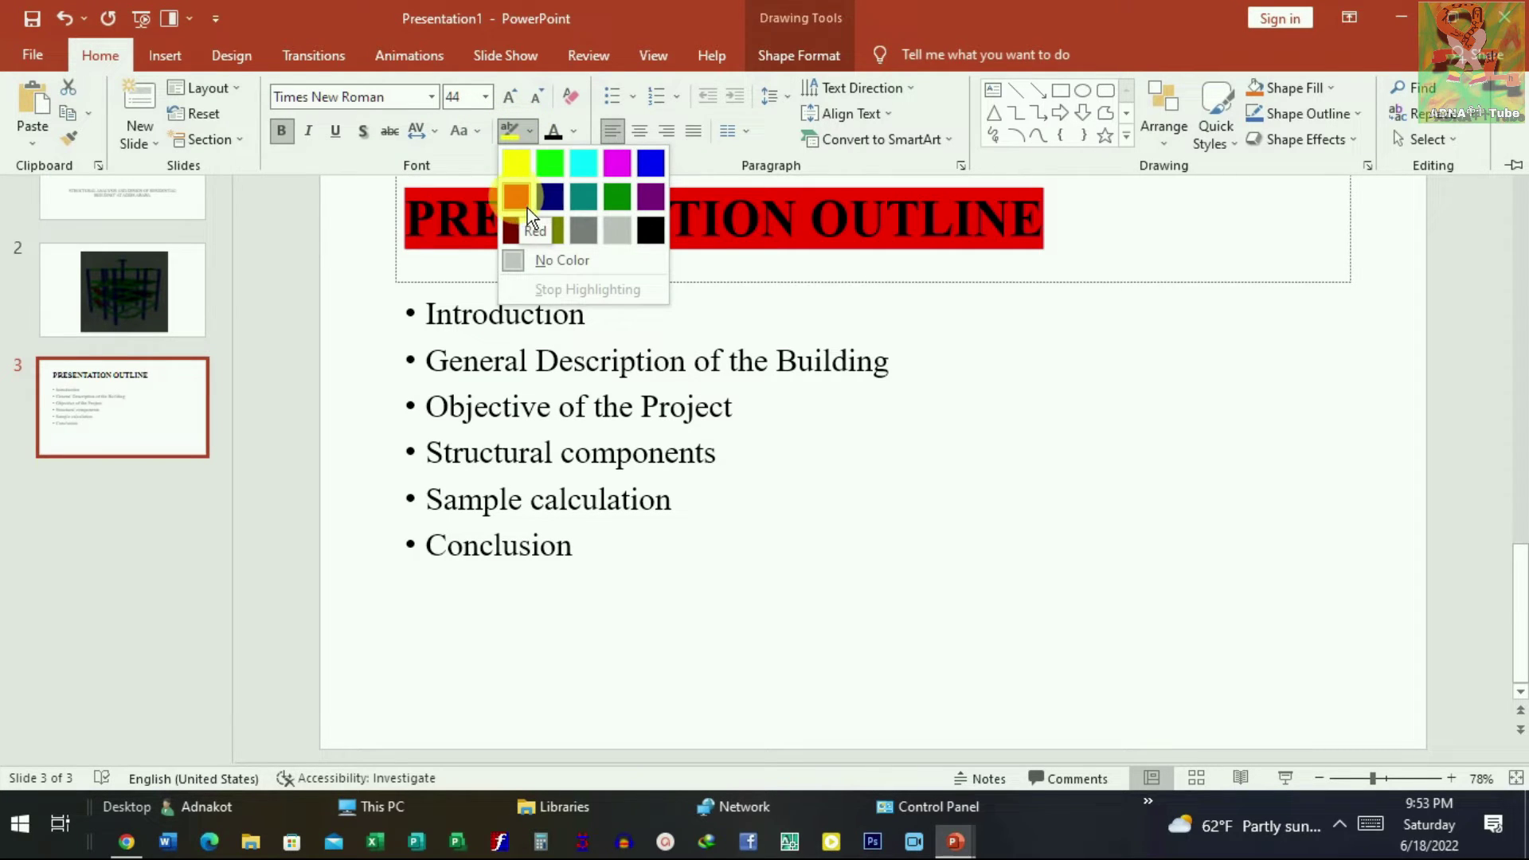
left_click(527, 208)
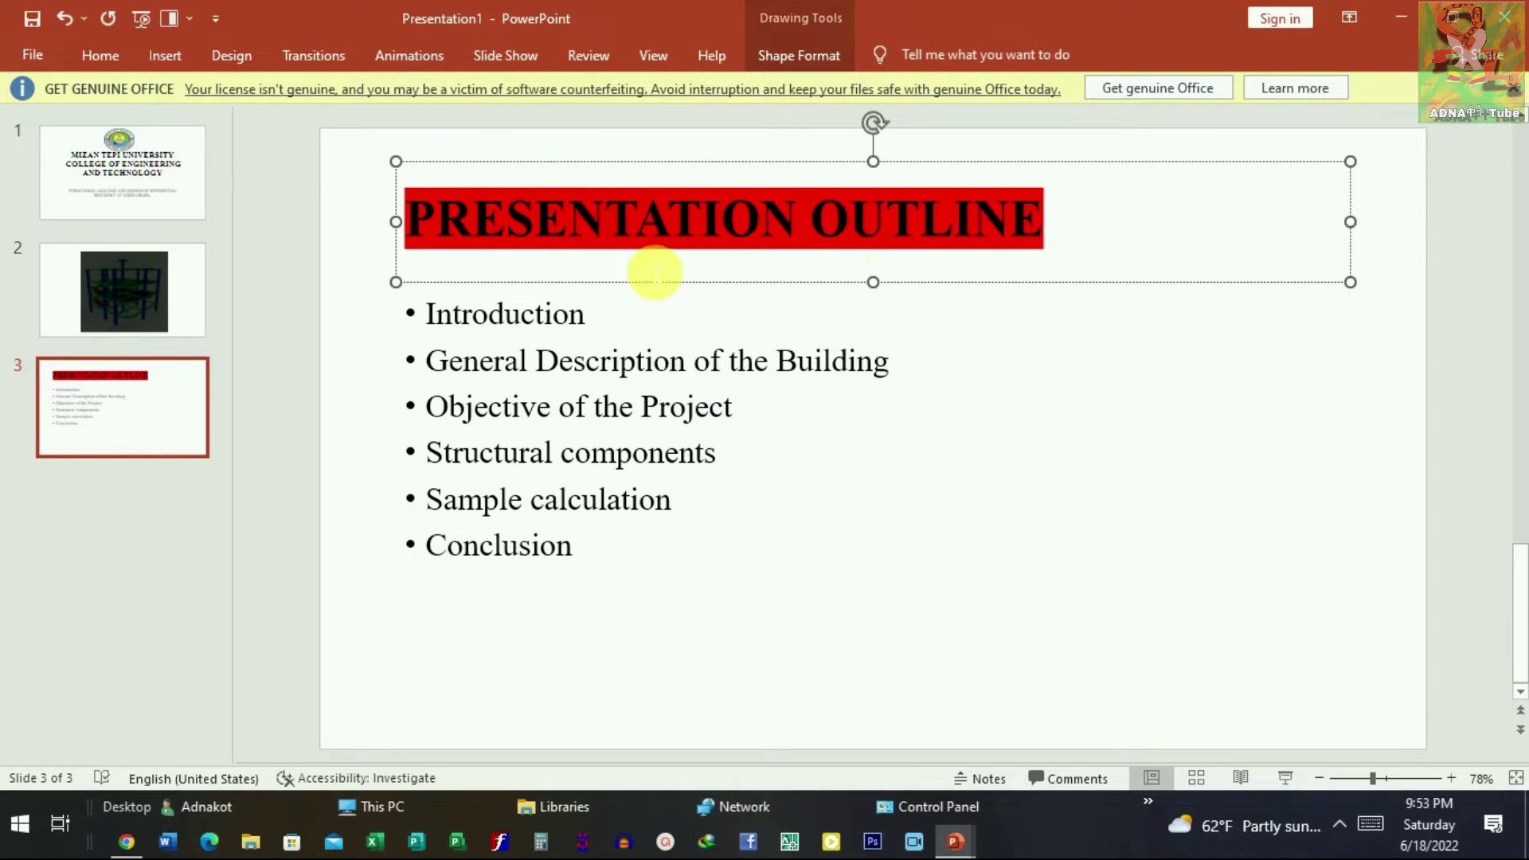
Step: Choose red in the title's font colour list, then close the highlight colour palette unchanged
left_click(104, 56)
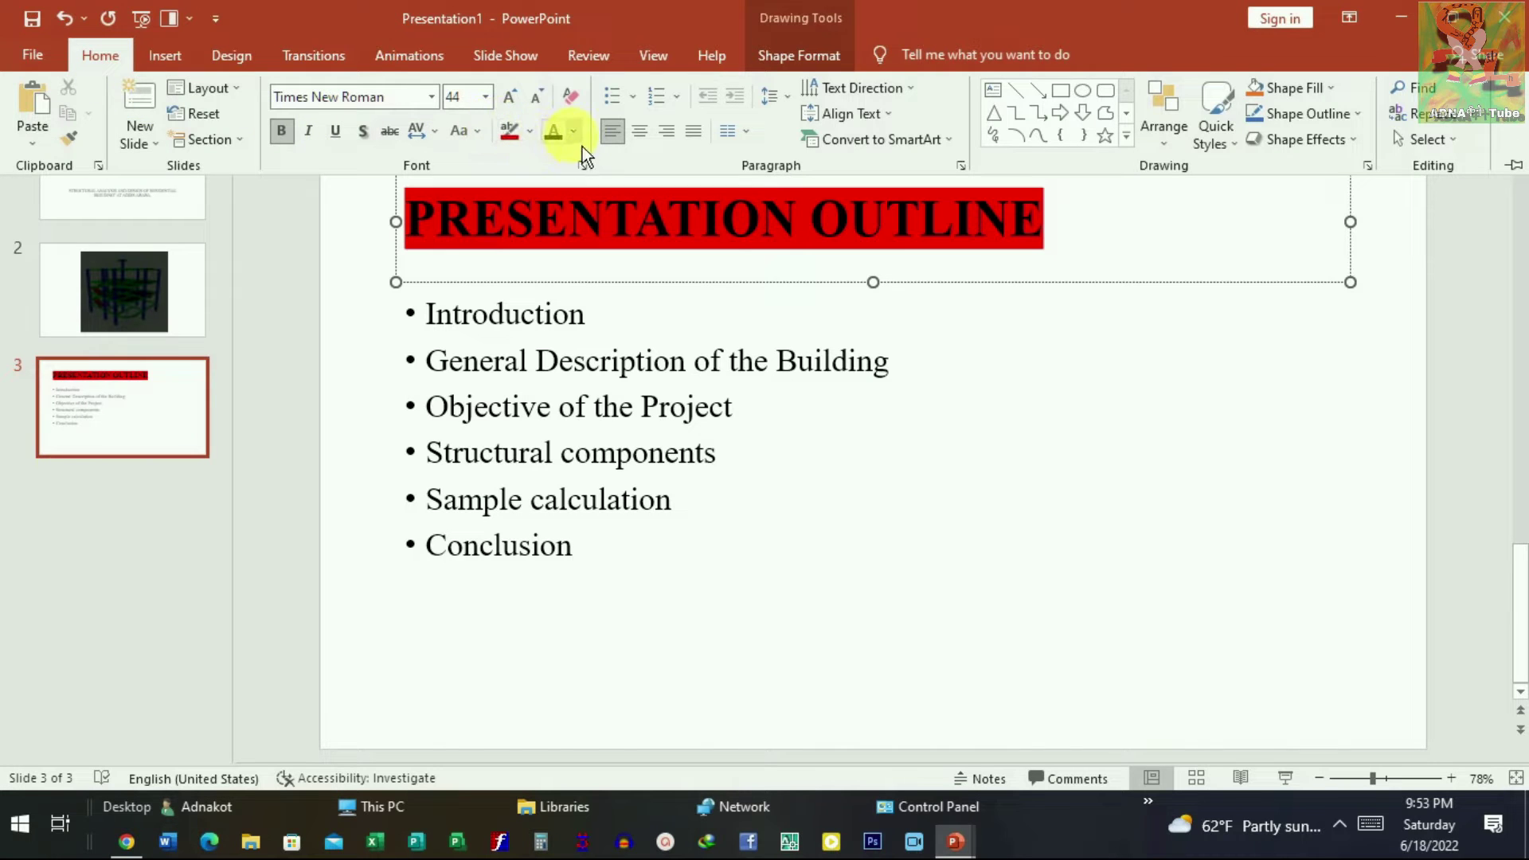
left_click(575, 134)
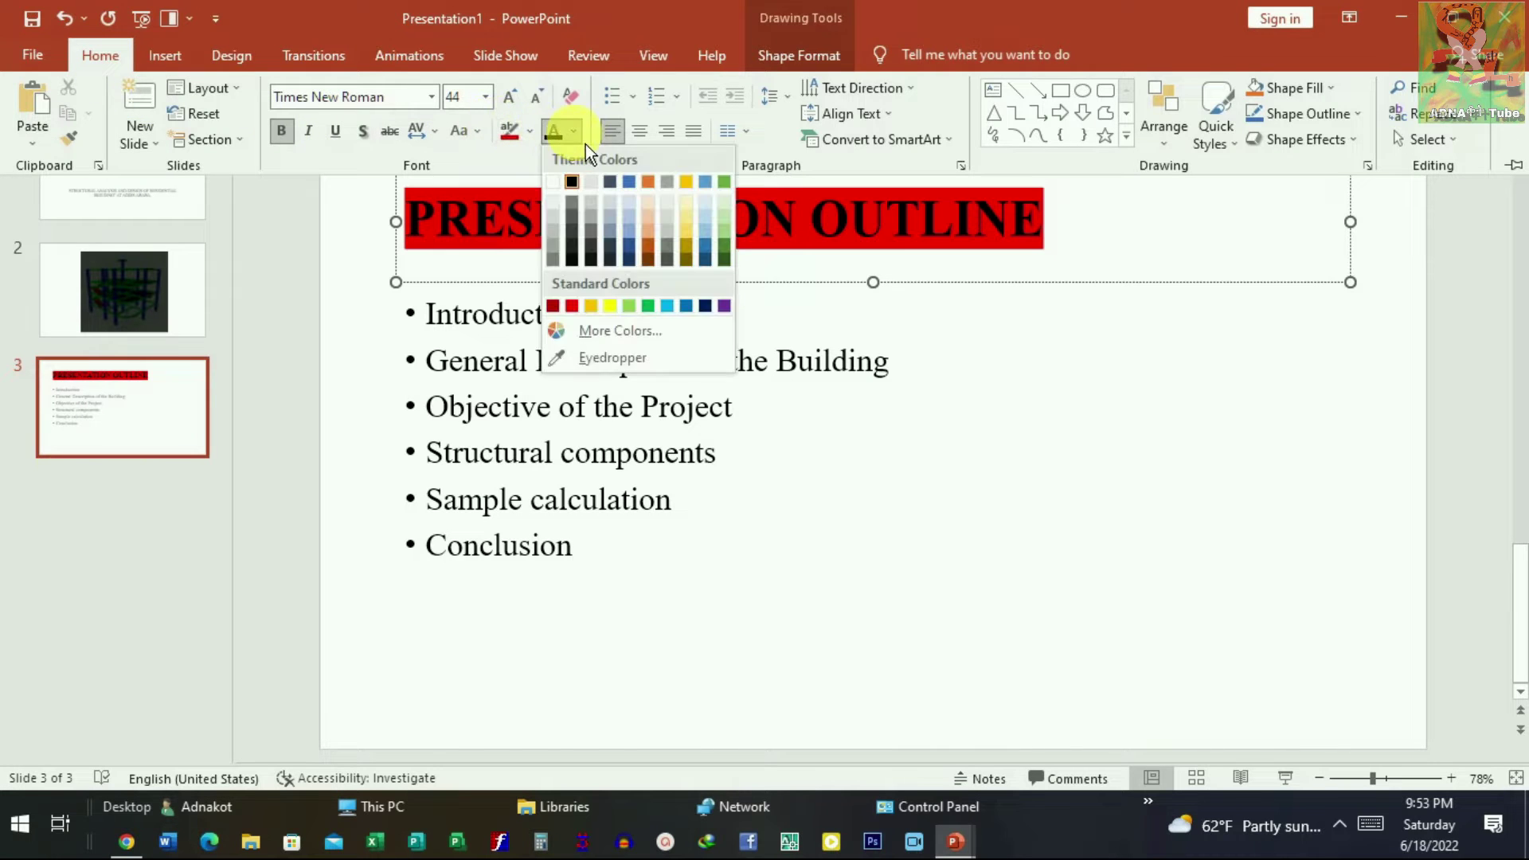
left_click(570, 309)
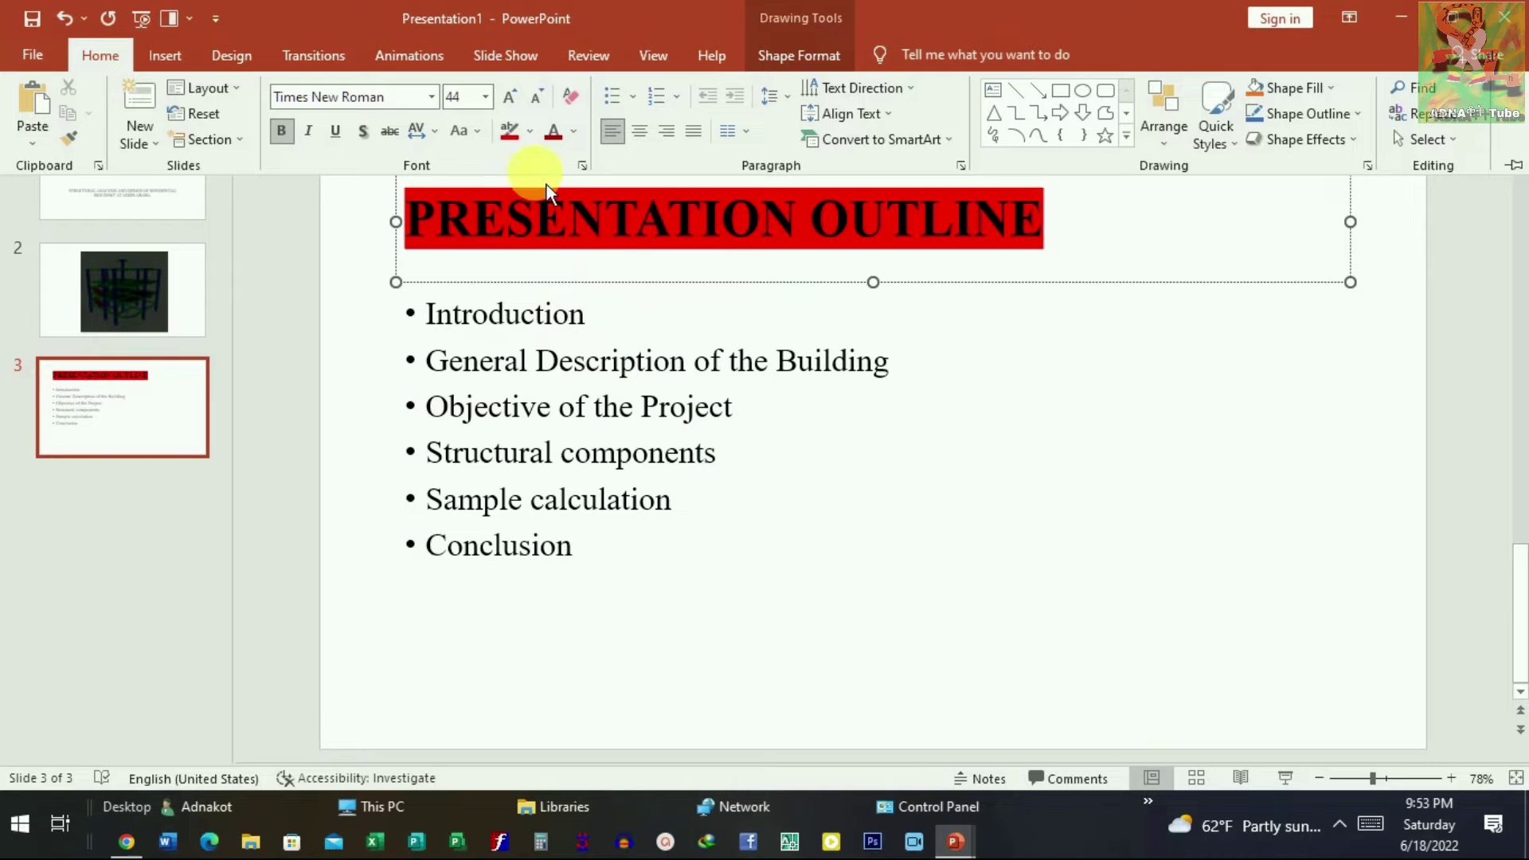
left_click(540, 147)
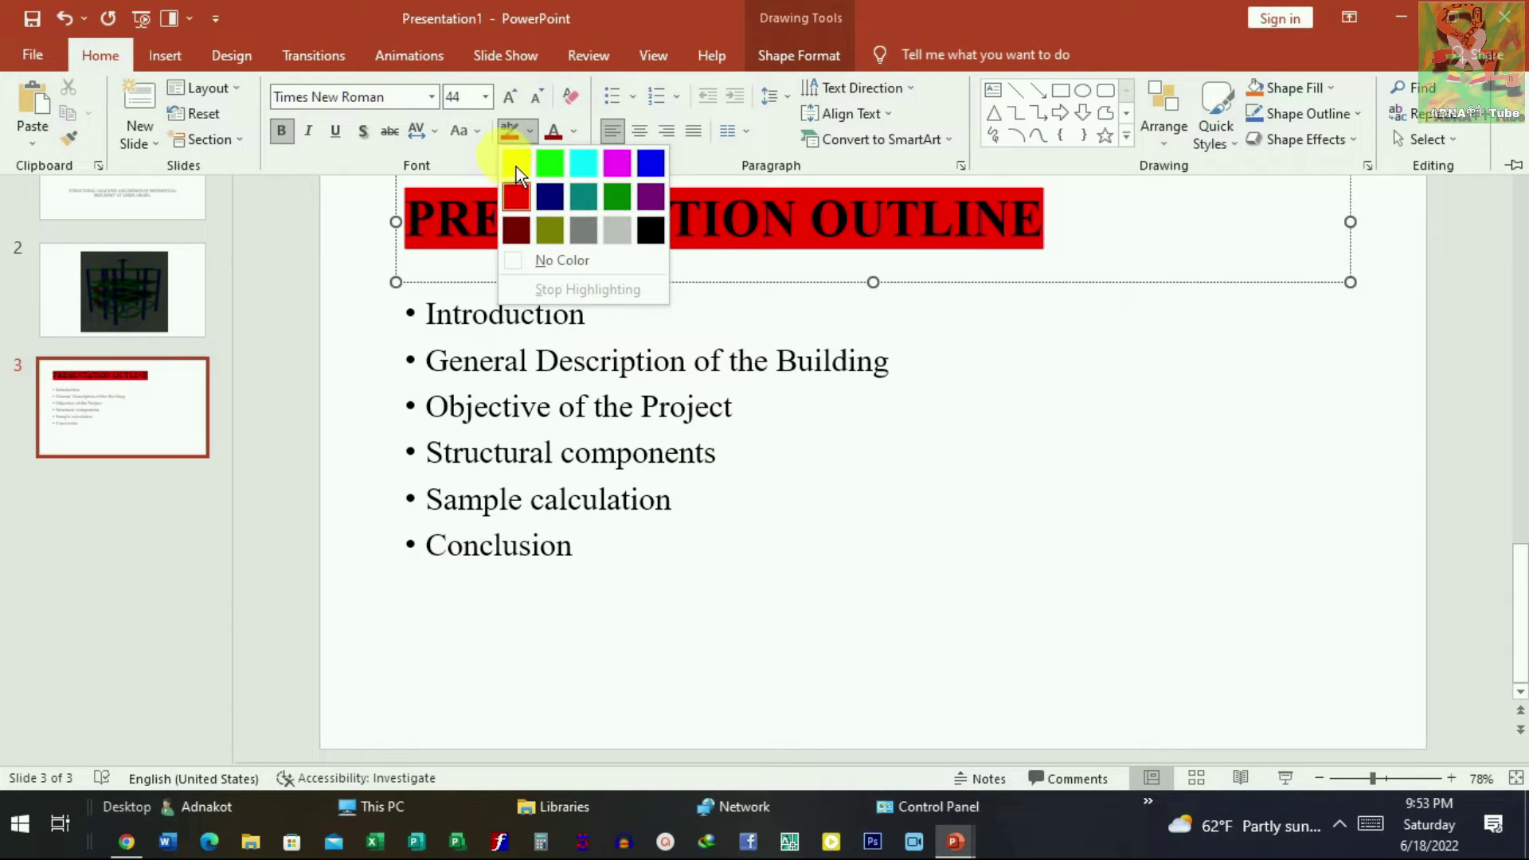
left_click(586, 263)
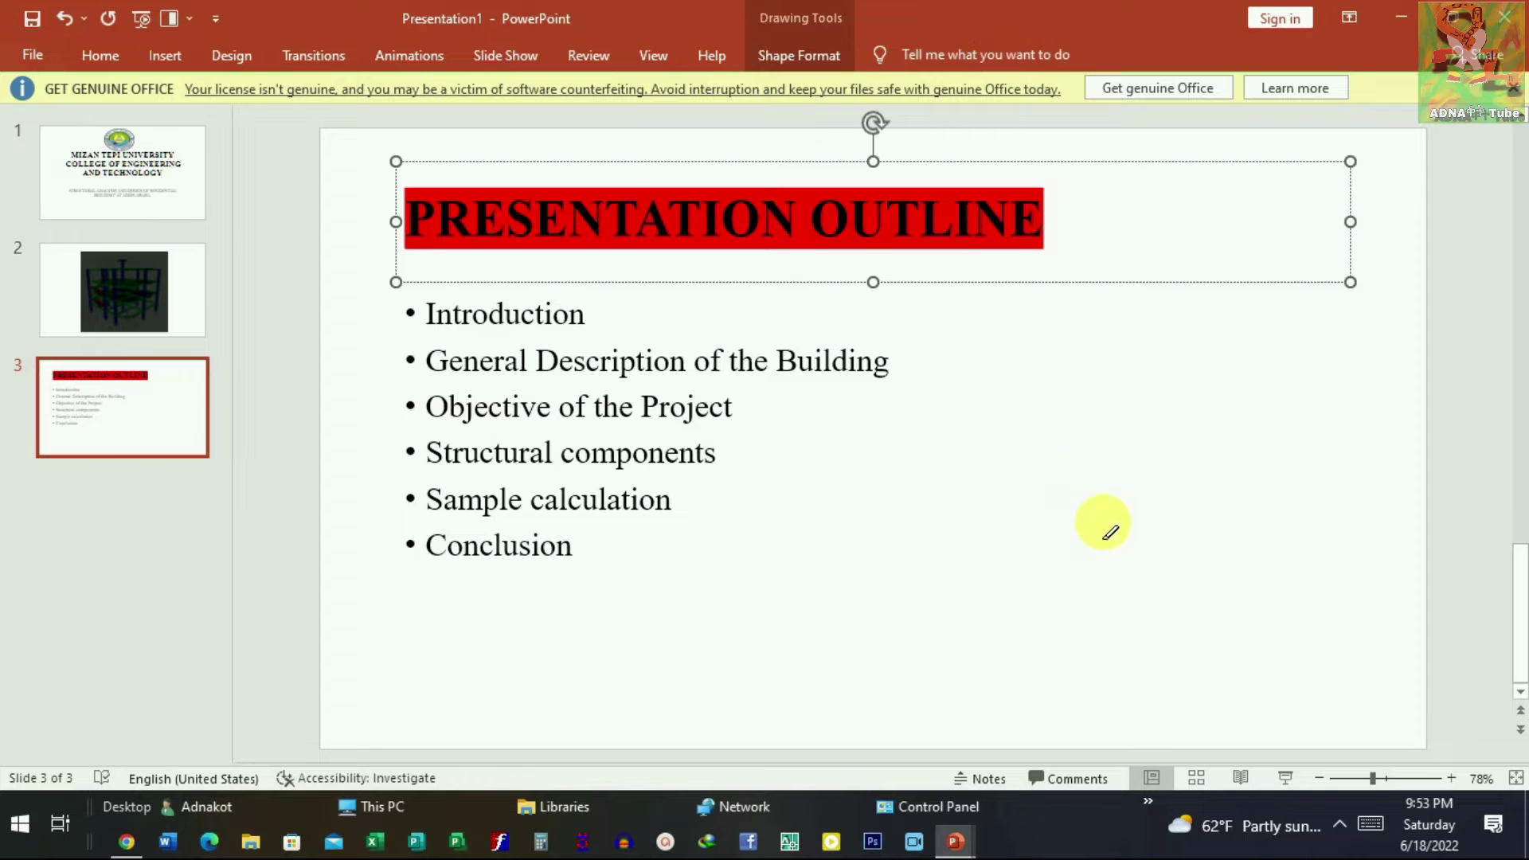
left_click(1085, 527)
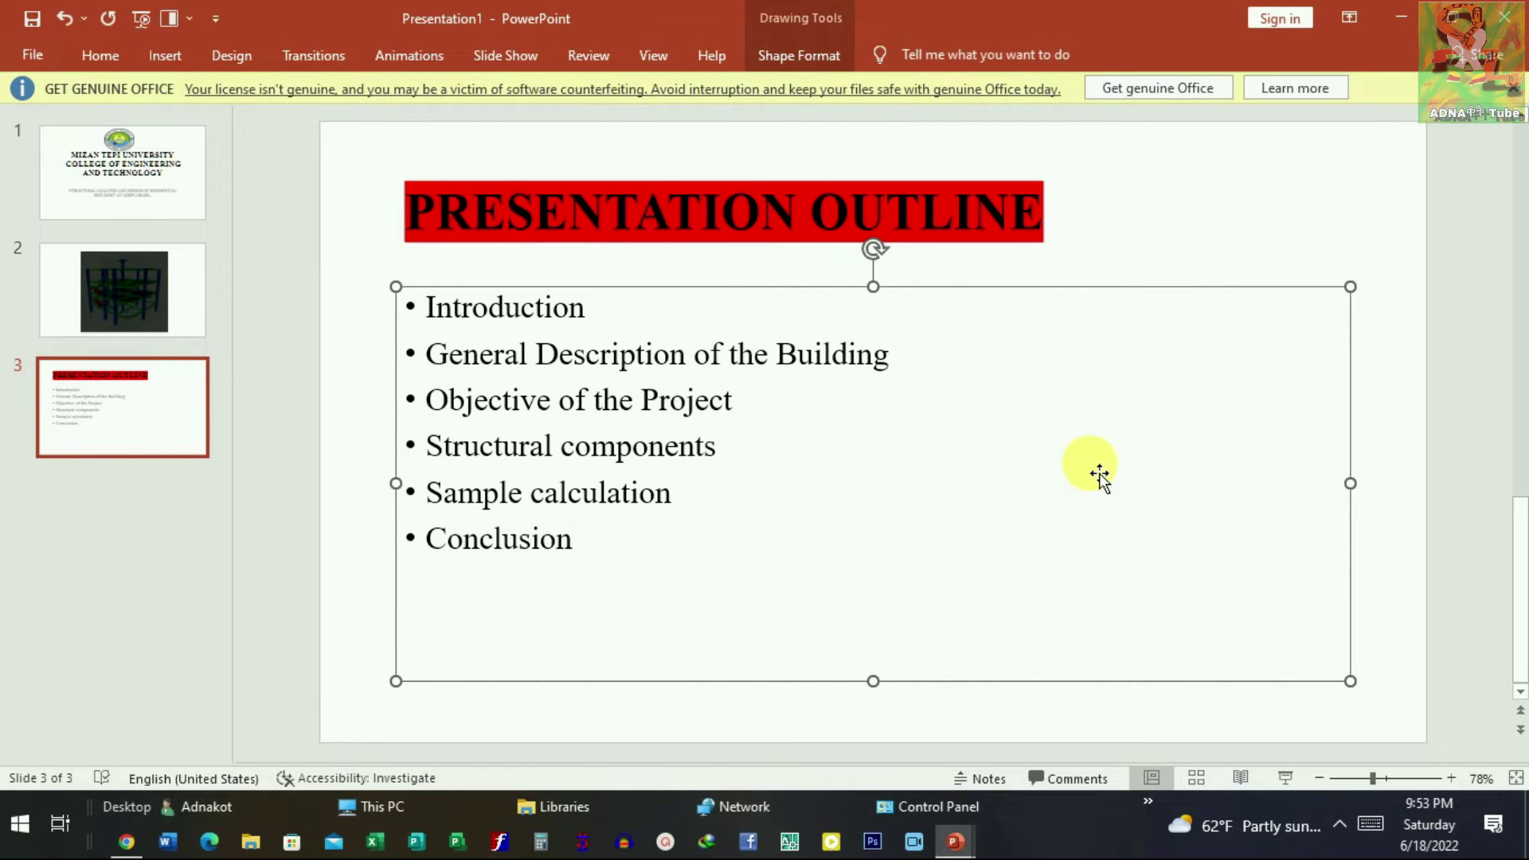
left_click(1204, 228)
scroll(995, 386, "up", 1)
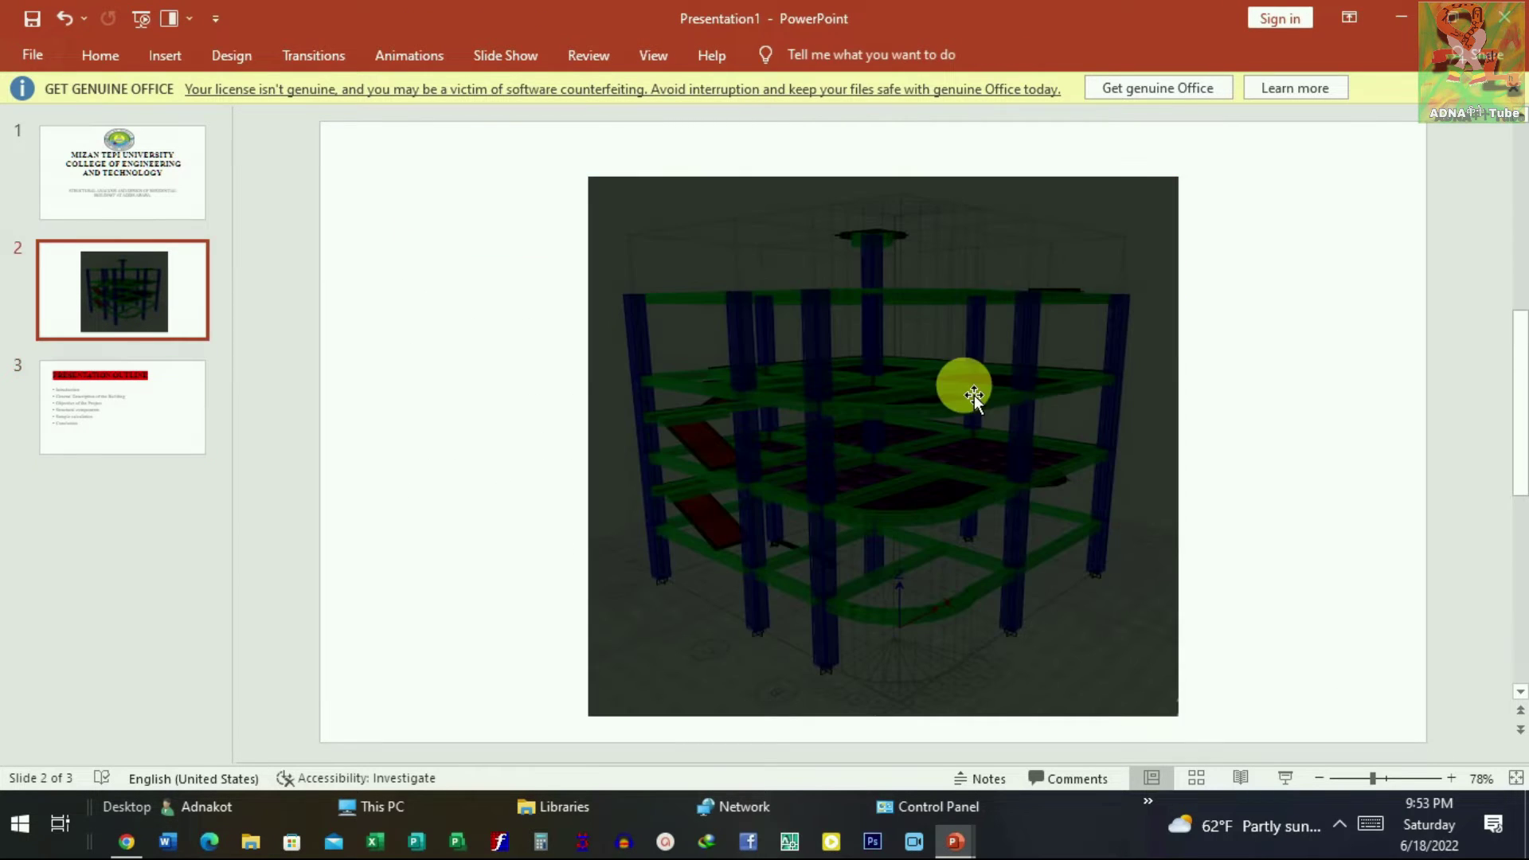
scroll(1115, 379, "down", 1)
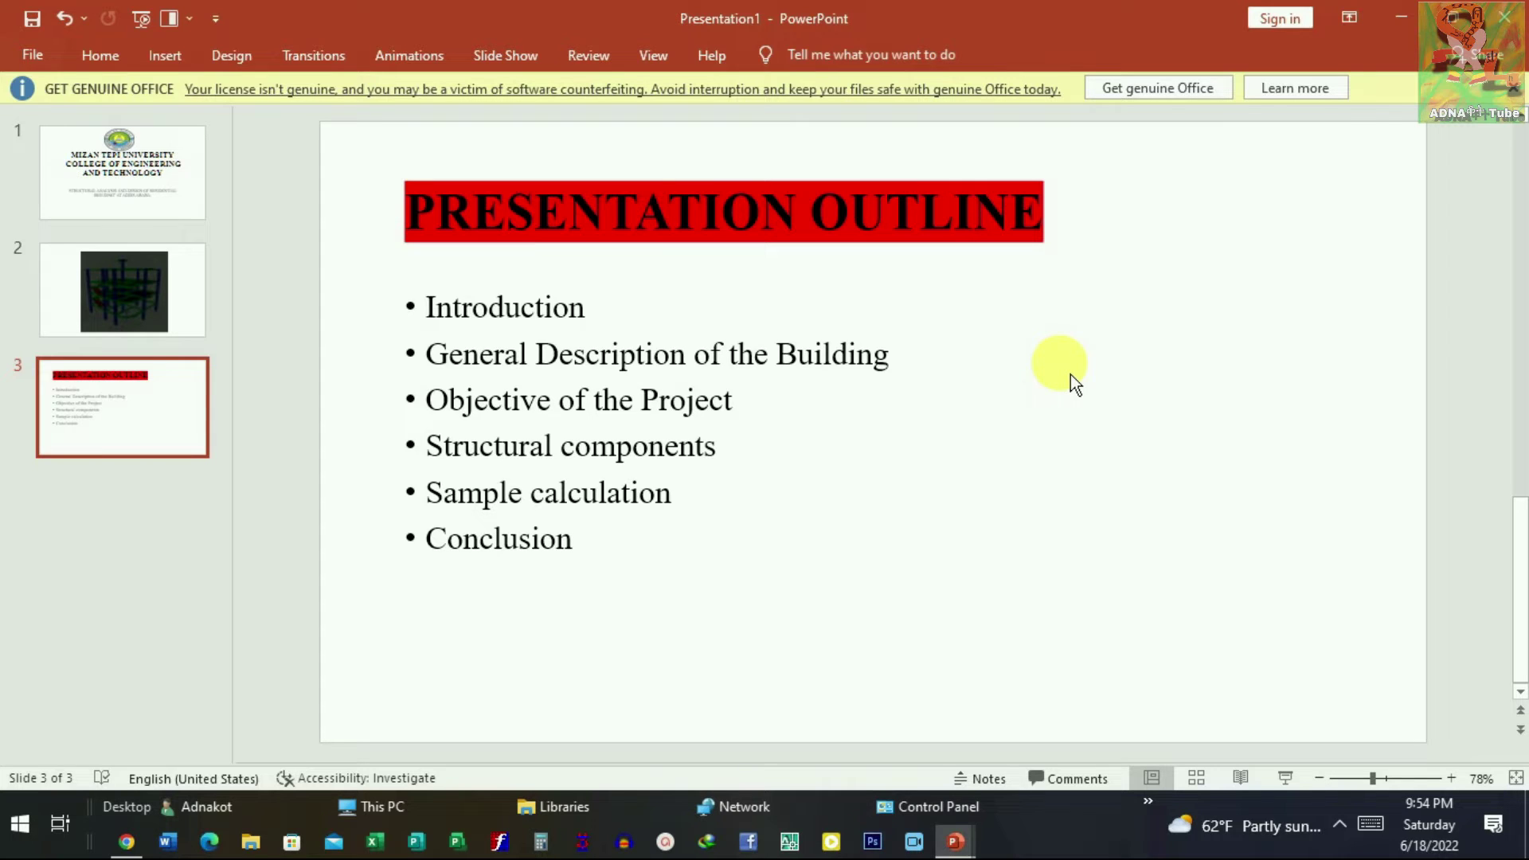
scroll(1040, 403, "up", 1)
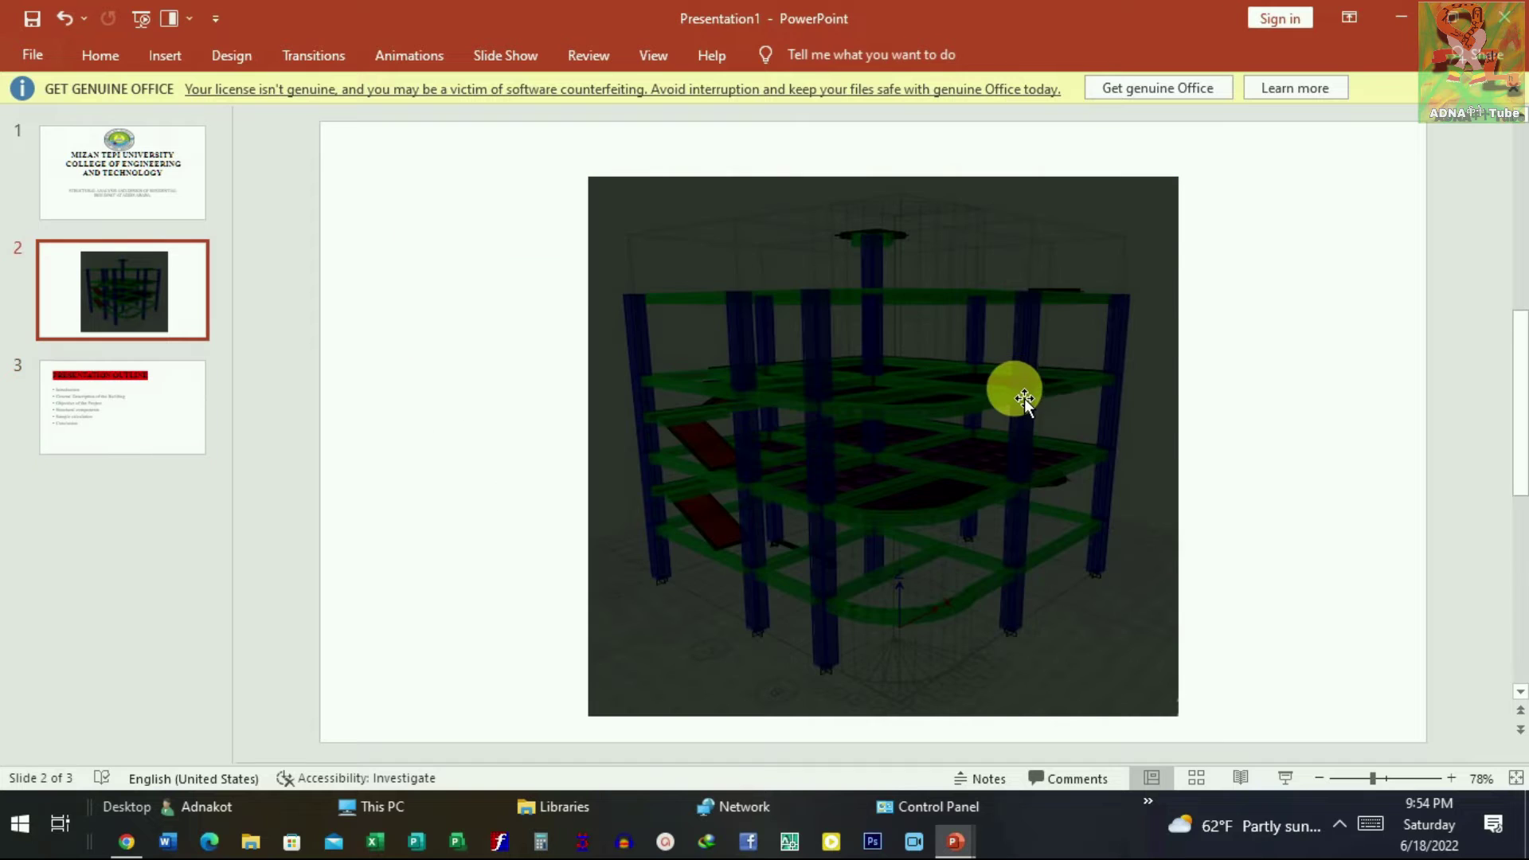
scroll(1024, 398, "up", 1)
scroll(1012, 418, "down", 2)
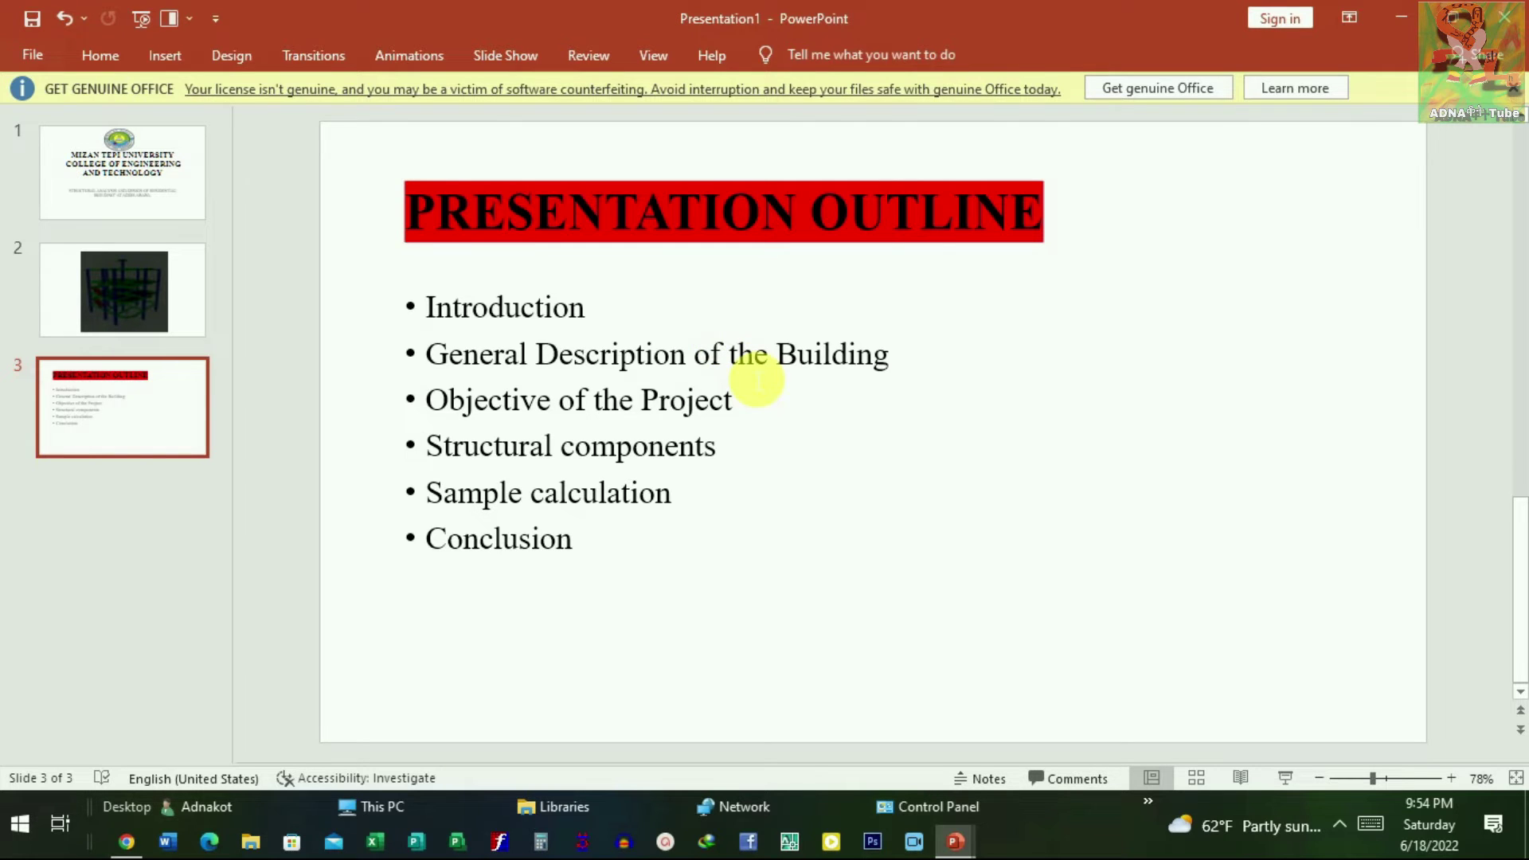
Step: Copy the word 'Introduction' from the outline slide's text
left_click_drag(596, 309, 422, 310)
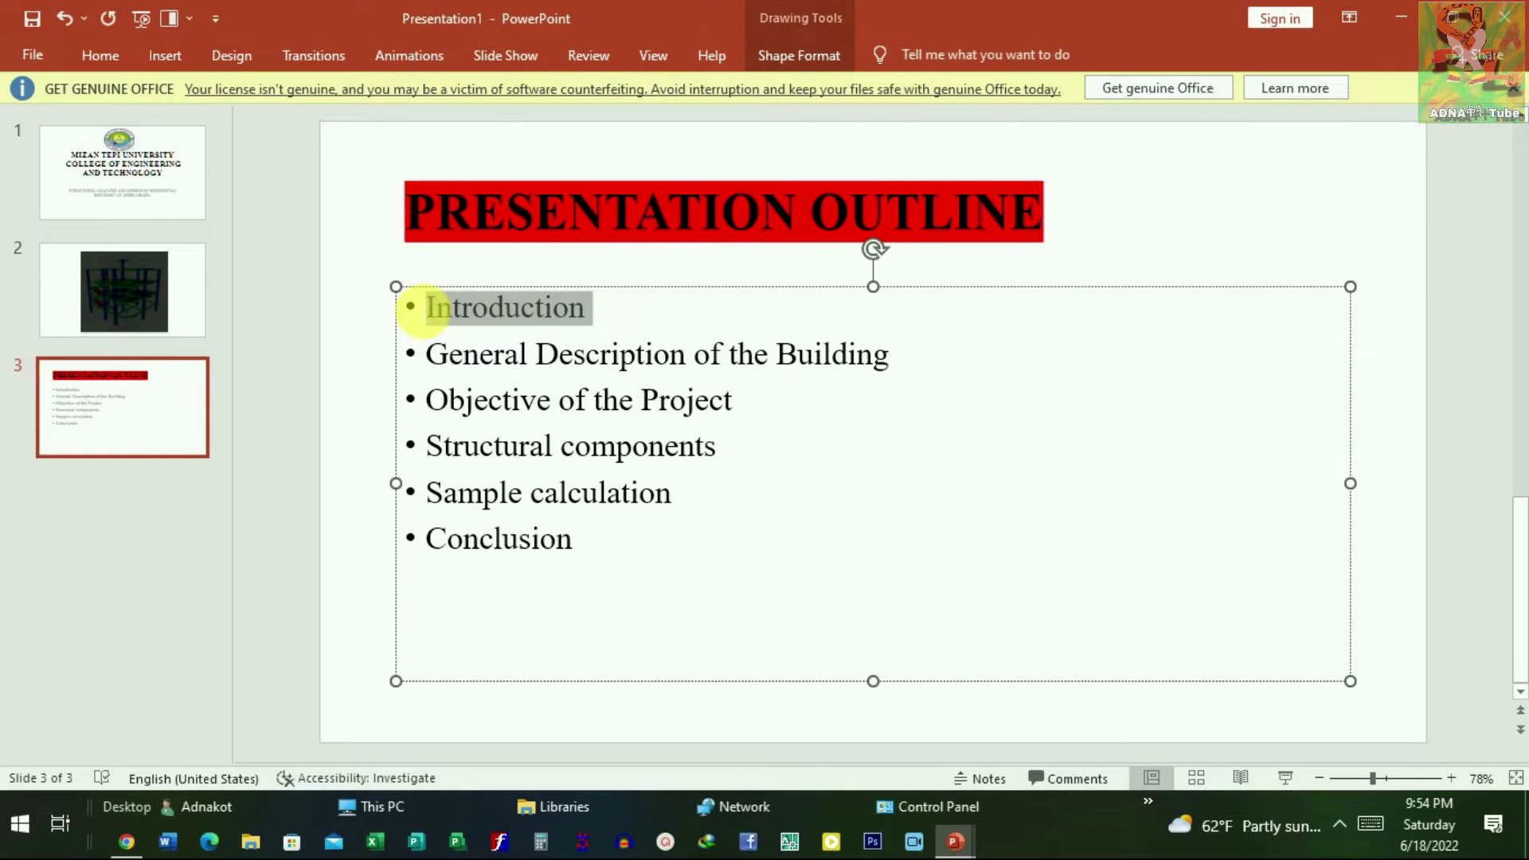
right_click(478, 313)
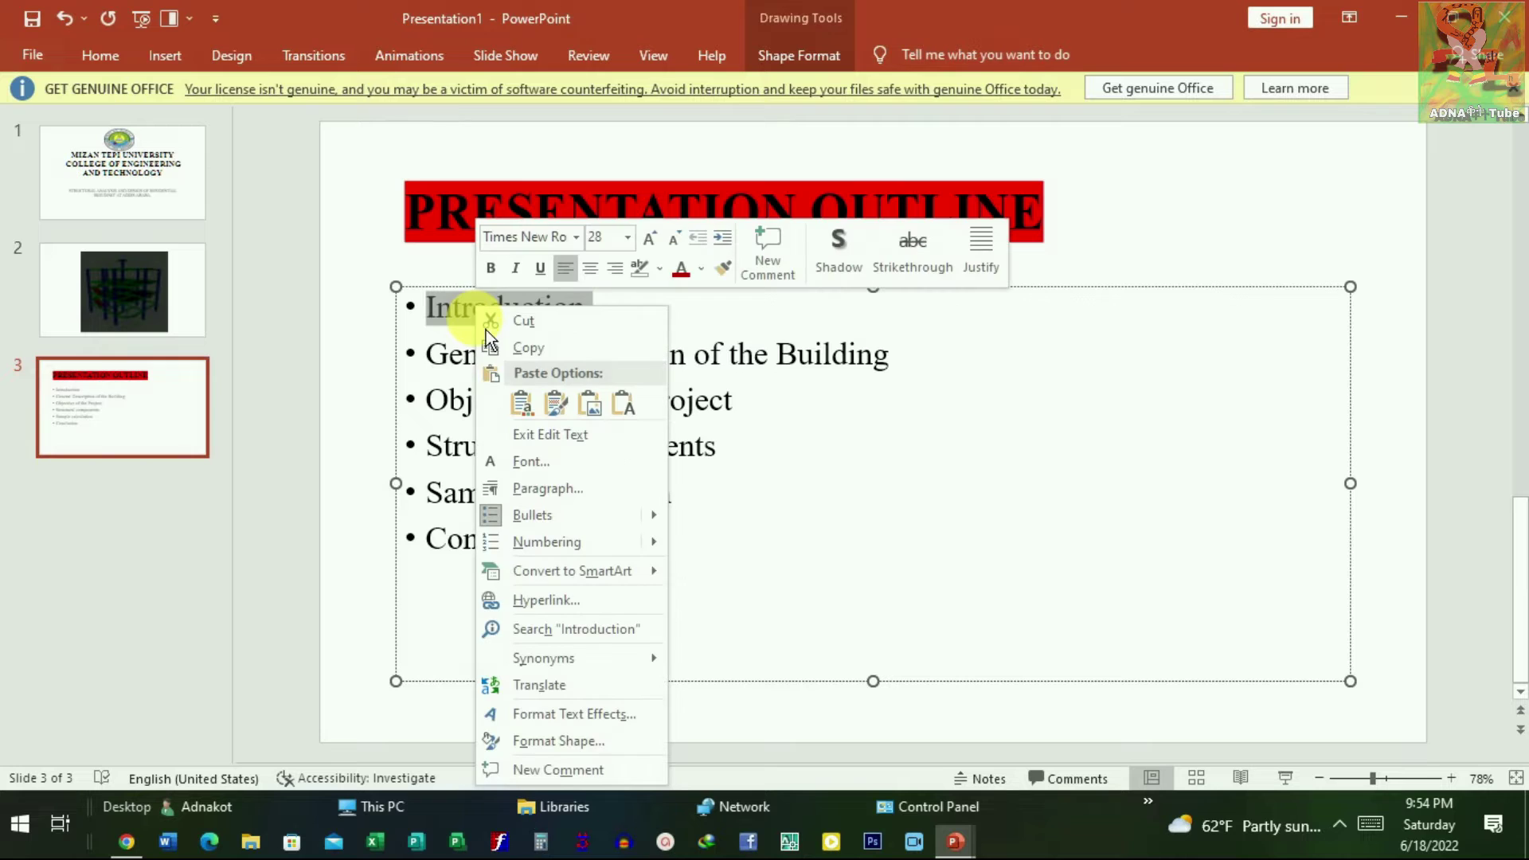
left_click(555, 357)
Step: Insert a new slide after the outline titled 'Introduction', then bring up the reference deck
left_click(695, 753)
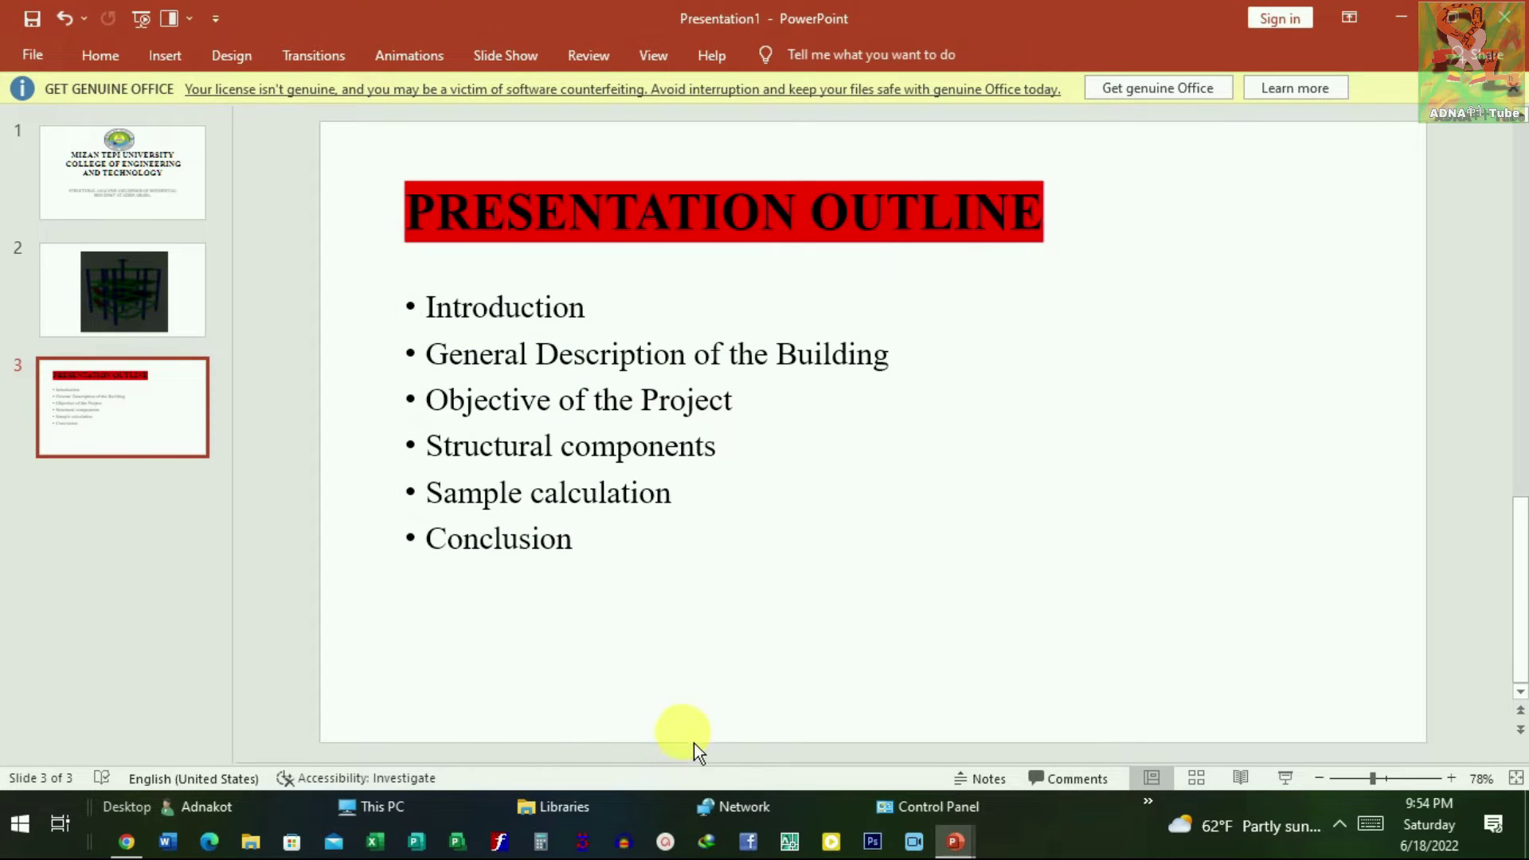
left_click(204, 434)
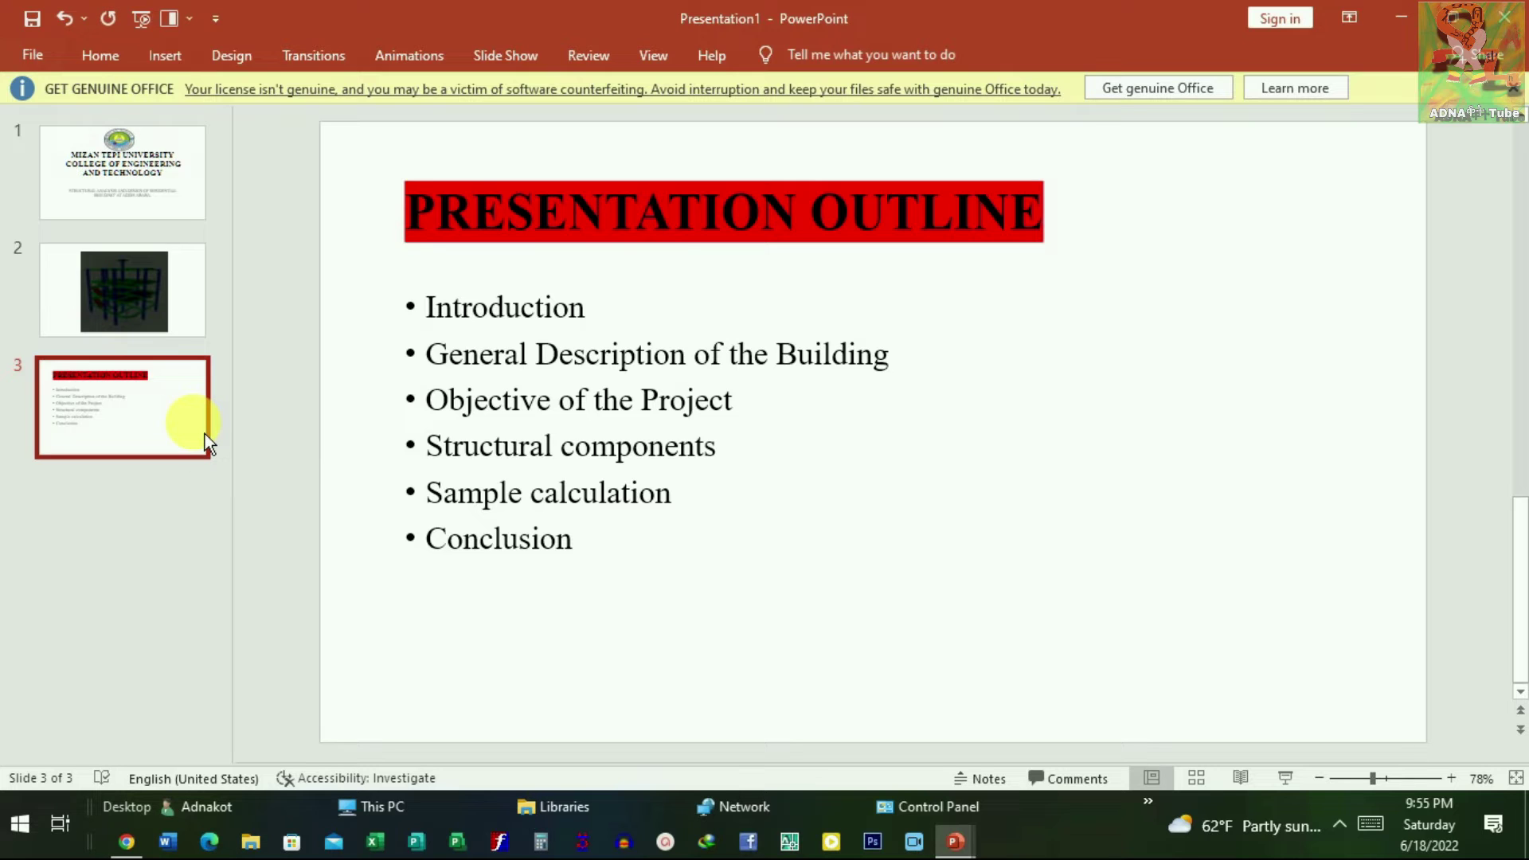
key("Return")
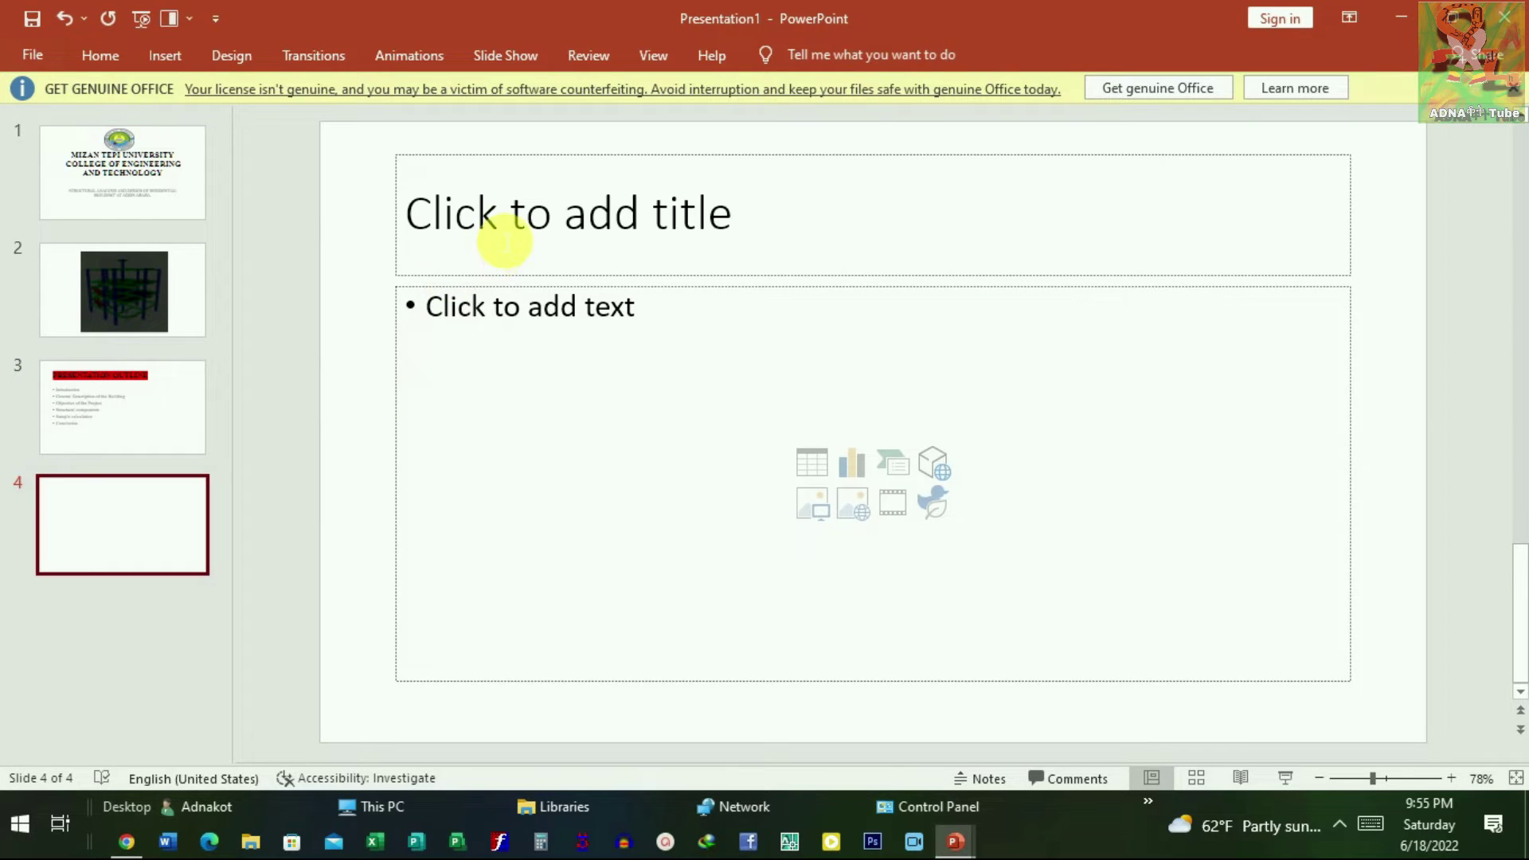
left_click(504, 243)
type("Introduction")
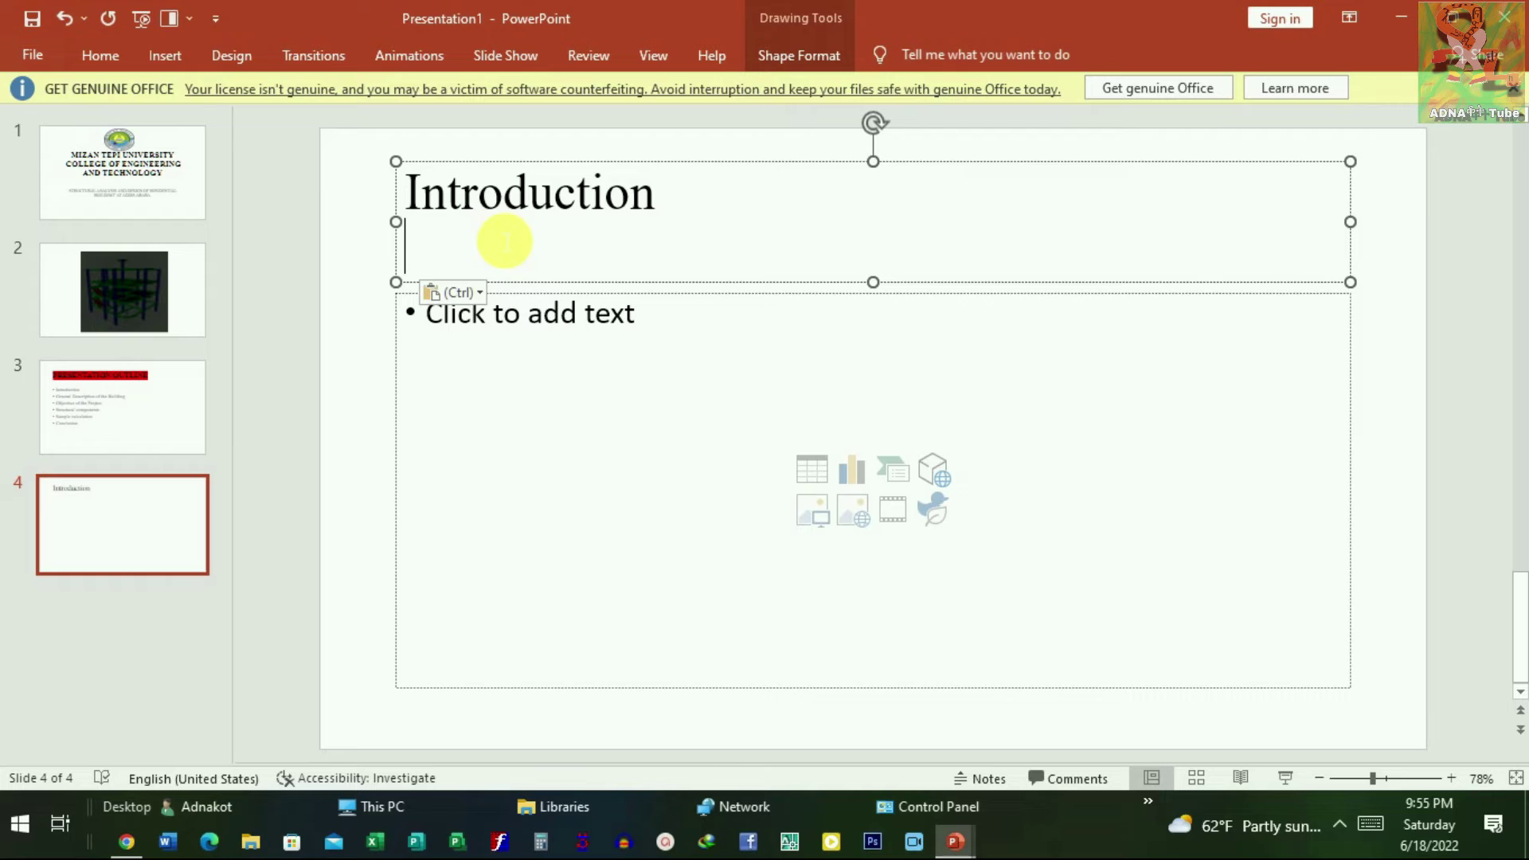
left_click(522, 359)
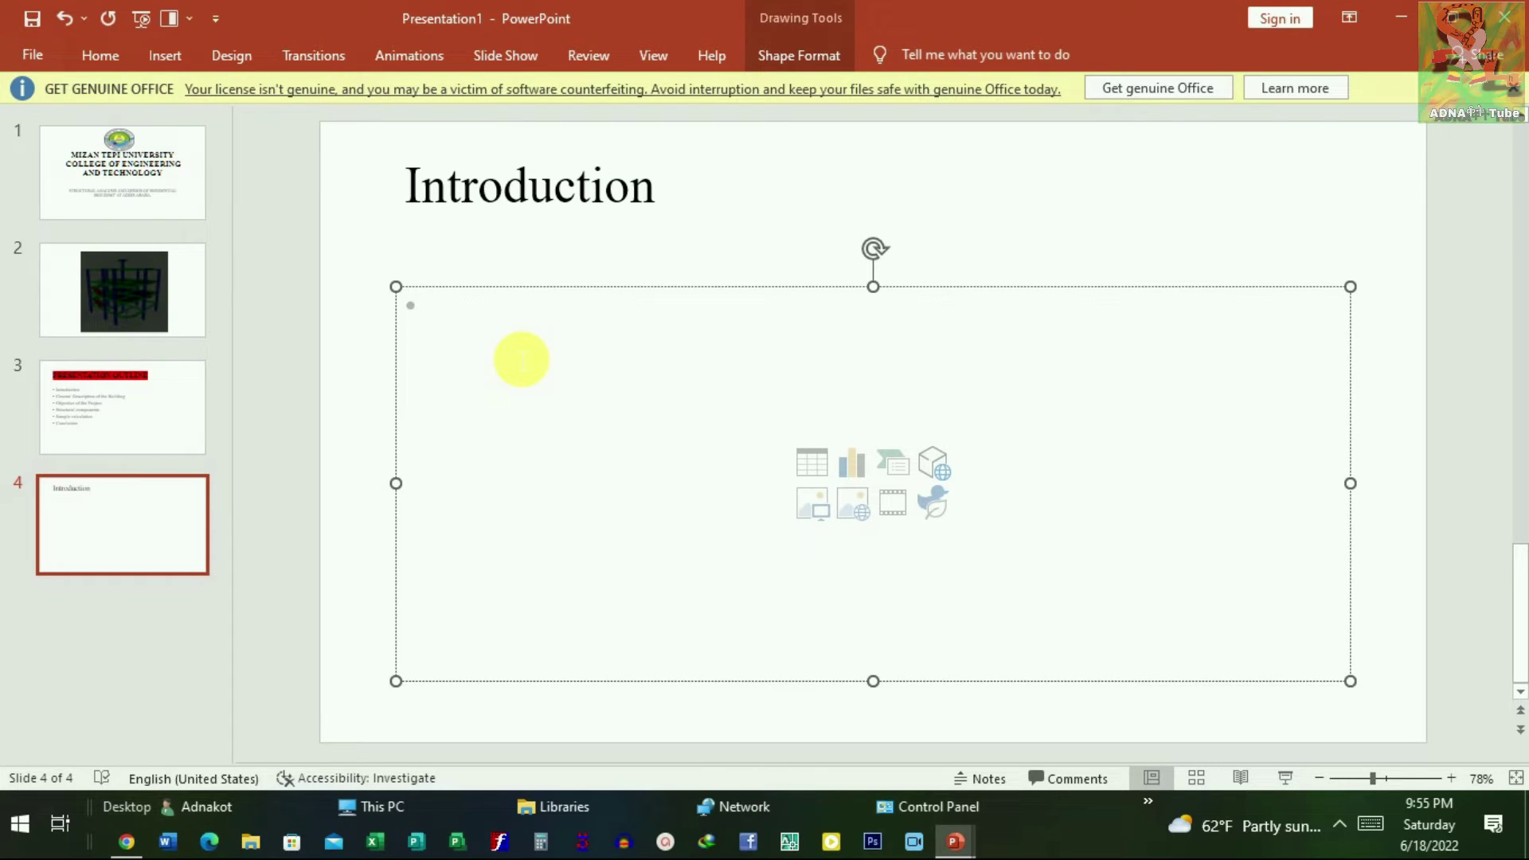
mouse_move(954, 841)
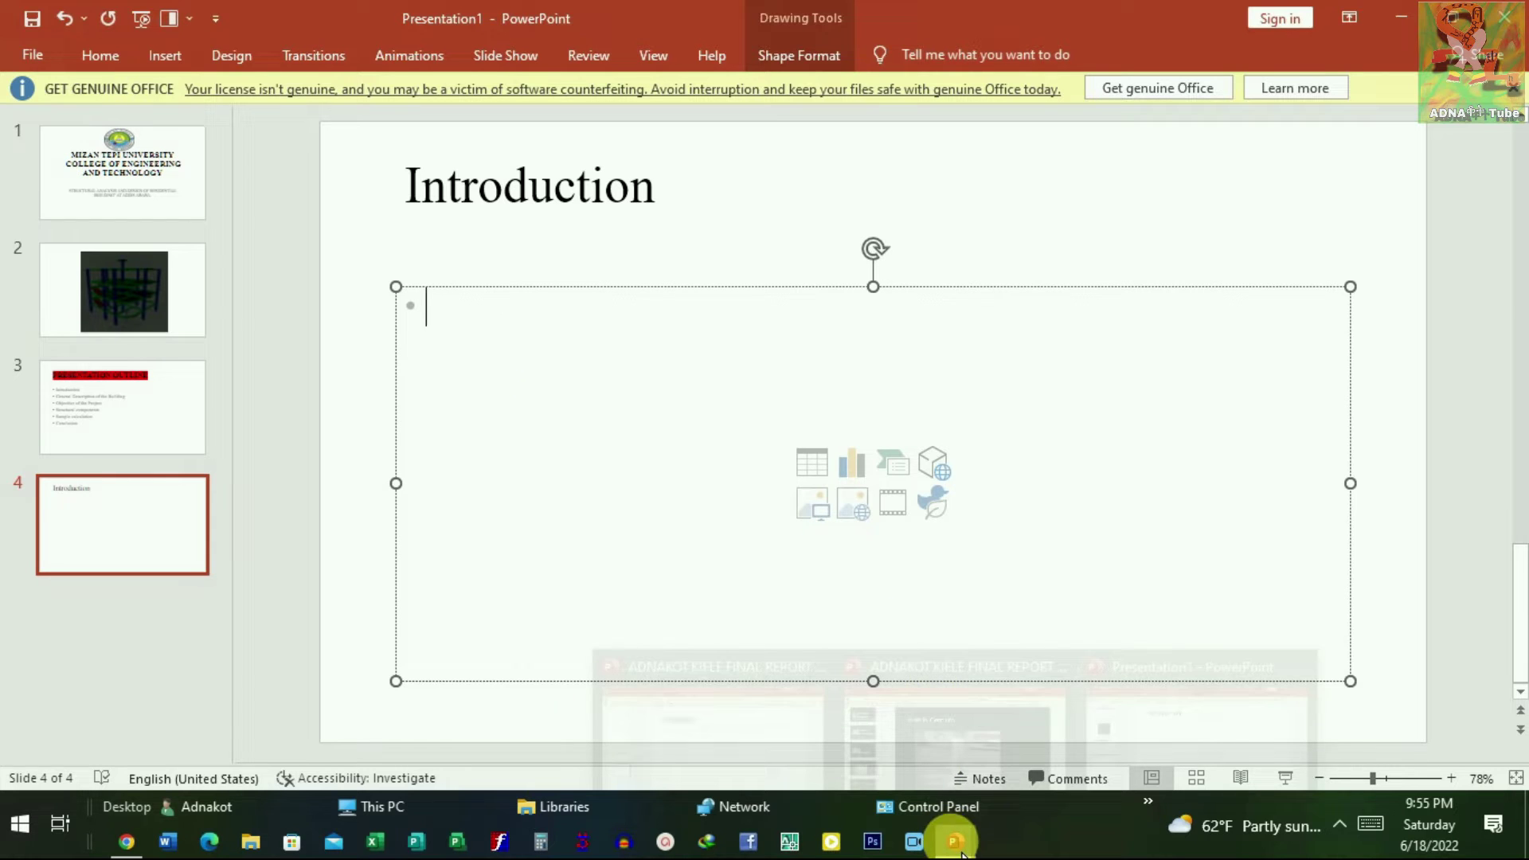
left_click(779, 756)
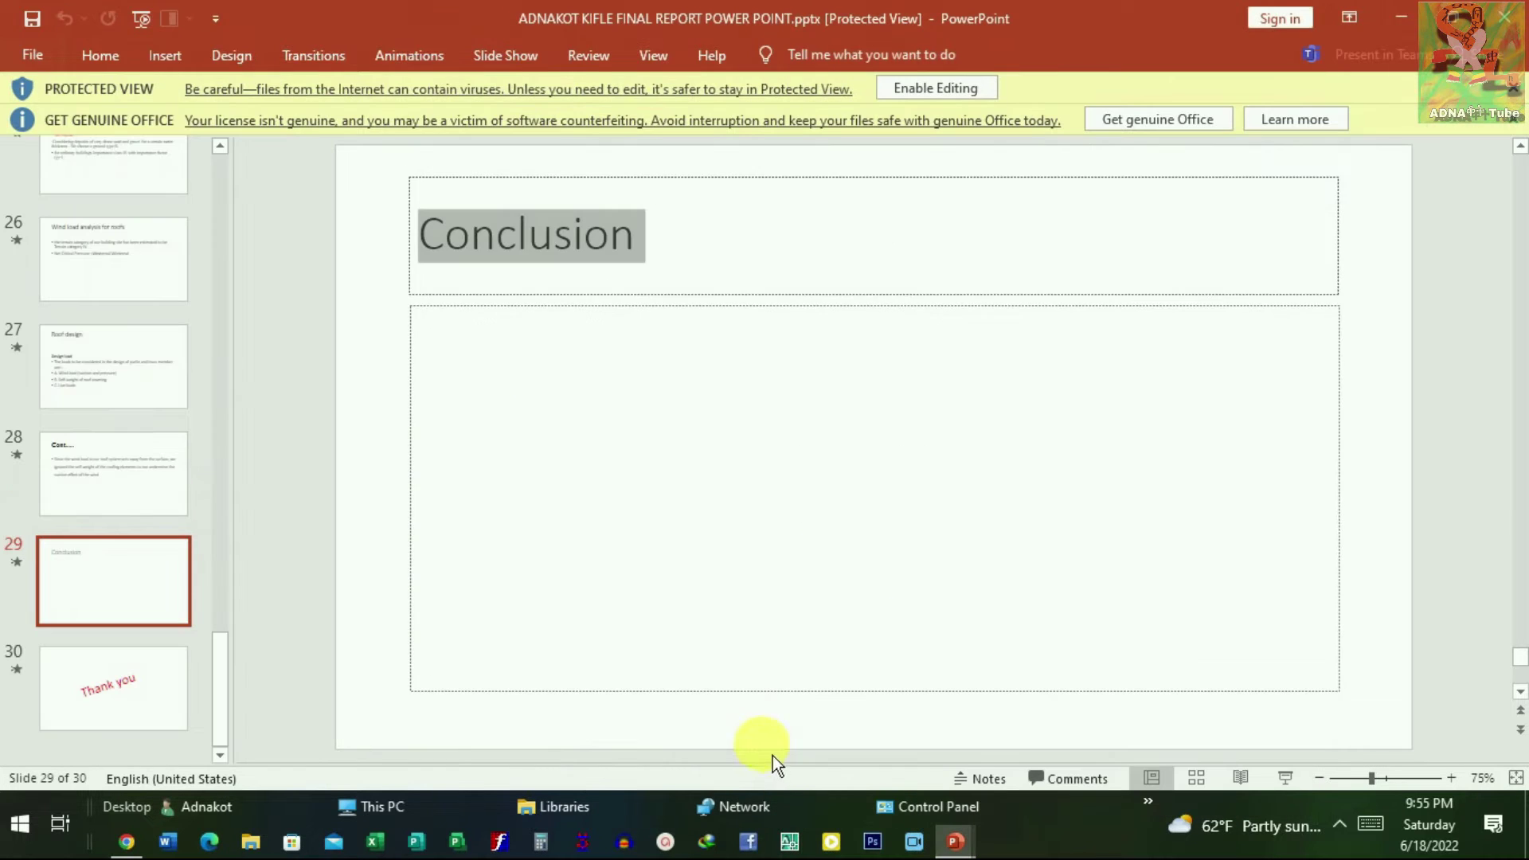
Step: Copy the four Introduction bullets from the reference deck's slide 4 and return to Presentation1
scroll(709, 505, "up", 5)
scroll(709, 518, "up", 5)
scroll(713, 523, "up", 8)
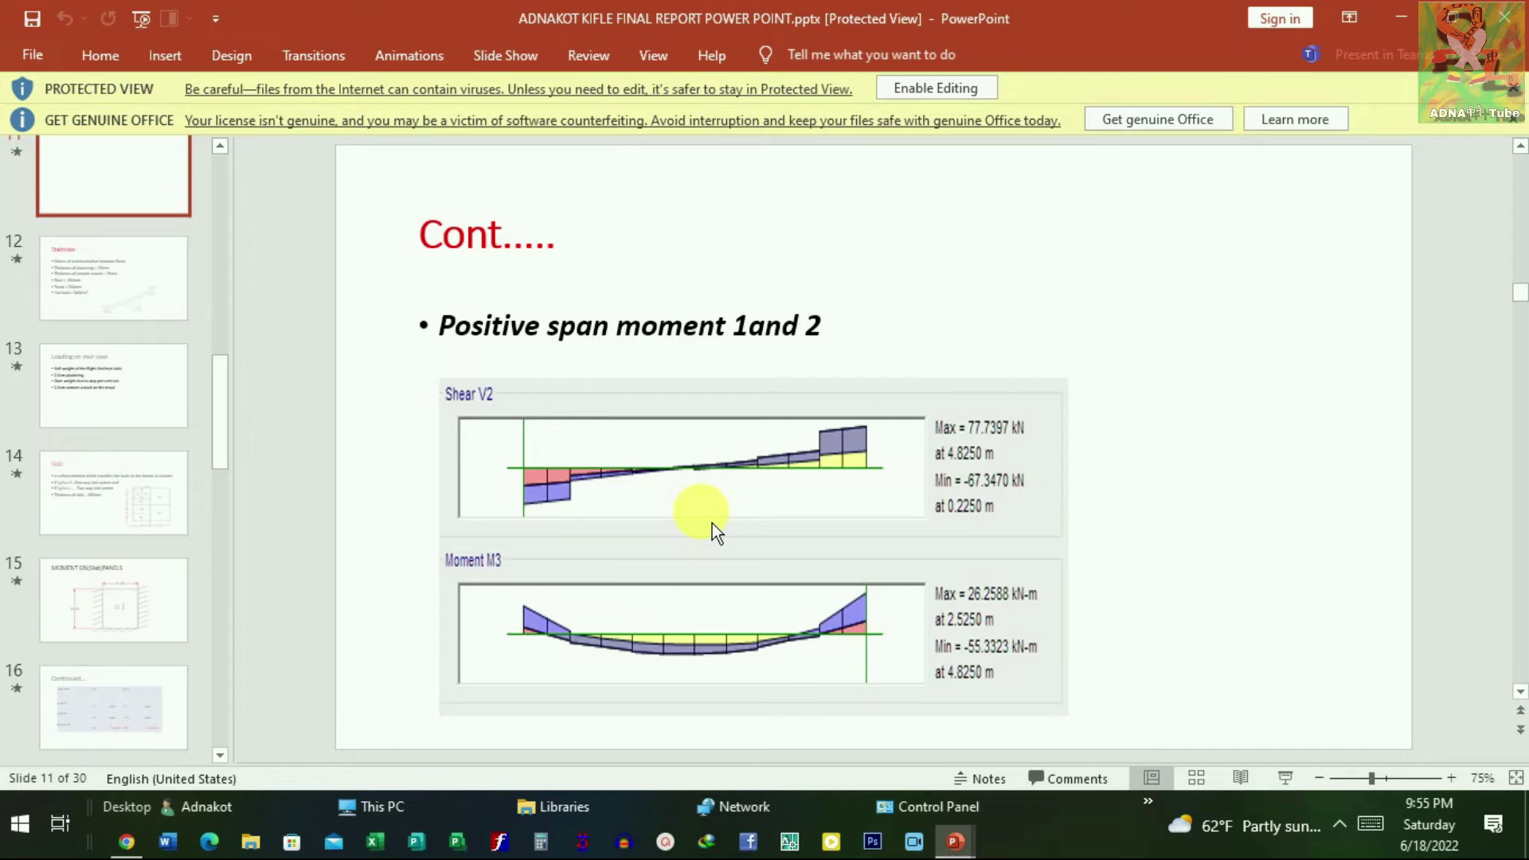
scroll(712, 523, "up", 10)
scroll(733, 542, "down", 1)
scroll(748, 556, "down", 4)
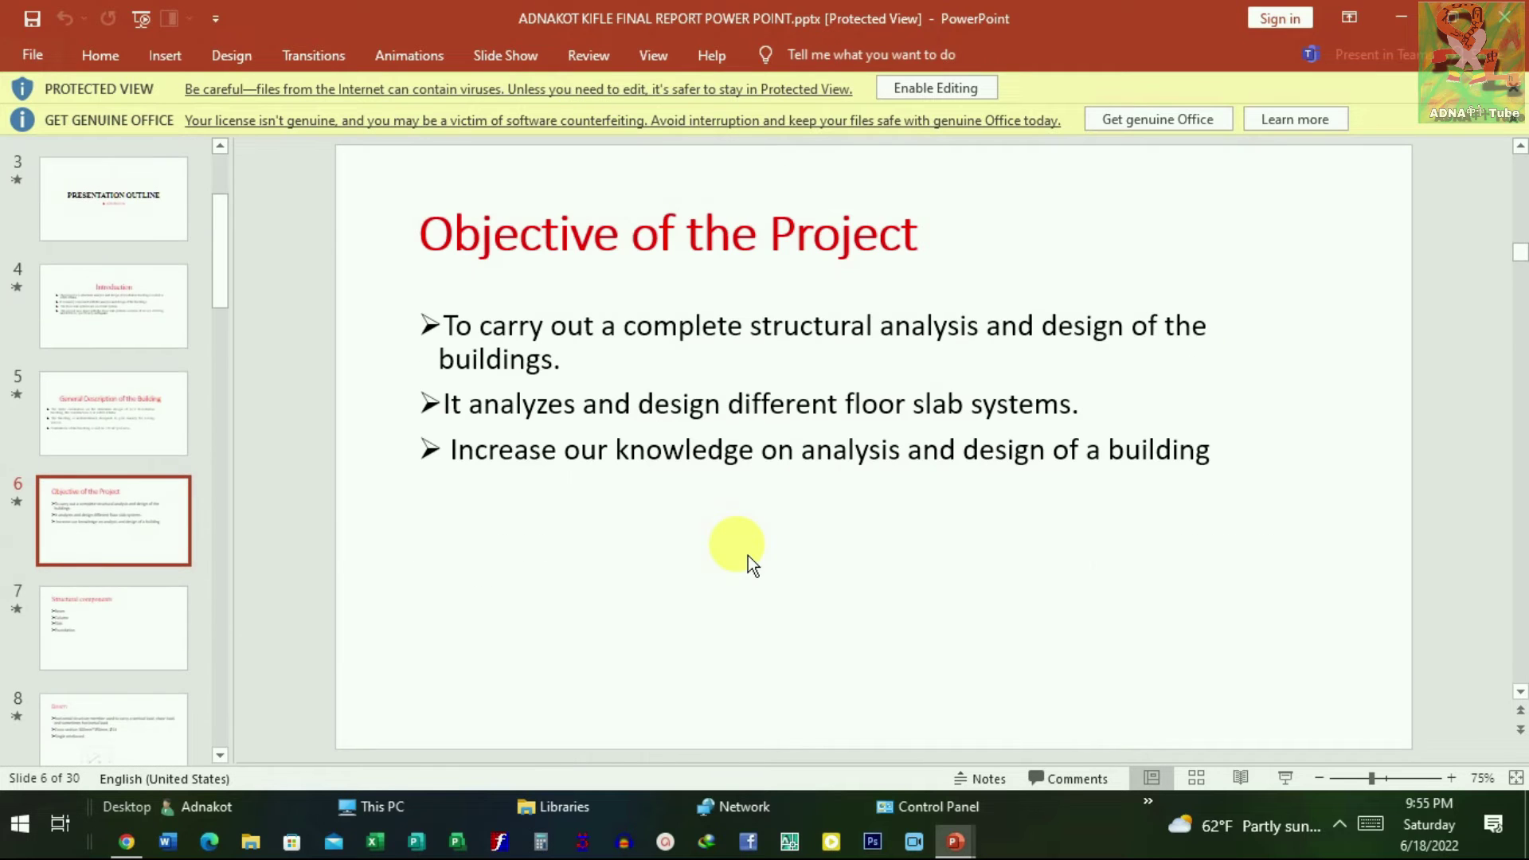
scroll(739, 506, "up", 1)
scroll(739, 507, "up", 1)
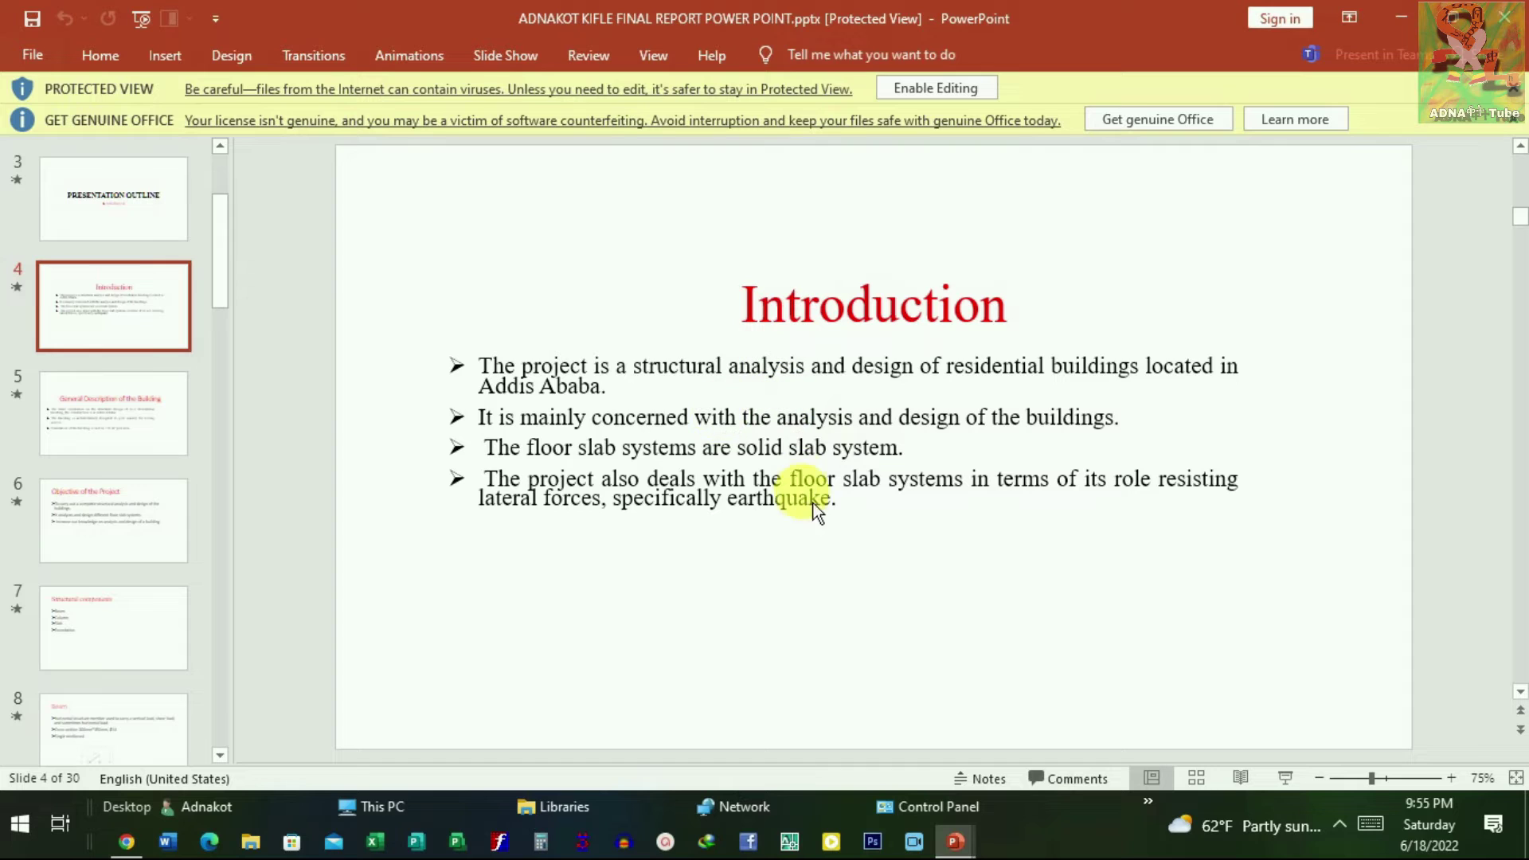
left_click(853, 510)
left_click_drag(846, 504, 474, 365)
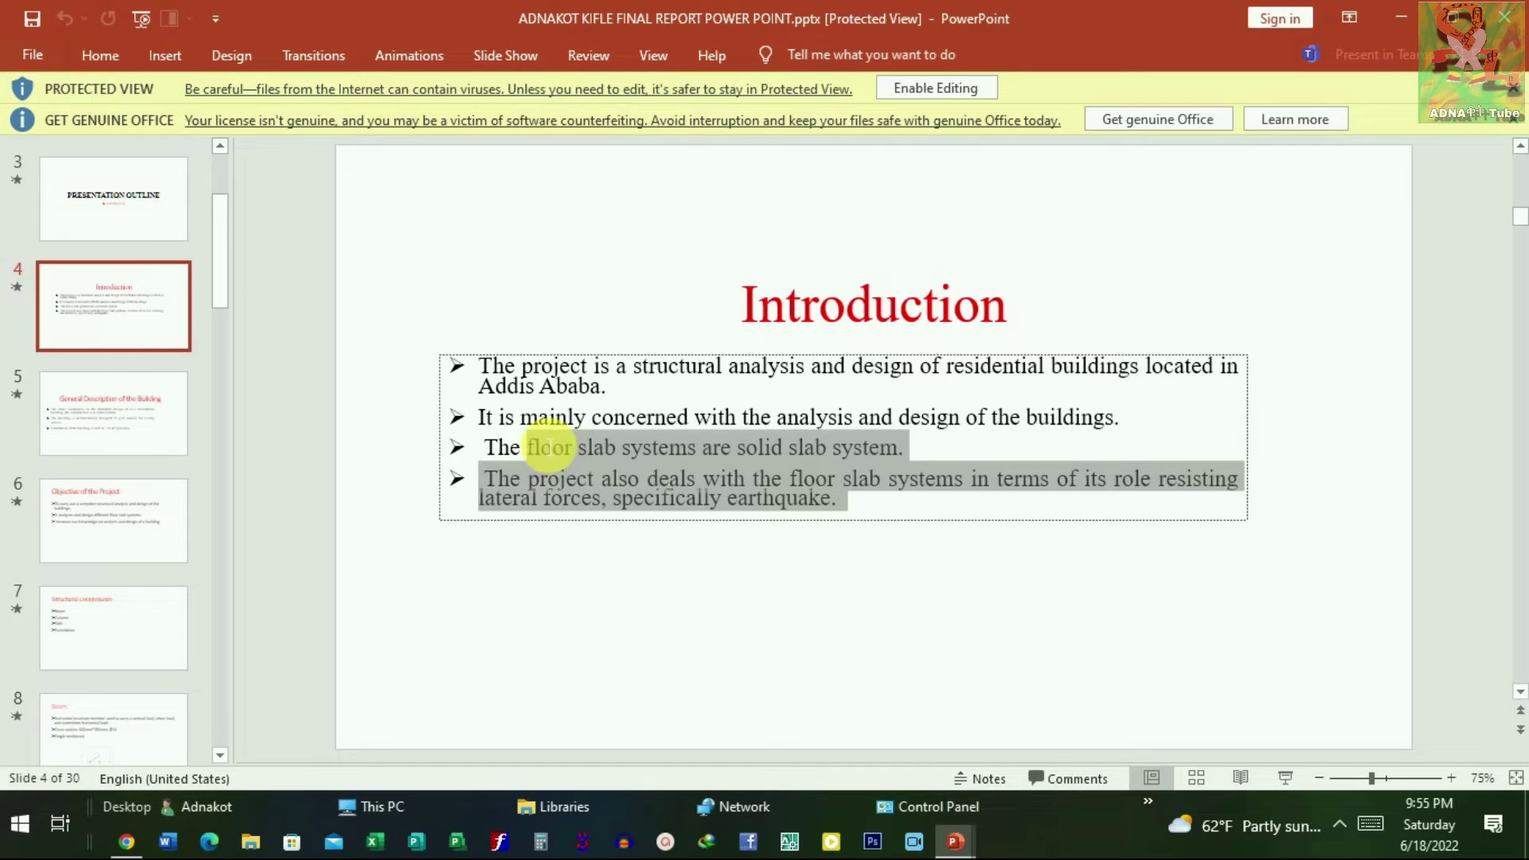
right_click(571, 386)
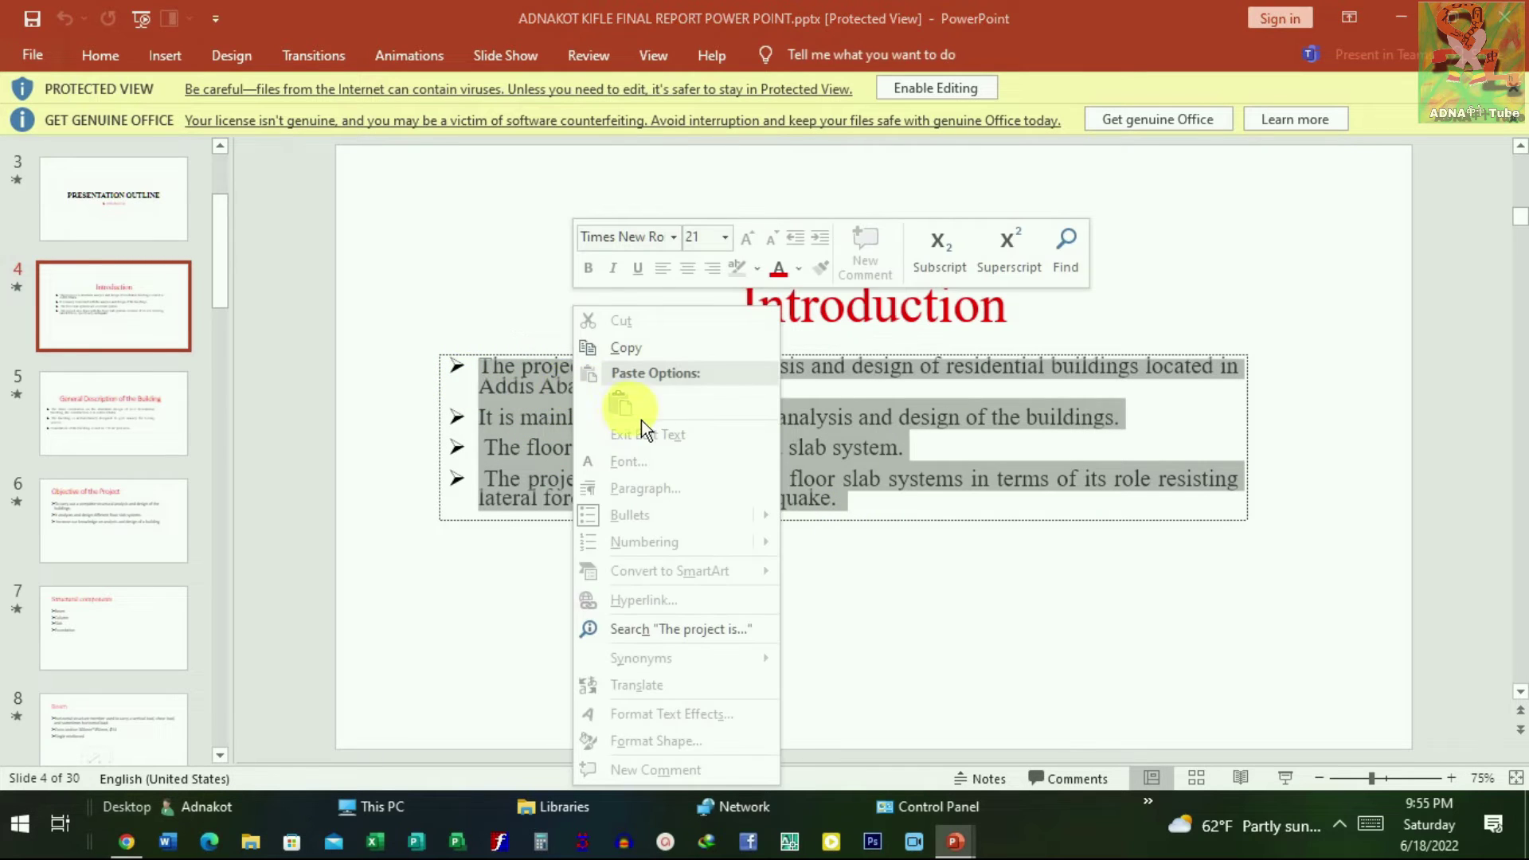
left_click(631, 345)
mouse_move(954, 843)
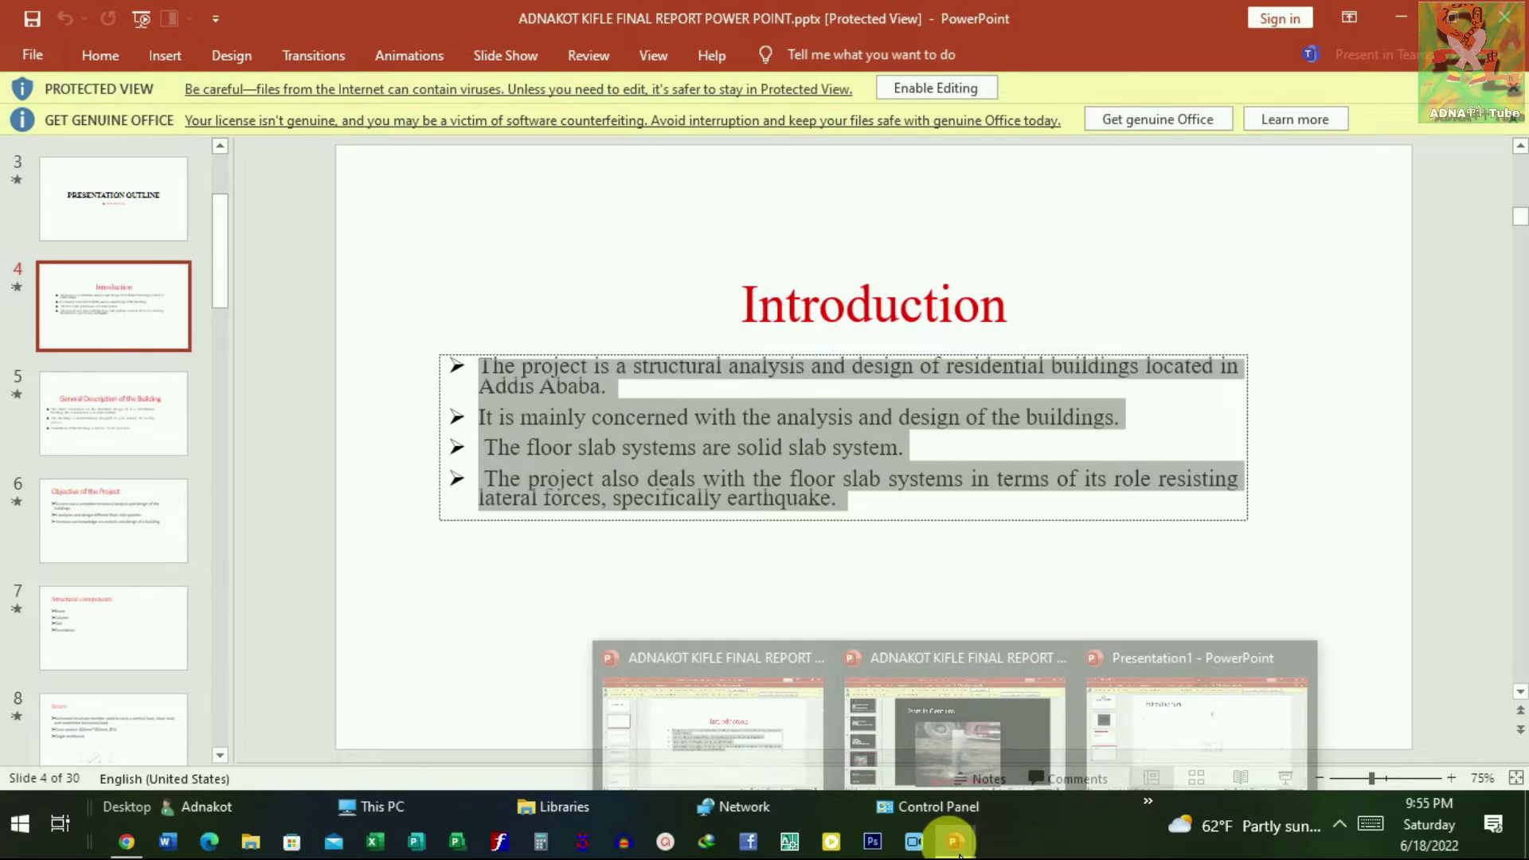
left_click(1214, 763)
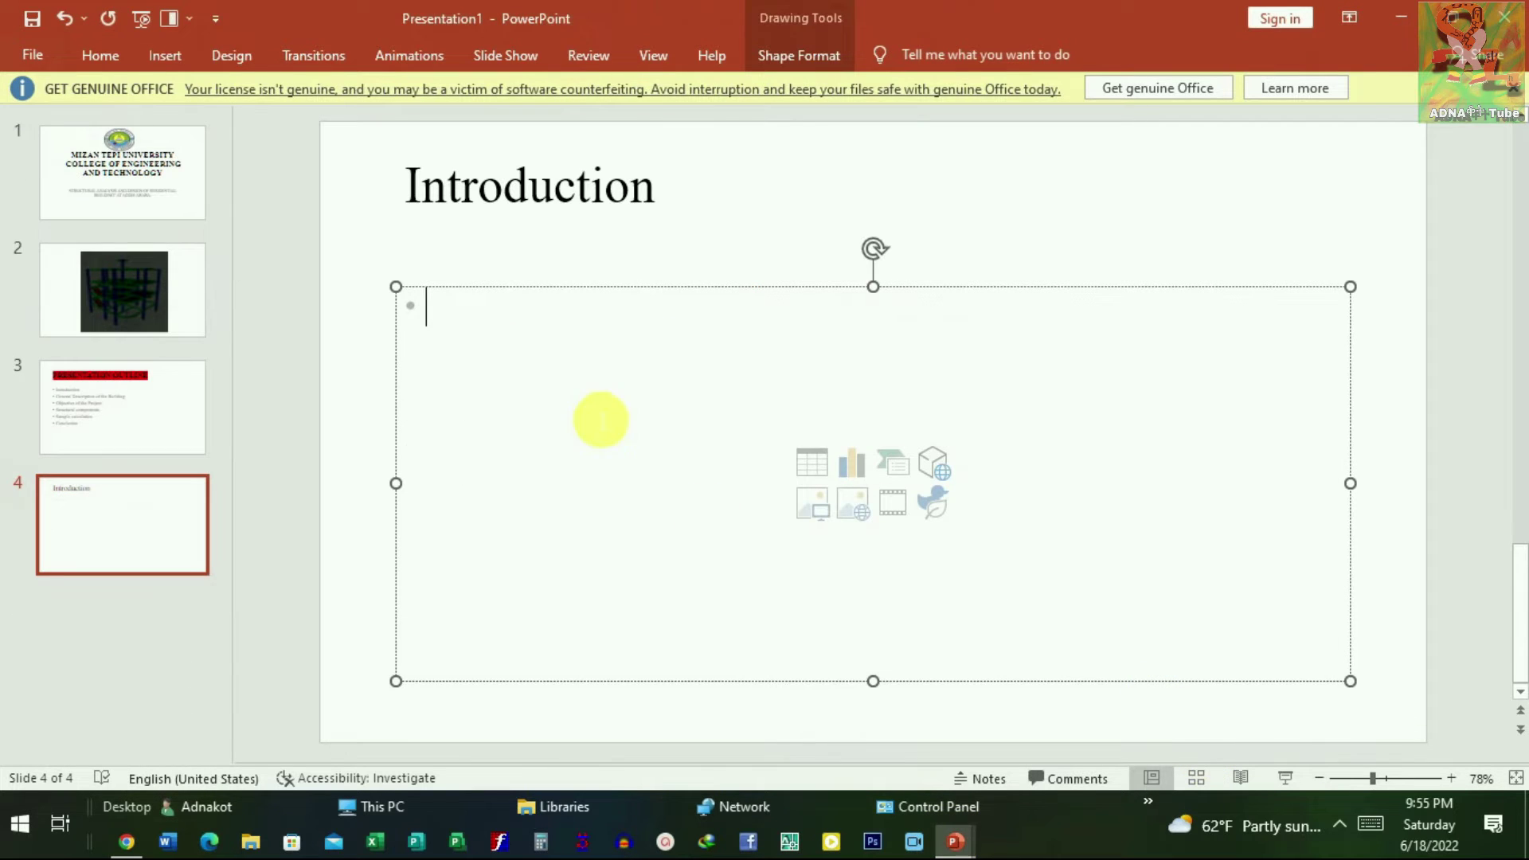
Step: Paste the four Introduction bullets into slide 4's body and colour its title red
key("ctrl+v")
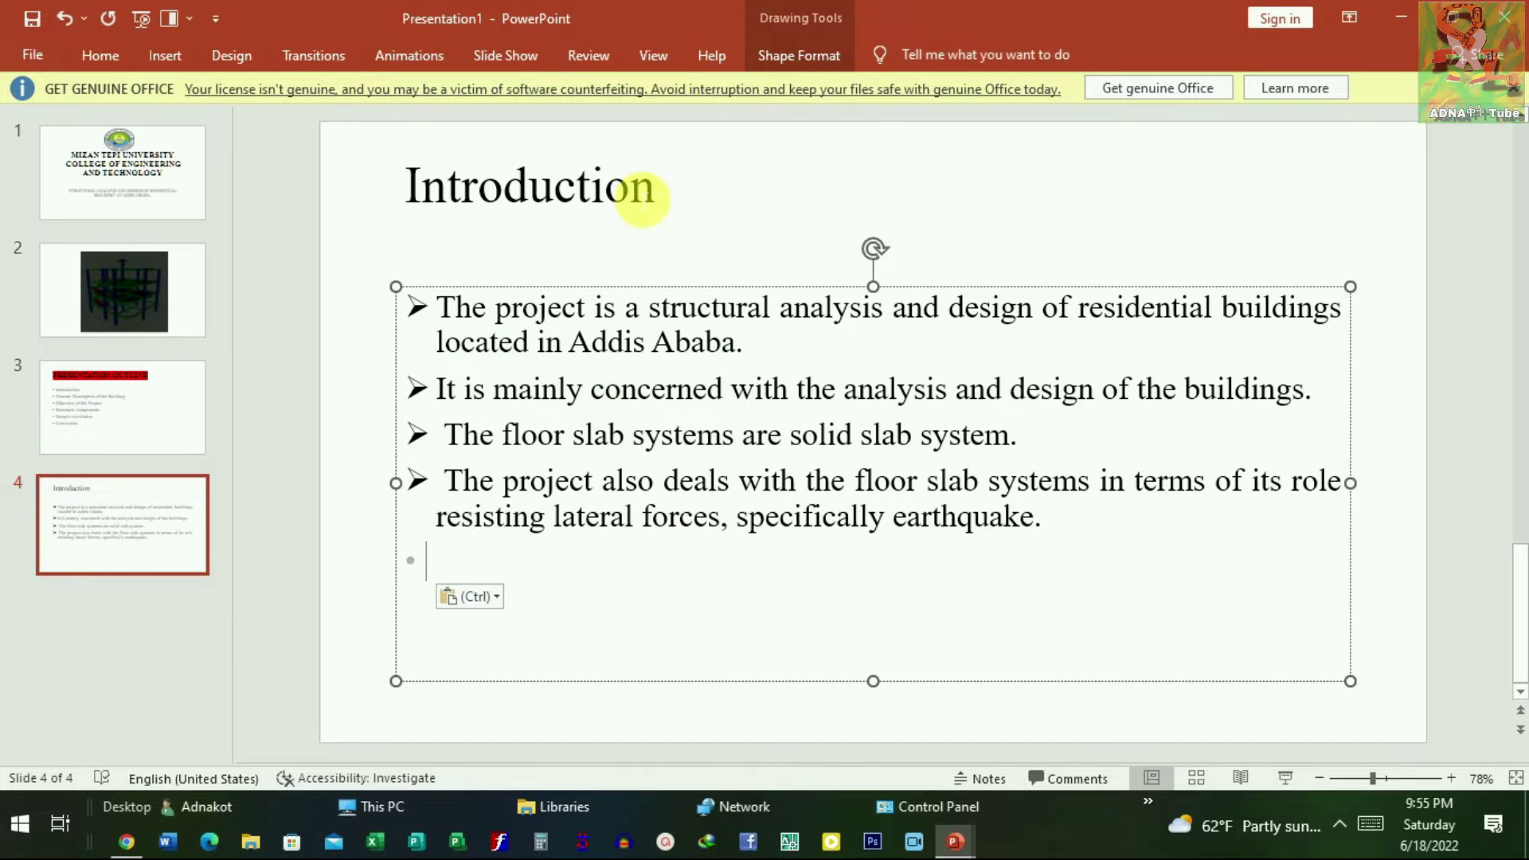
left_click_drag(700, 203, 380, 203)
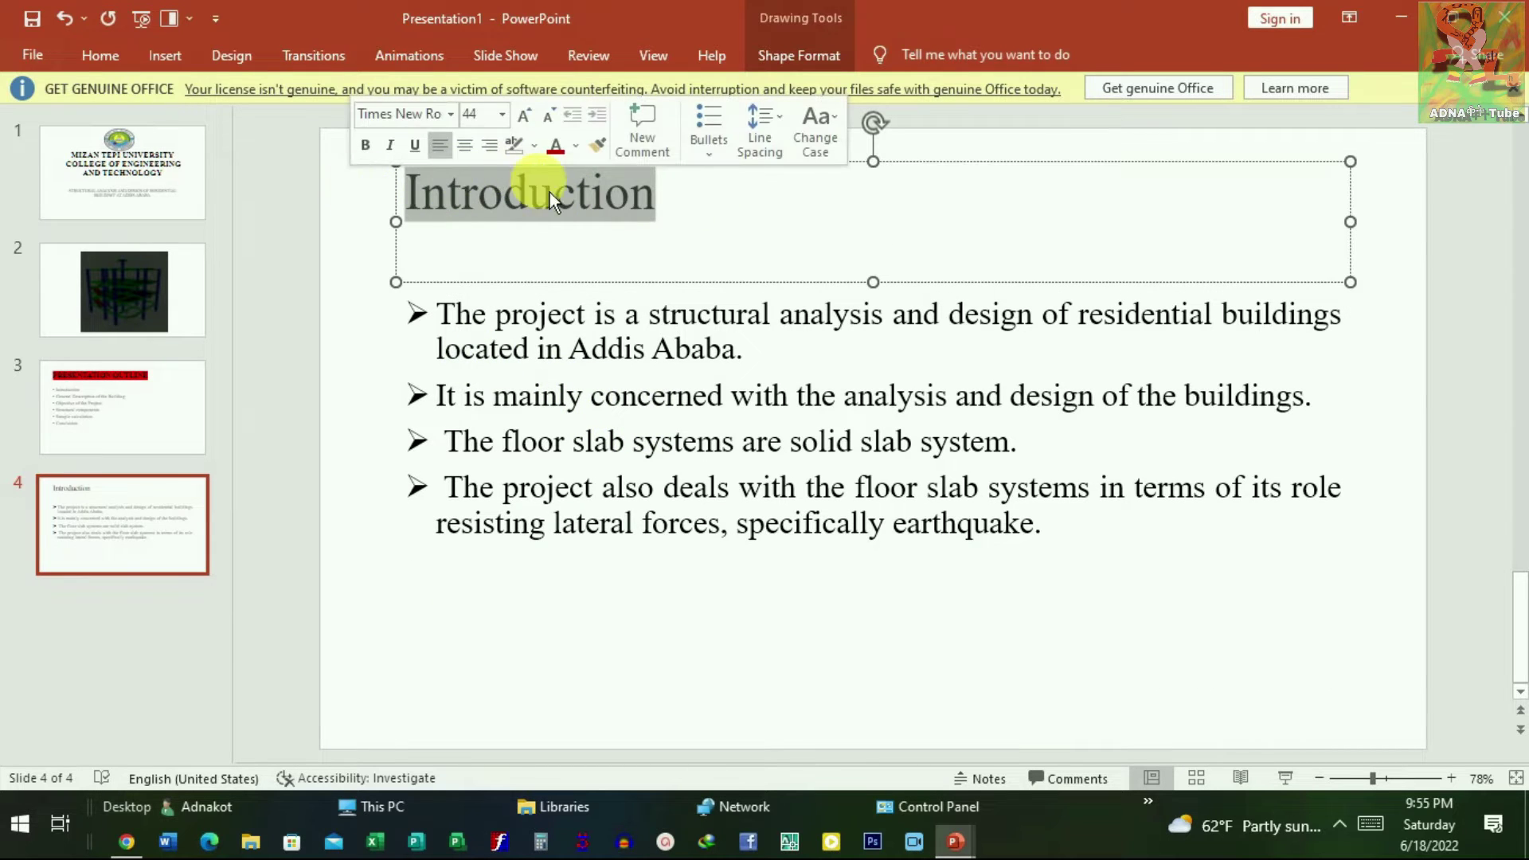
left_click(607, 348)
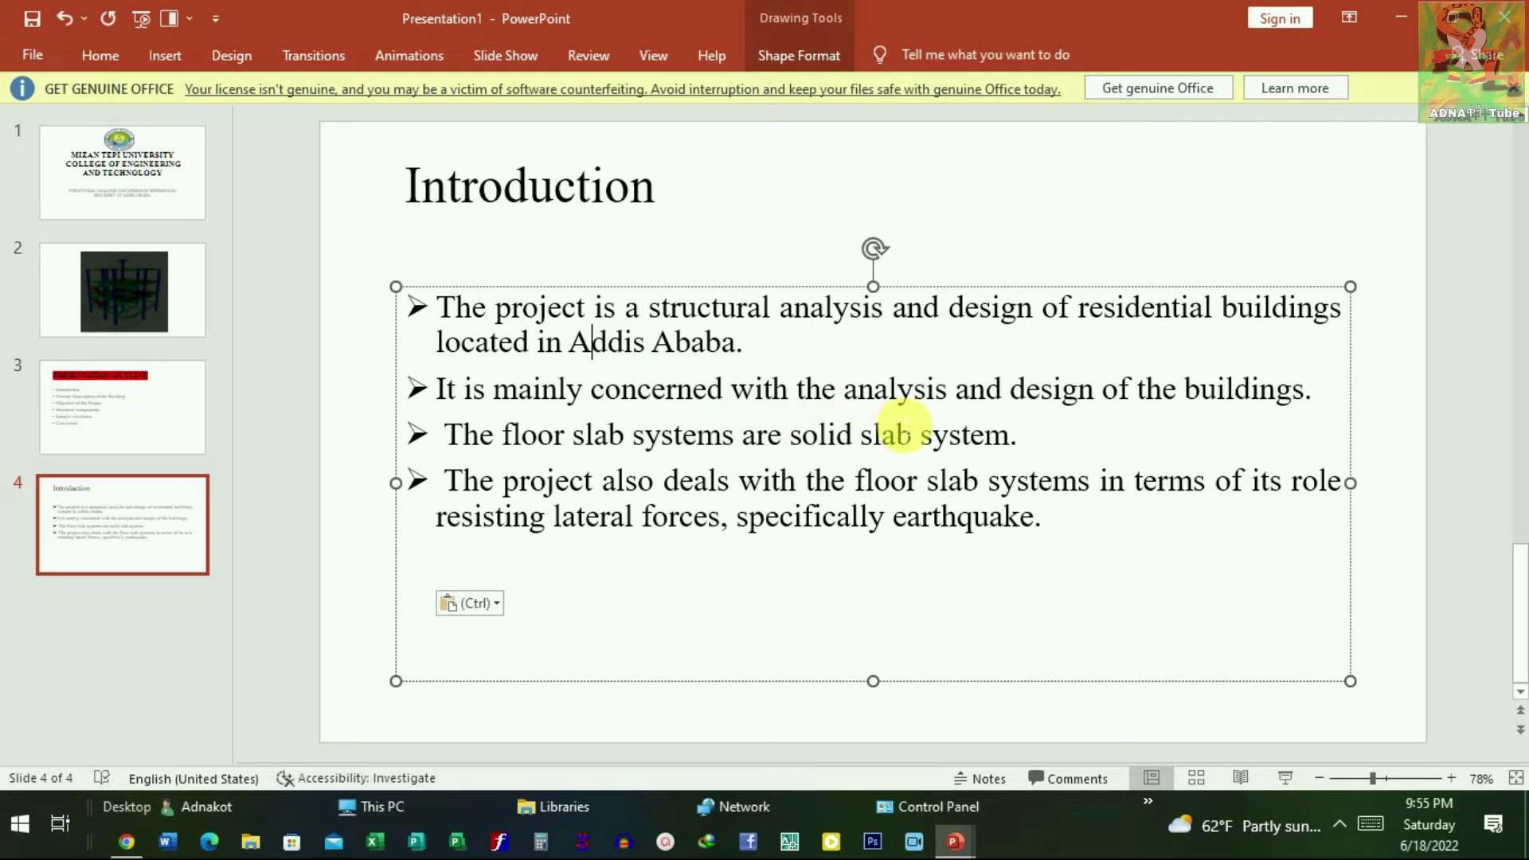
left_click_drag(896, 434, 660, 405)
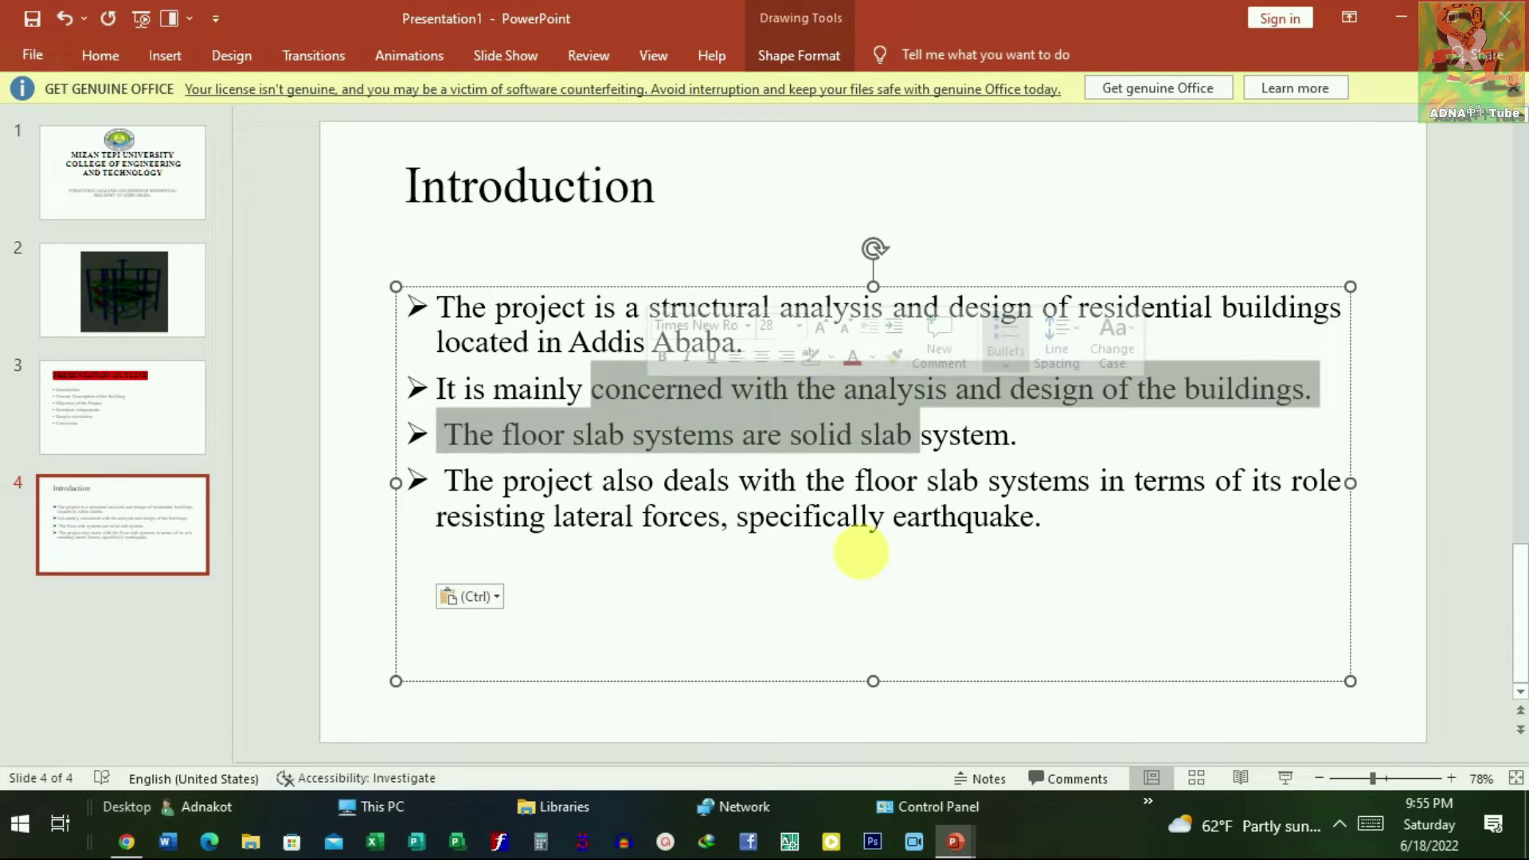
left_click(875, 579)
left_click_drag(709, 208, 307, 203)
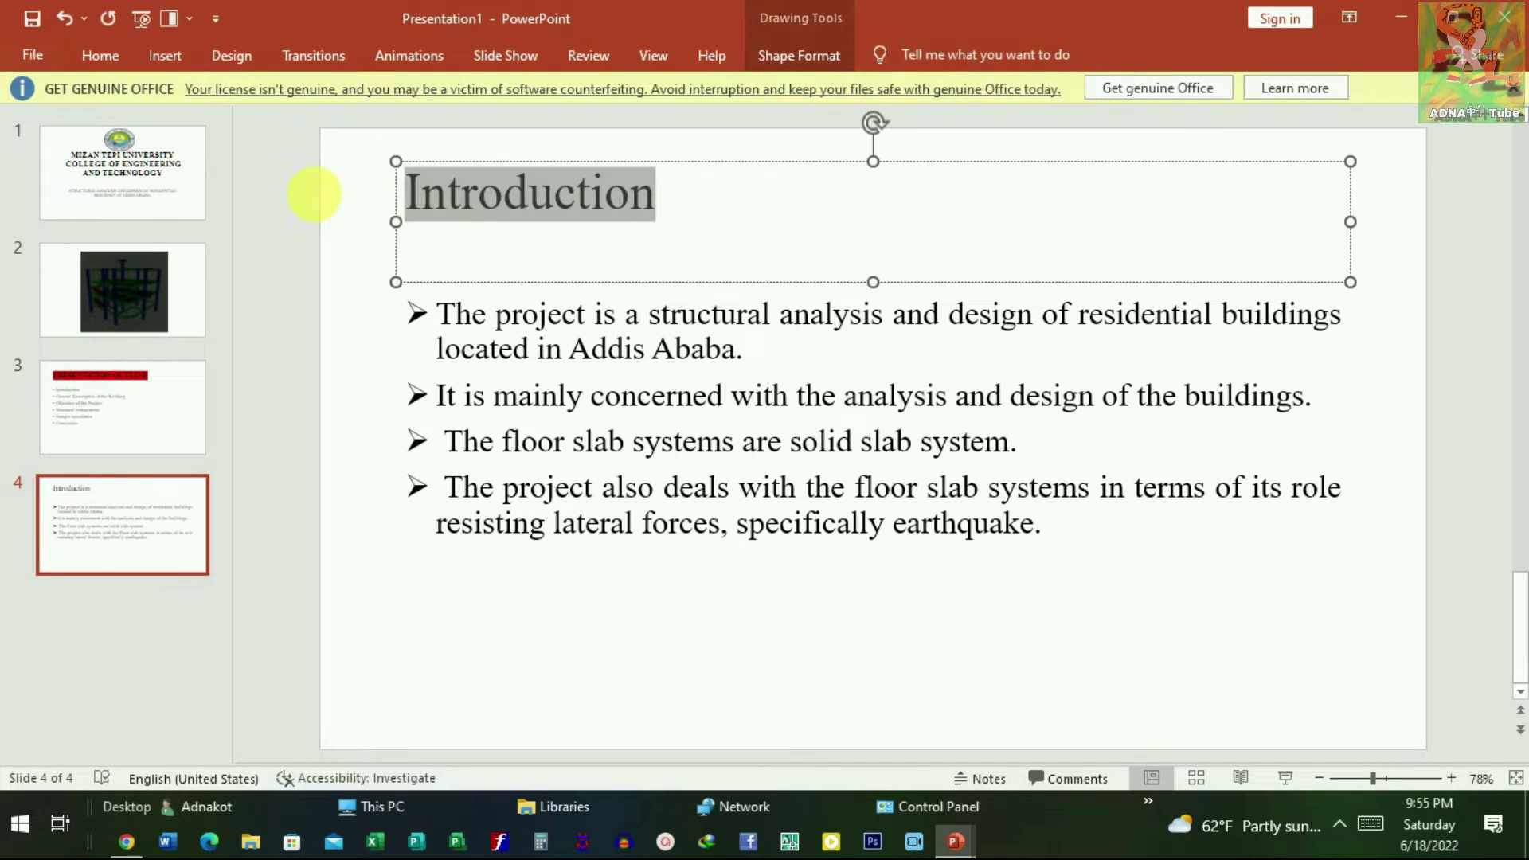
left_click(510, 165)
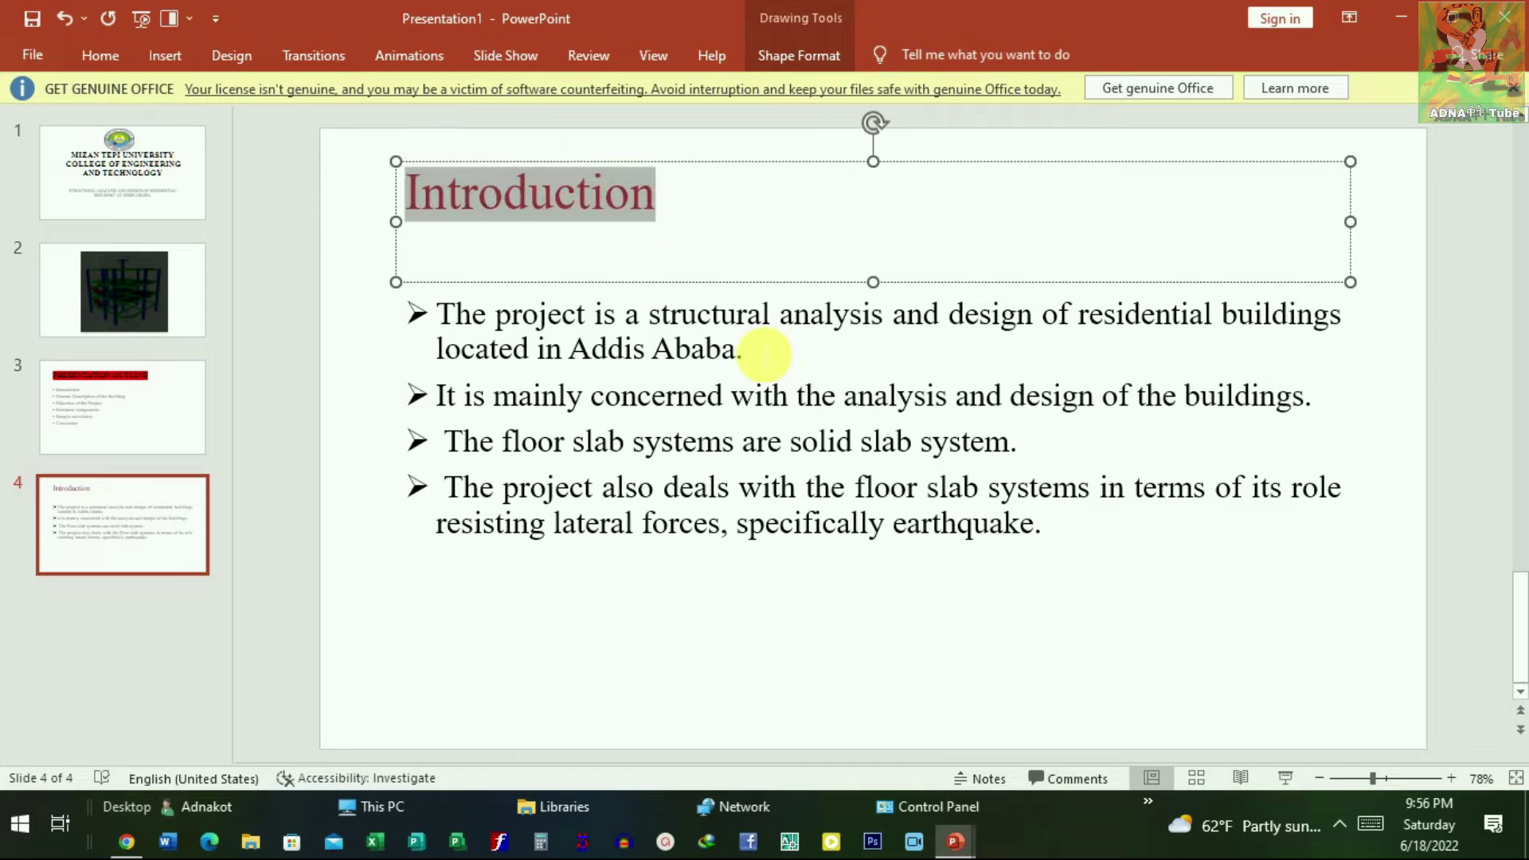
left_click(753, 344)
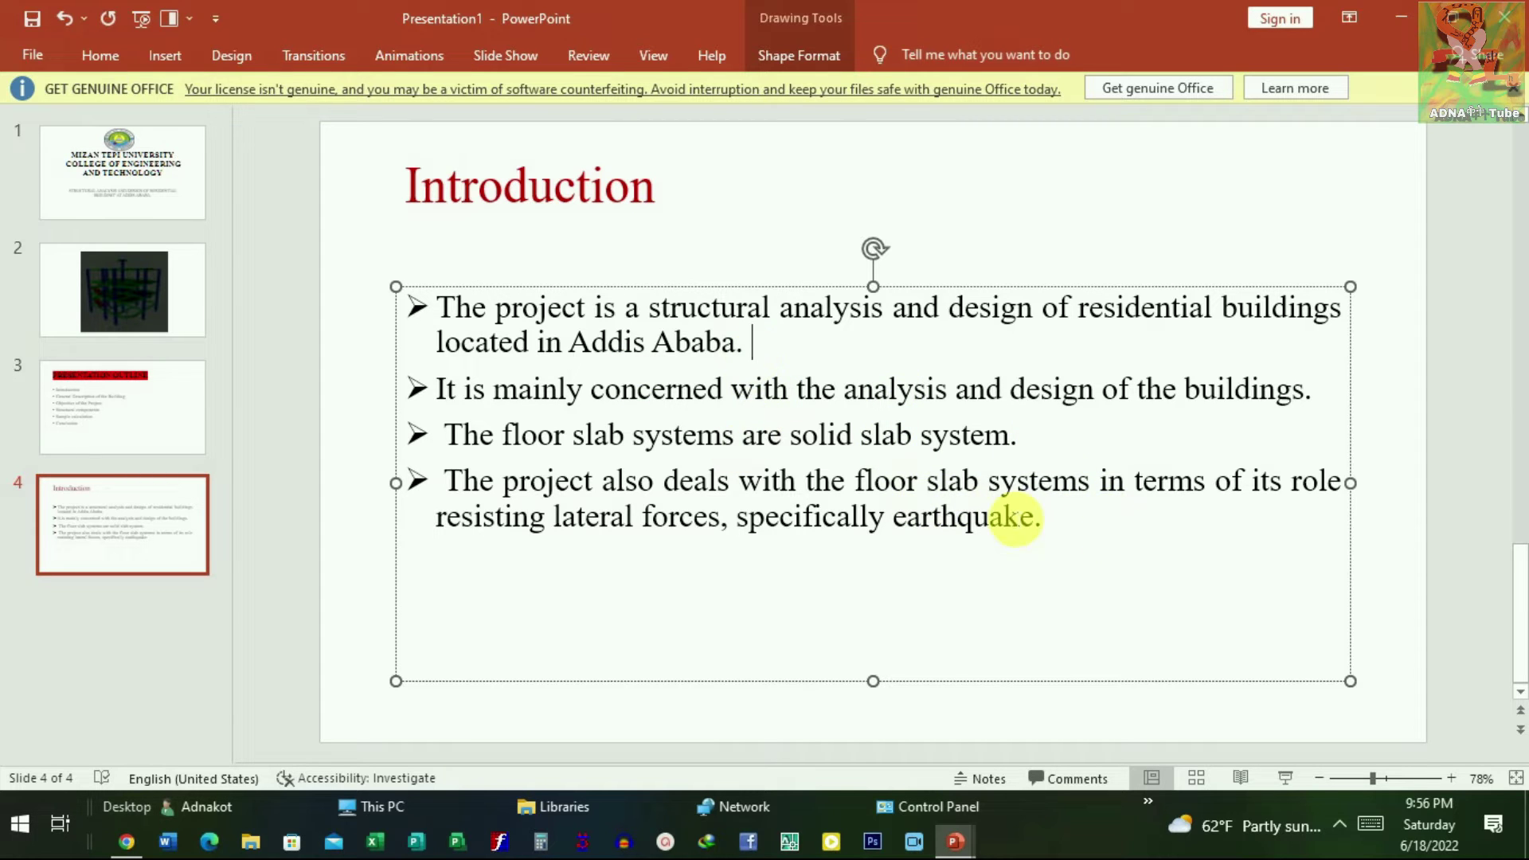
left_click_drag(1015, 518, 400, 297)
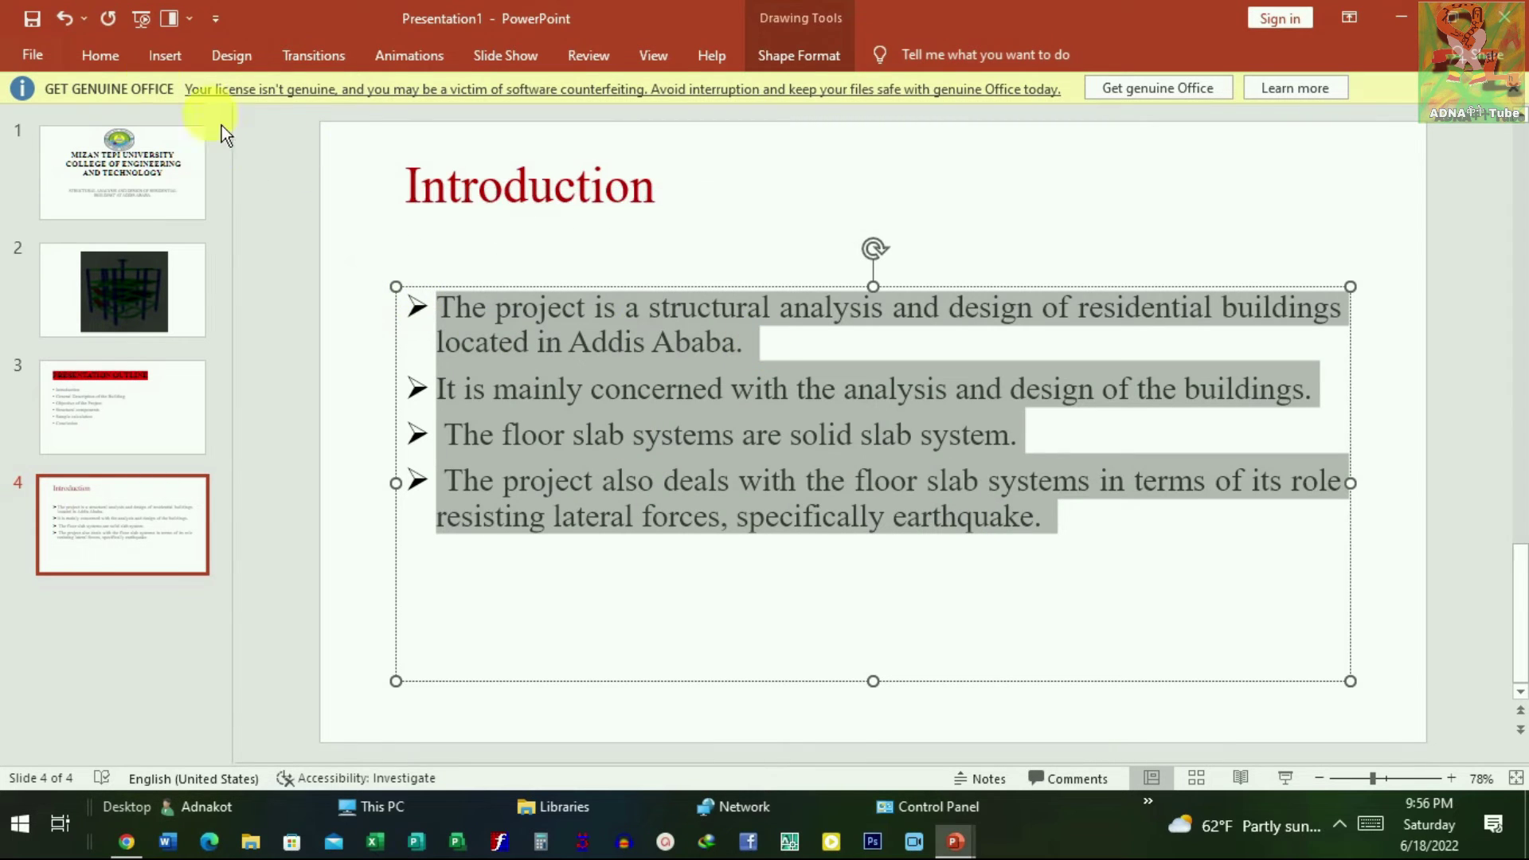
left_click(123, 64)
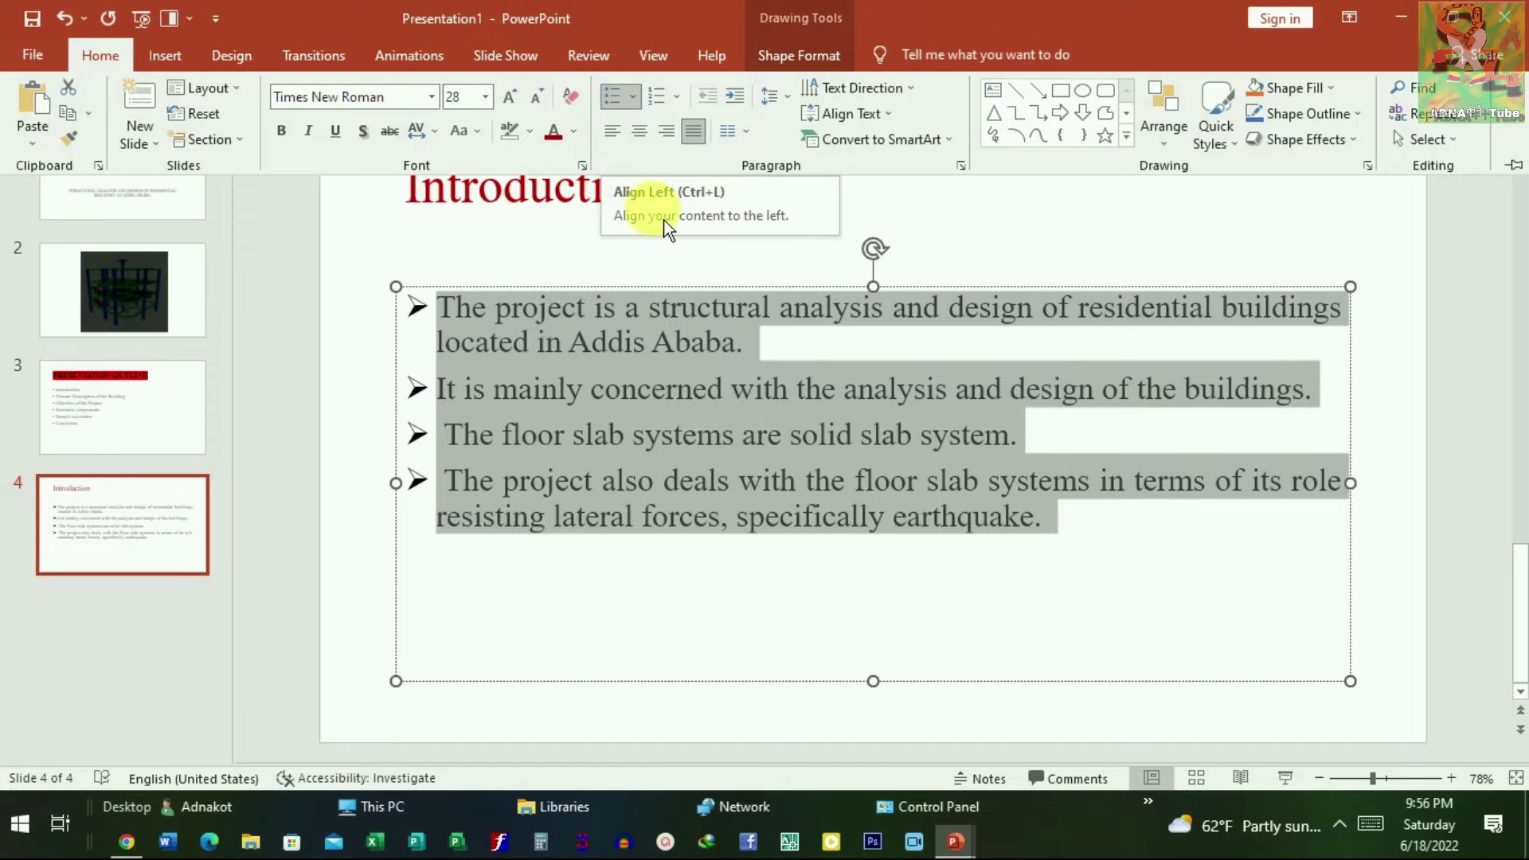
left_click(672, 273)
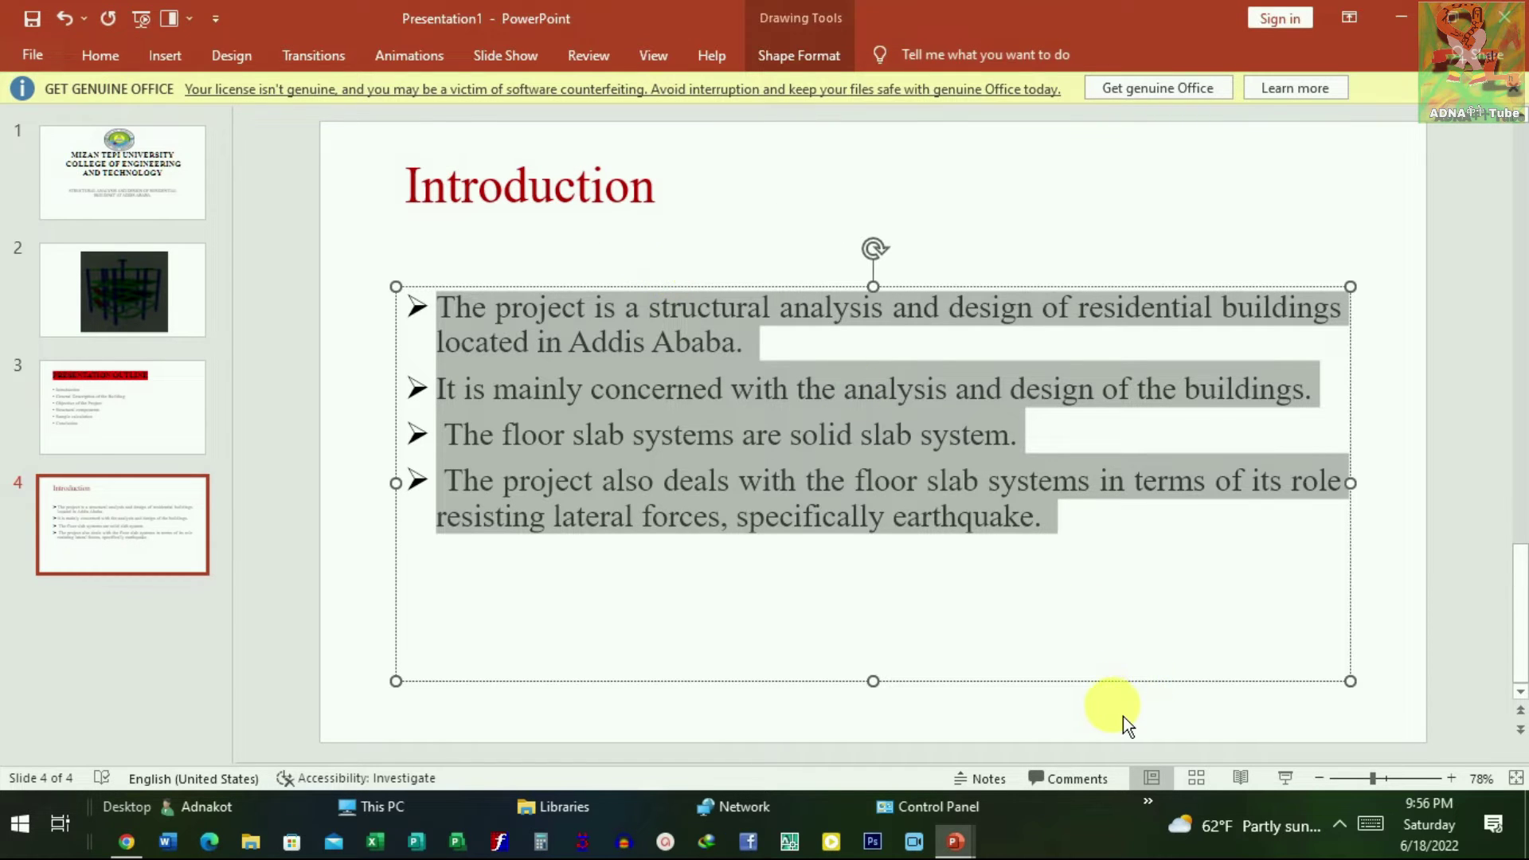
left_click(1123, 715)
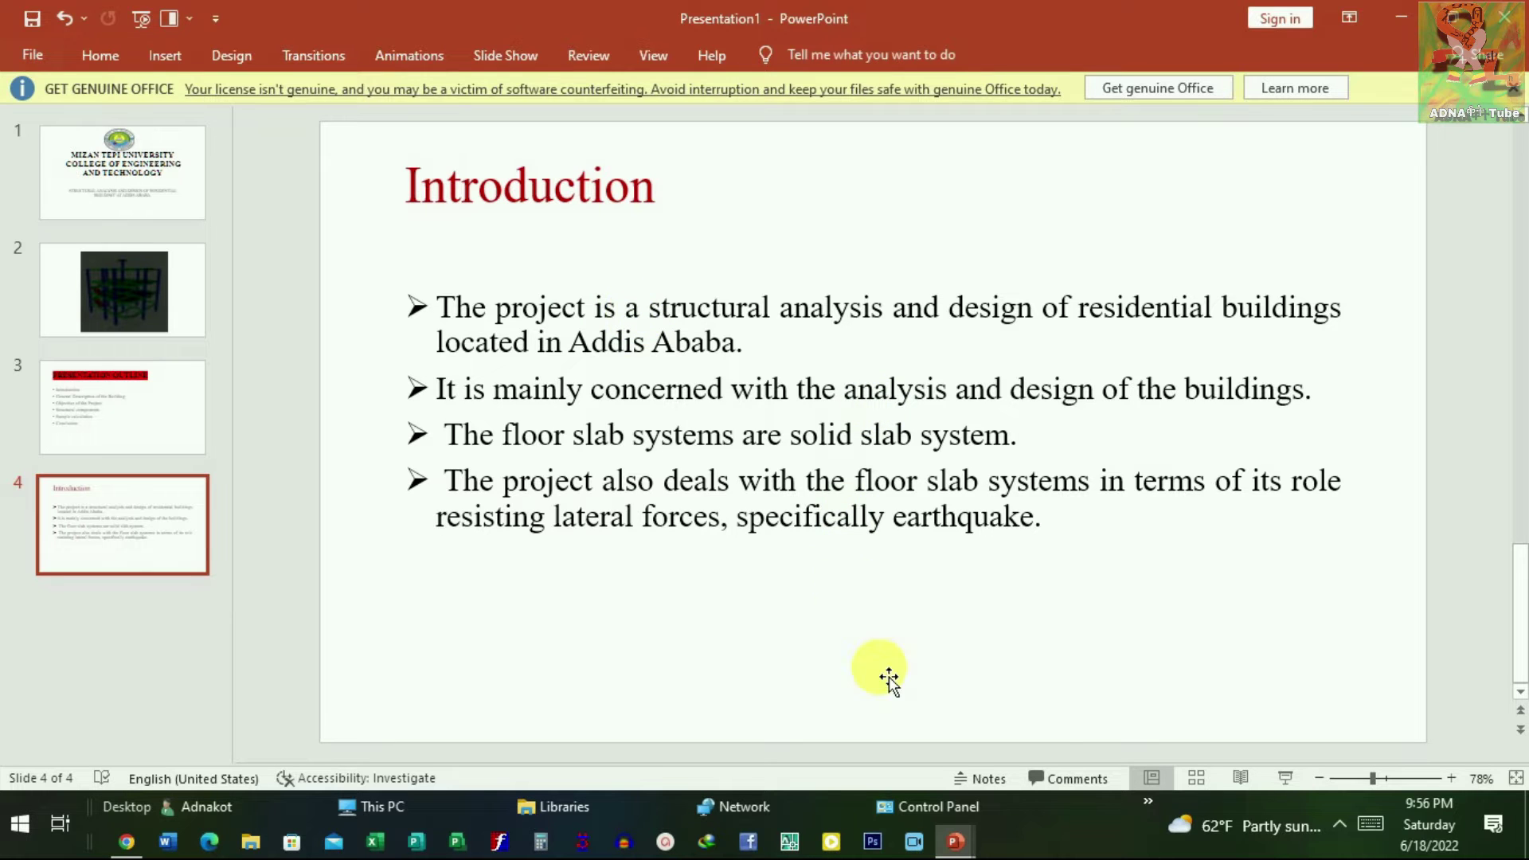
left_click(956, 842)
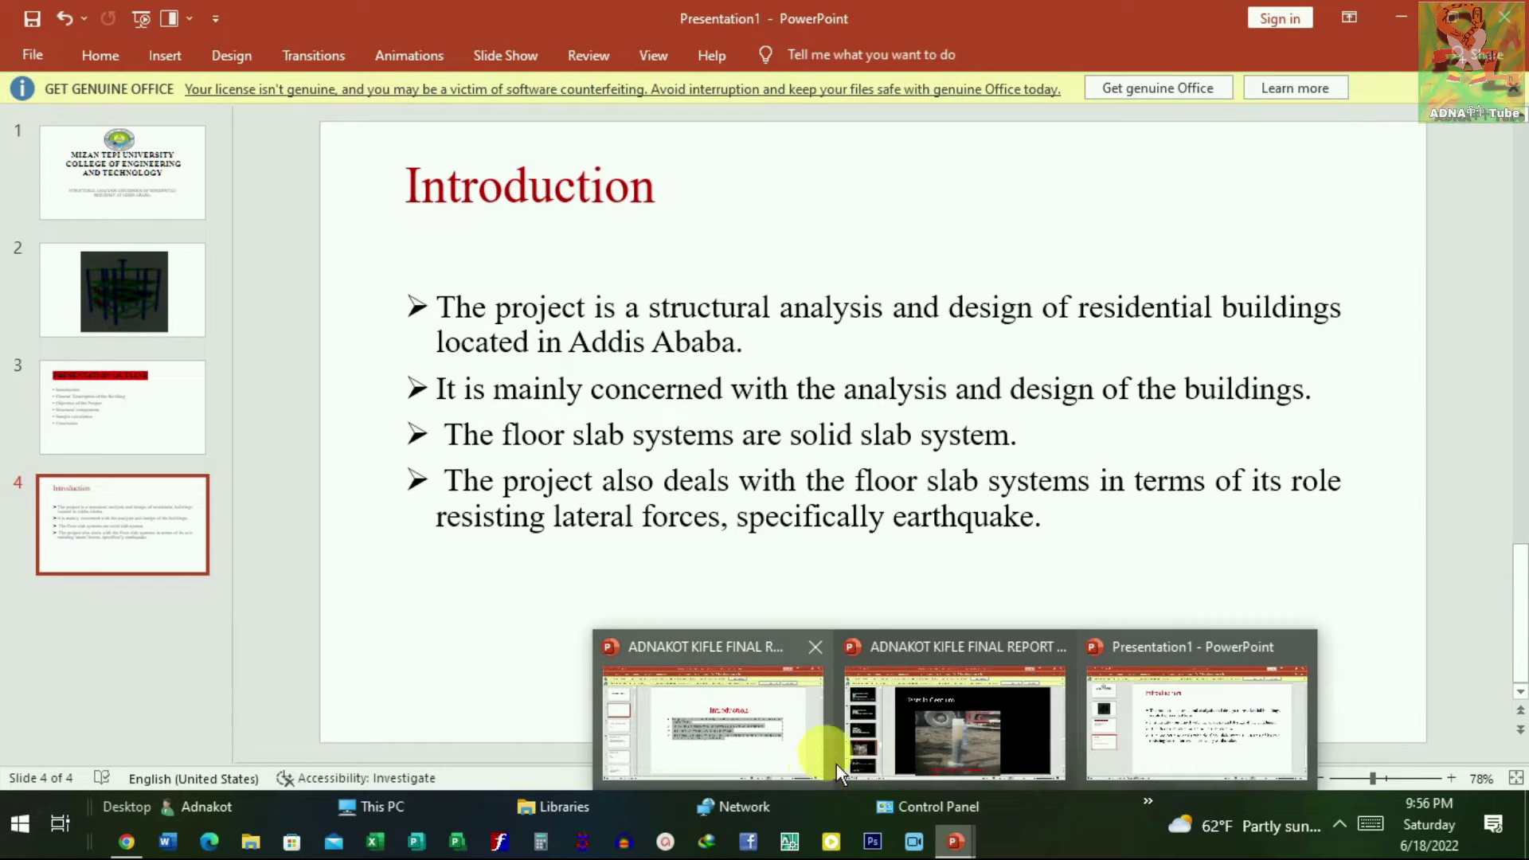
Step: Copy the 'General Description of the Building' title from the reference deck's slide 5
left_click(1179, 753)
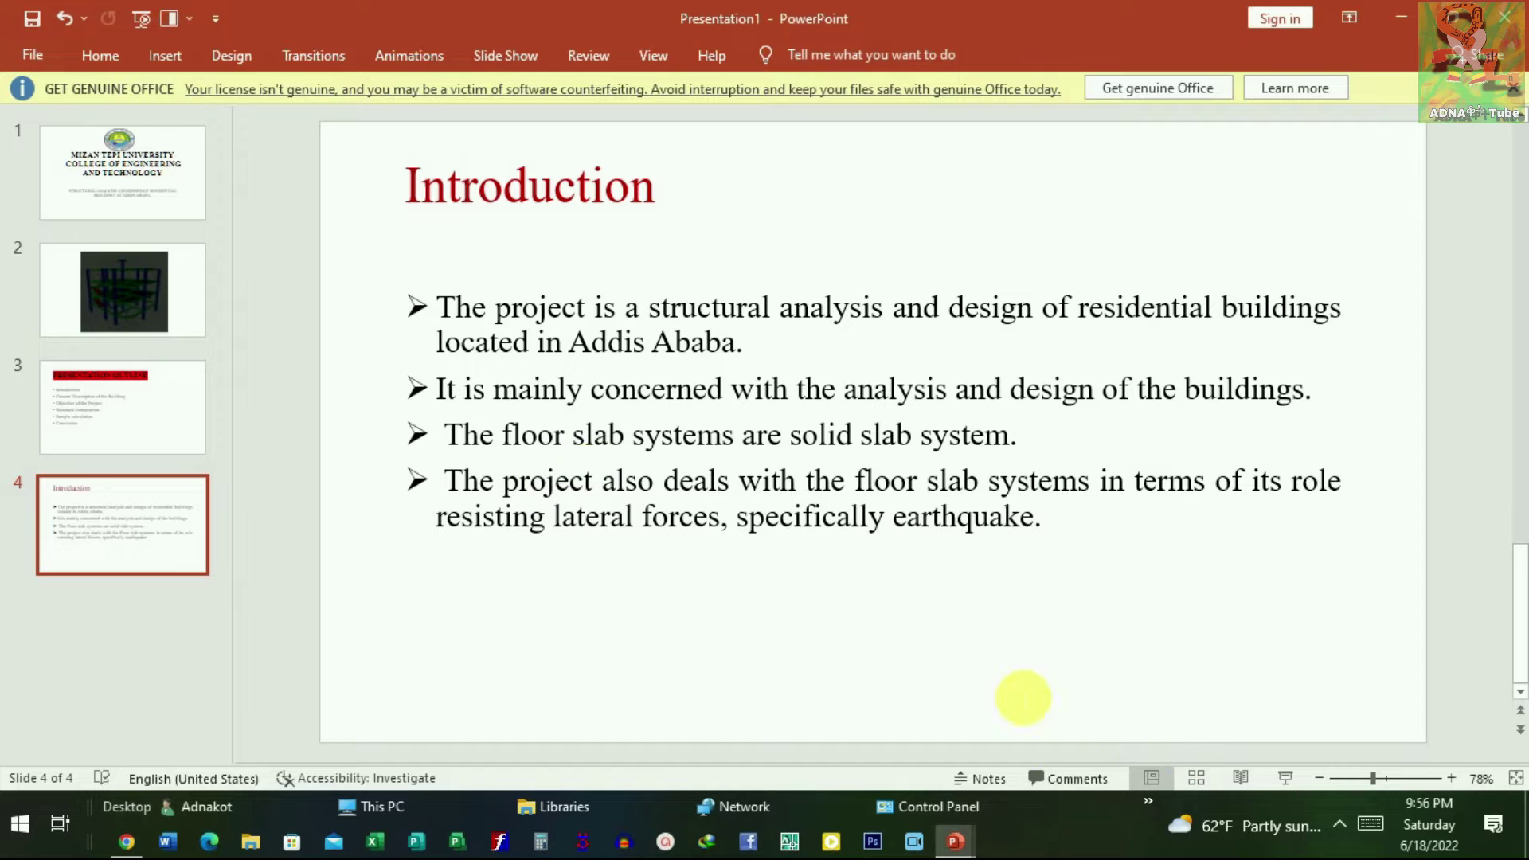
left_click(955, 842)
left_click(728, 742)
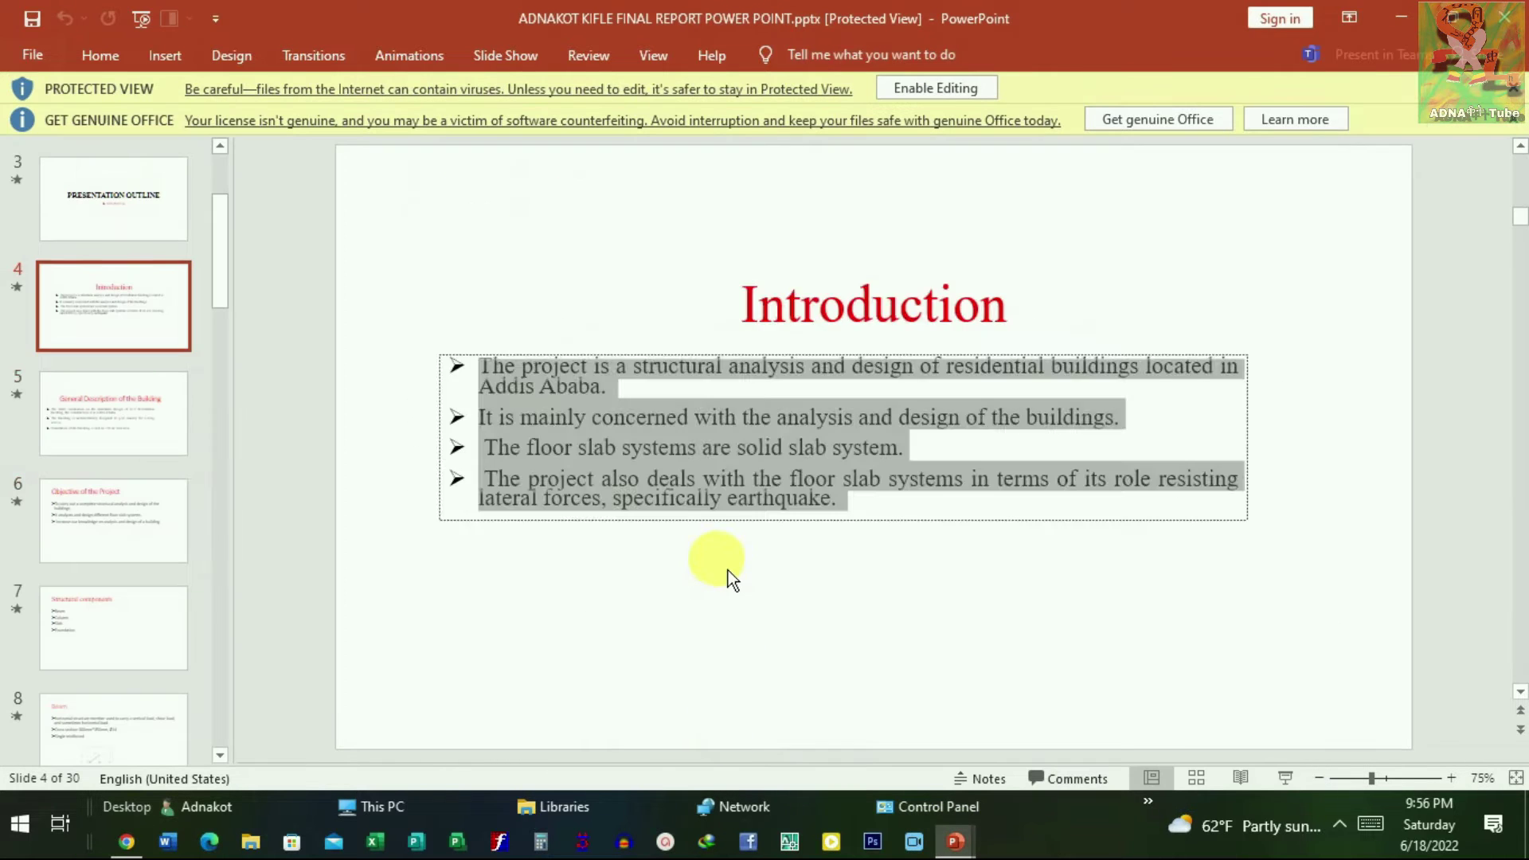
scroll(731, 589, "down", 1)
scroll(963, 502, "down", 1)
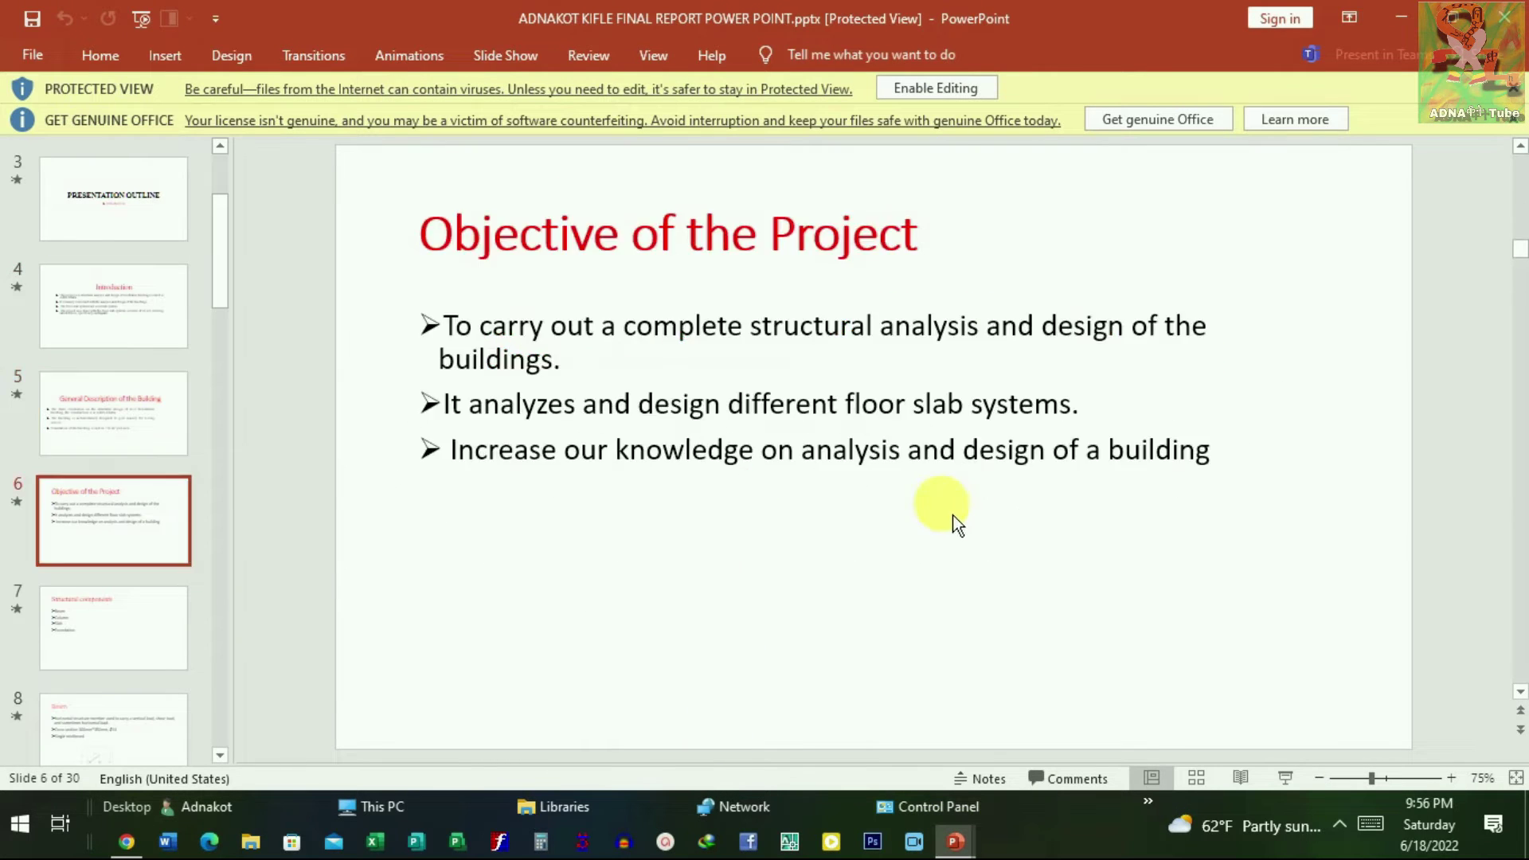
scroll(900, 505, "up", 1)
scroll(844, 486, "up", 1)
scroll(804, 462, "down", 1)
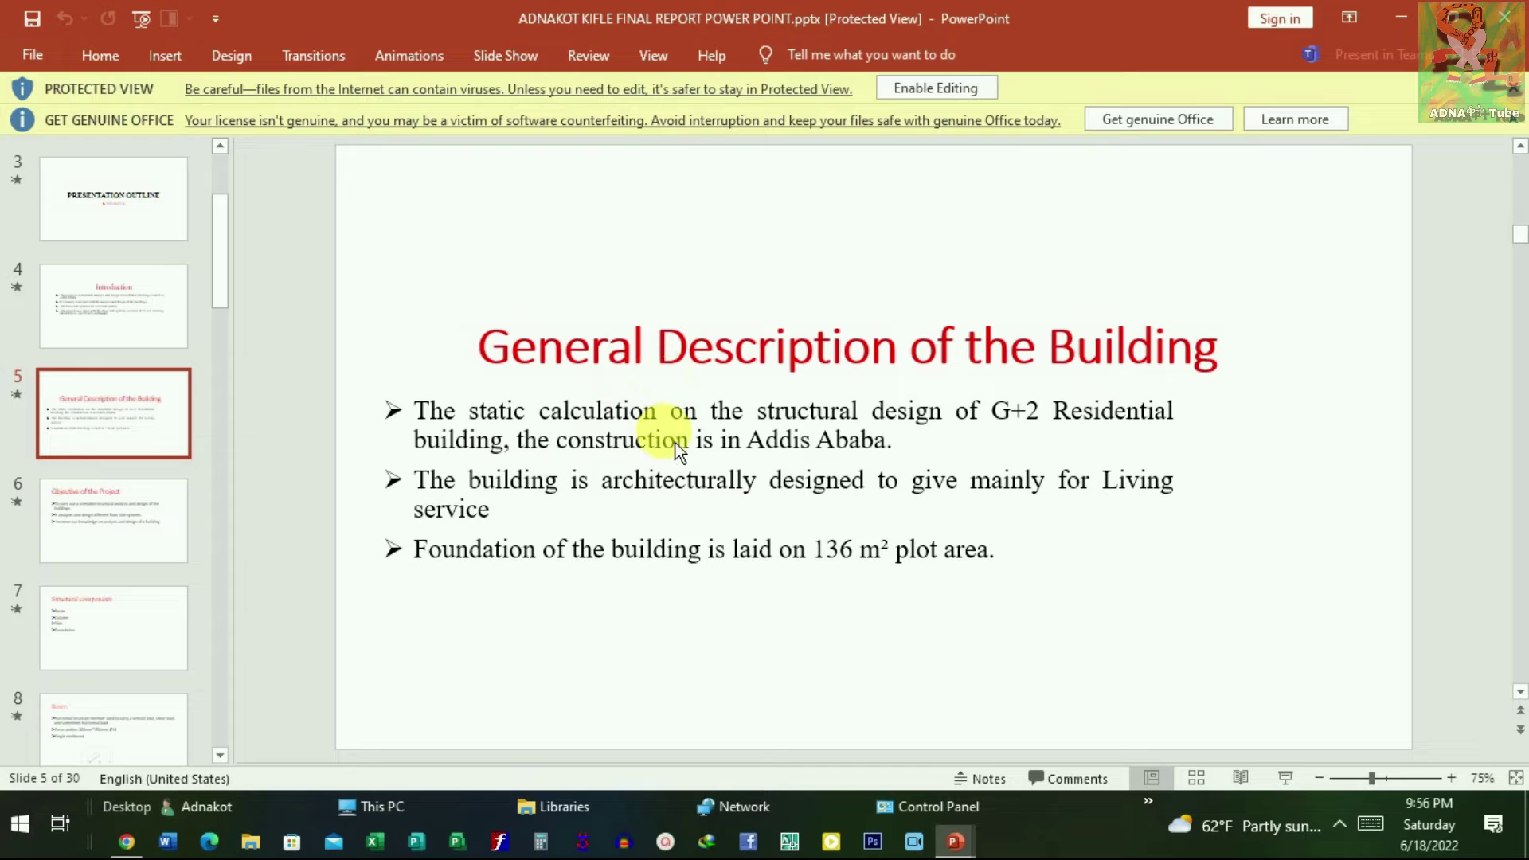
left_click(580, 358)
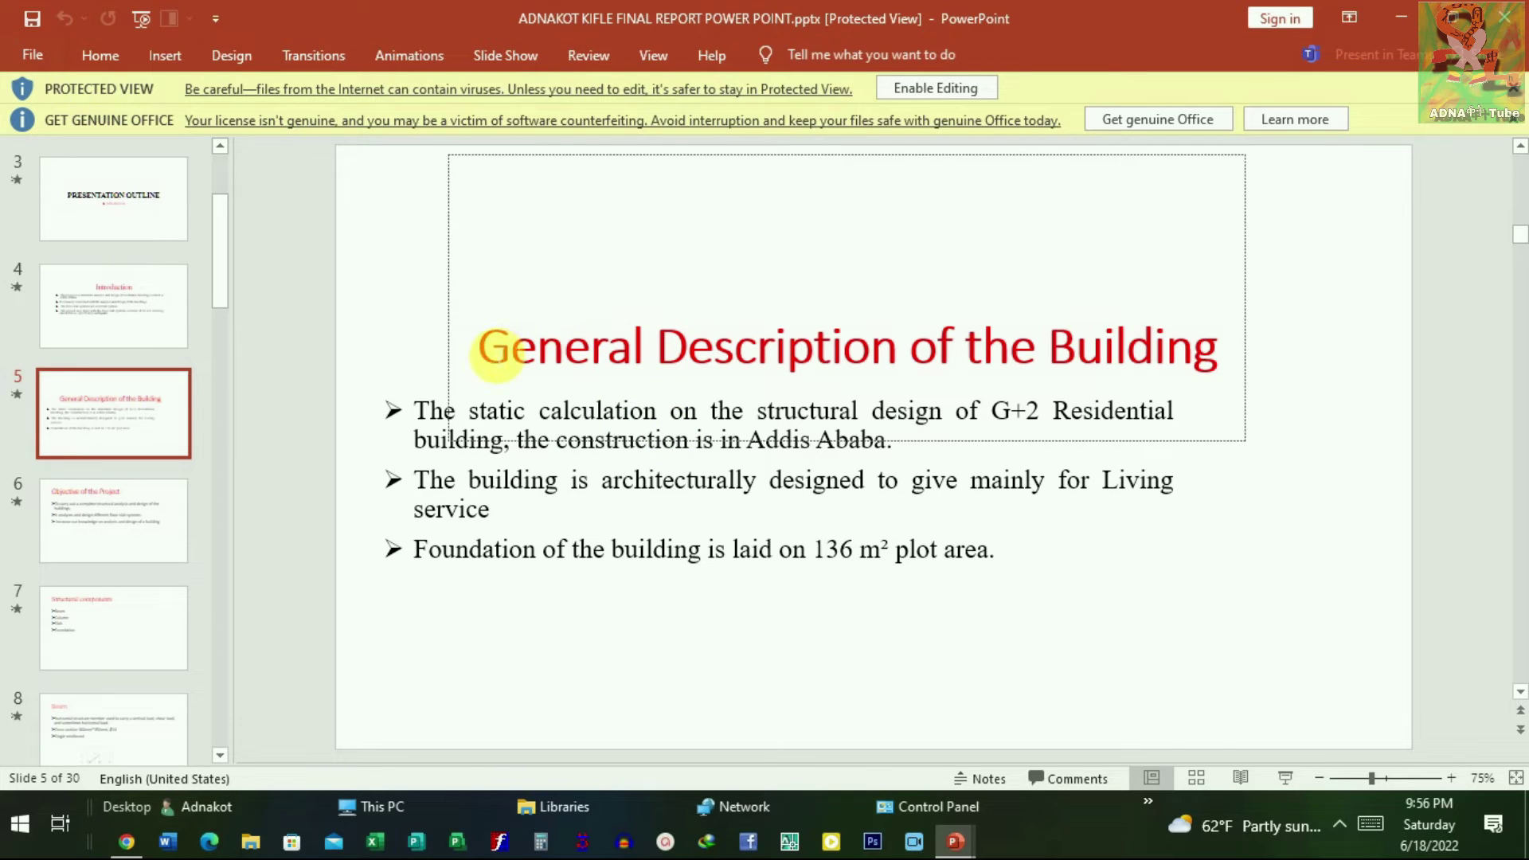
left_click_drag(498, 350, 1147, 350)
right_click(1092, 351)
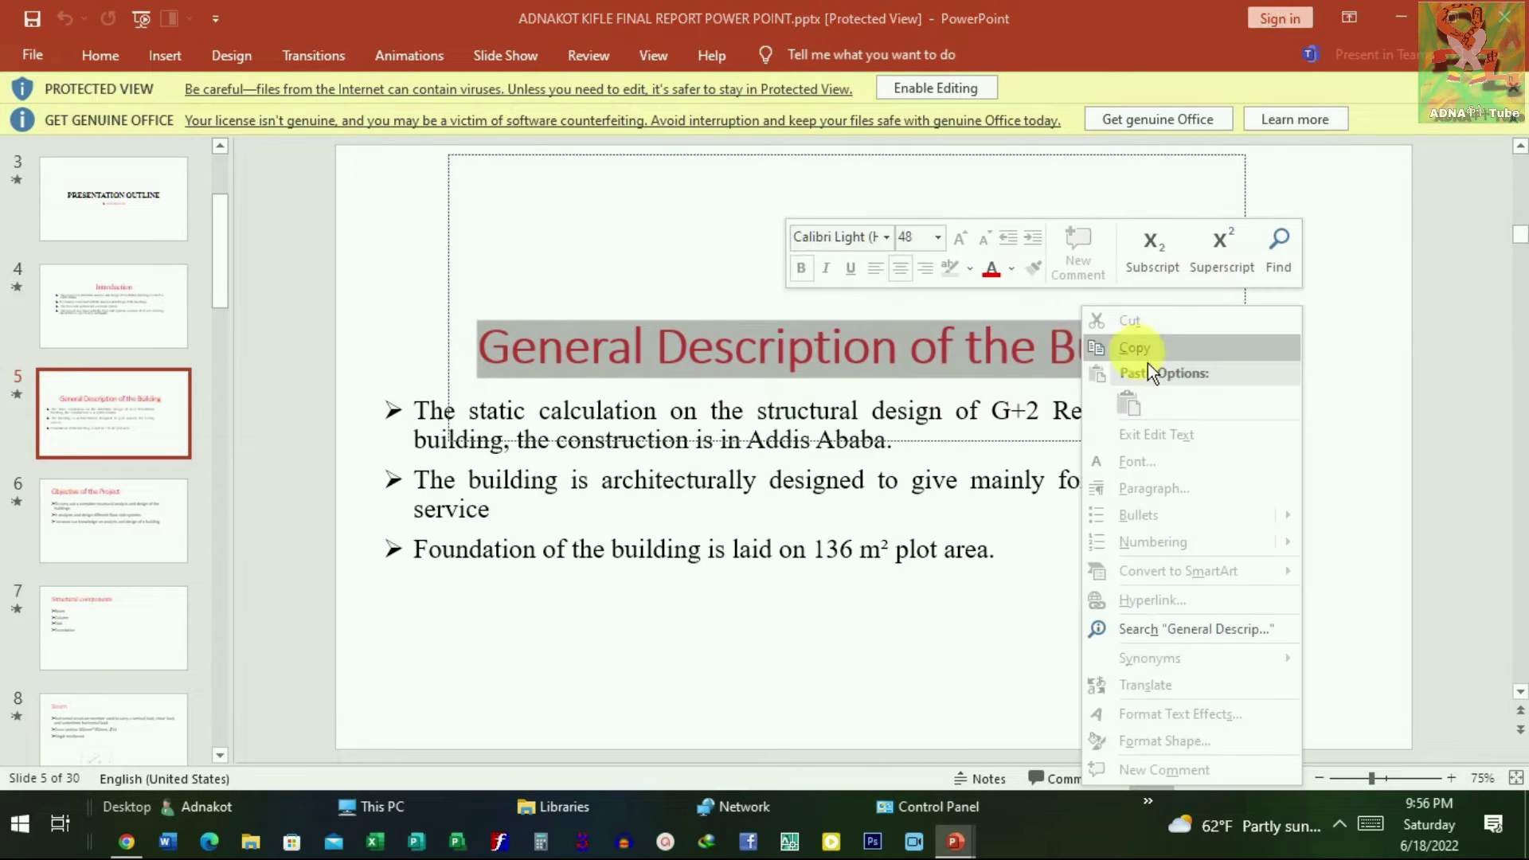
left_click(1151, 355)
Step: Return to Presentation1 and add a new blank slide after Introduction
left_click(960, 842)
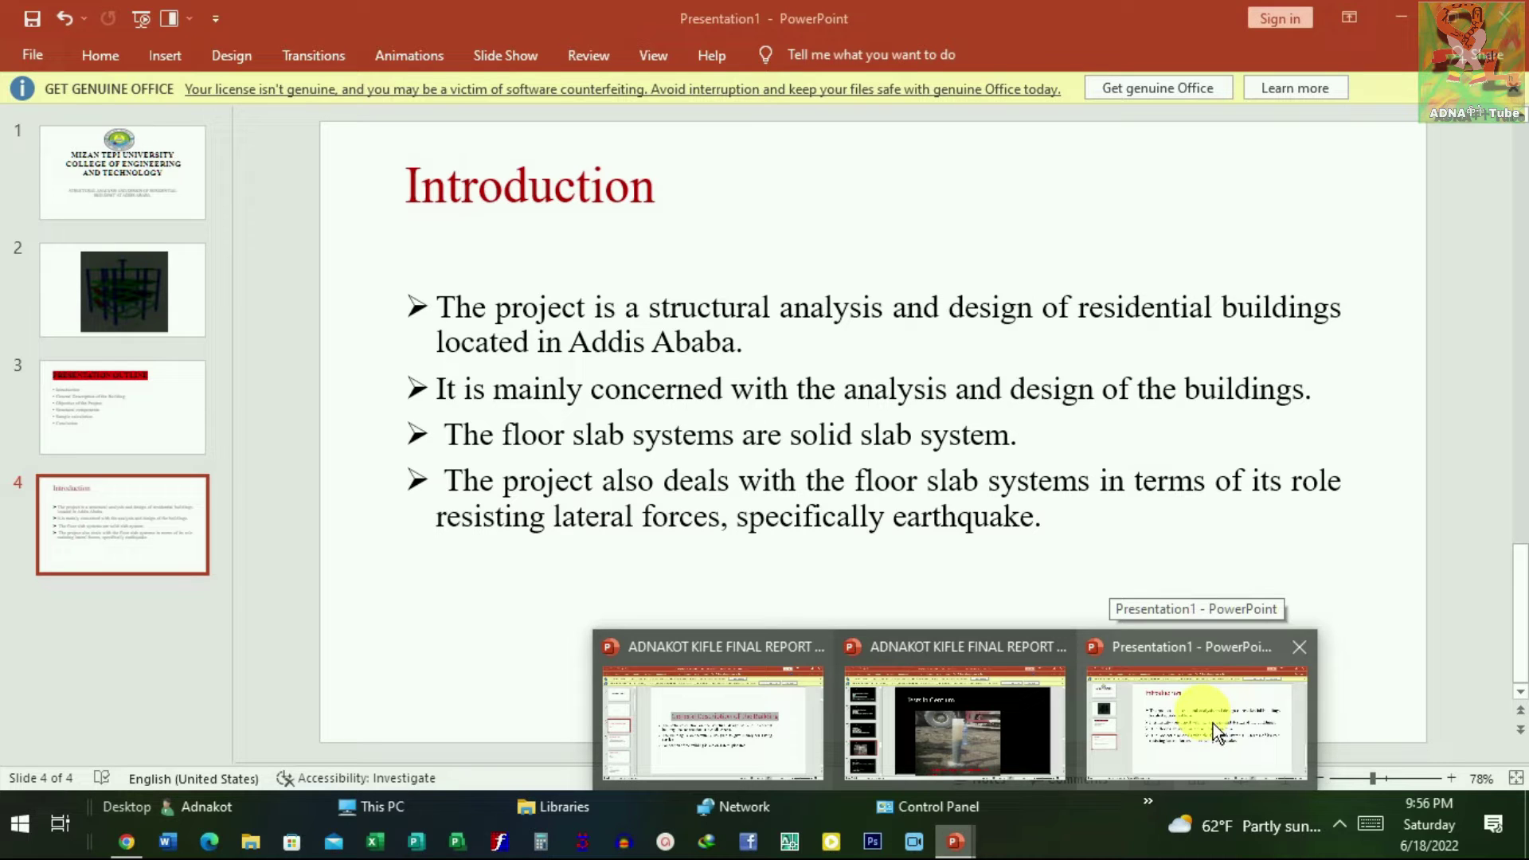
left_click(1212, 723)
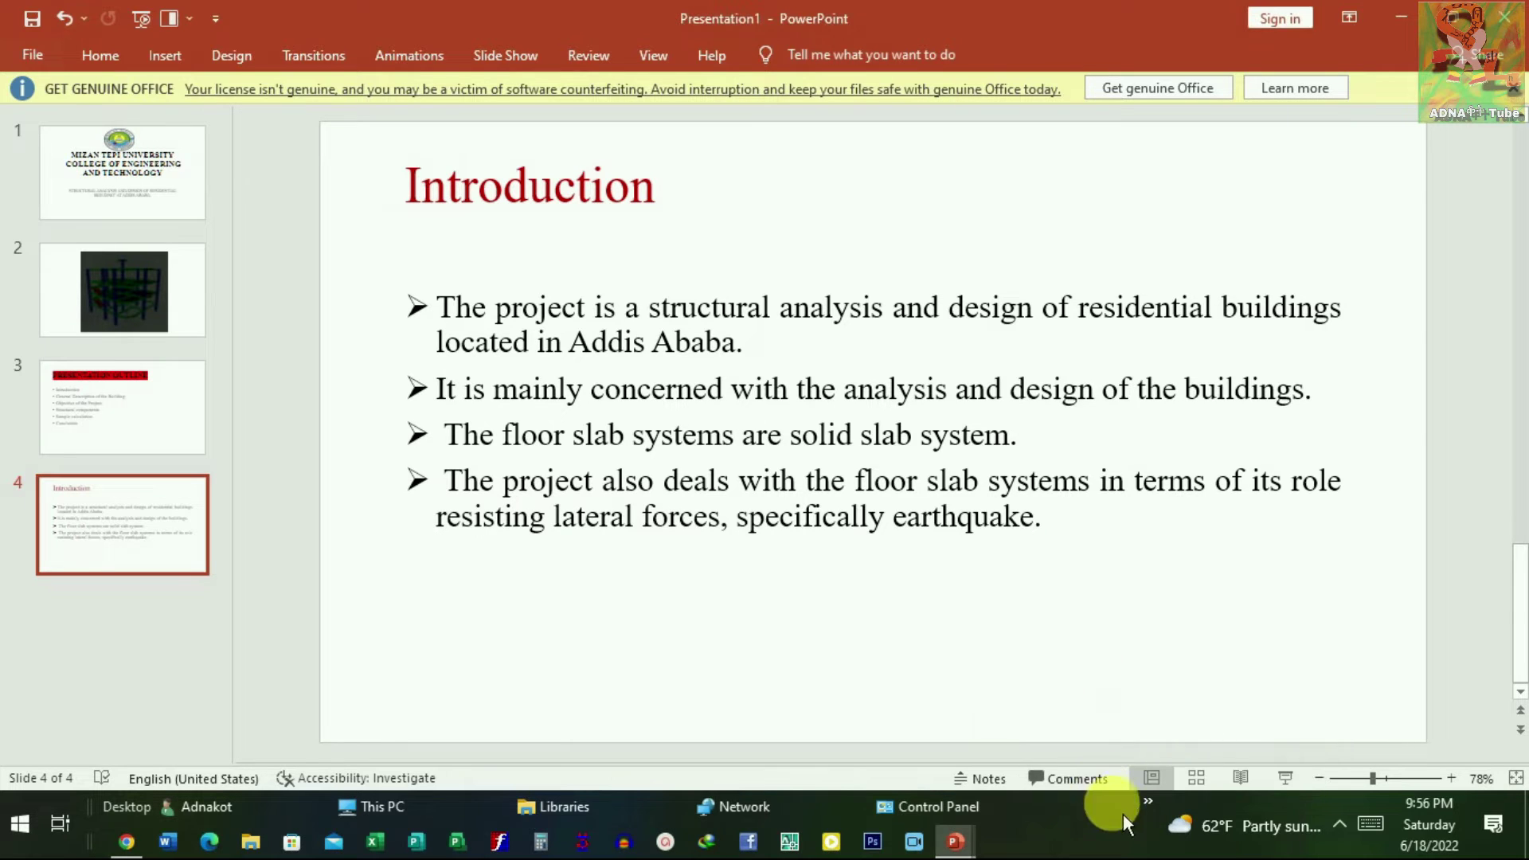
left_click(668, 733)
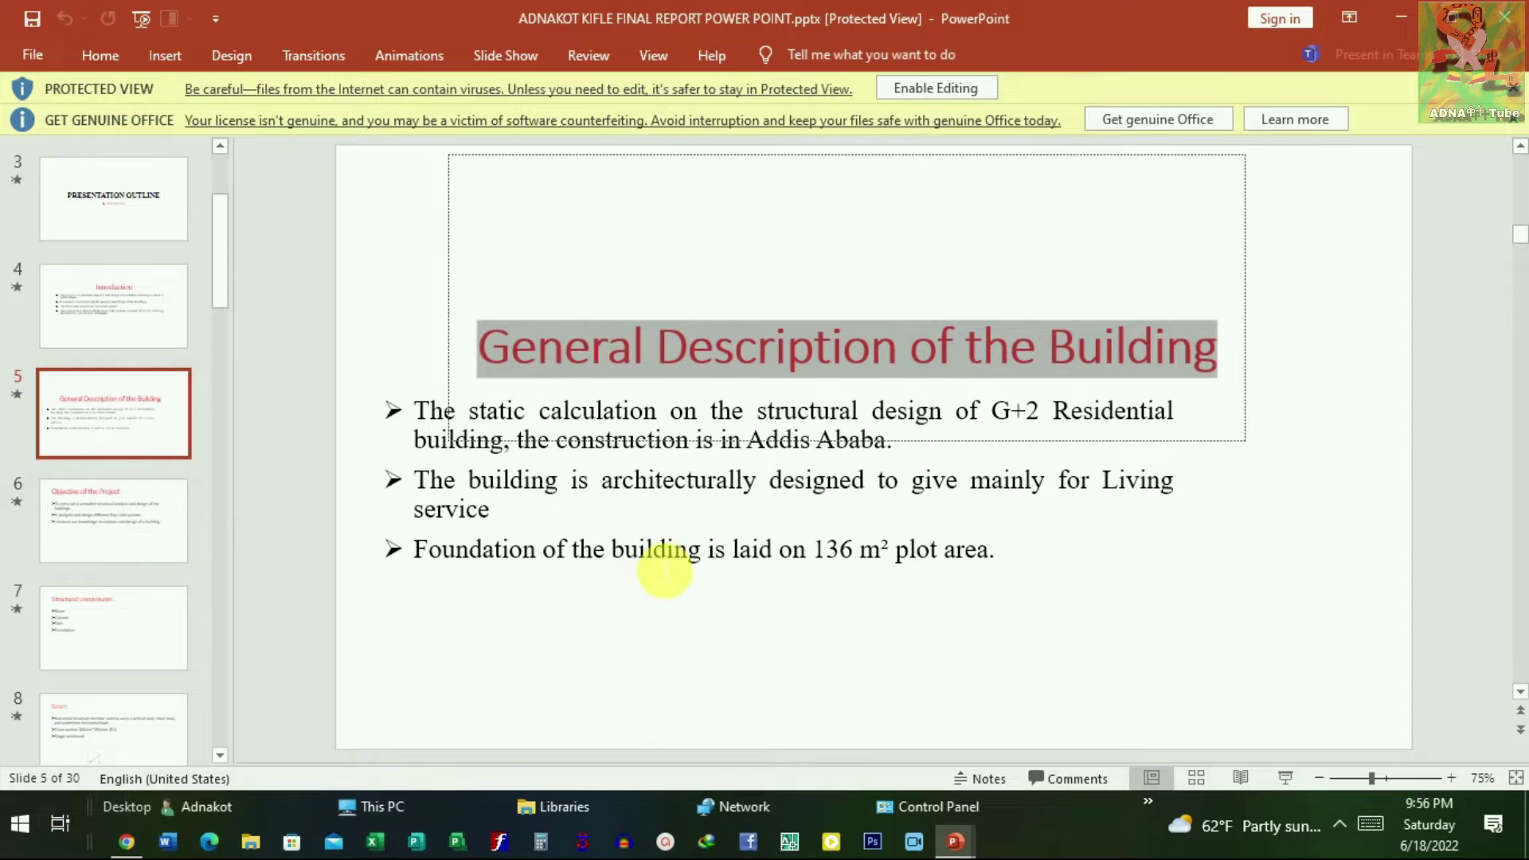
scroll(666, 572, "down", 1)
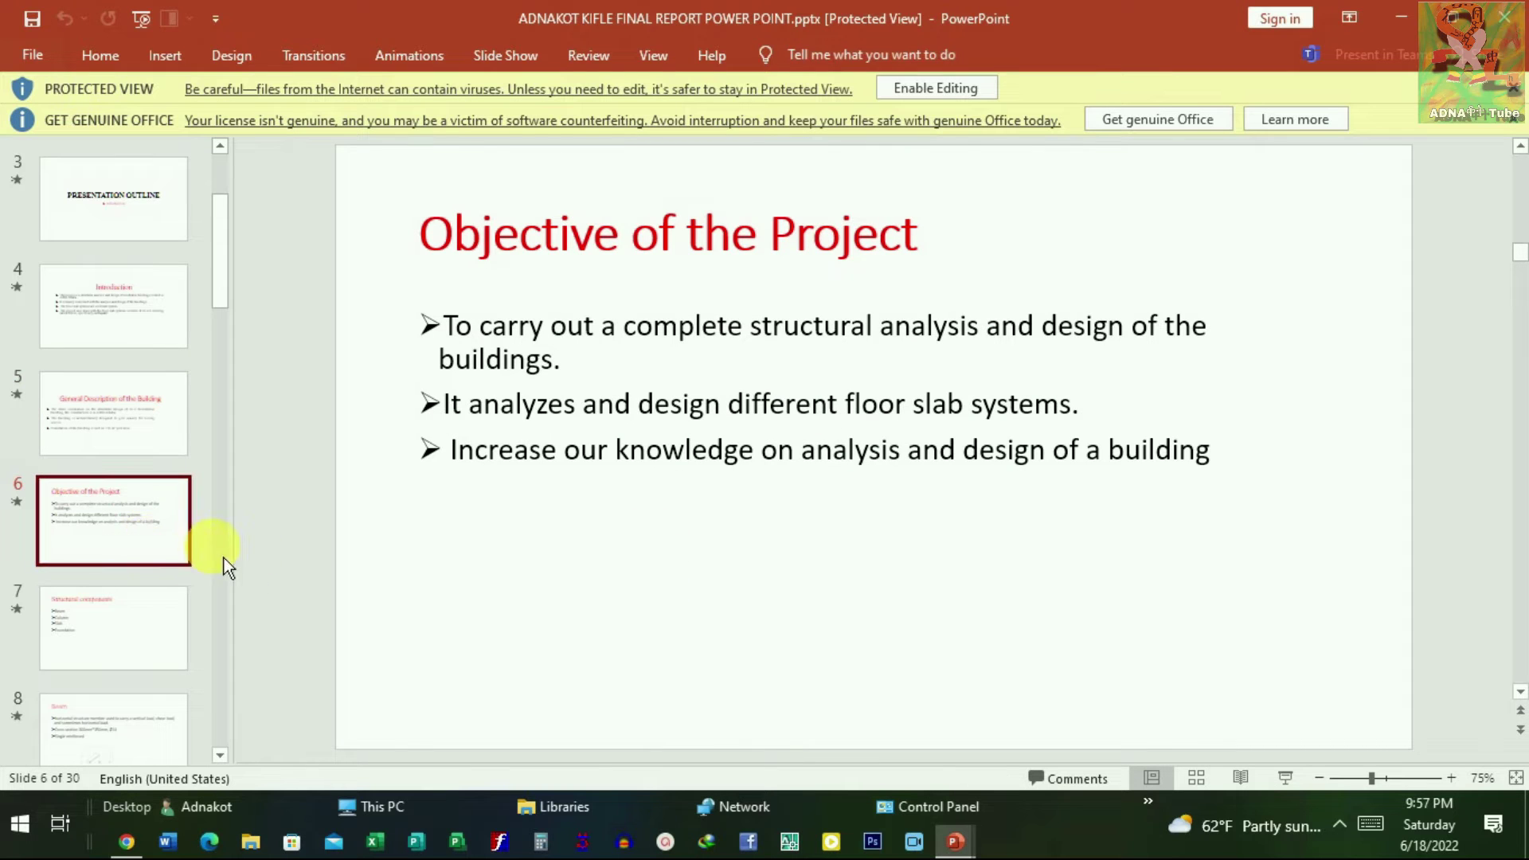
mouse_move(954, 841)
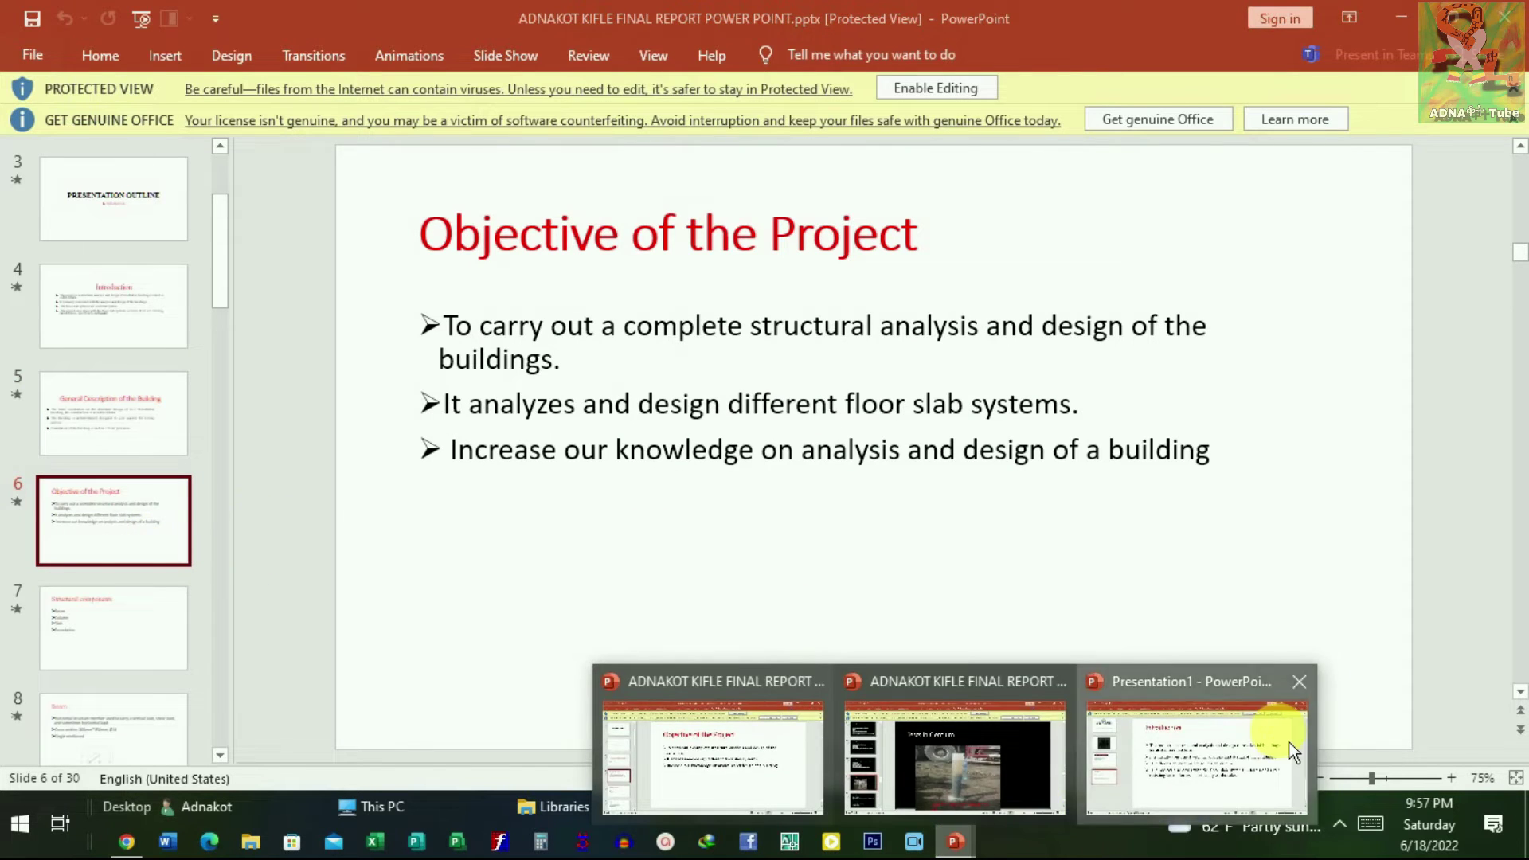
left_click(1288, 742)
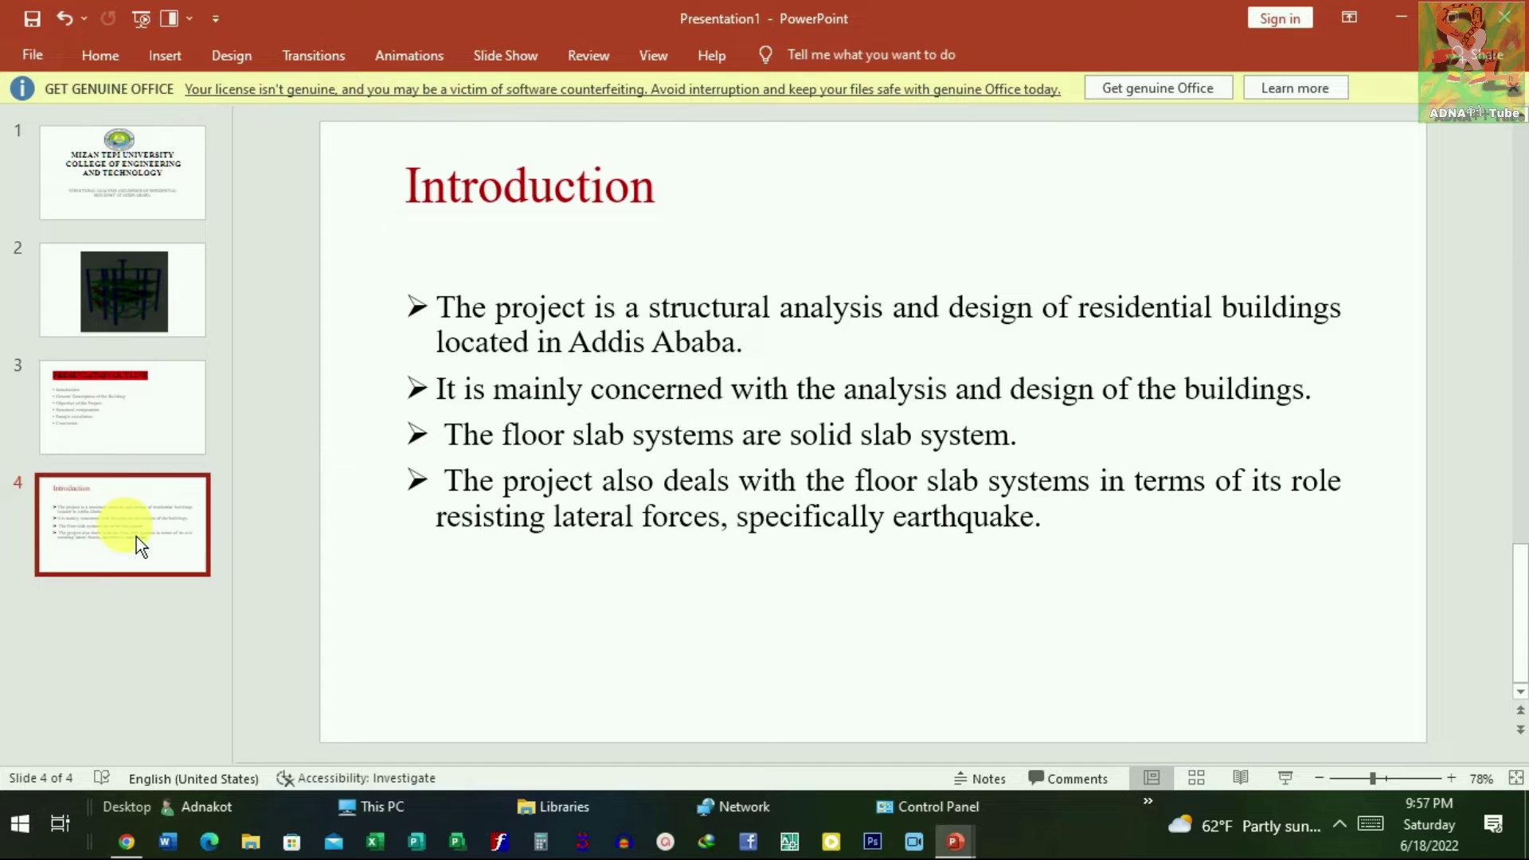
key("ctrl+m")
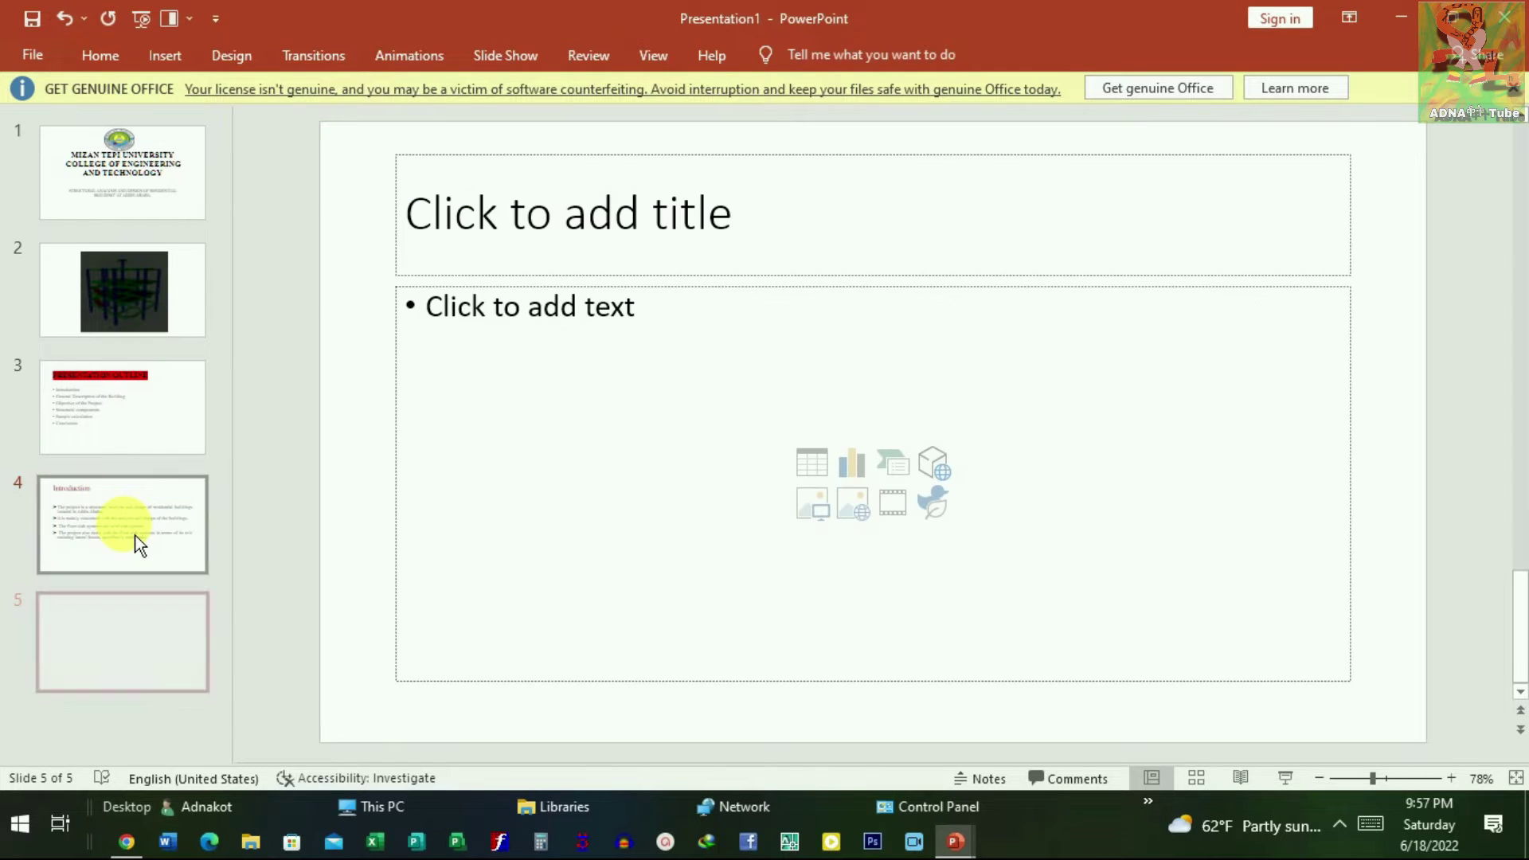
Step: Paste 'General Description of the Building' as slide 5's title
left_click(575, 226)
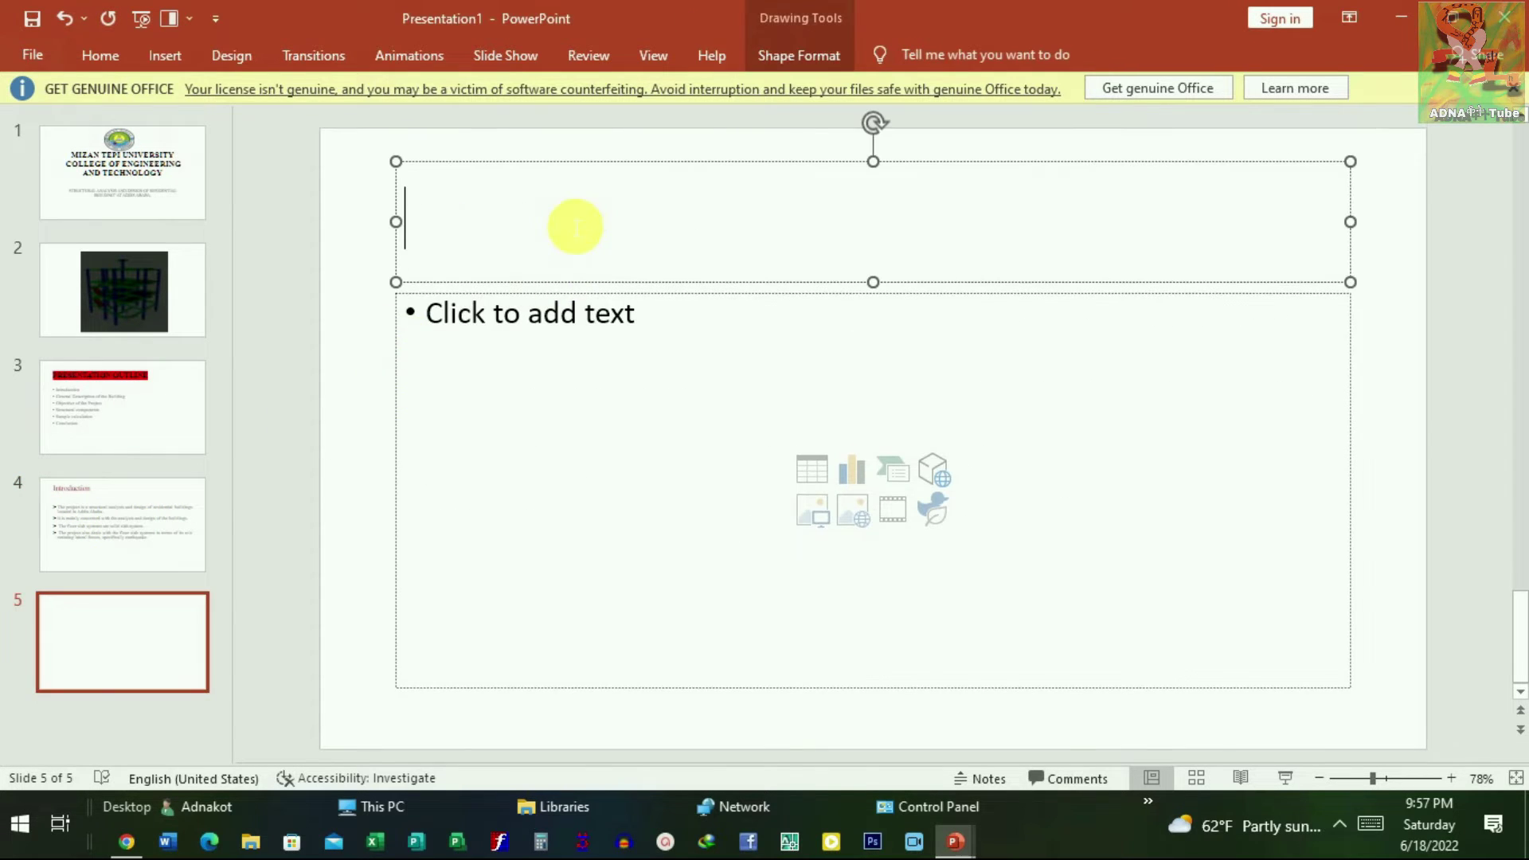
key("ctrl+v")
left_click(591, 345)
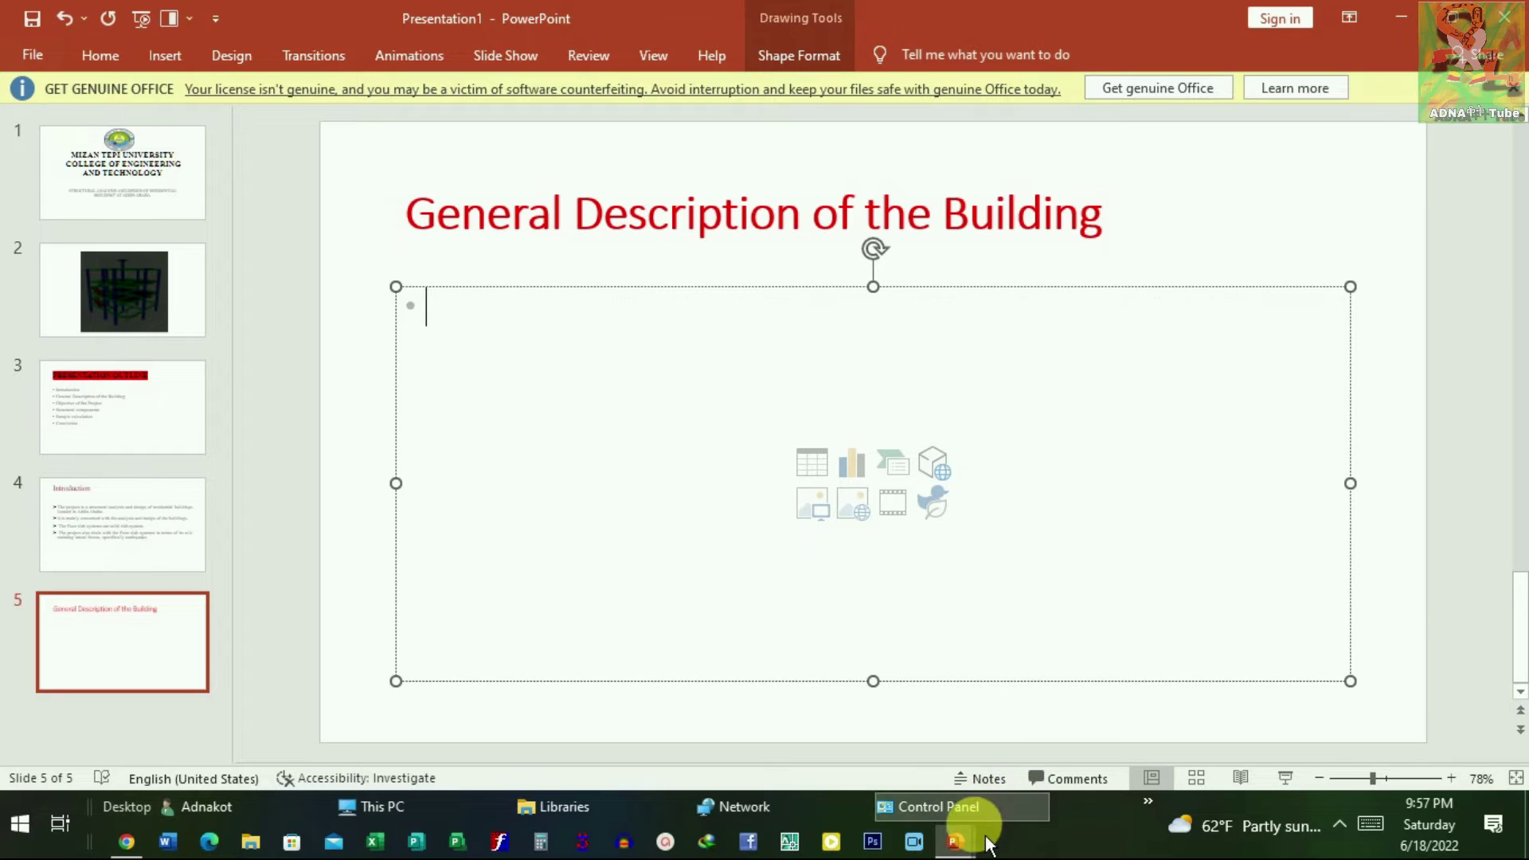
Step: Copy the three General Description bullets from the report and paste them into slide 5's body
mouse_move(954, 843)
left_click(710, 741)
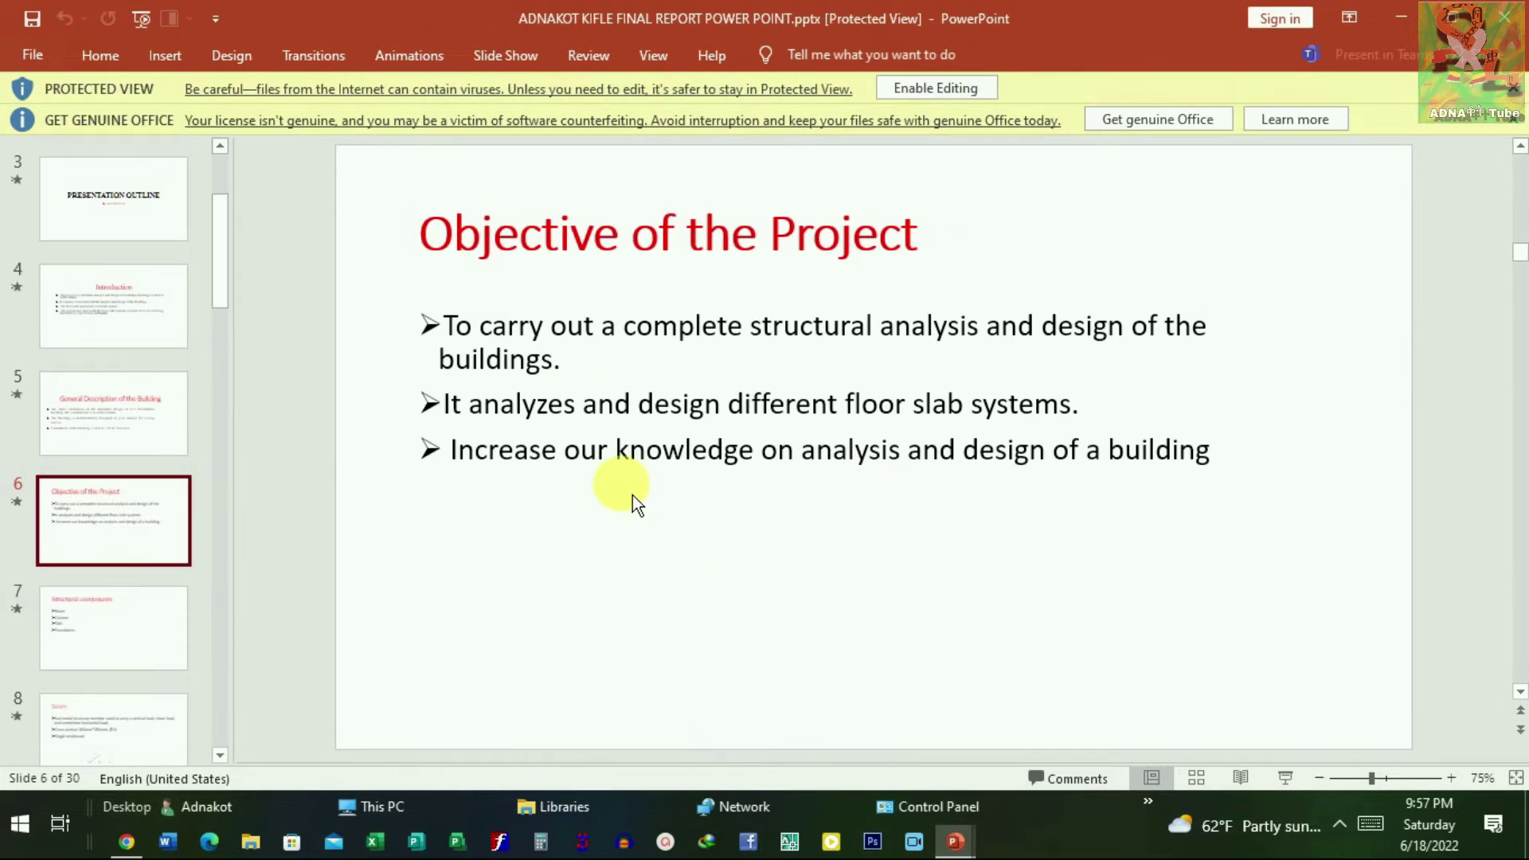
scroll(594, 441, "up", 1)
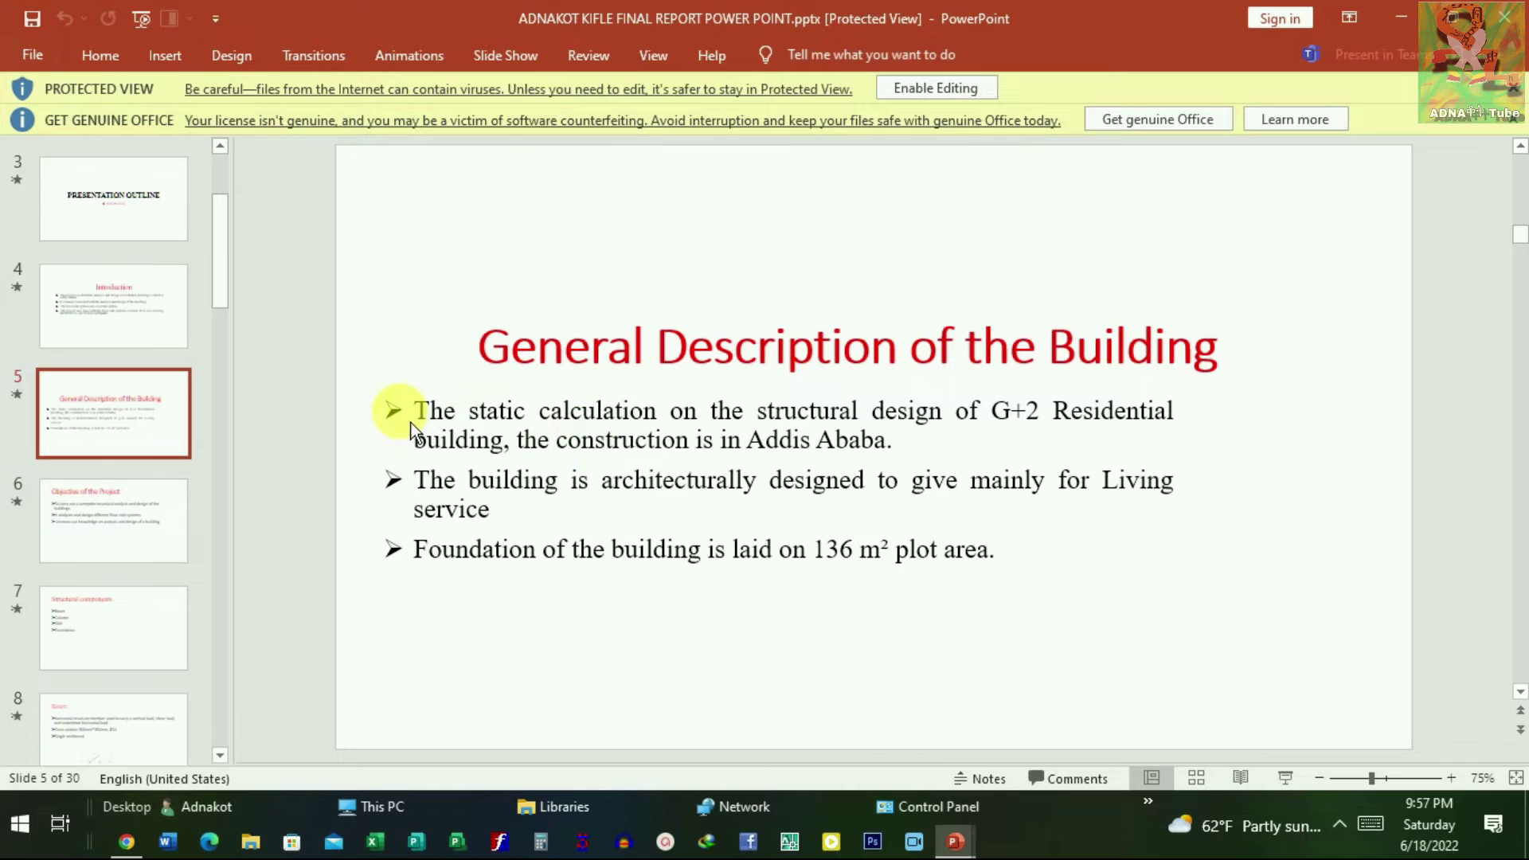
left_click_drag(425, 419, 924, 550)
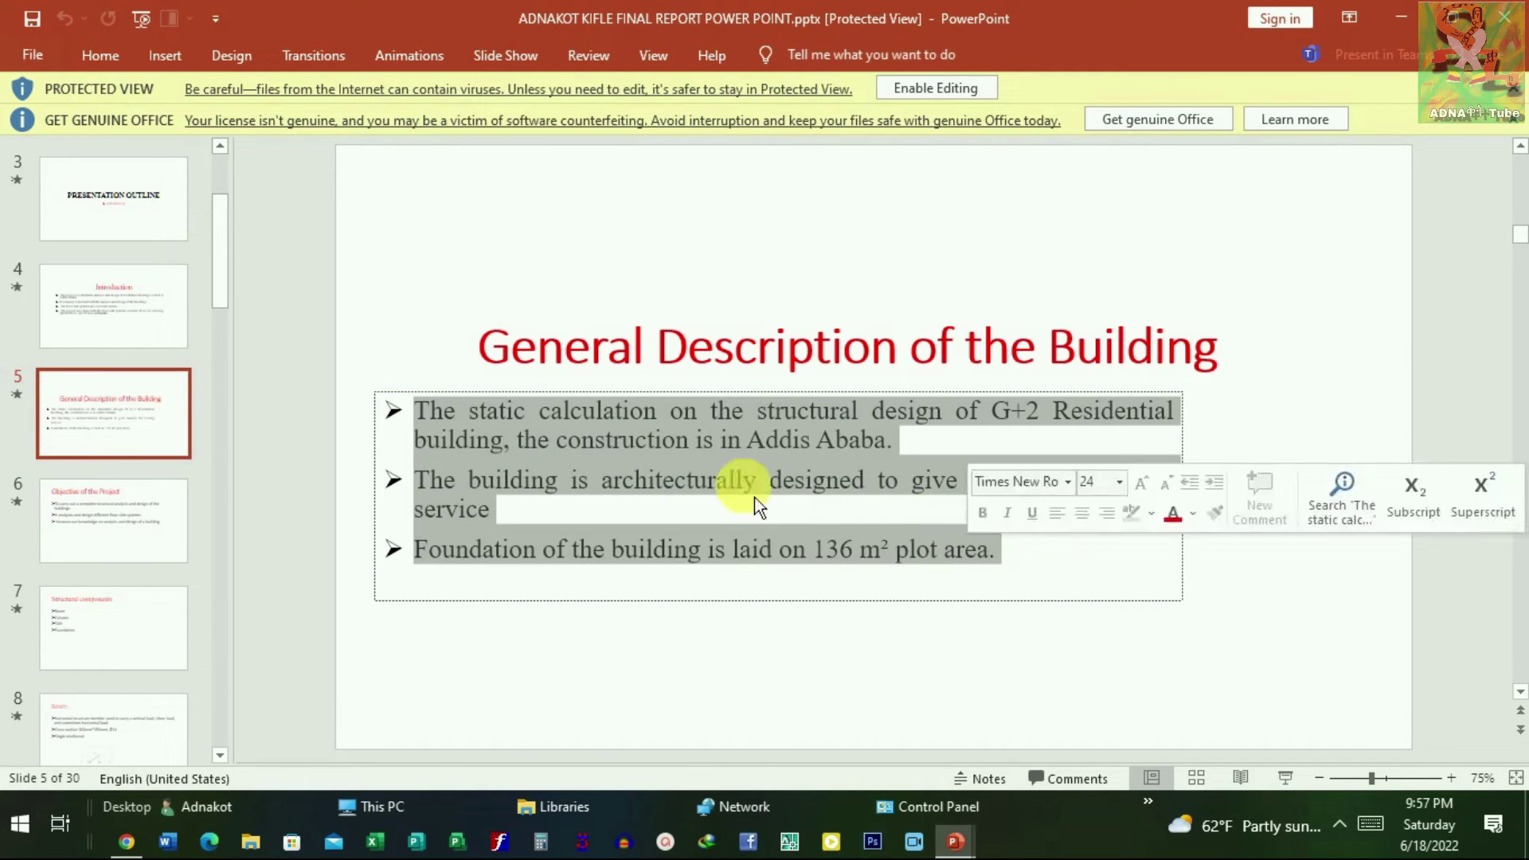
right_click(667, 409)
left_click(727, 343)
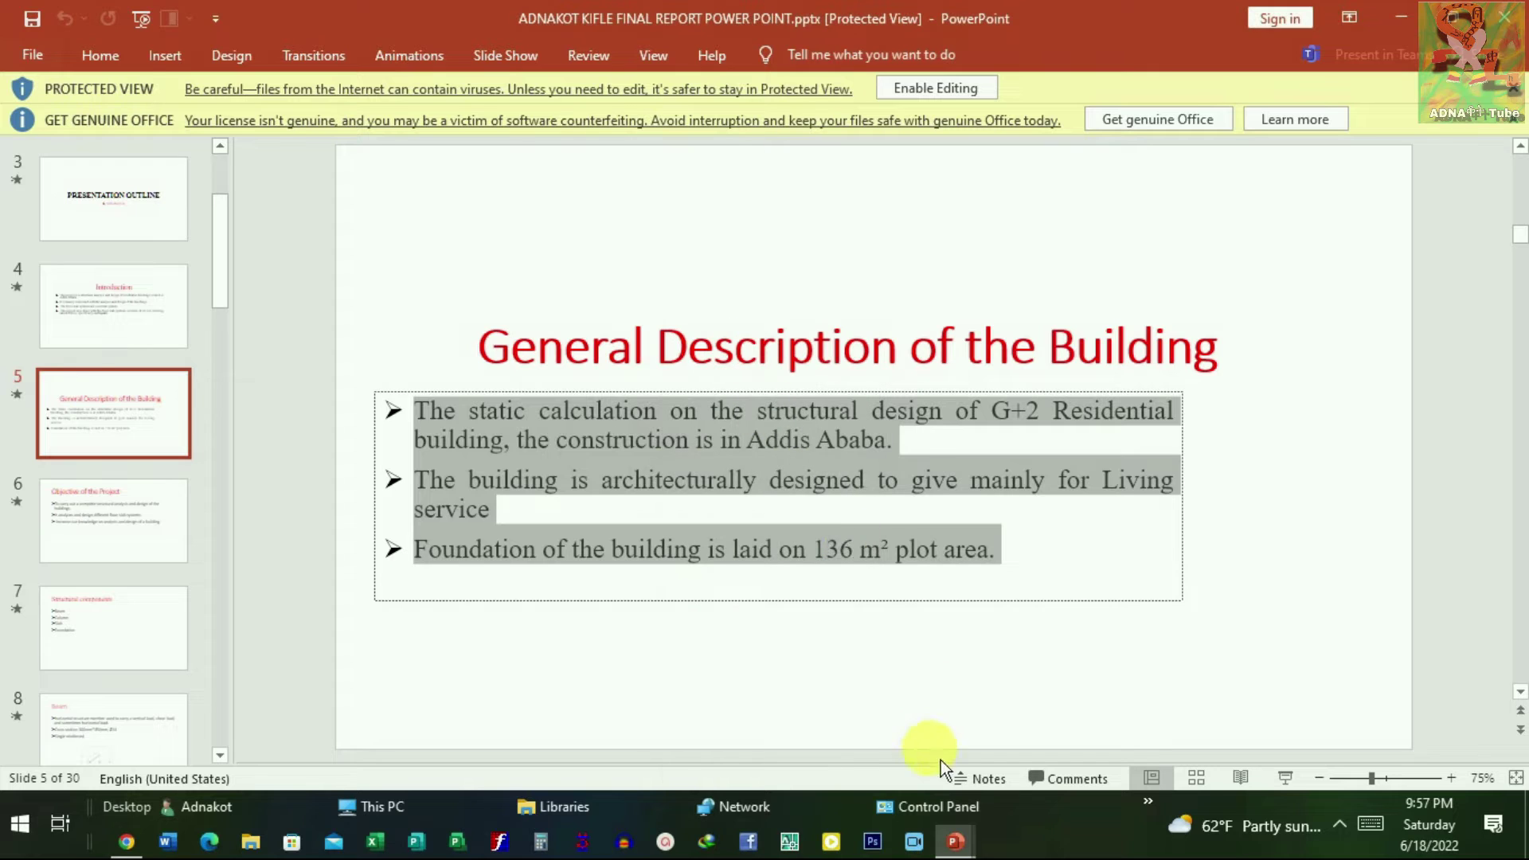
left_click(1153, 762)
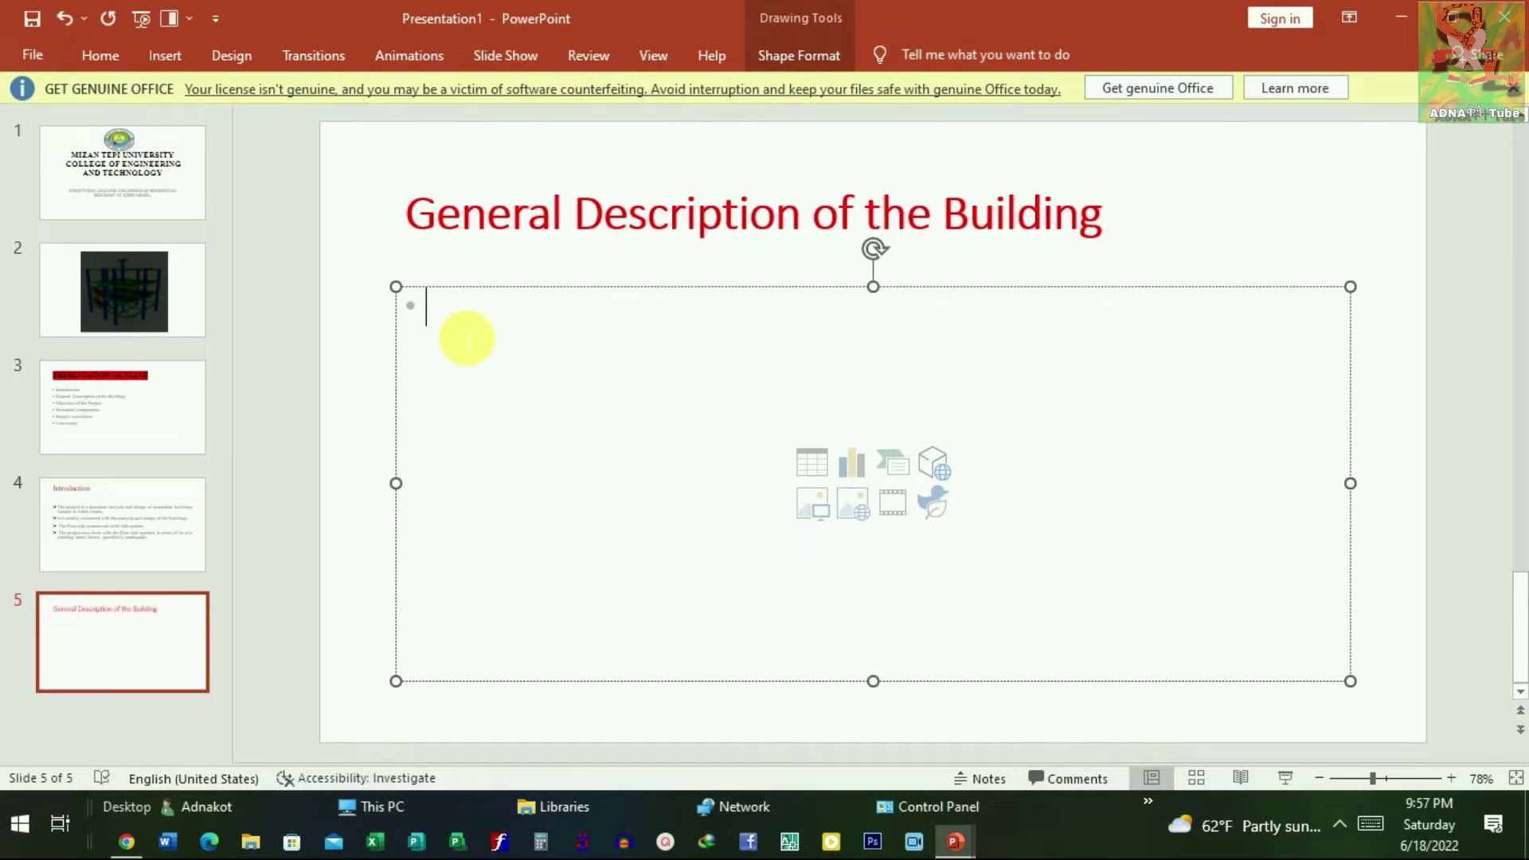
key("ctrl+v")
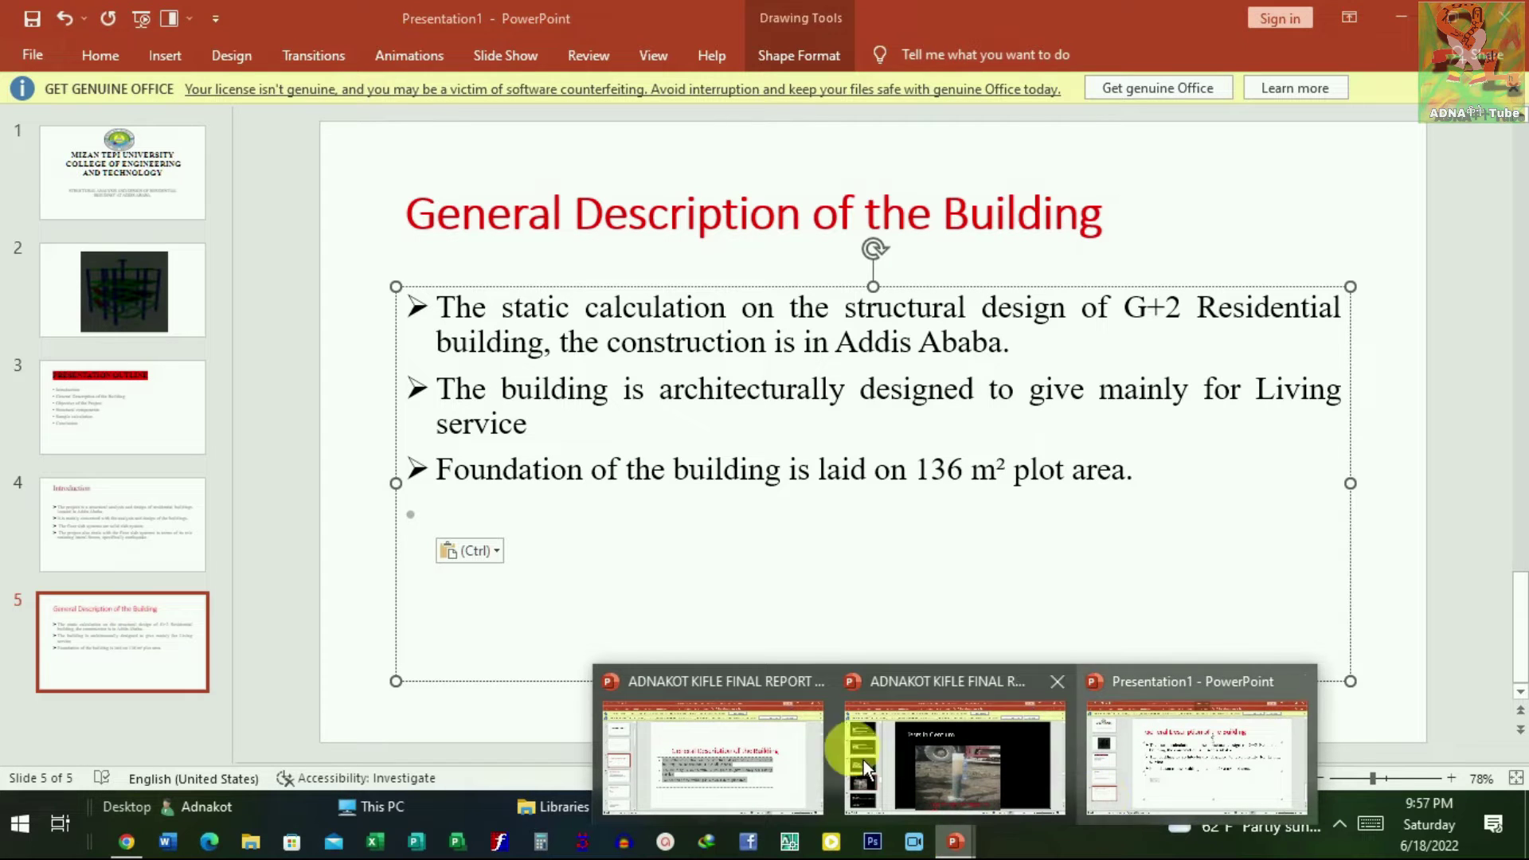
left_click(801, 754)
Step: Copy the 'Objective of the Project' title from the report's slide 6
scroll(768, 627, "down", 1)
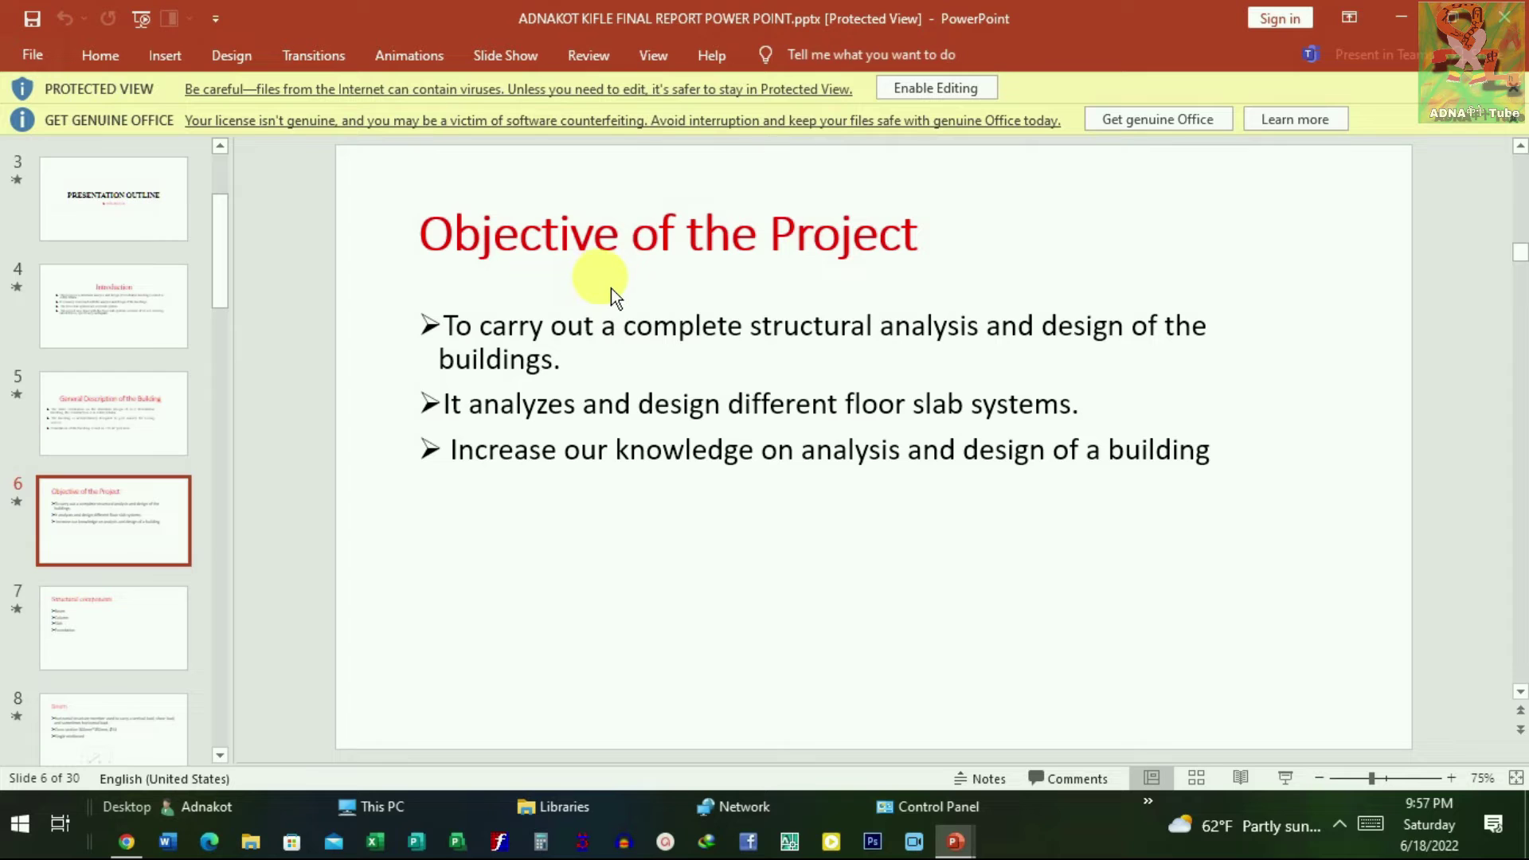
scroll(609, 289, "down", 1)
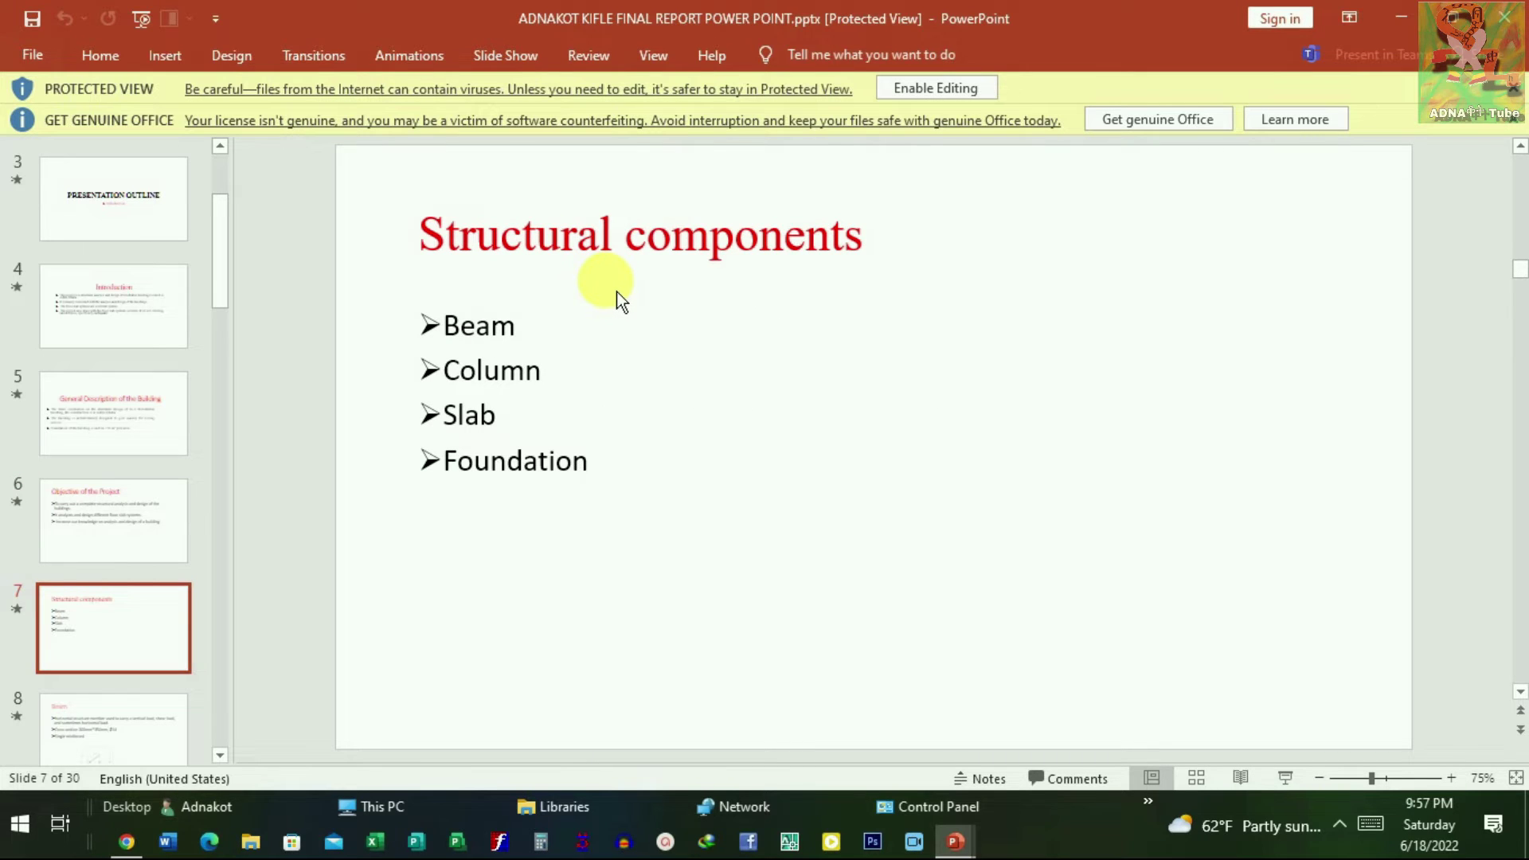
scroll(616, 291, "up", 1)
left_click(658, 239)
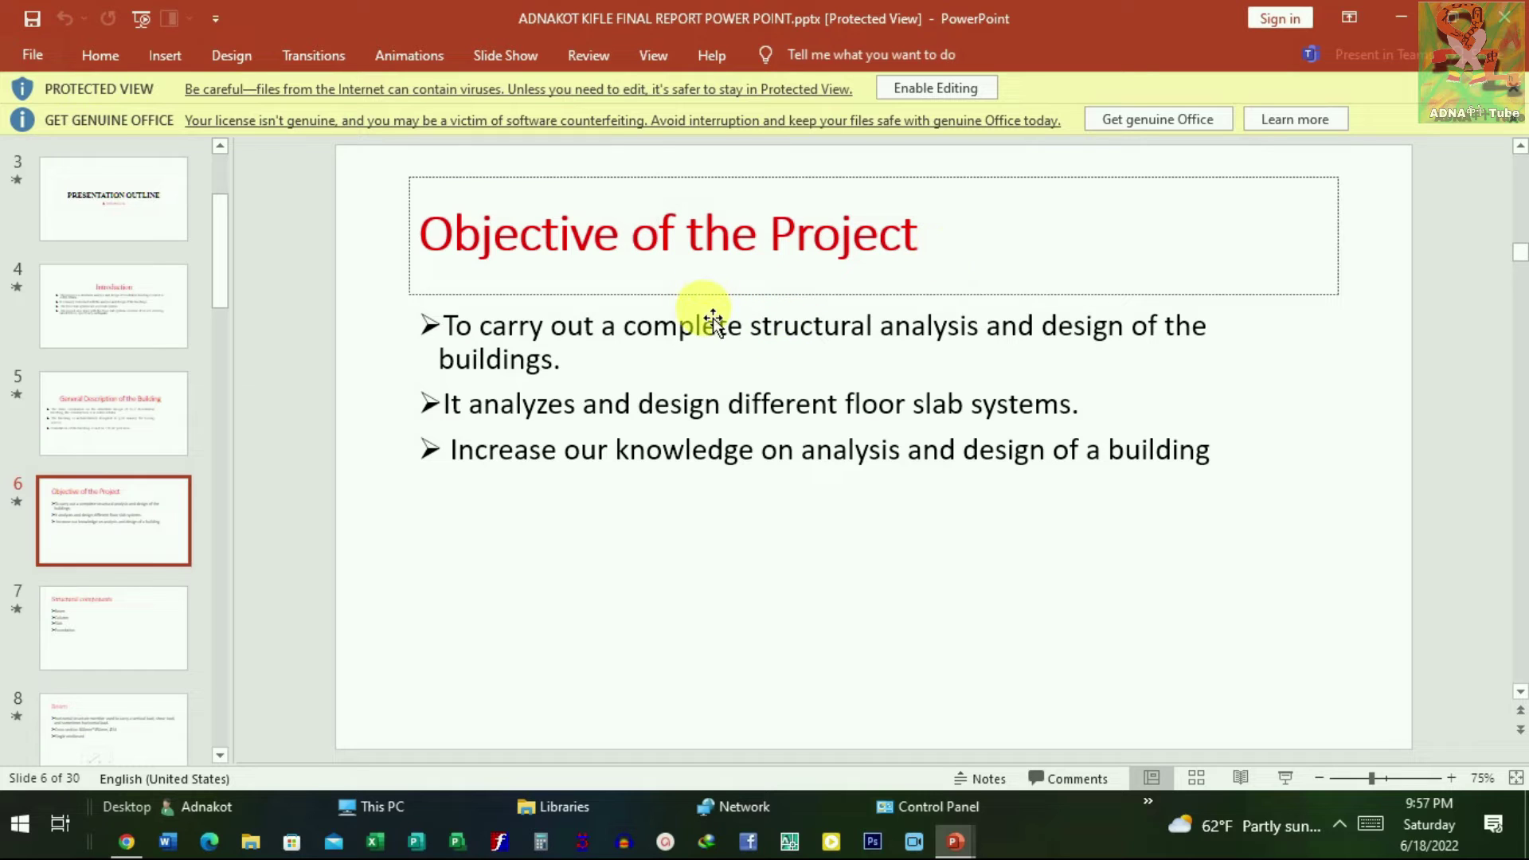
key("Escape")
left_click_drag(938, 251, 530, 225)
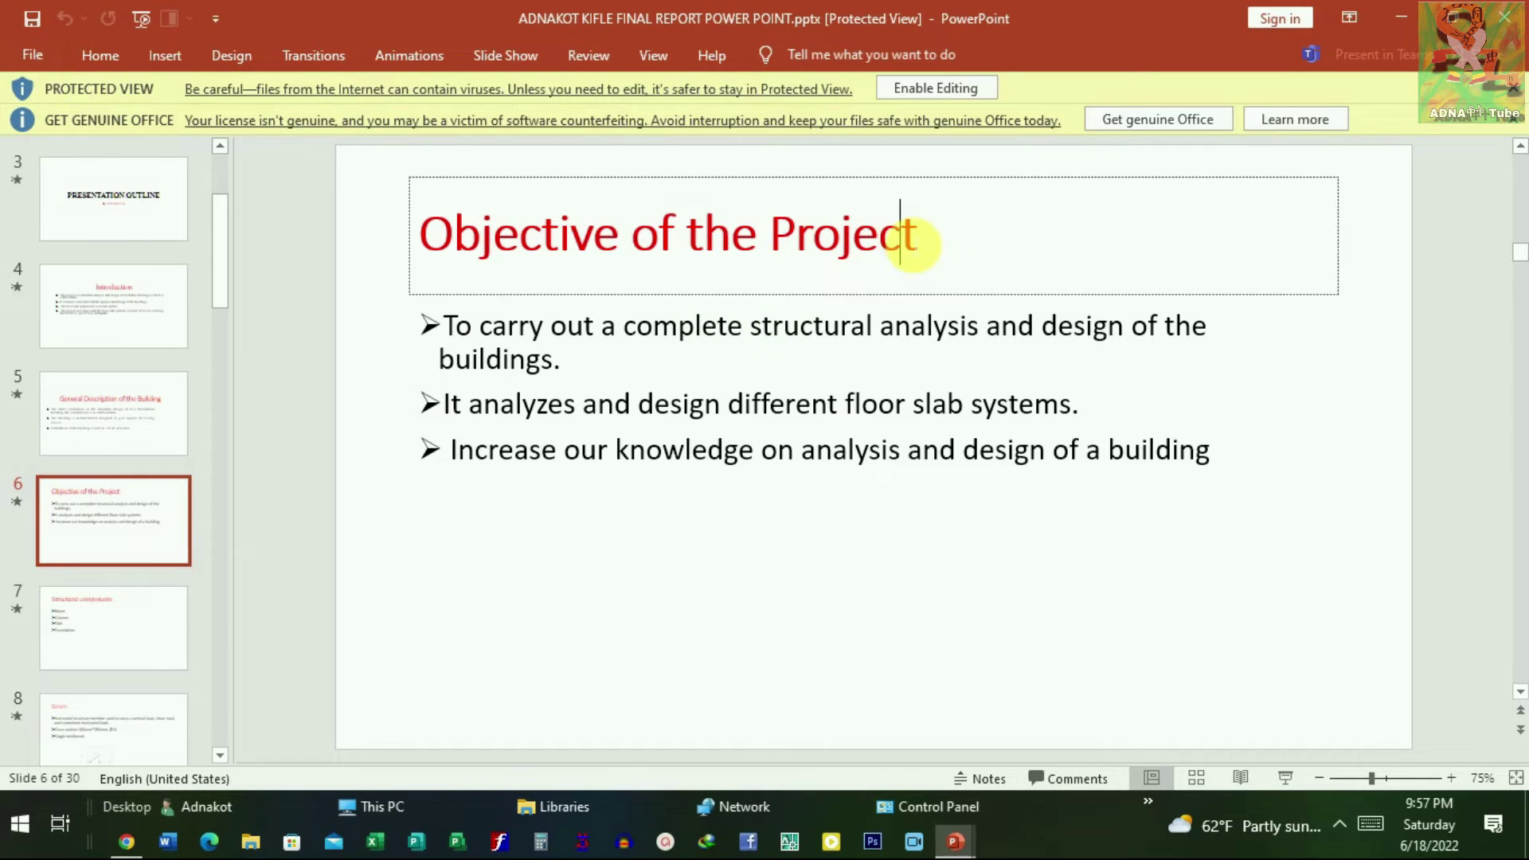
right_click(529, 225)
left_click(636, 263)
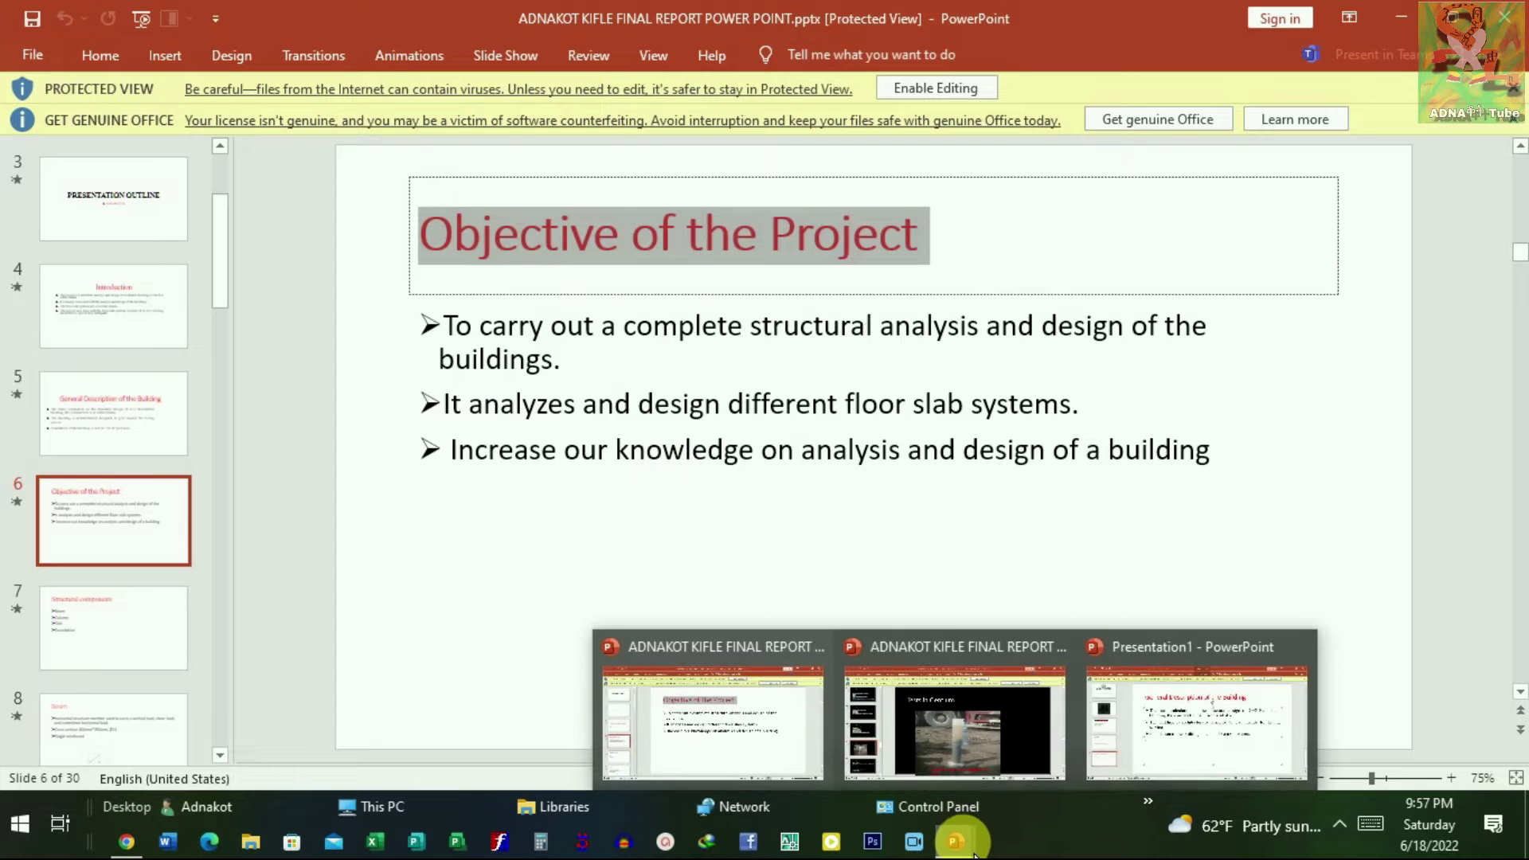
Step: Add a new blank slide 6 after slide 5 in Presentation1
left_click(1169, 726)
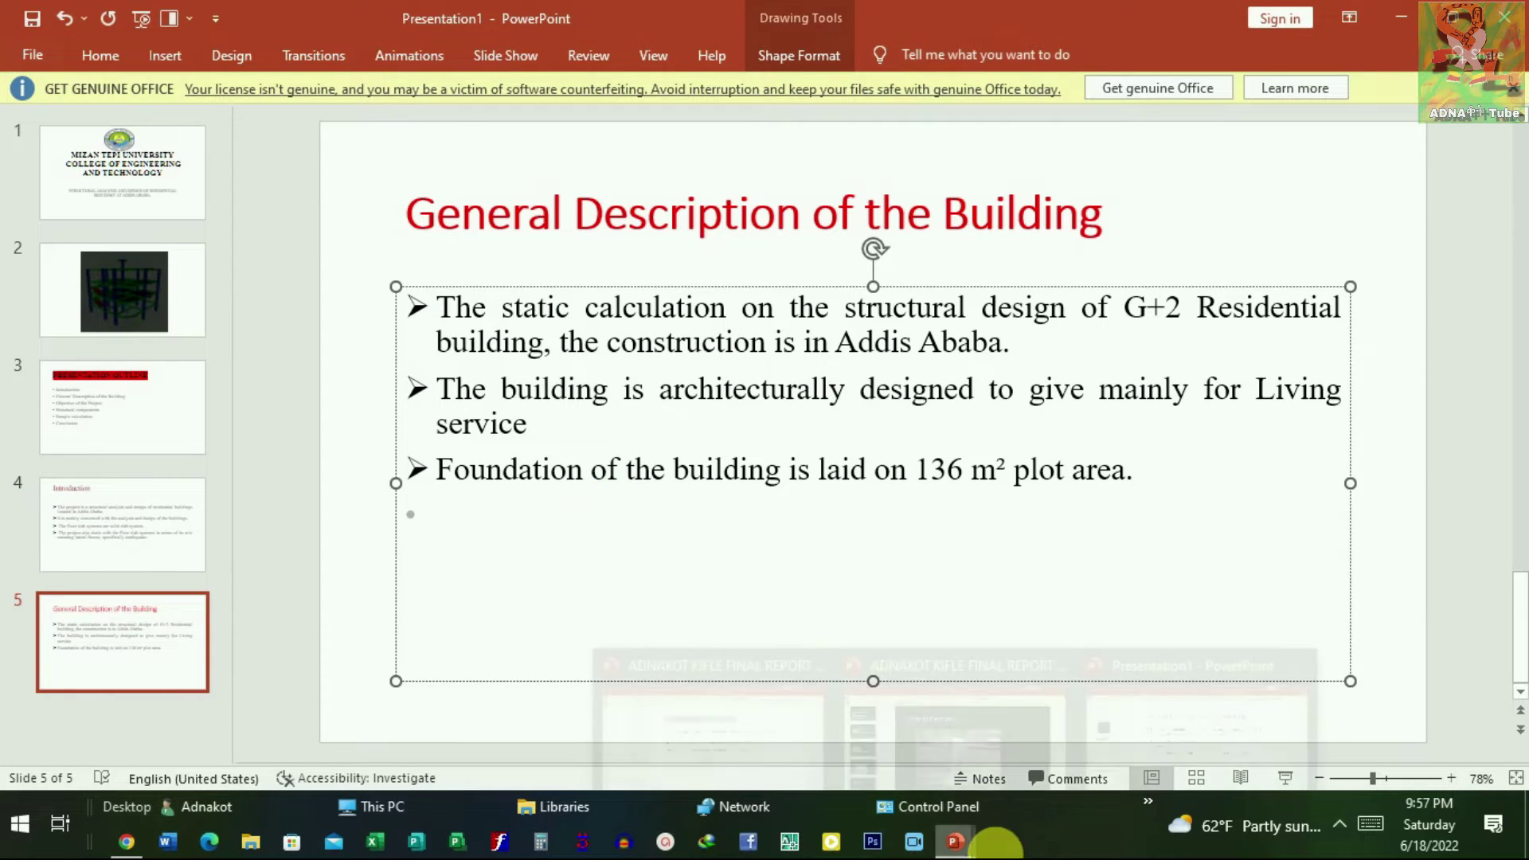
left_click(179, 742)
left_click(149, 669)
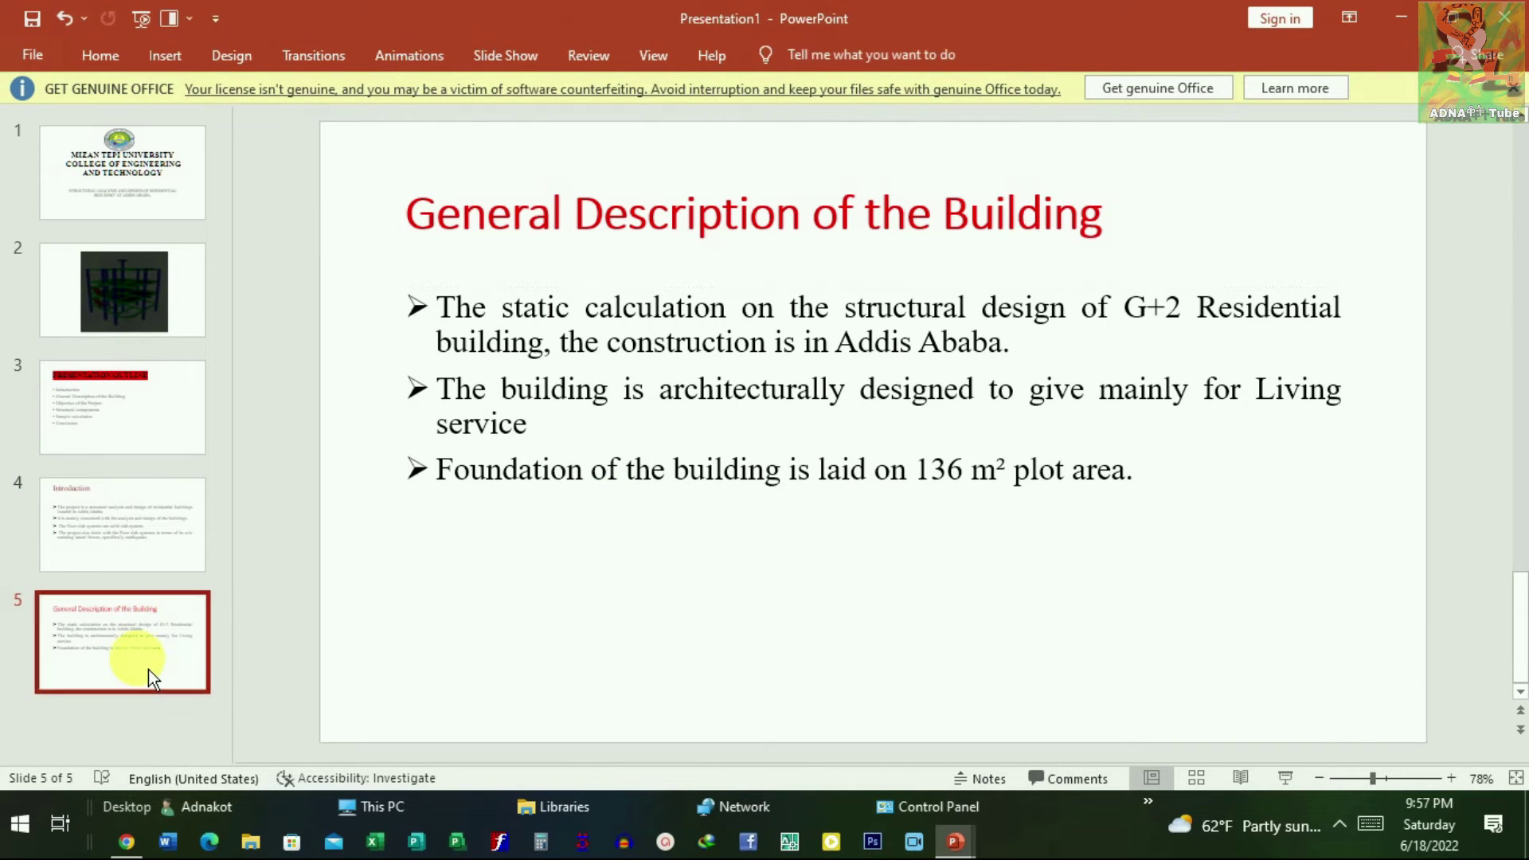
key("Return")
Step: Paste 'Objective of the Project' as slide 6's title
left_click(552, 229)
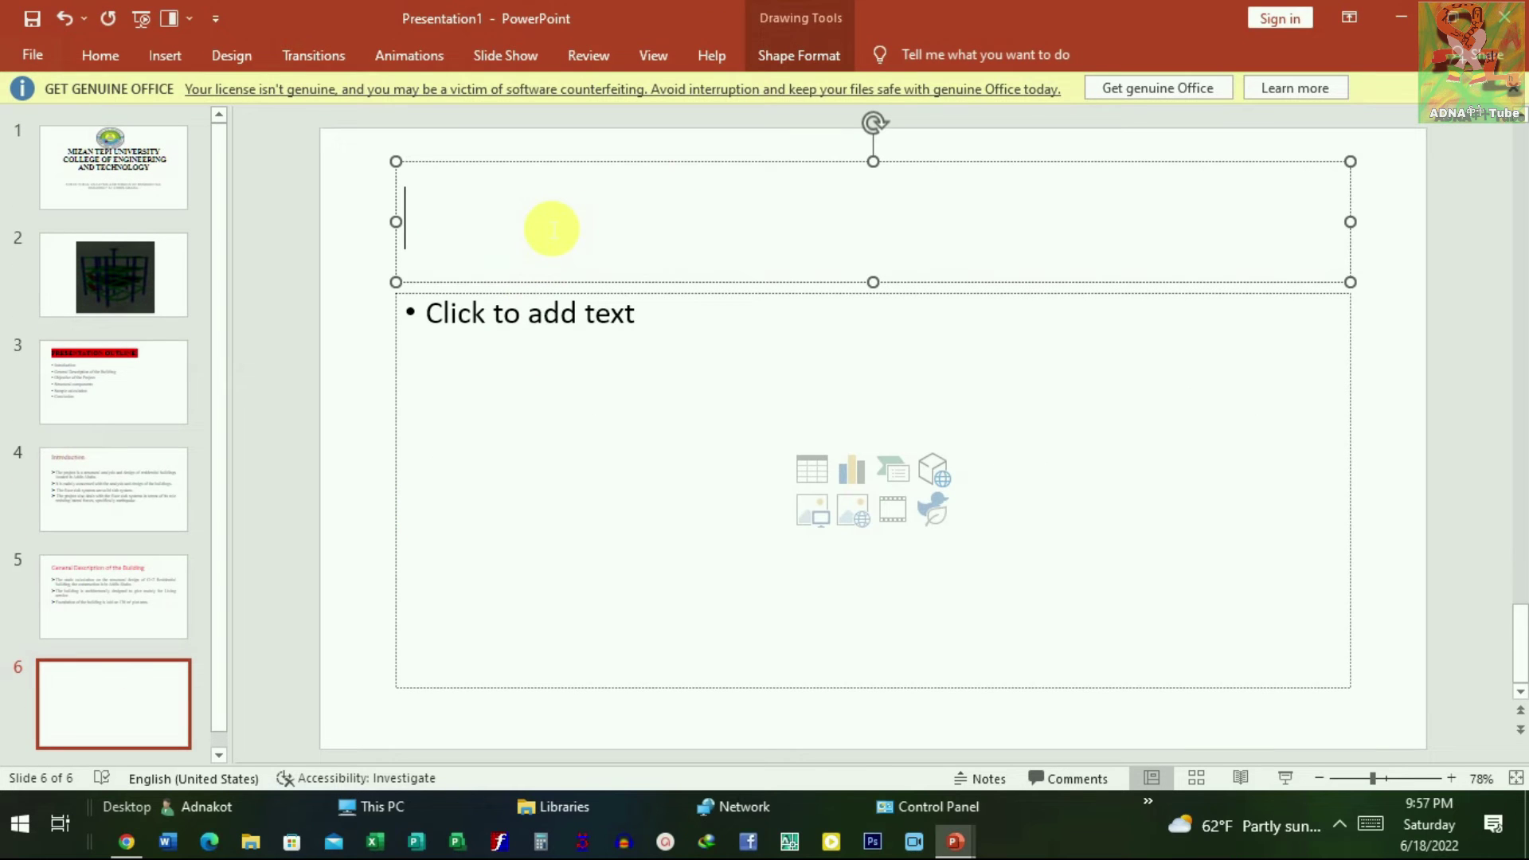
key("ctrl+v")
left_click(574, 334)
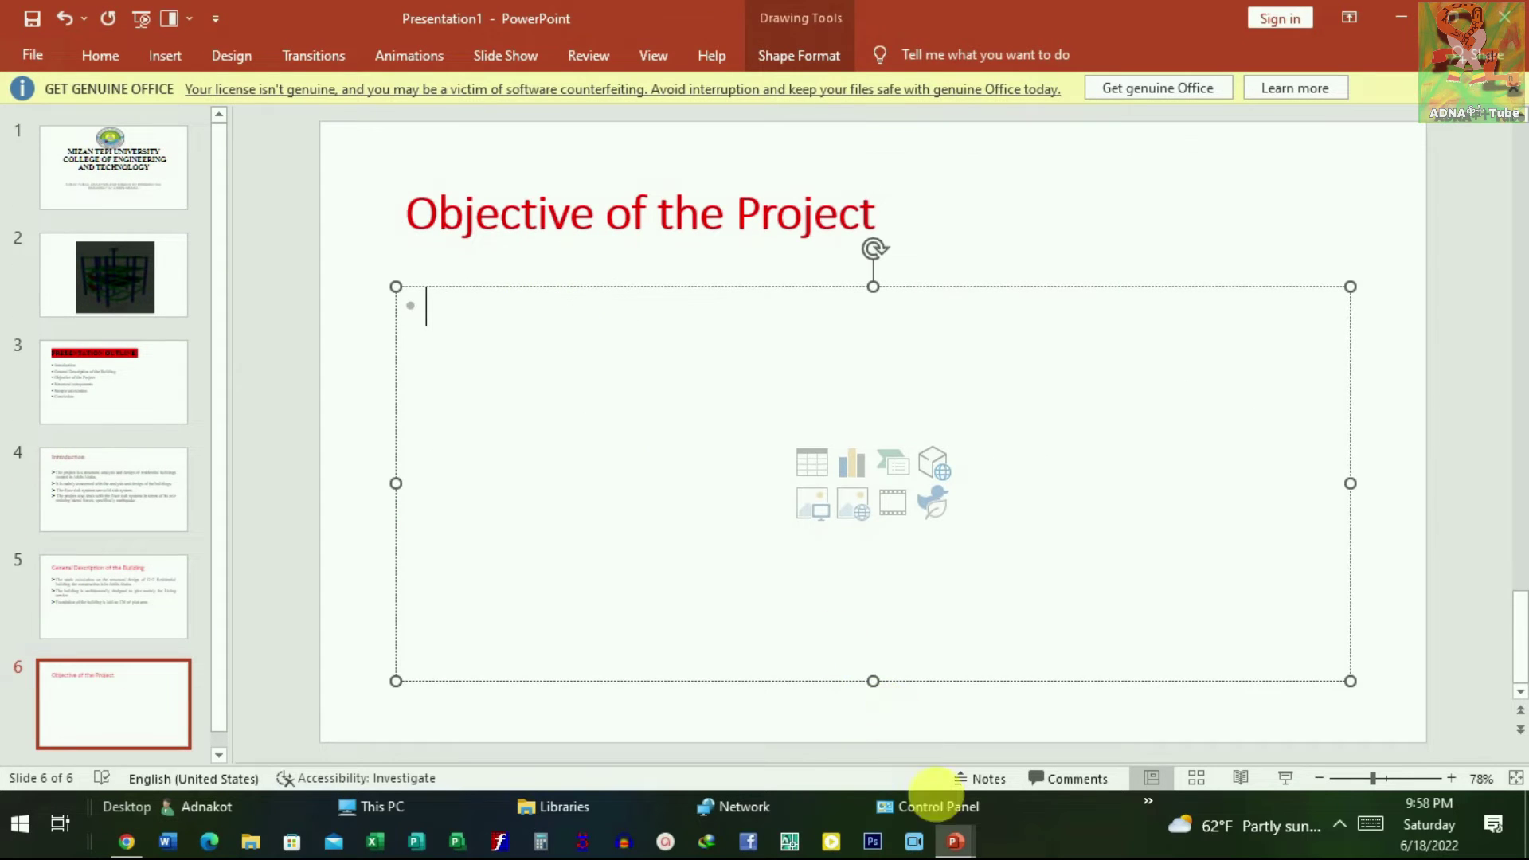
Step: Copy the three objective bullets from the report and paste them into slide 6's body
mouse_move(954, 842)
left_click(780, 734)
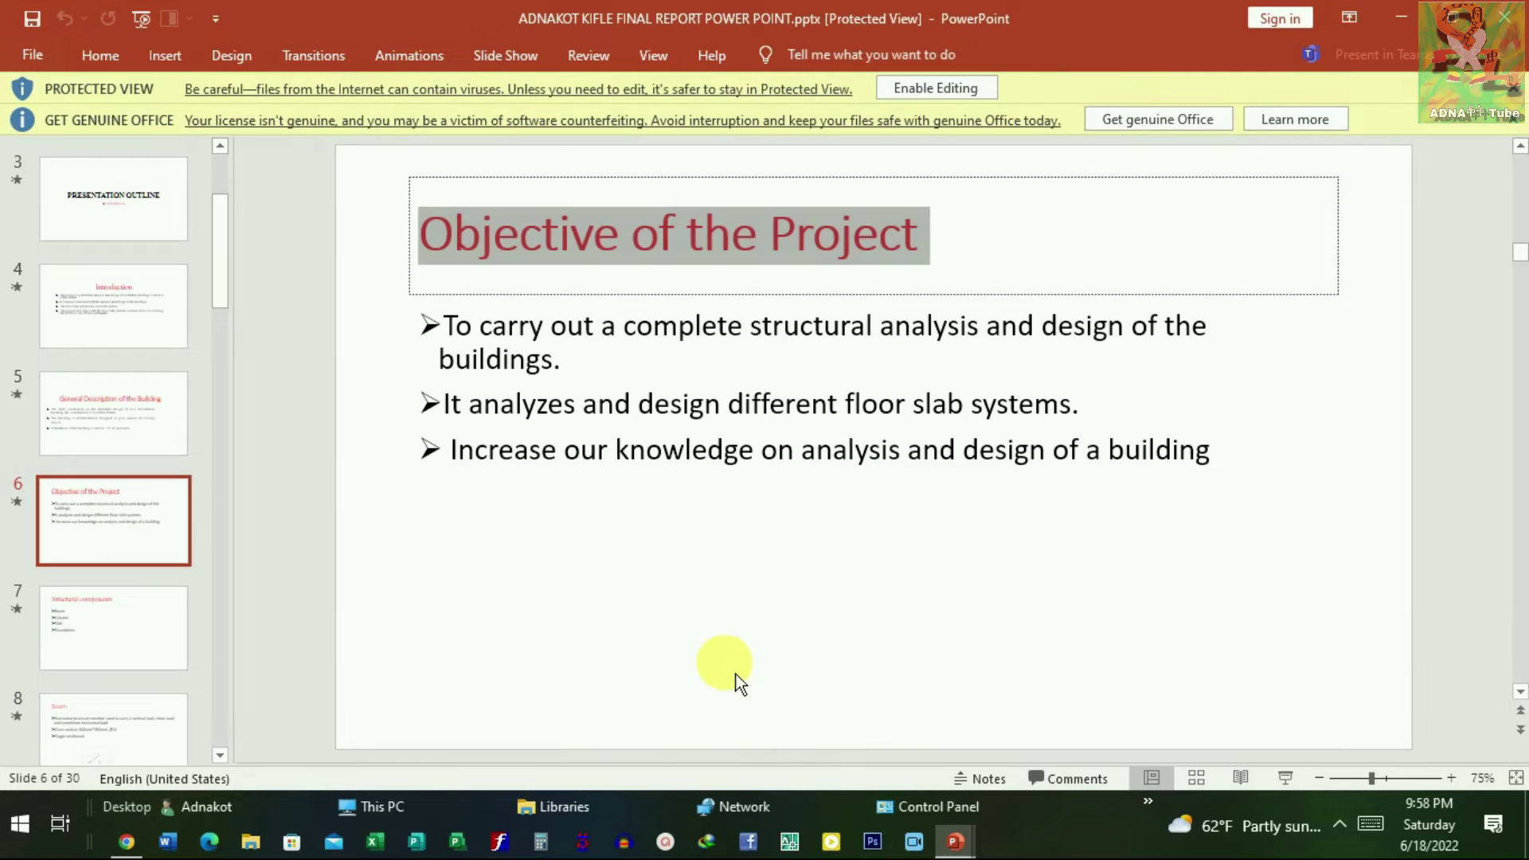
left_click(602, 524)
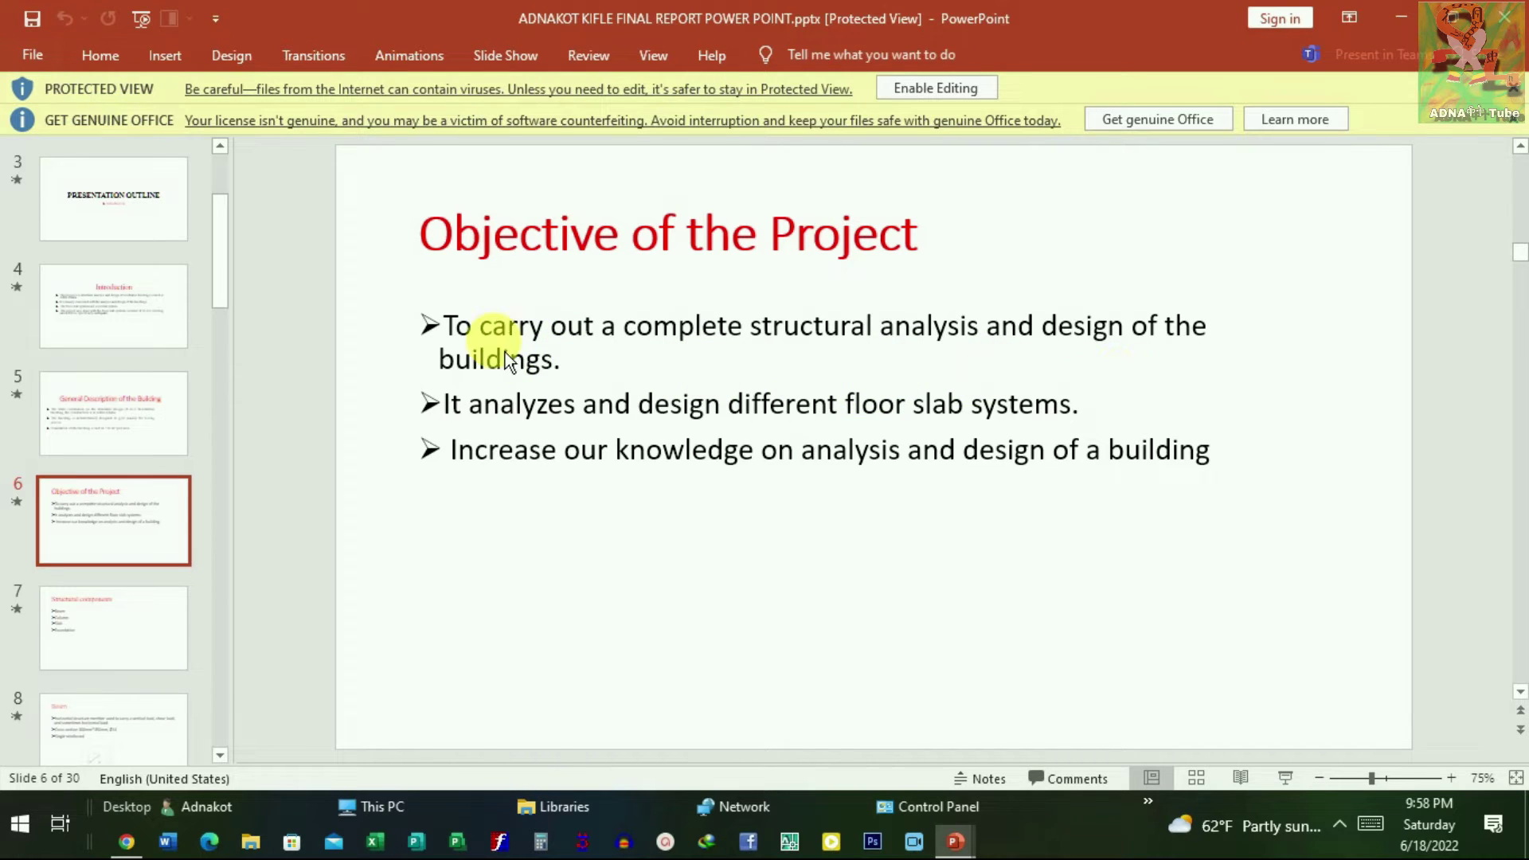
left_click(715, 444)
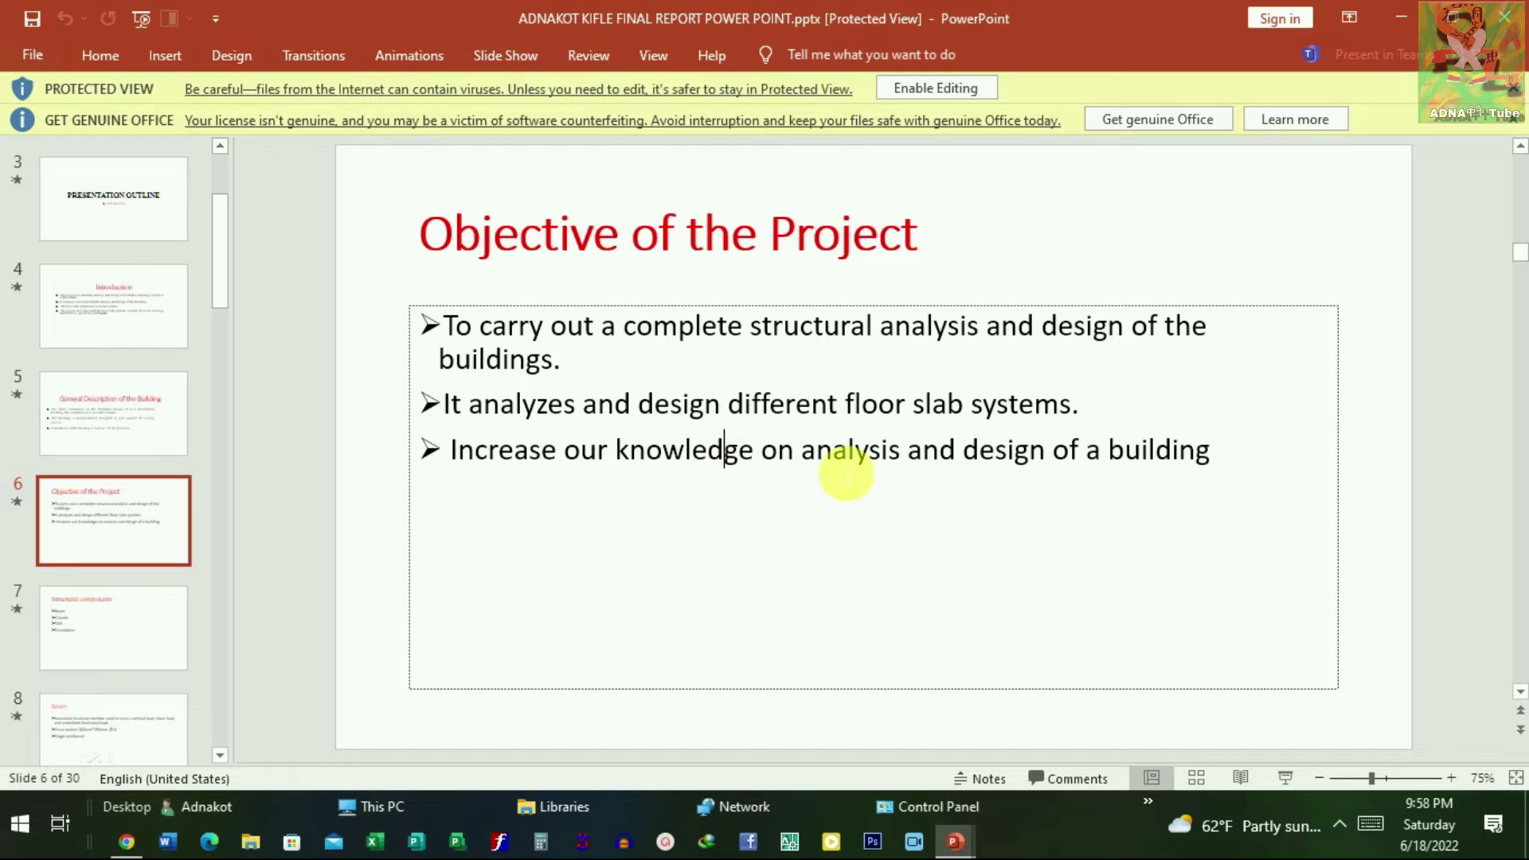
left_click(1217, 462)
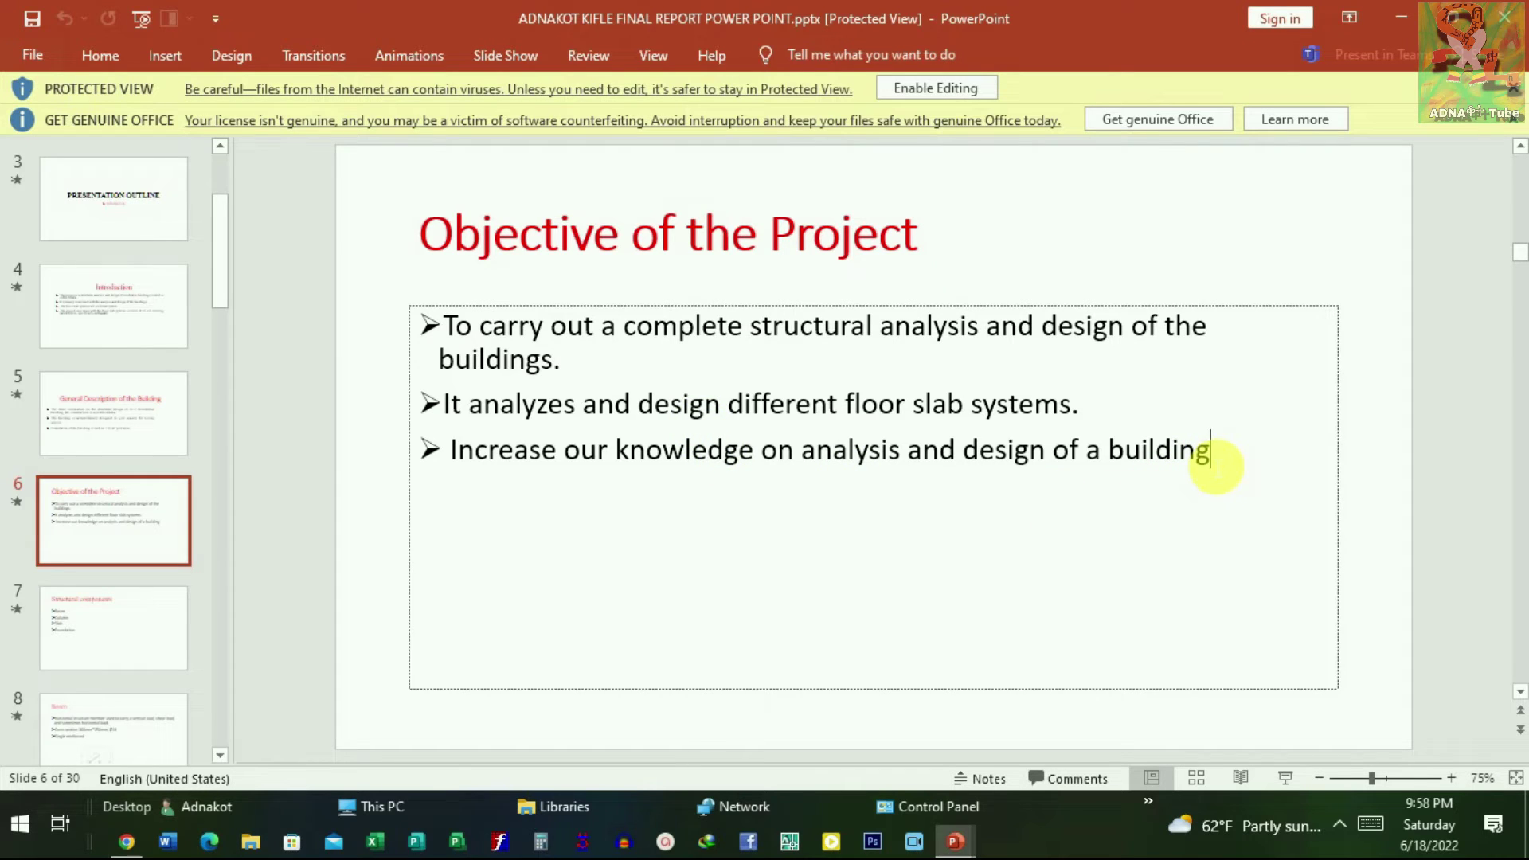
left_click(1215, 472)
left_click(1222, 464)
left_click(1212, 461)
left_click_drag(1213, 462, 443, 331)
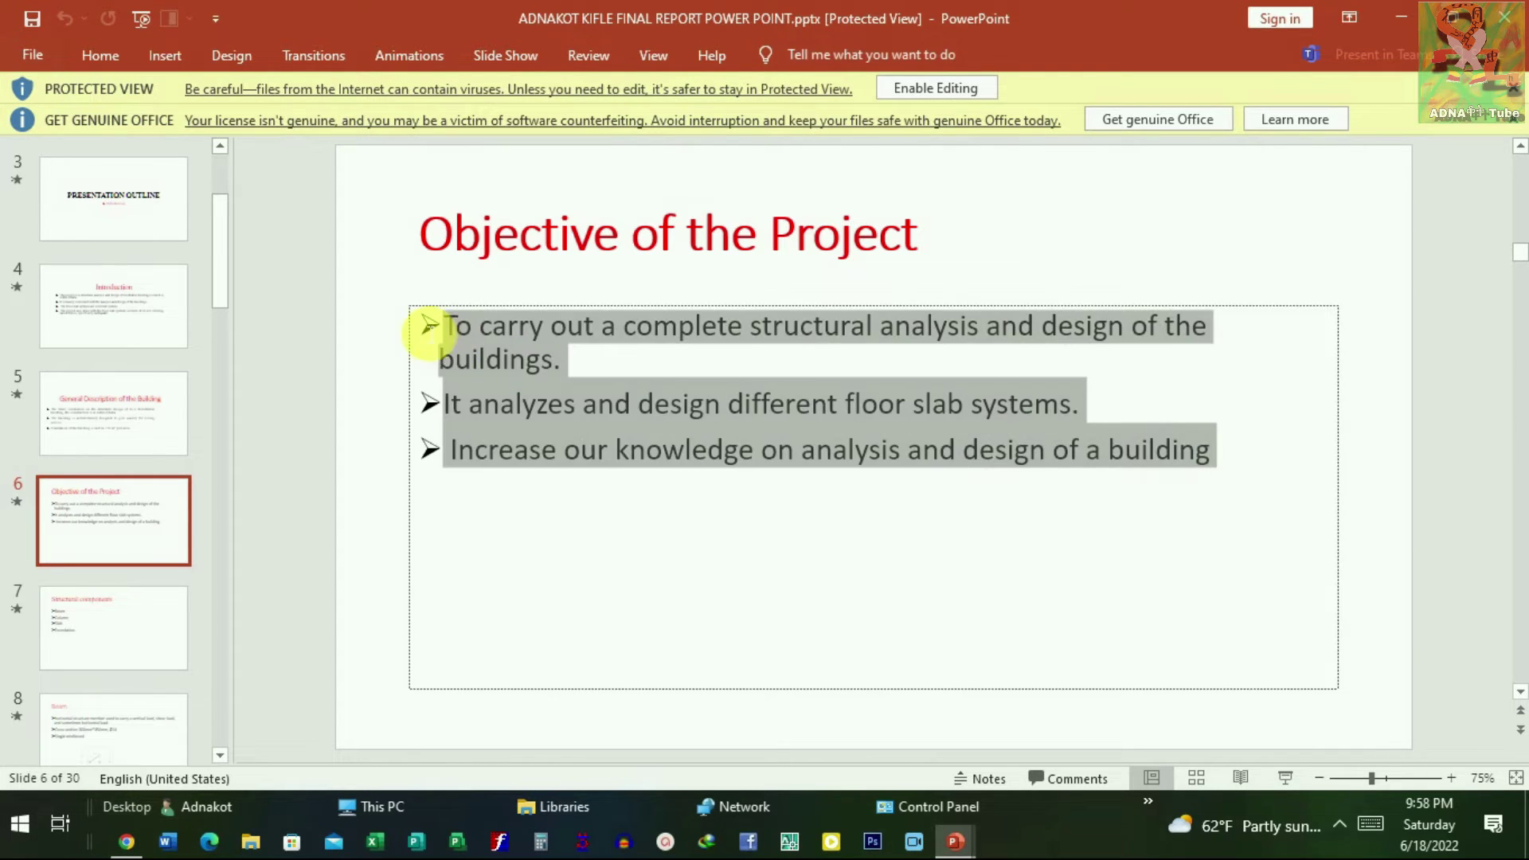
right_click(480, 306)
left_click(529, 348)
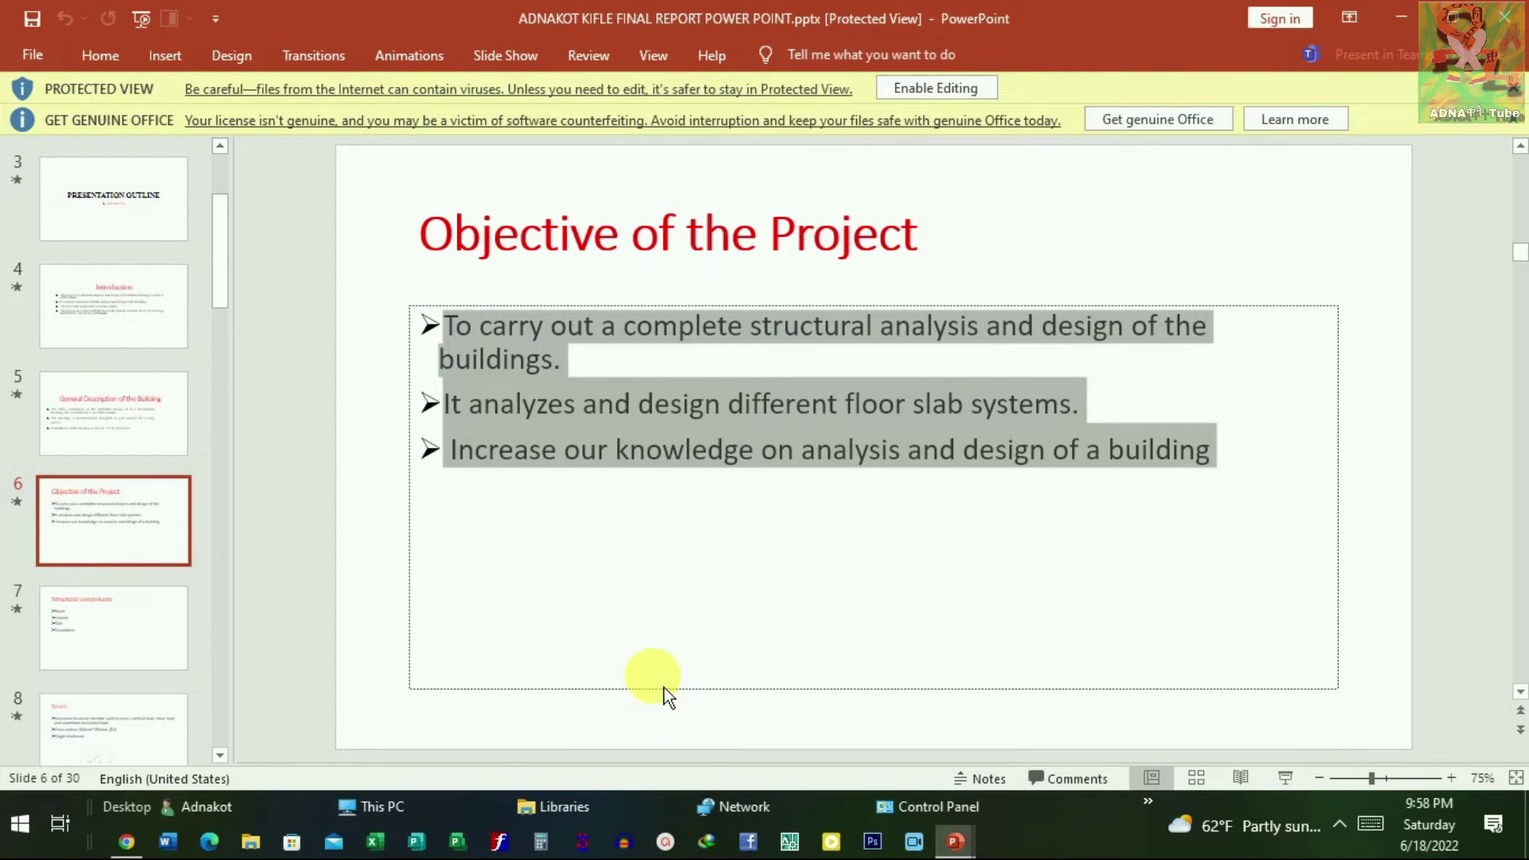
mouse_move(954, 843)
left_click(1174, 770)
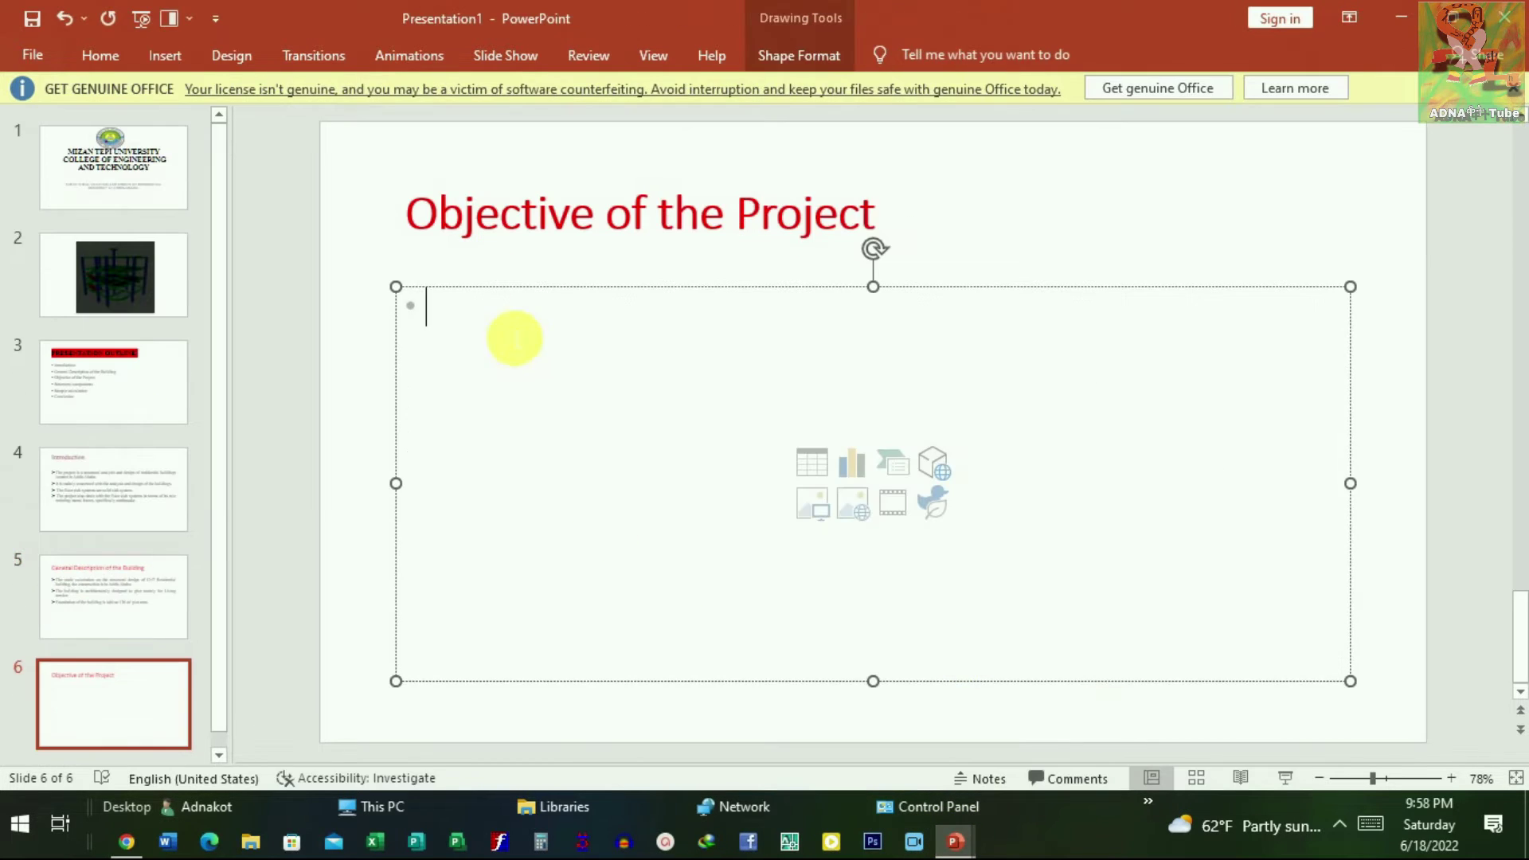
left_click(514, 339)
key("ctrl+v")
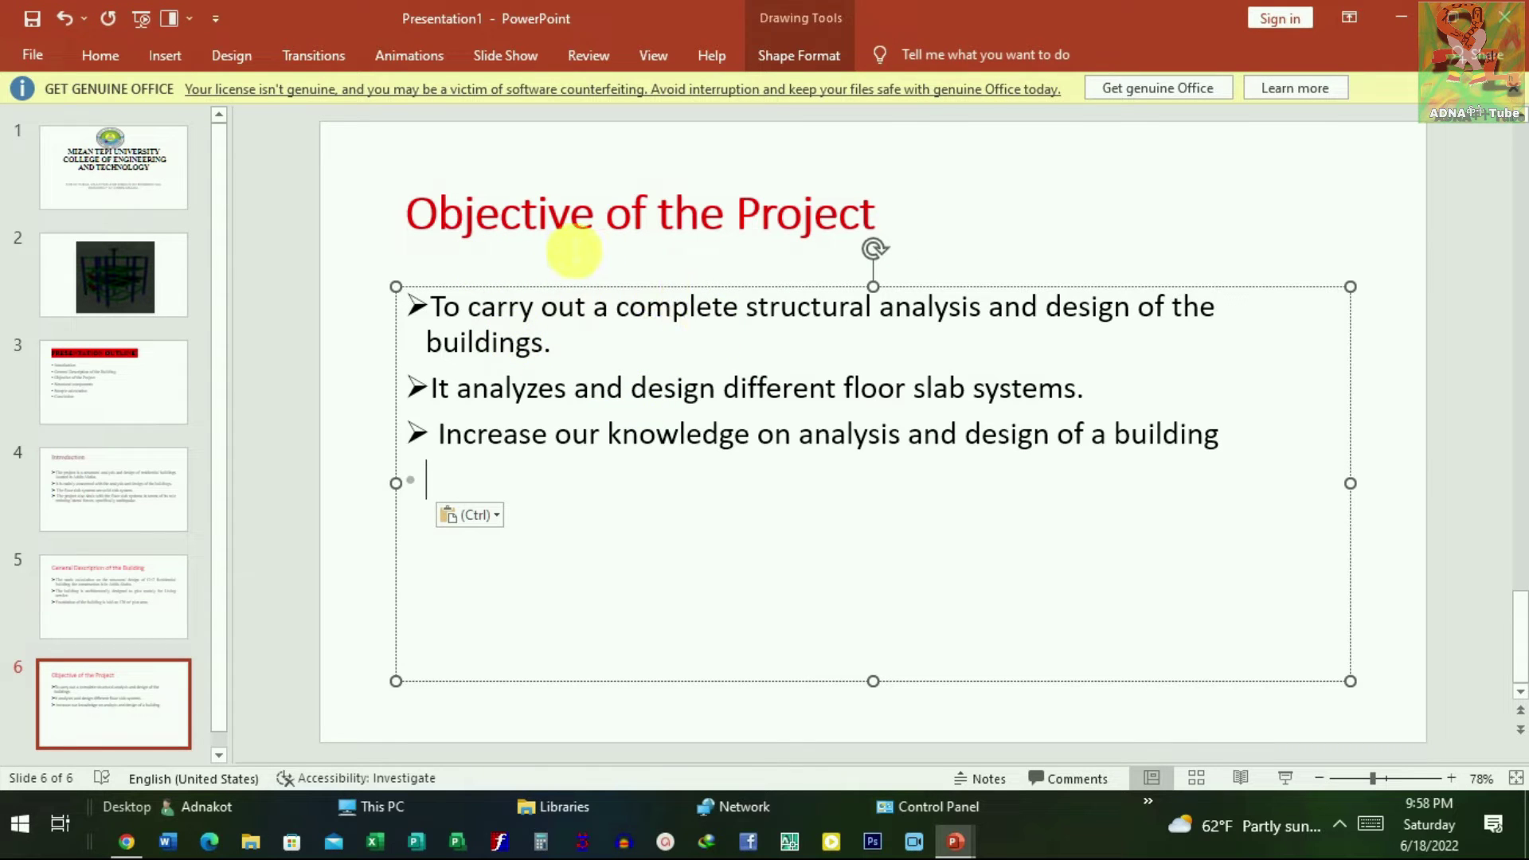
Step: Select 'of the Project' in slide 6's title, then go back to the outline slide
left_click(868, 221)
left_click_drag(868, 220, 609, 222)
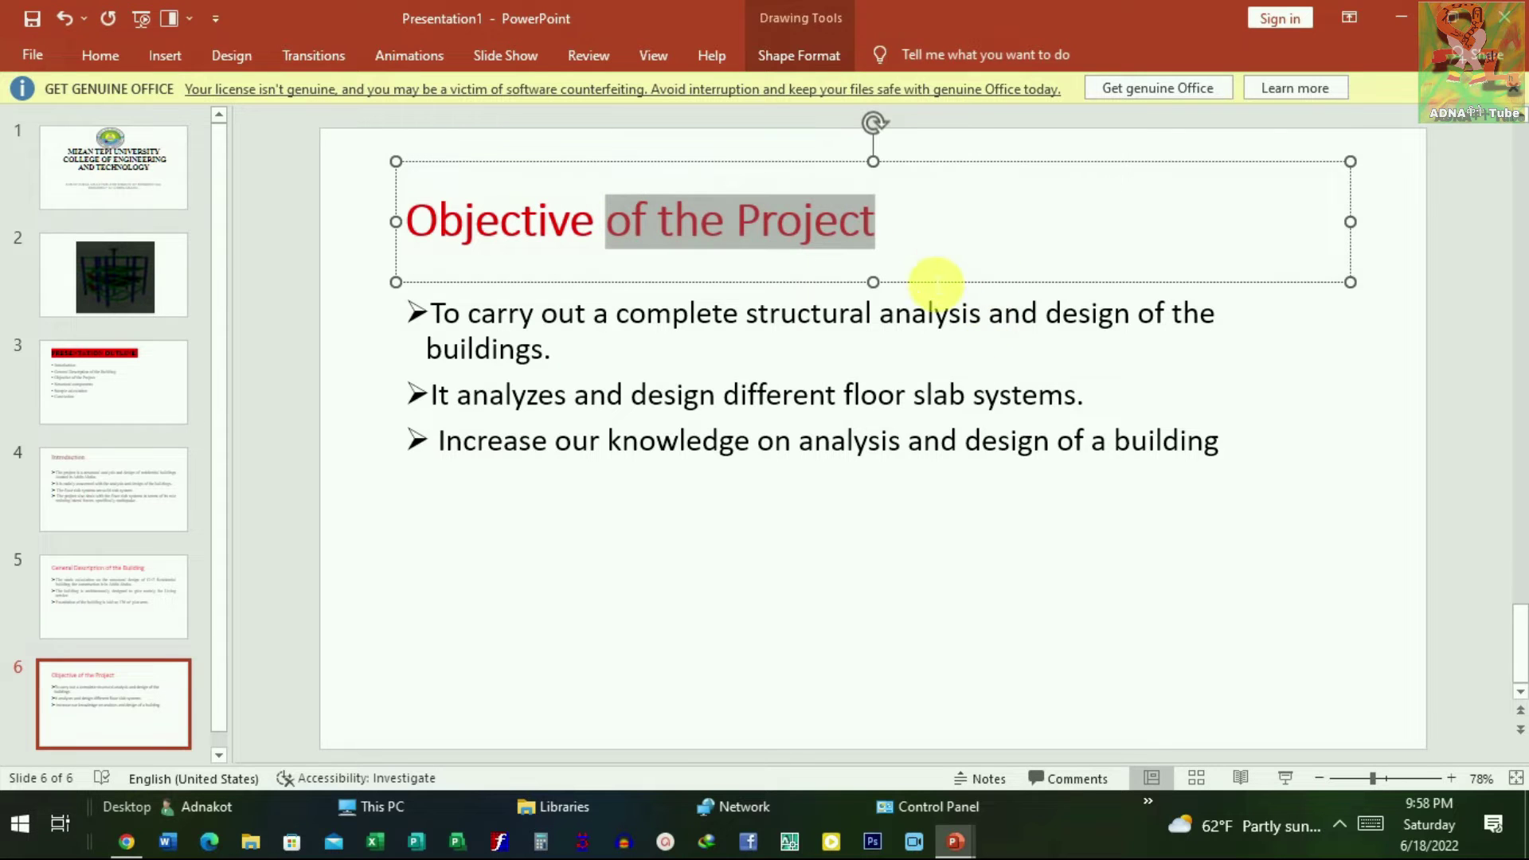
left_click(853, 513)
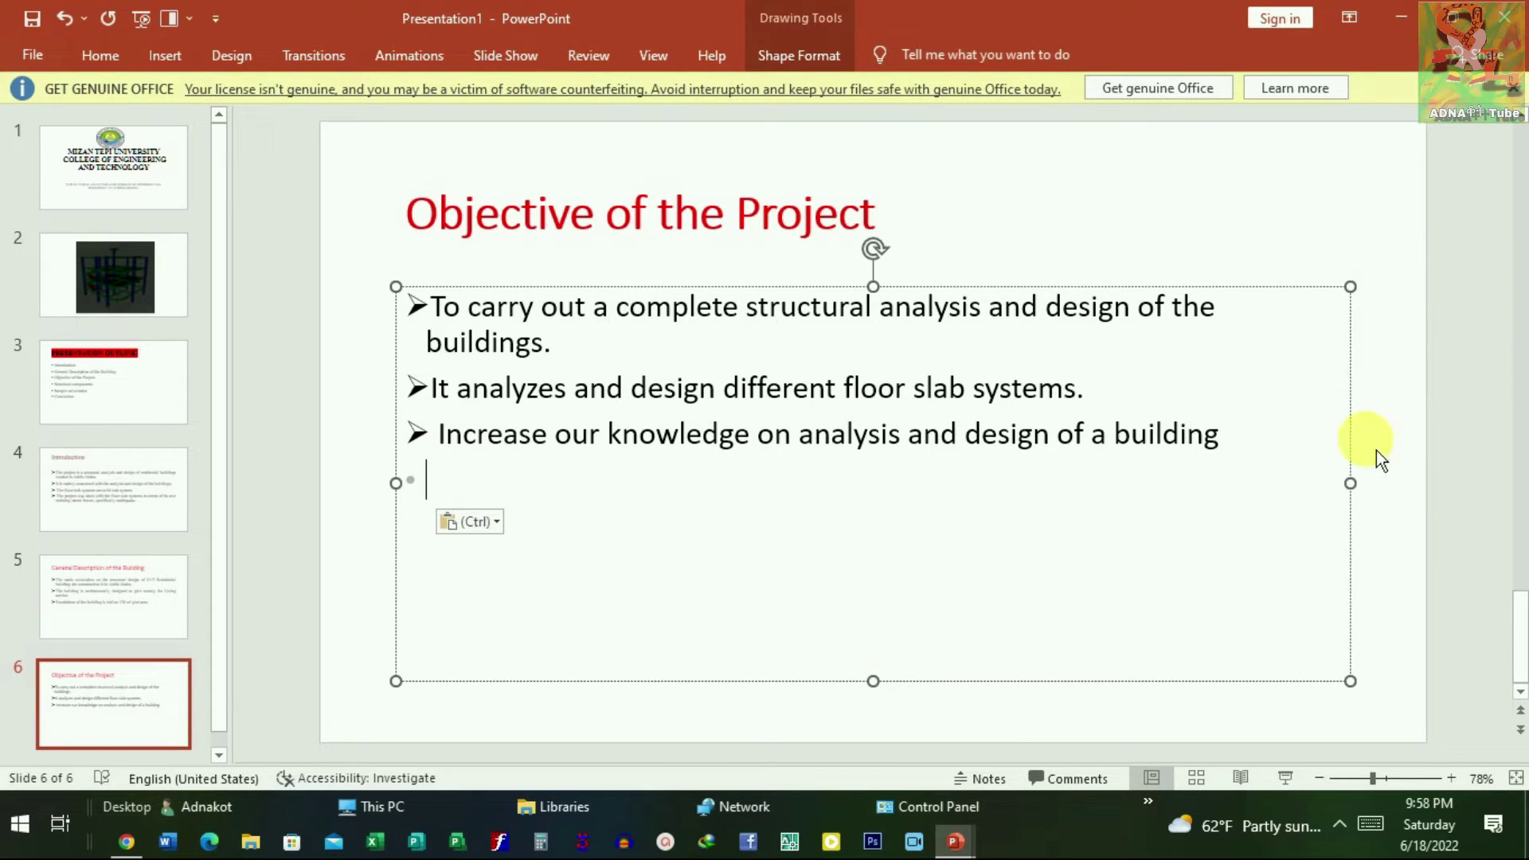
left_click(141, 384)
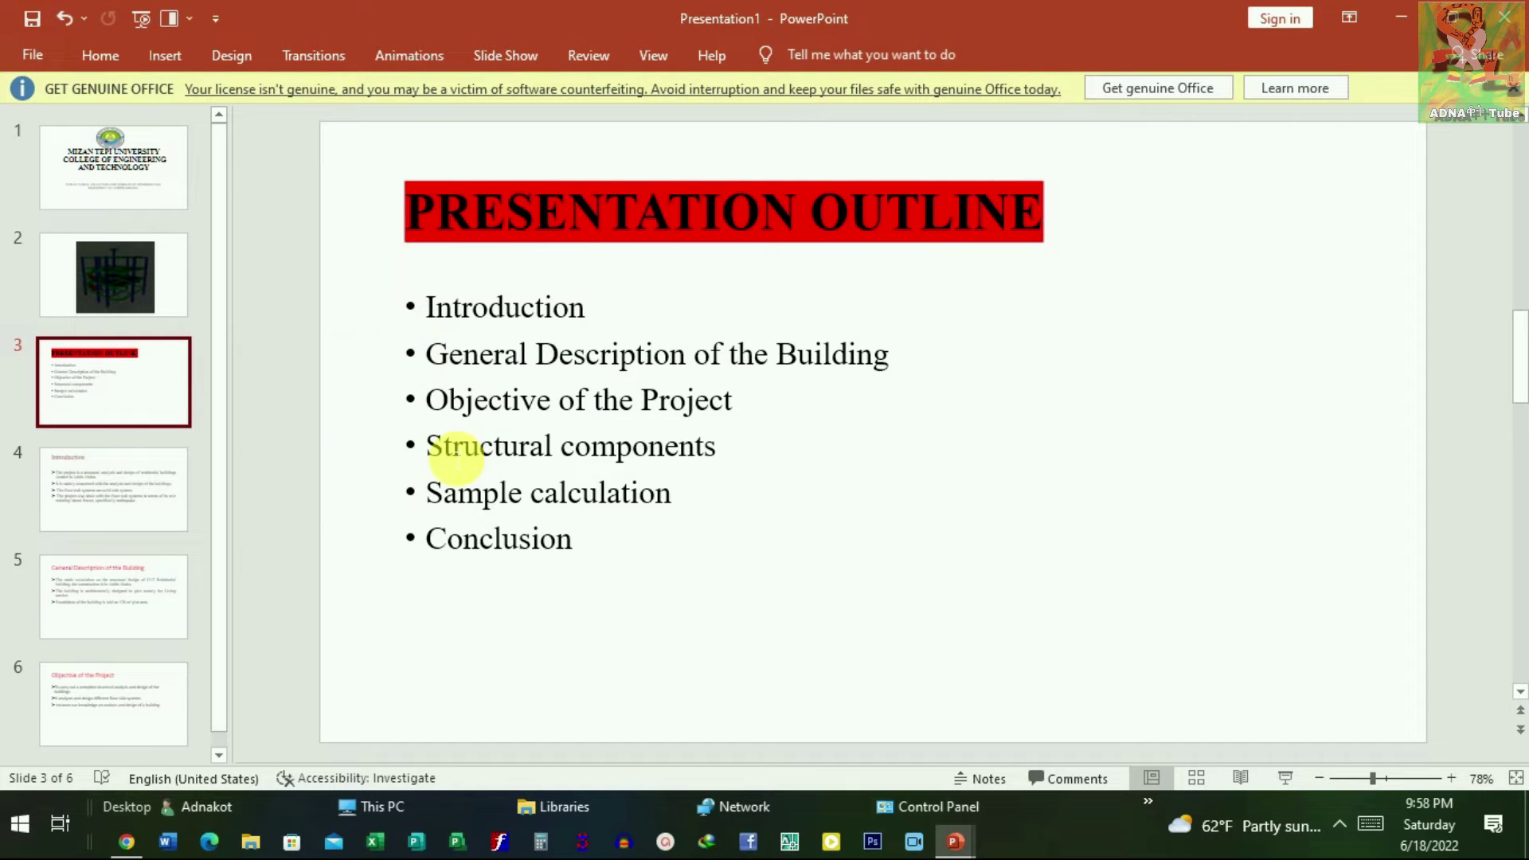
Step: Scroll through the Introduction, General Description and Objective slides, then switch to the report deck
left_click(137, 503)
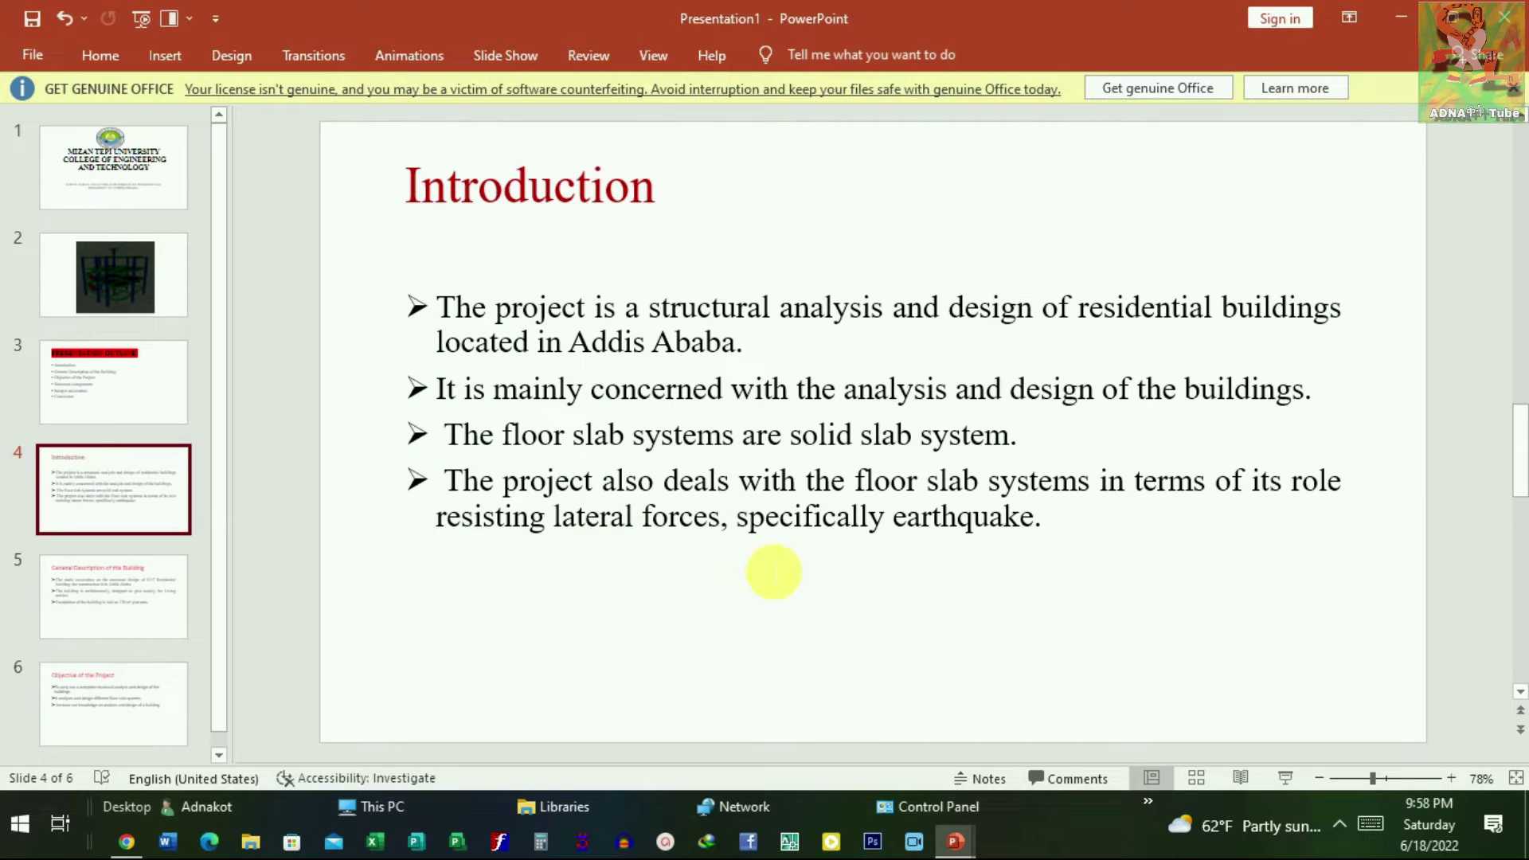
scroll(701, 382, "down", 1)
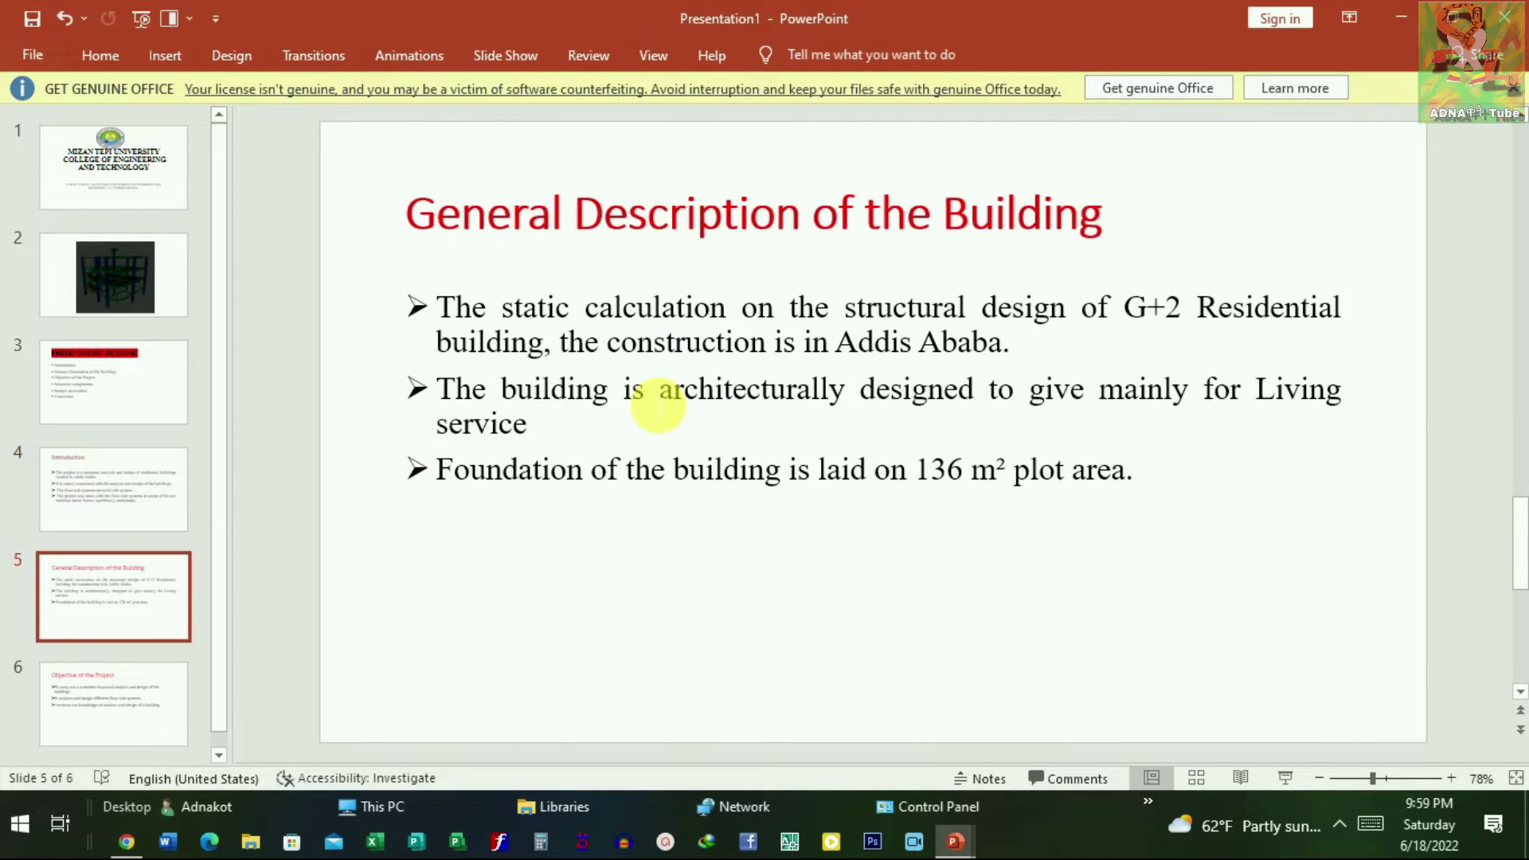
scroll(653, 395, "down", 1)
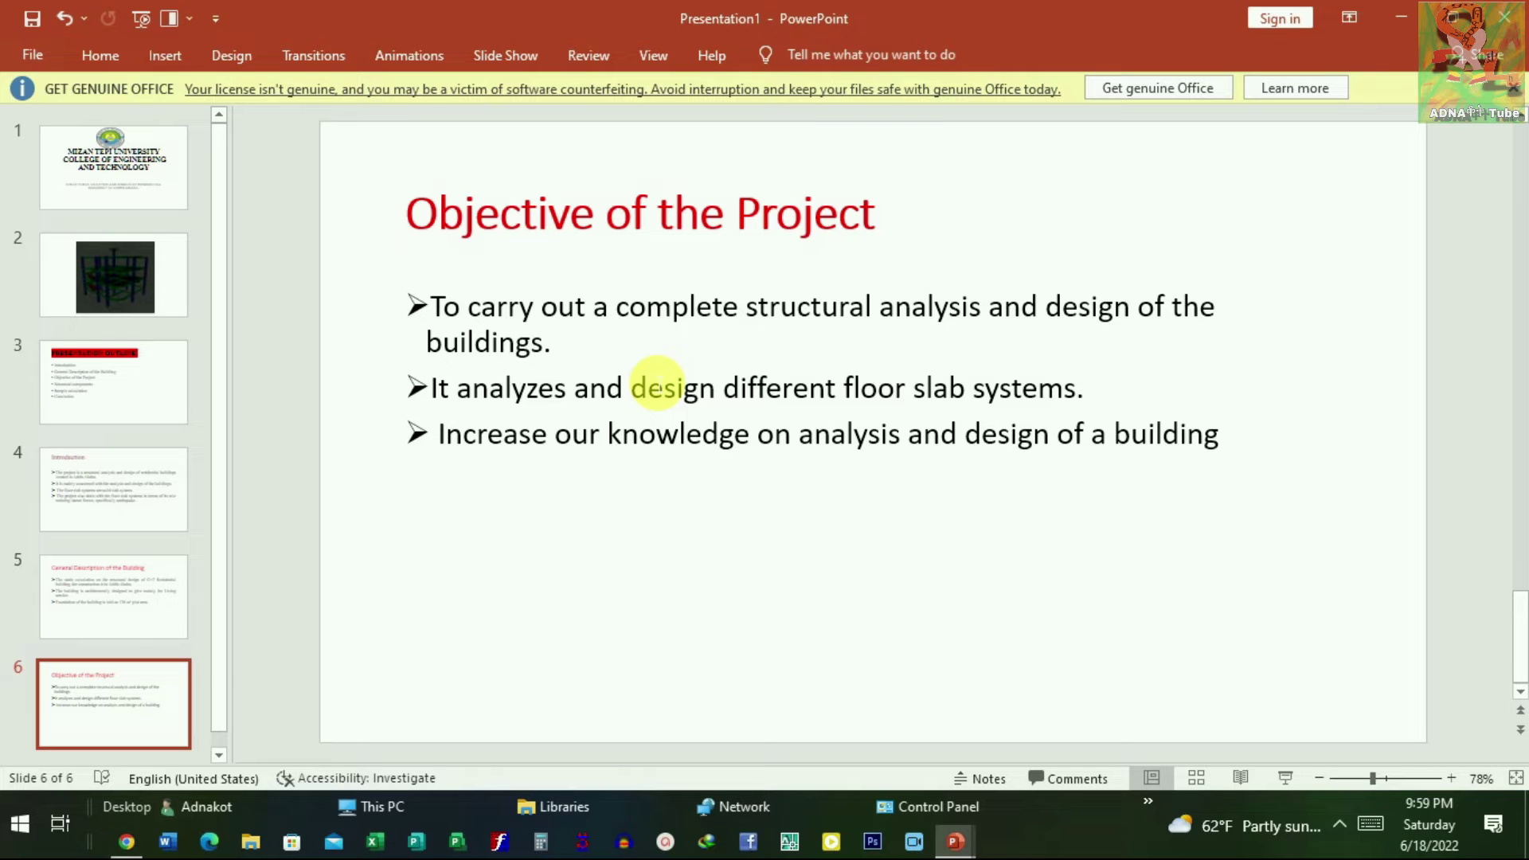
scroll(645, 379, "up", 1)
scroll(645, 379, "up", 3)
scroll(645, 378, "up", 1)
scroll(641, 379, "down", 1)
scroll(641, 378, "down", 1)
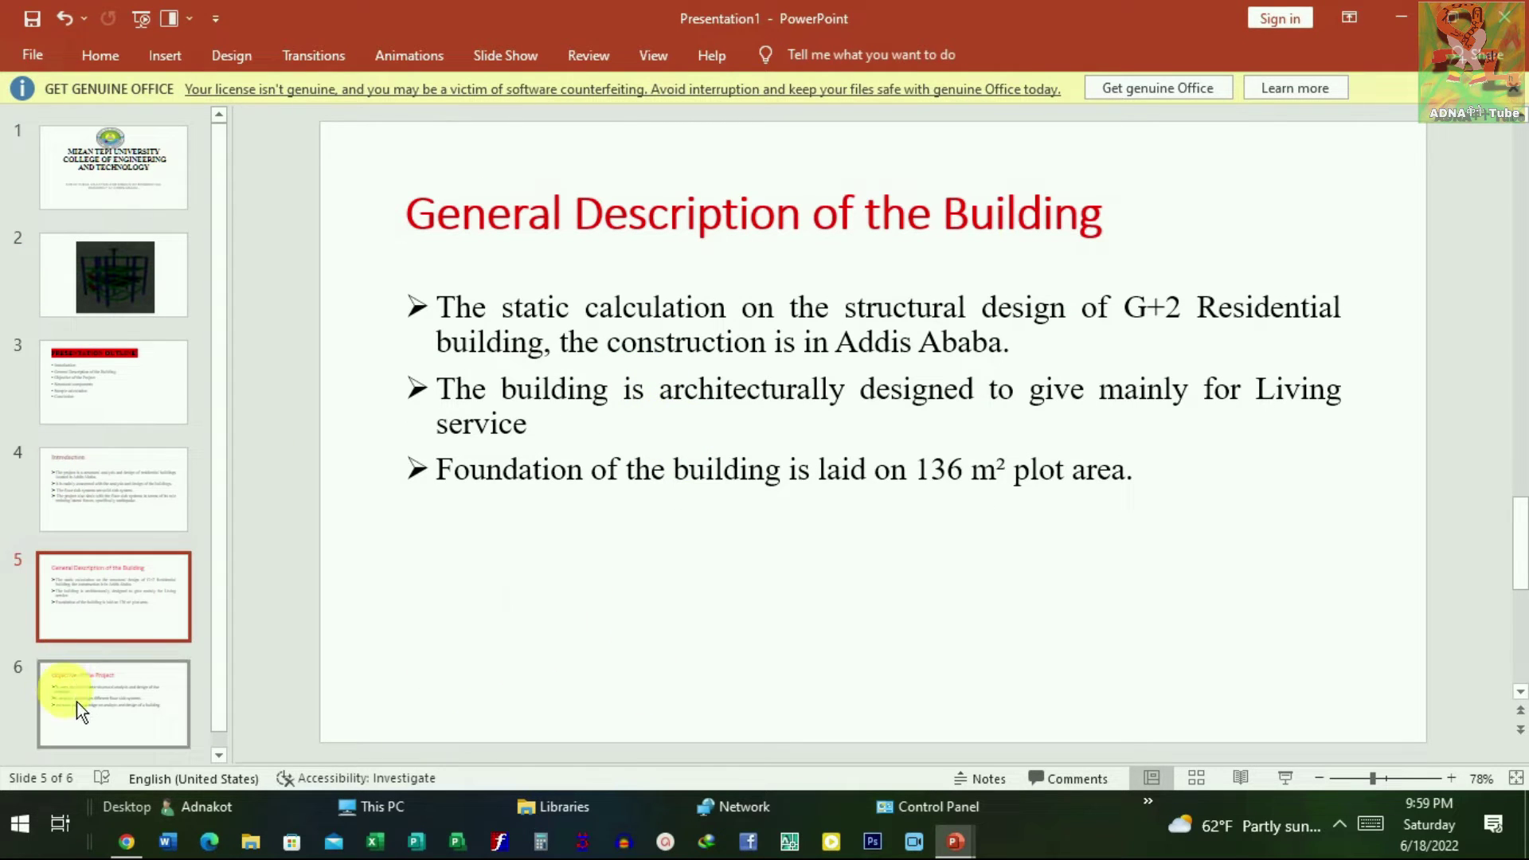
scroll(89, 709, "down", 1)
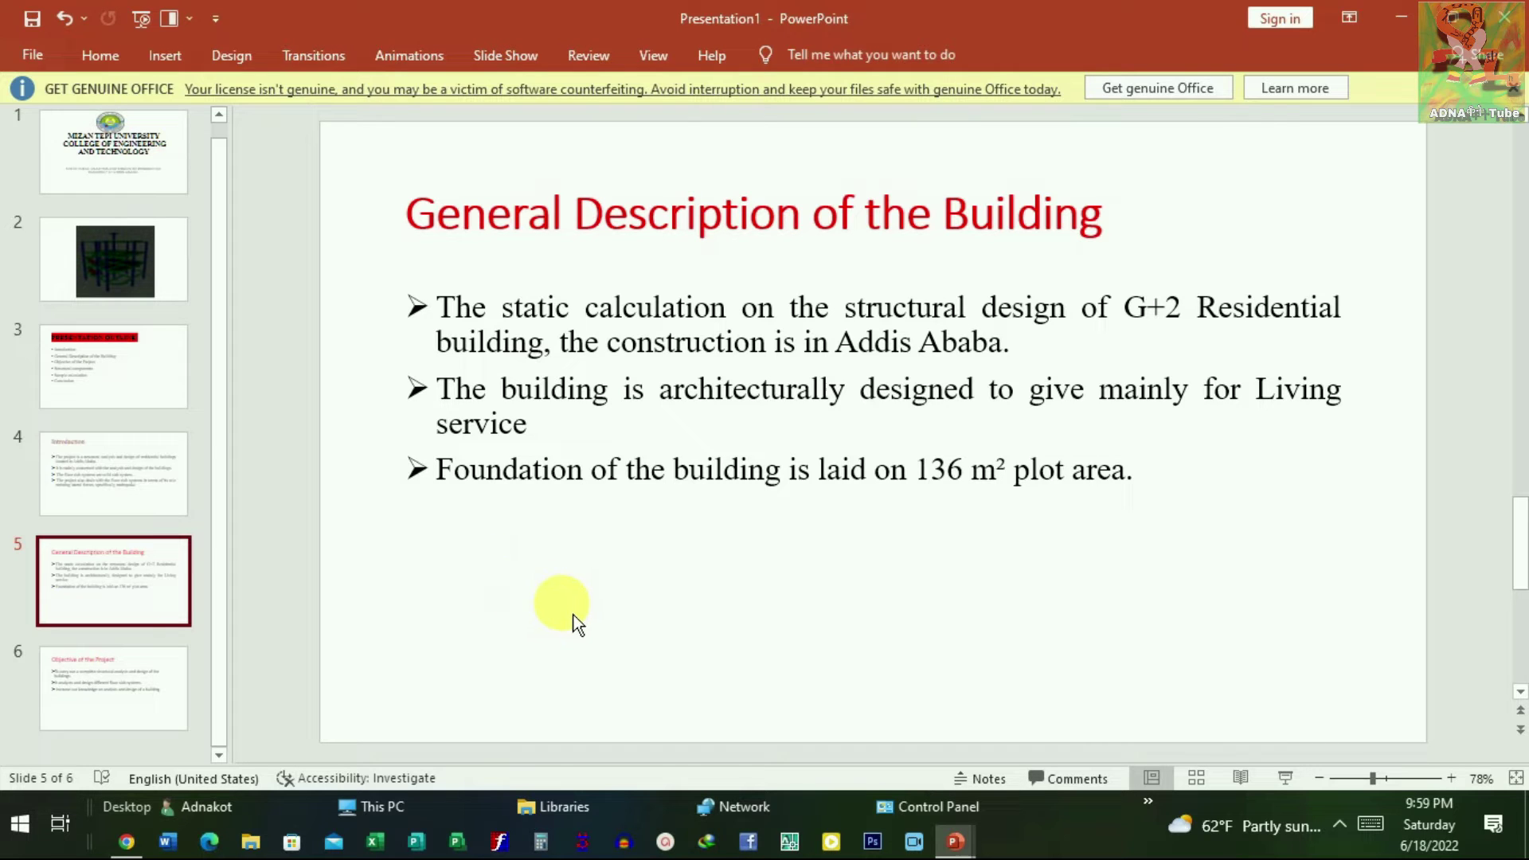
scroll(668, 615, "down", 1)
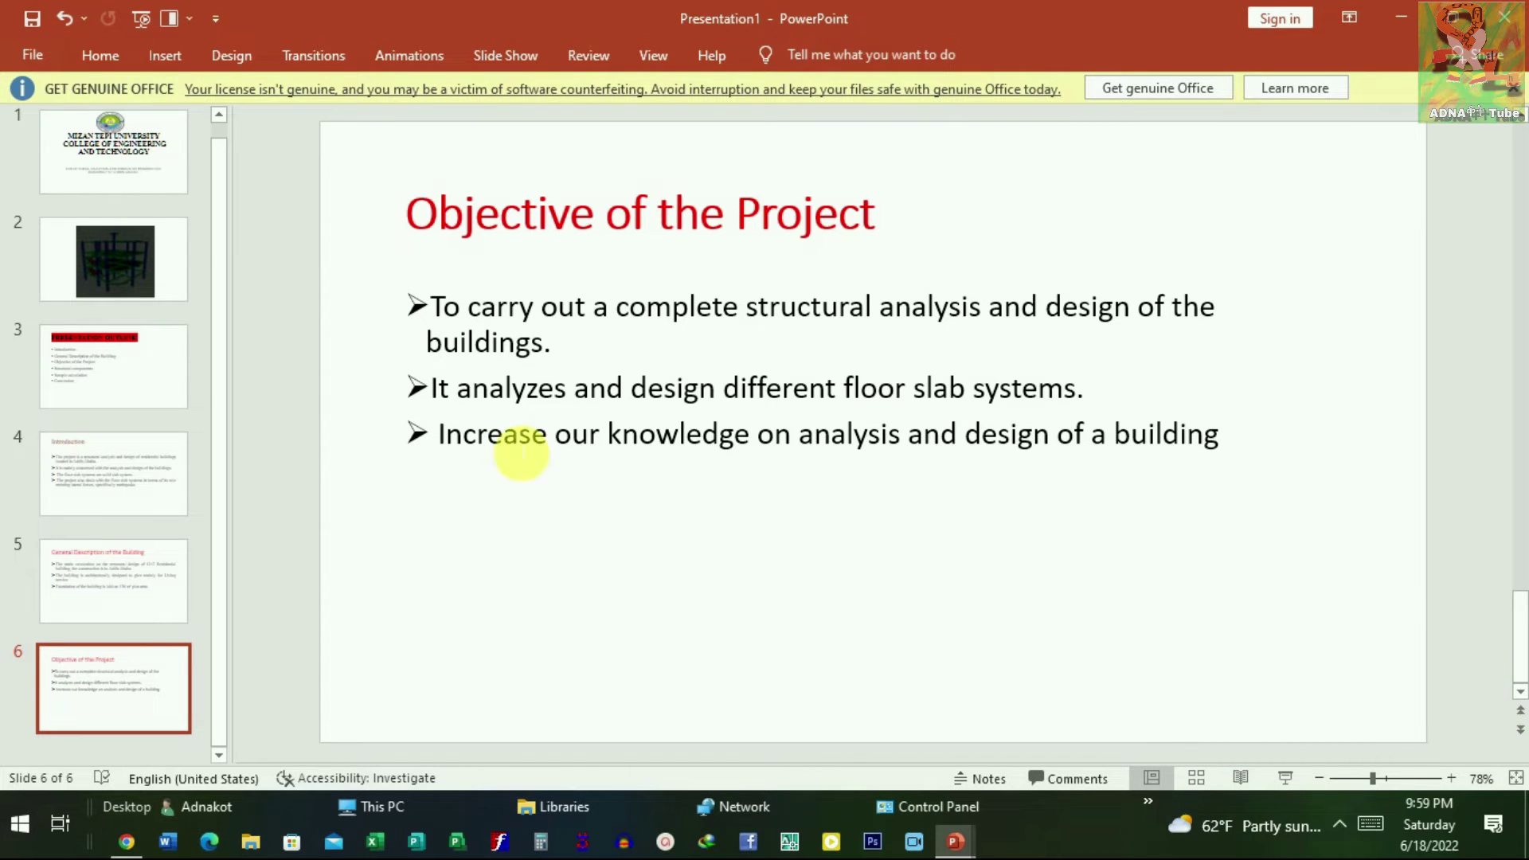
left_click(771, 773)
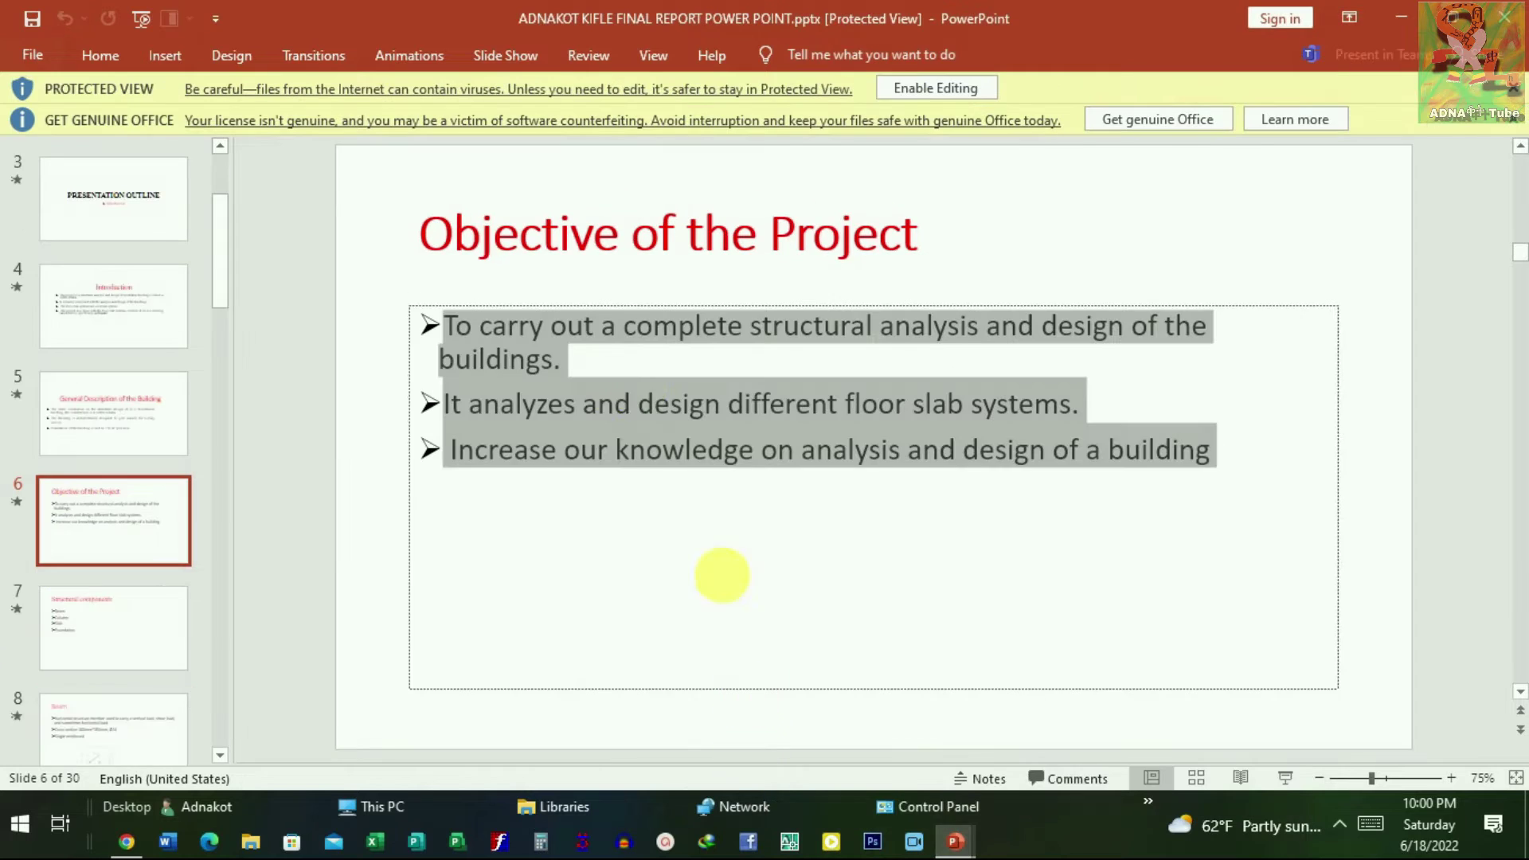
Step: Scroll the report from slide 6 past Structural components to slide 8, Beam
scroll(739, 492, "down", 1)
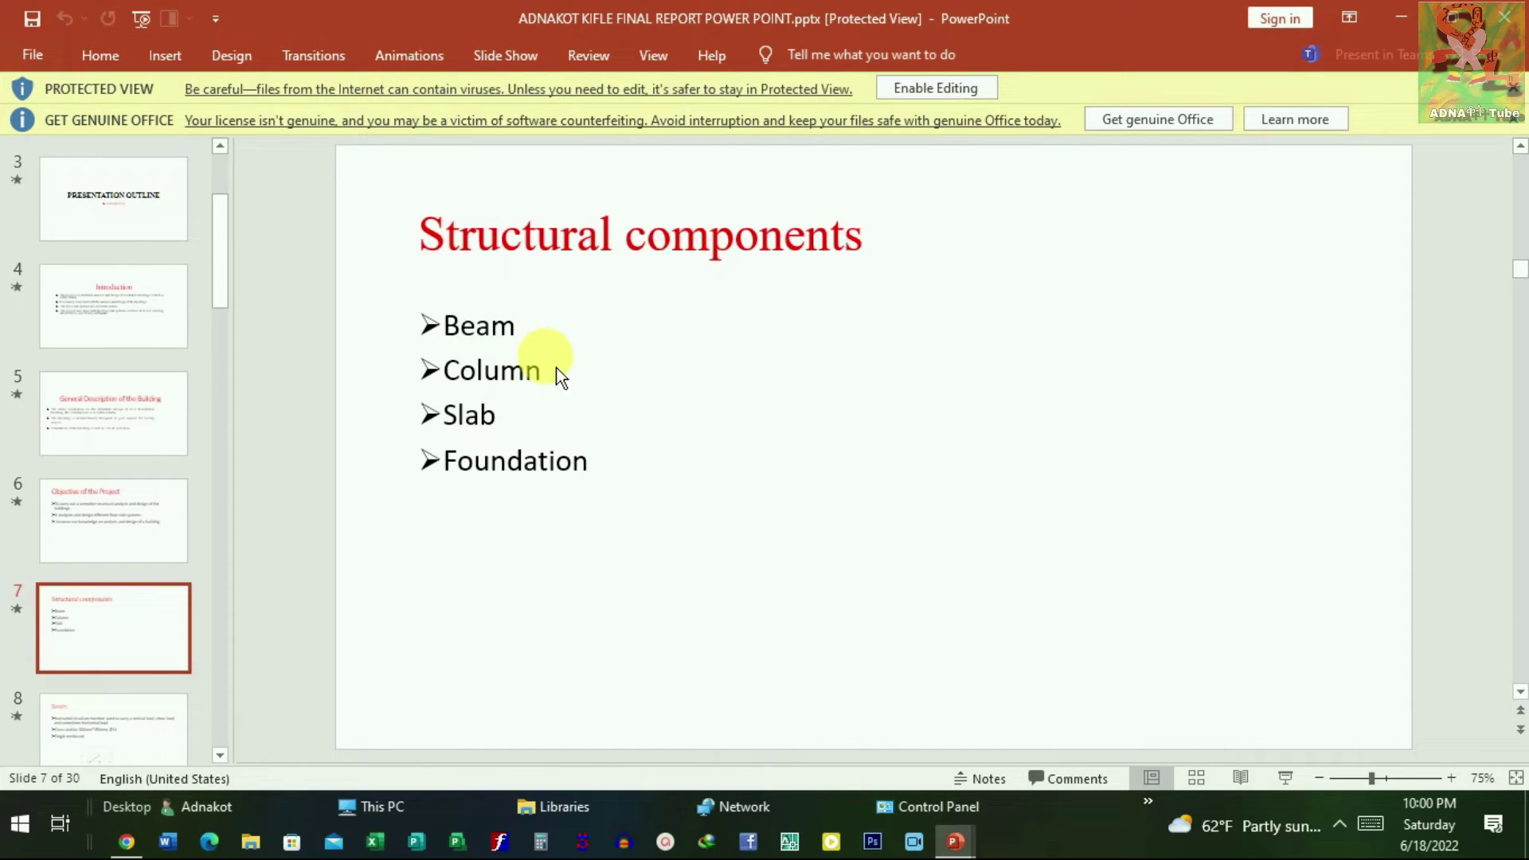
scroll(533, 374, "down", 1)
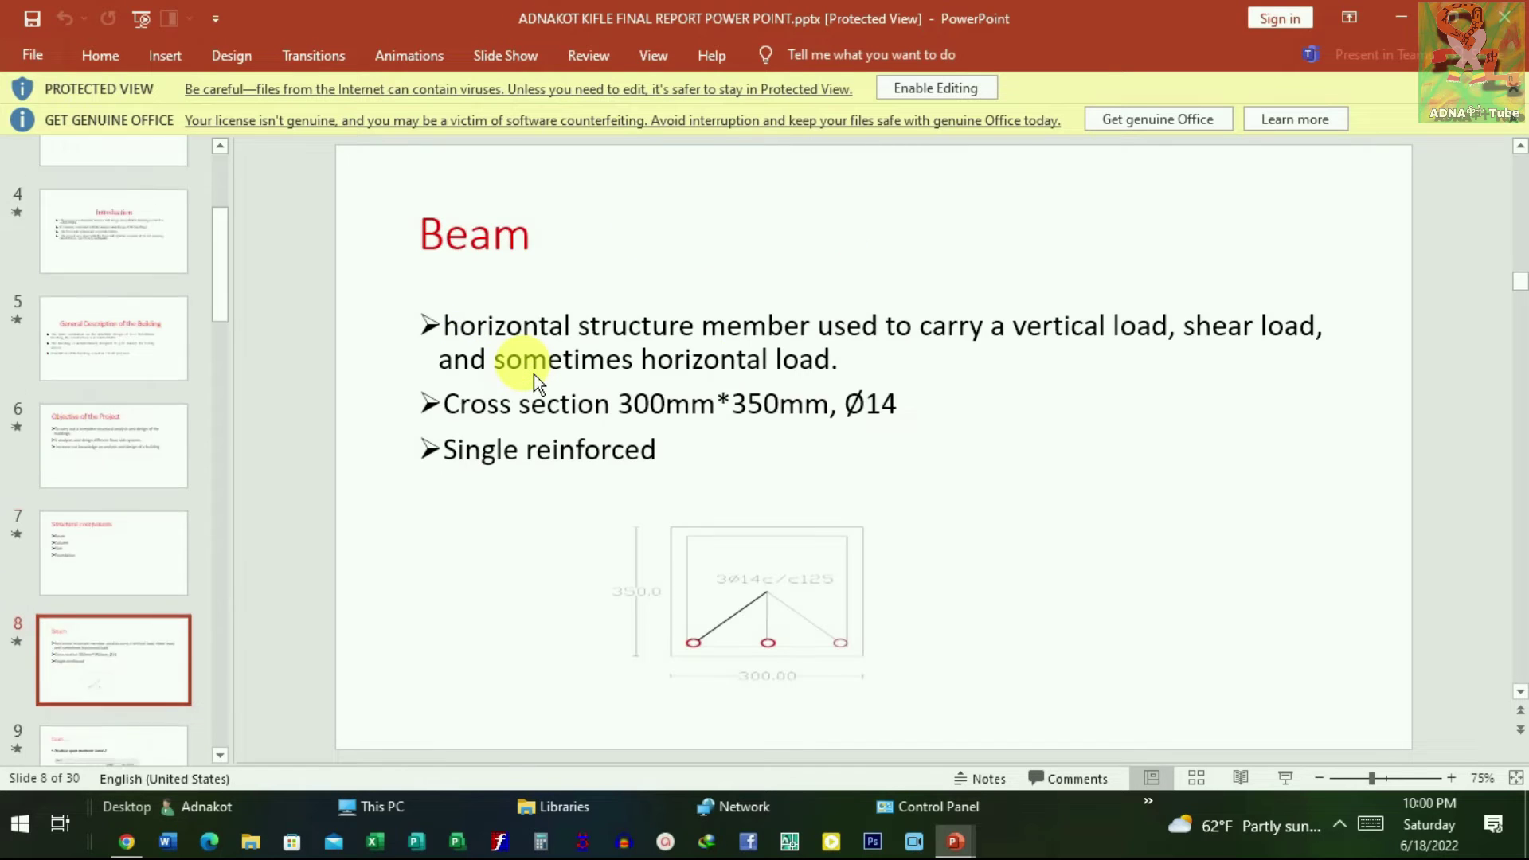
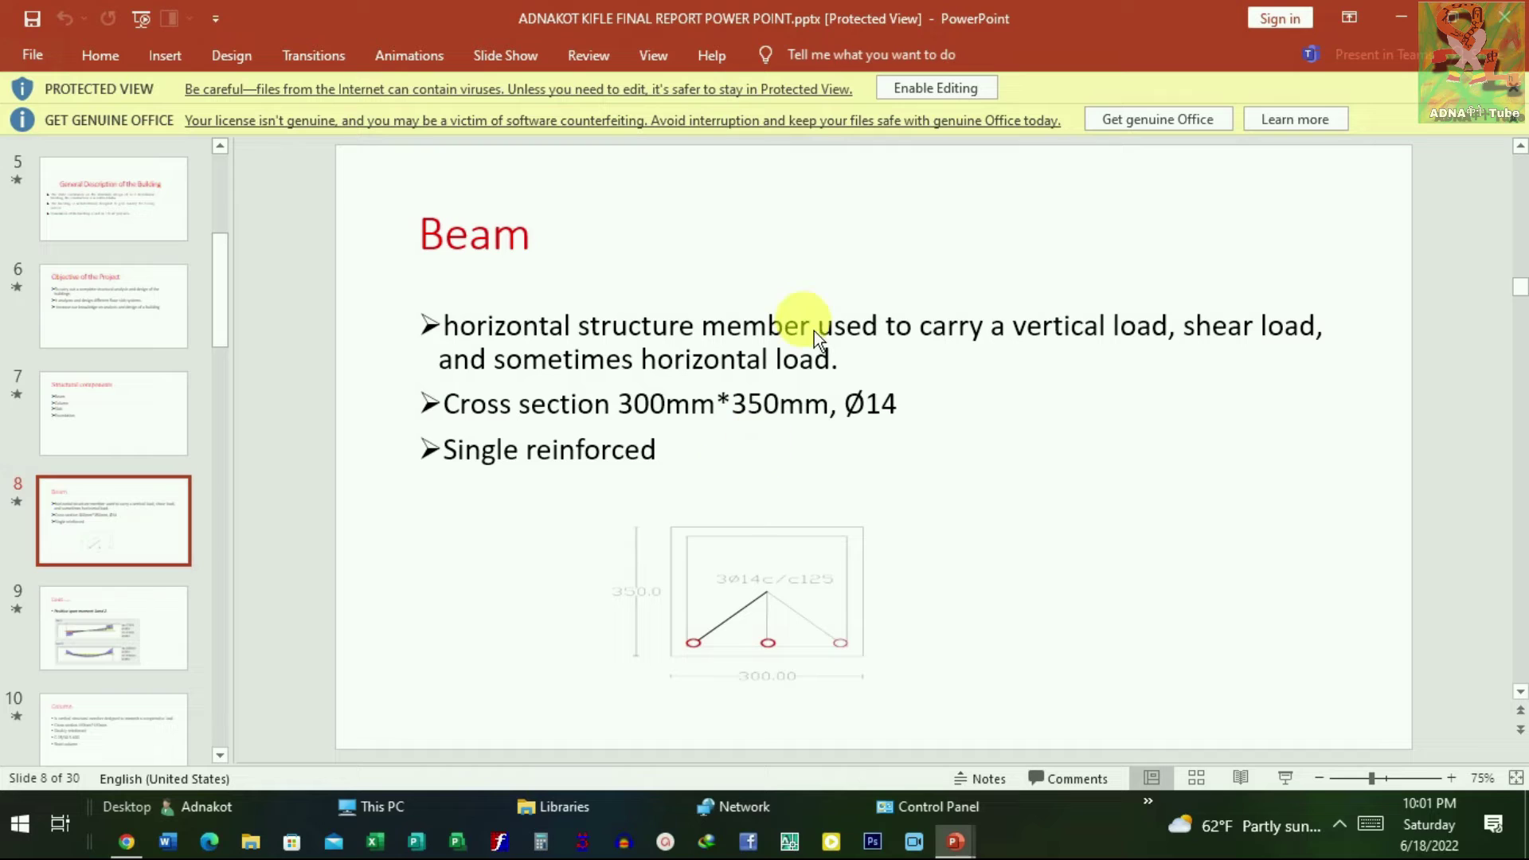
Step: Select the Beam slide's first bullet, then move on to slide 9 with the shear and moment diagrams
left_click(845, 364)
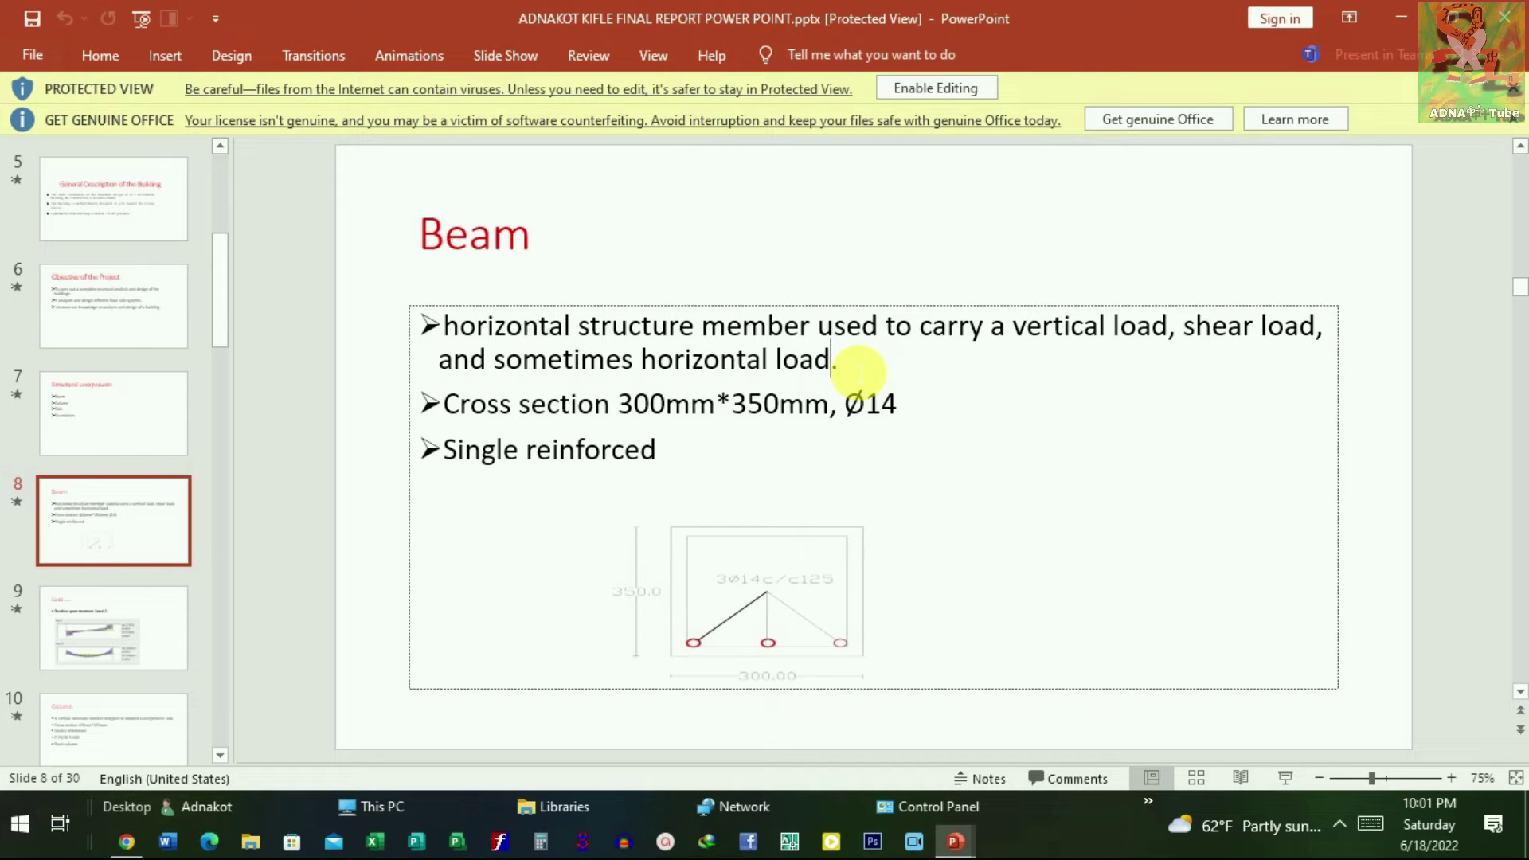
left_click_drag(861, 372, 489, 341)
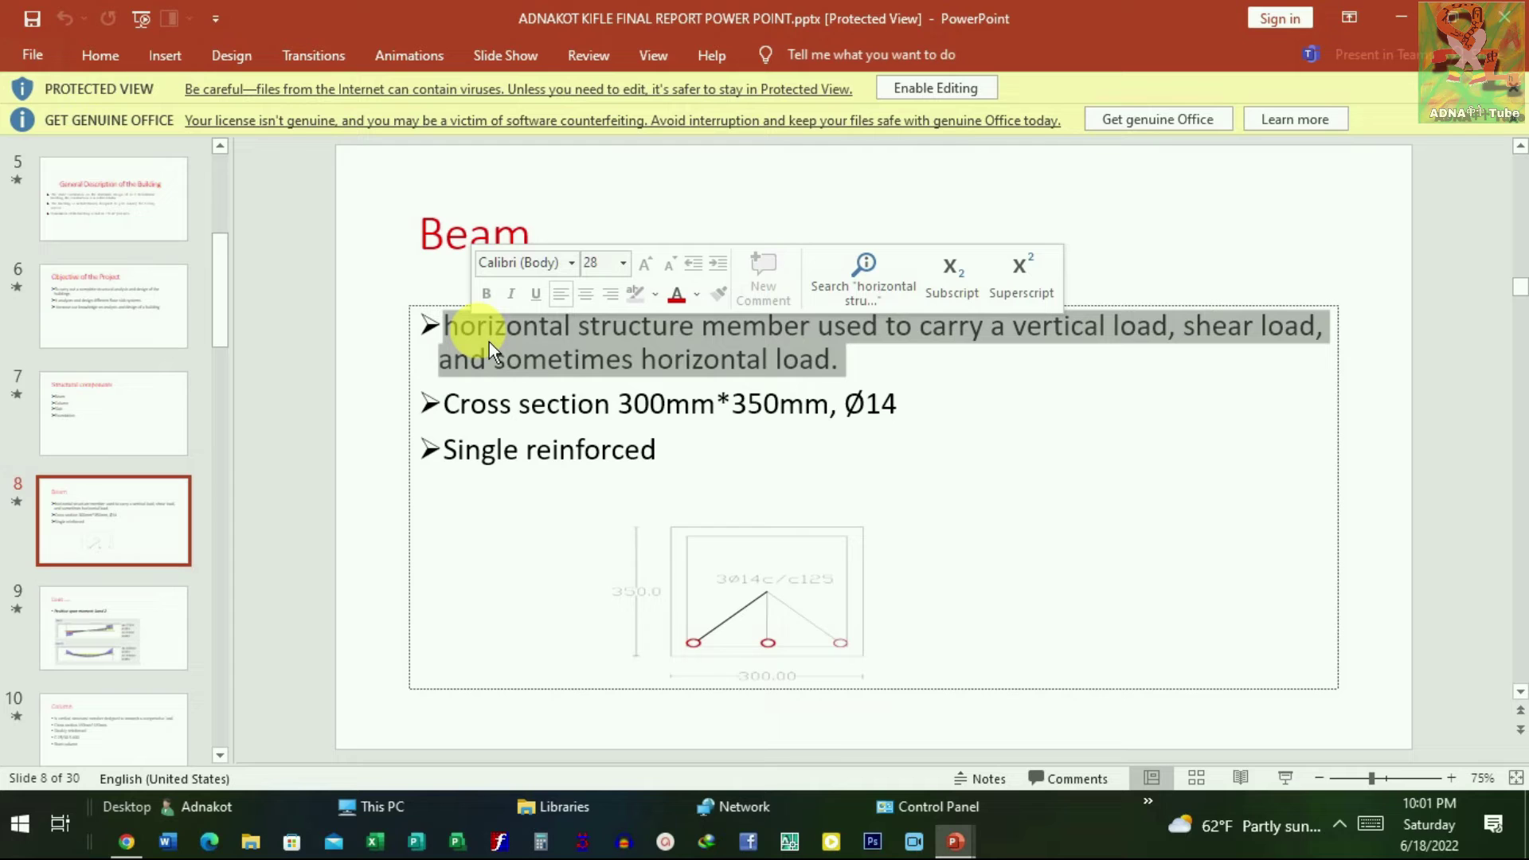
left_click(752, 529)
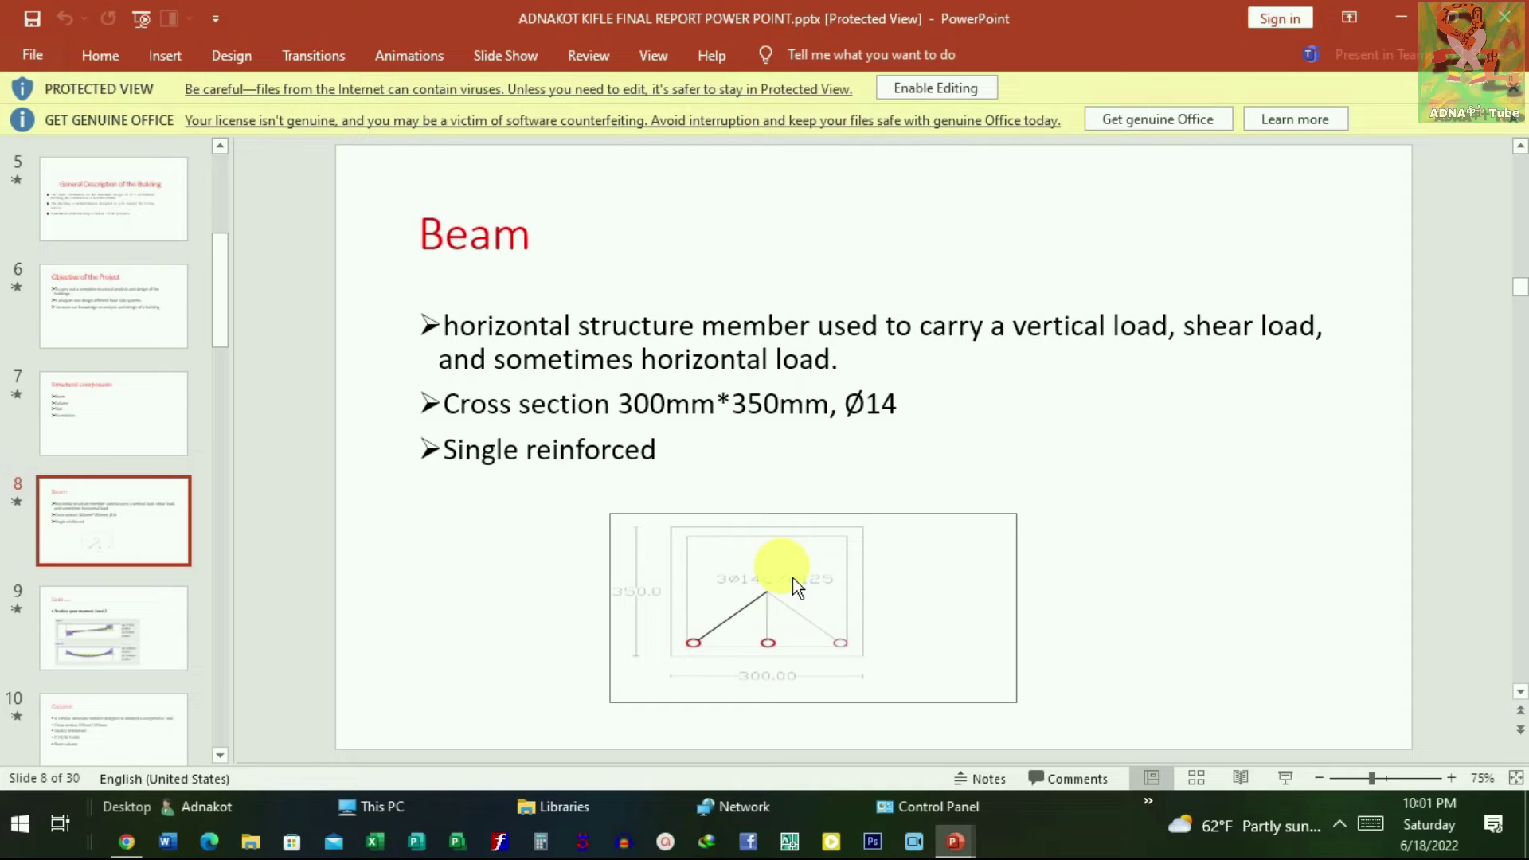
scroll(790, 575, "down", 1)
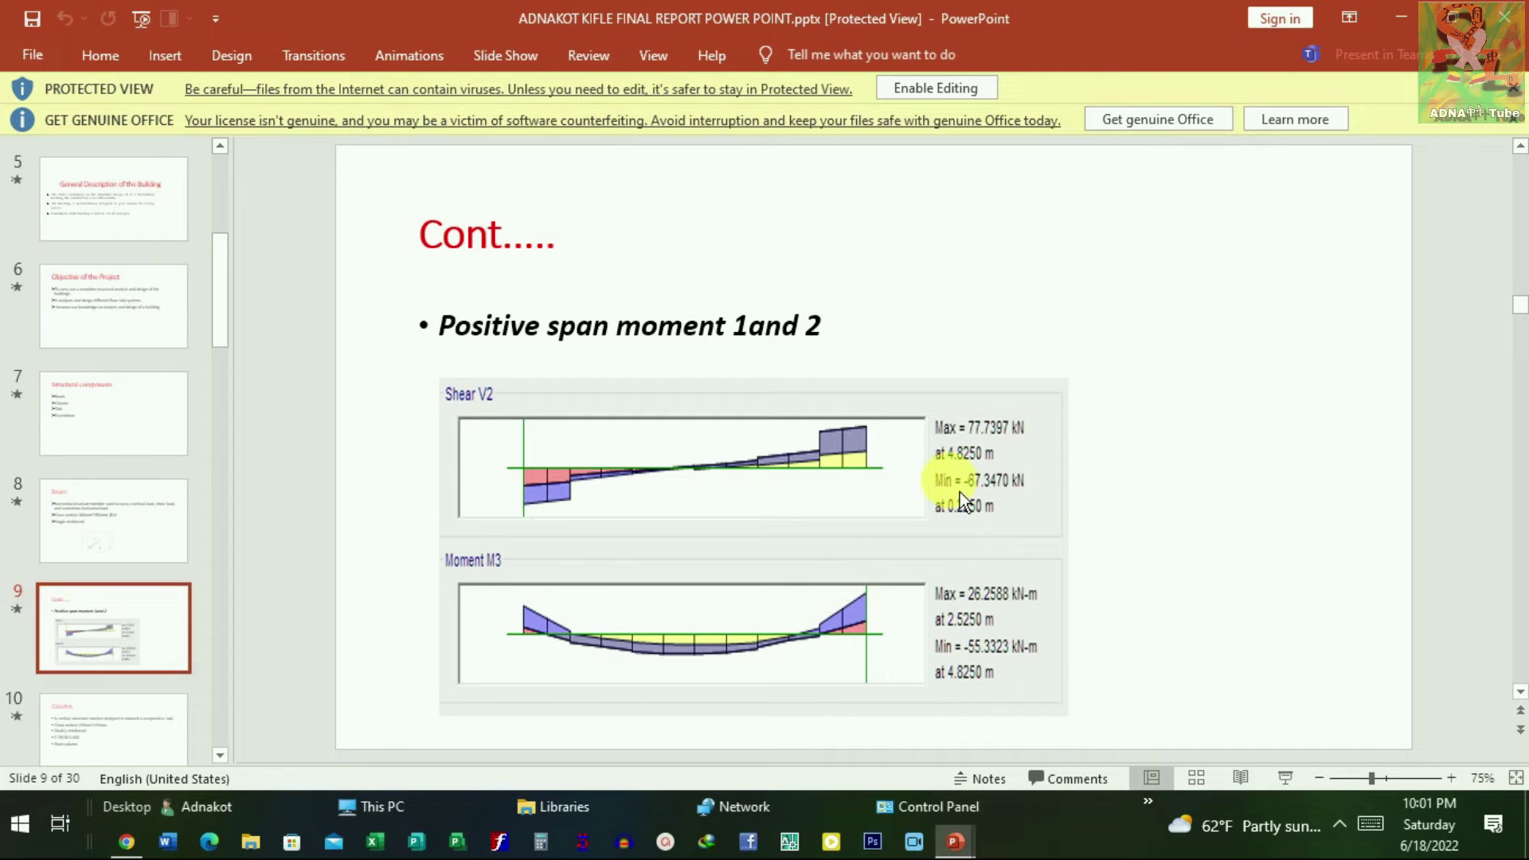
Step: Page through the remaining report slides down to the final 'Thank you' slide
scroll(960, 492, "down", 1)
scroll(811, 496, "down", 1)
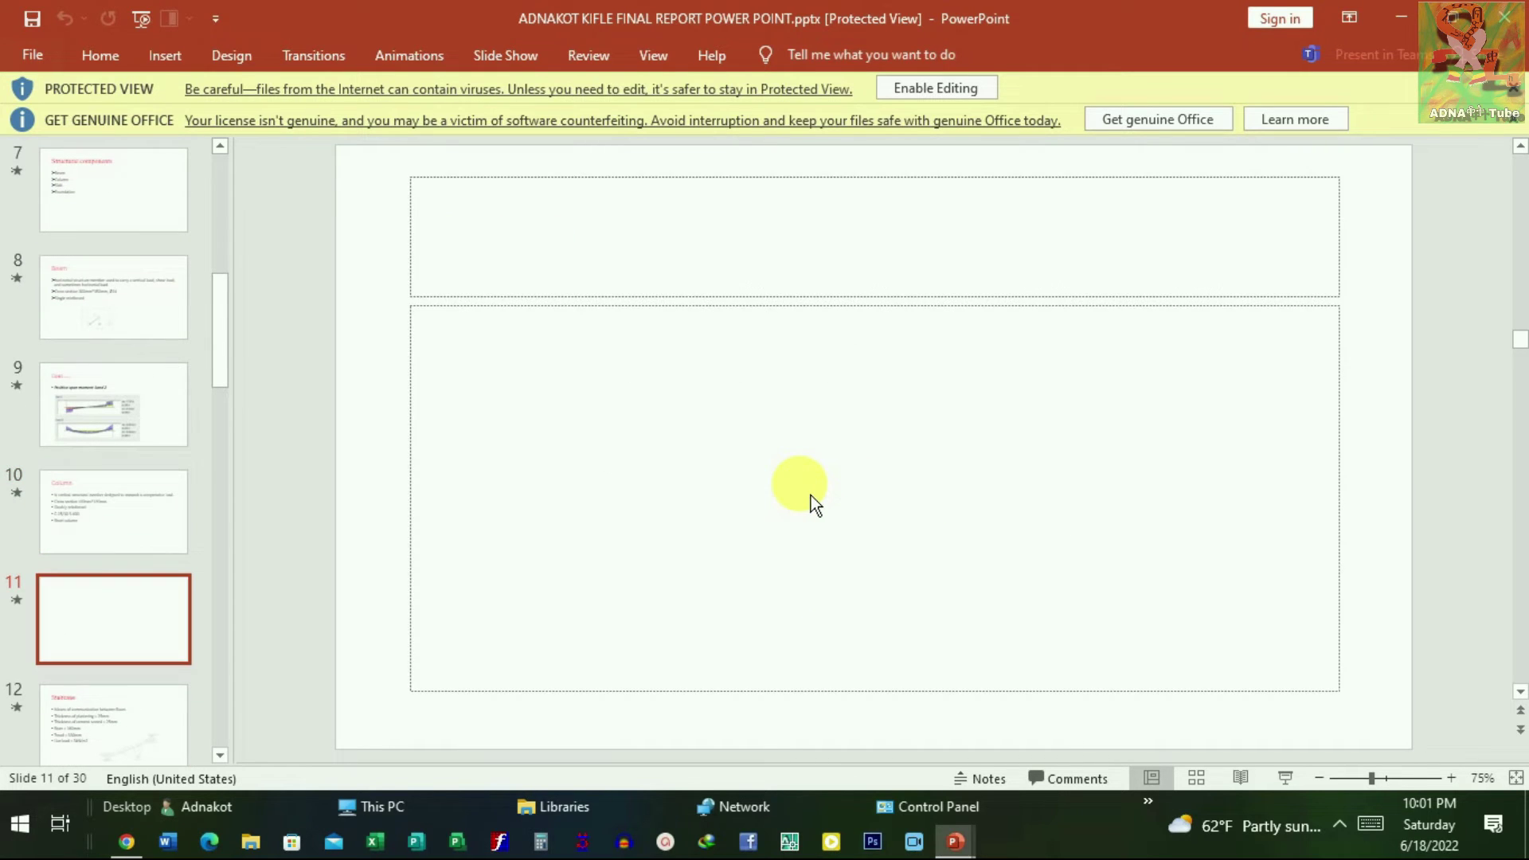
scroll(811, 497, "down", 1)
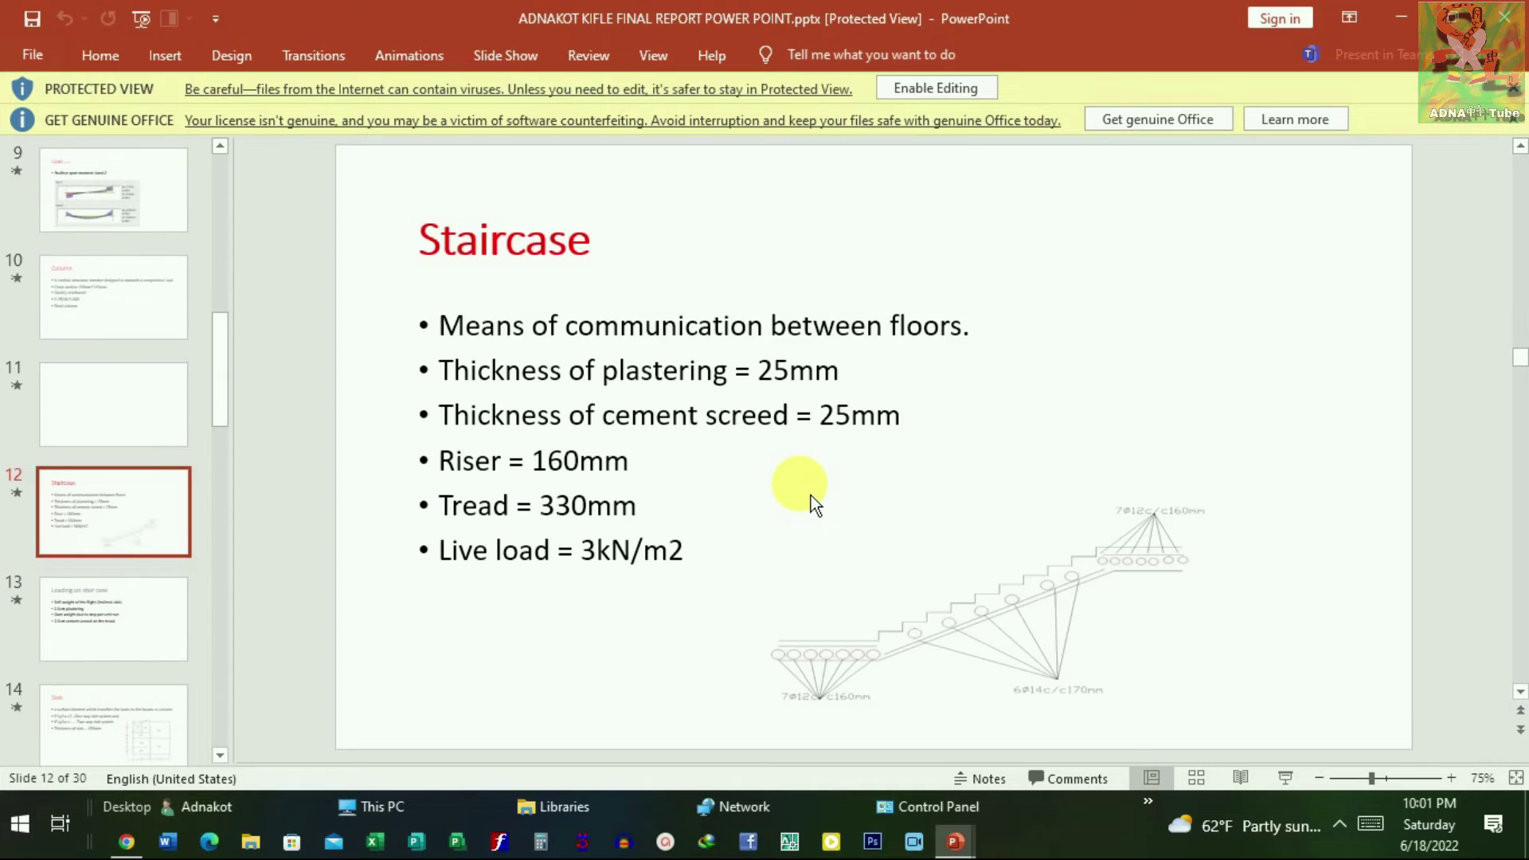
scroll(810, 496, "down", 1)
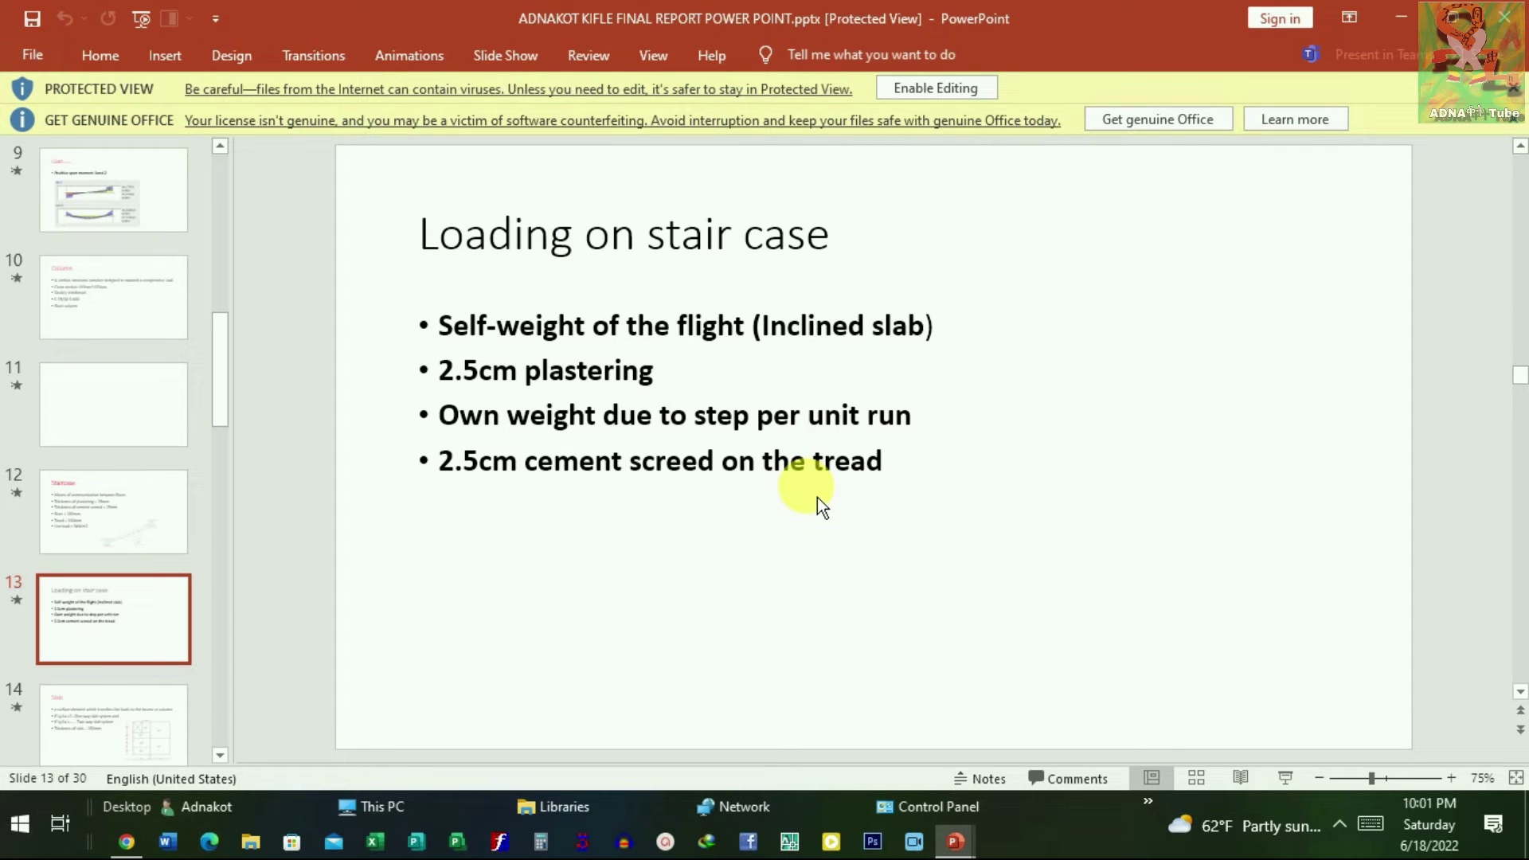
scroll(817, 497, "down", 1)
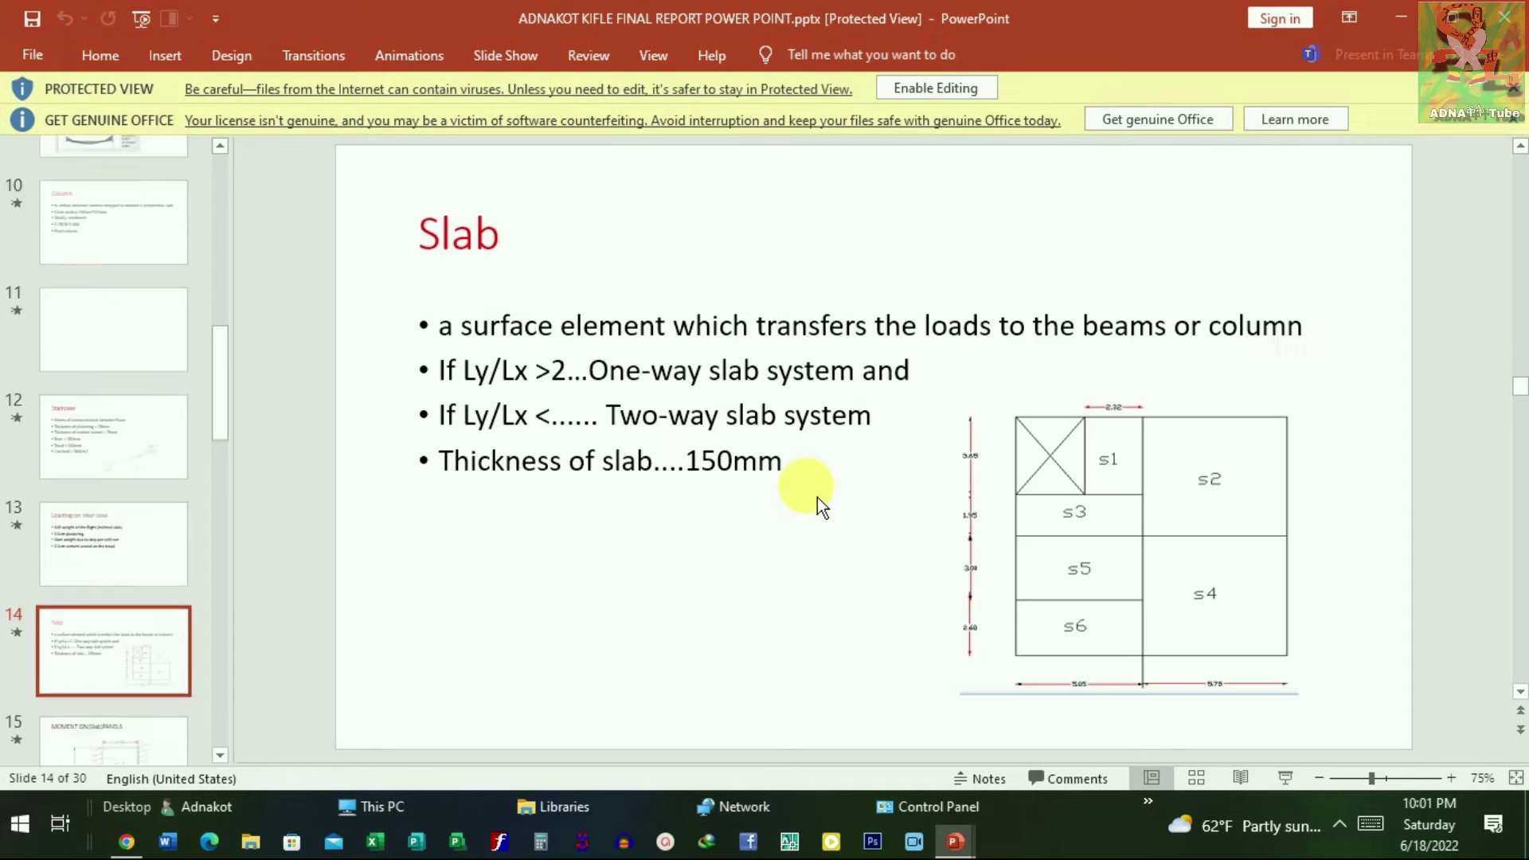
scroll(818, 499, "down", 1)
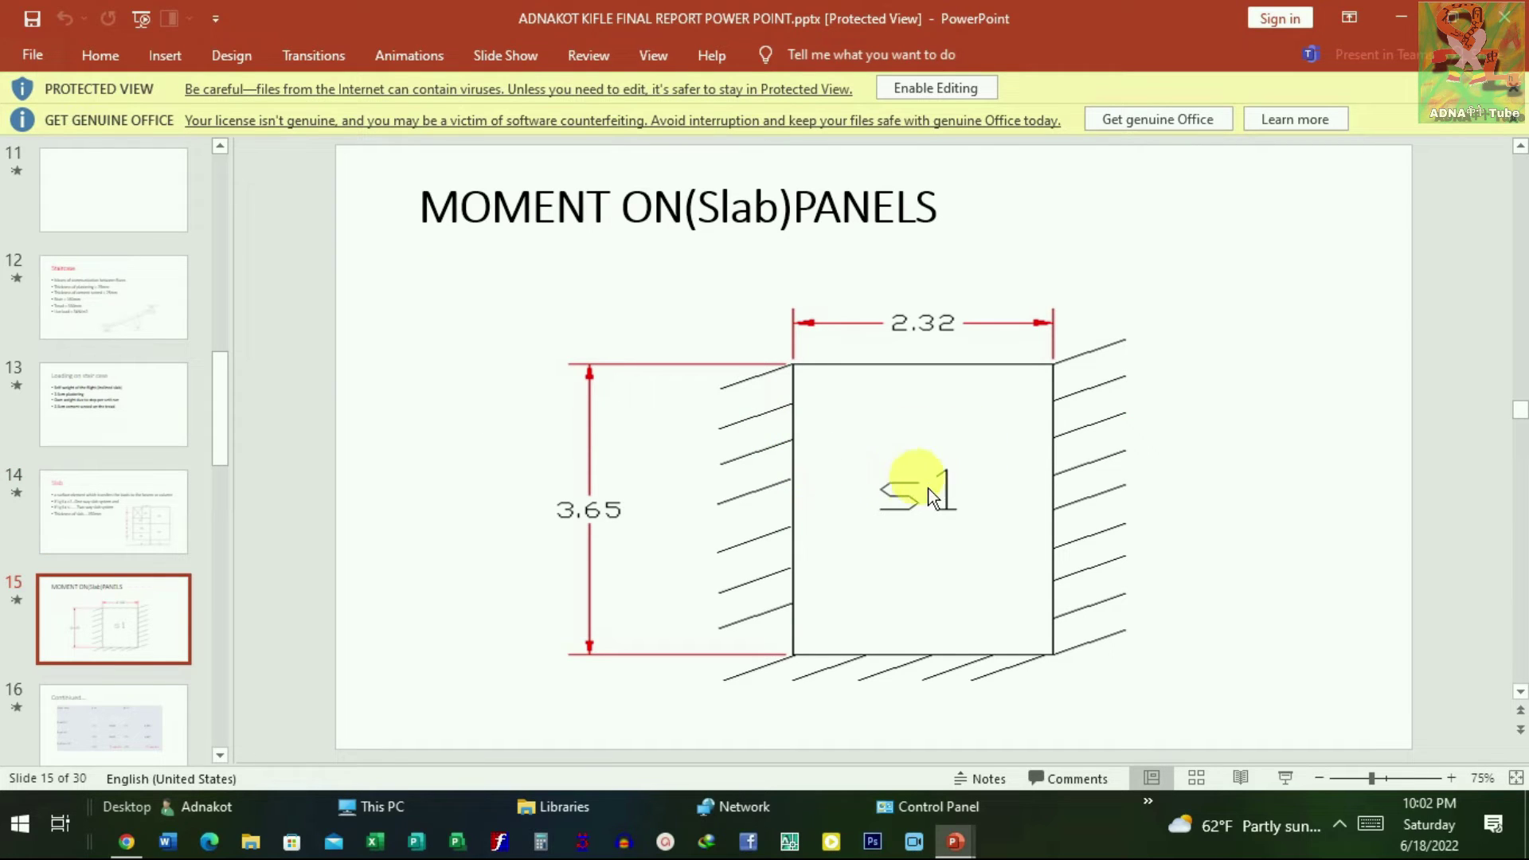
scroll(967, 514, "down", 1)
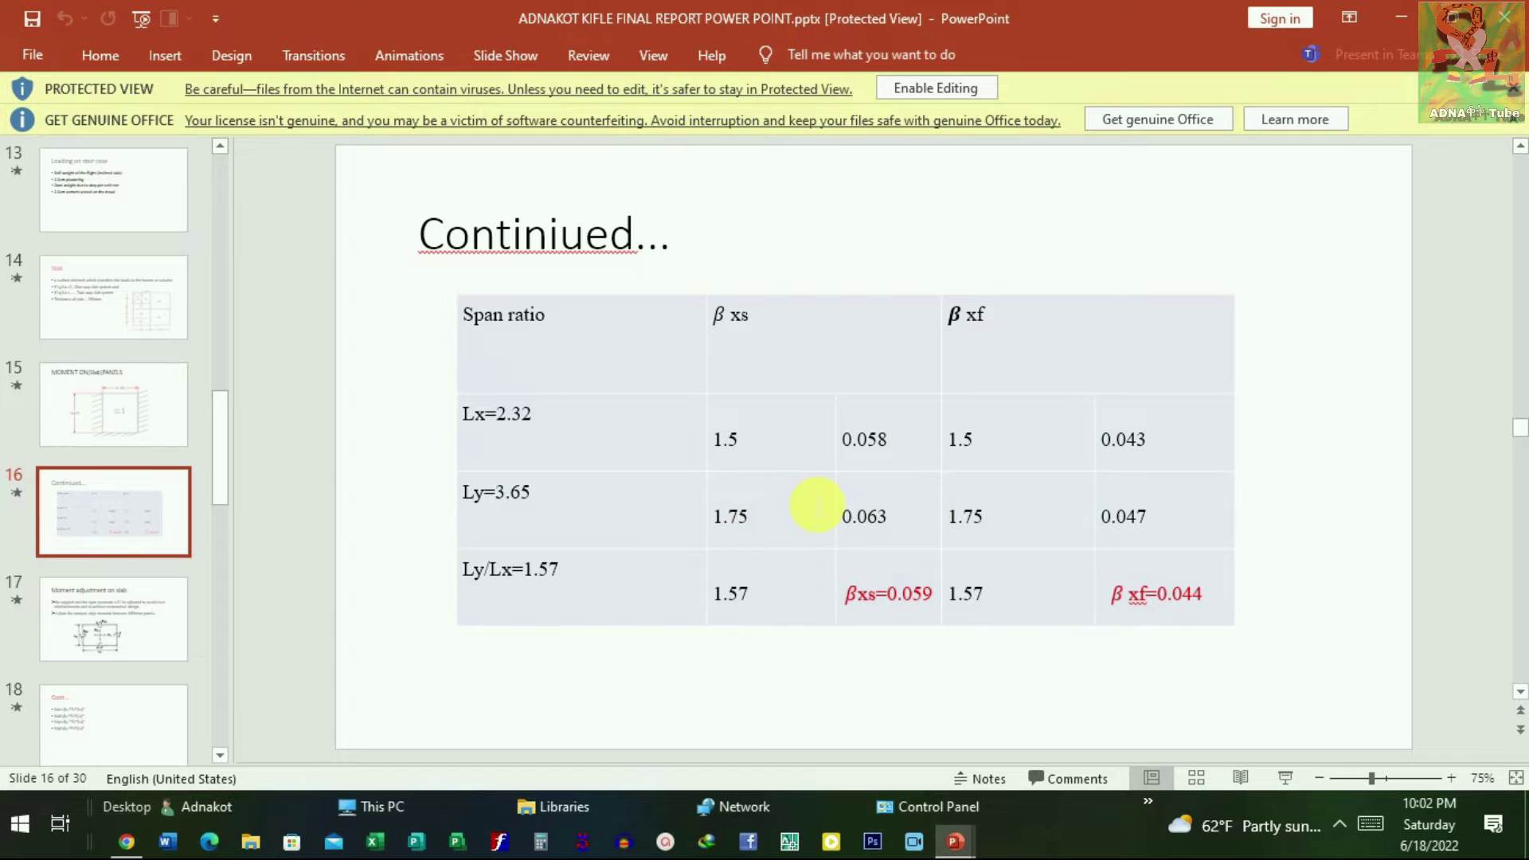
scroll(818, 511, "down", 1)
scroll(824, 511, "down", 1)
scroll(823, 510, "down", 1)
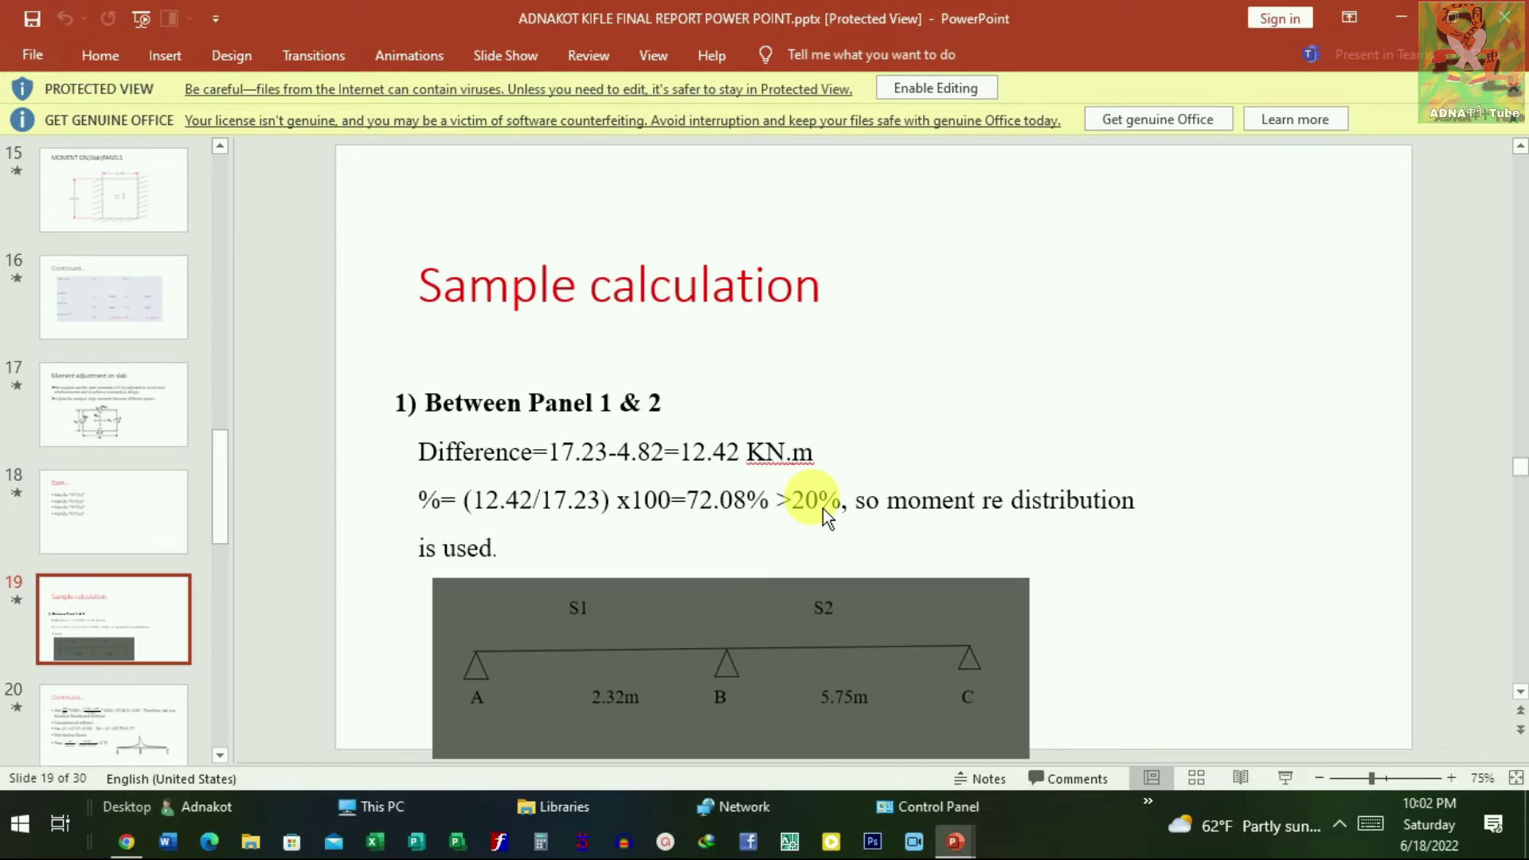
scroll(823, 511, "down", 1)
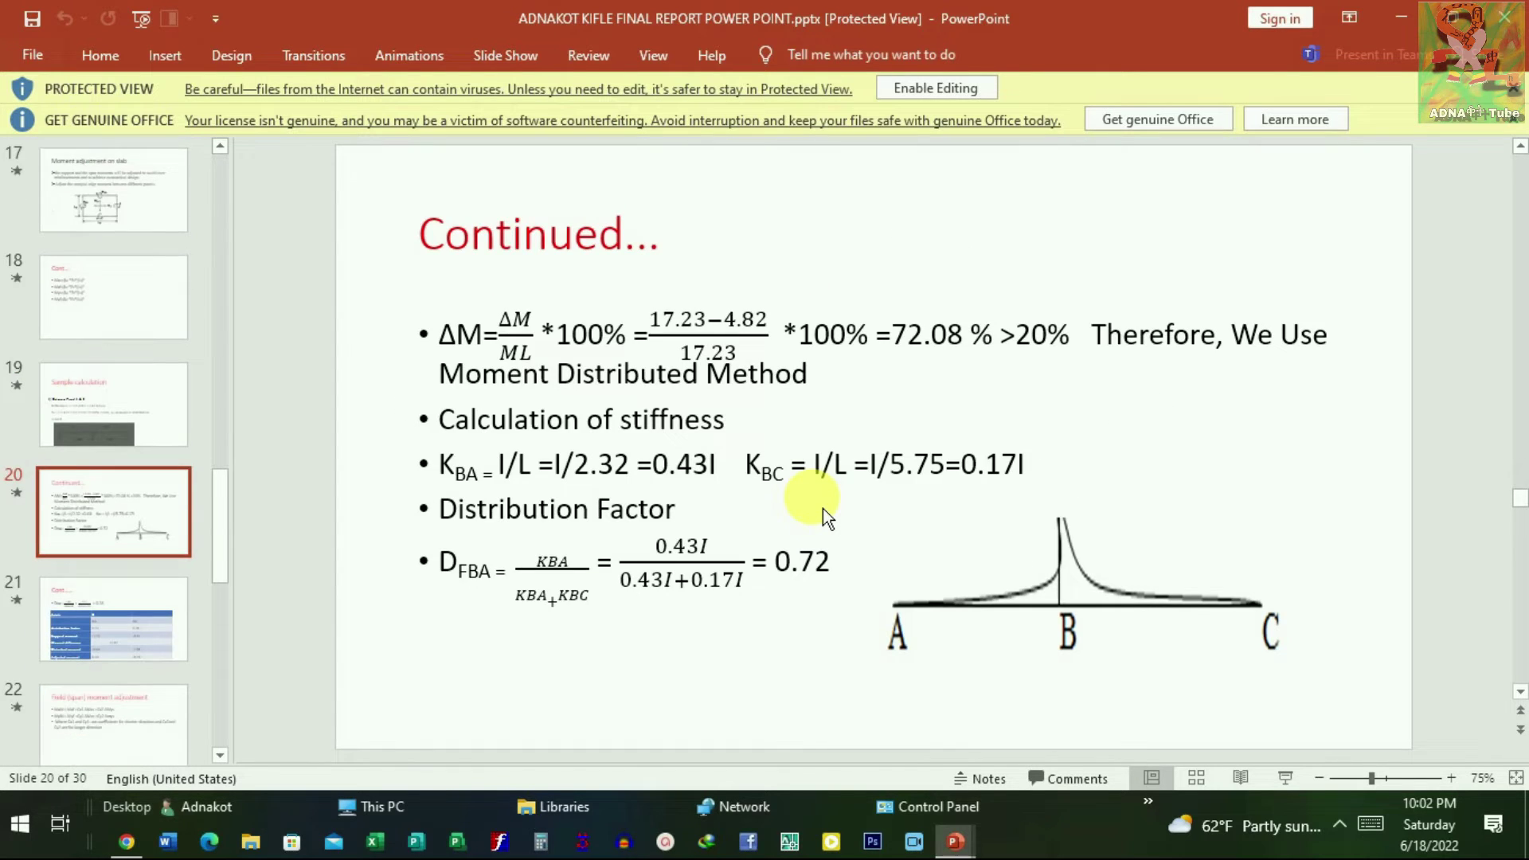
scroll(824, 511, "down", 1)
scroll(822, 507, "down", 1)
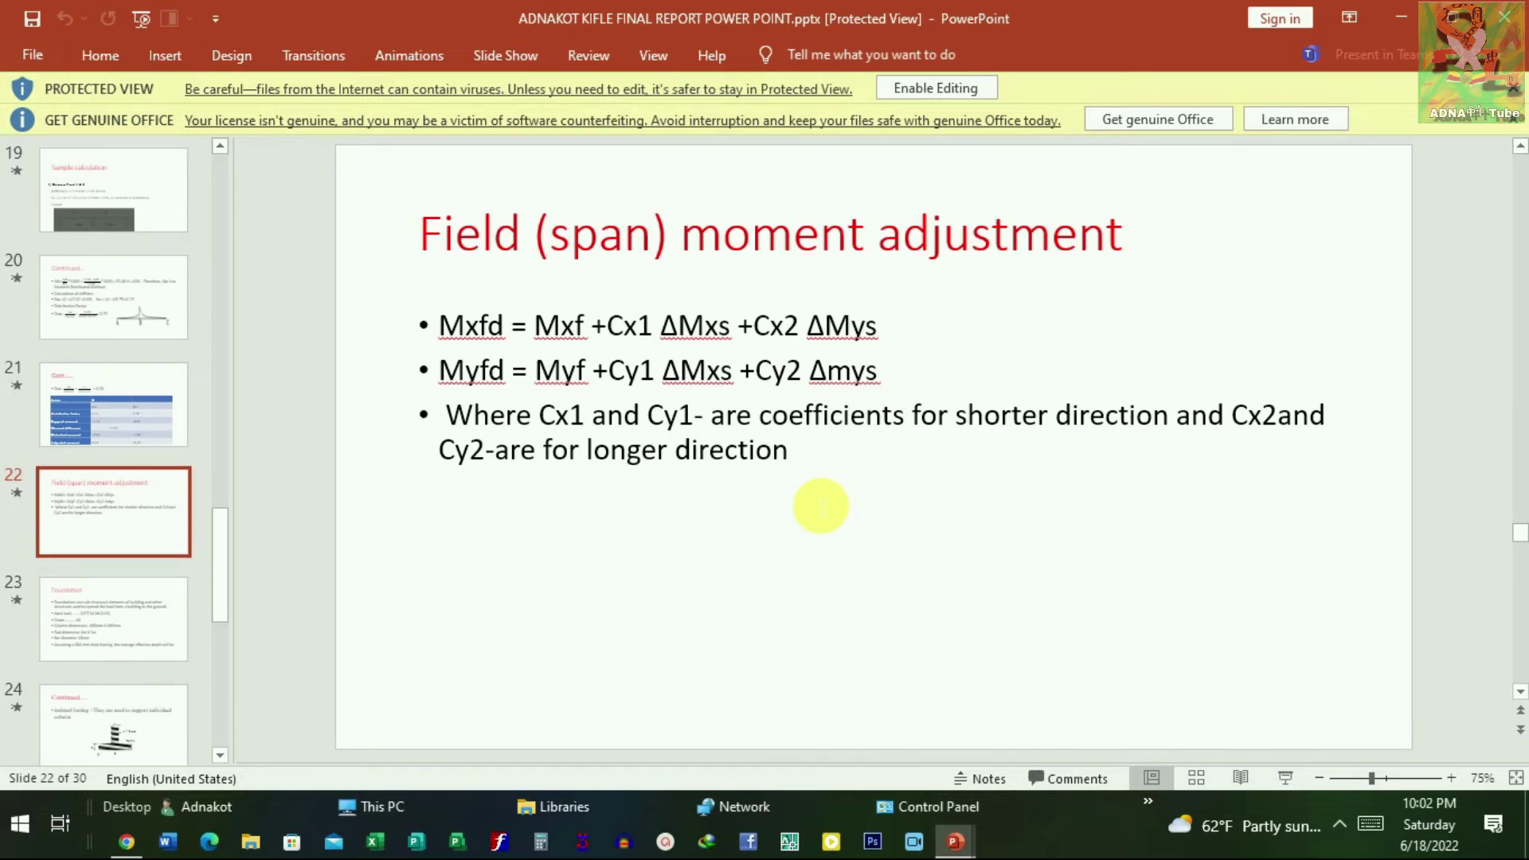
scroll(823, 507, "down", 1)
Step: Scroll back up and settle on slide 26, 'Wind load analysis for roofs'
scroll(824, 508, "up", 1)
scroll(813, 511, "up", 1)
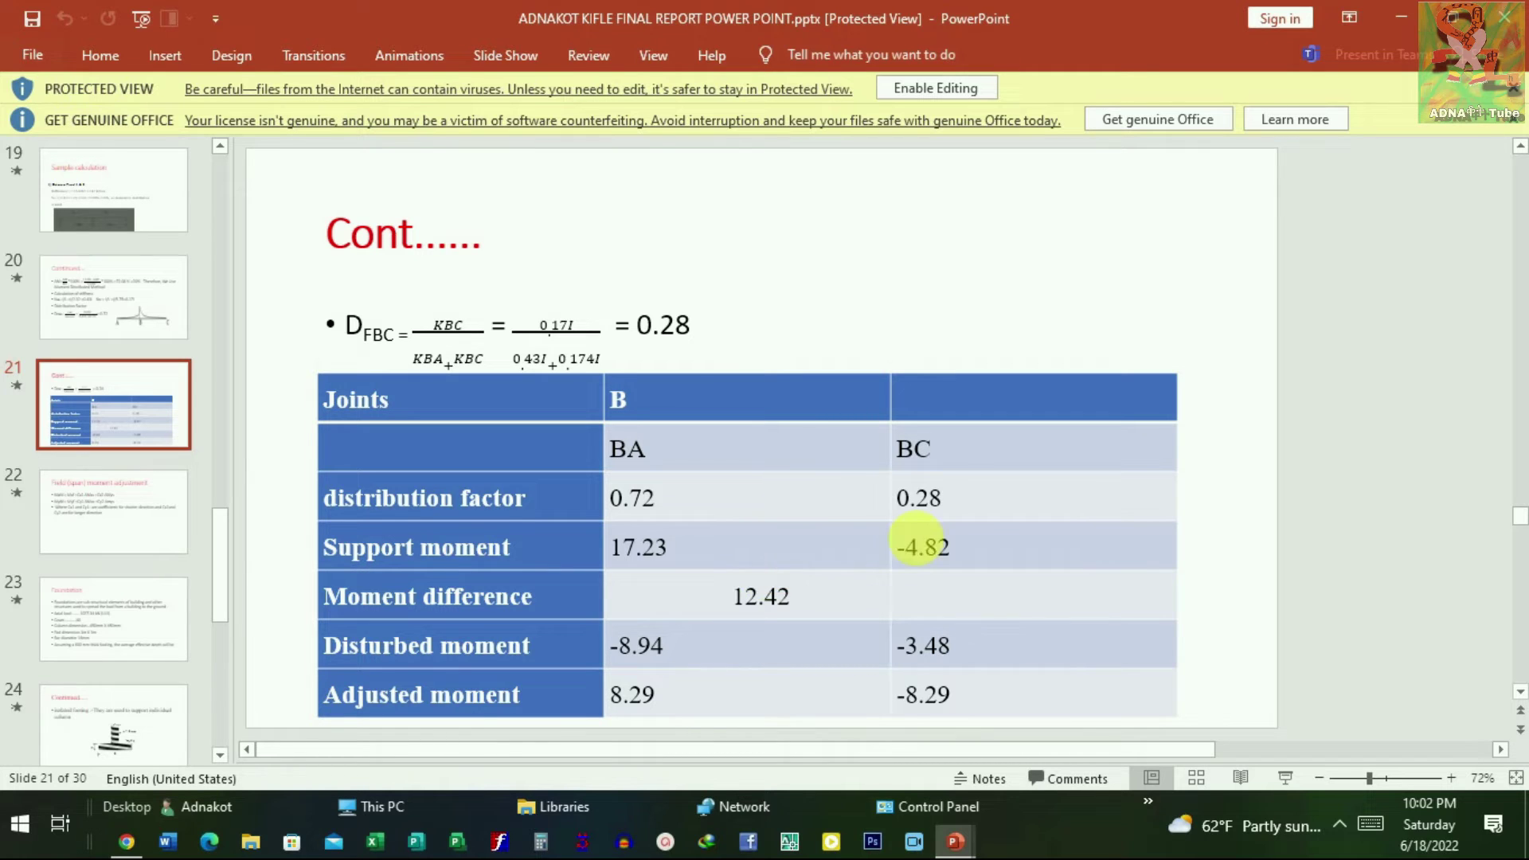
scroll(869, 556, "down", 1)
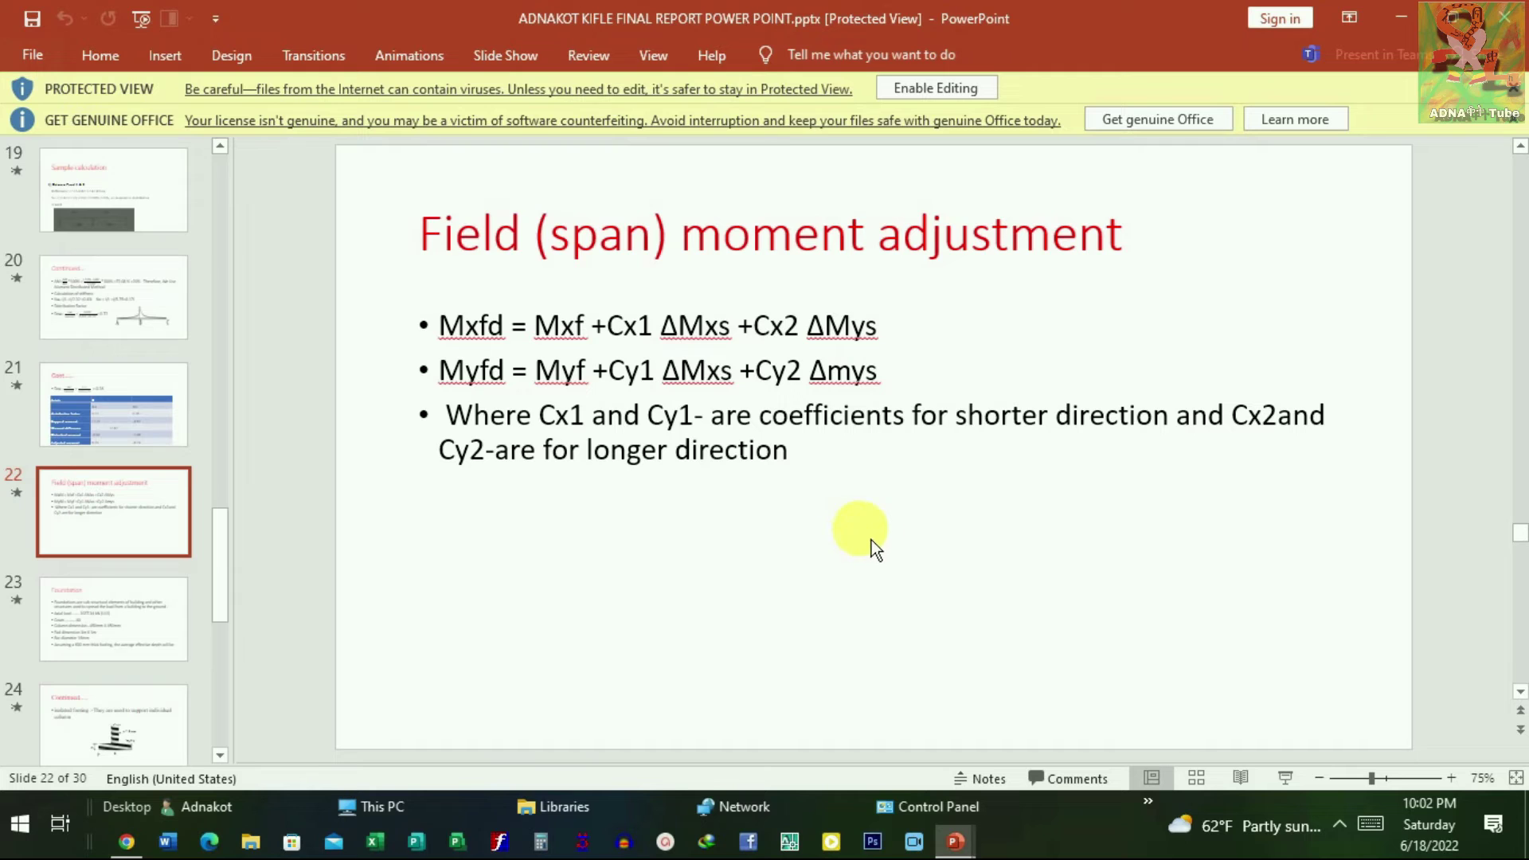
scroll(889, 530, "down", 1)
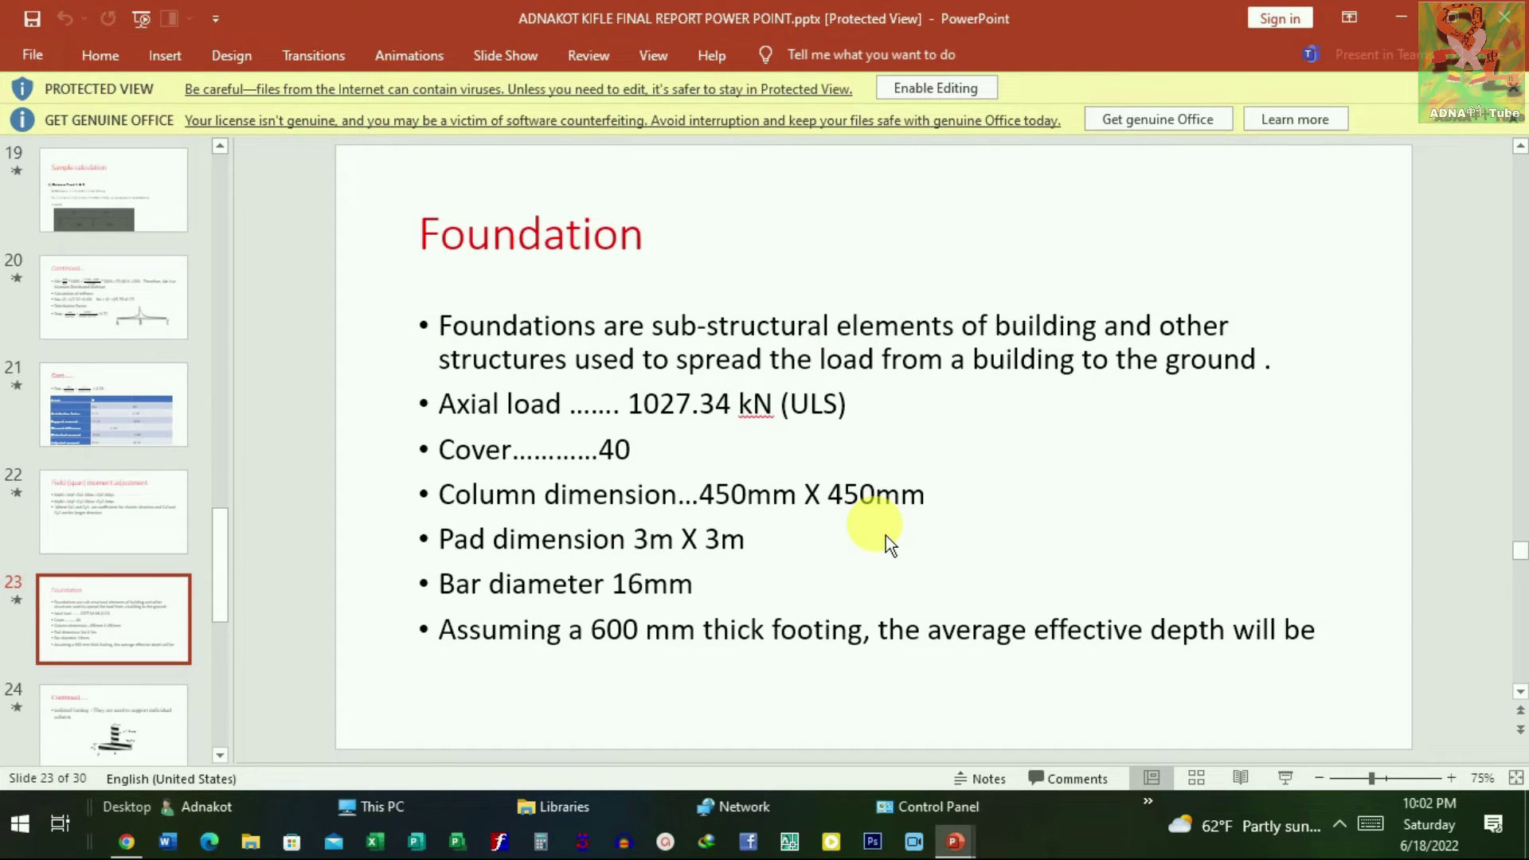
scroll(885, 509, "down", 1)
scroll(883, 561, "down", 1)
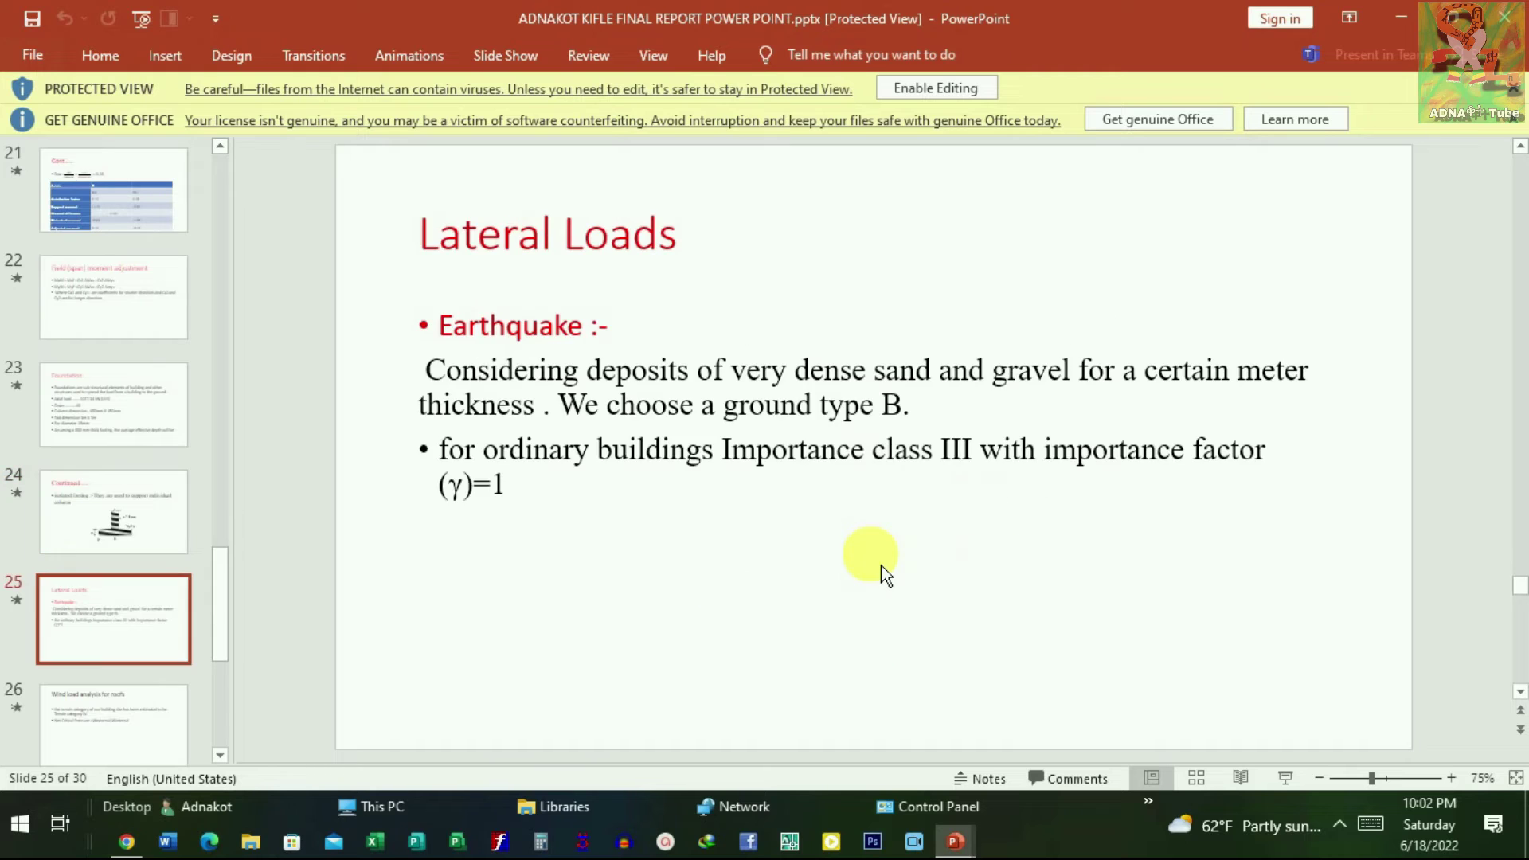
scroll(880, 563, "down", 1)
scroll(881, 563, "down", 1)
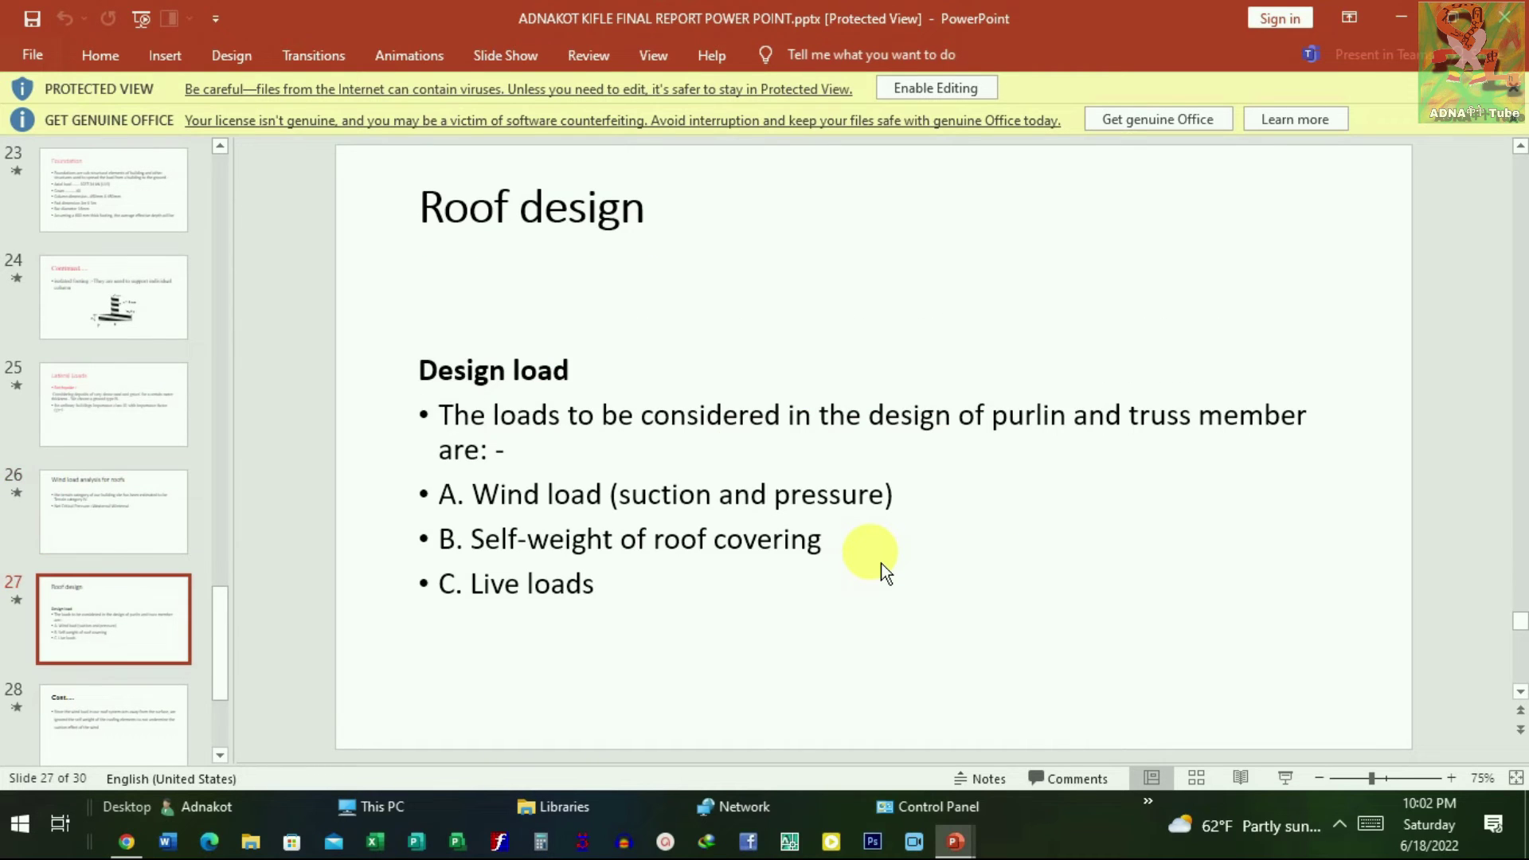
scroll(880, 564, "down", 1)
scroll(881, 563, "down", 1)
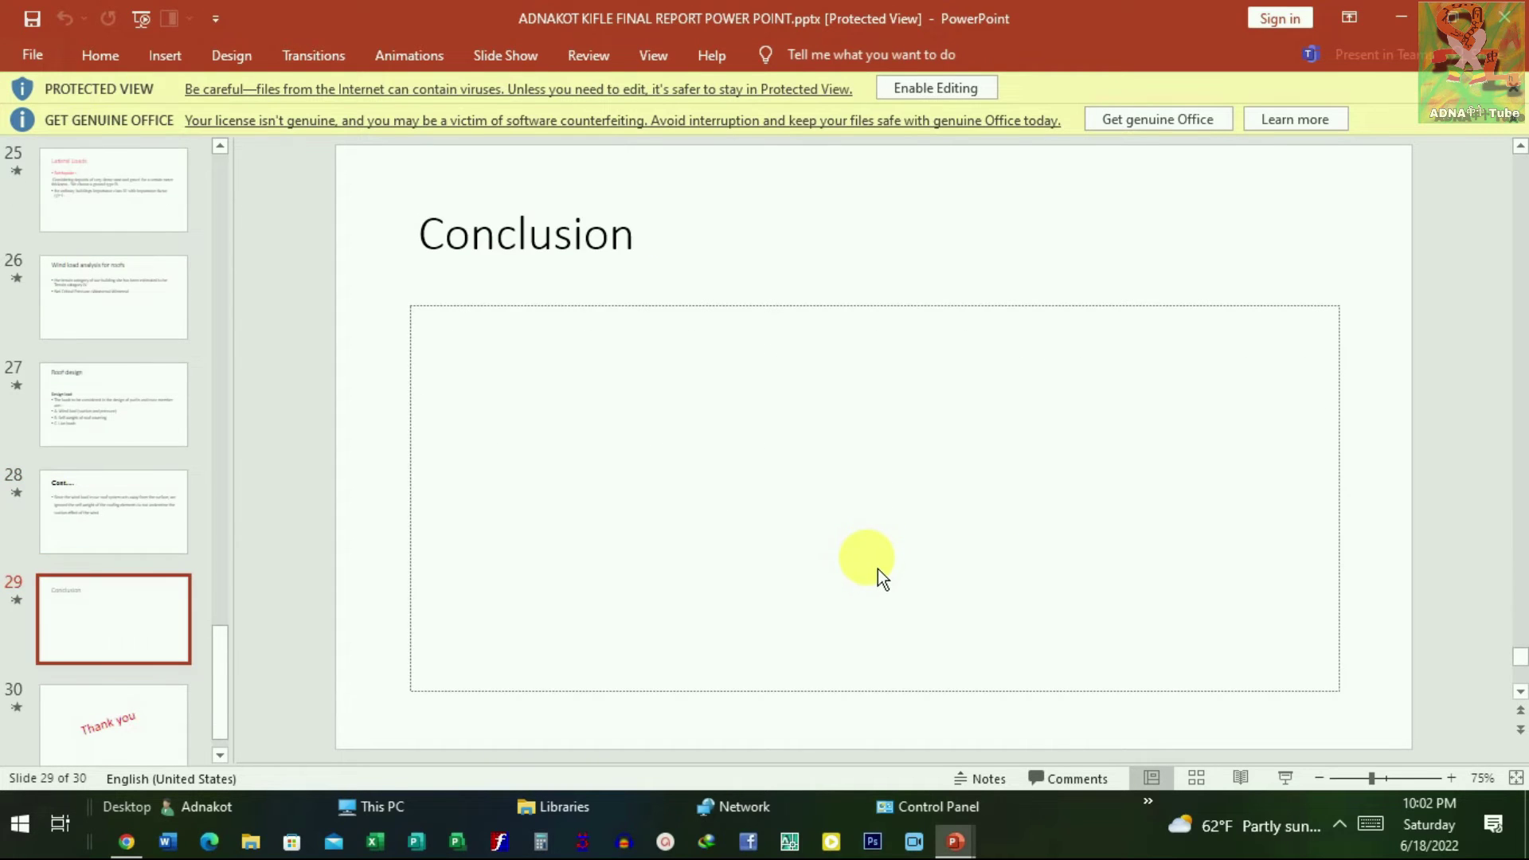
scroll(662, 532, "down", 1)
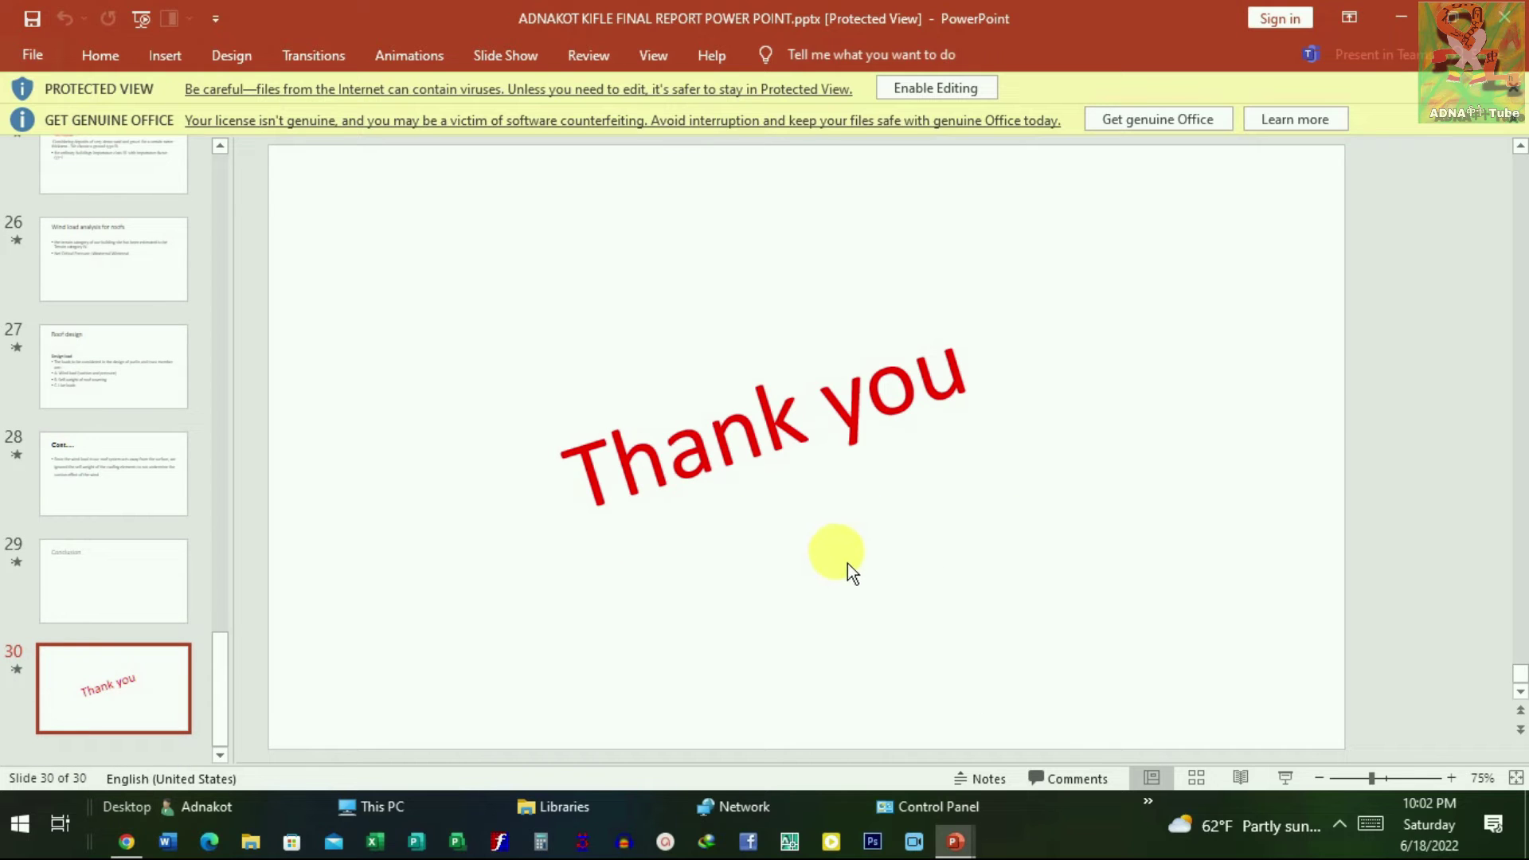
scroll(866, 565, "up", 4)
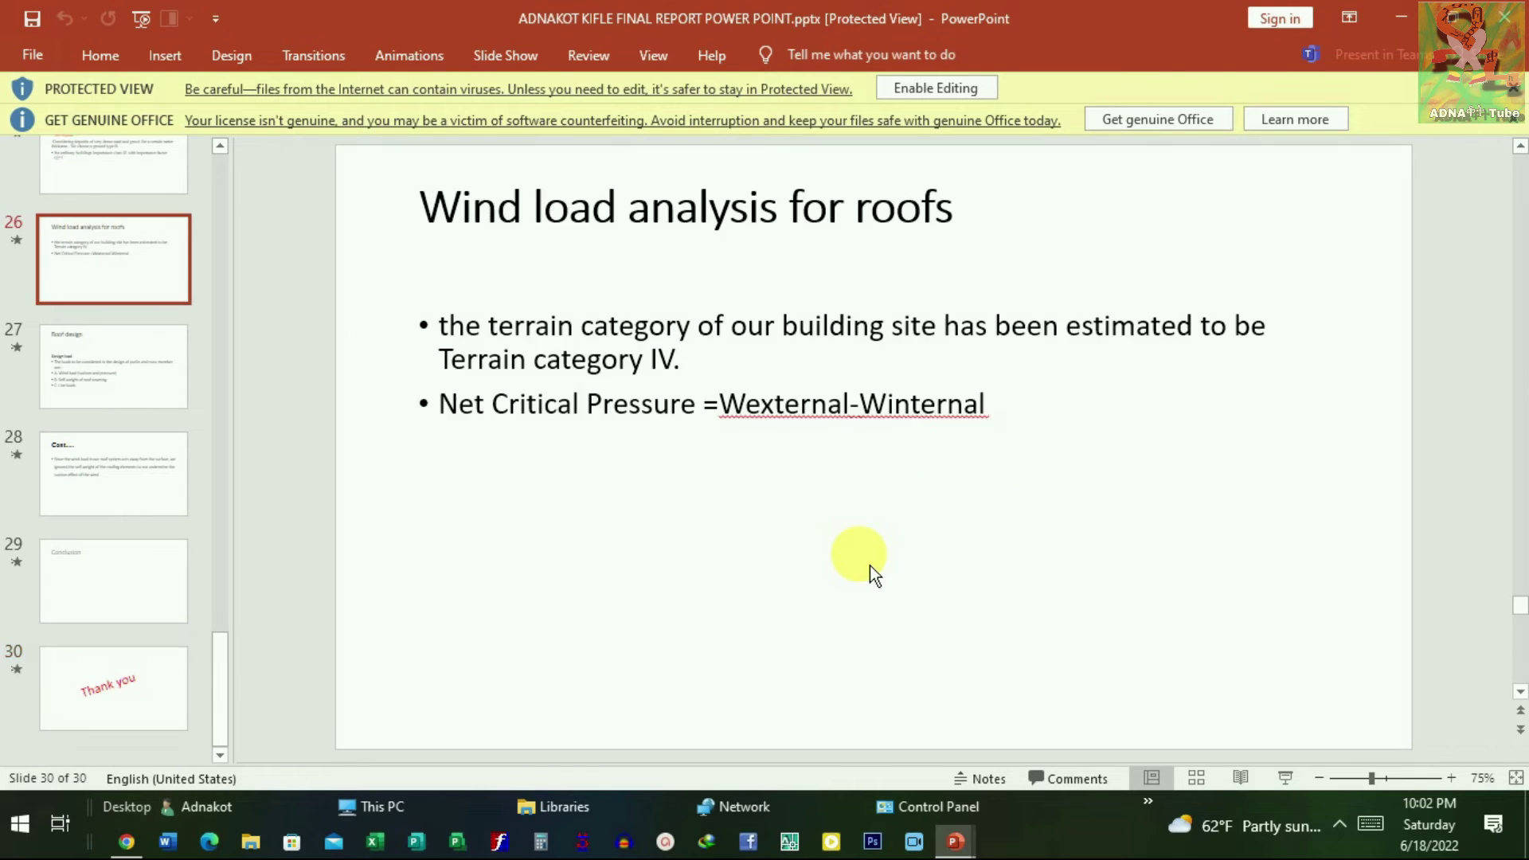
scroll(893, 622, "up", 3)
Step: Switch to the Presentation1 deck at blank slide 7 and show the Insert ribbon
mouse_move(955, 841)
left_click(1244, 757)
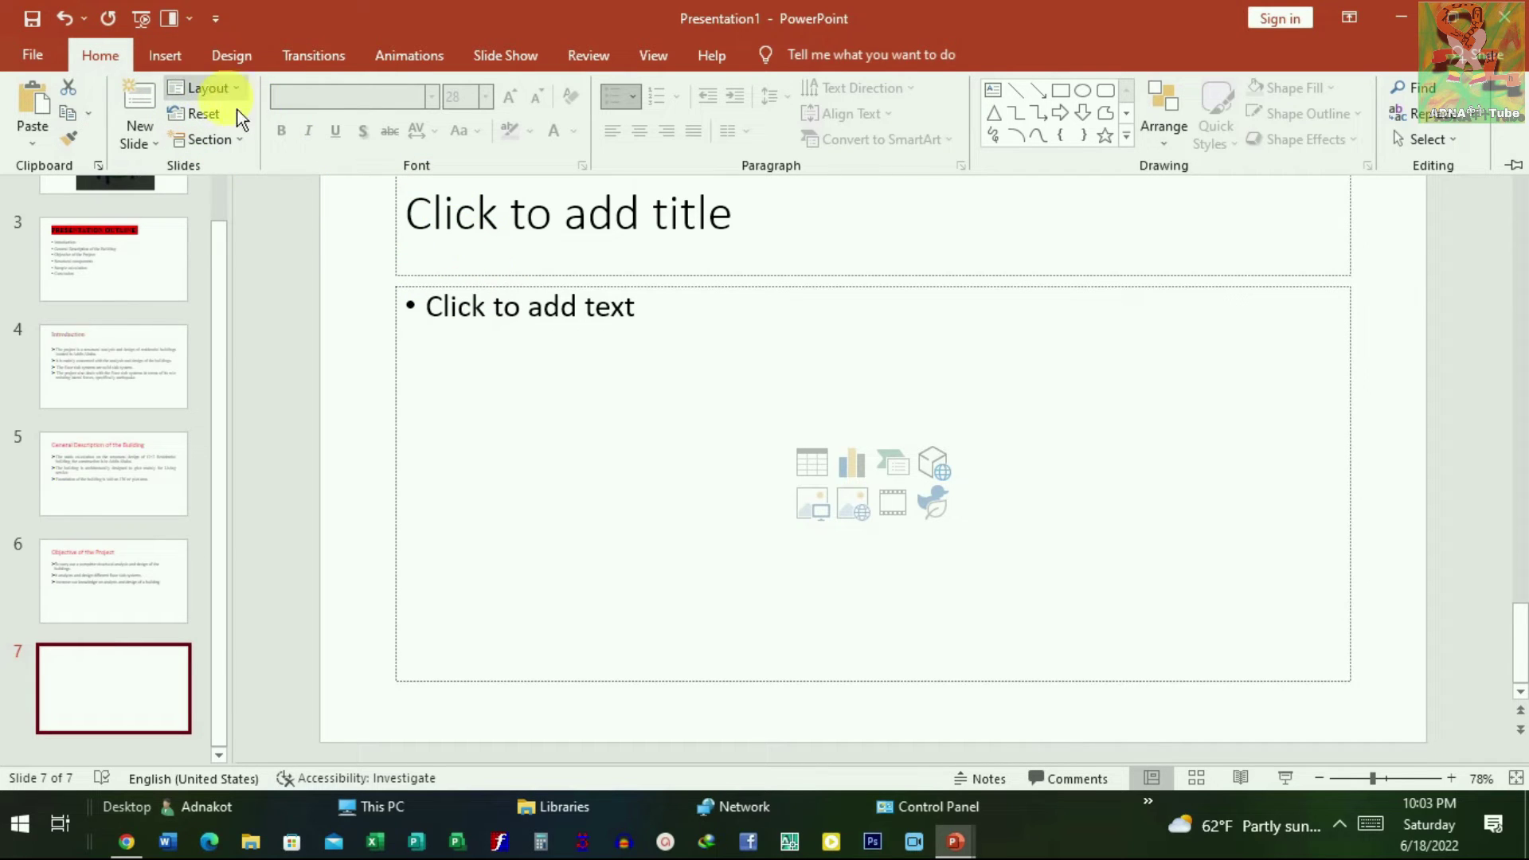
left_click(169, 66)
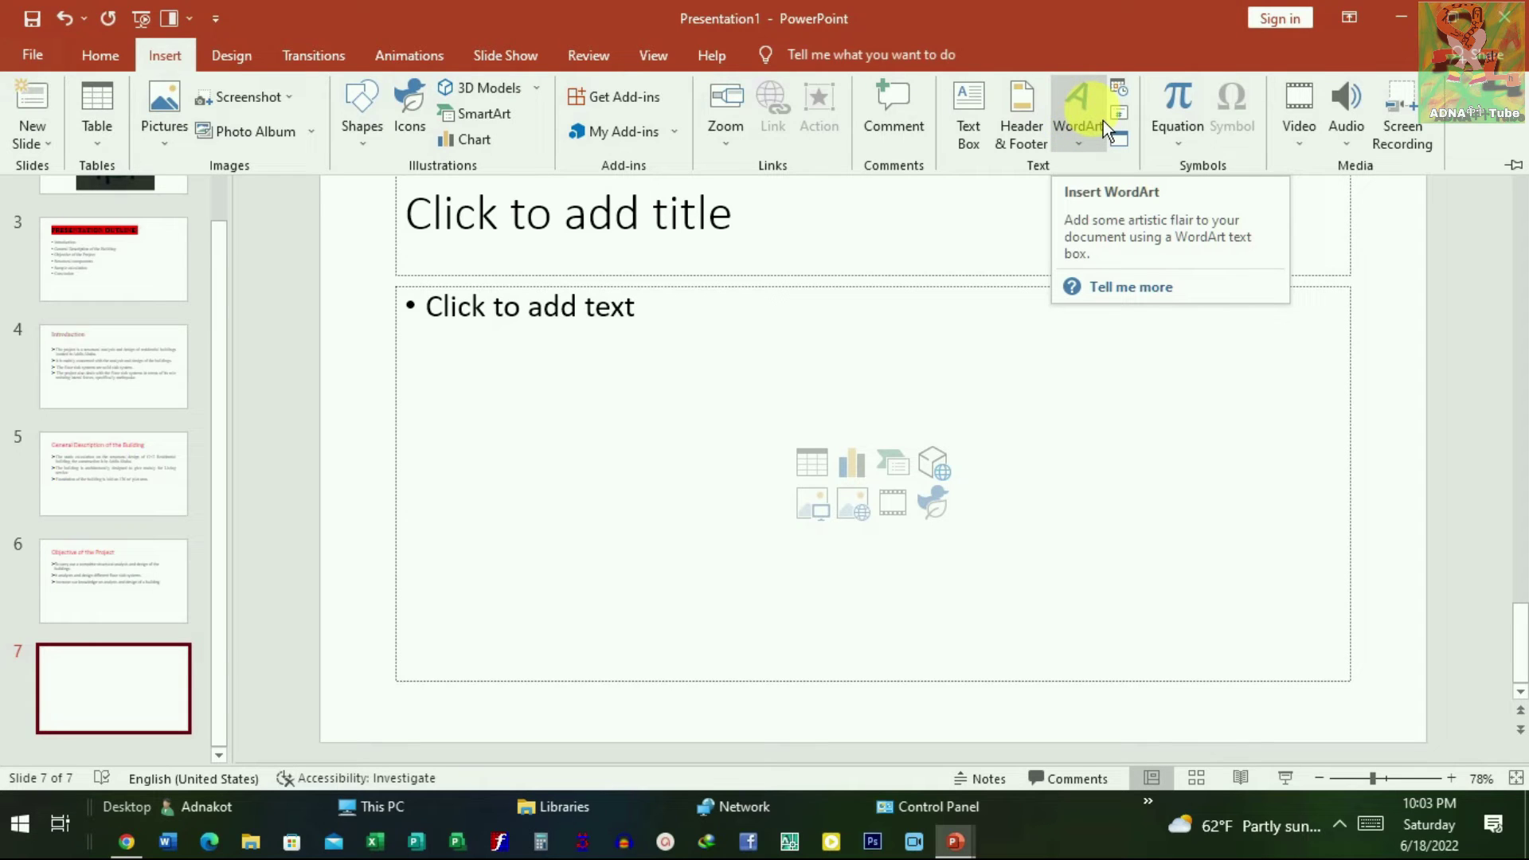
Step: Choose Video > This Device to browse the Downloads folder for a video
left_click(1314, 115)
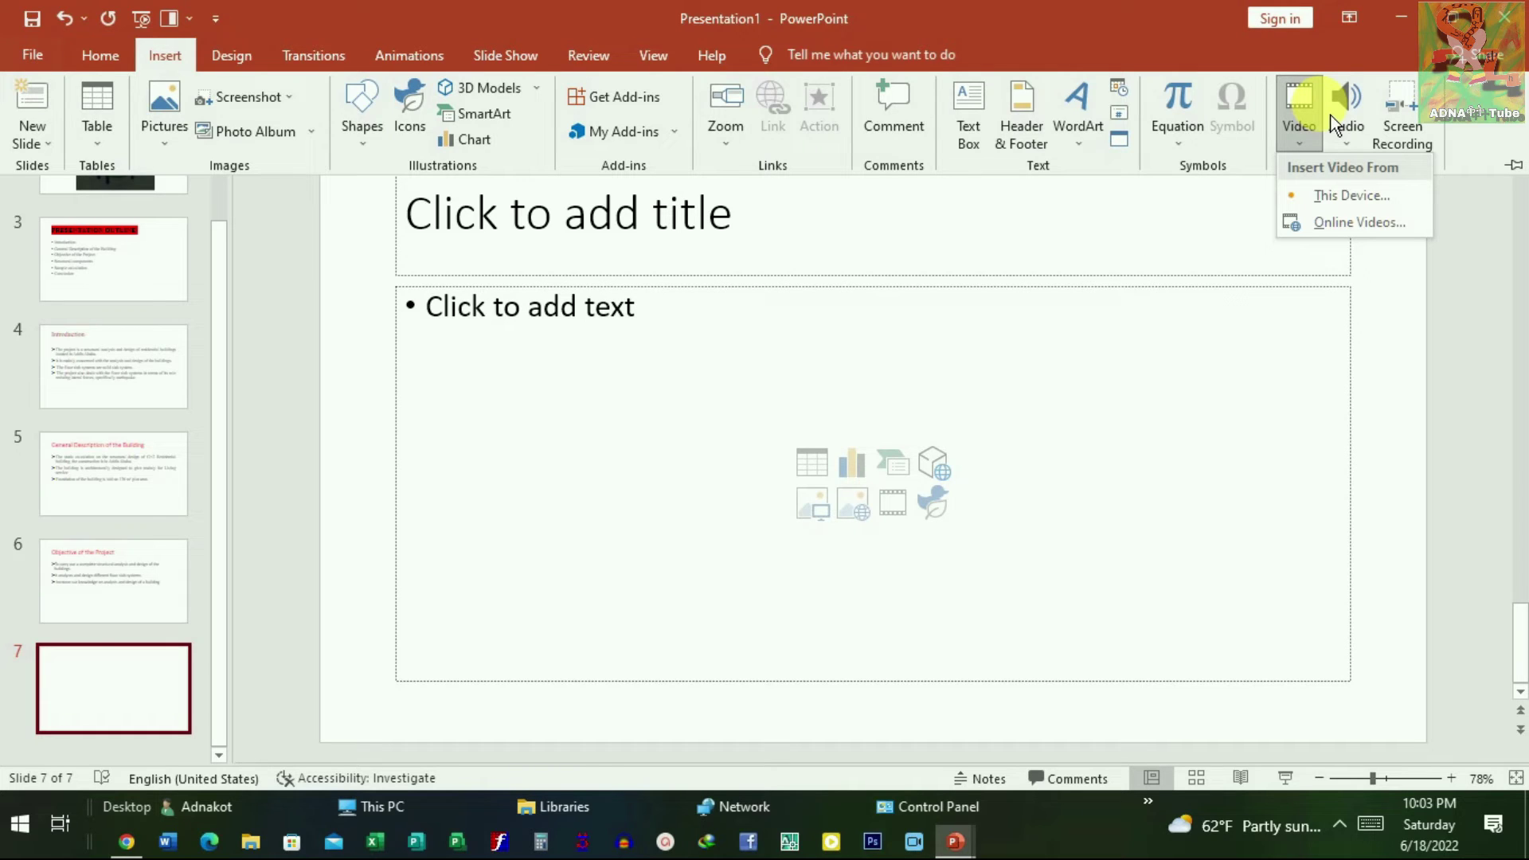
left_click(1371, 207)
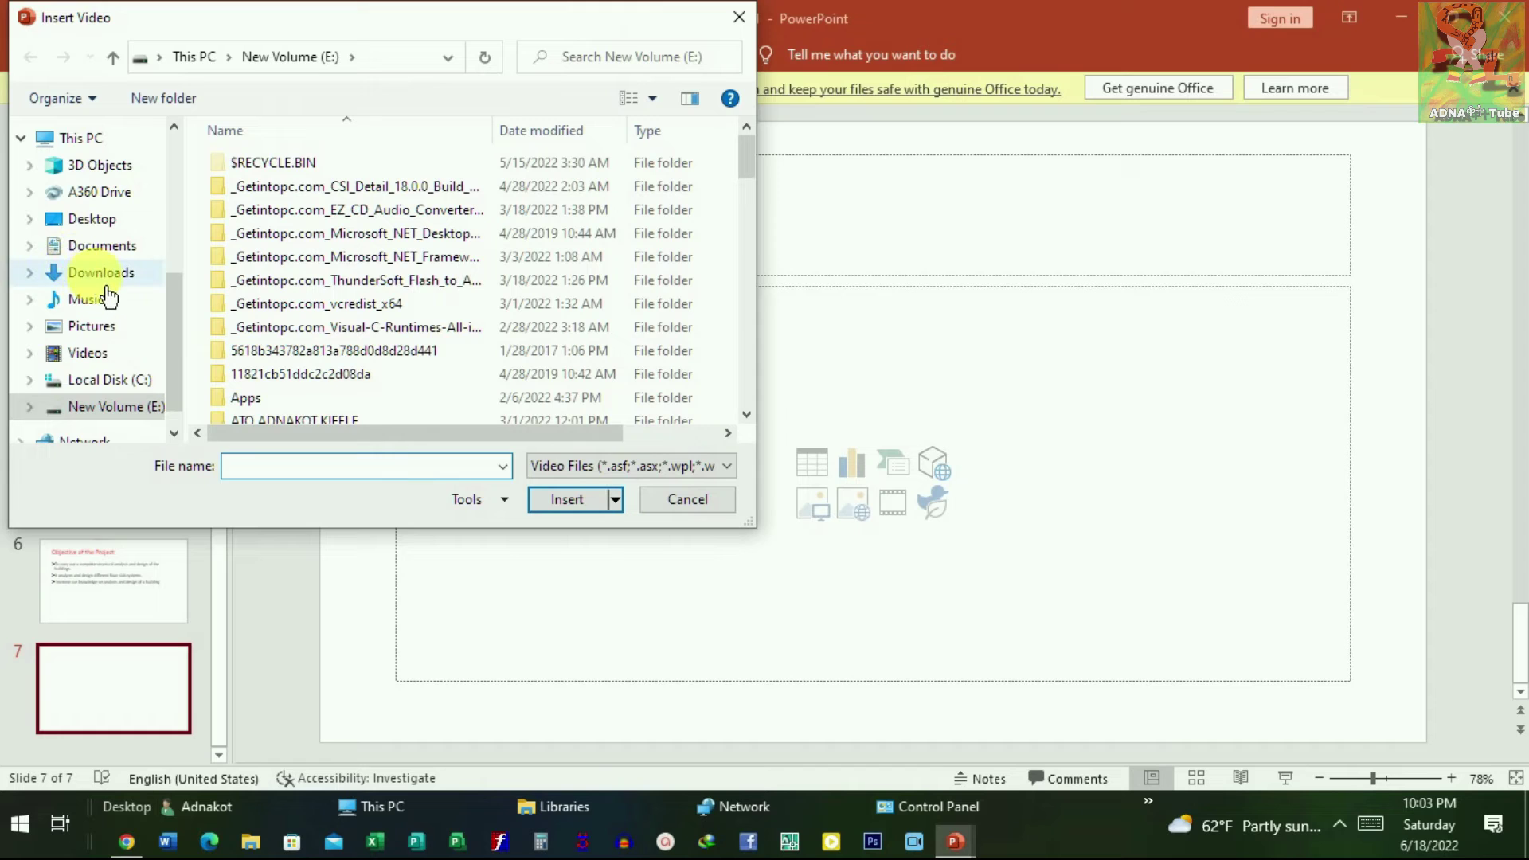
left_click(107, 273)
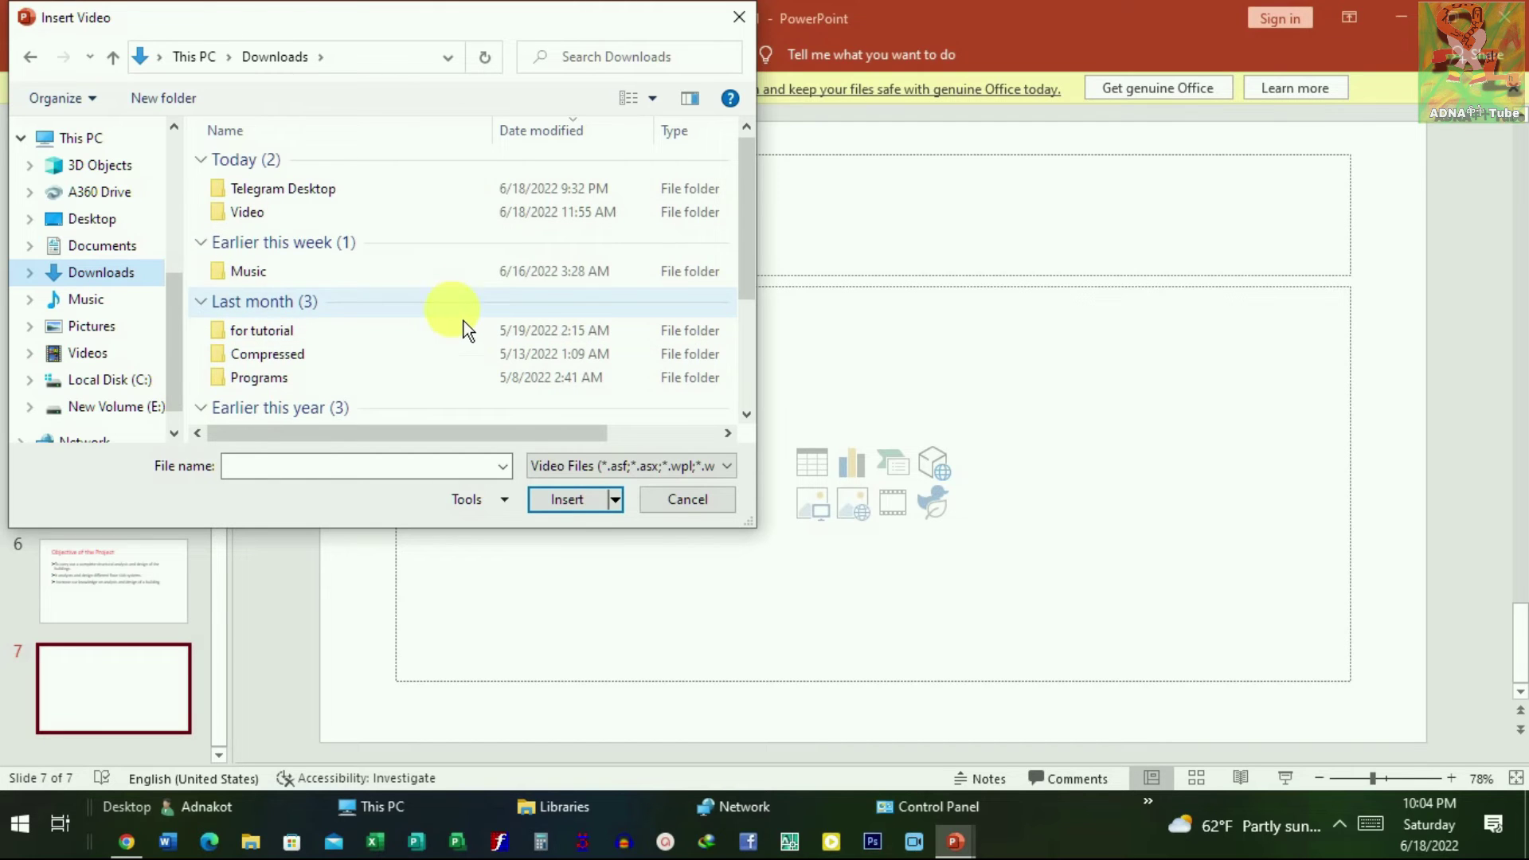
Step: Insert the civil engineering site video from Downloads > Video > A onto slide 7
scroll(465, 326, "down", 1)
scroll(459, 332, "down", 1)
scroll(461, 334, "down", 1)
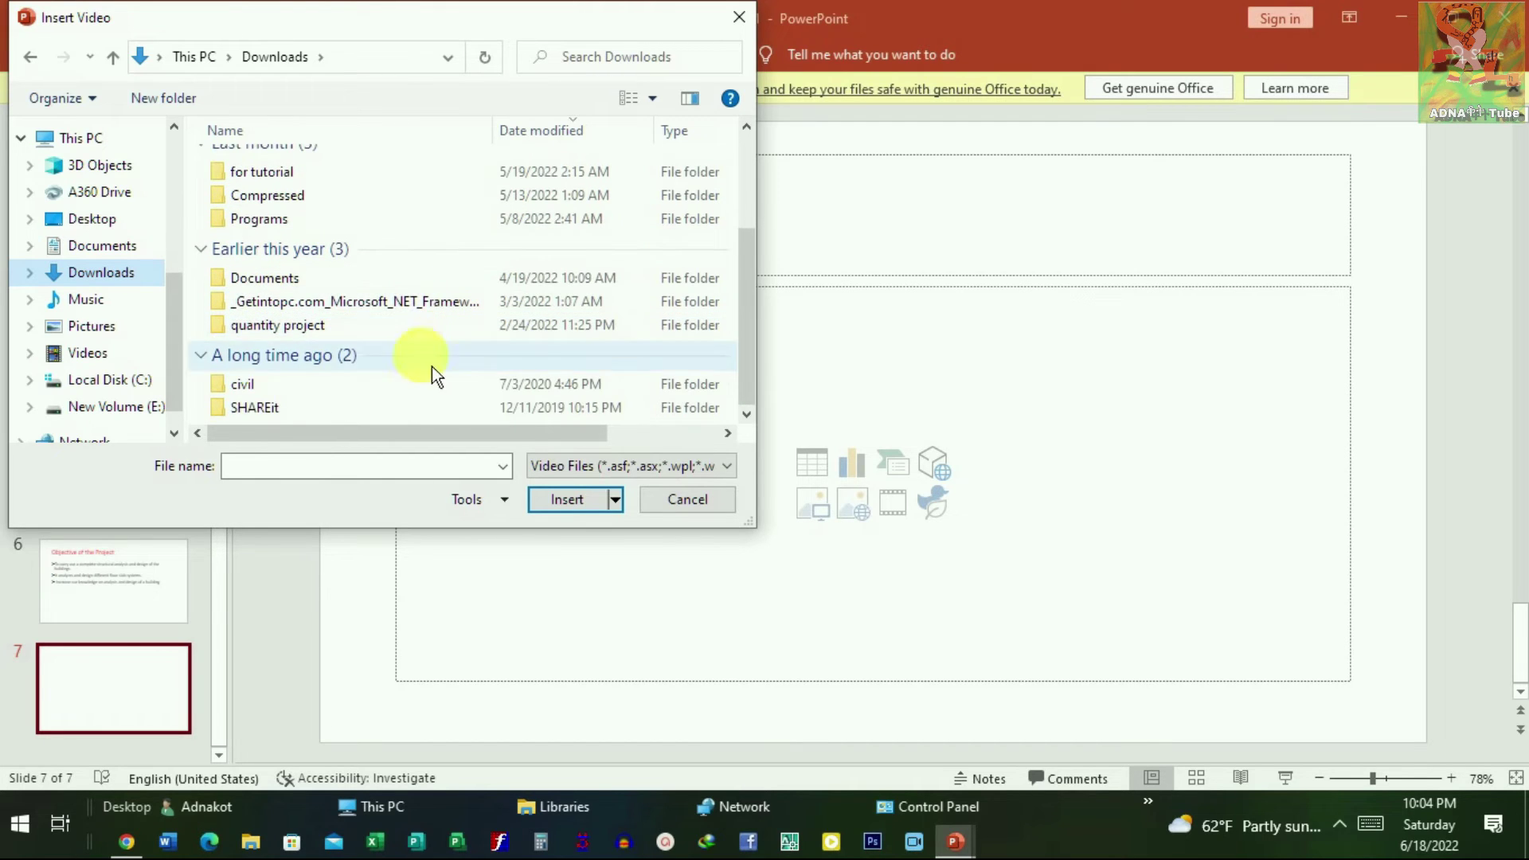
scroll(434, 319, "up", 2)
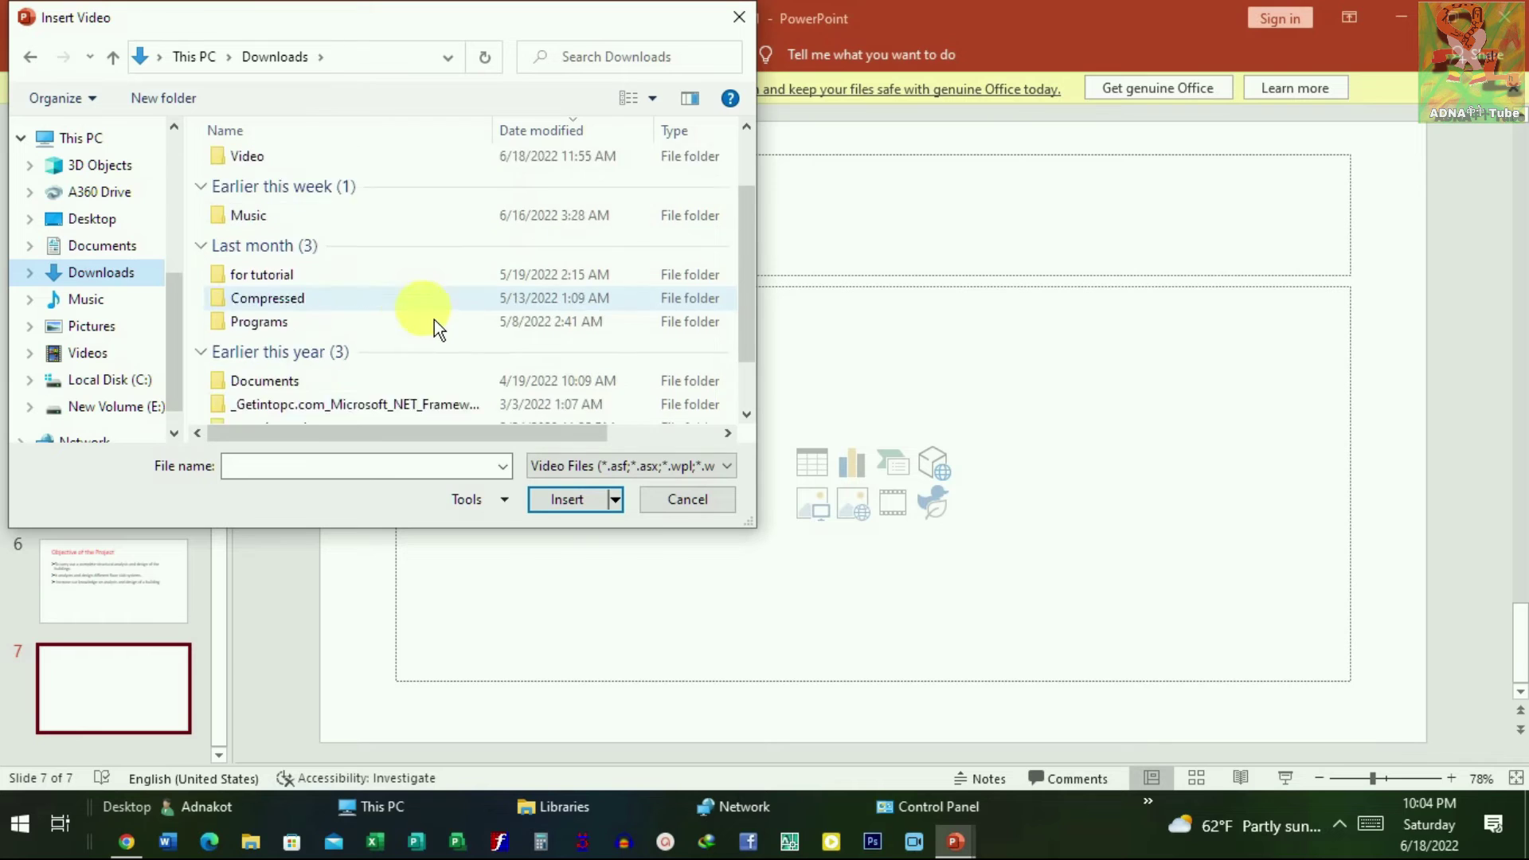
scroll(356, 284, "up", 1)
left_click(279, 230)
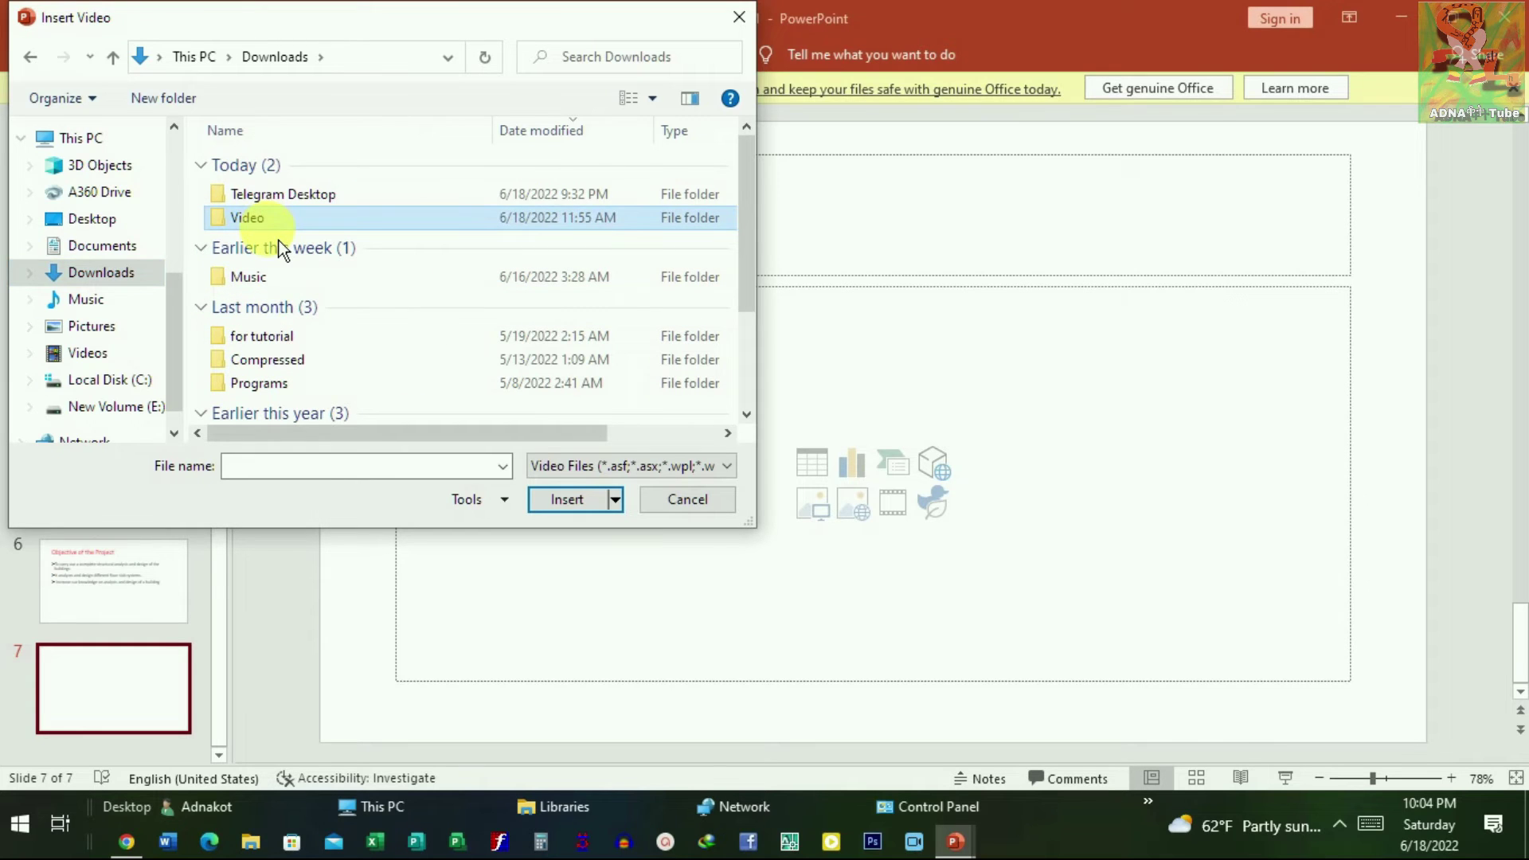
double_click(258, 219)
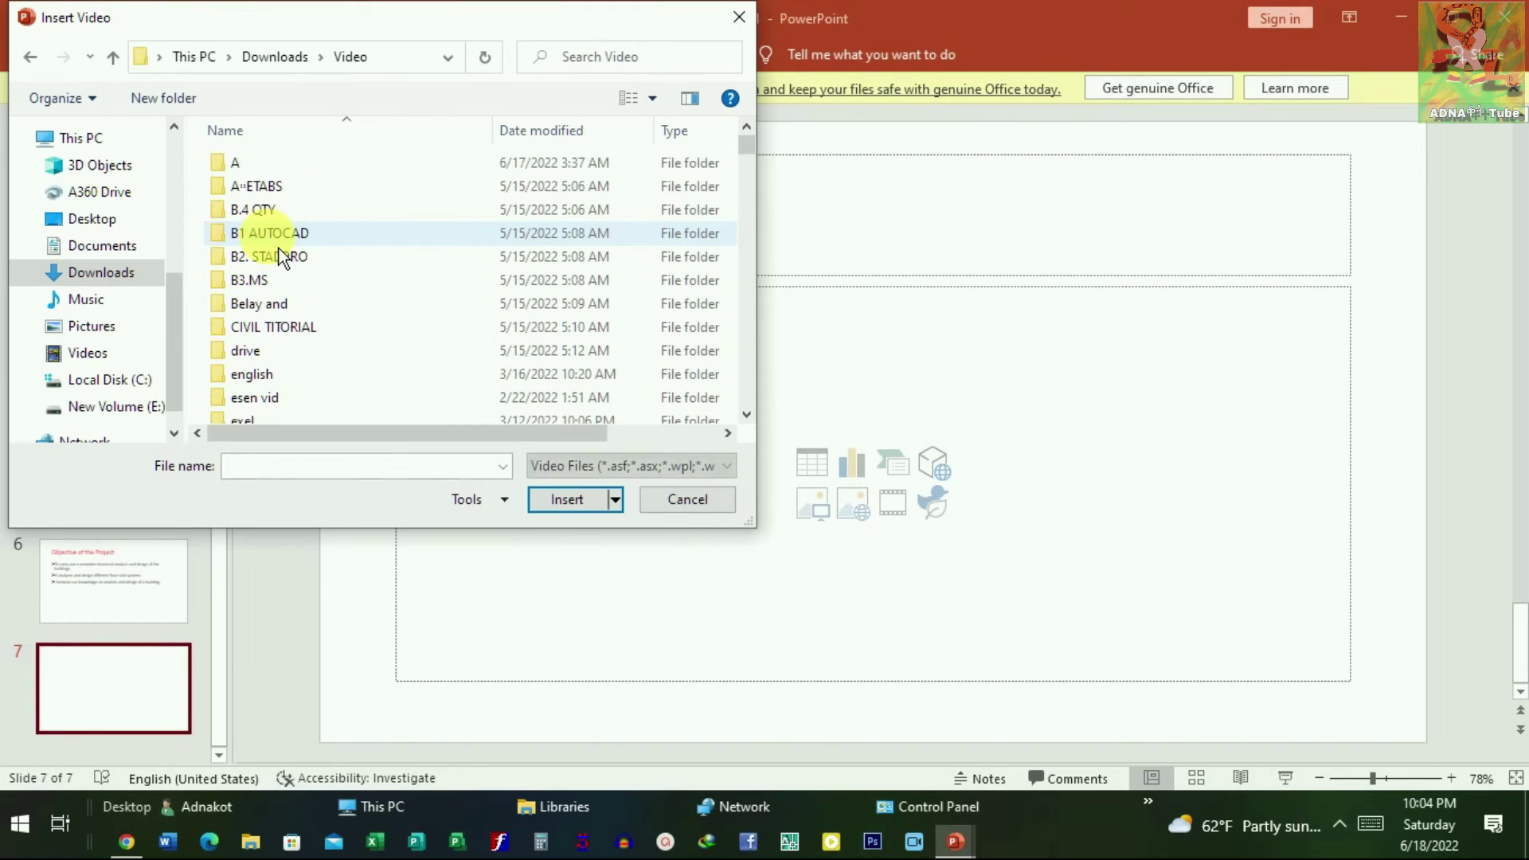
double_click(304, 173)
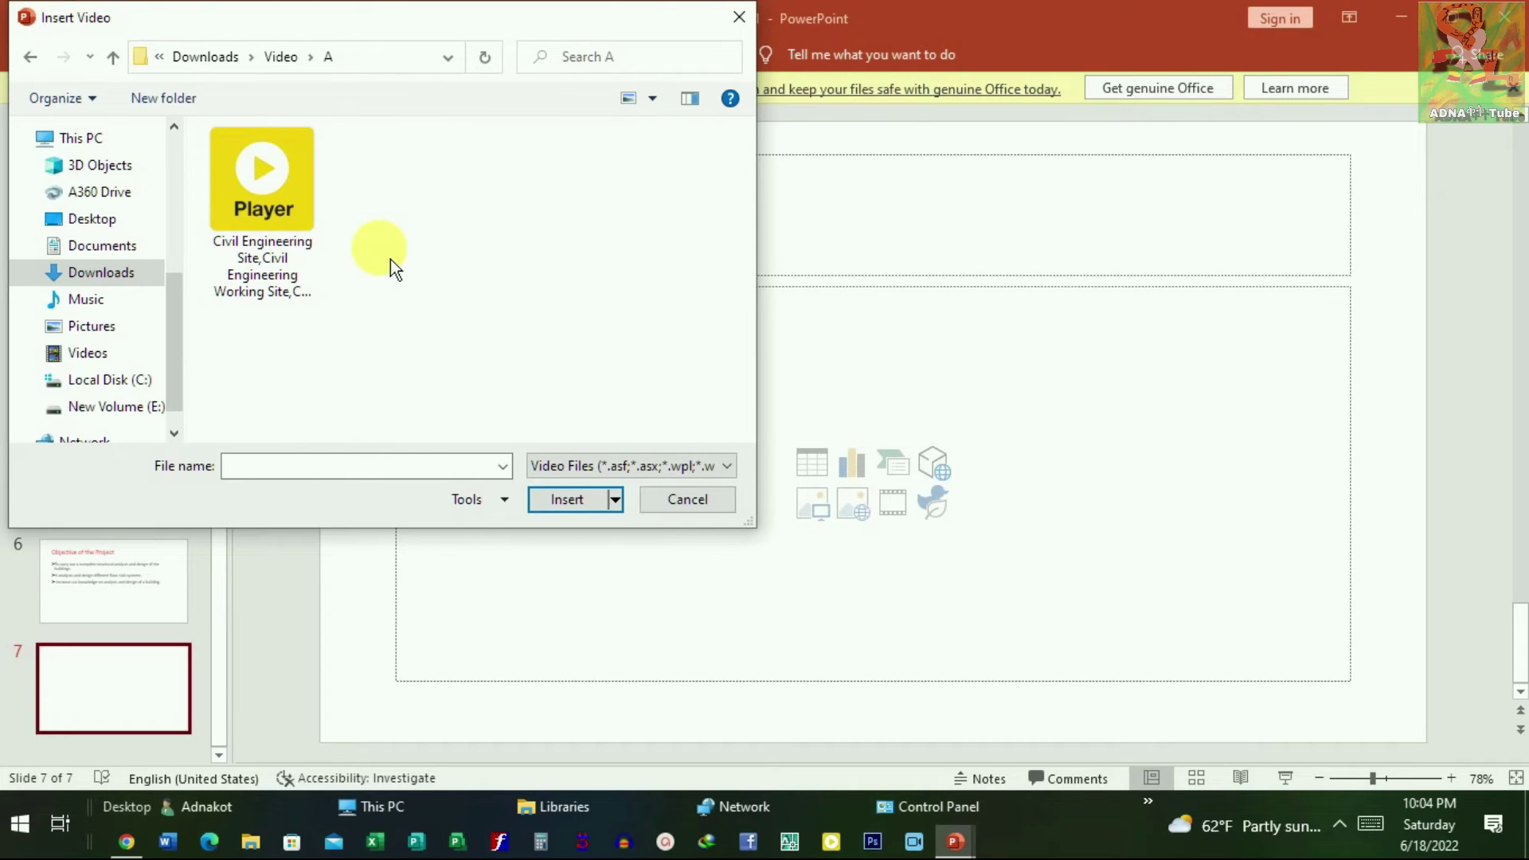
left_click(294, 222)
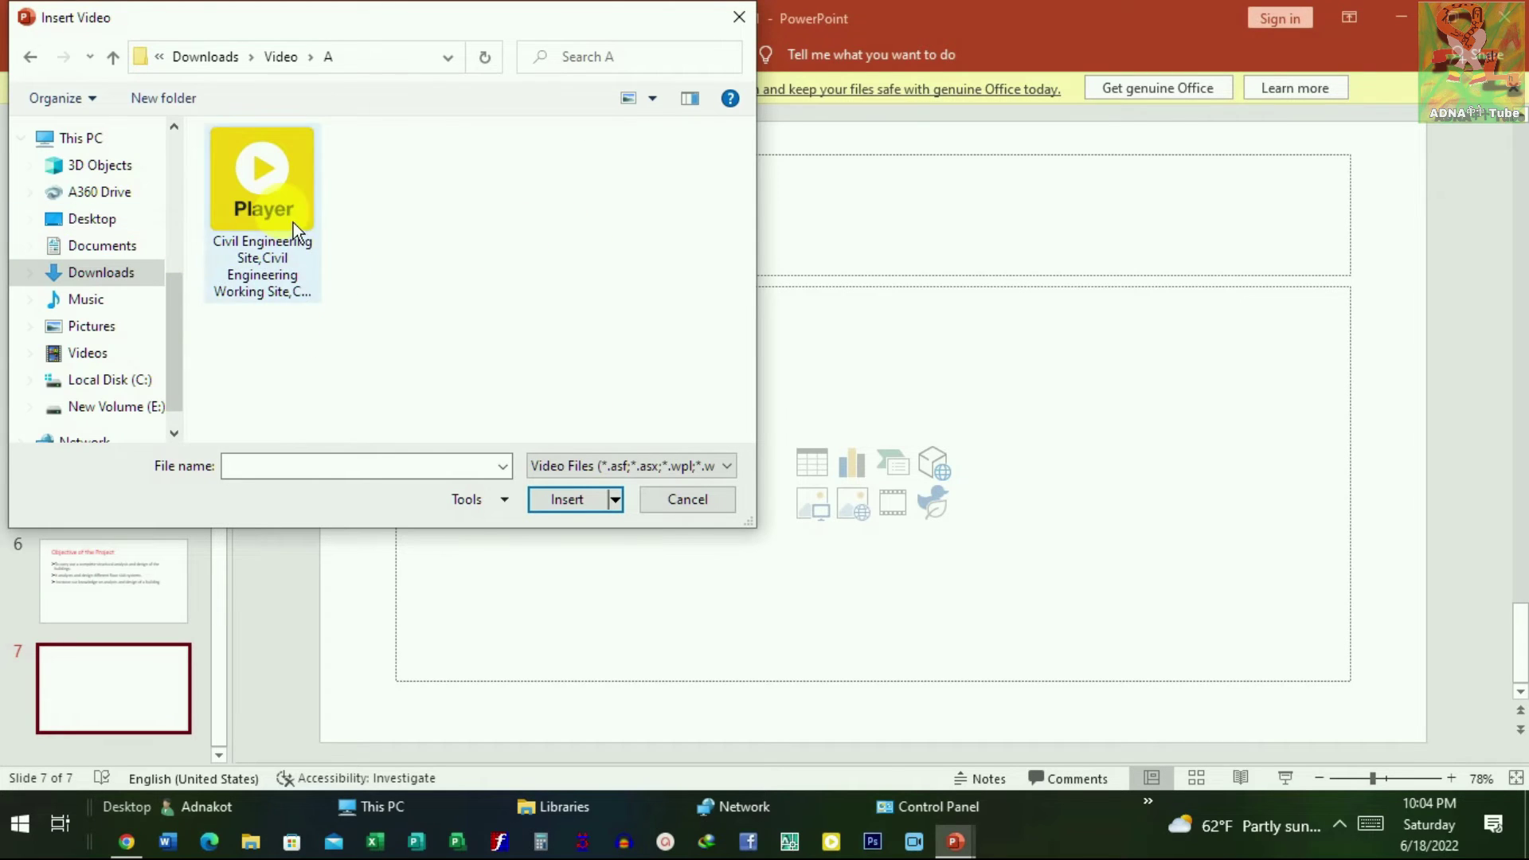
left_click(579, 512)
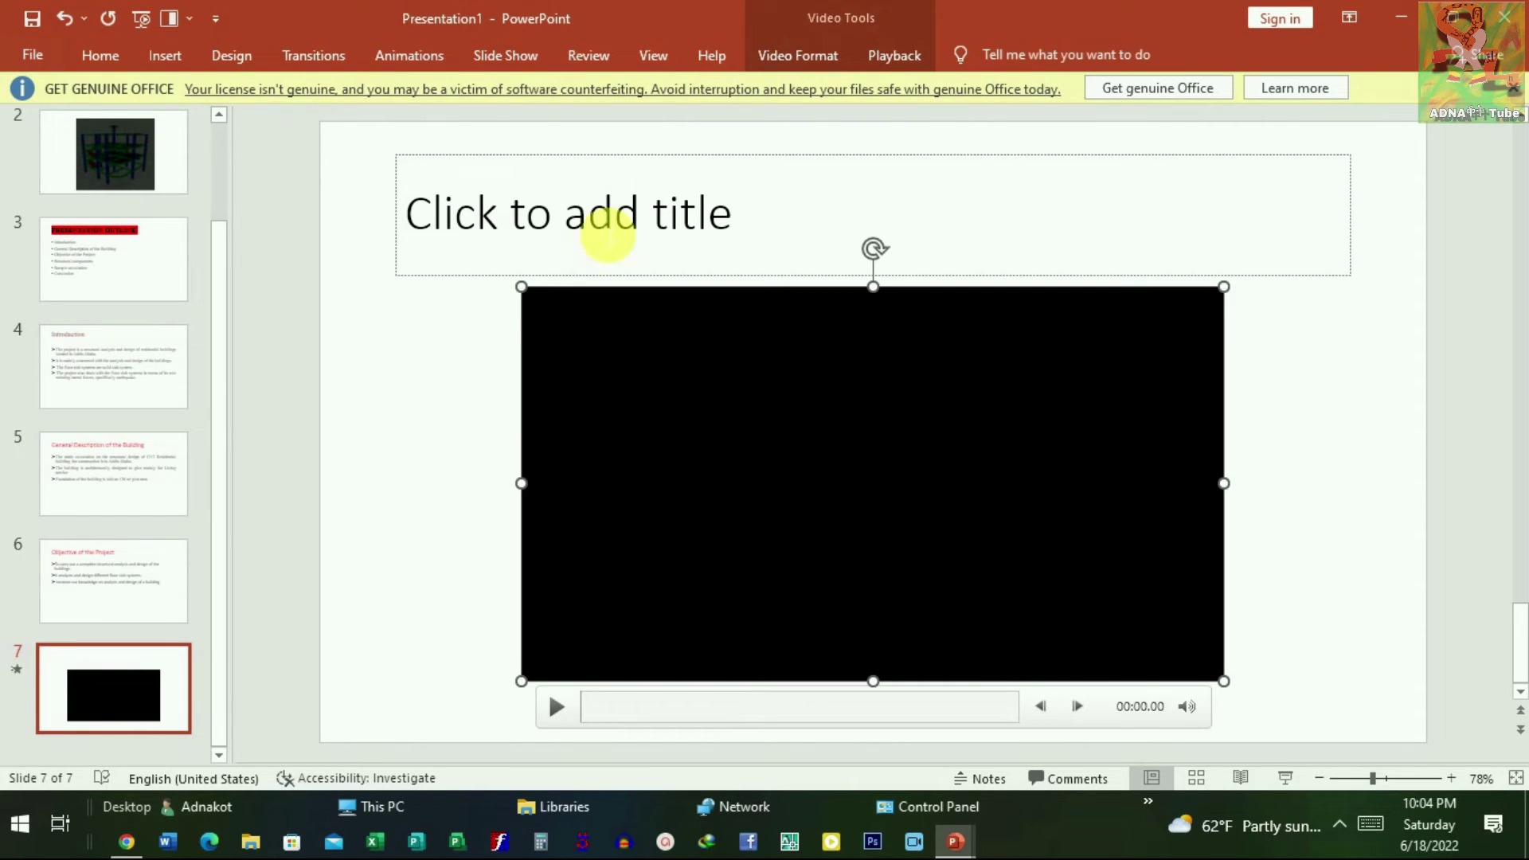
left_click(625, 222)
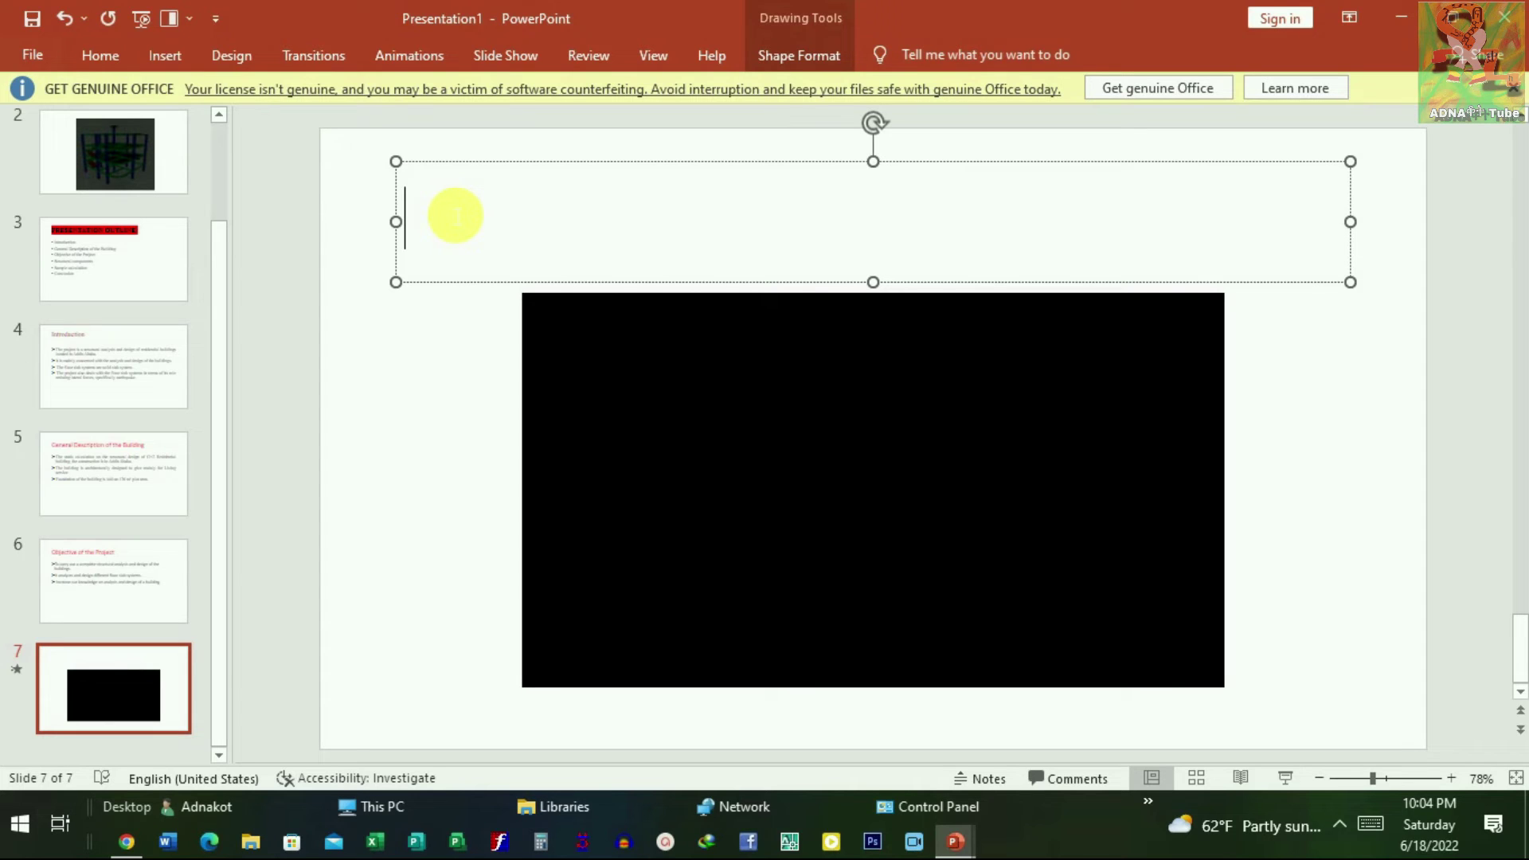
left_click(1289, 593)
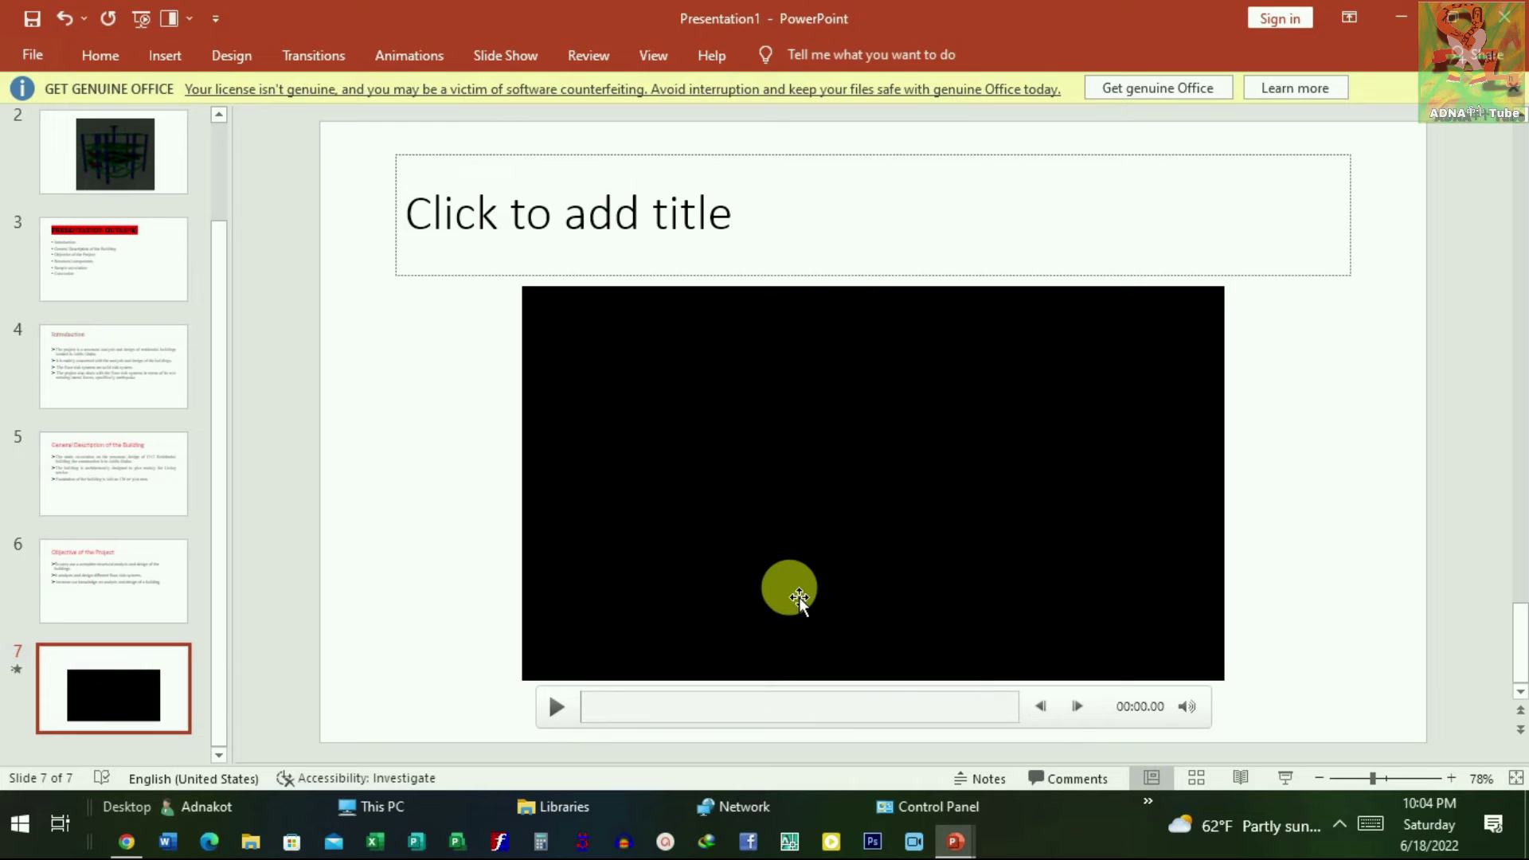
left_click(564, 723)
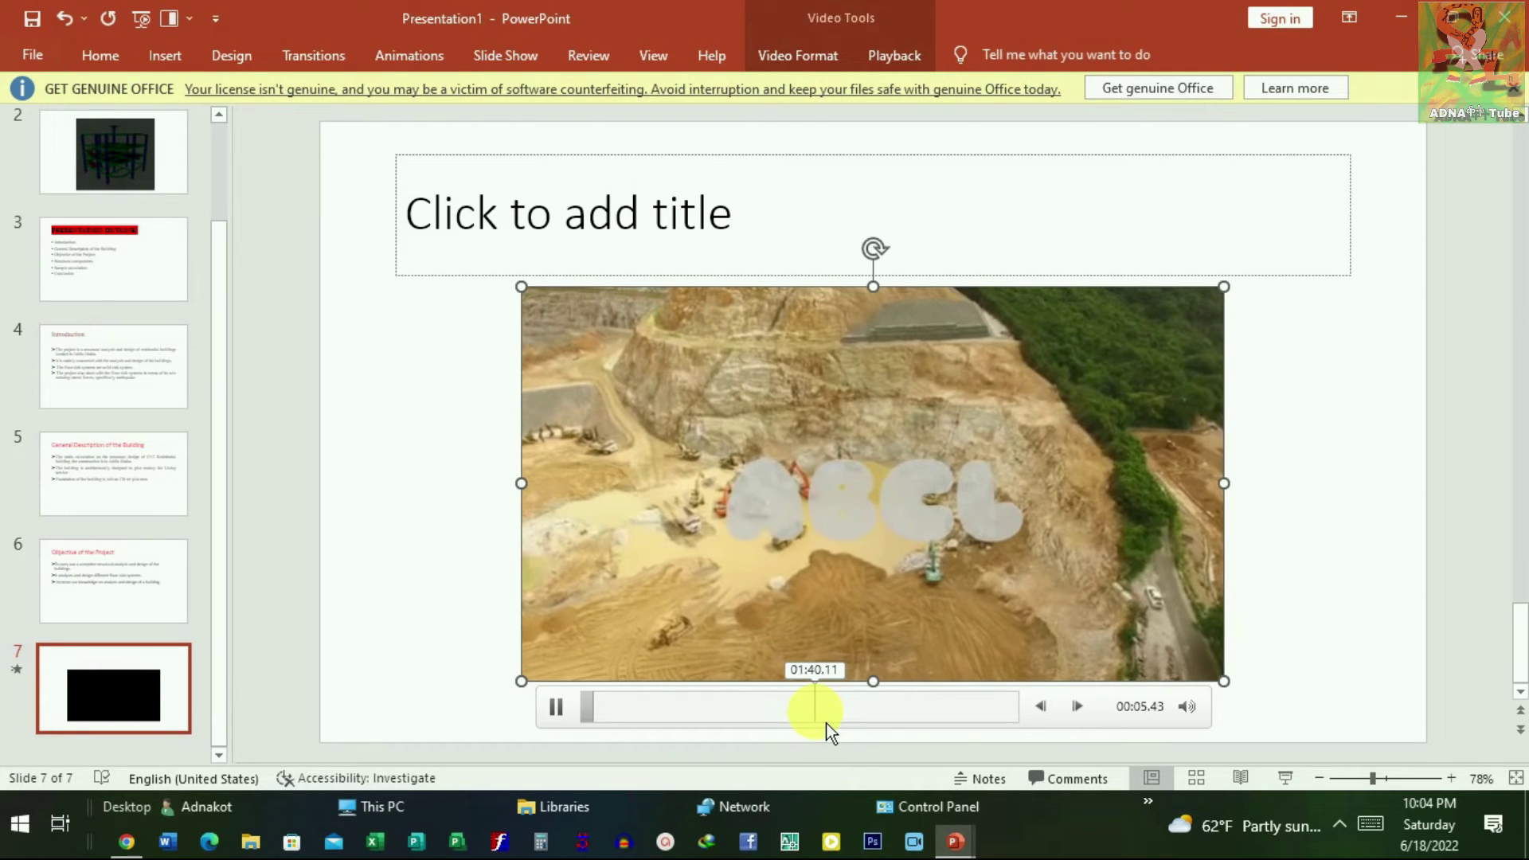
left_click(600, 711)
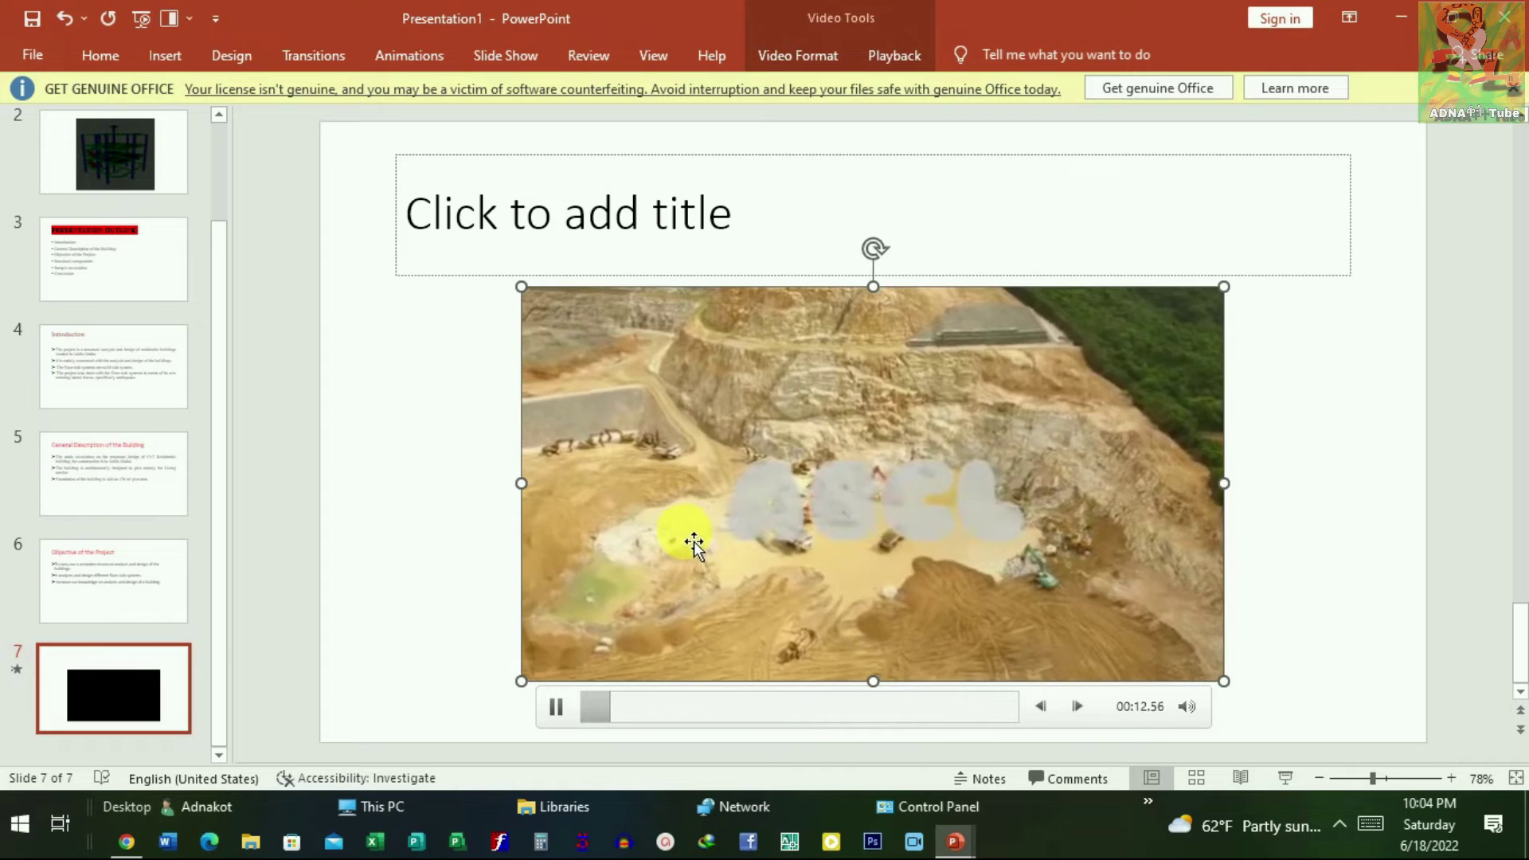
left_click(628, 237)
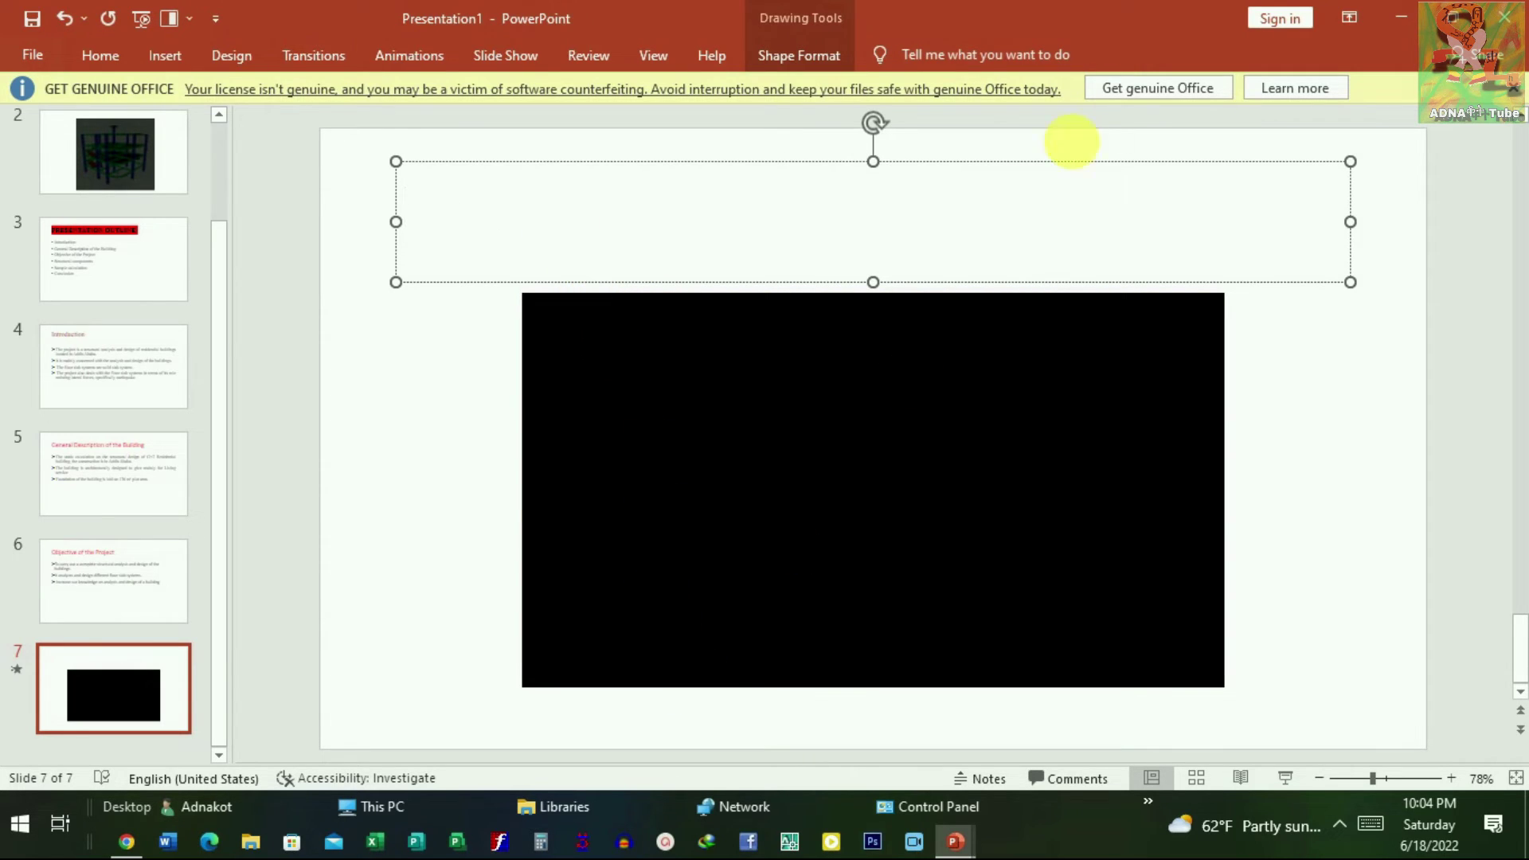
left_click(184, 729)
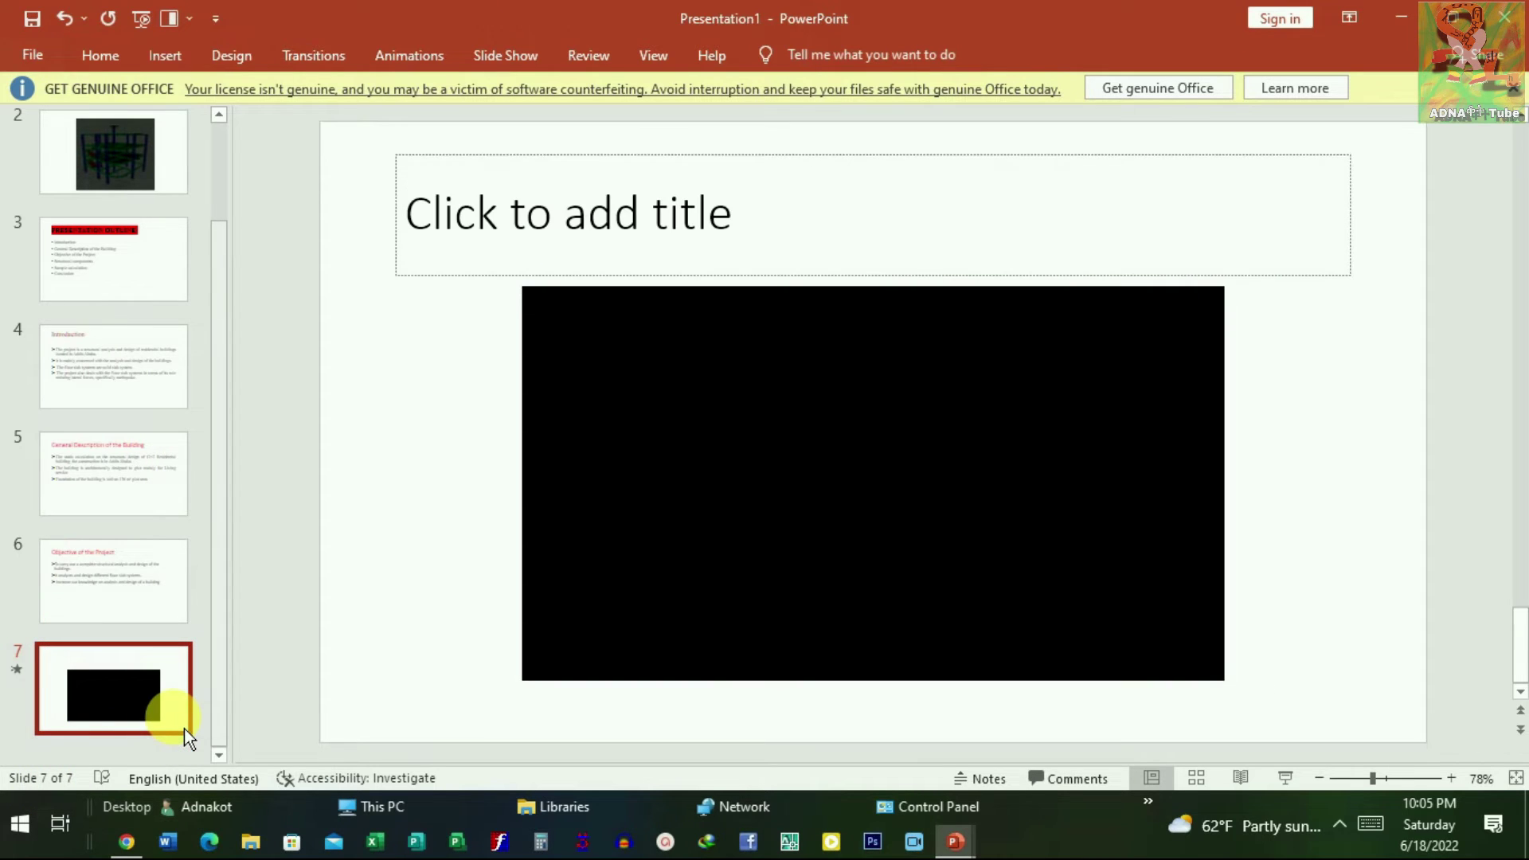
Step: Add a new blank eighth slide after the video slide
key("Return")
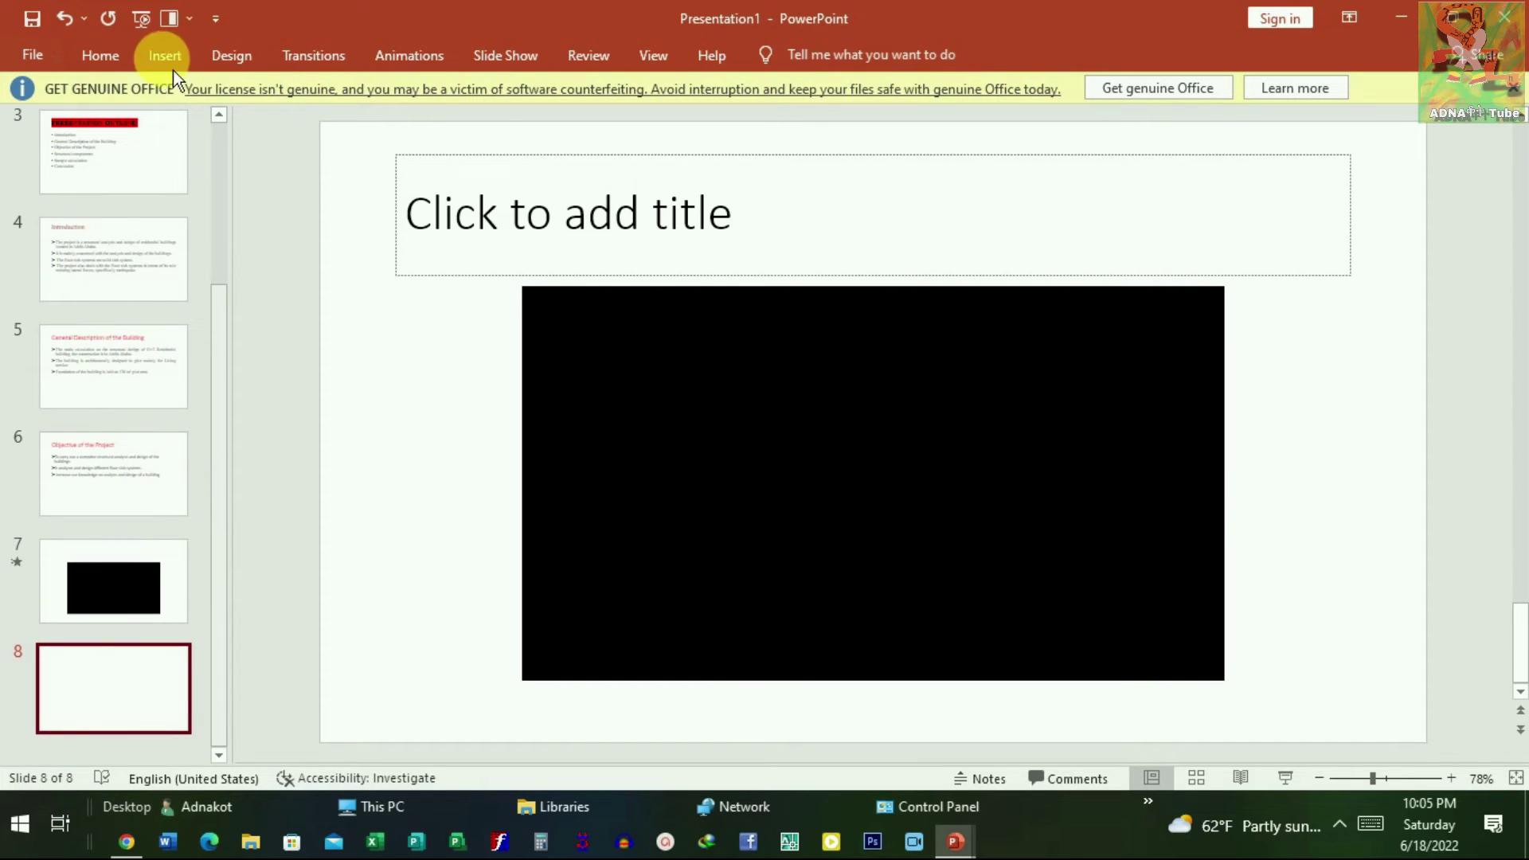
left_click(164, 68)
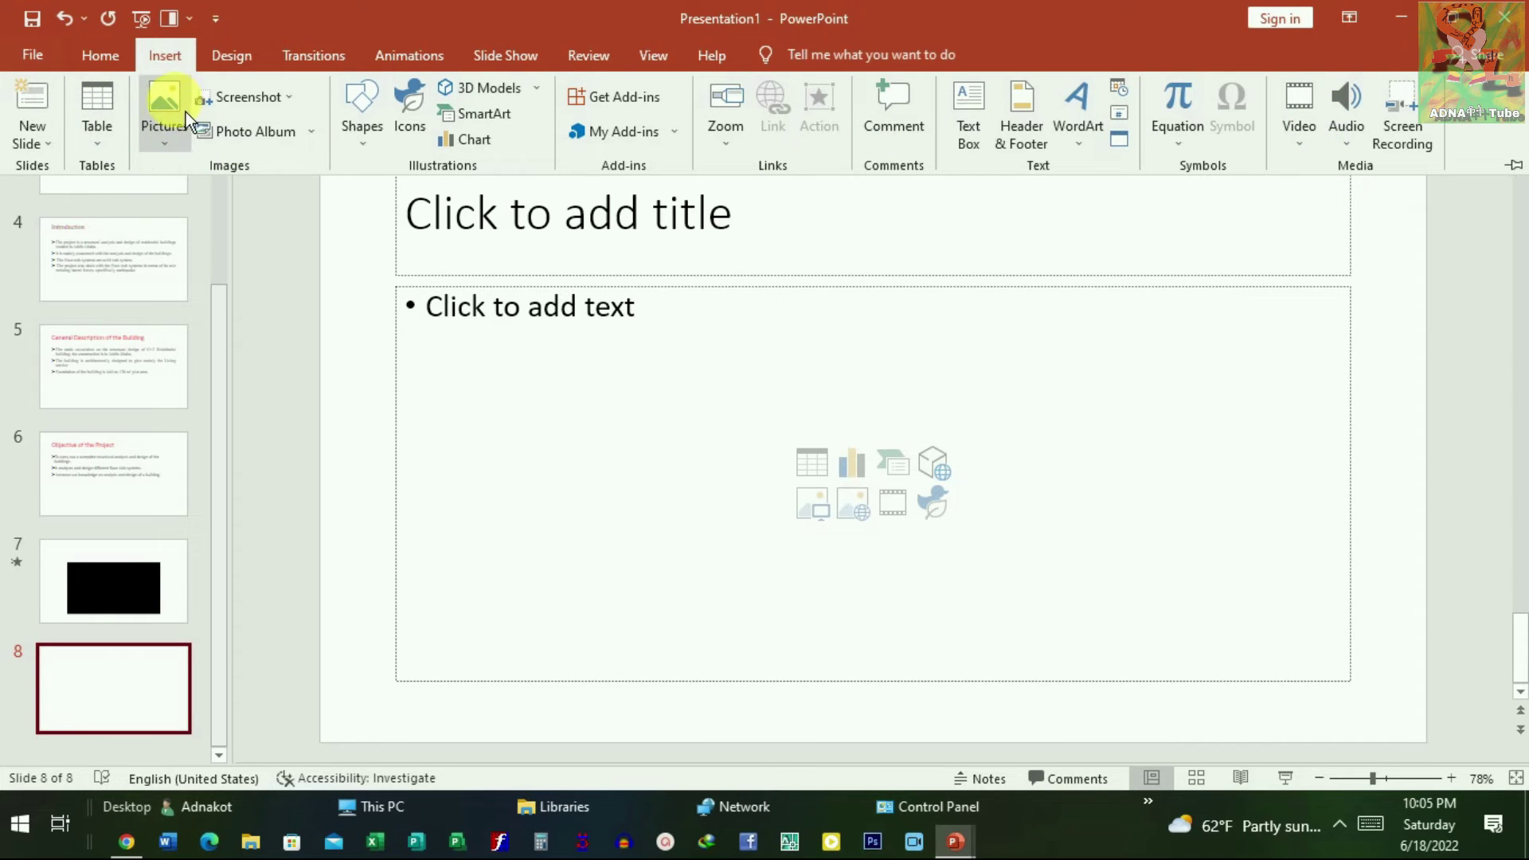
scroll(666, 416, "up", 1)
scroll(607, 359, "up", 3)
scroll(601, 355, "up", 3)
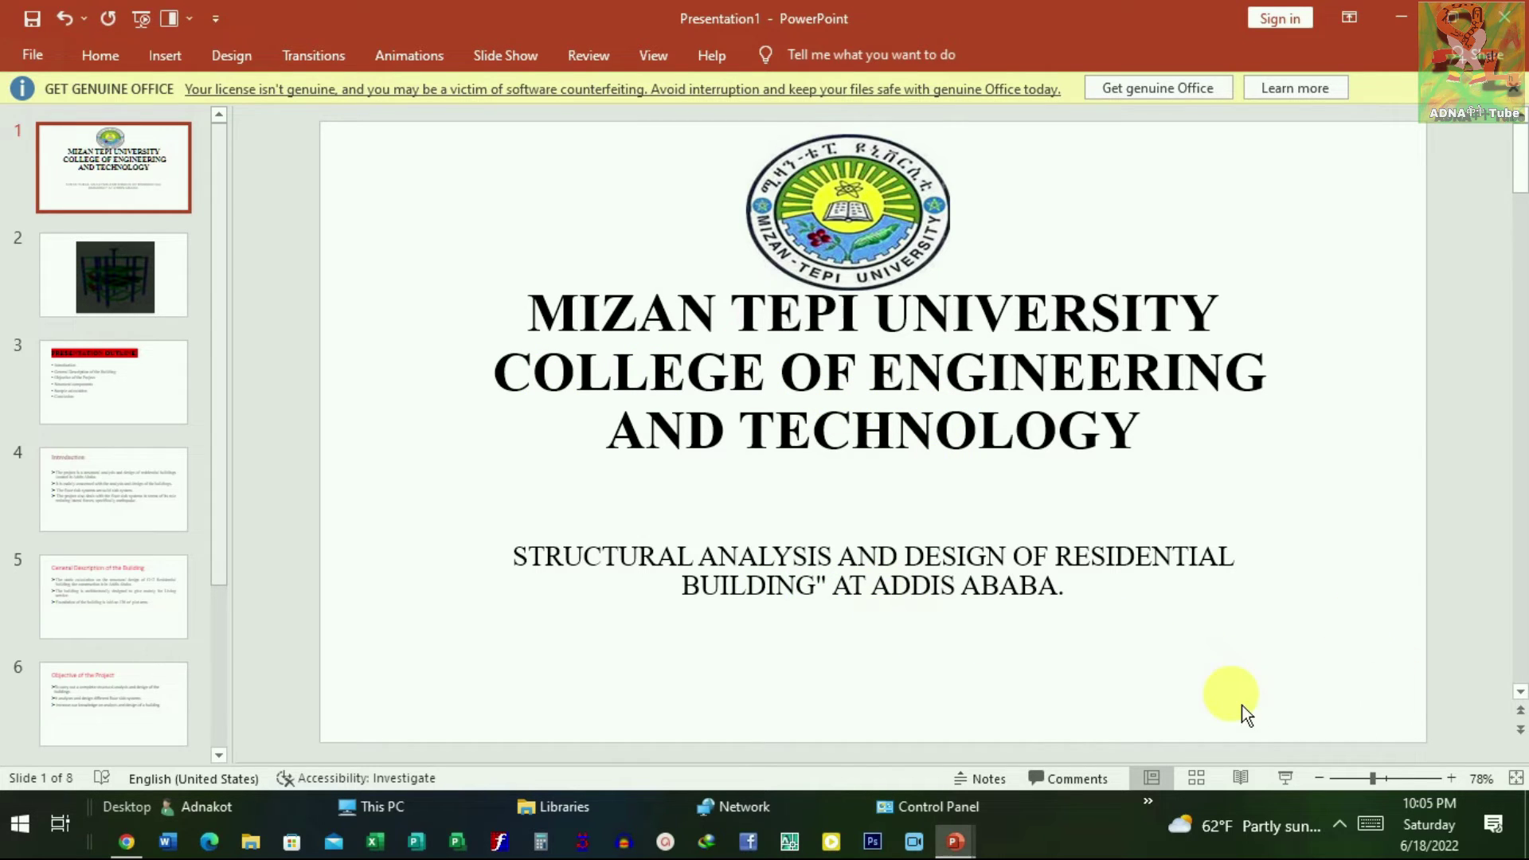
Step: Scroll through the deck back to the Mizan Tepi University title slide
scroll(1395, 438, "down", 1)
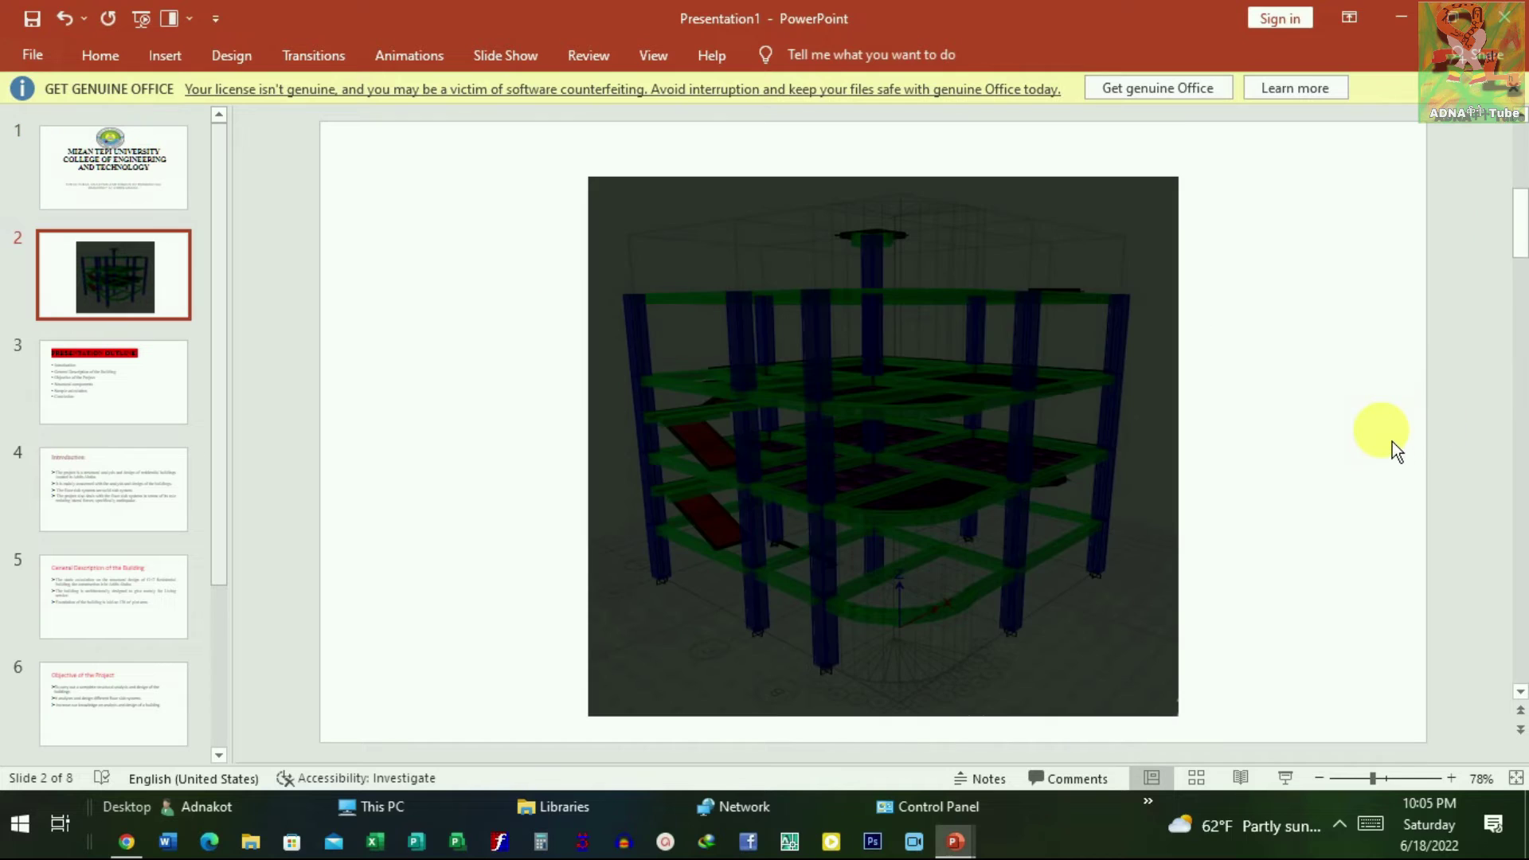
scroll(973, 441, "down", 1)
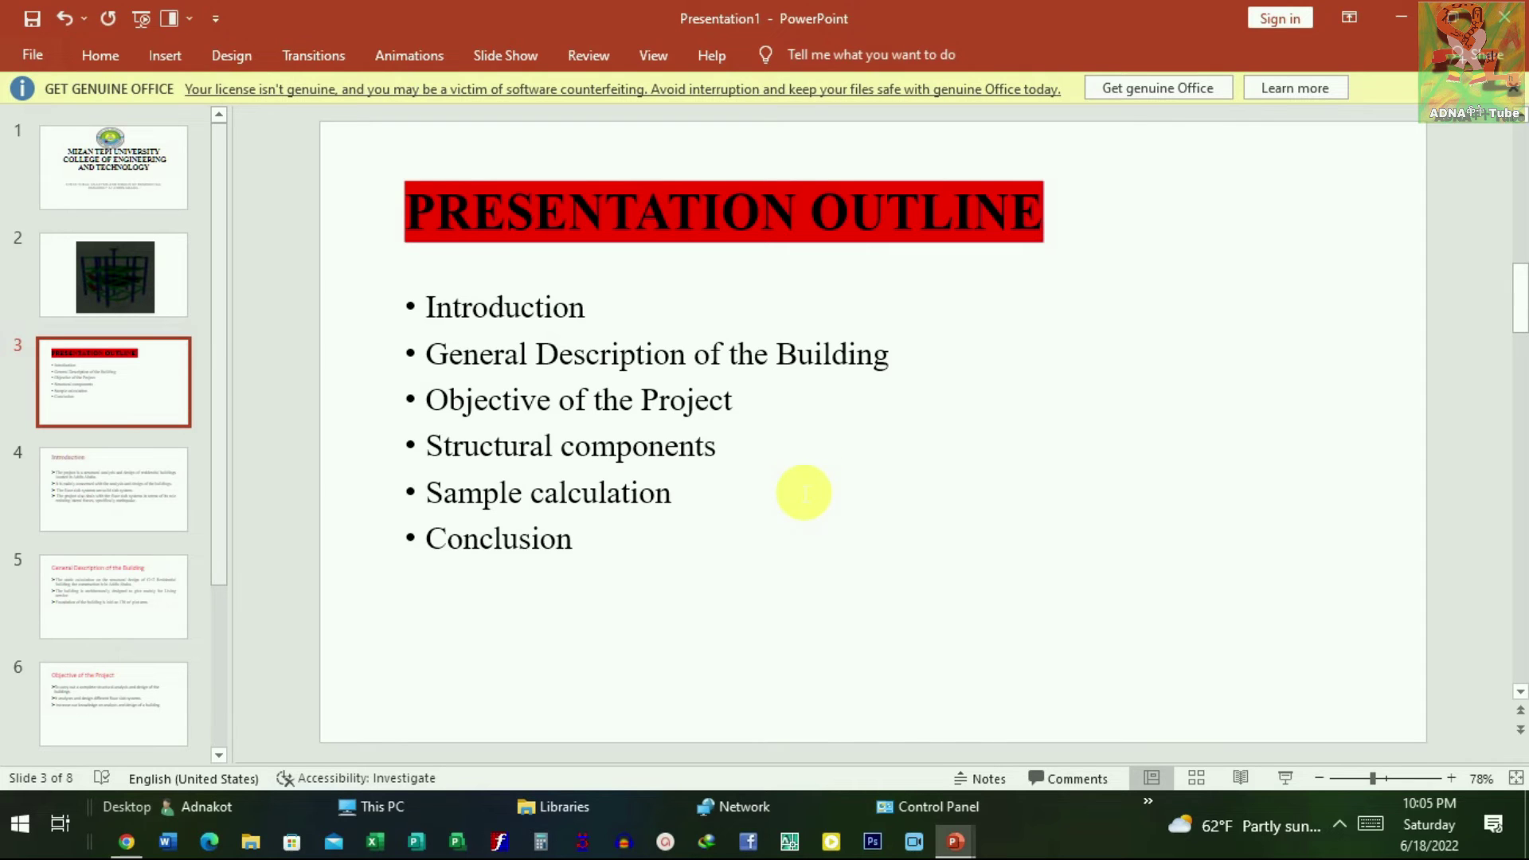
scroll(798, 496, "down", 1)
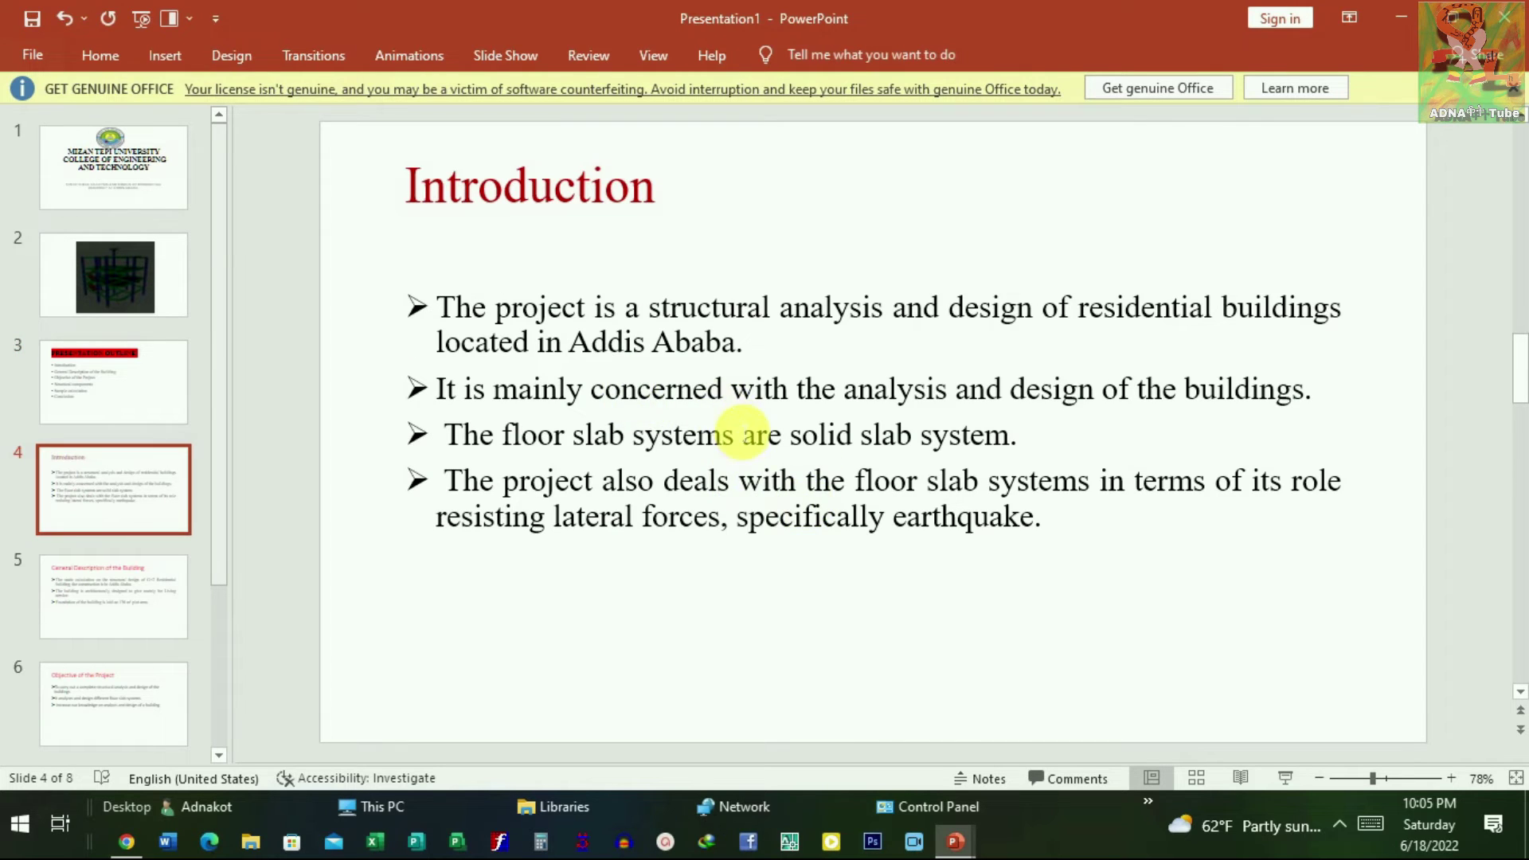
scroll(730, 434, "down", 1)
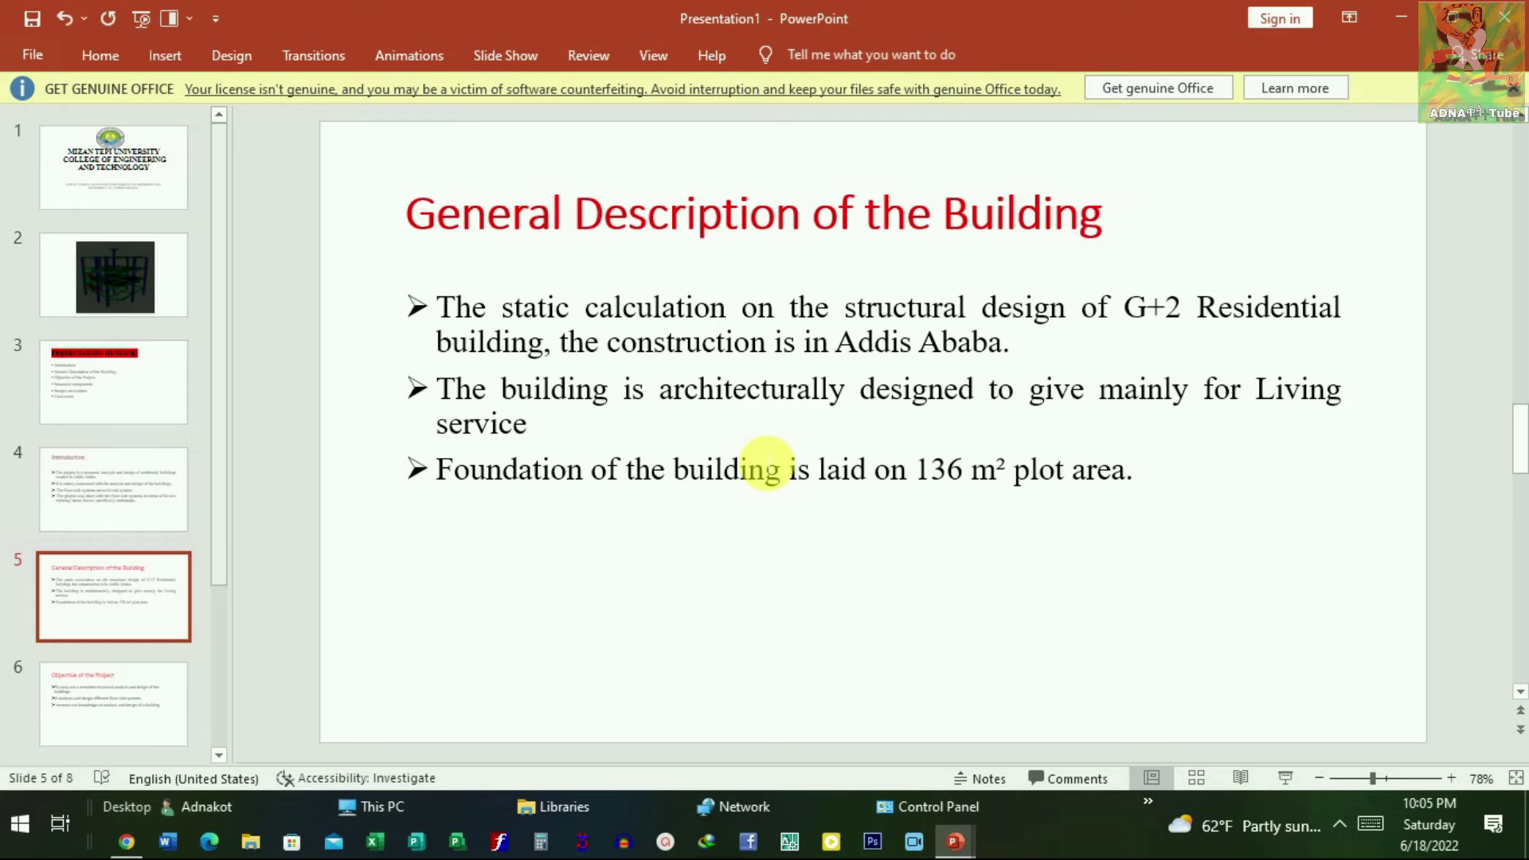
scroll(765, 460, "down", 2)
scroll(1251, 630, "down", 1)
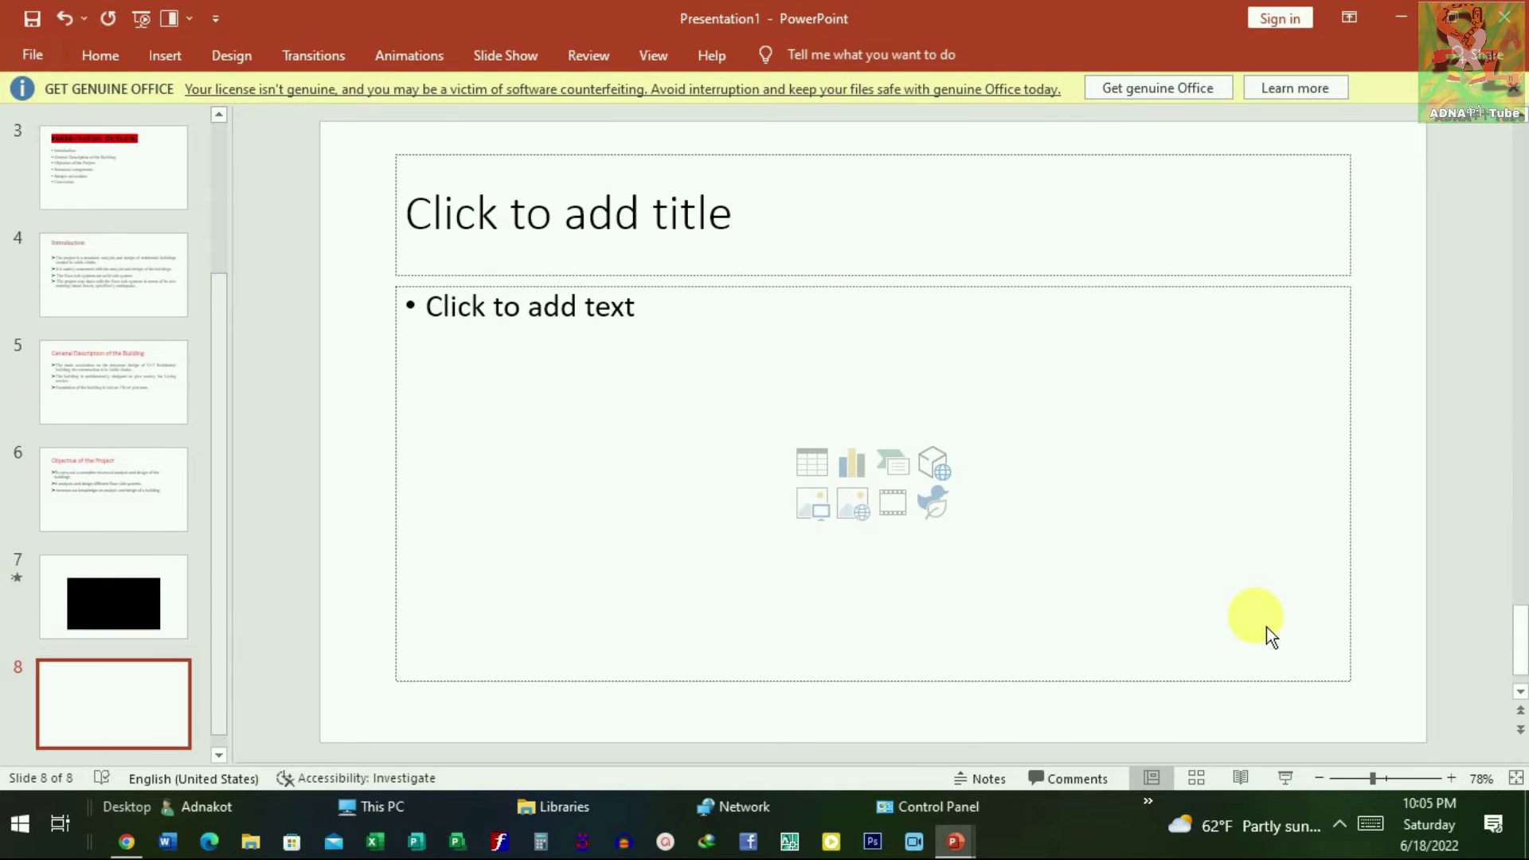
scroll(1148, 625, "up", 3)
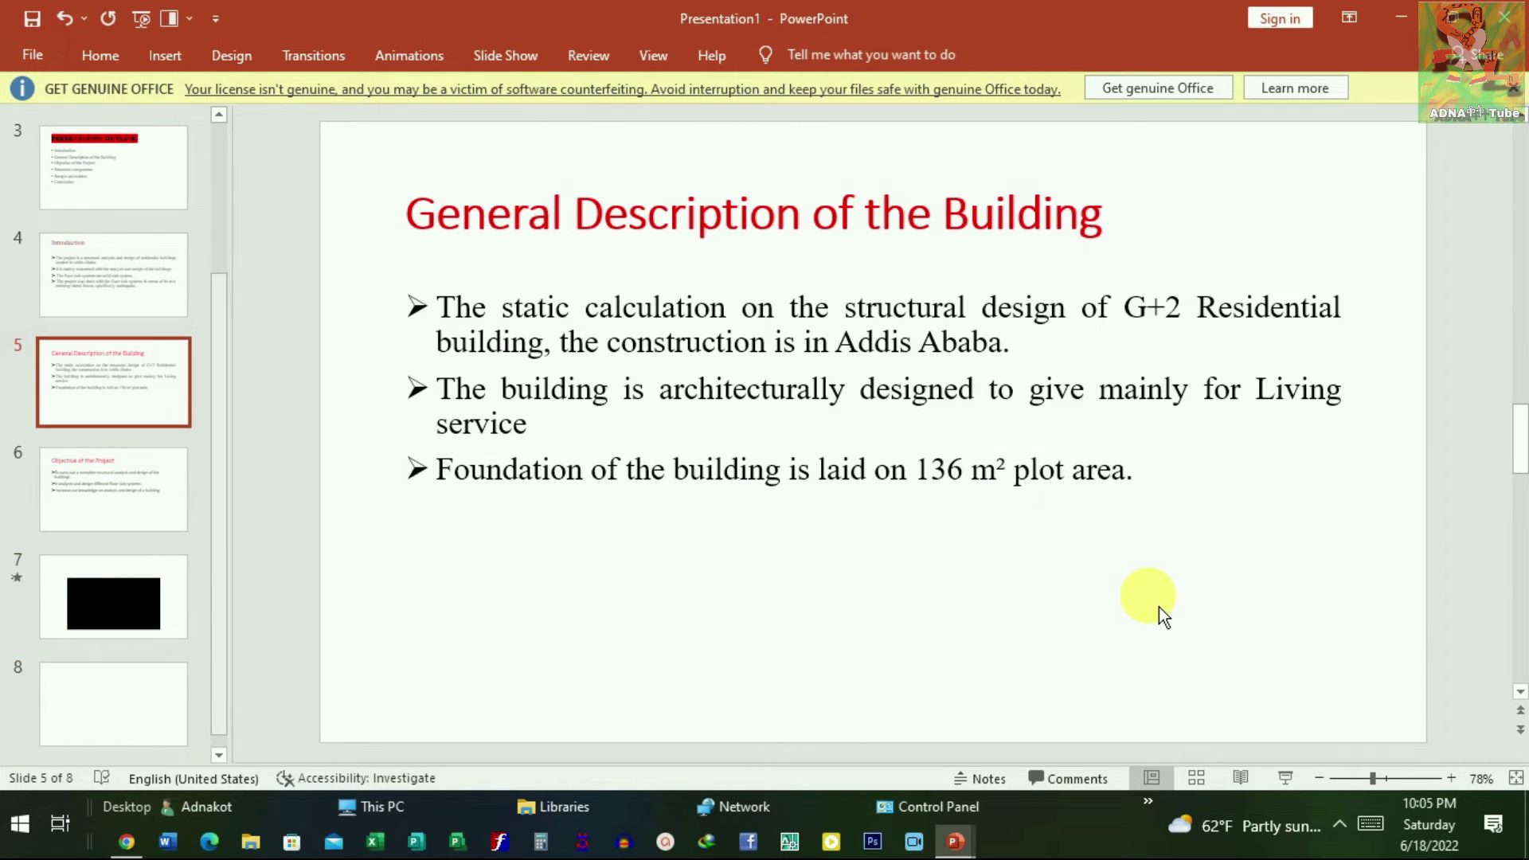
scroll(1143, 605, "up", 3)
scroll(1068, 584, "up", 1)
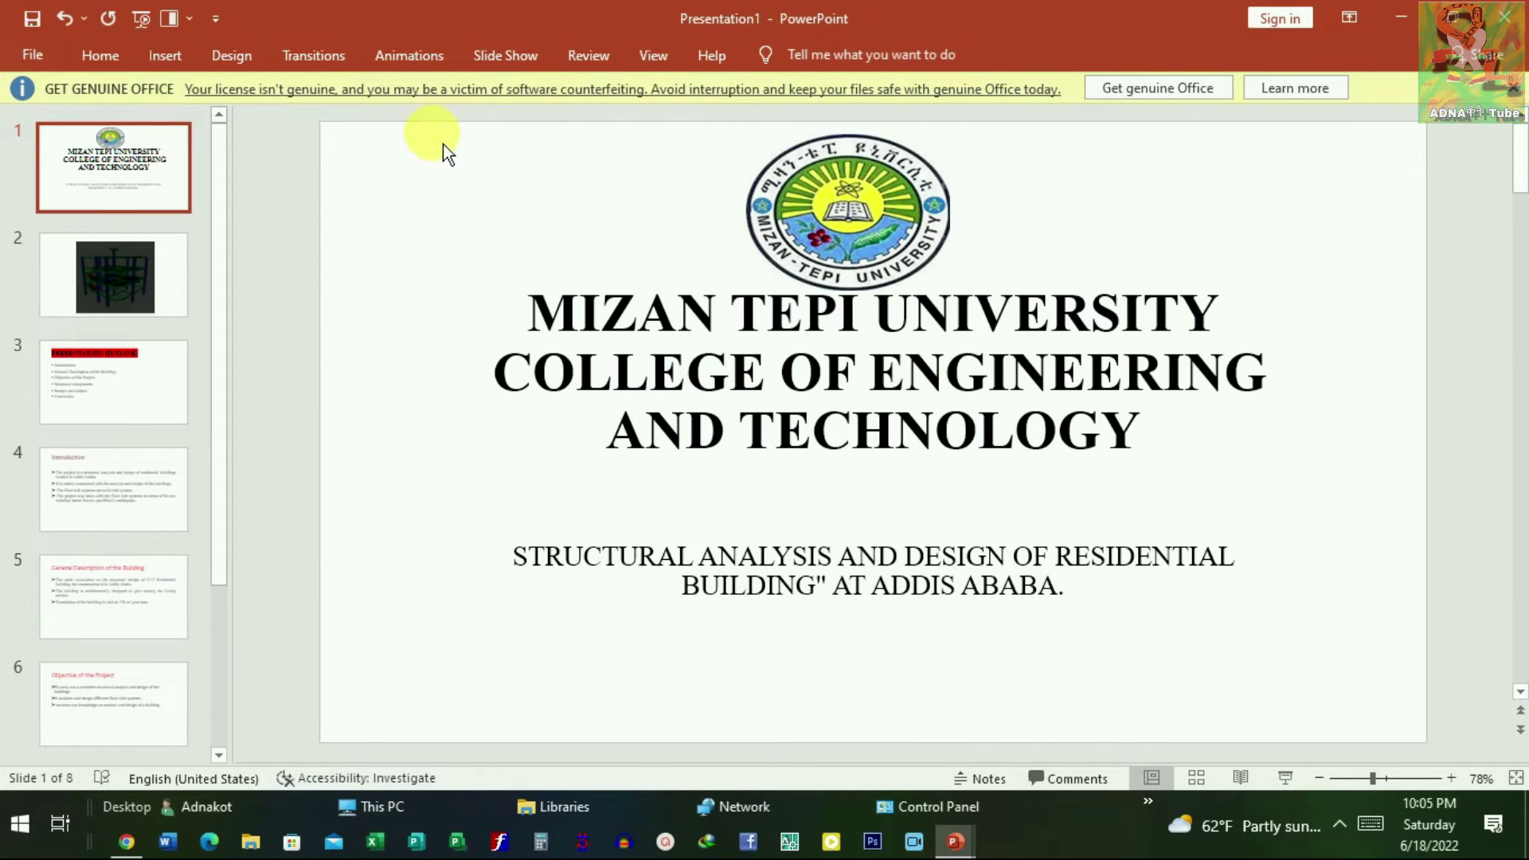
left_click(101, 57)
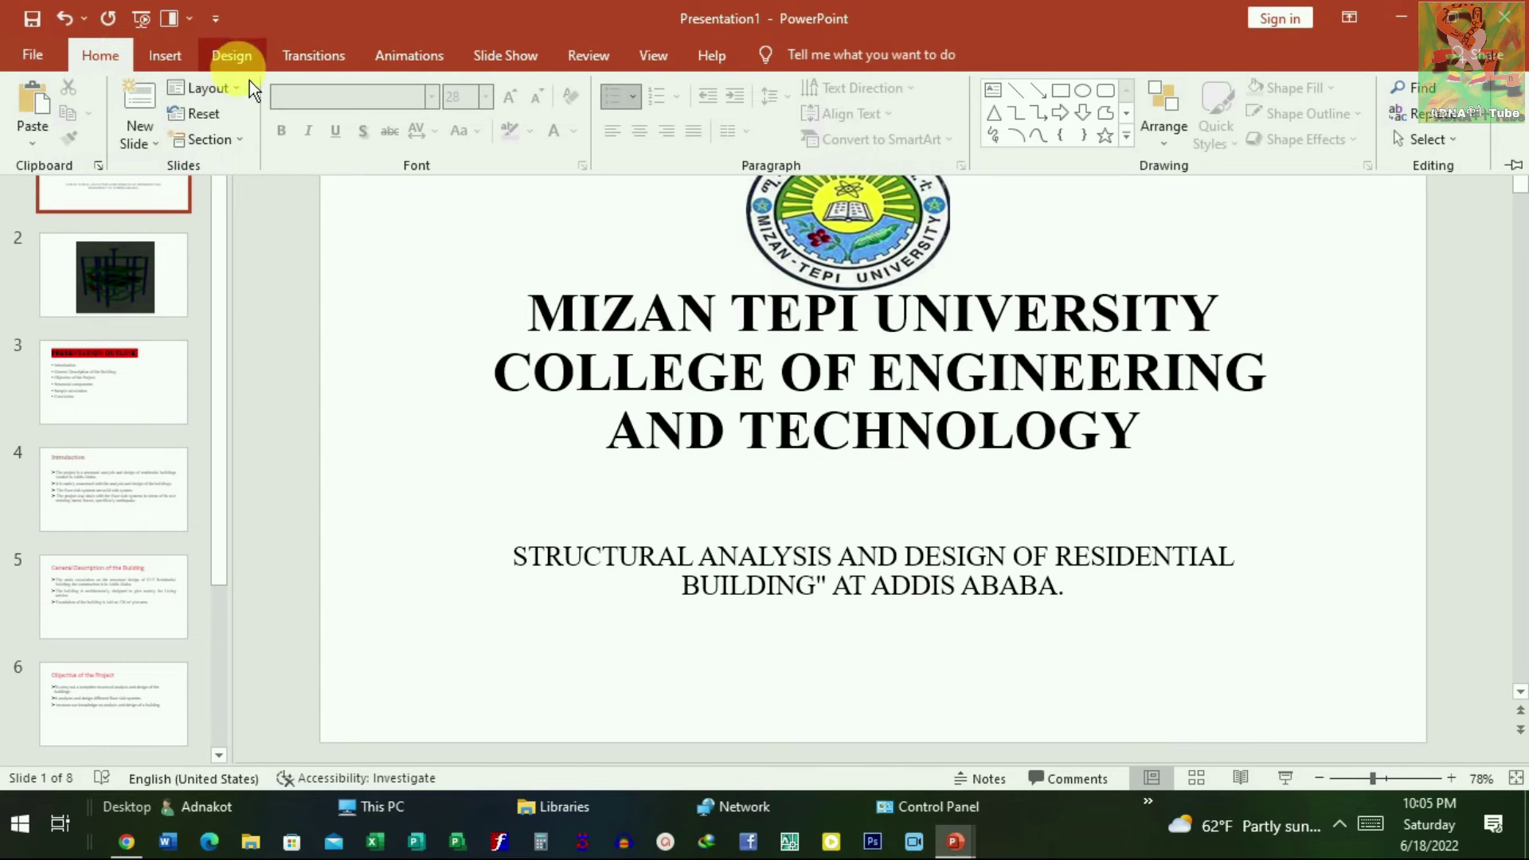
Step: Apply the green Facet design theme and review it across all eight slides
left_click(252, 66)
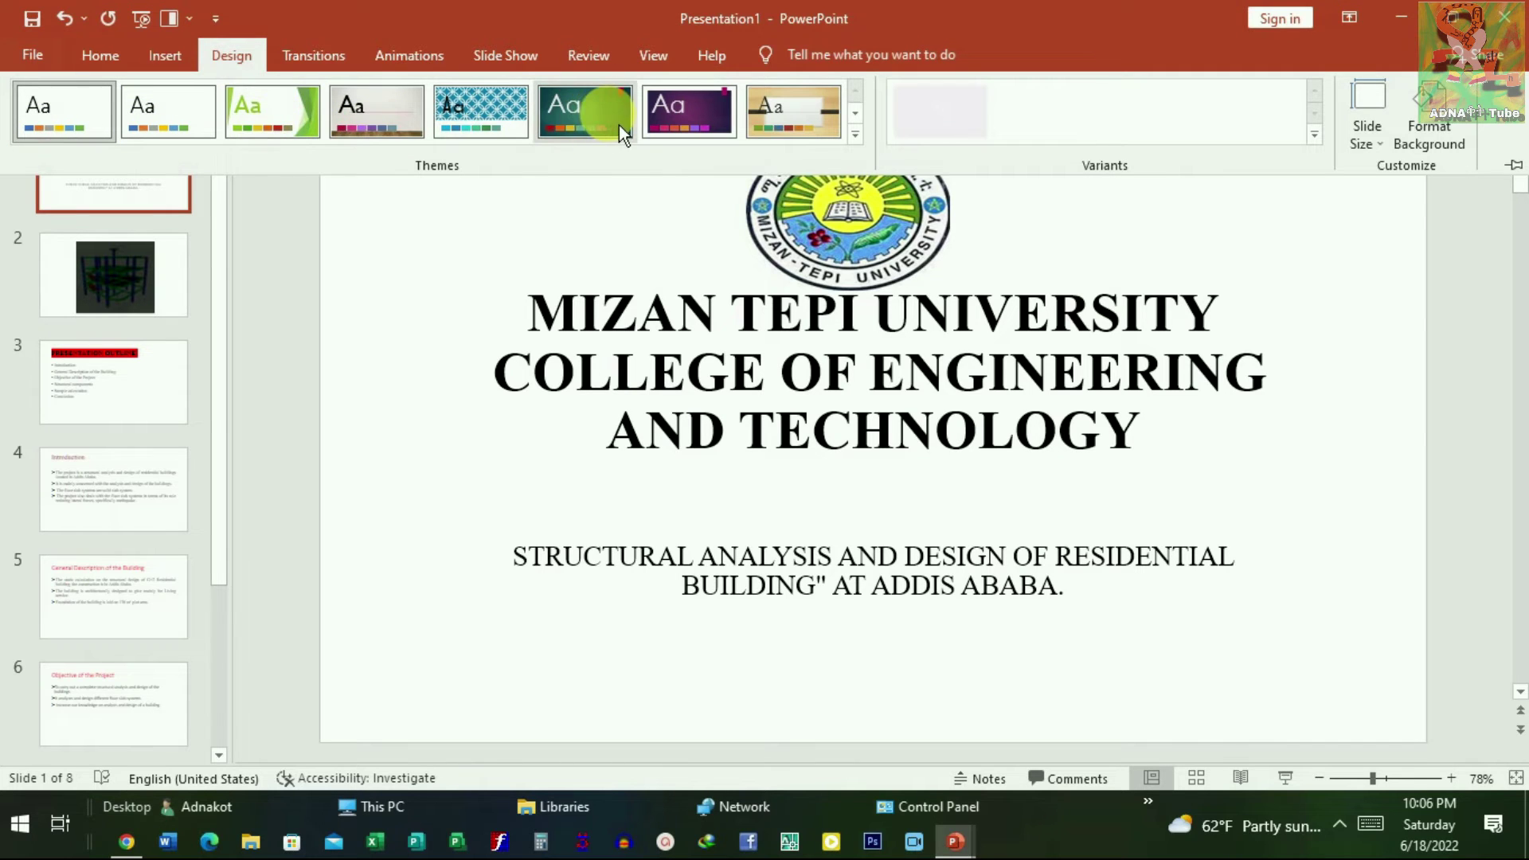
left_click(295, 117)
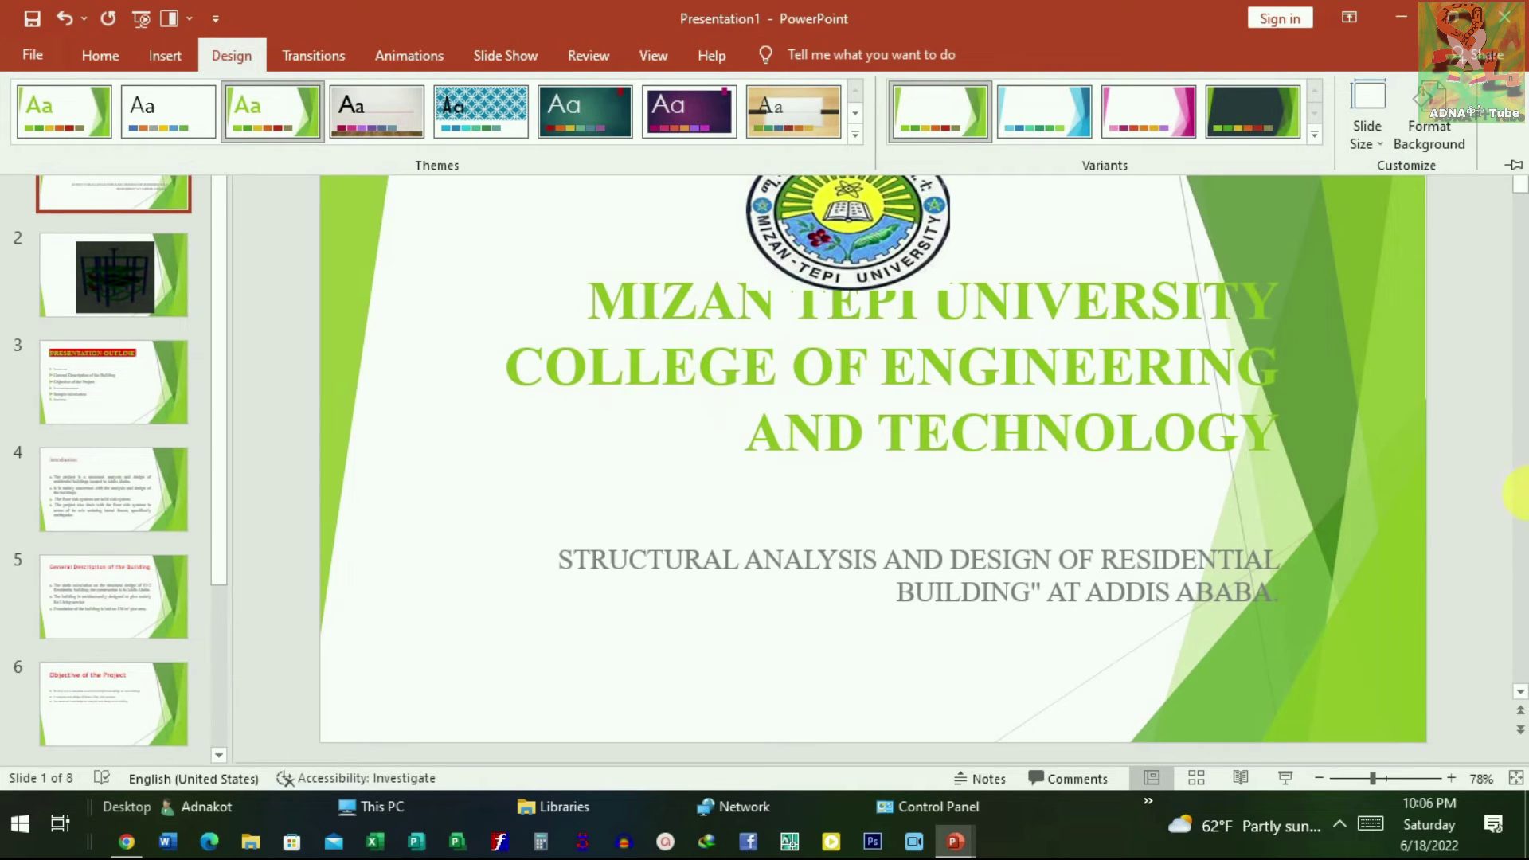
scroll(745, 478, "down", 1)
scroll(742, 477, "down", 1)
scroll(740, 475, "down", 1)
scroll(740, 474, "down", 1)
scroll(738, 480, "down", 1)
scroll(738, 480, "down", 1)
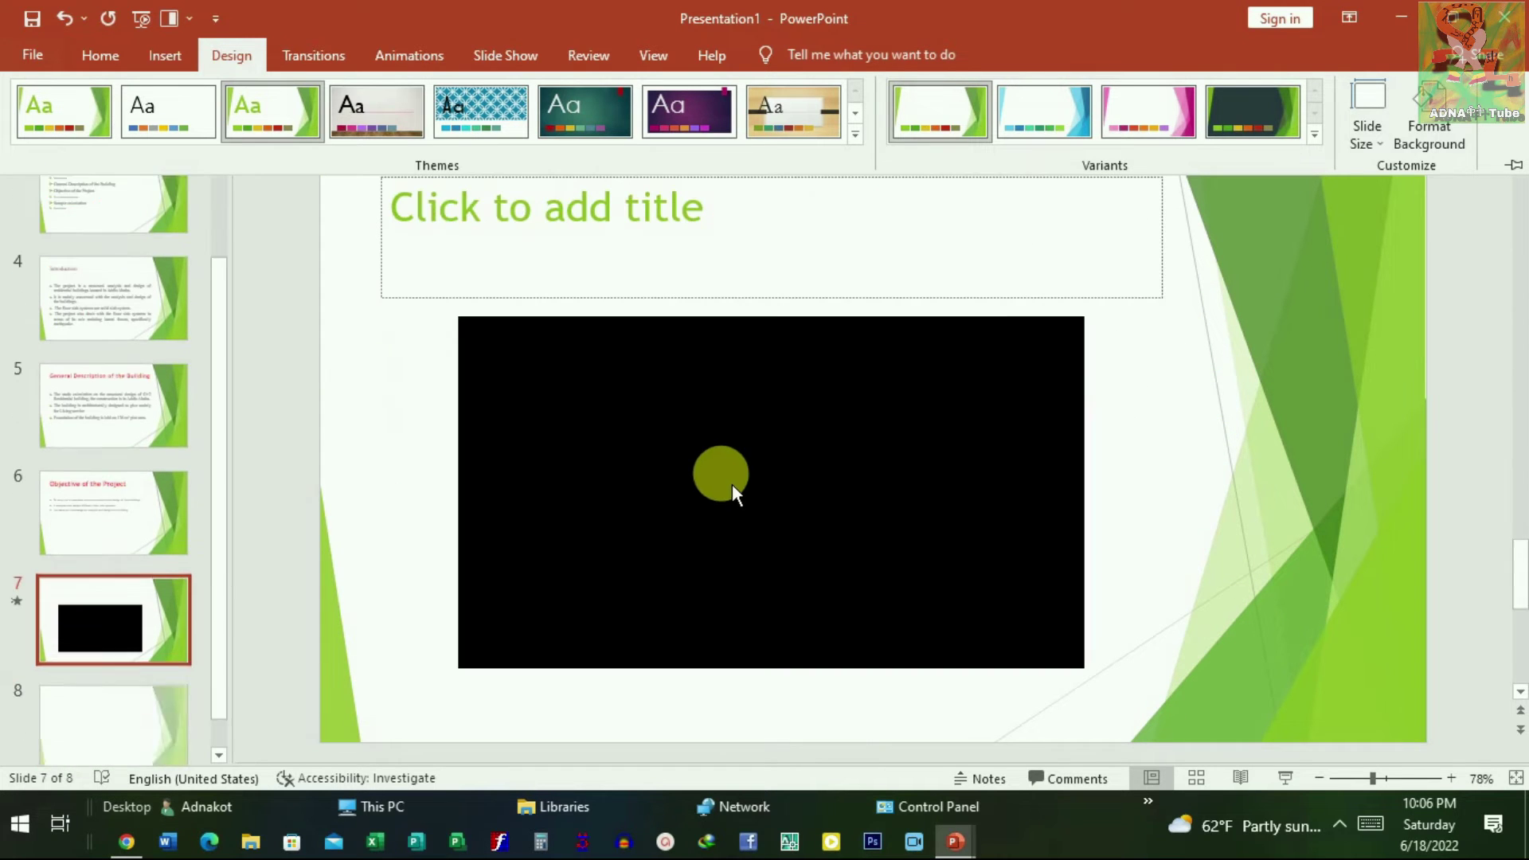
scroll(746, 443, "up", 4)
scroll(389, 312, "up", 2)
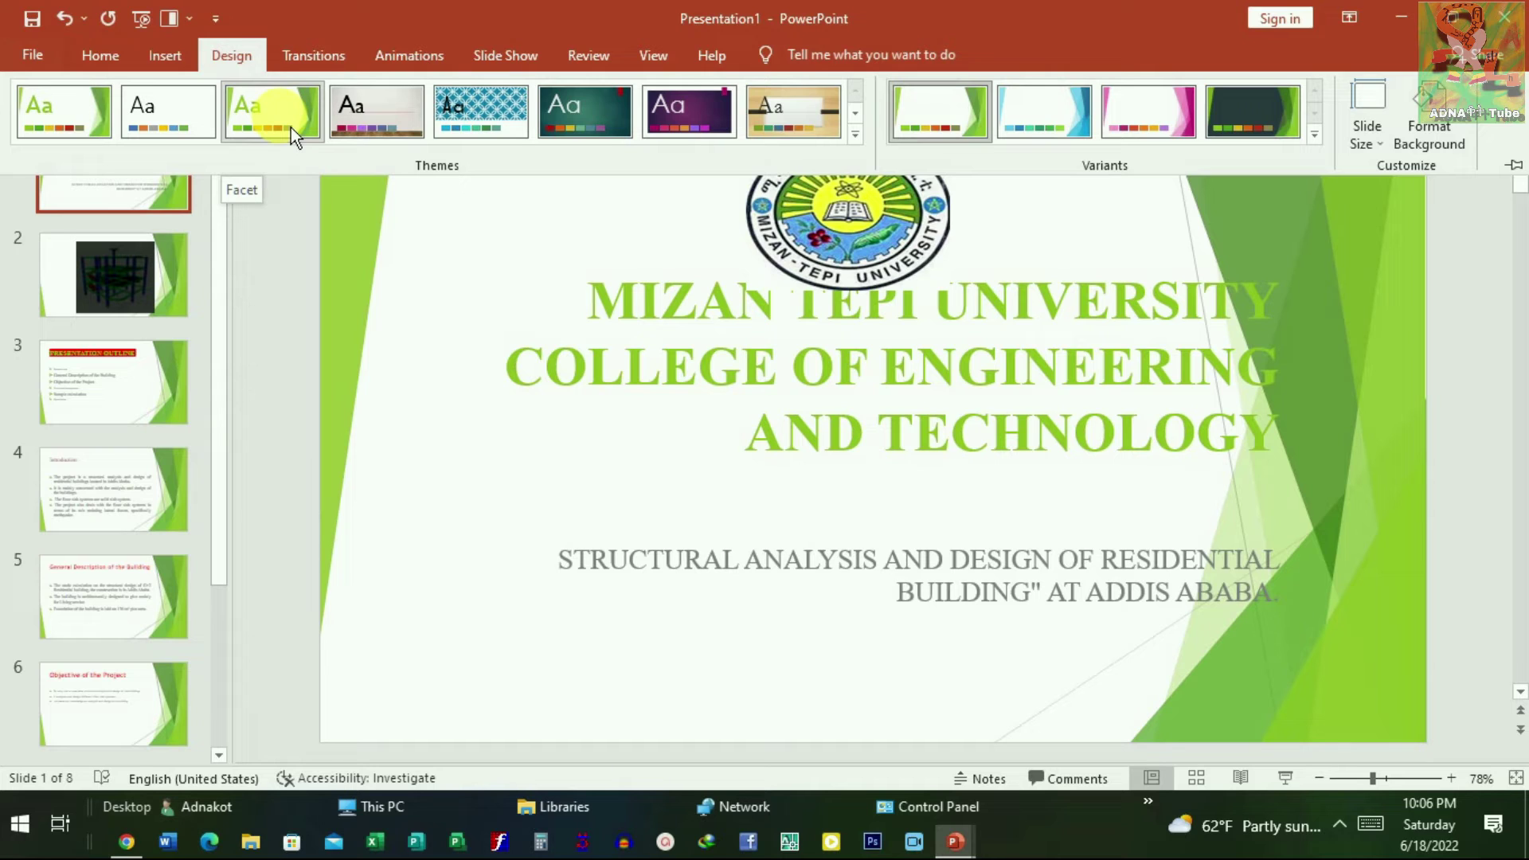
Step: Try the Facet, wood-floor, teal, Ion Boardroom and wood-textured themes on the deck
left_click(291, 128)
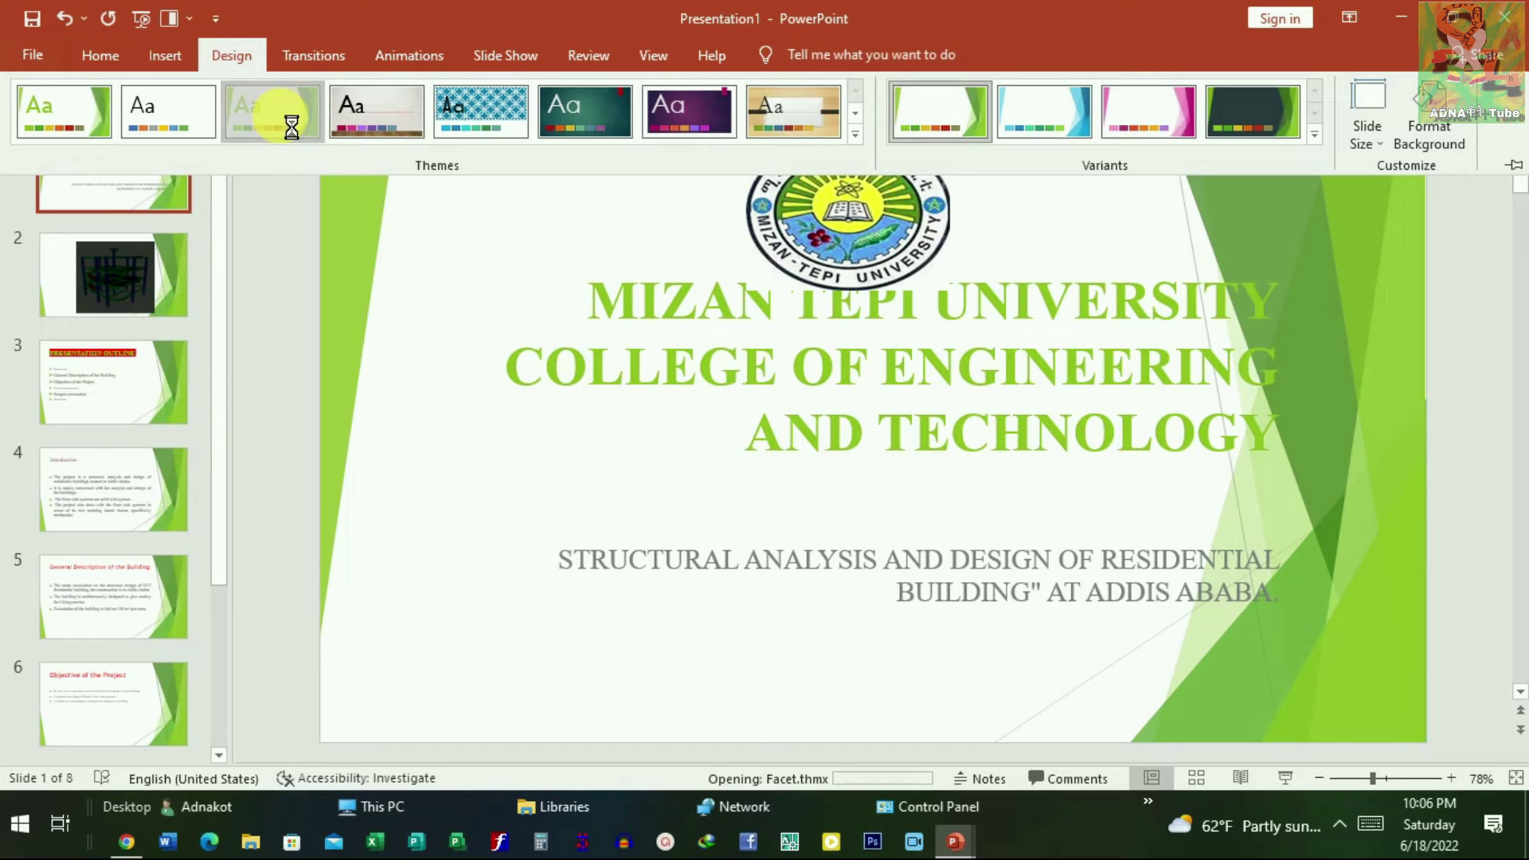
left_click(407, 137)
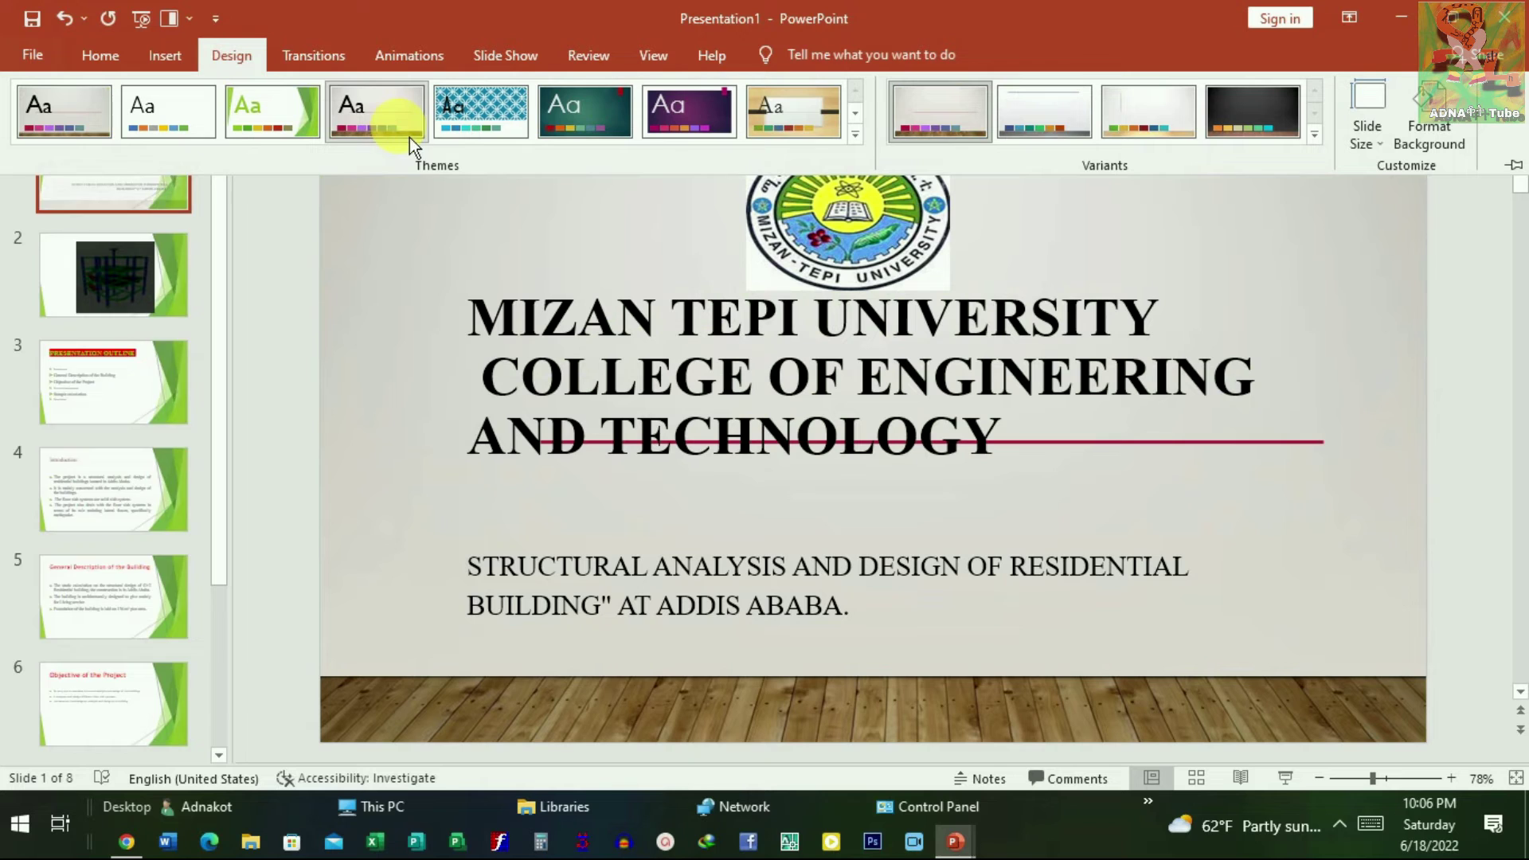
left_click(492, 119)
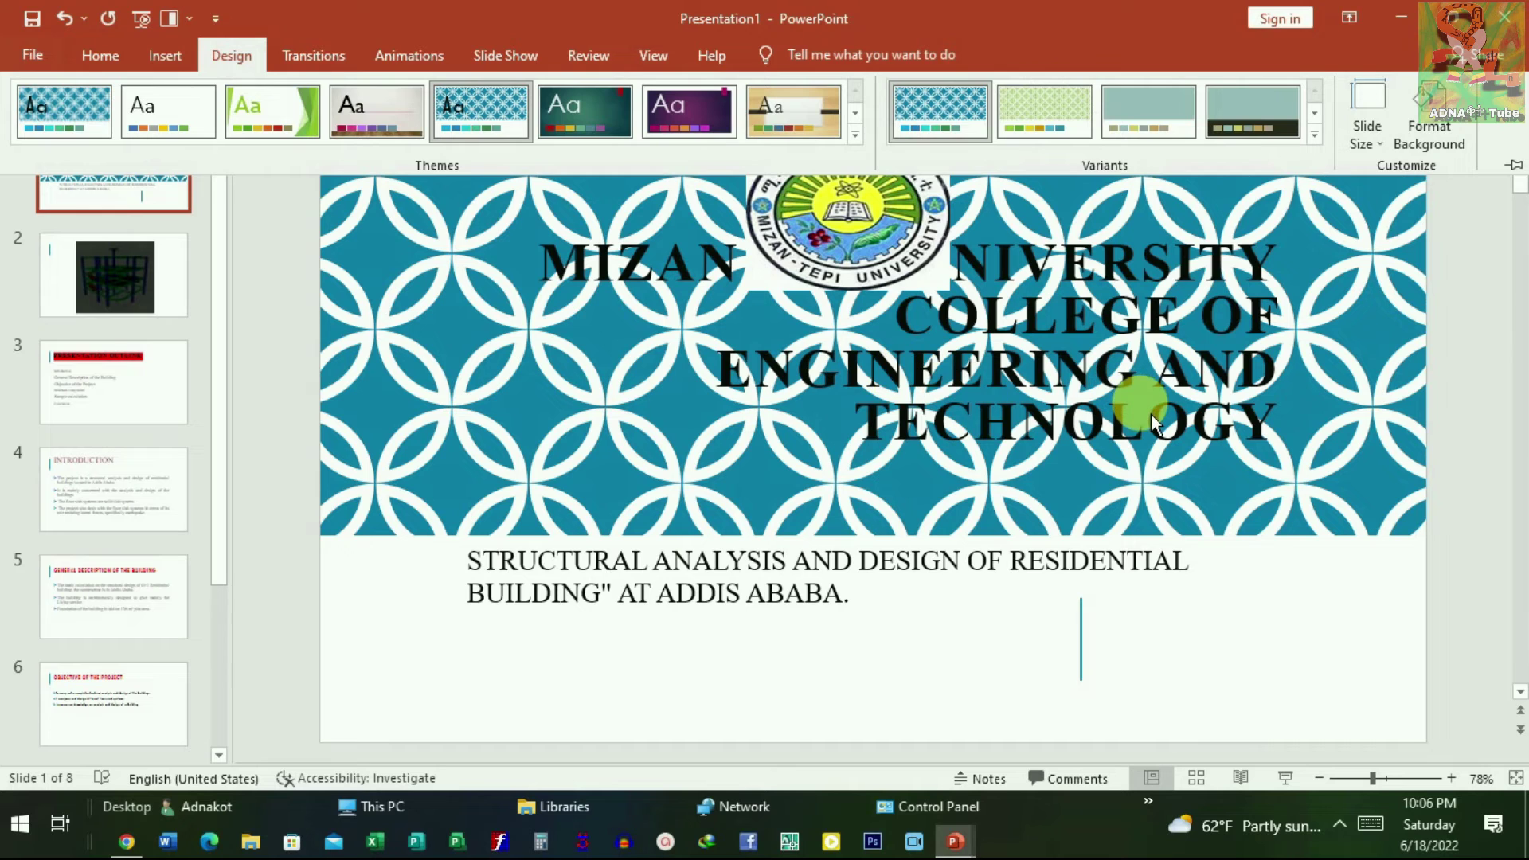
scroll(1151, 417, "down", 2)
scroll(1139, 422, "up", 2)
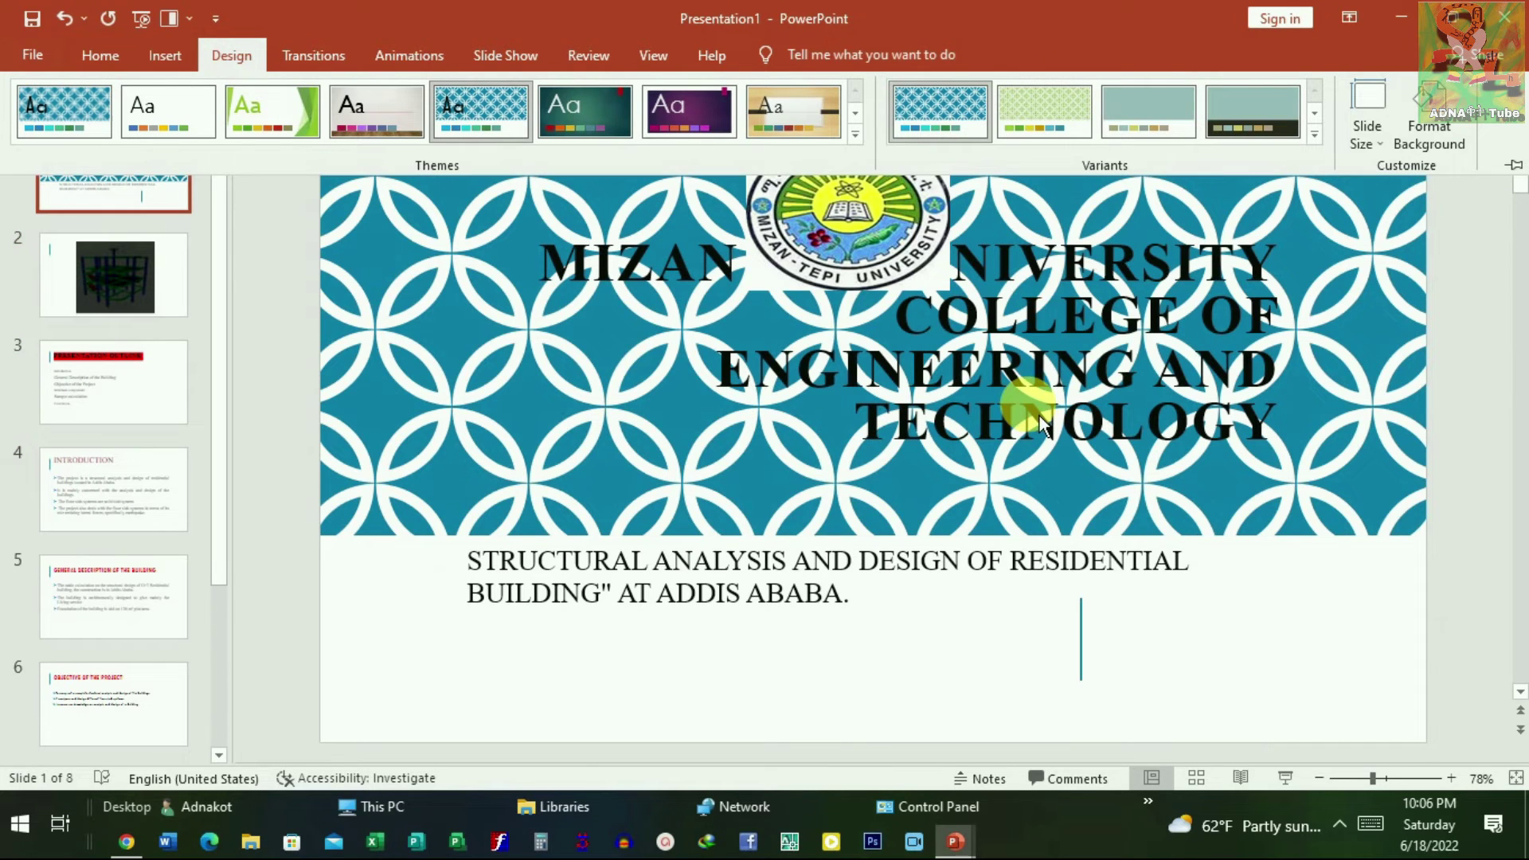
left_click(940, 112)
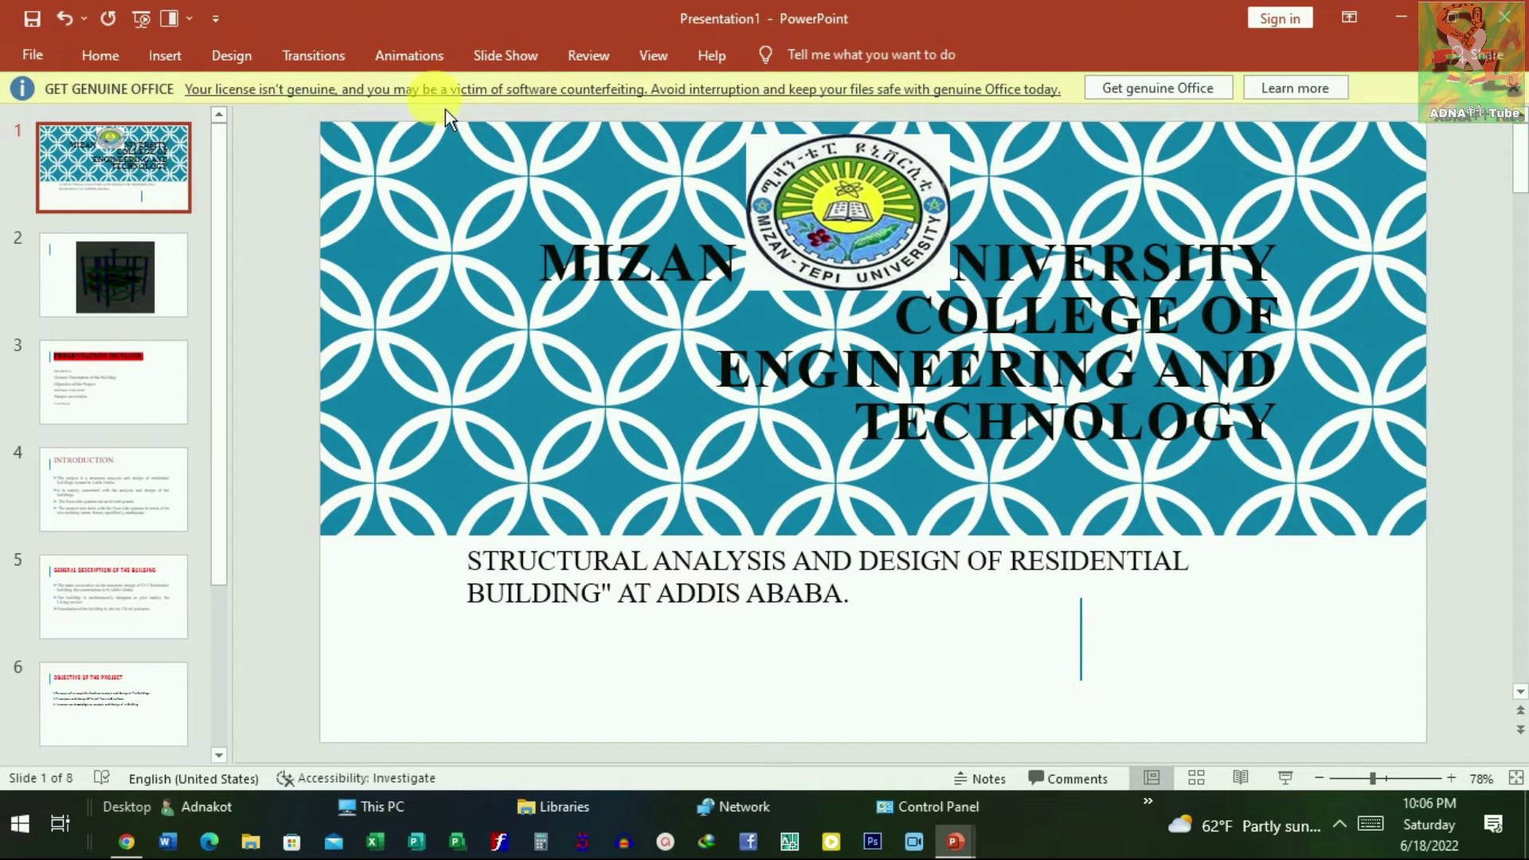
left_click(220, 58)
left_click(701, 117)
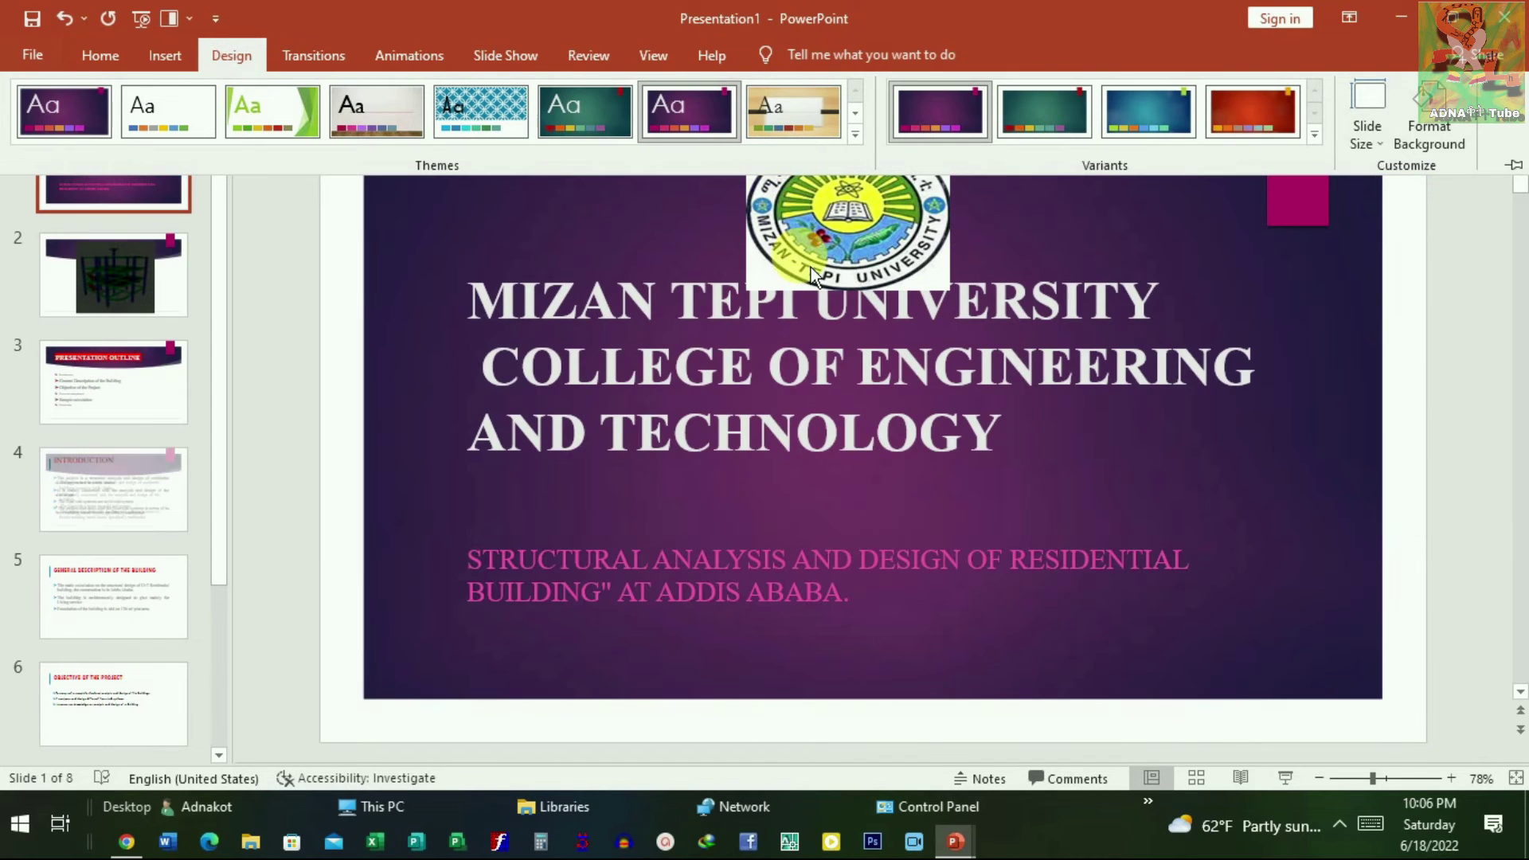
left_click(789, 111)
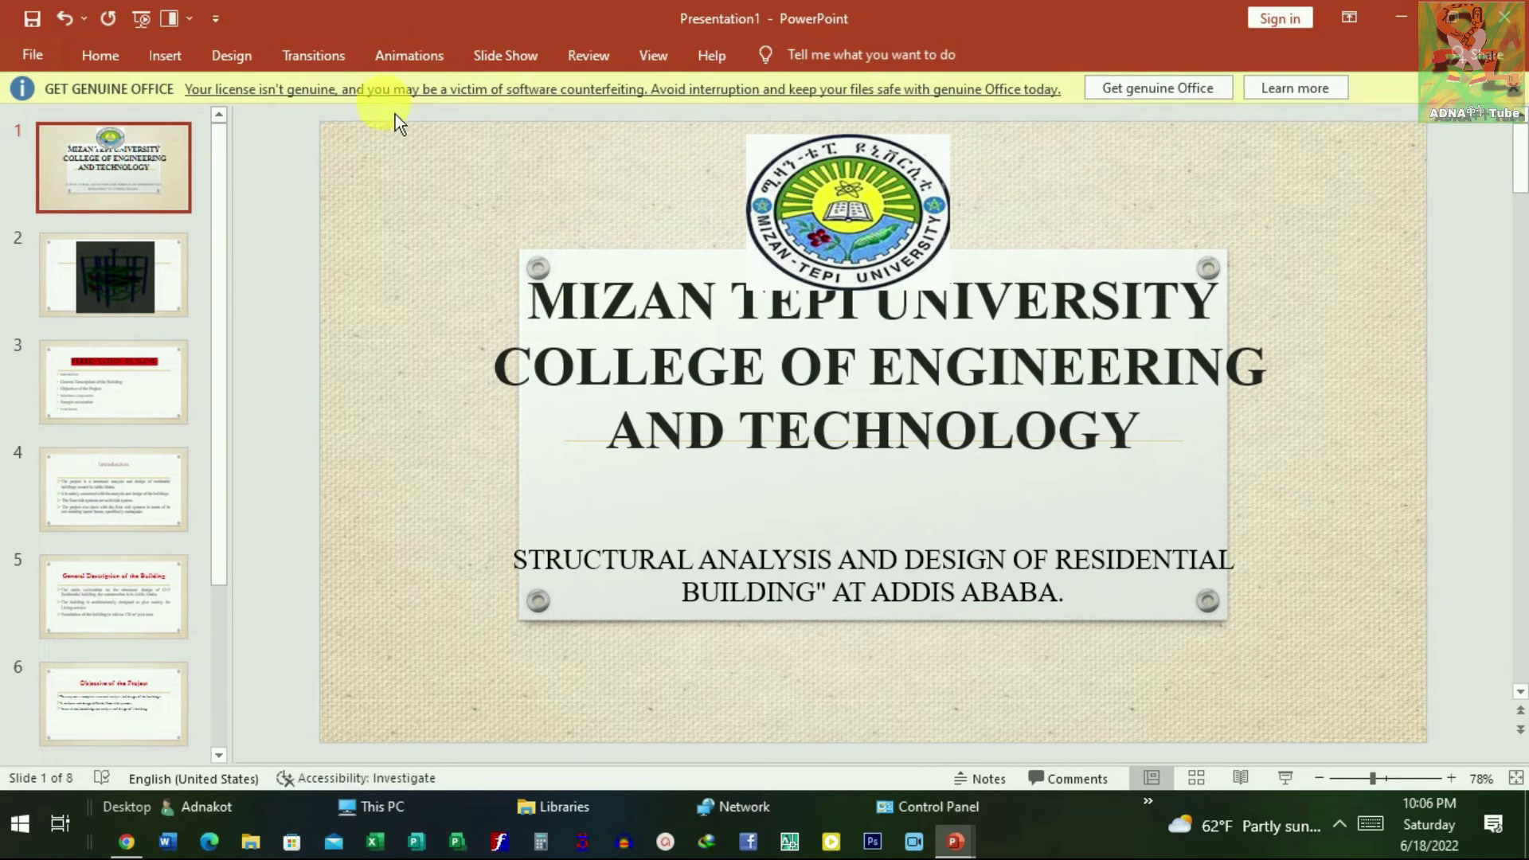
Step: Apply the teal theme with its red colour variant and review the slides
left_click(245, 65)
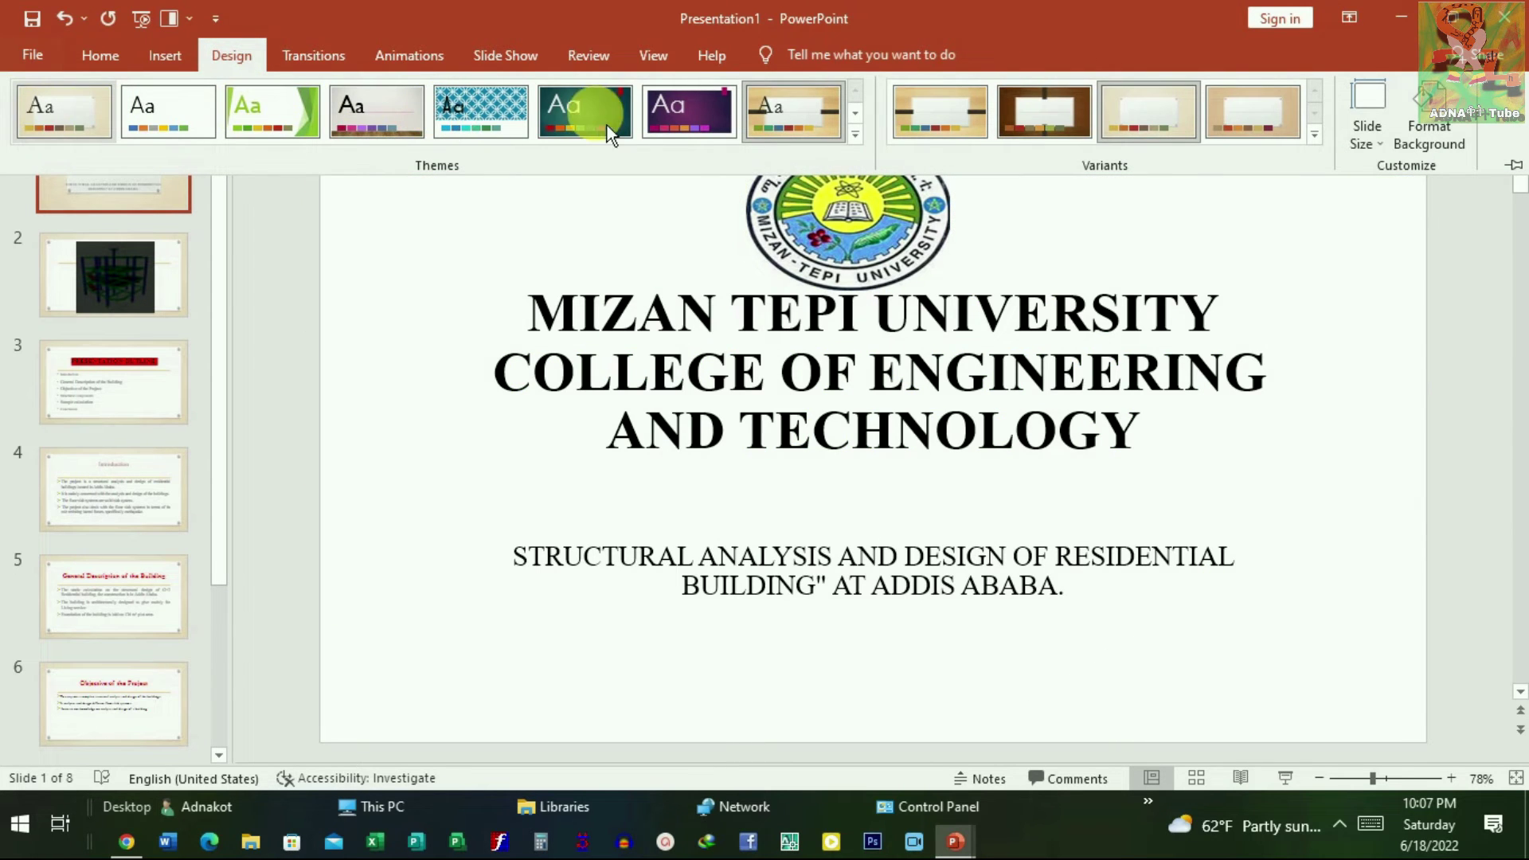
left_click(582, 111)
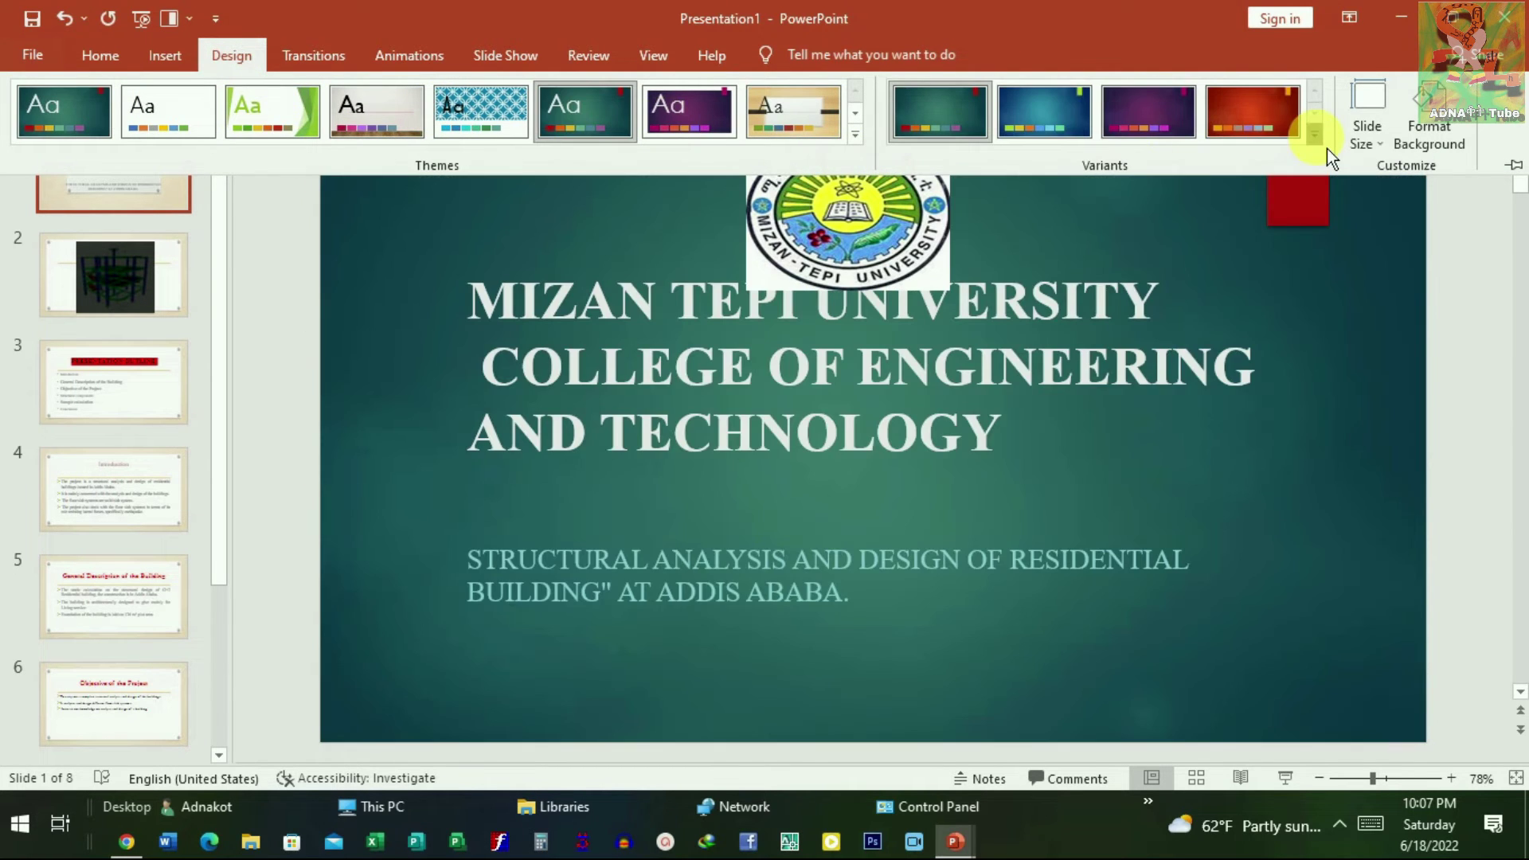
left_click(1328, 148)
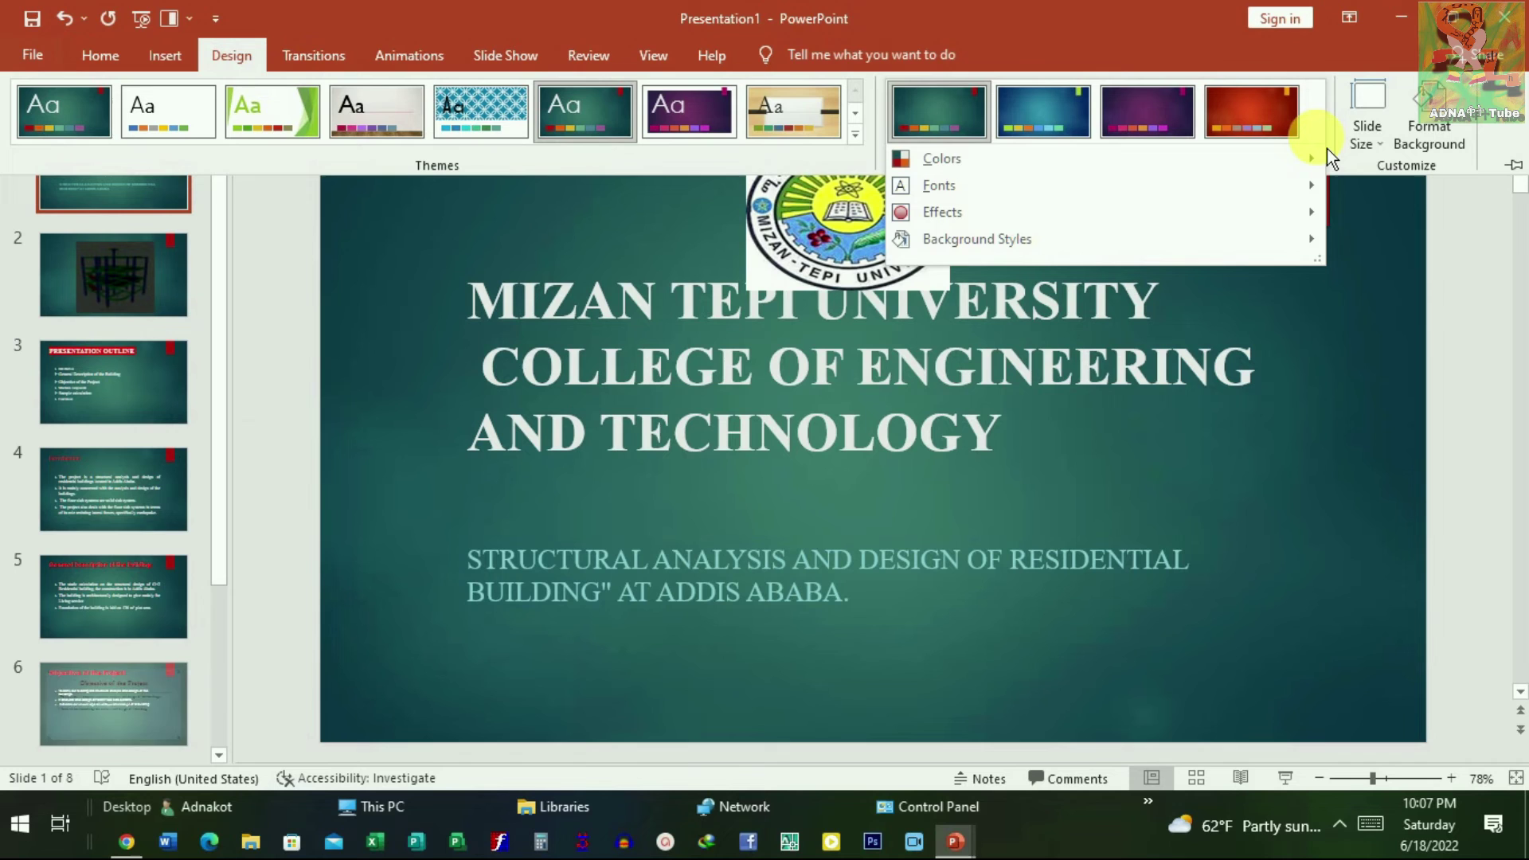
left_click(1294, 123)
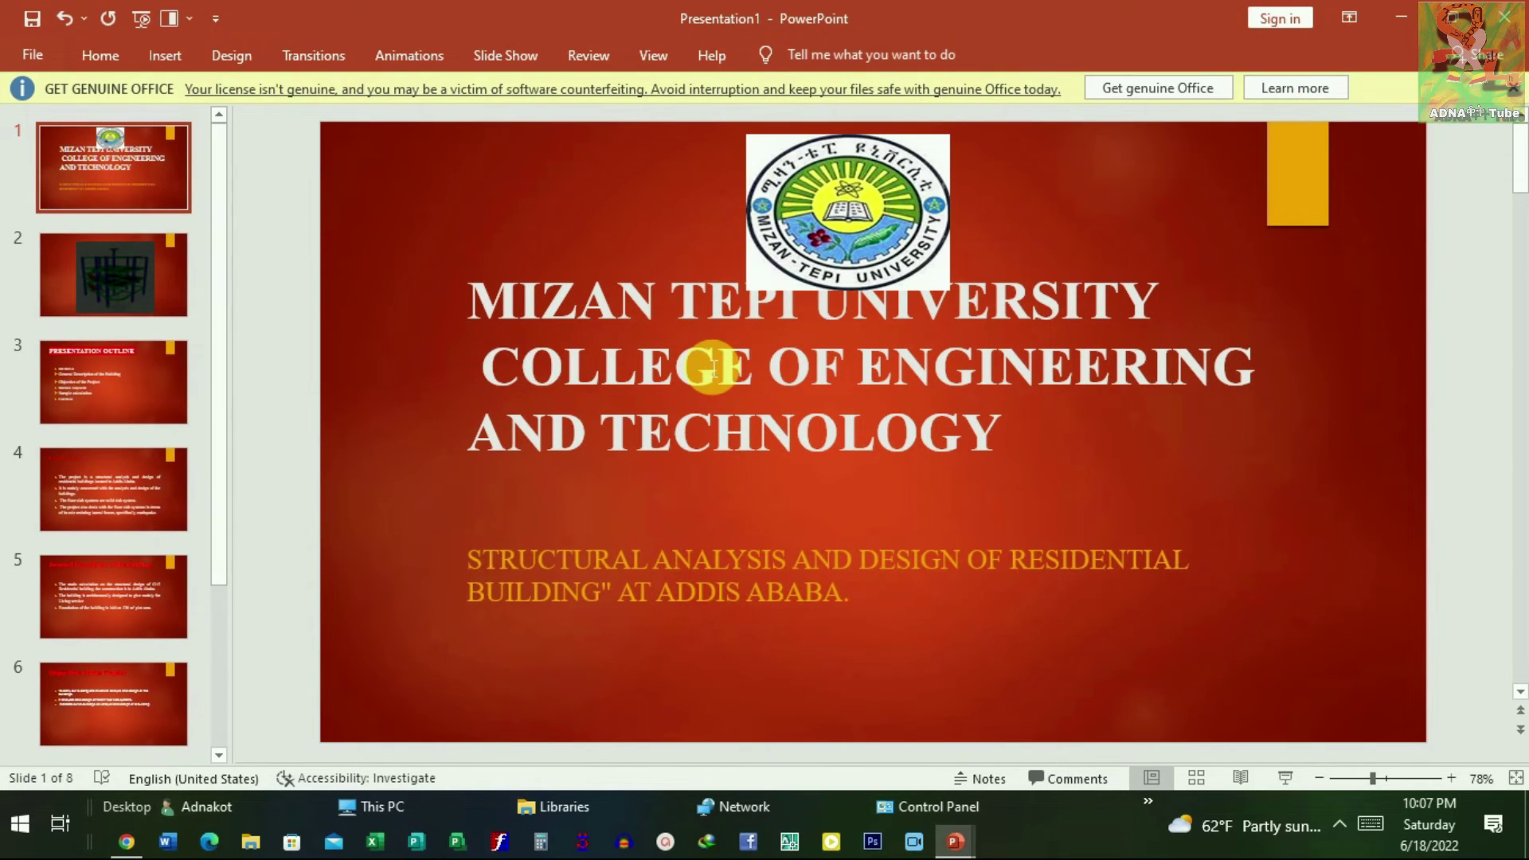
scroll(706, 365, "down", 1)
scroll(714, 368, "down", 1)
scroll(714, 368, "down", 1)
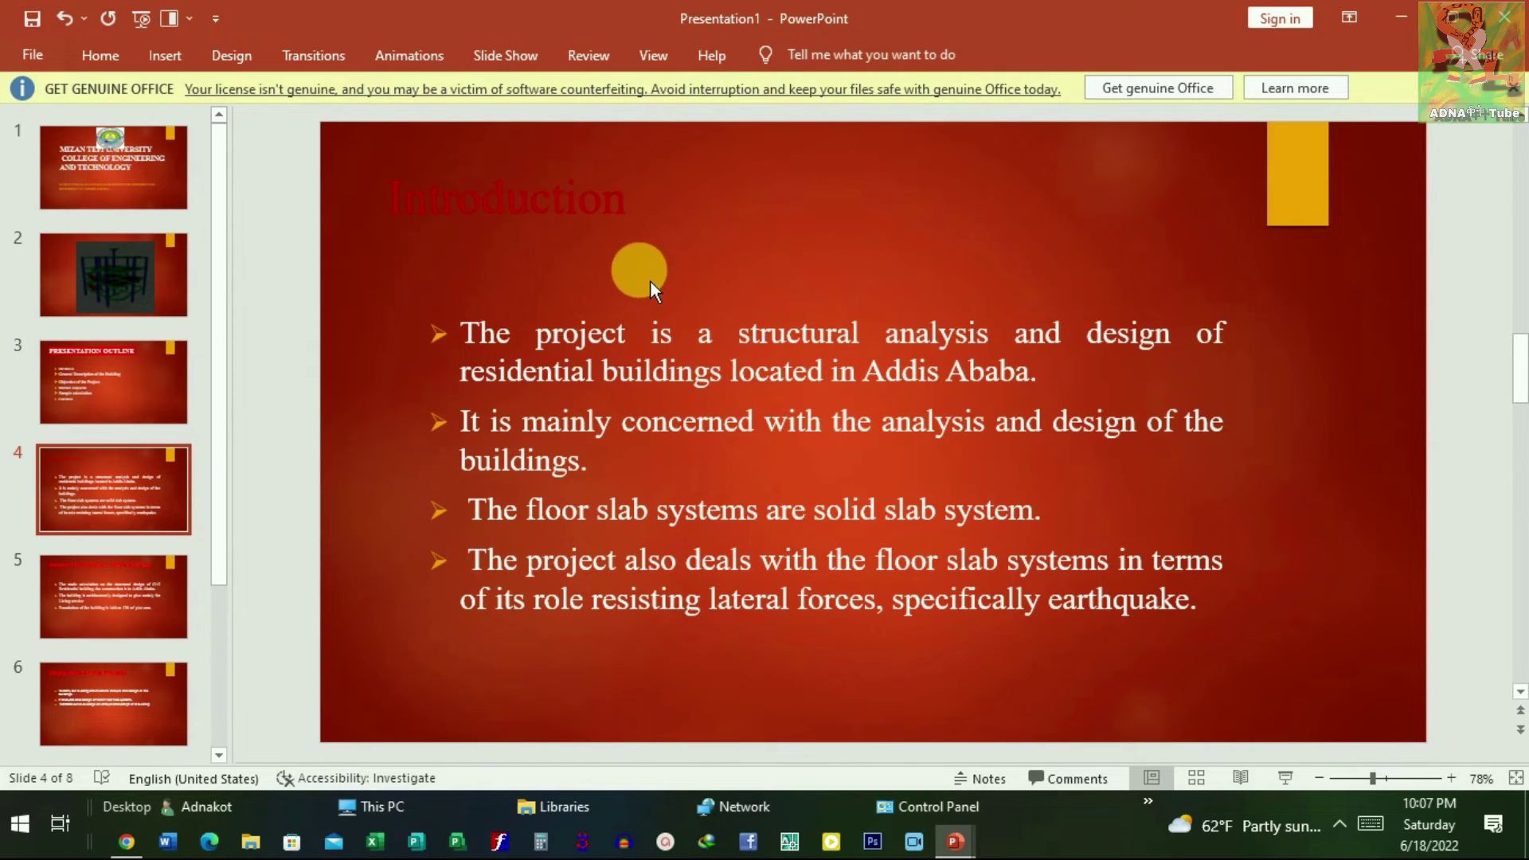
scroll(651, 288, "down", 1)
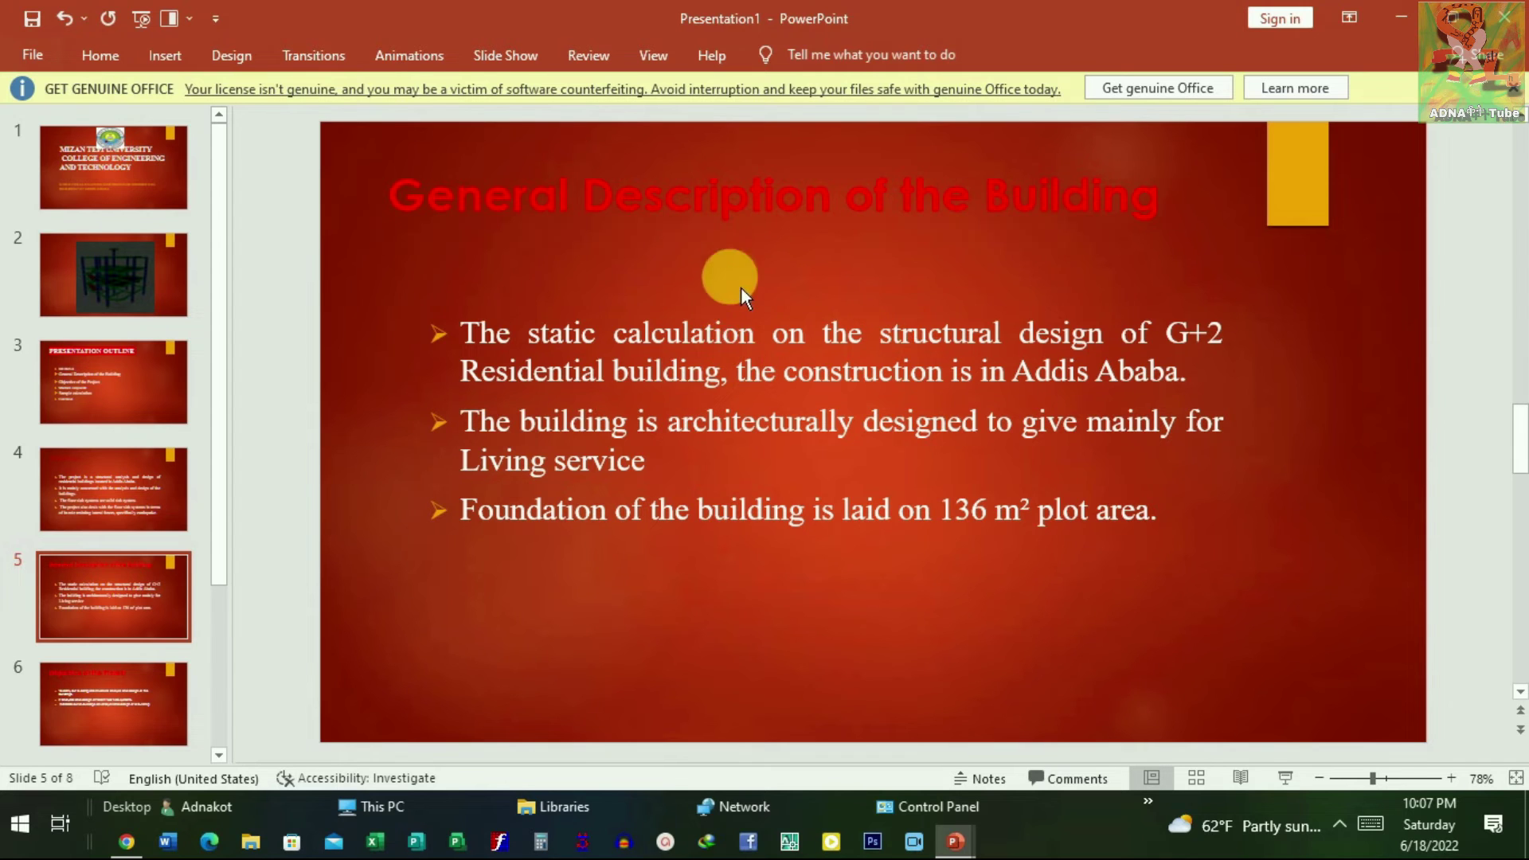
scroll(636, 295, "down", 1)
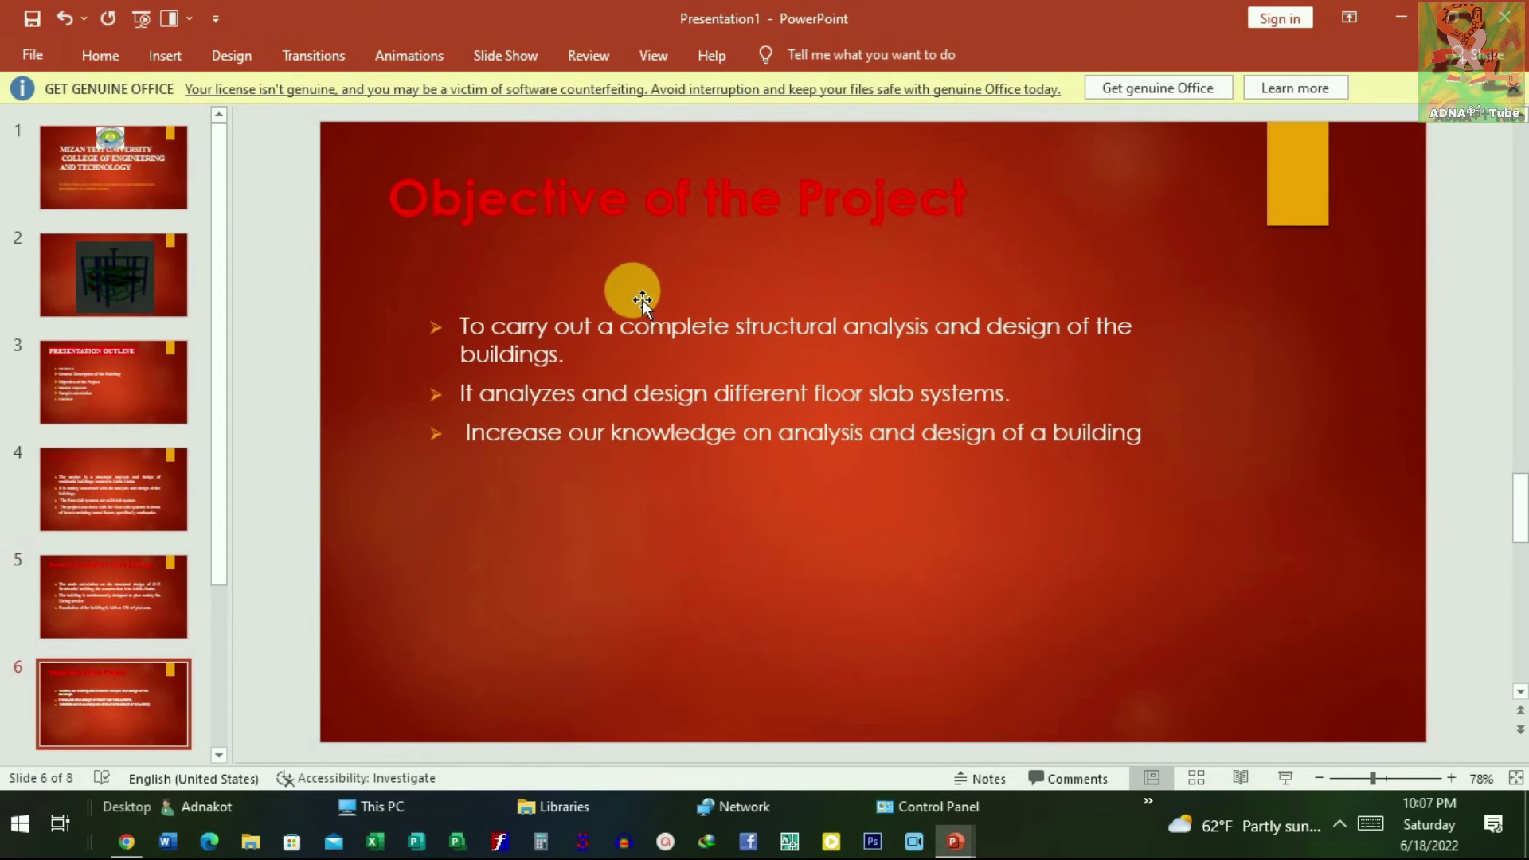
scroll(641, 300, "down", 1)
scroll(647, 322, "up", 2)
scroll(645, 323, "up", 4)
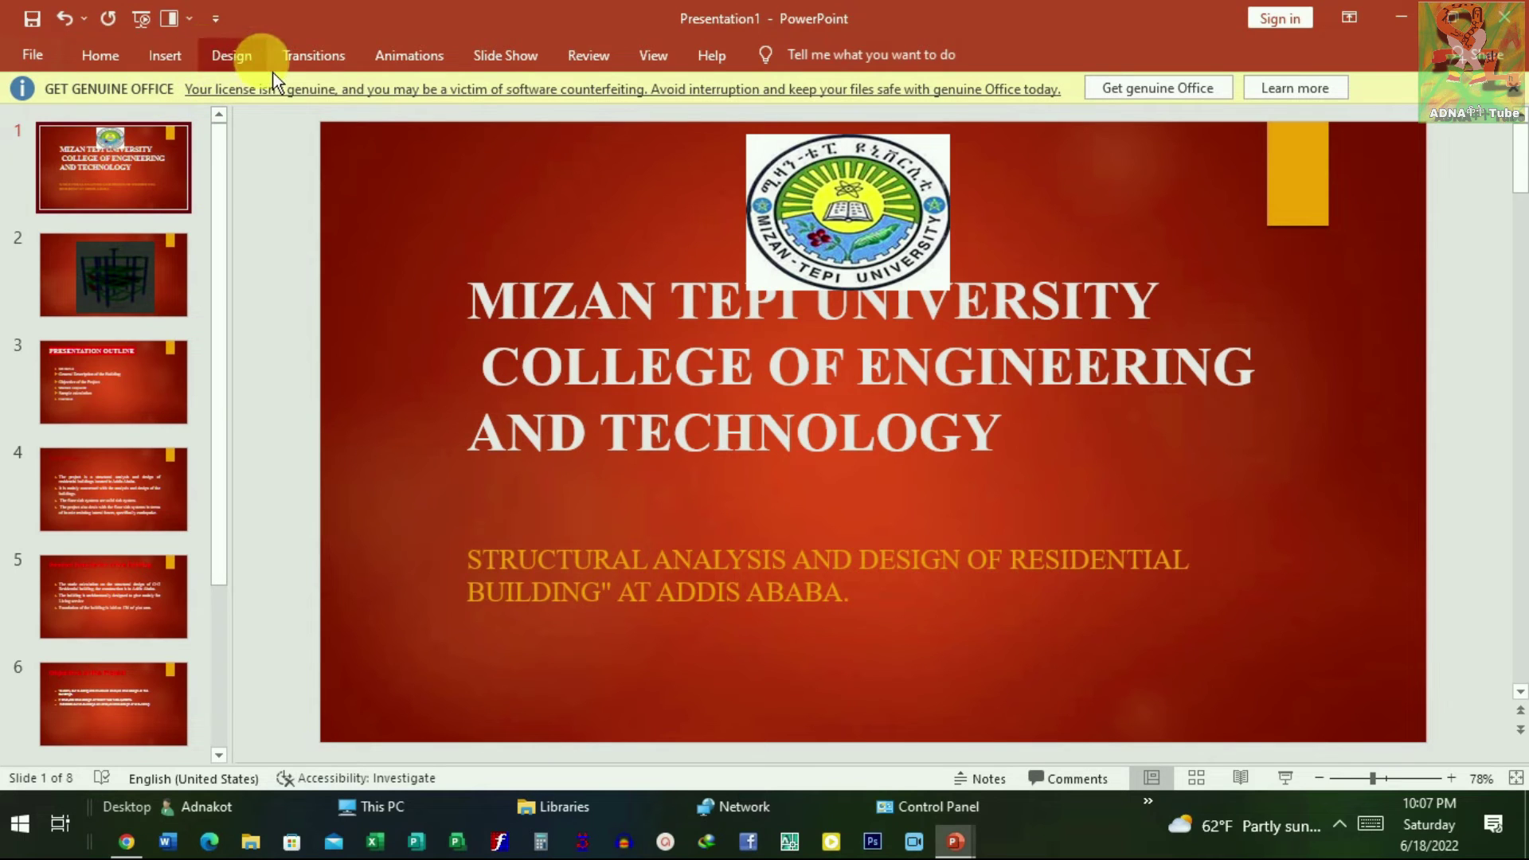
left_click(231, 62)
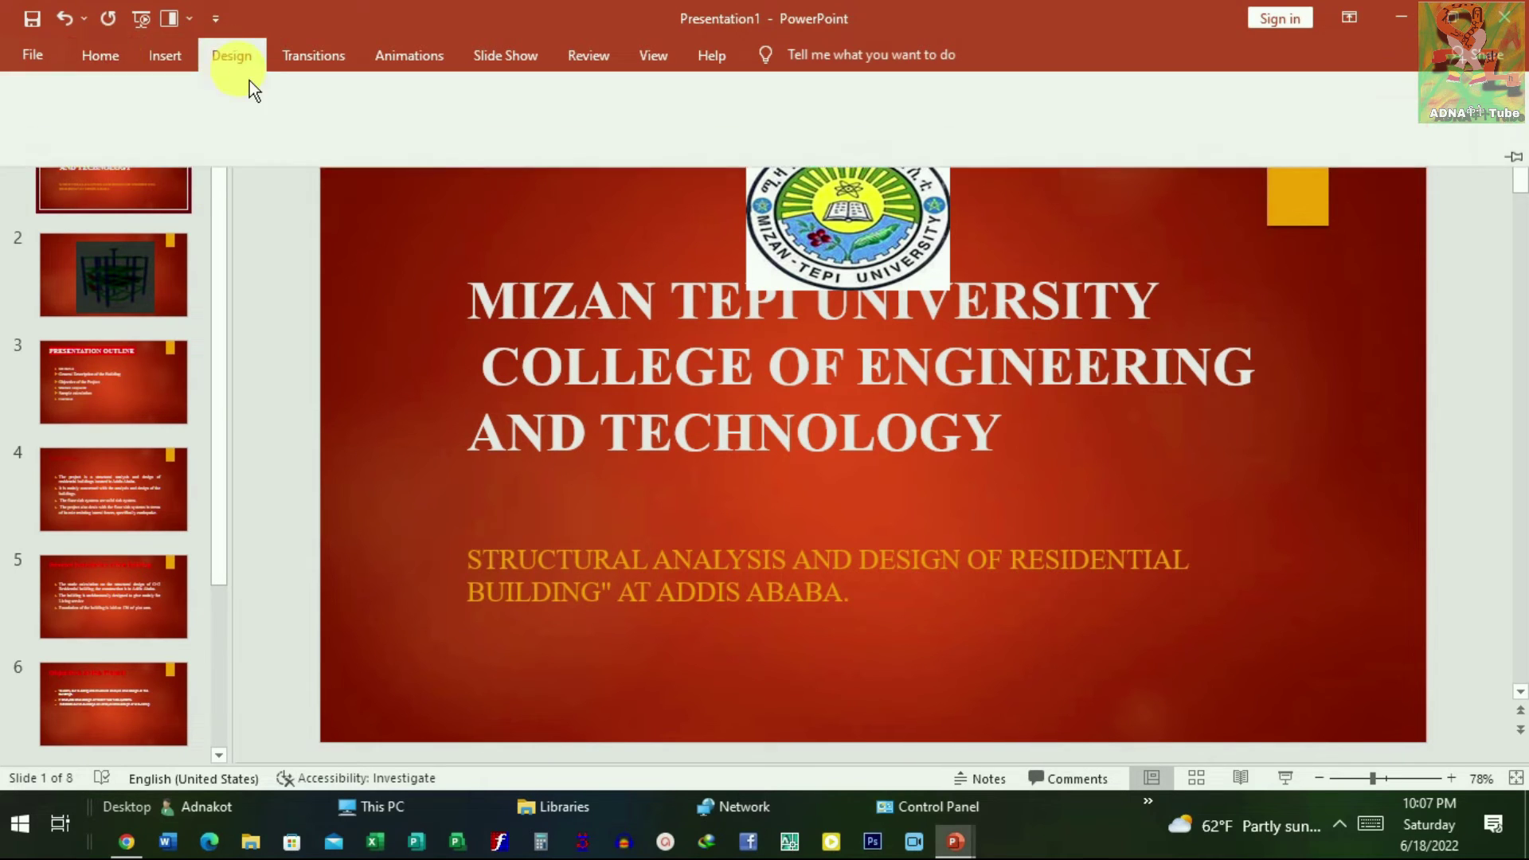
Step: Reapply the green Facet theme and start the slide show from the title slide
left_click(295, 129)
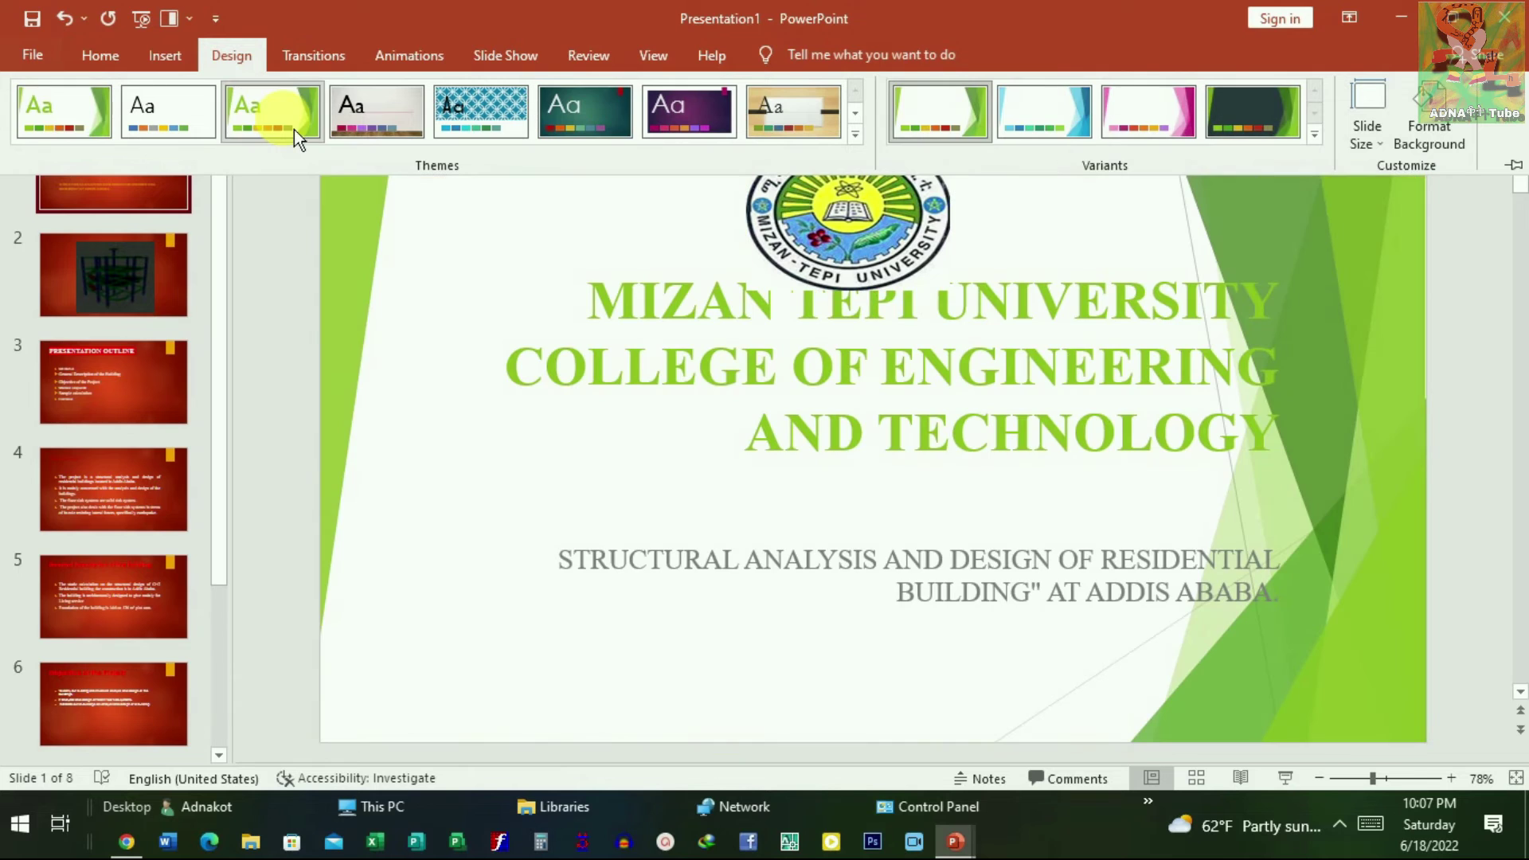
scroll(873, 396, "down", 2)
scroll(872, 395, "down", 1)
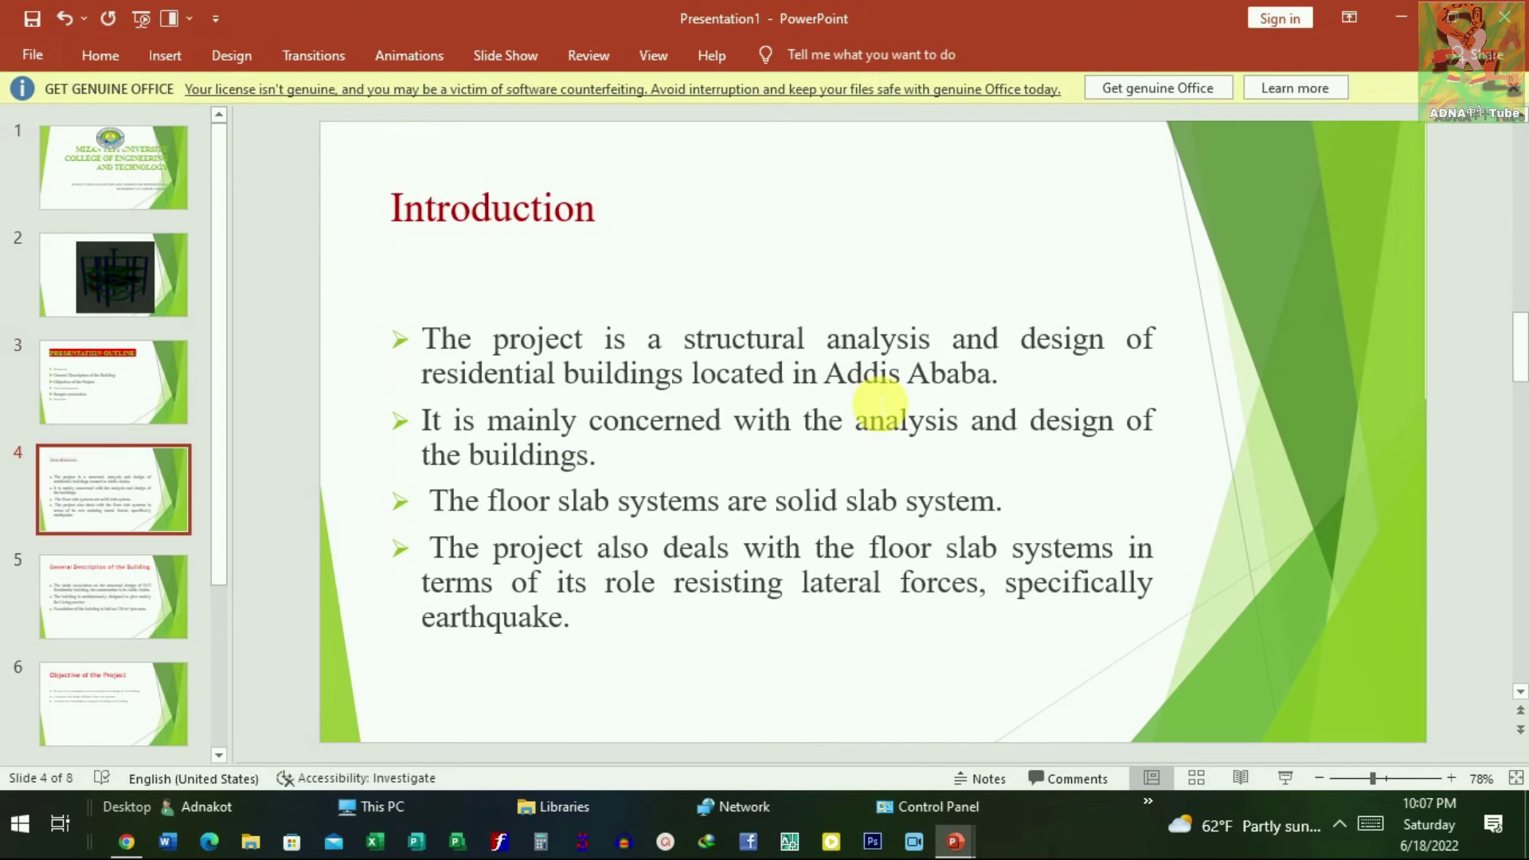
scroll(875, 403, "down", 2)
scroll(875, 407, "up", 5)
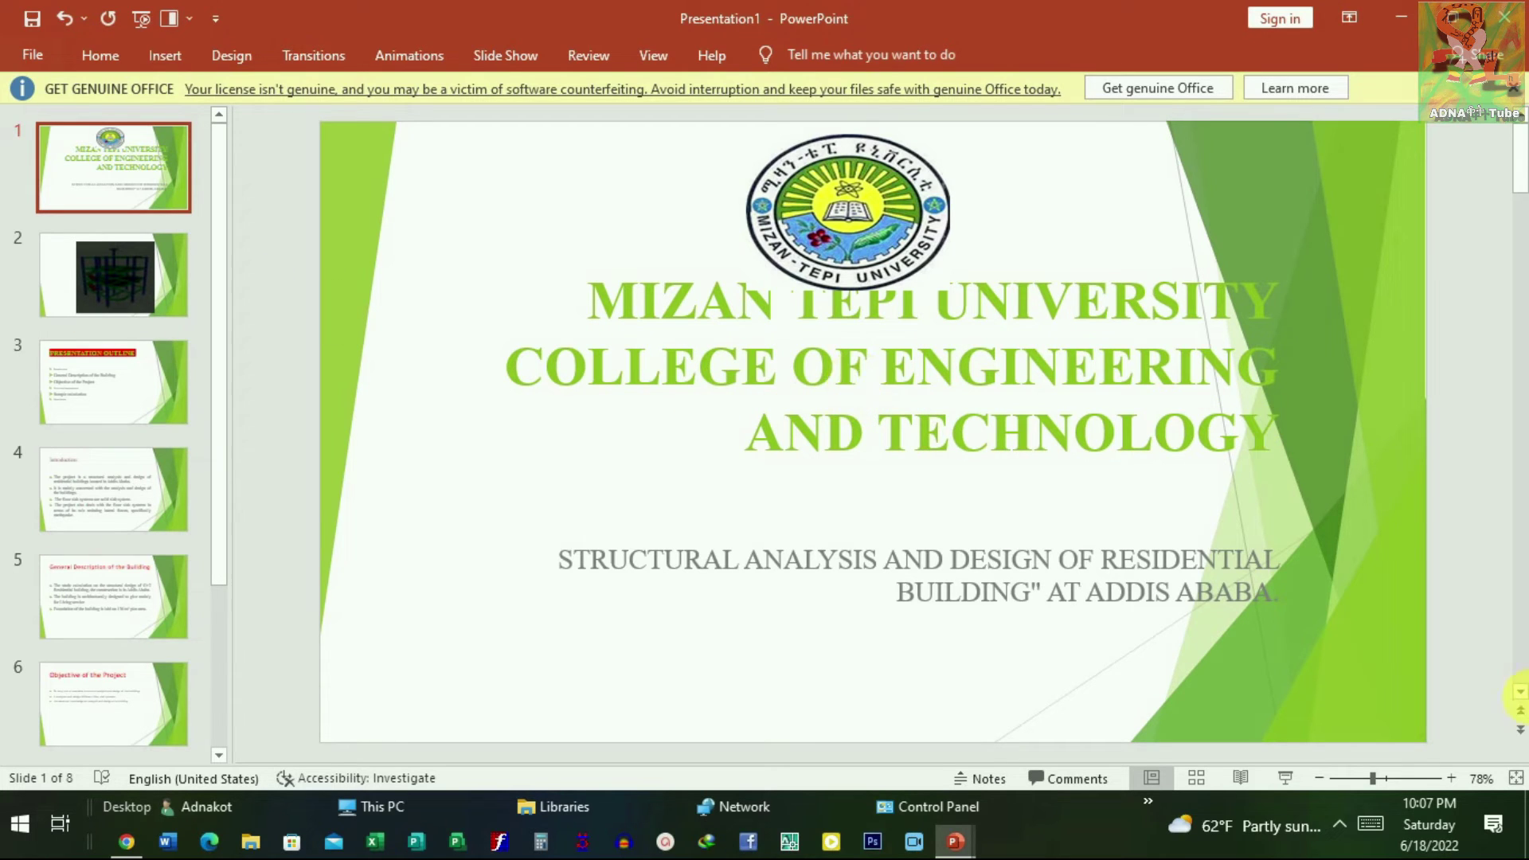
left_click(1298, 788)
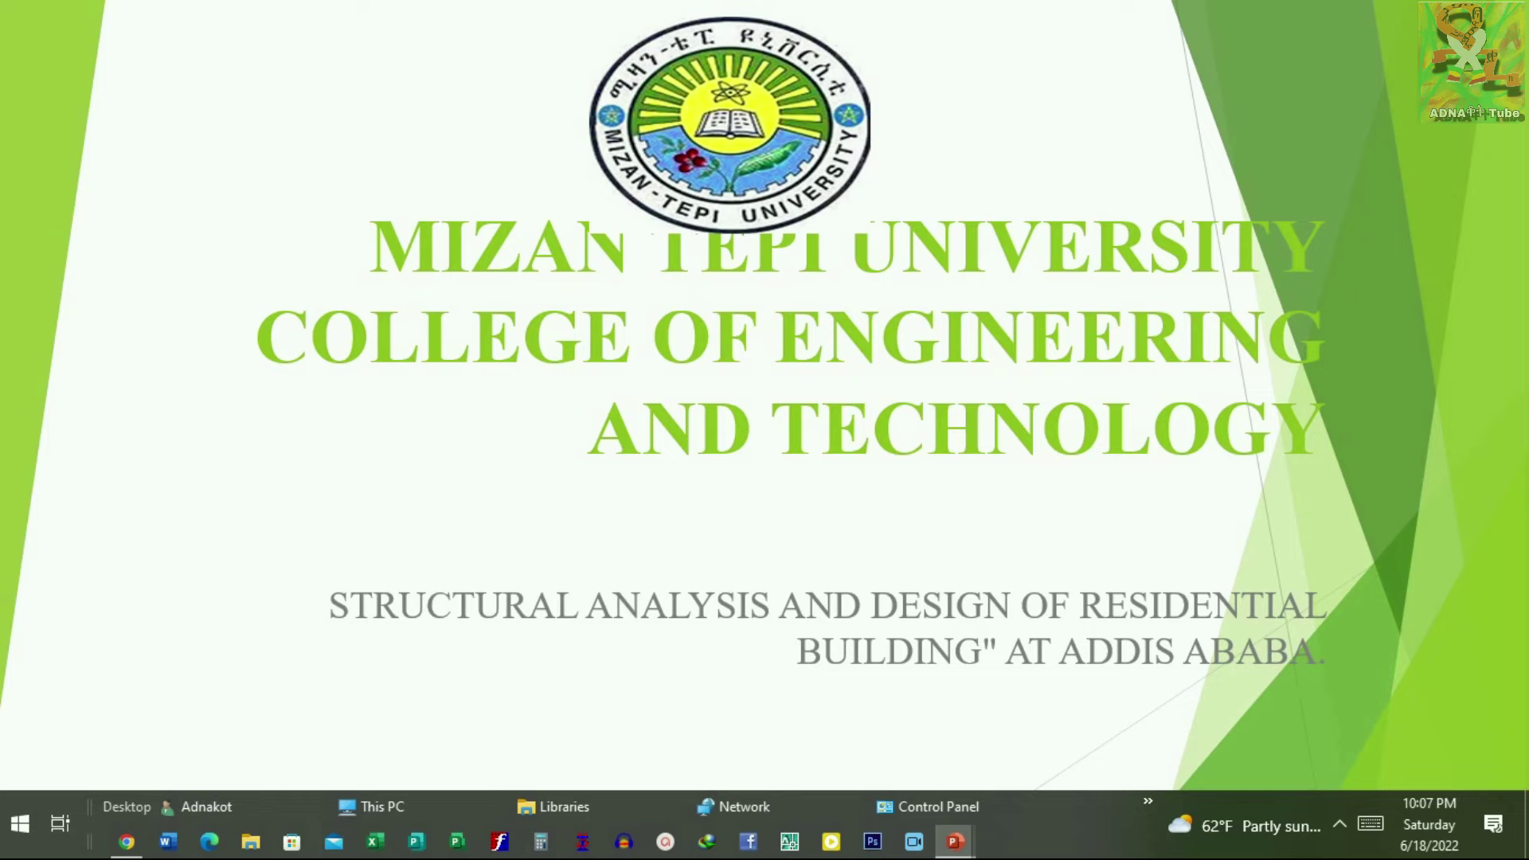
key("Right")
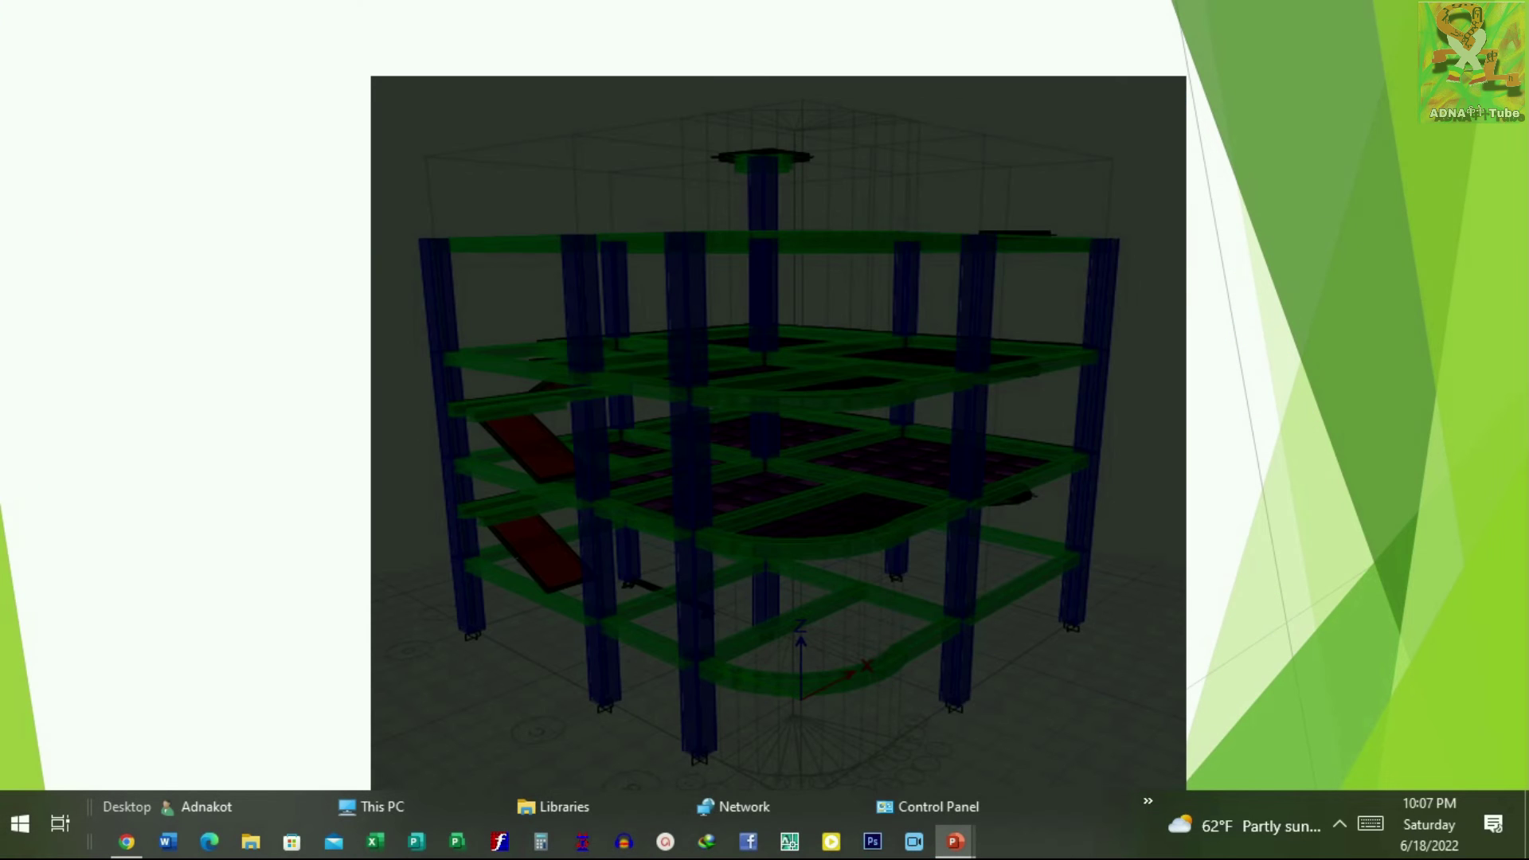
key("Right")
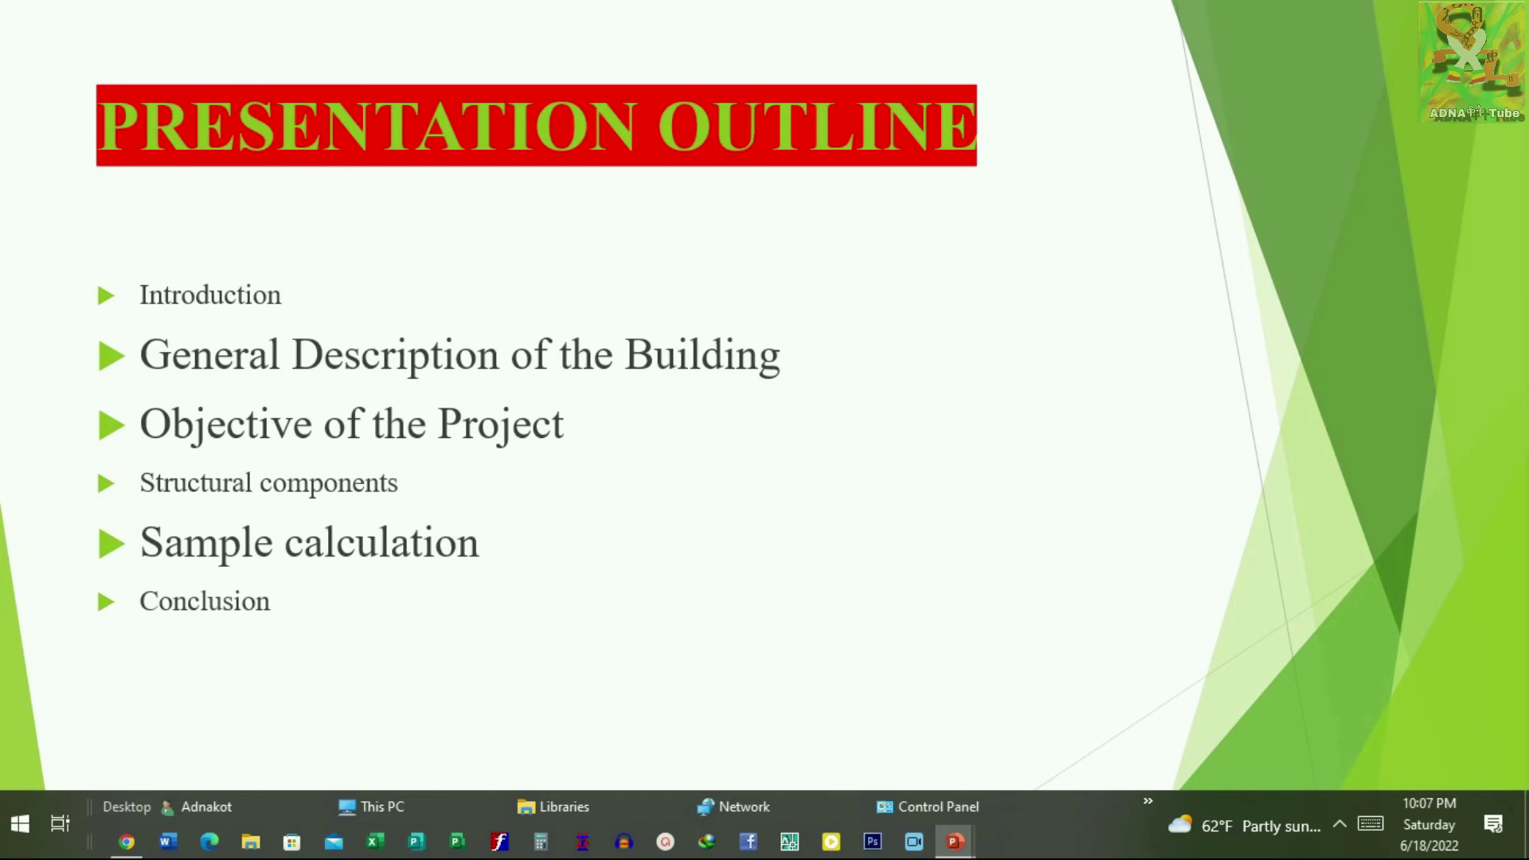
key("Right")
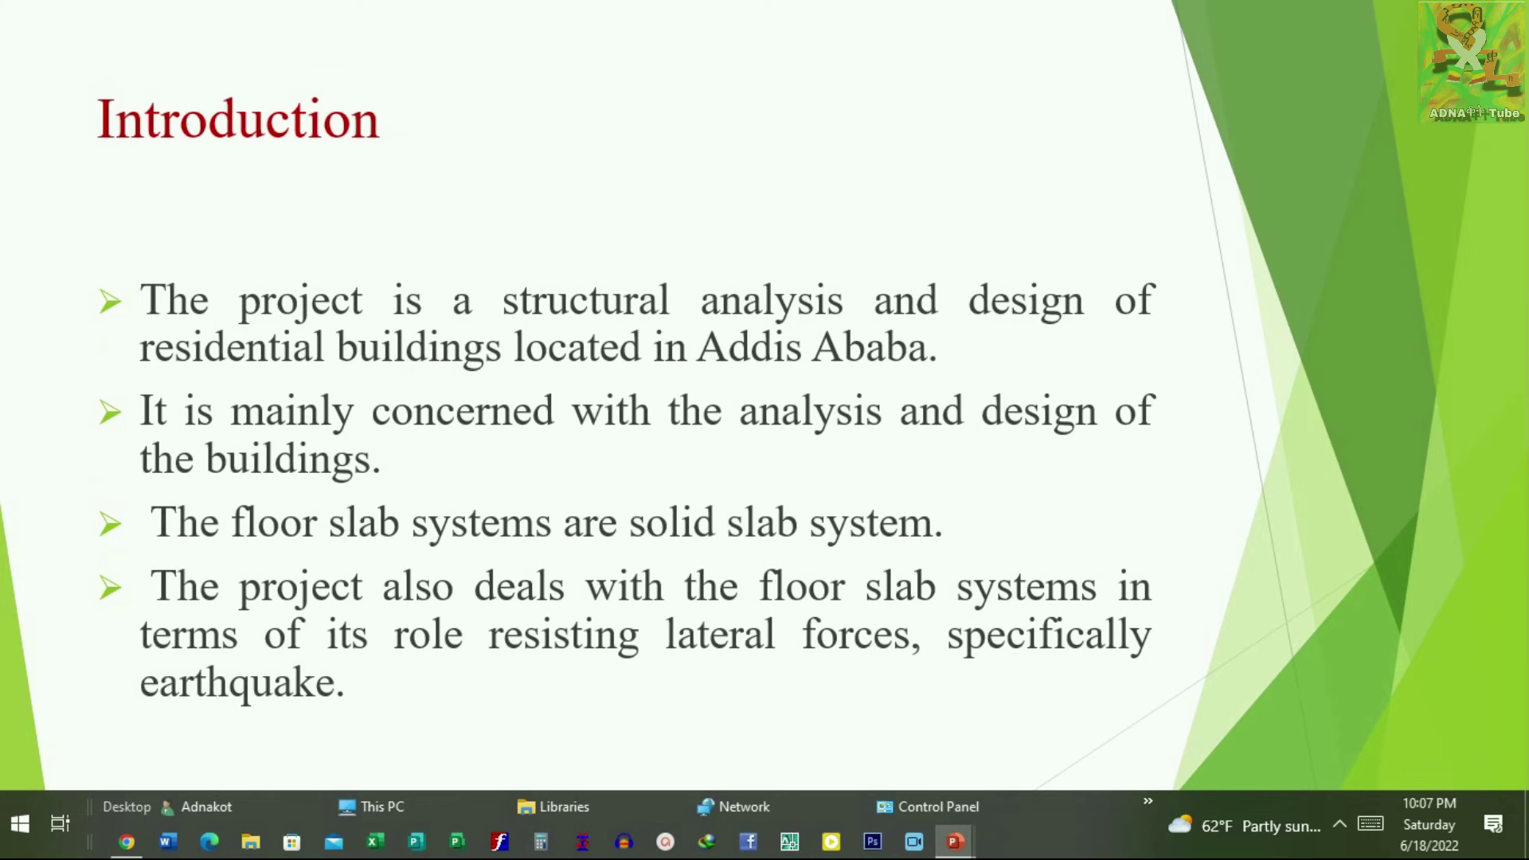
key("Right")
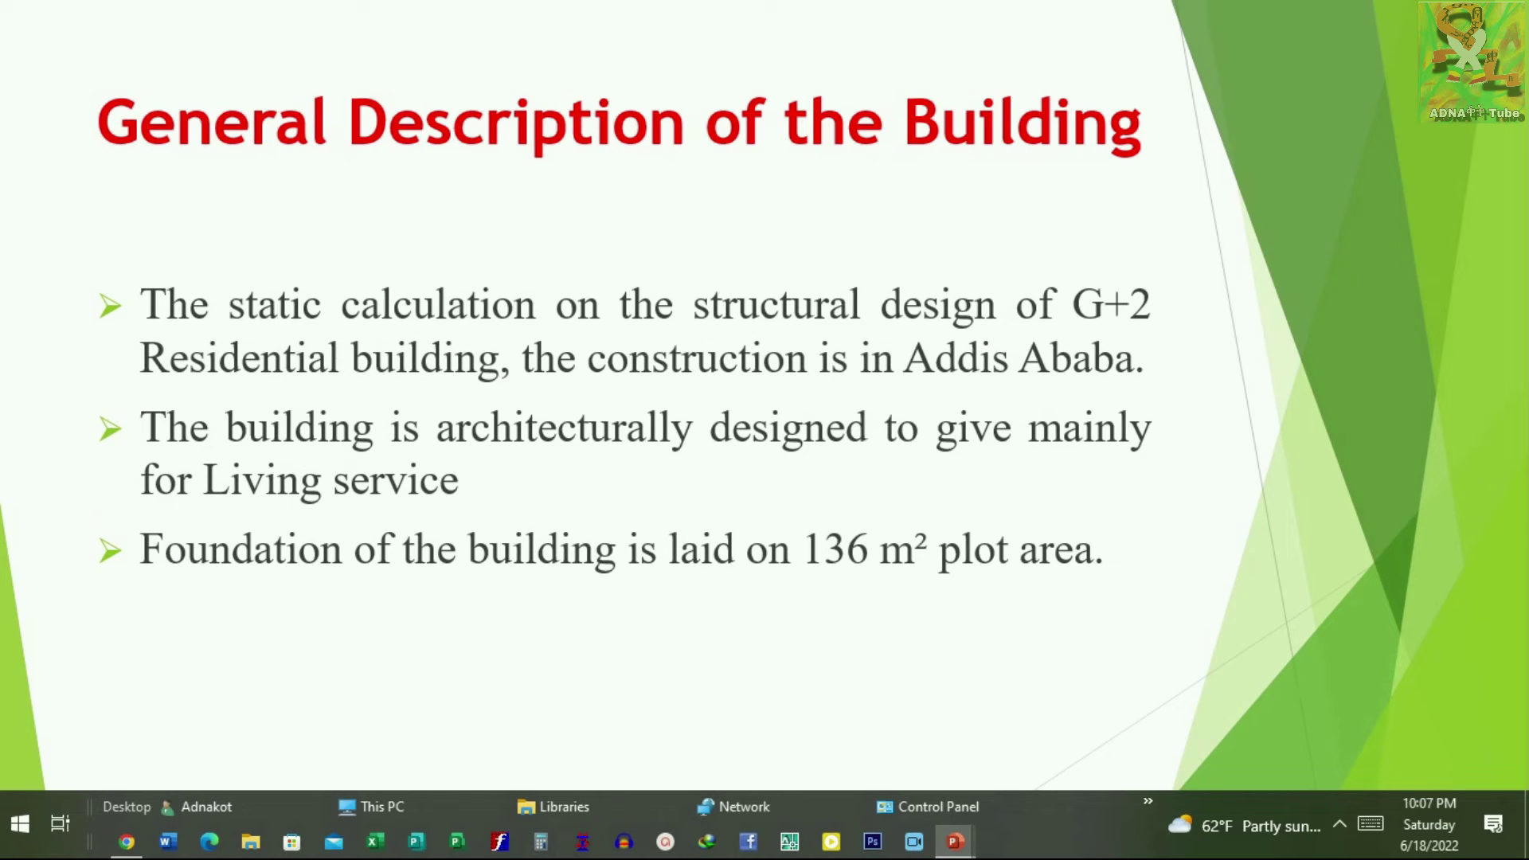
key("Right")
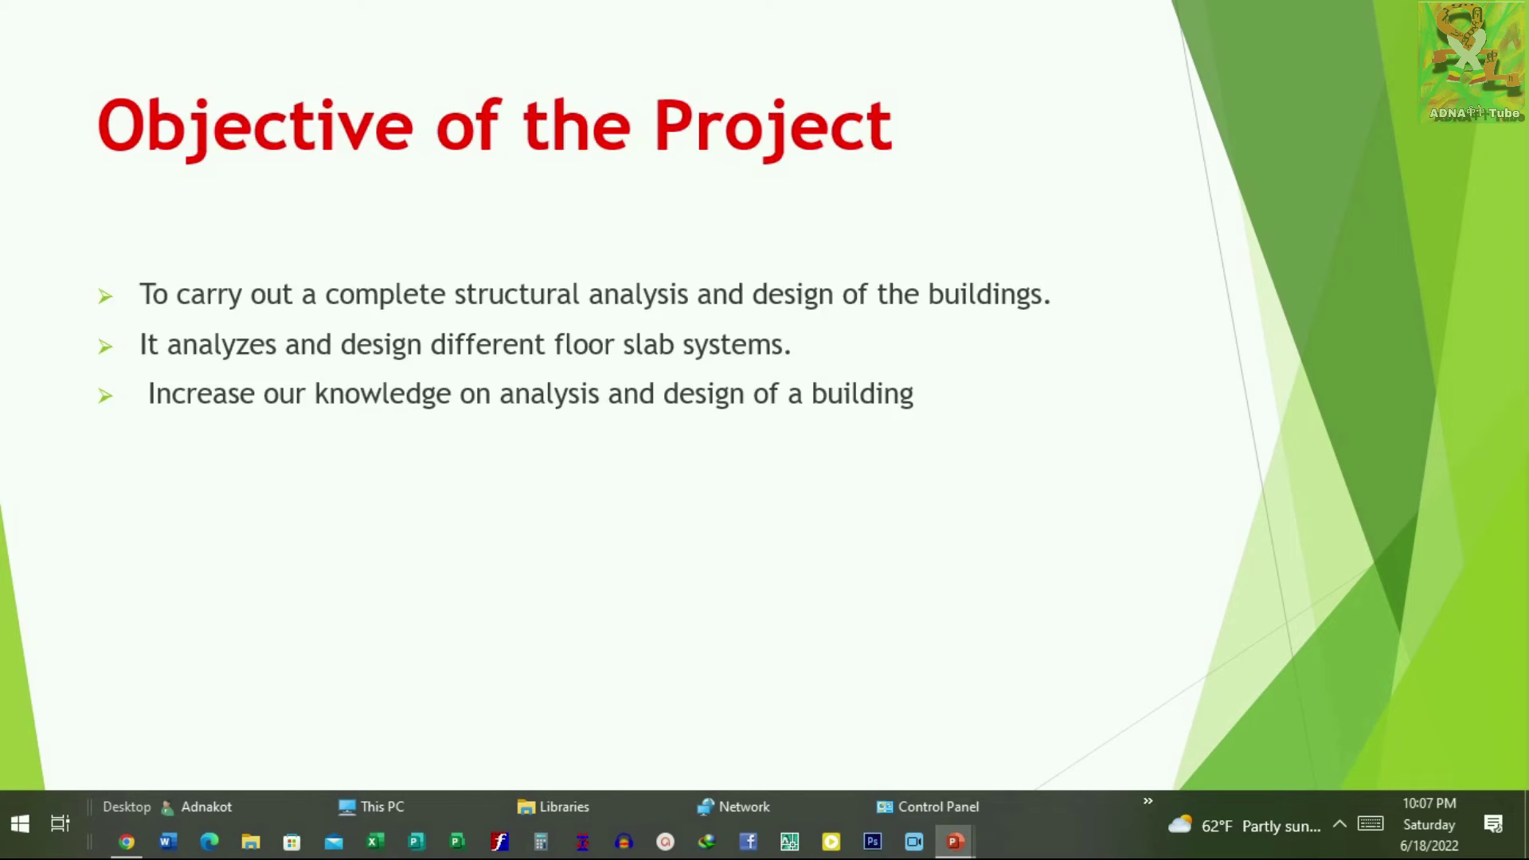
key("Escape")
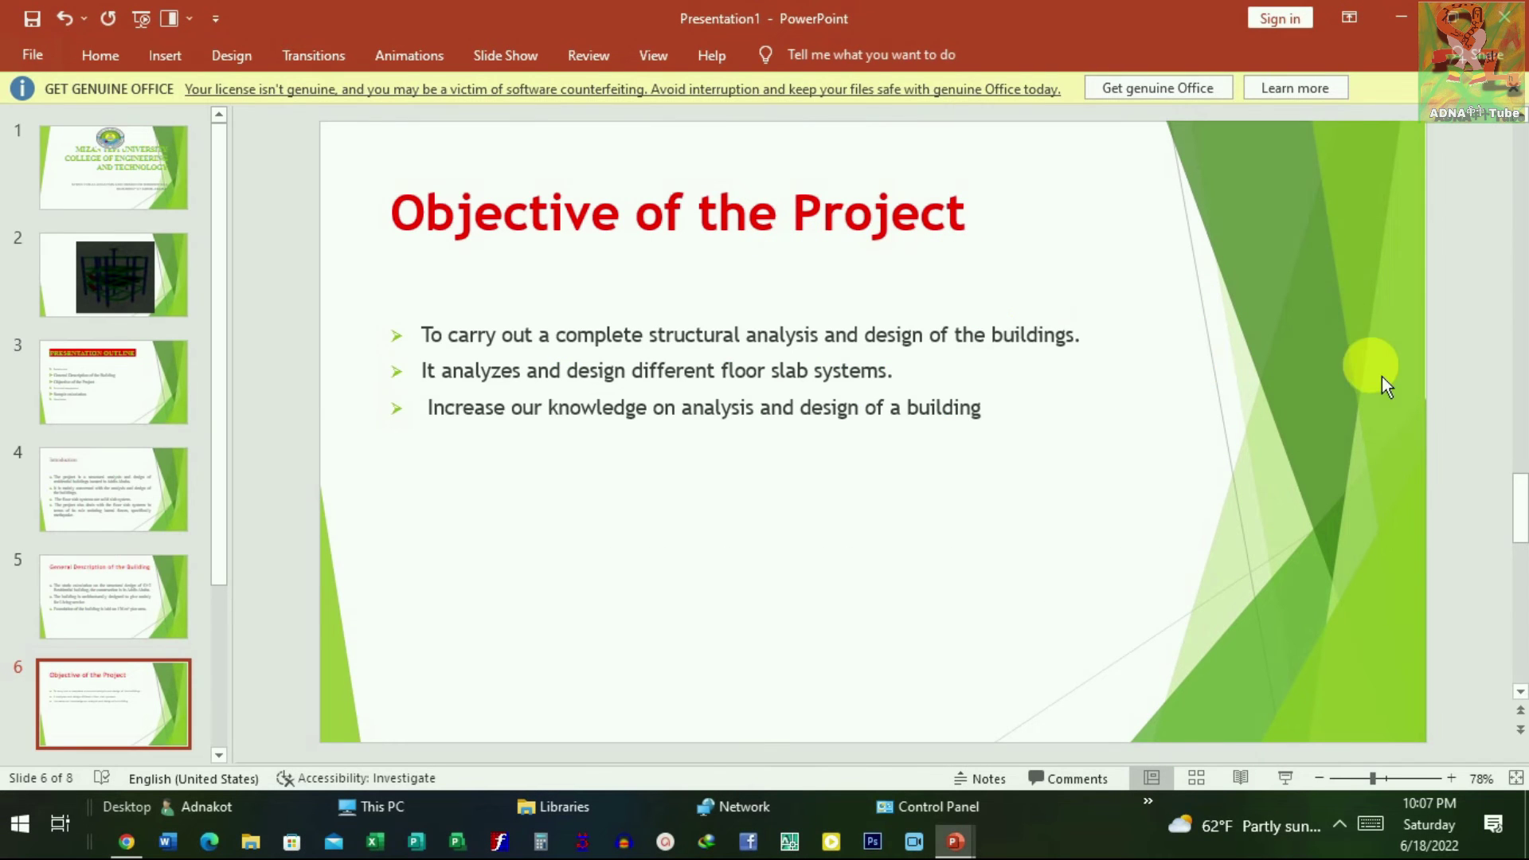
key("Home")
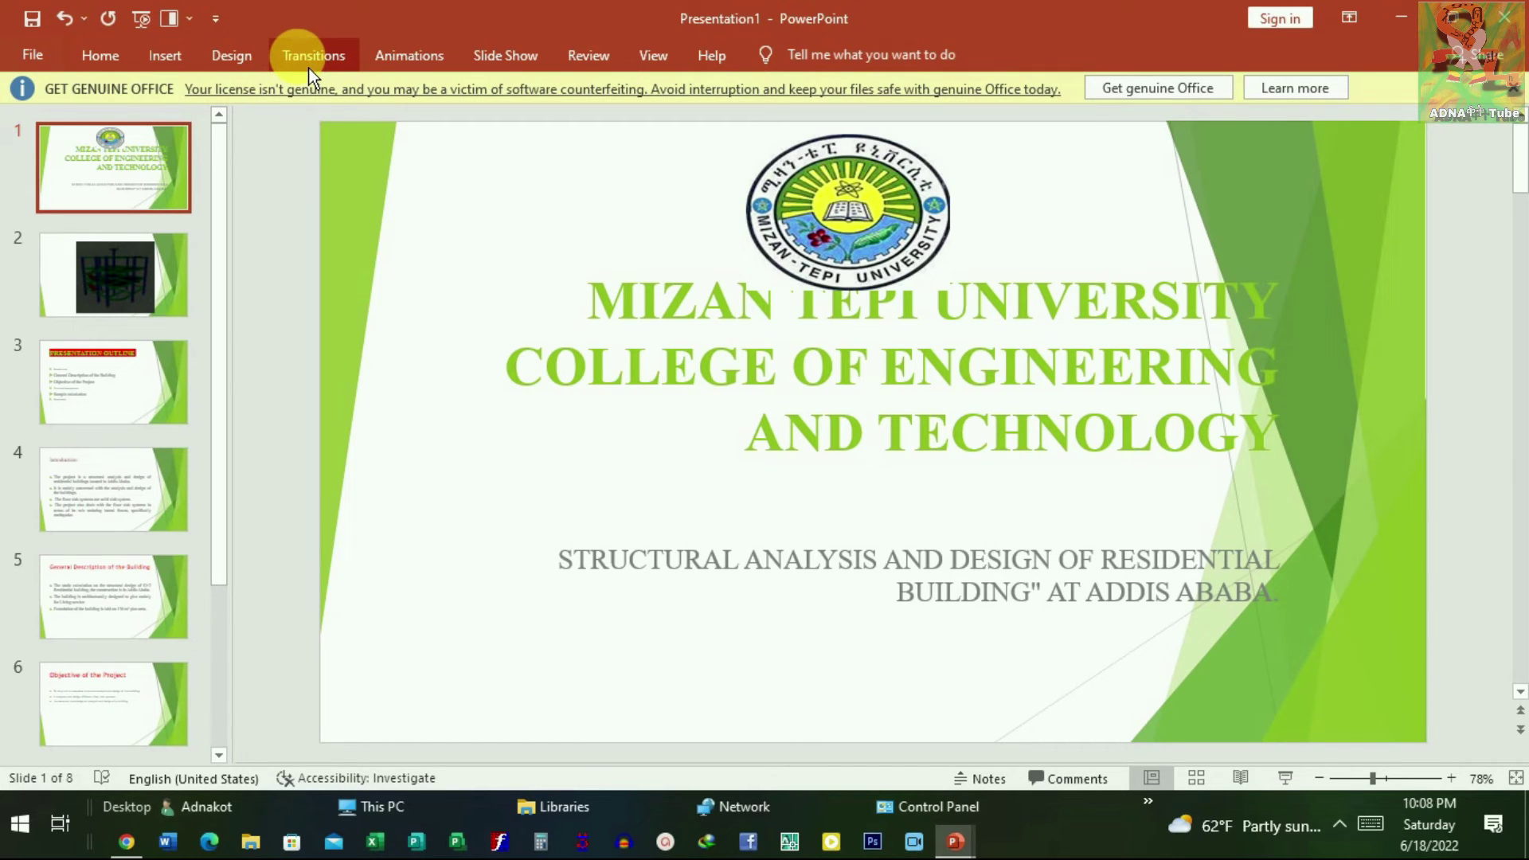
Step: Preview Push, Wipe, Split, Reveal, Shape, Blinds, Page Curl, Airplane and Ripple transitions
left_click(309, 69)
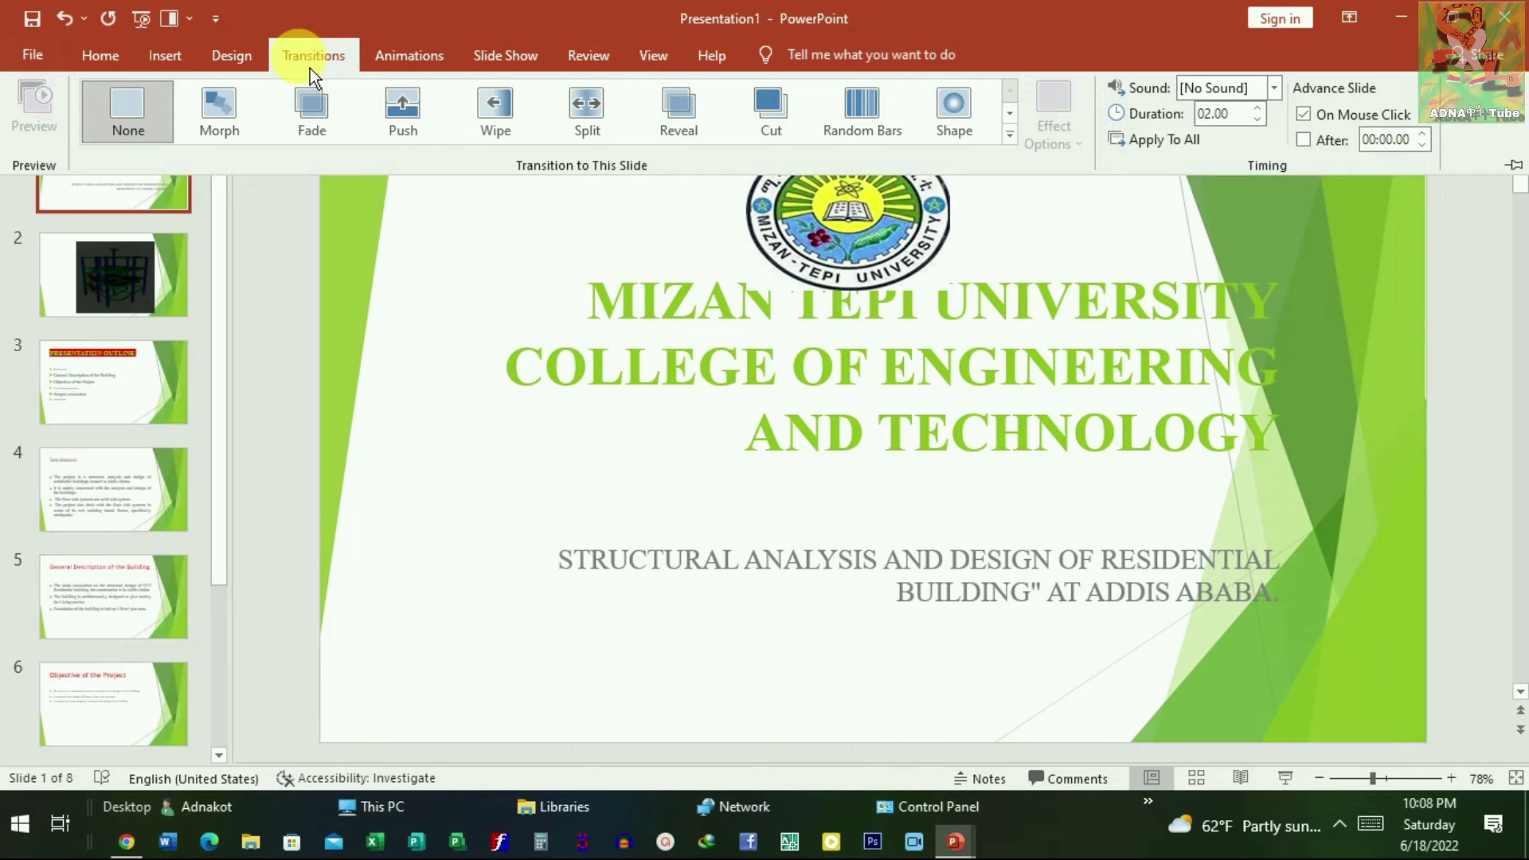
left_click(415, 119)
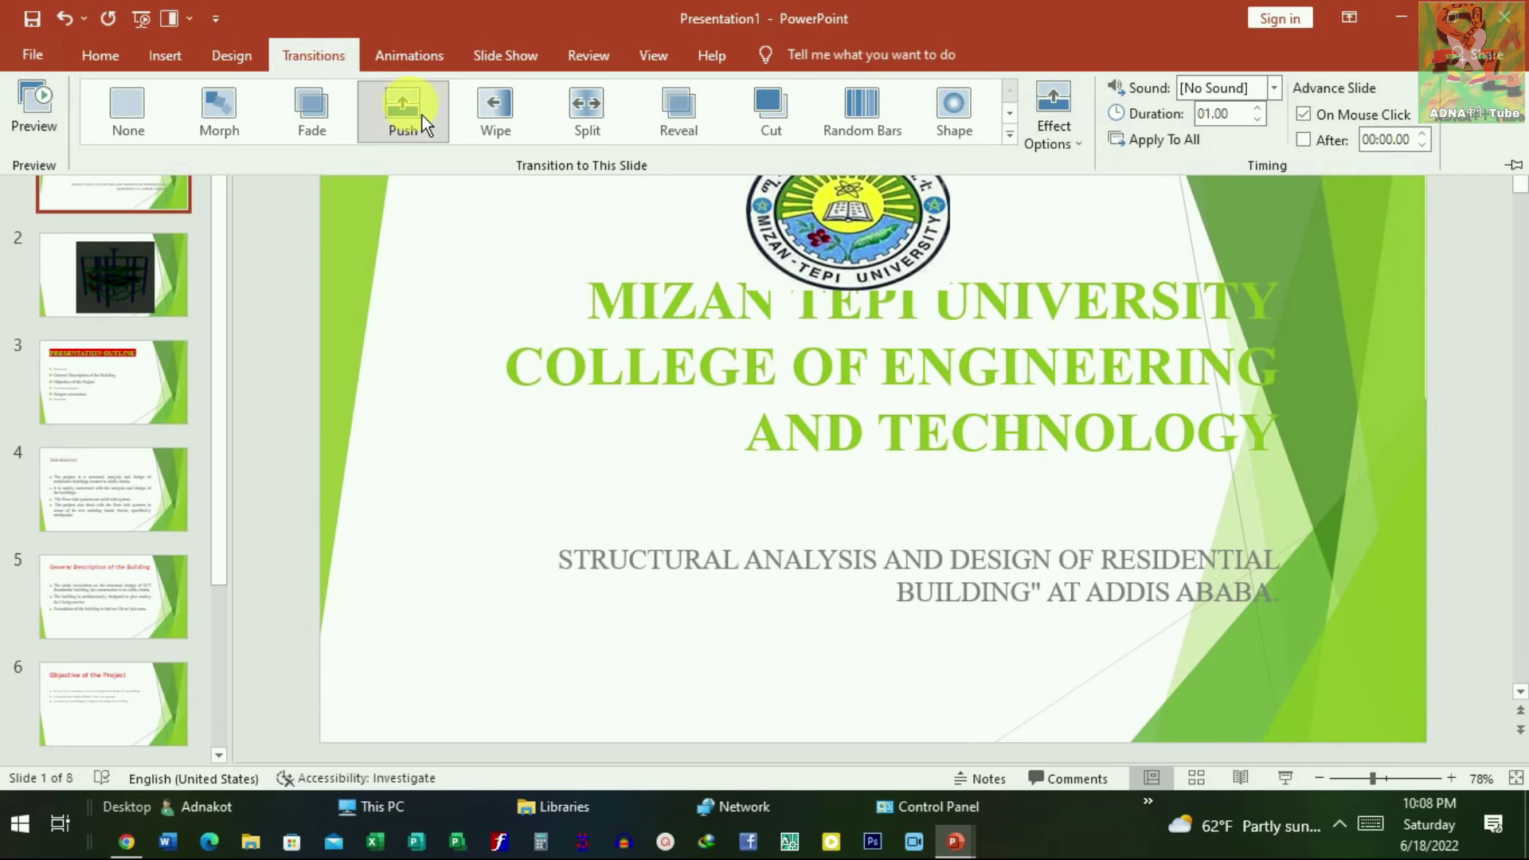
left_click(509, 120)
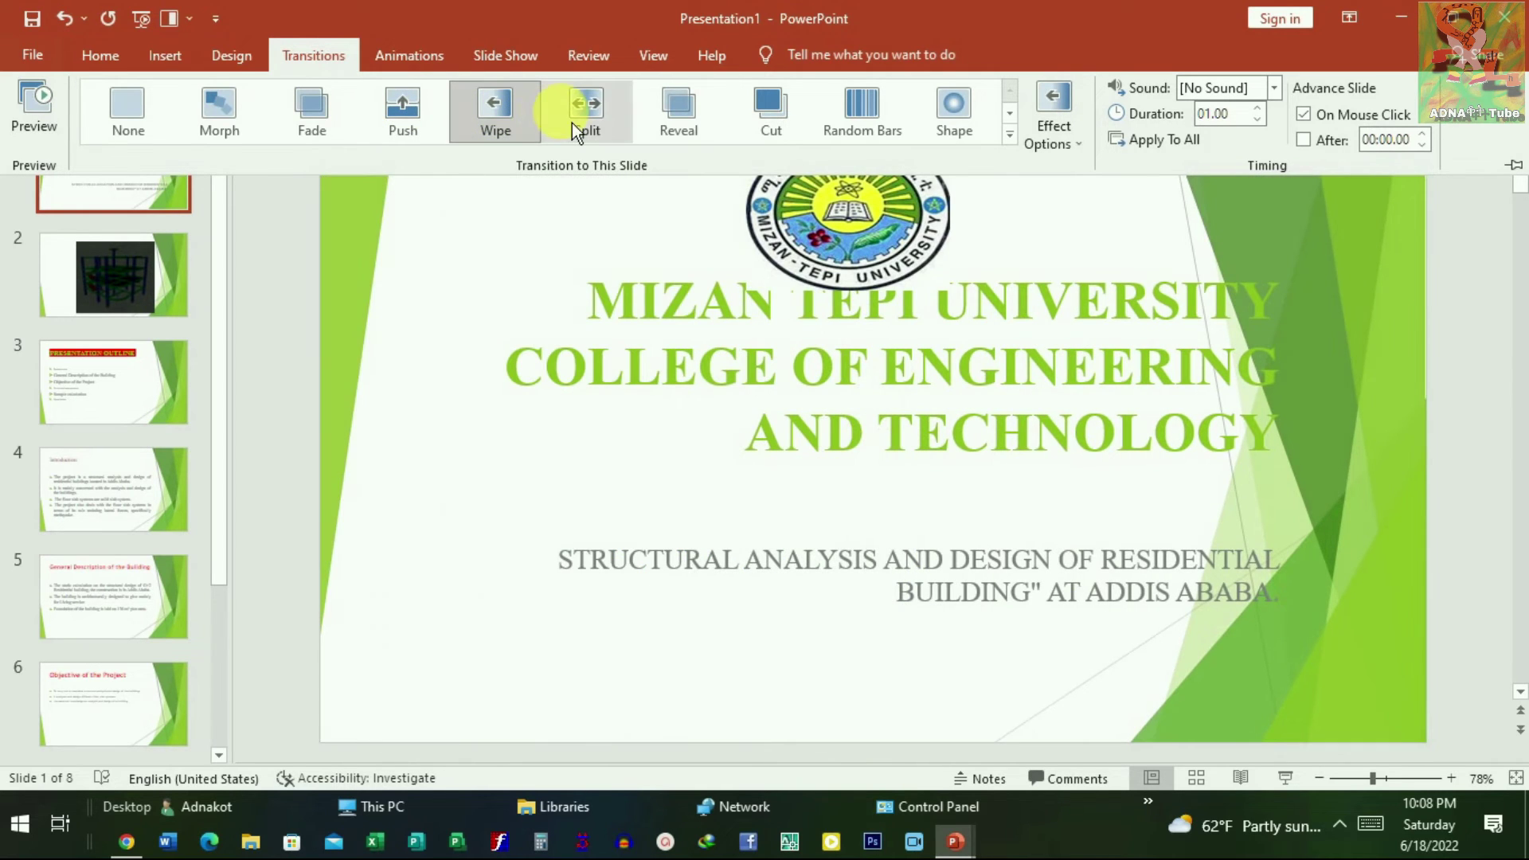
left_click(582, 127)
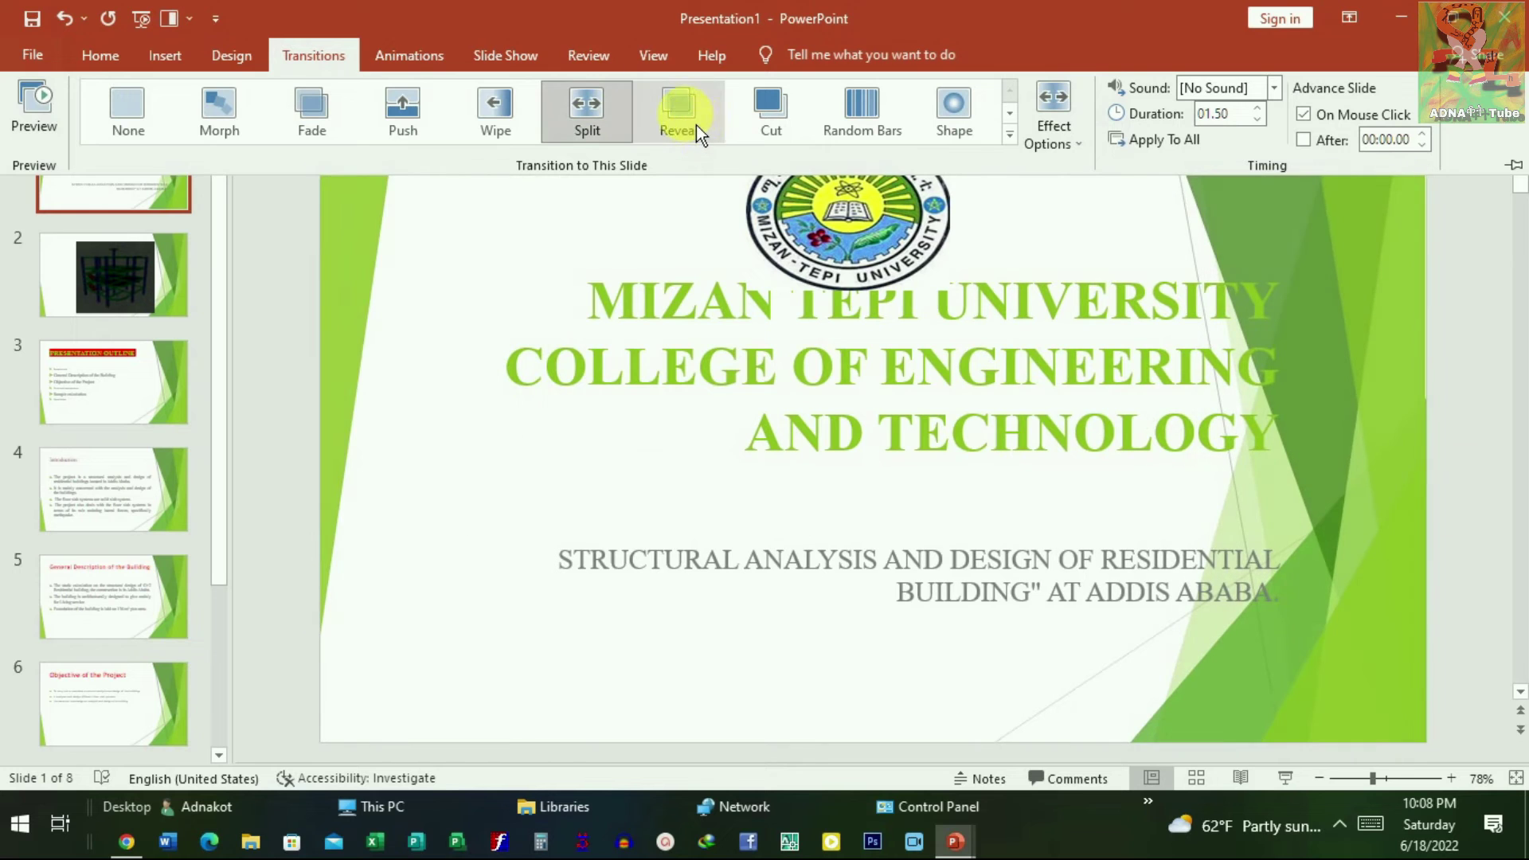
left_click(697, 126)
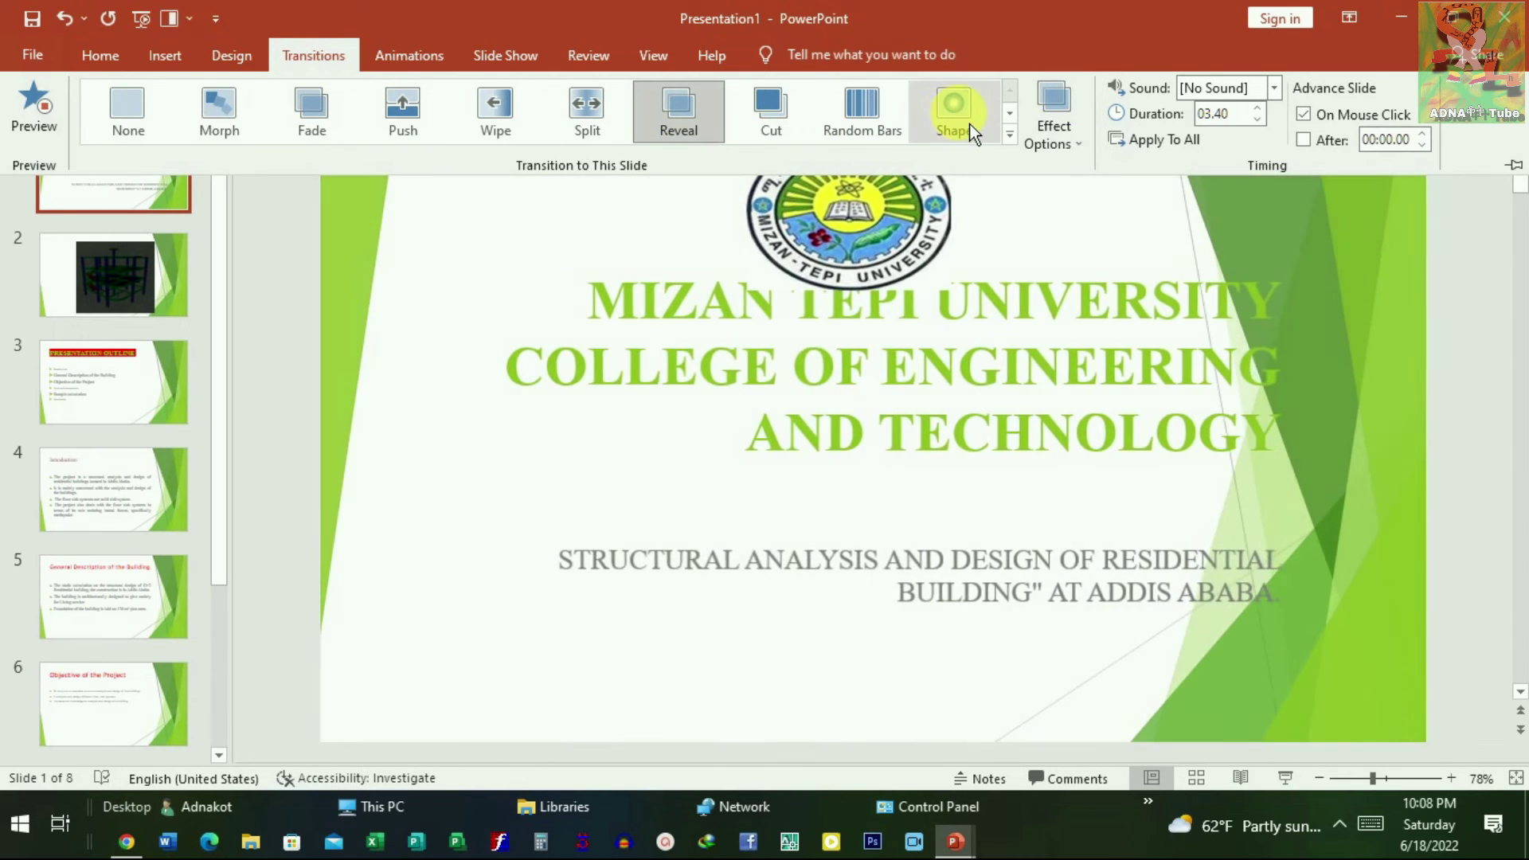
left_click(968, 125)
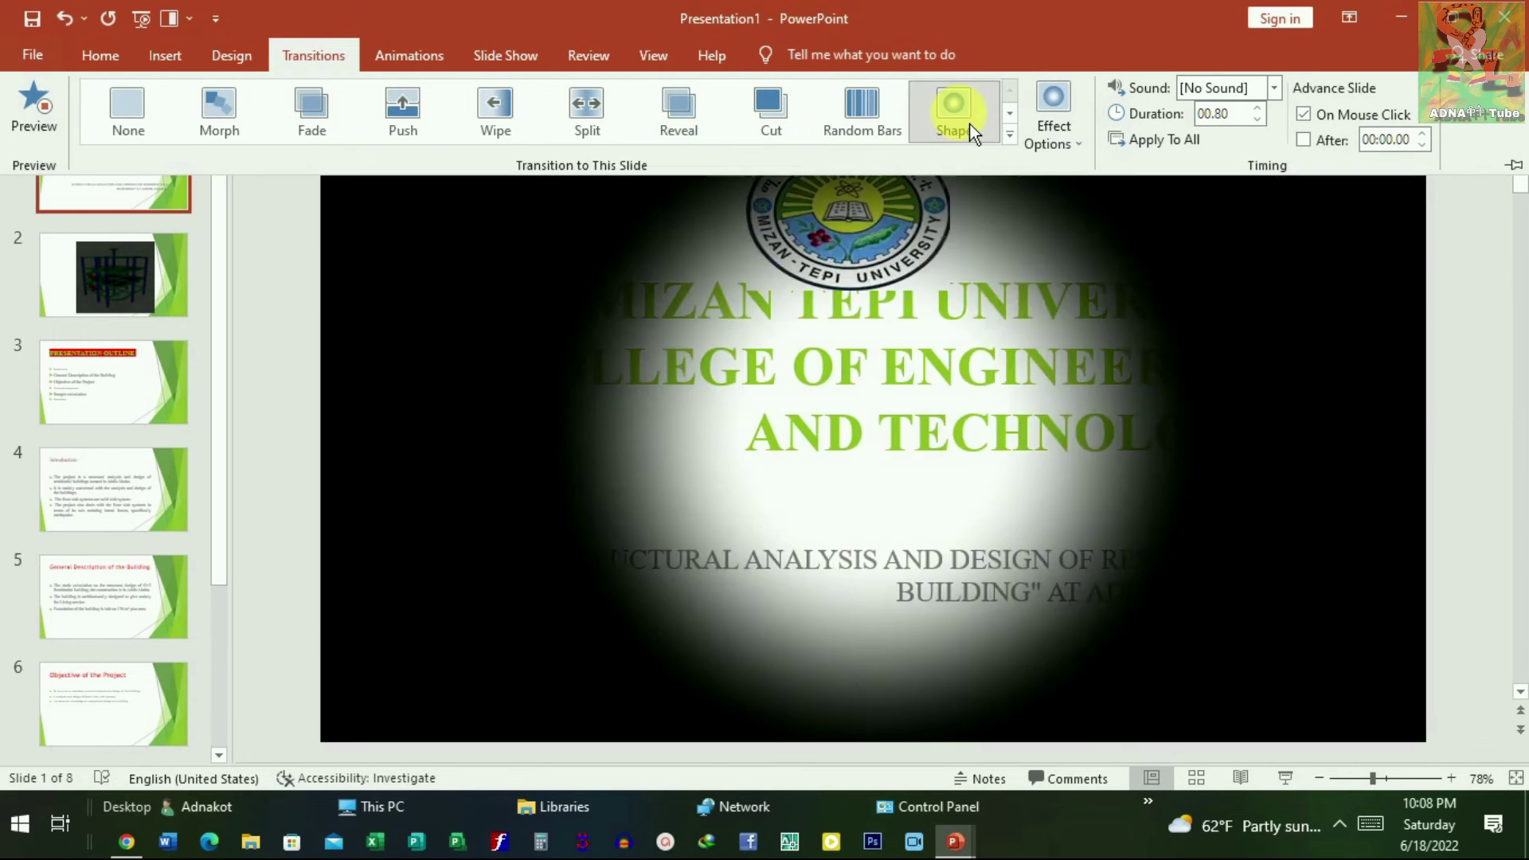
left_click(1054, 119)
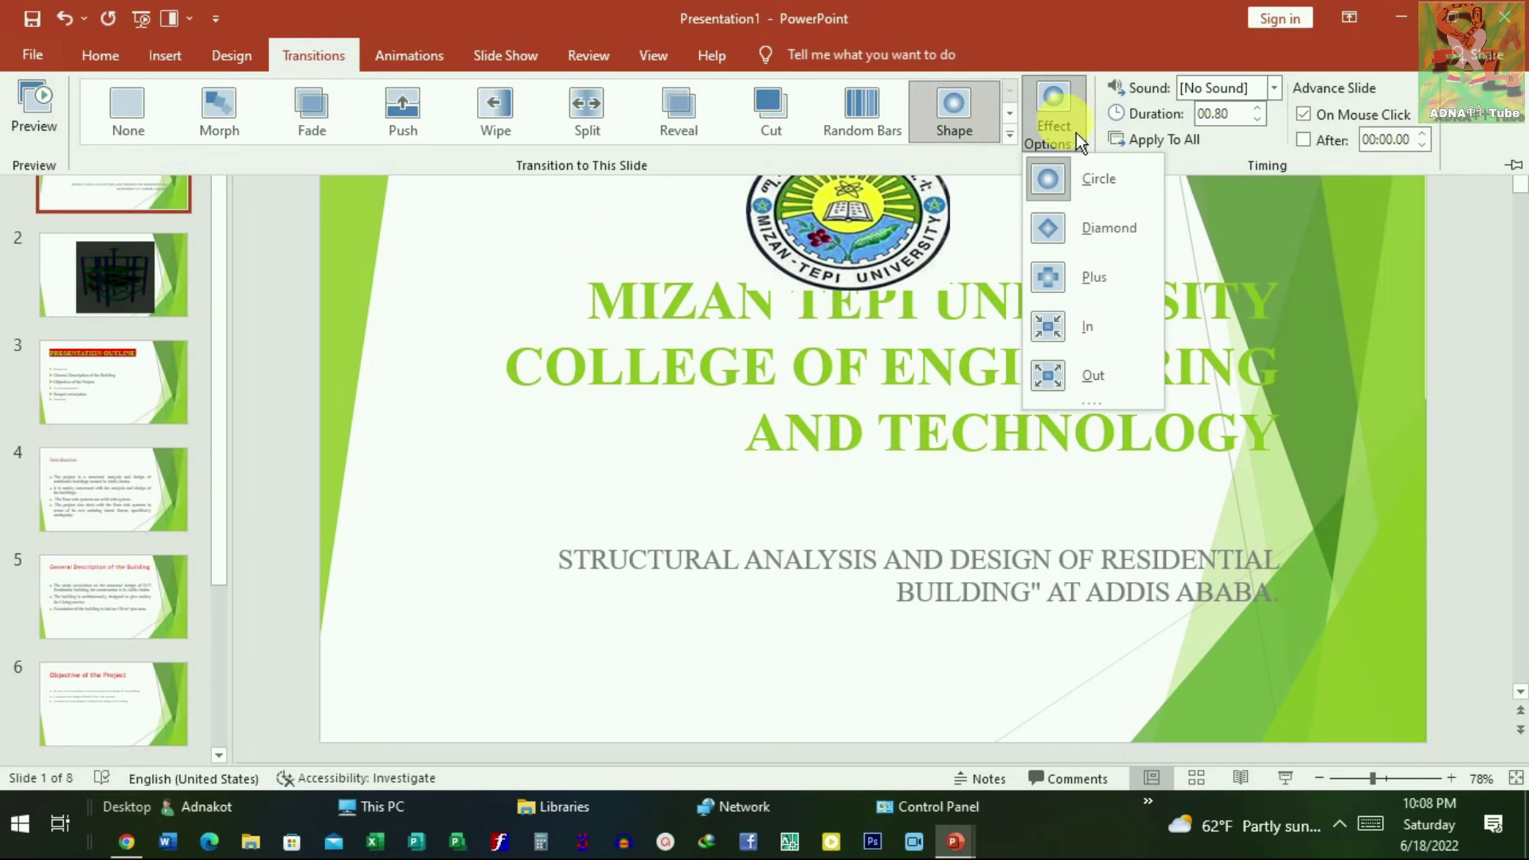
left_click(1009, 135)
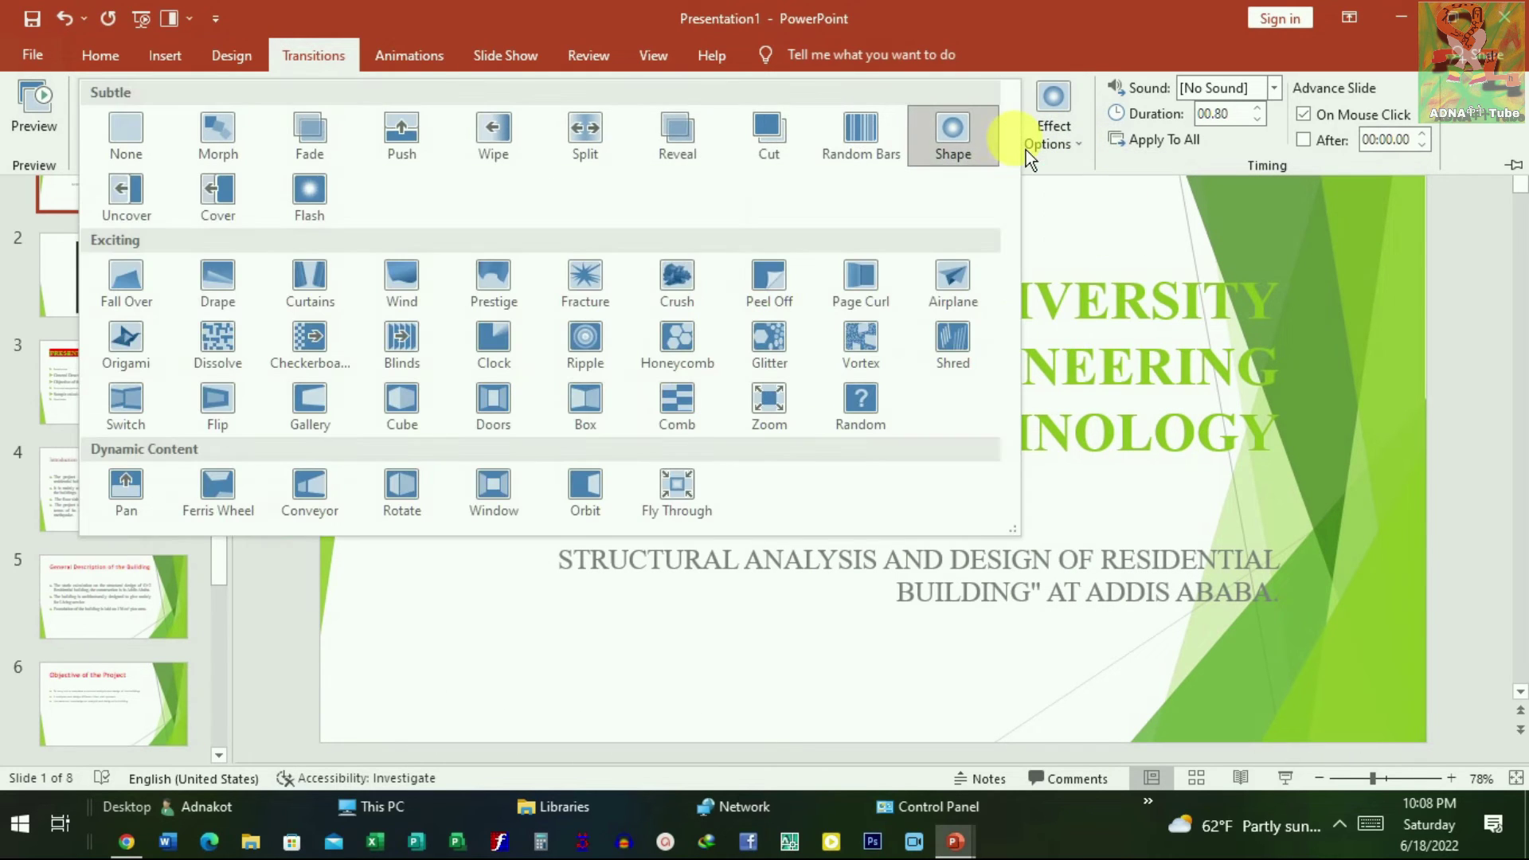
left_click(439, 368)
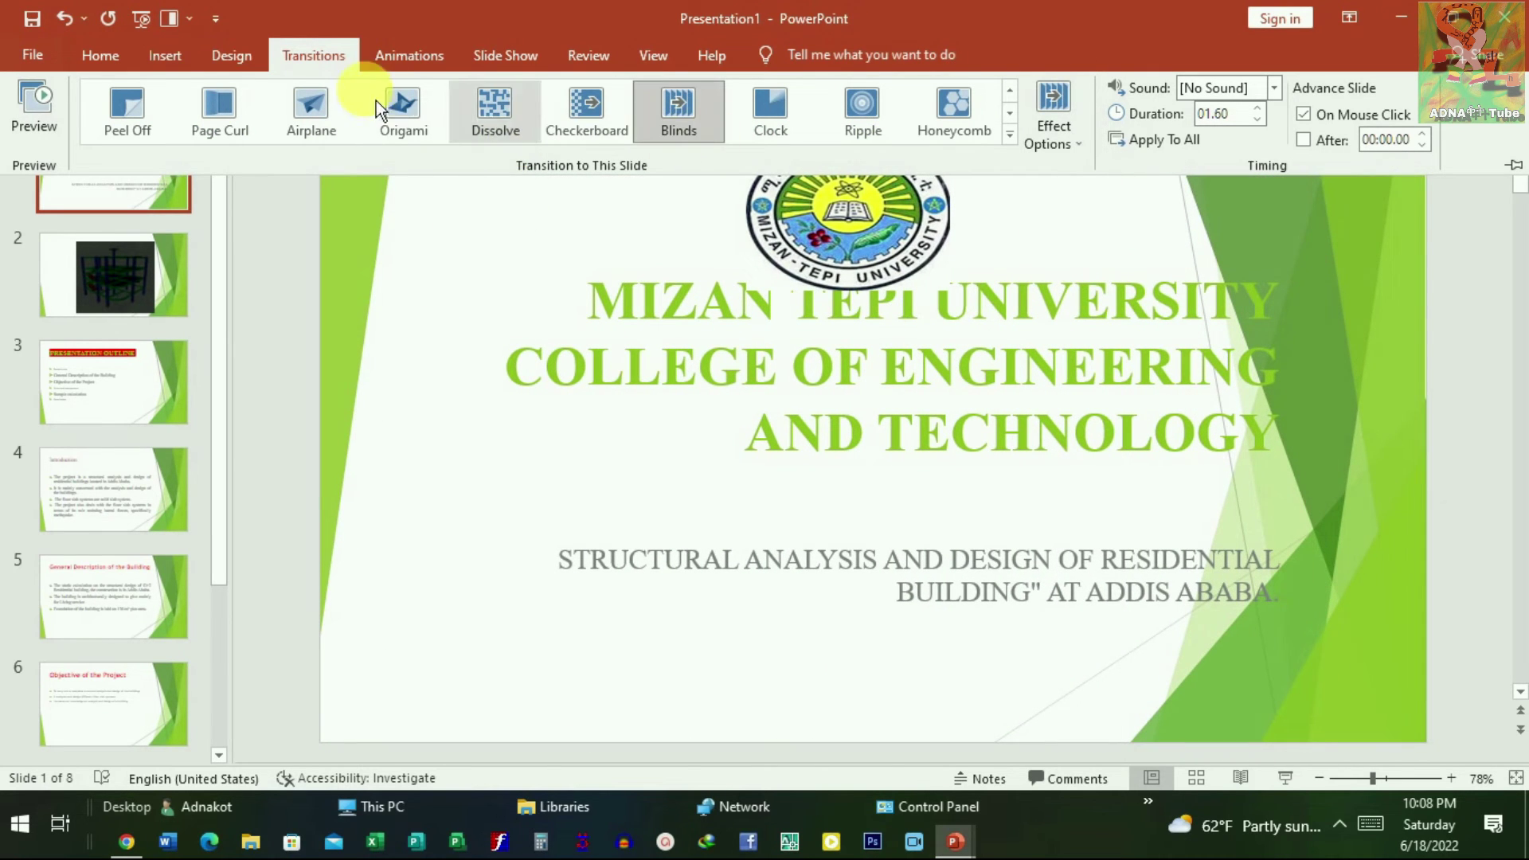
left_click(210, 124)
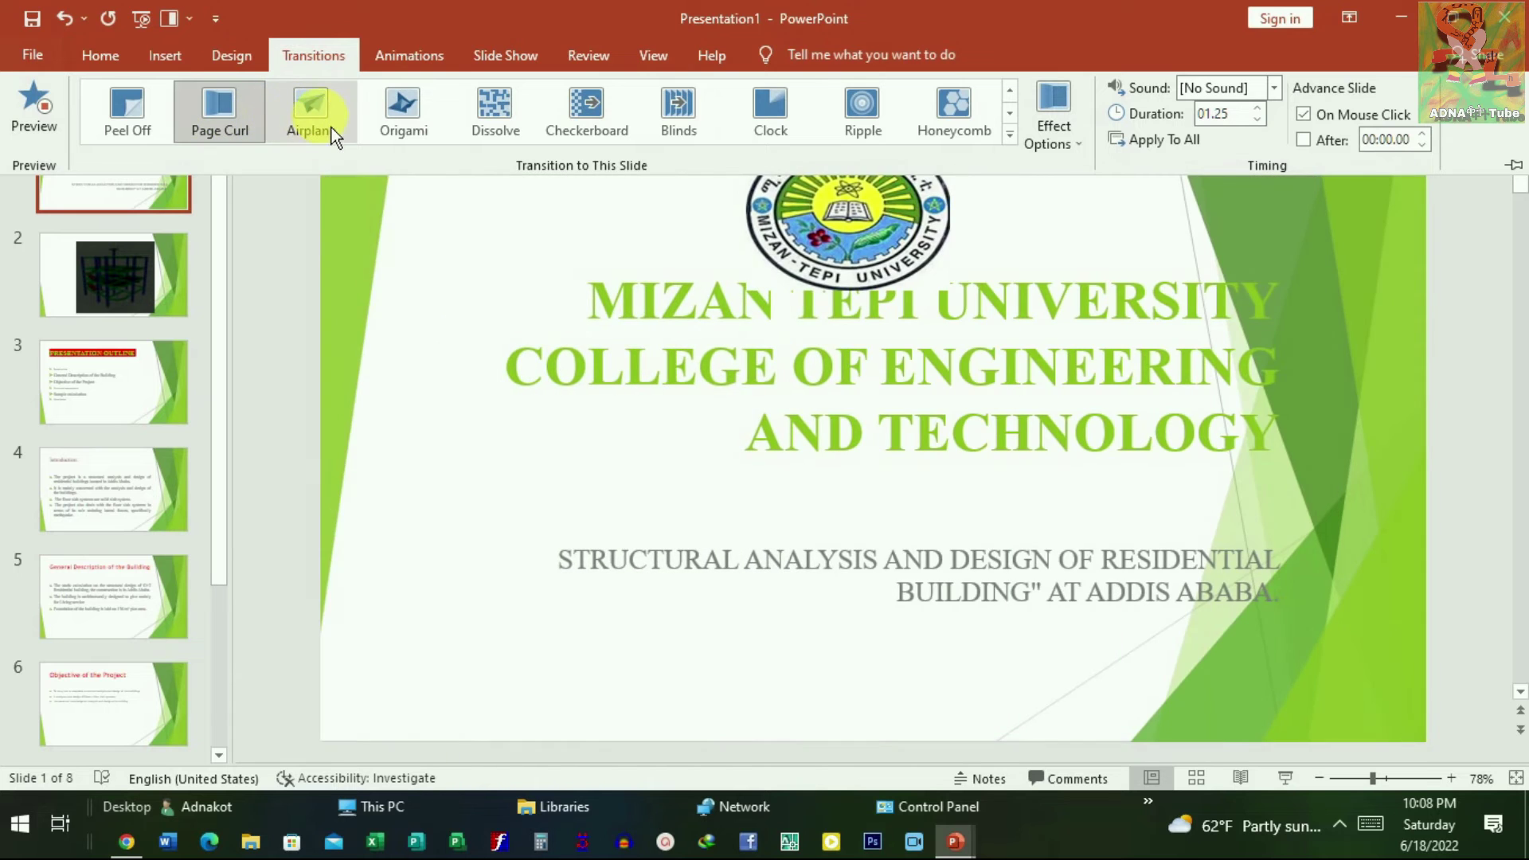
left_click(334, 129)
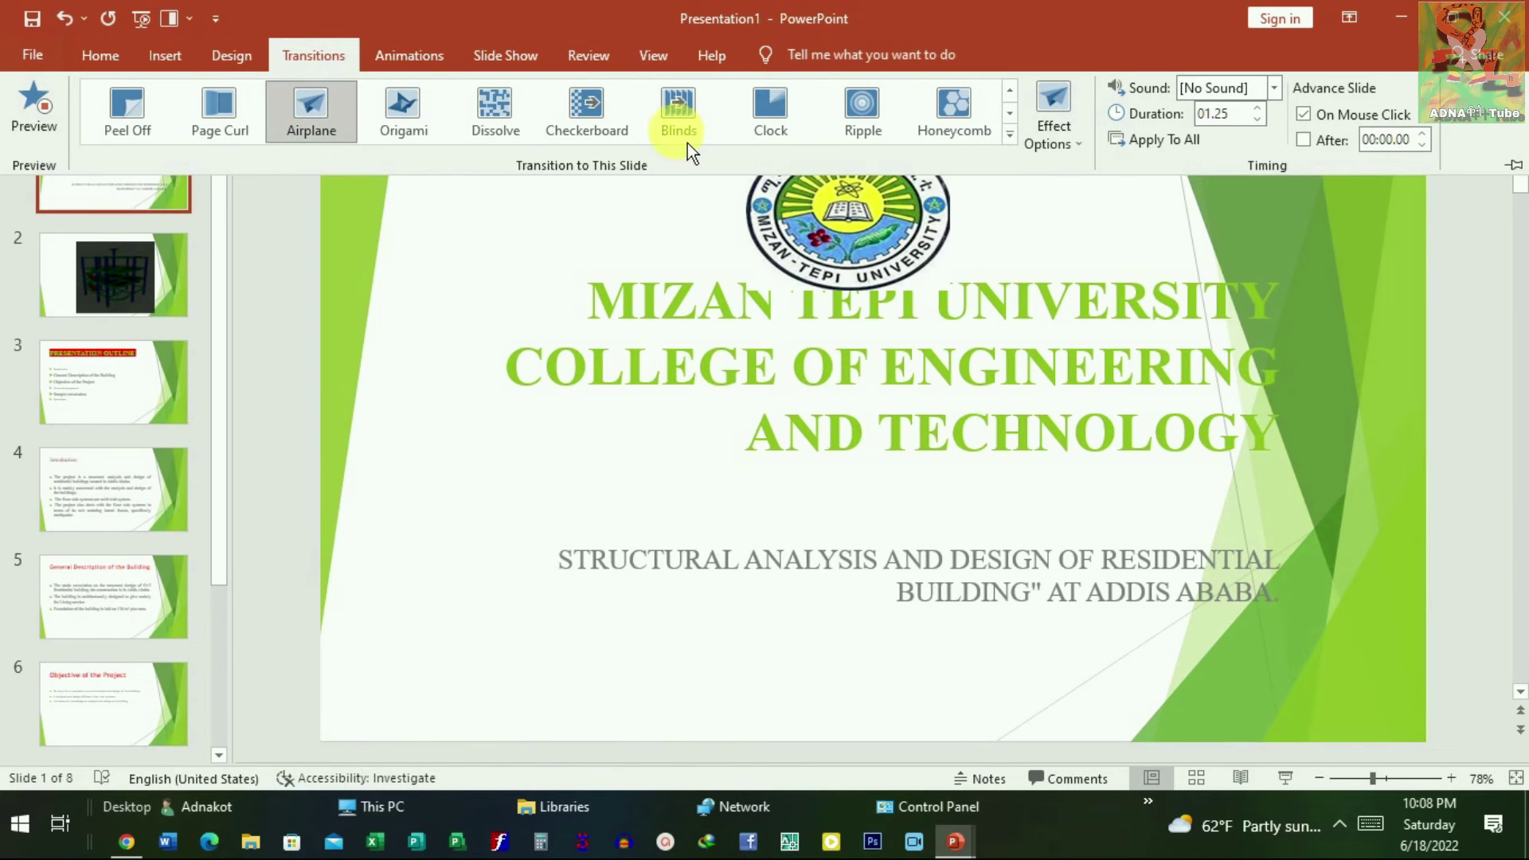
left_click(679, 119)
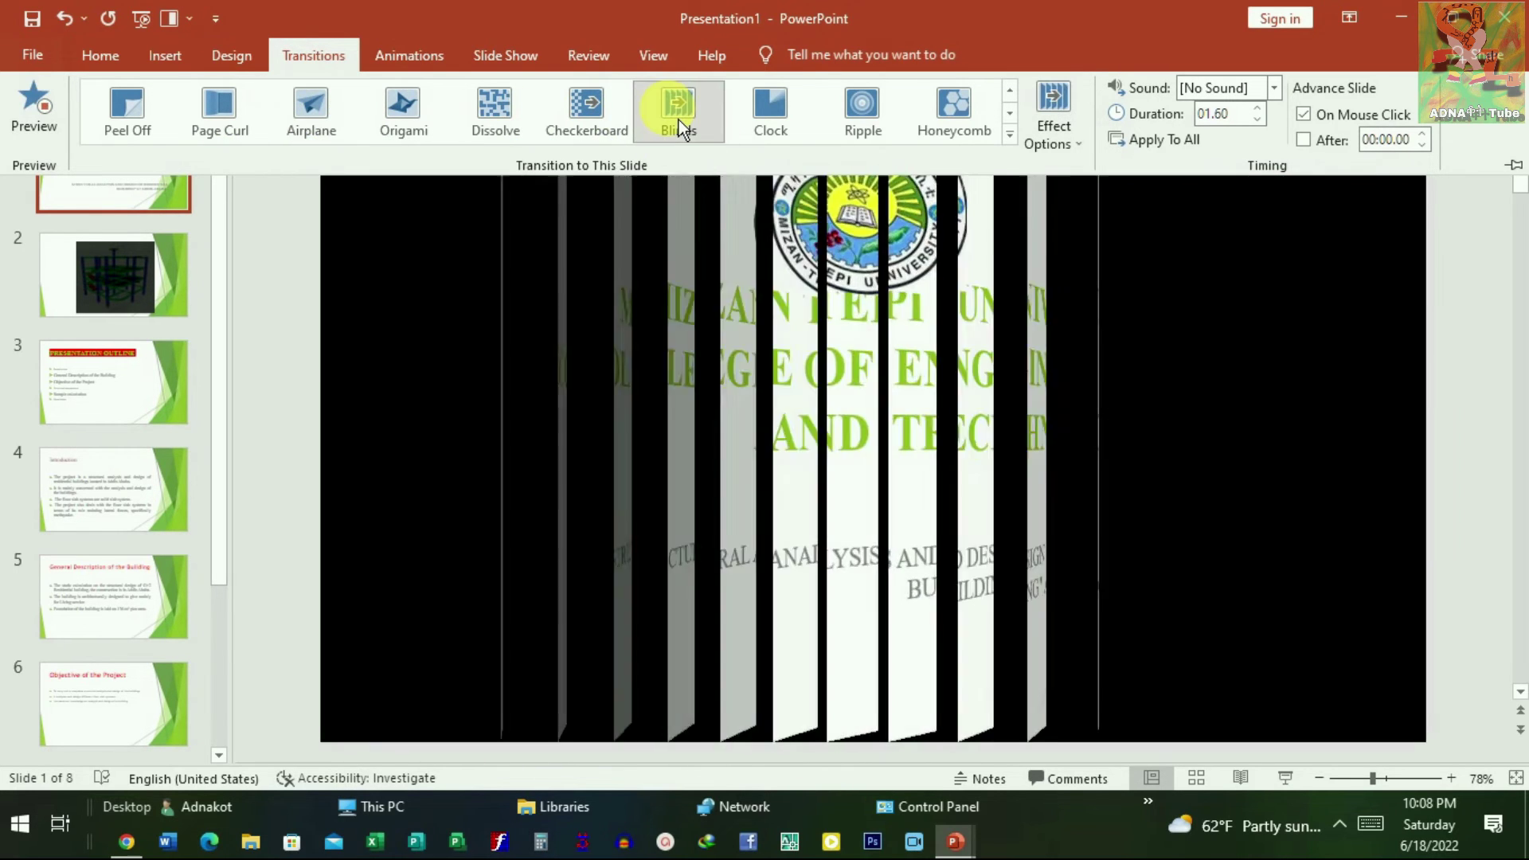
left_click(852, 119)
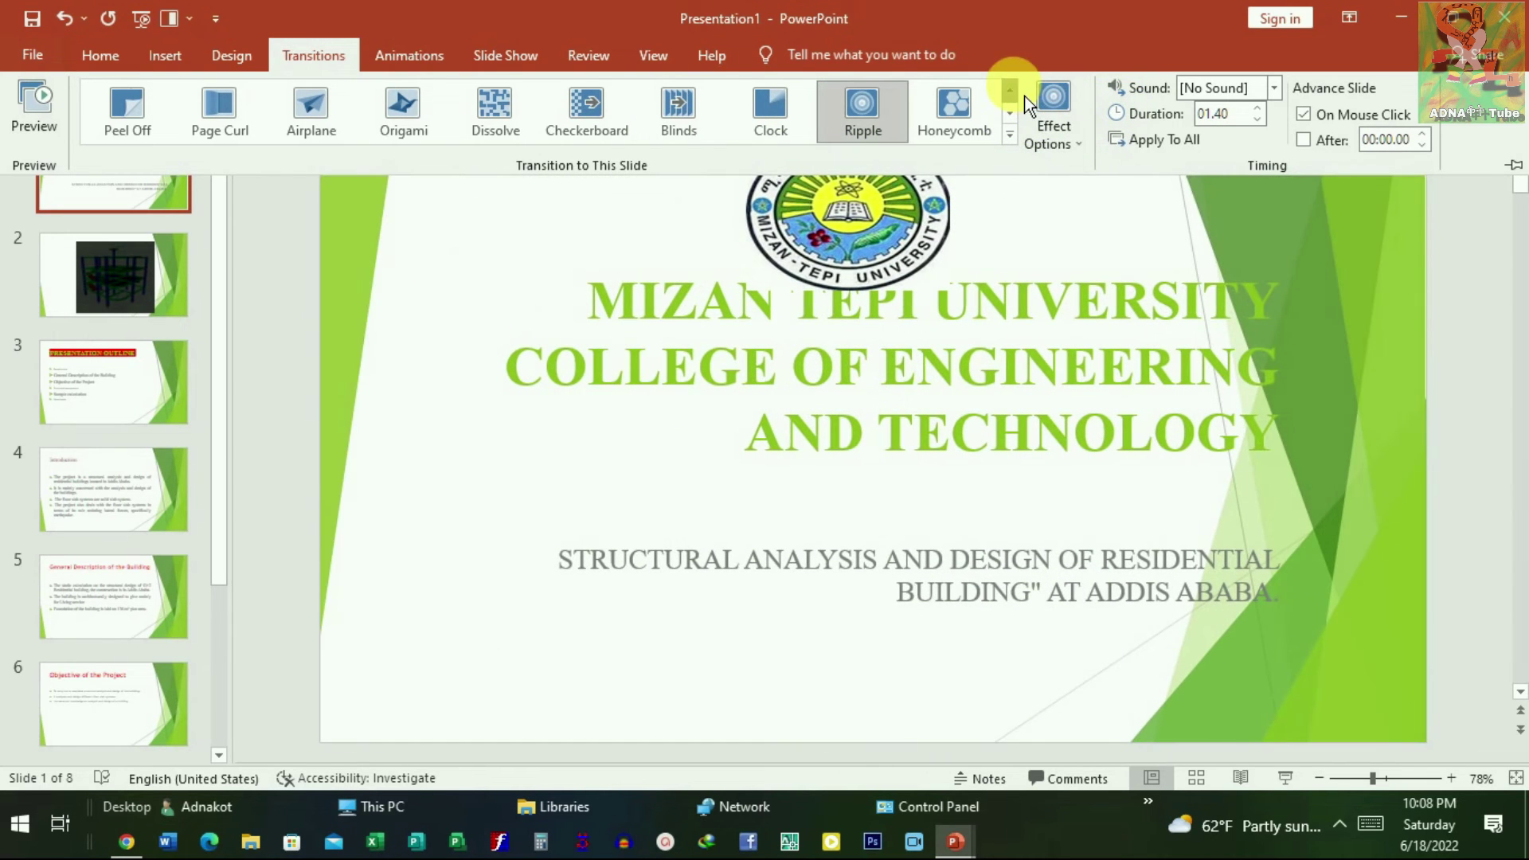
Step: Preview Prestige, Fall Over, Cover, Flip, Vortex, Glitter and Shred transitions
left_click(1010, 112)
left_click(765, 126)
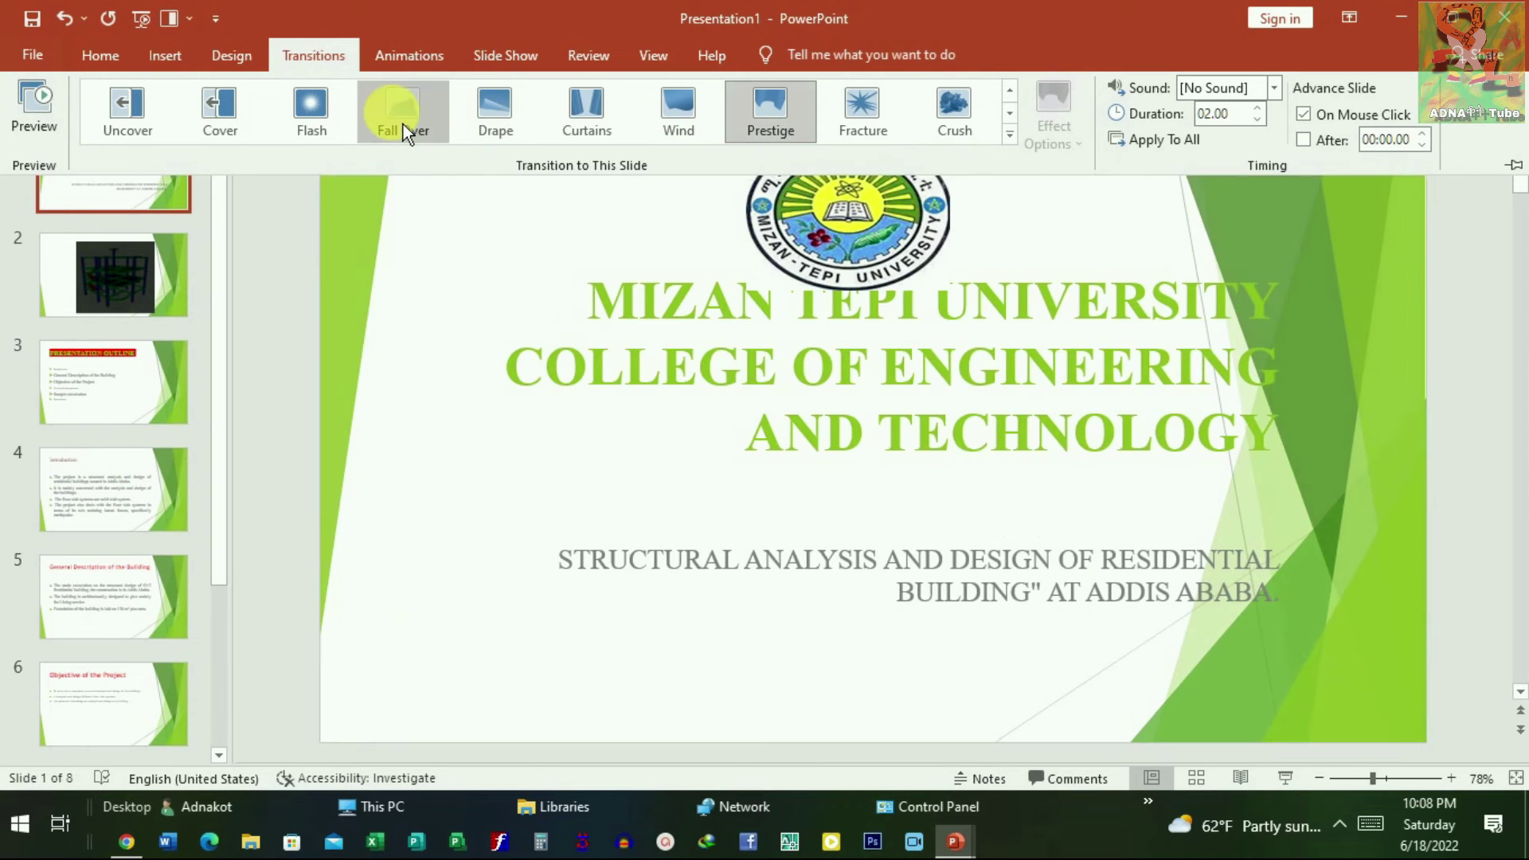
left_click(402, 124)
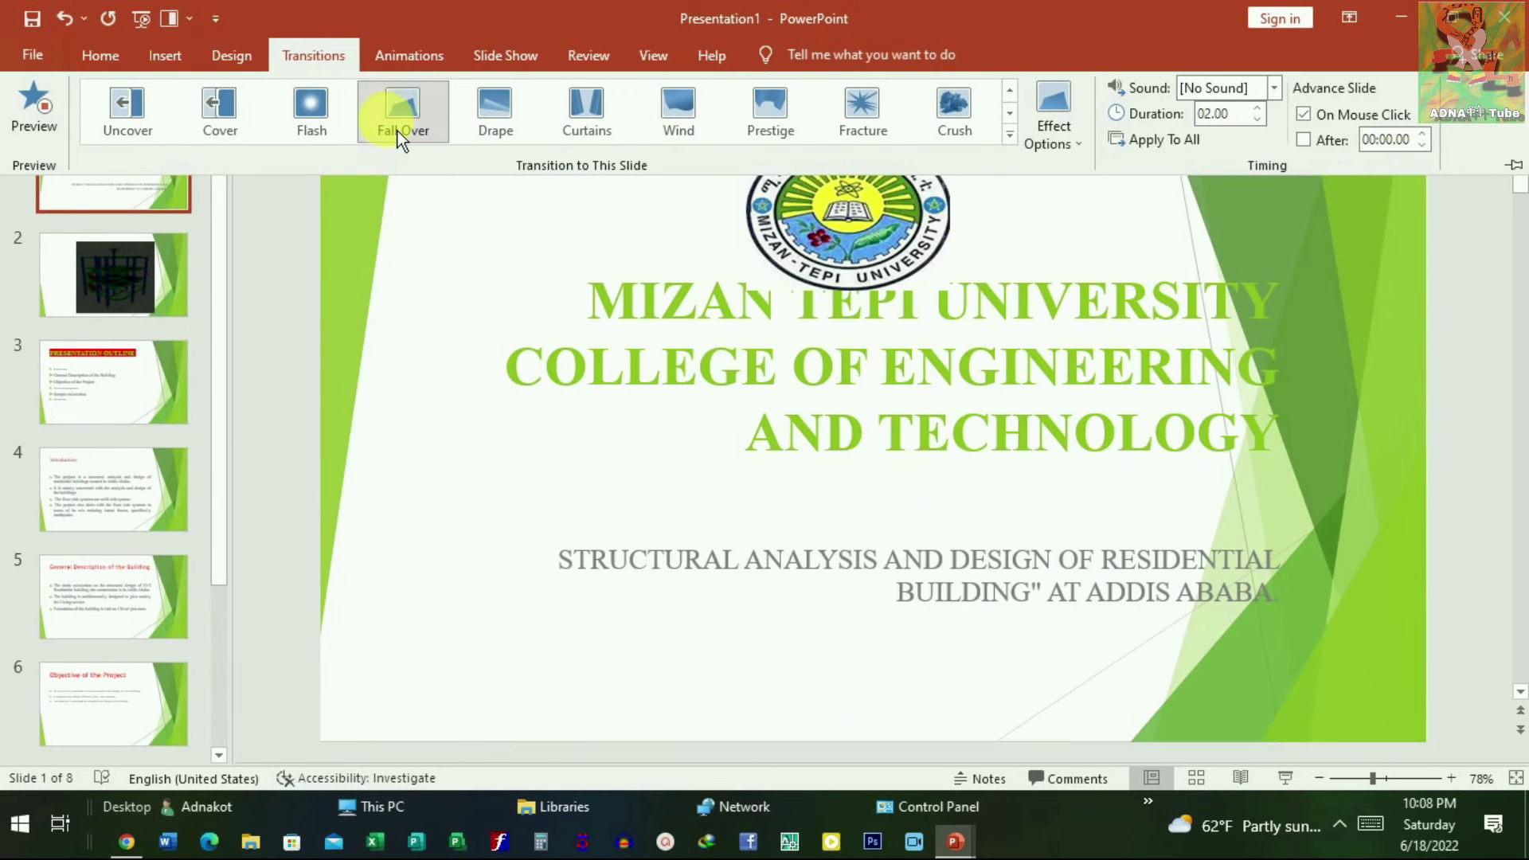
left_click(269, 130)
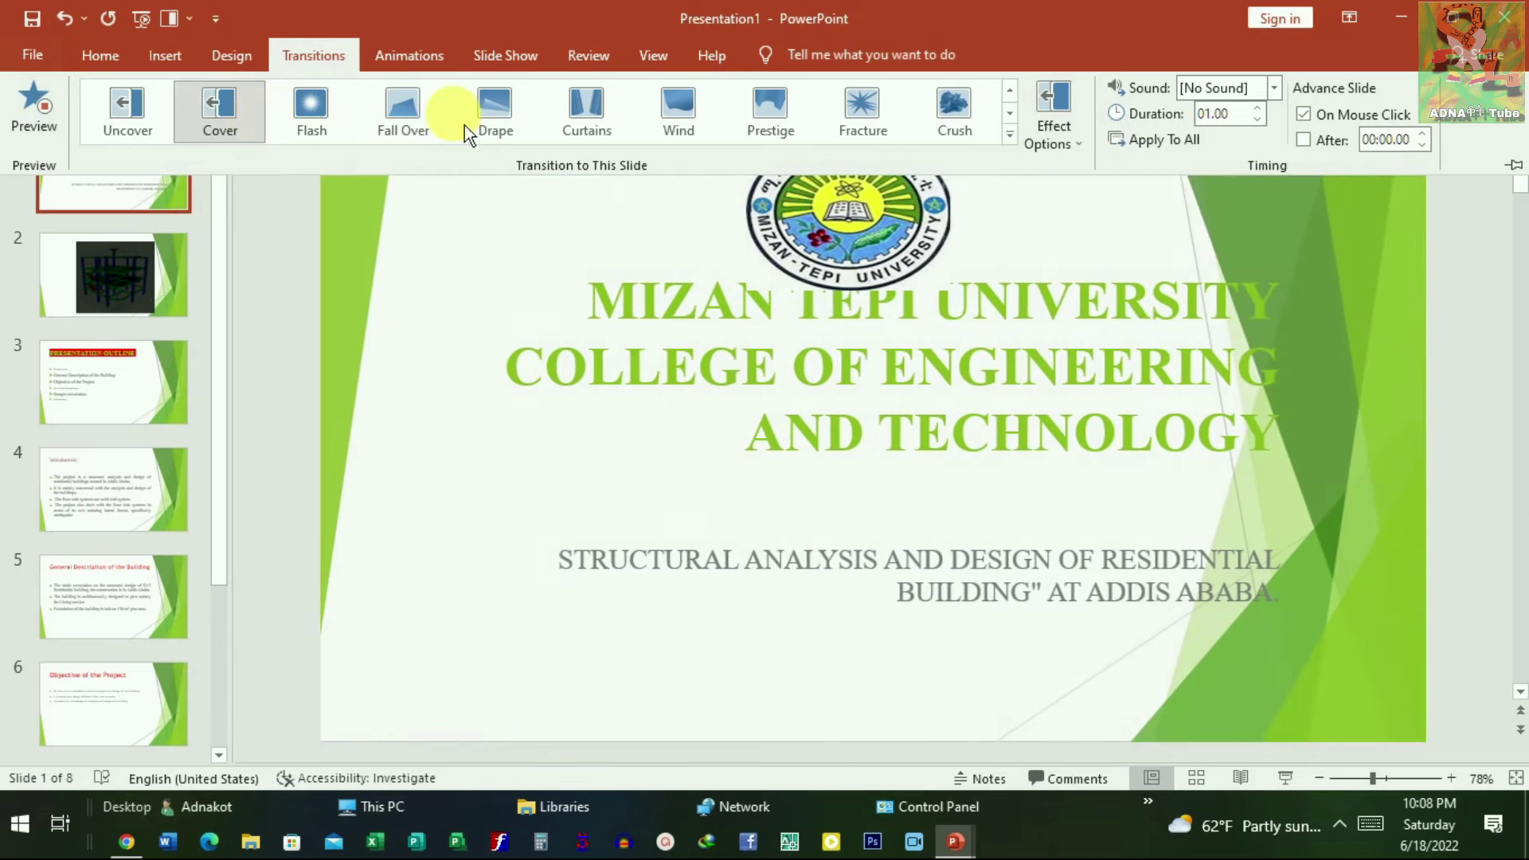
left_click(1012, 137)
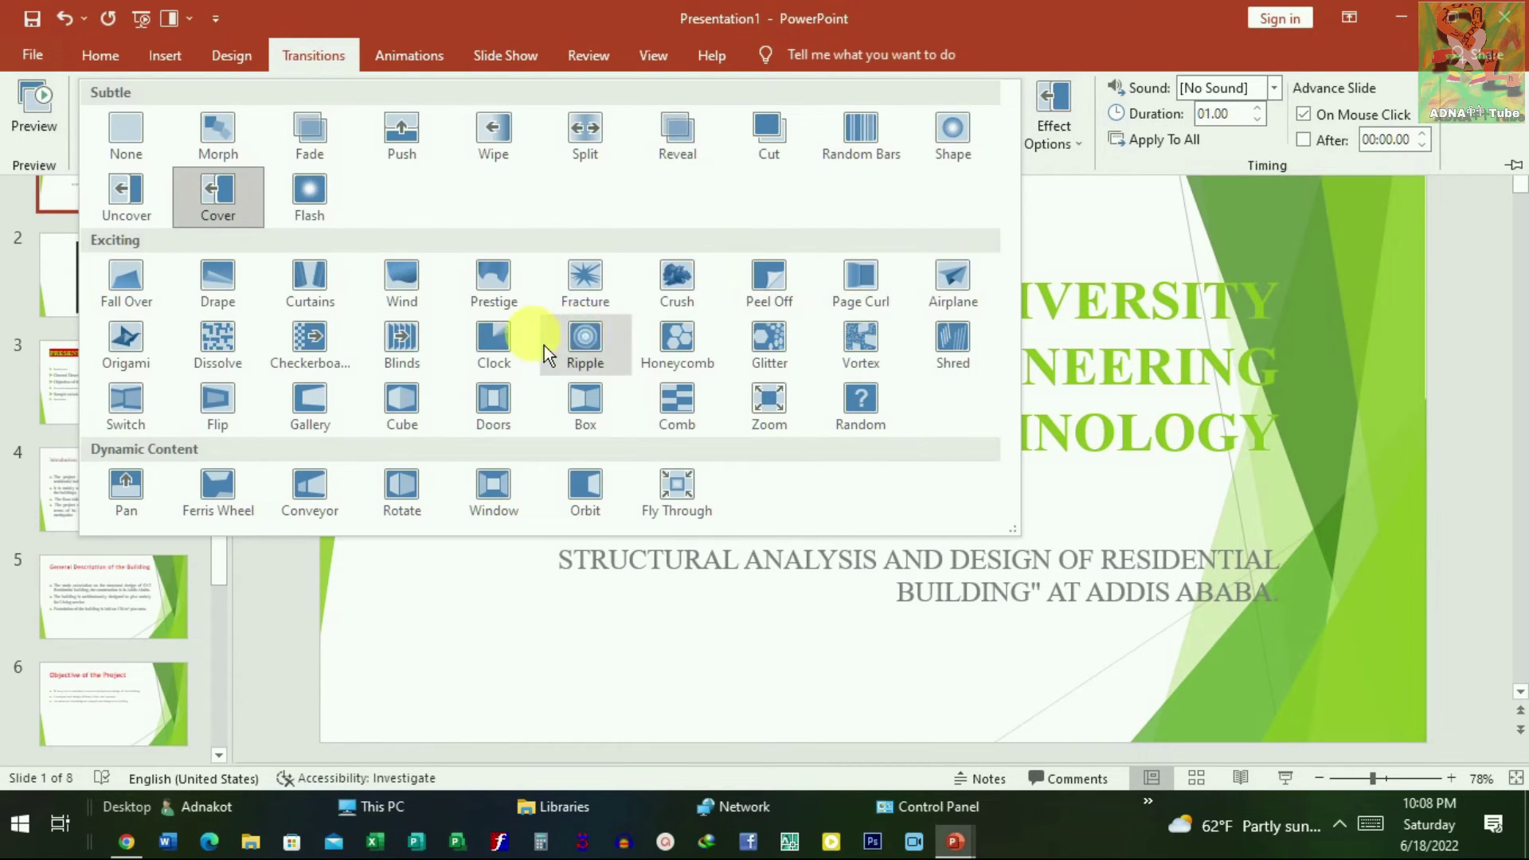
left_click(247, 419)
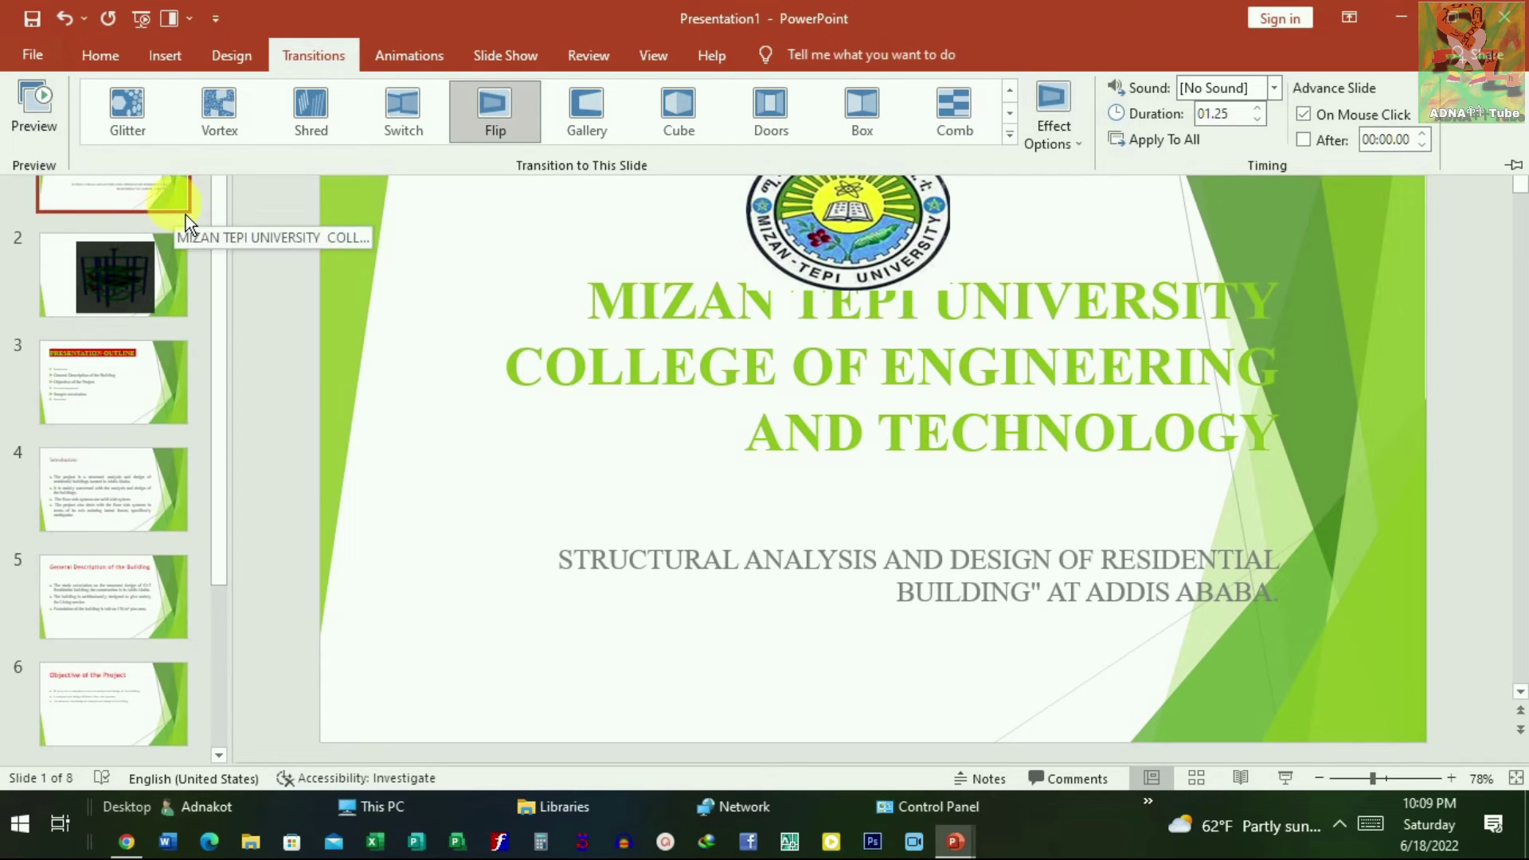
left_click(1155, 159)
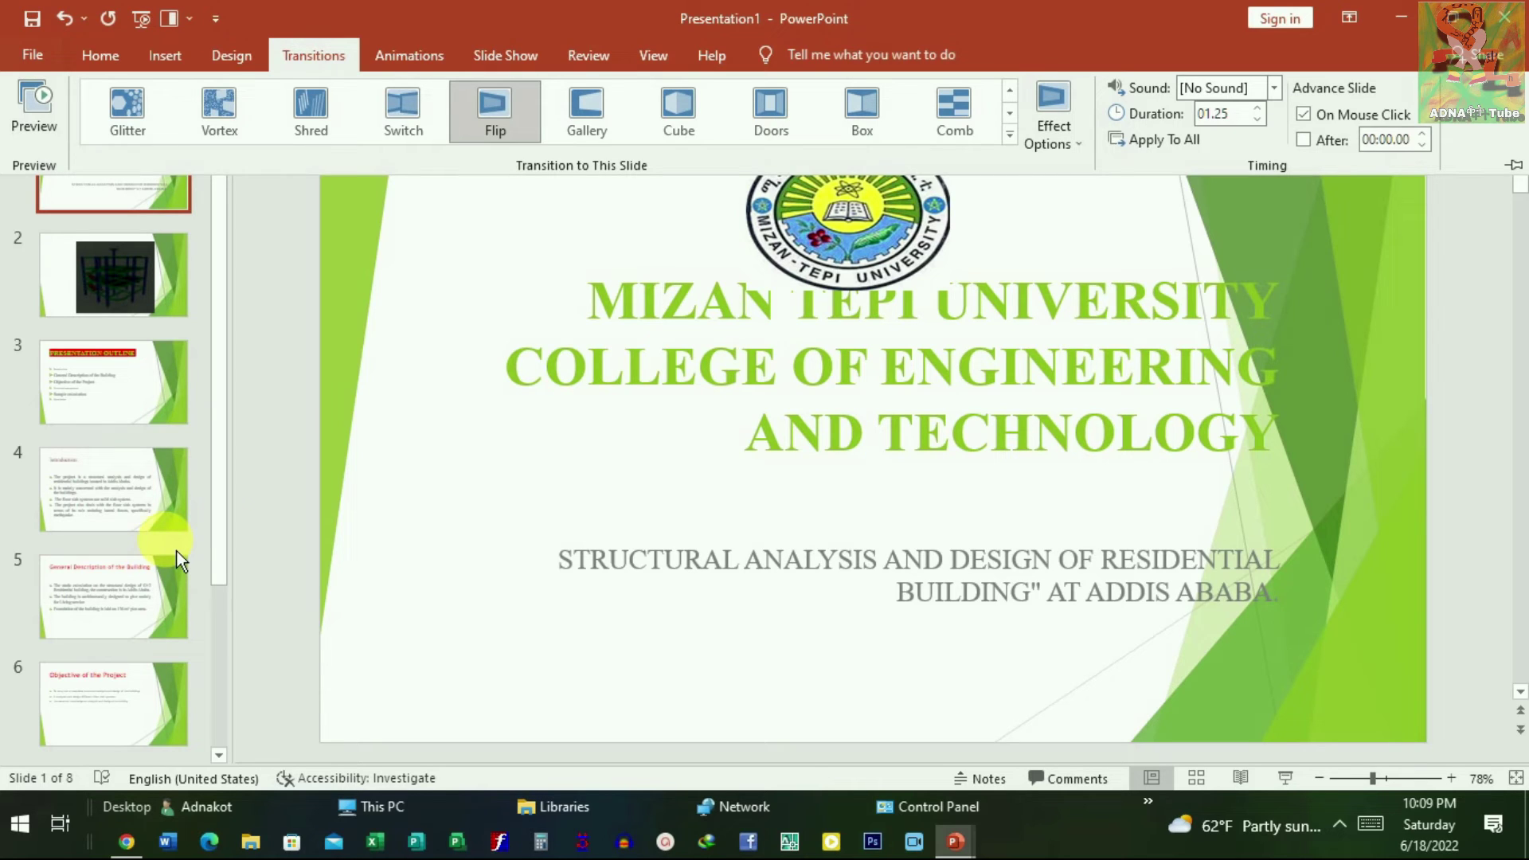
left_click(241, 128)
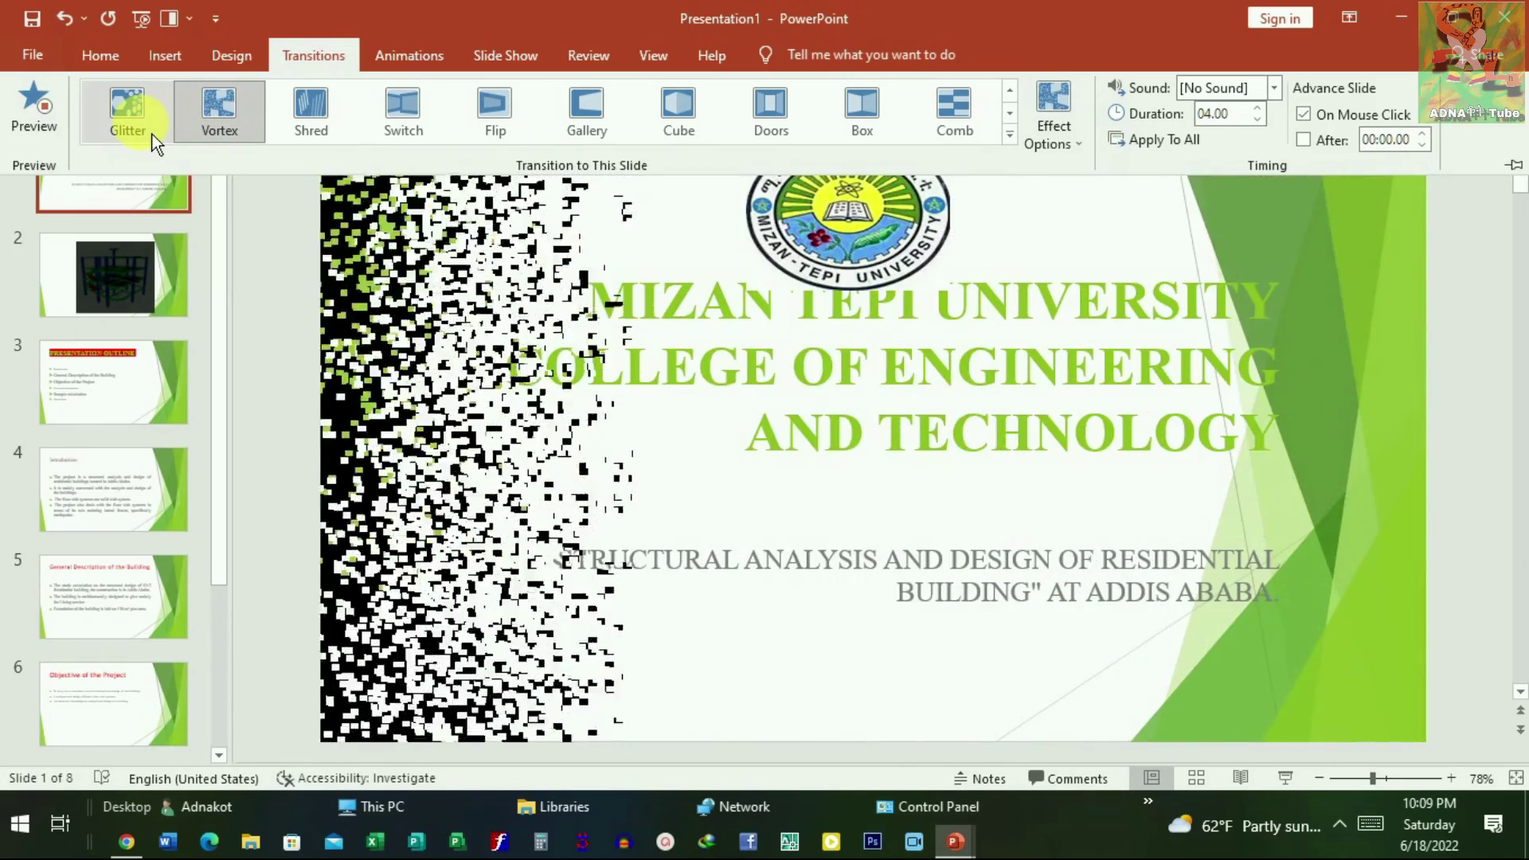
left_click(157, 144)
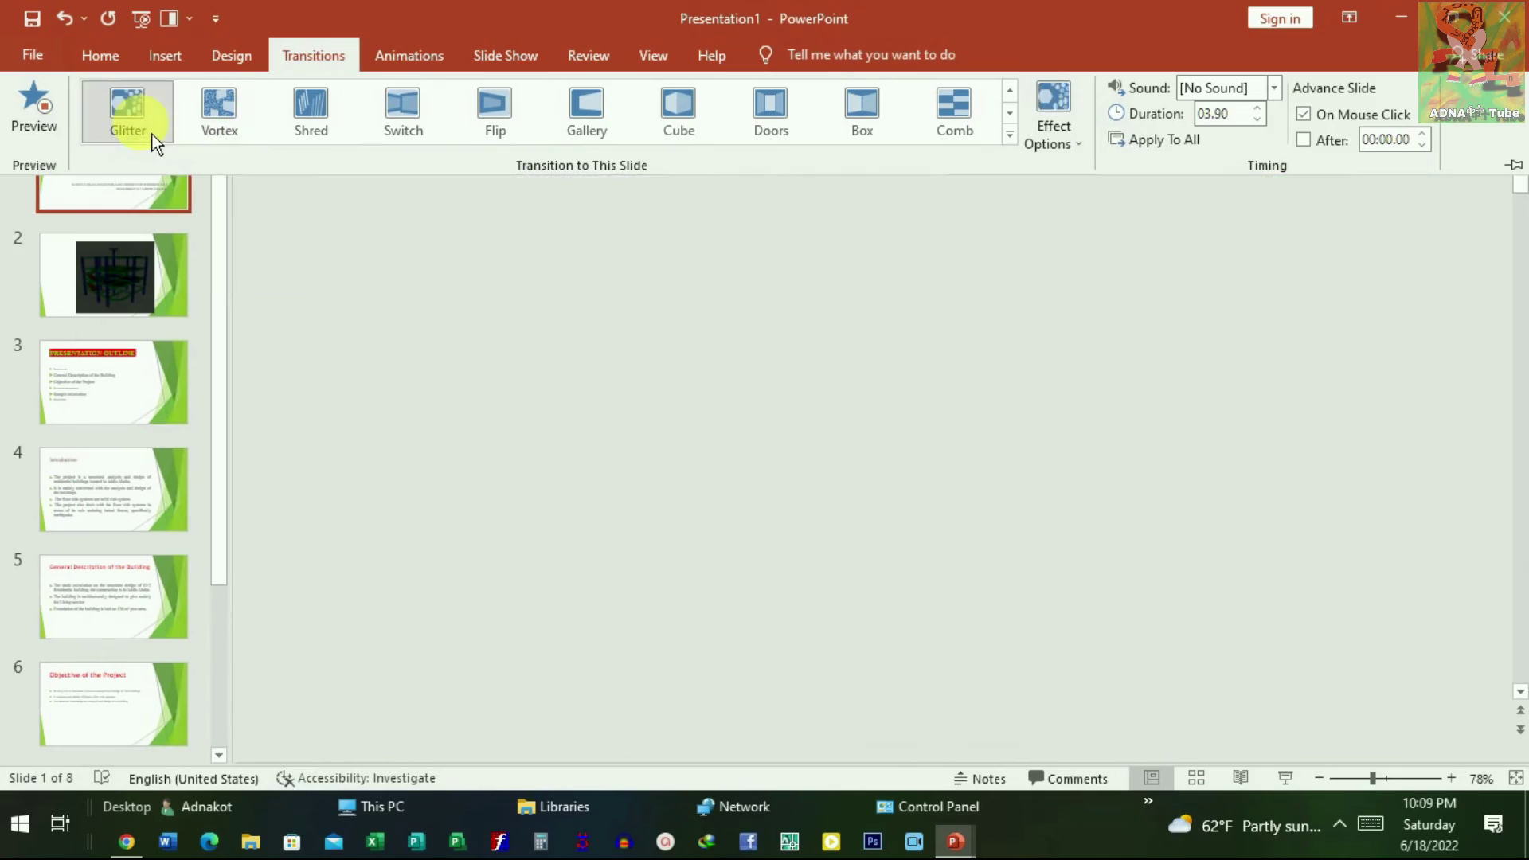
left_click(330, 132)
Step: Choose the Gallery transition and apply it to every slide
left_click(506, 125)
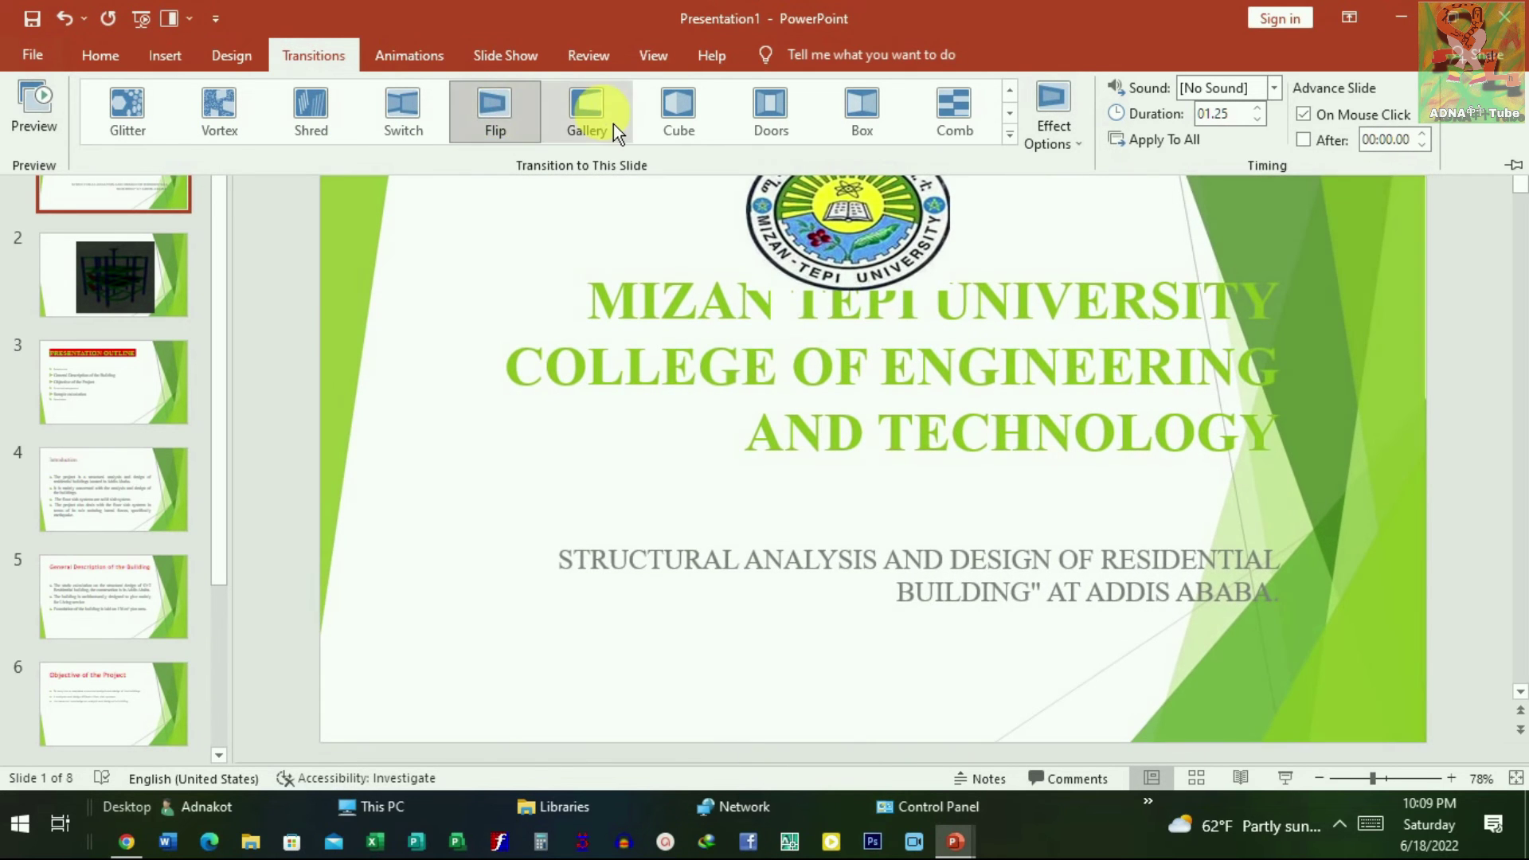
left_click(621, 125)
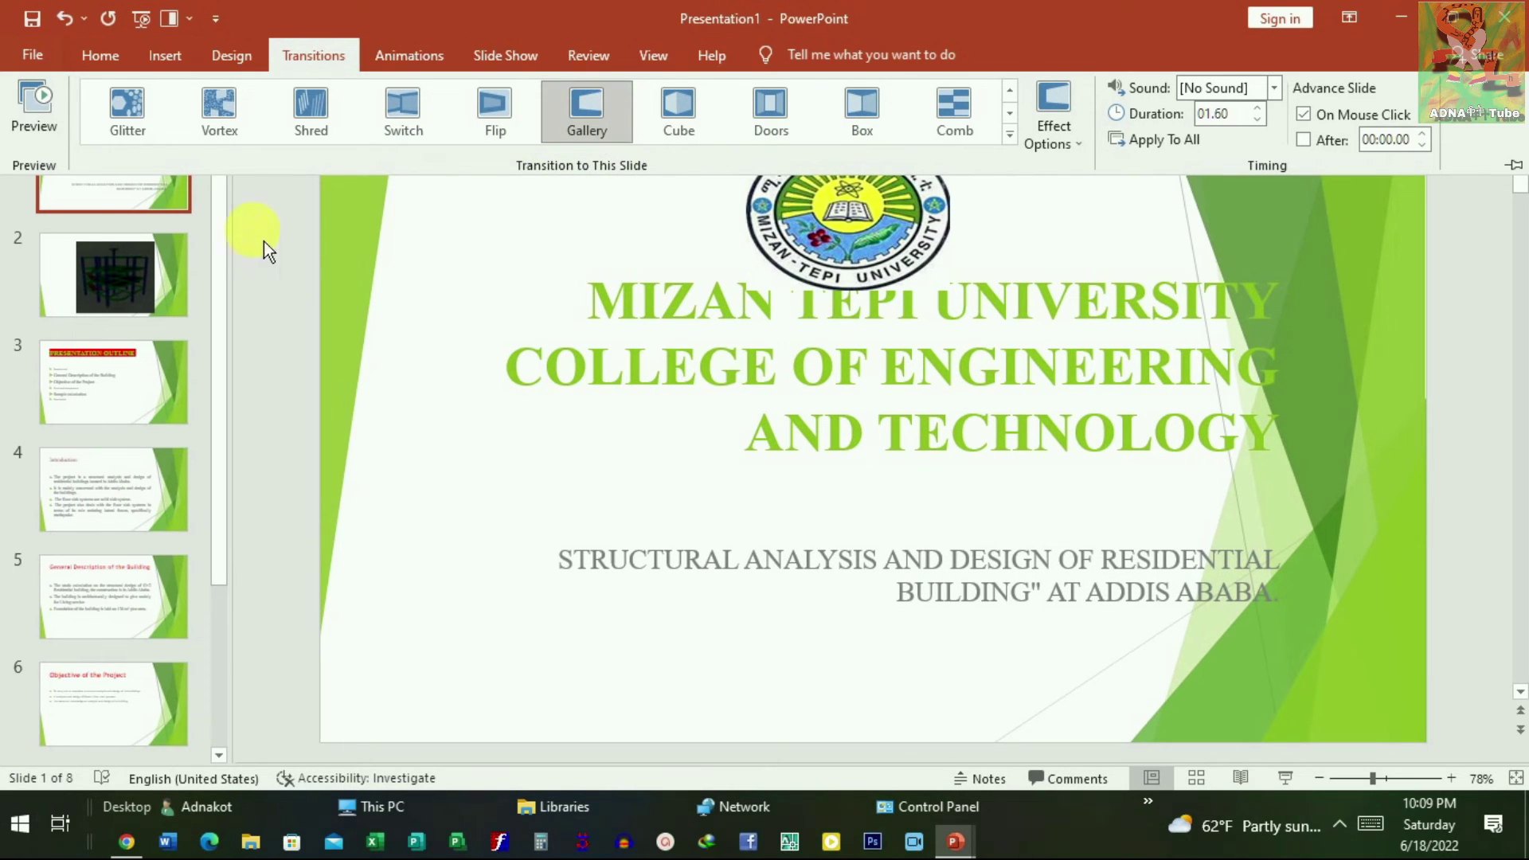
left_click(1175, 148)
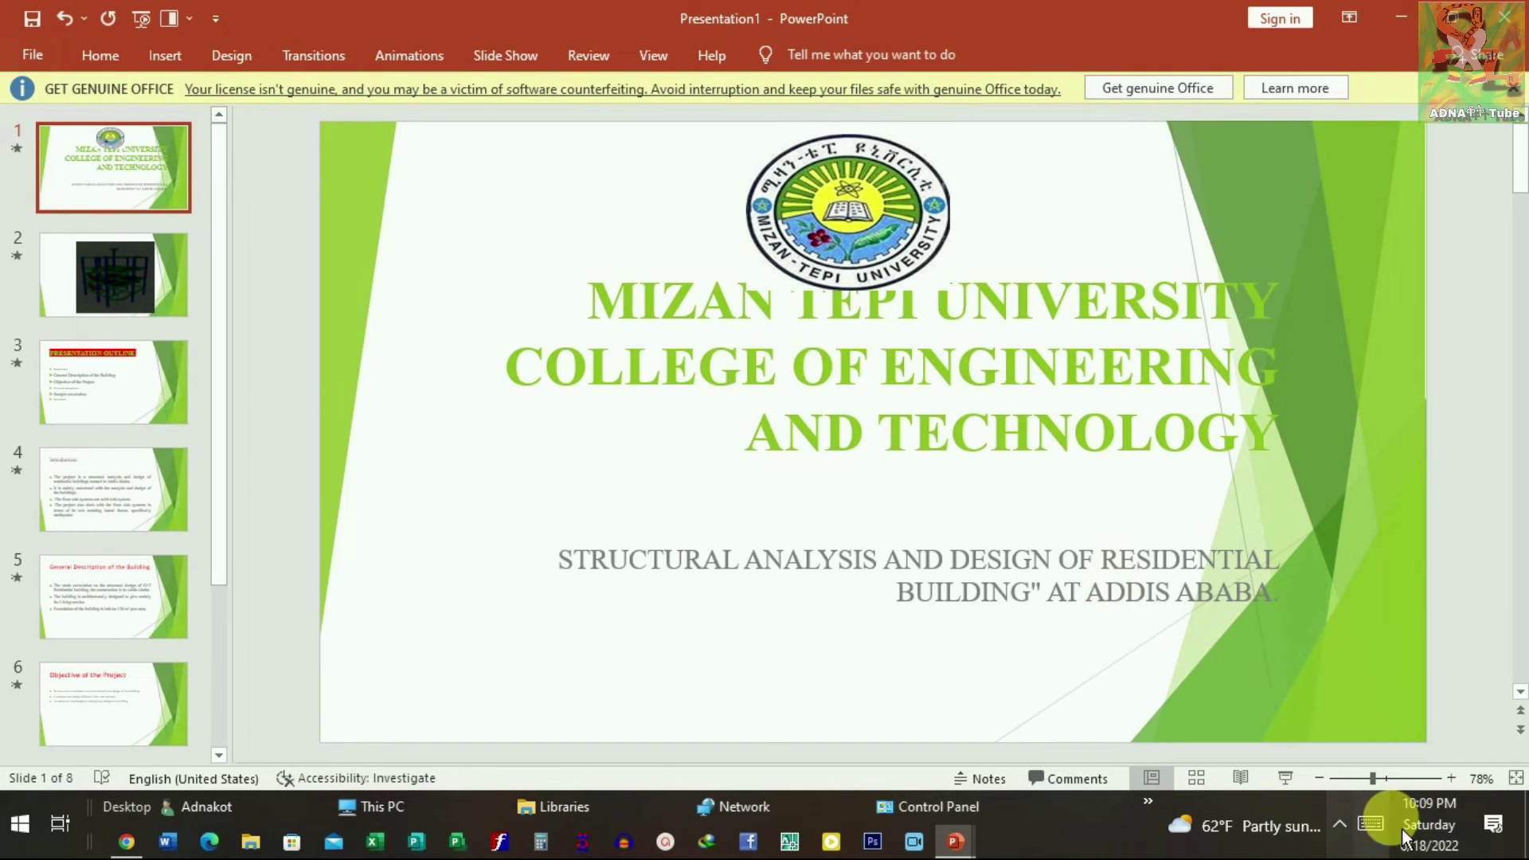
Step: Run the slide show from the title slide to slide 6, Objective of the Project, then exit
left_click(1286, 778)
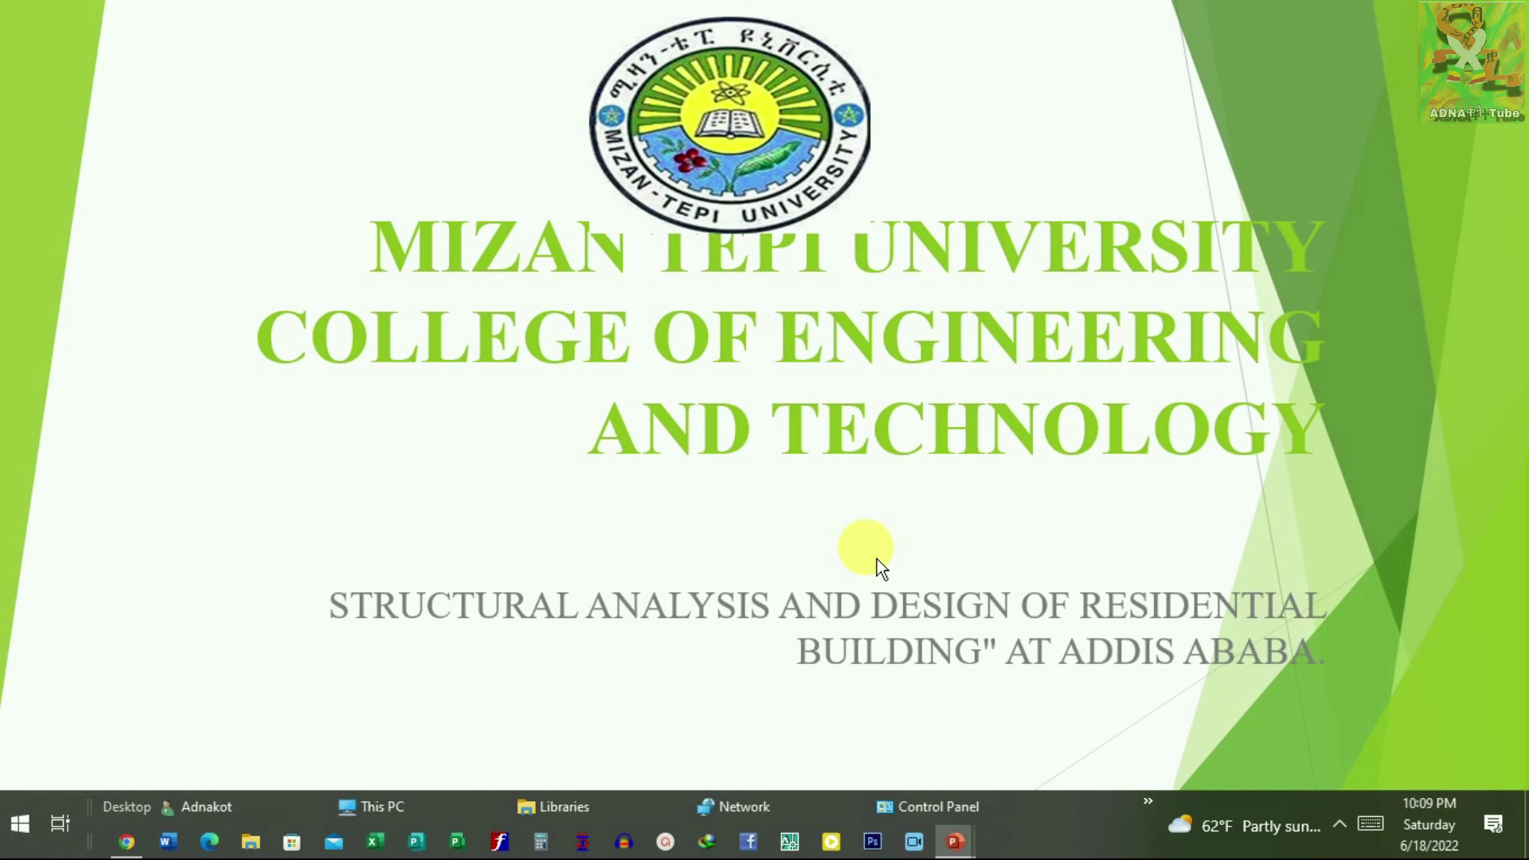
left_click(877, 560)
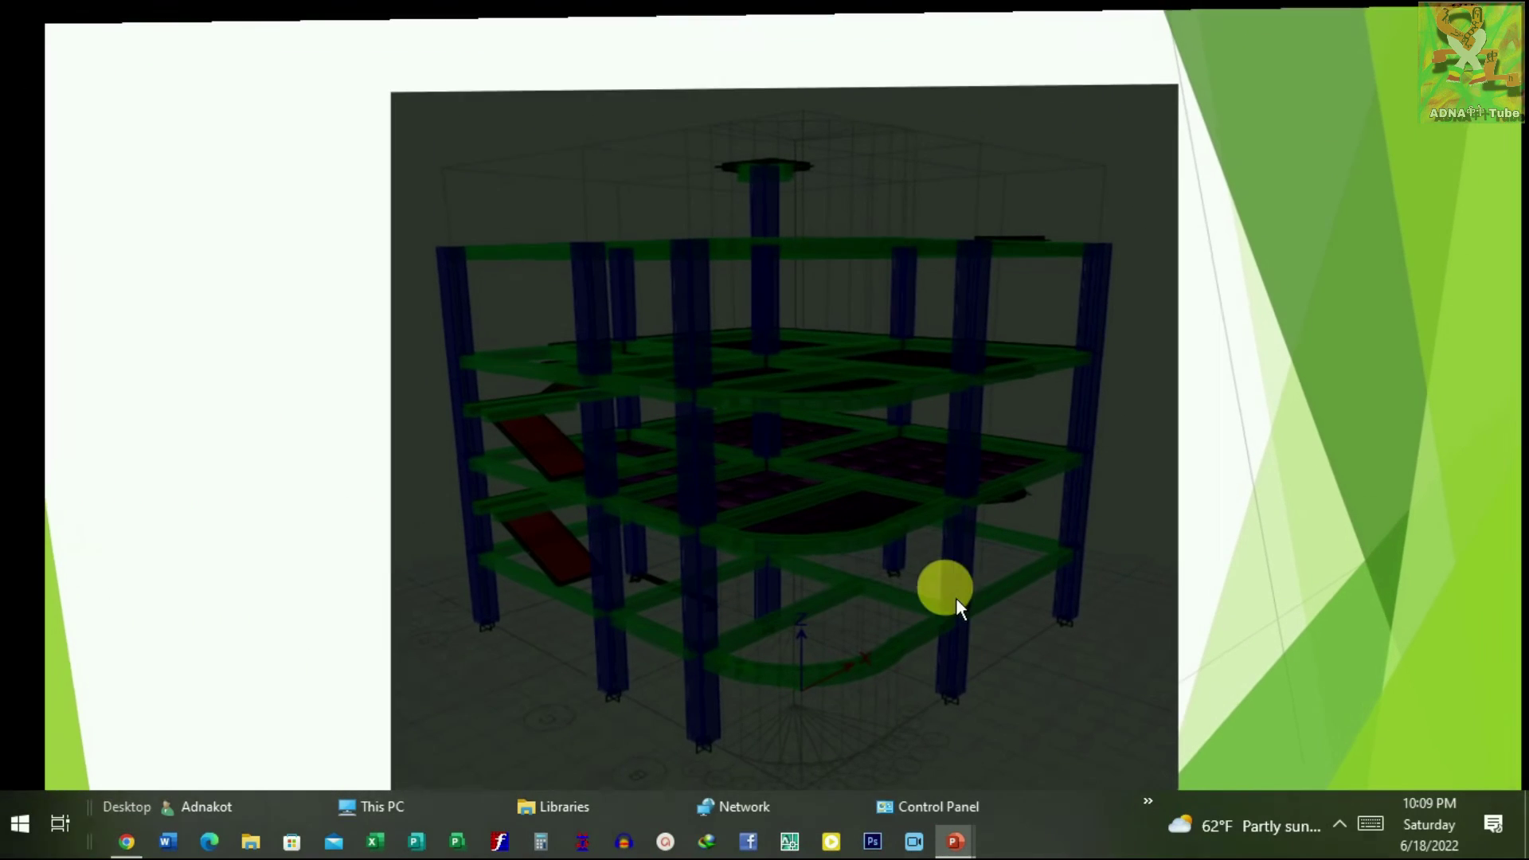
left_click(919, 565)
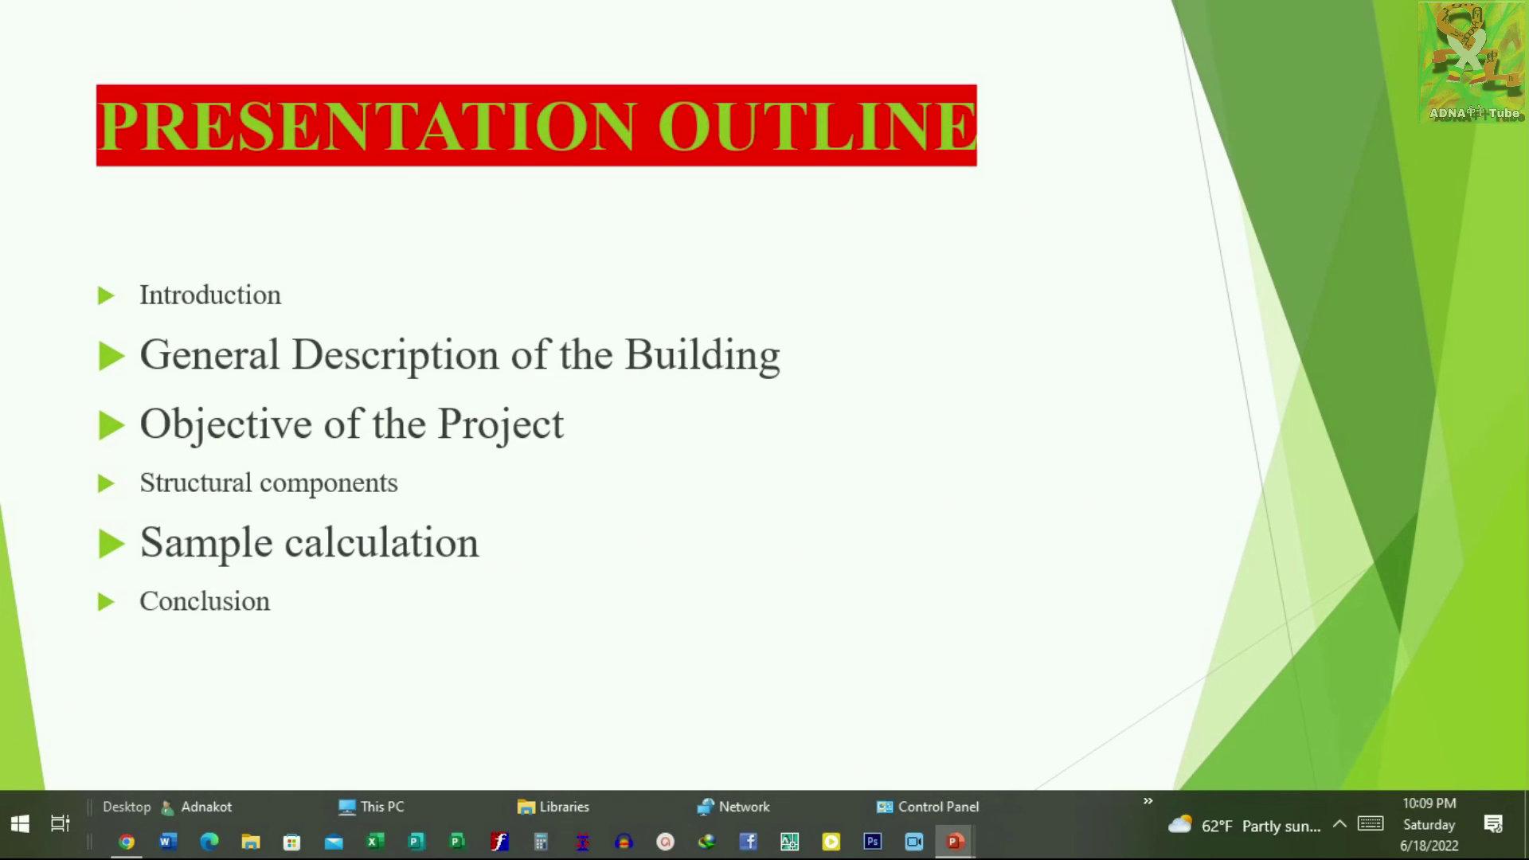
key("Right")
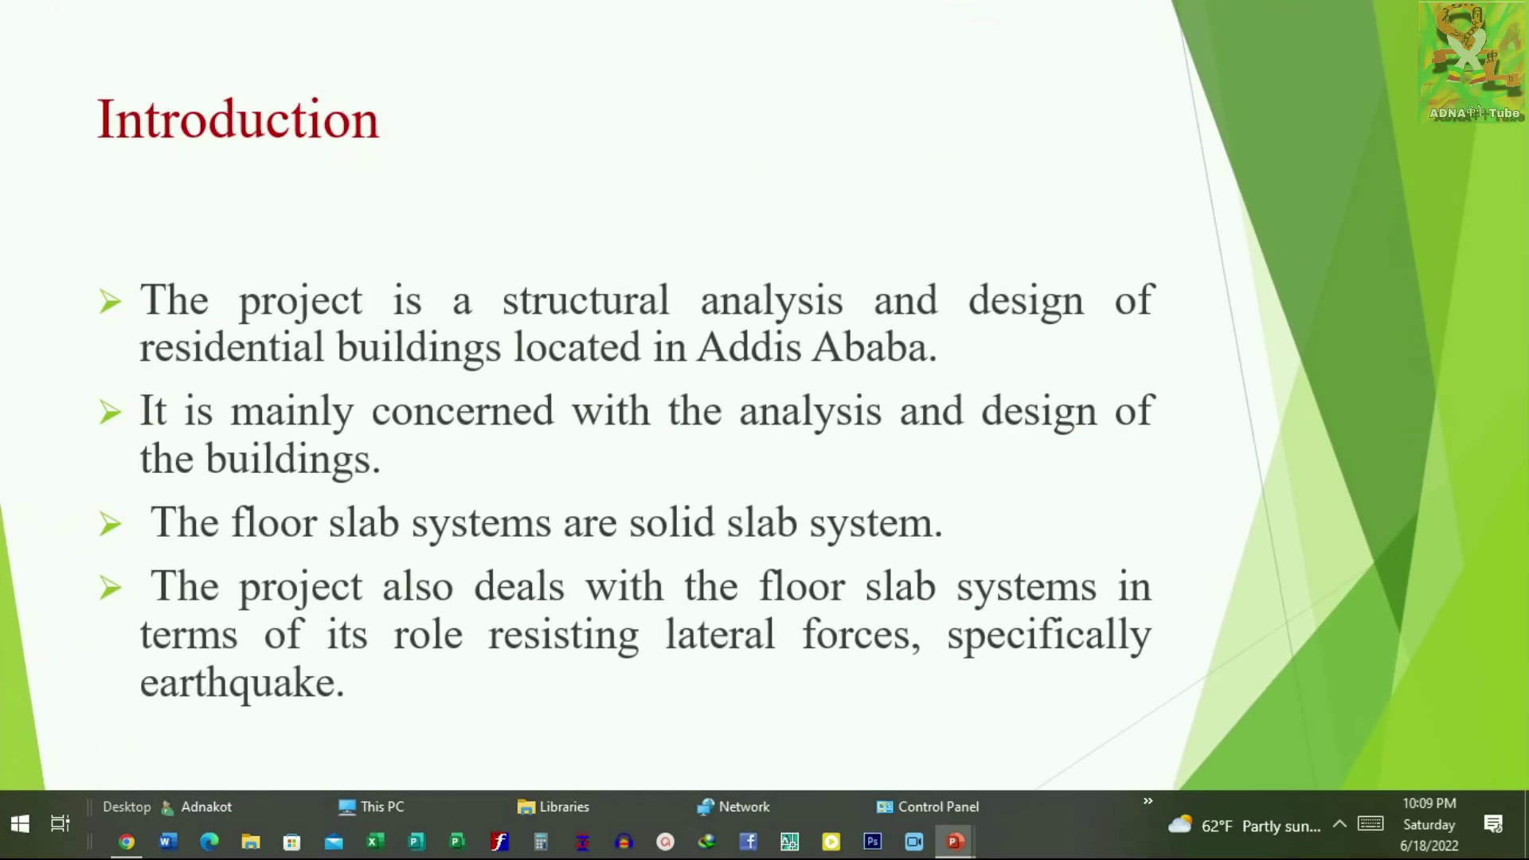
key("Right")
key("Right")
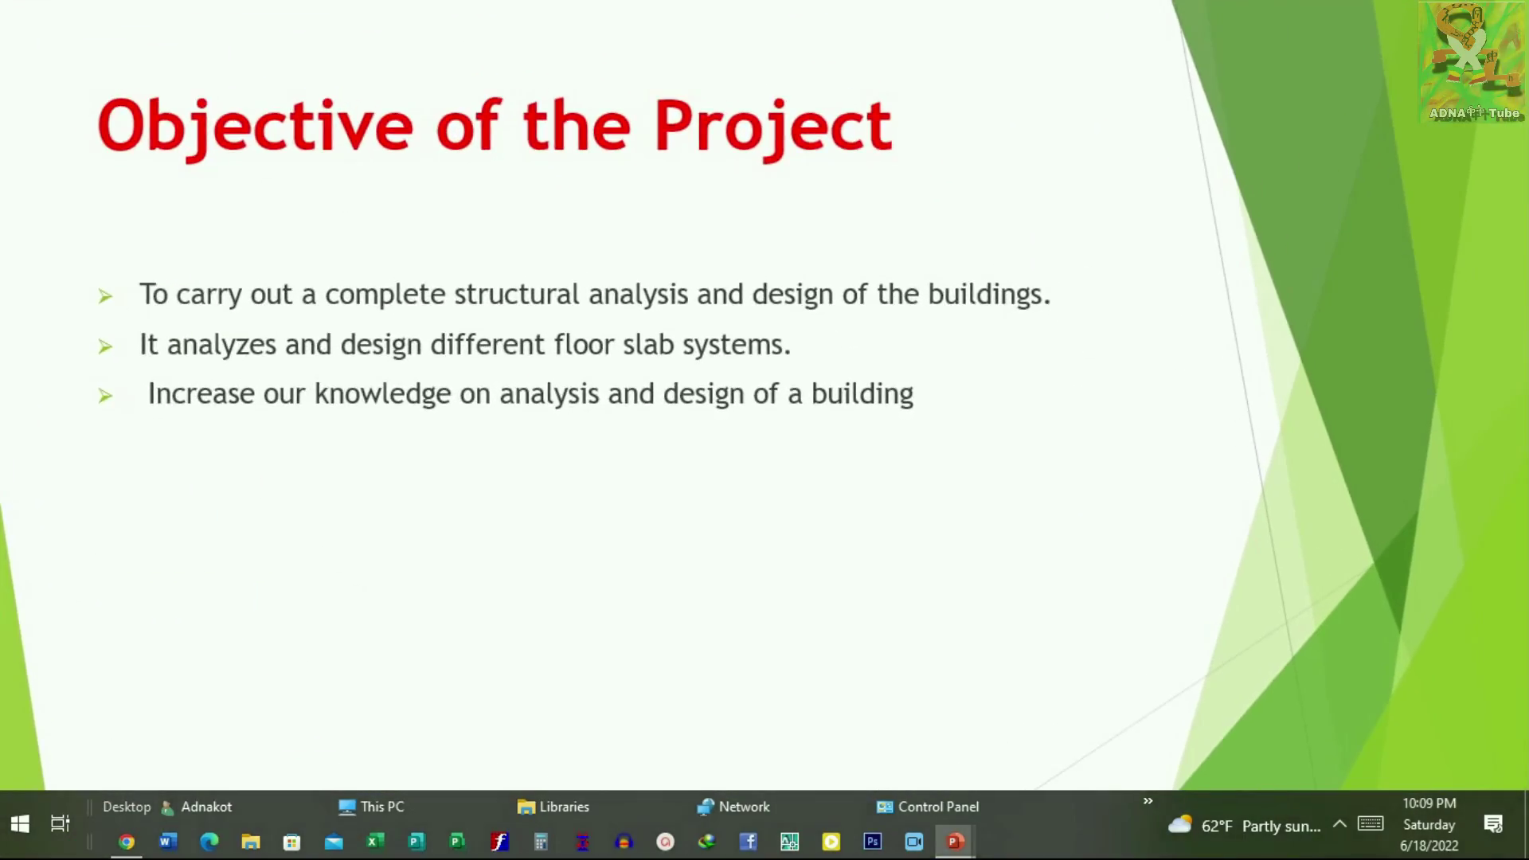
key("Escape")
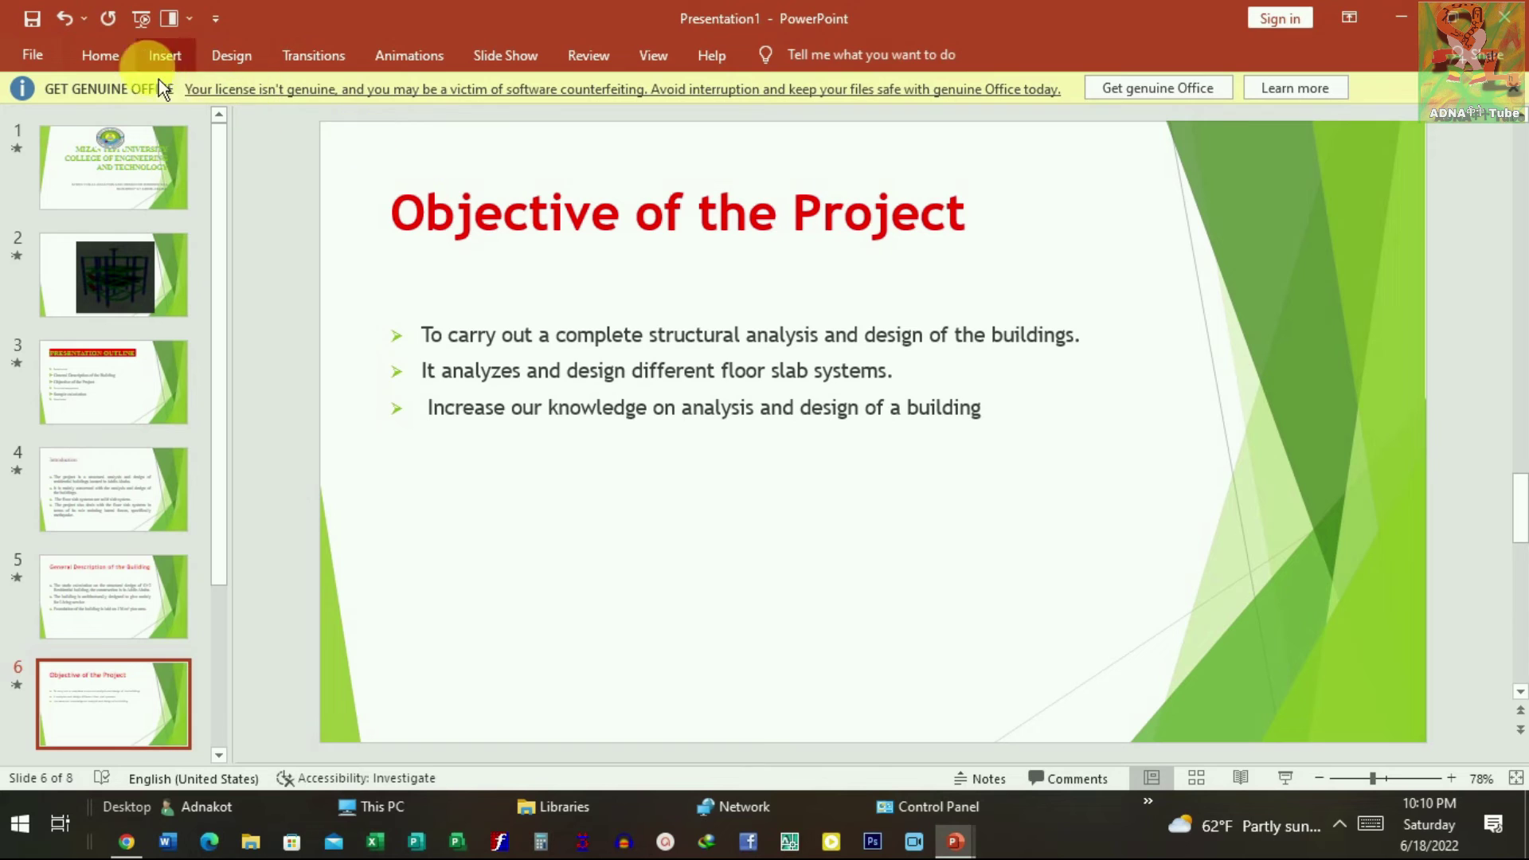
Step: Look over the Insert, Animations and Transitions settings, then jump back to slide 1
left_click(166, 55)
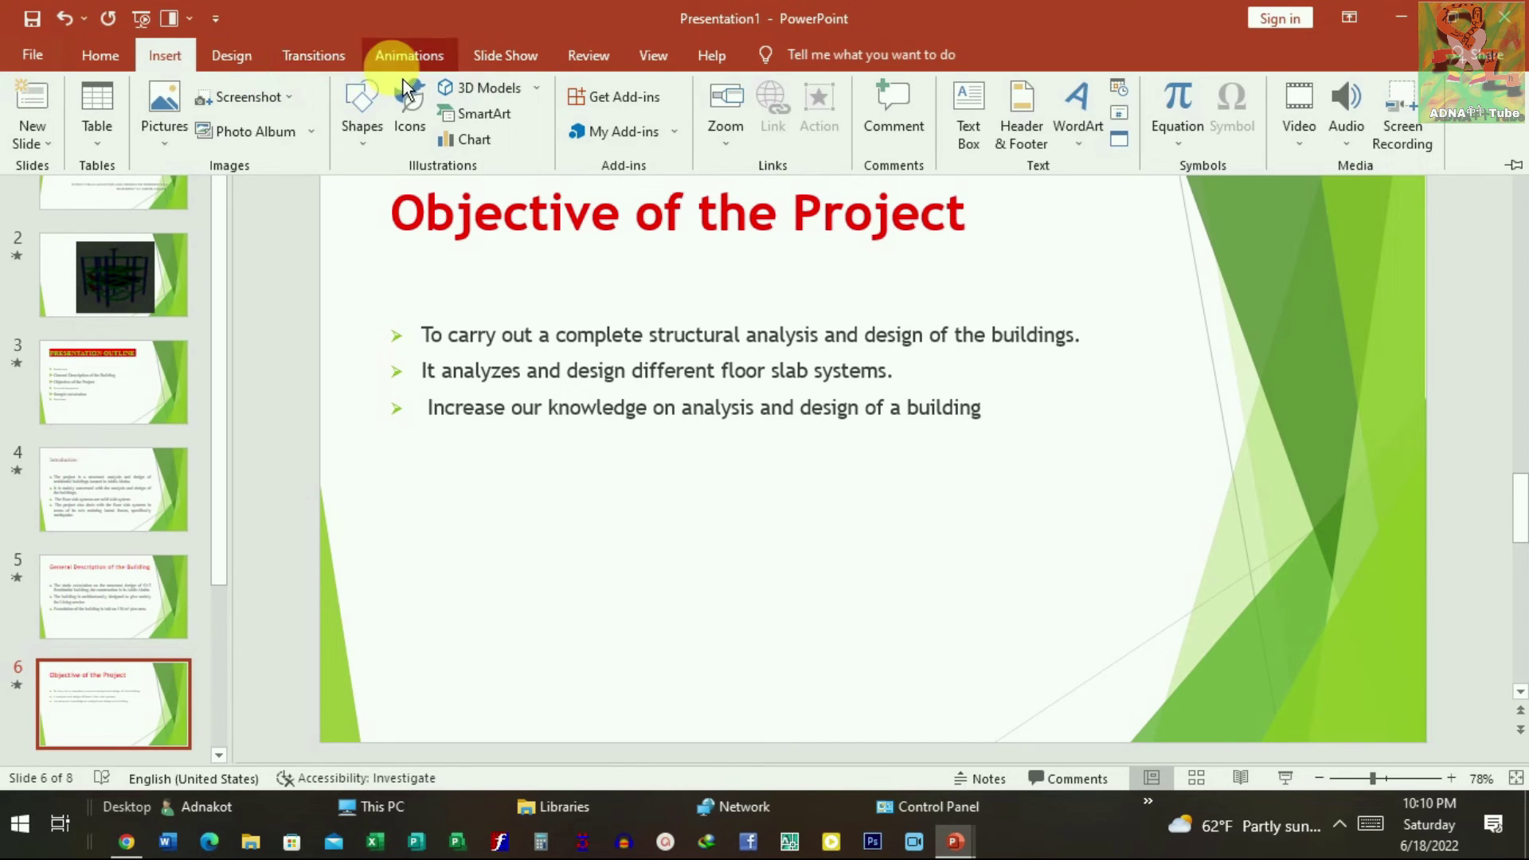
left_click(326, 69)
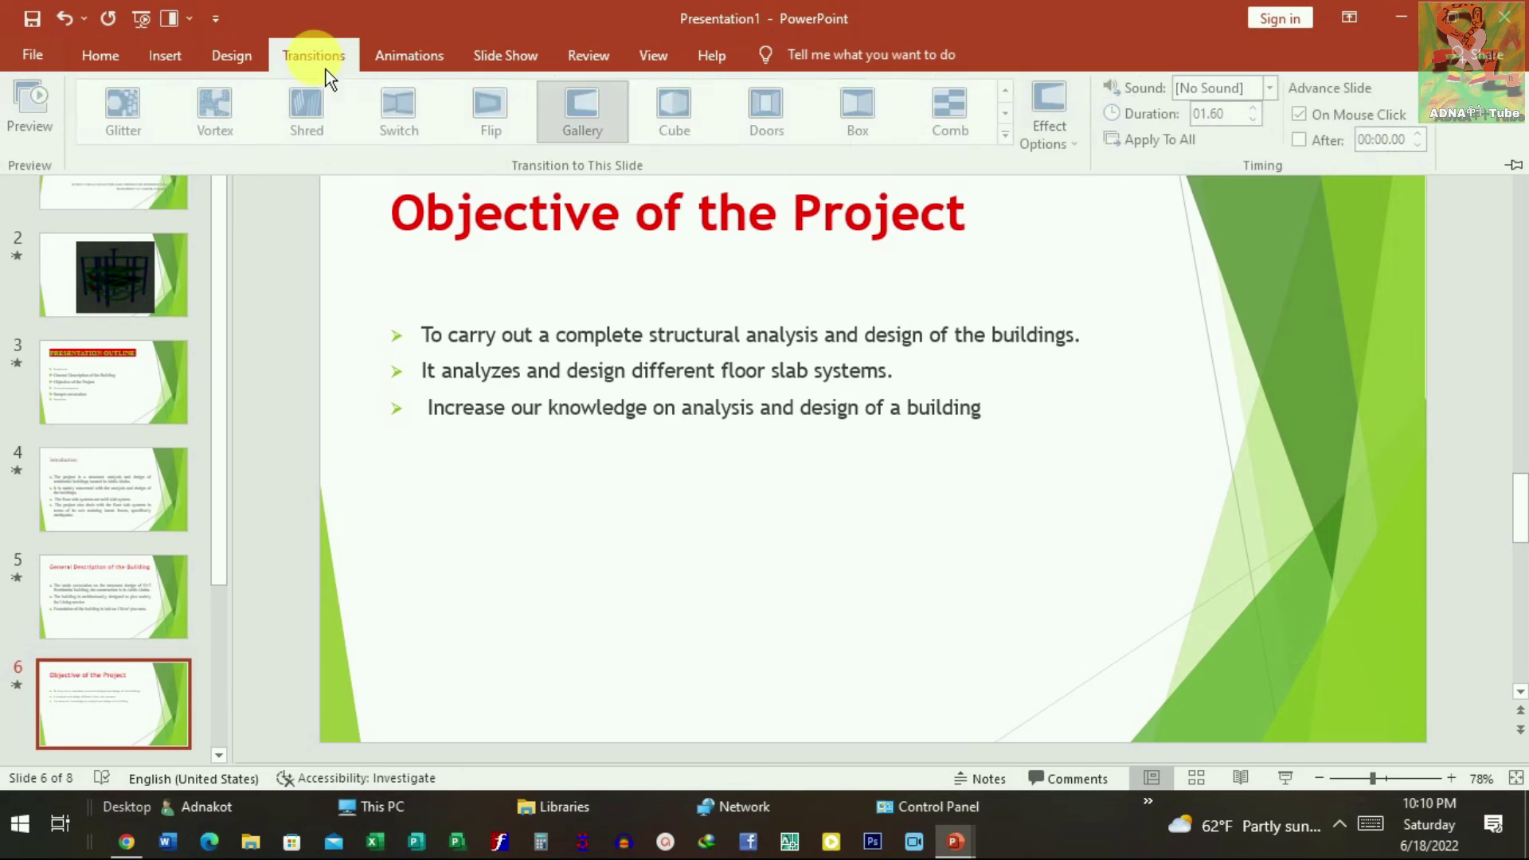
left_click(442, 70)
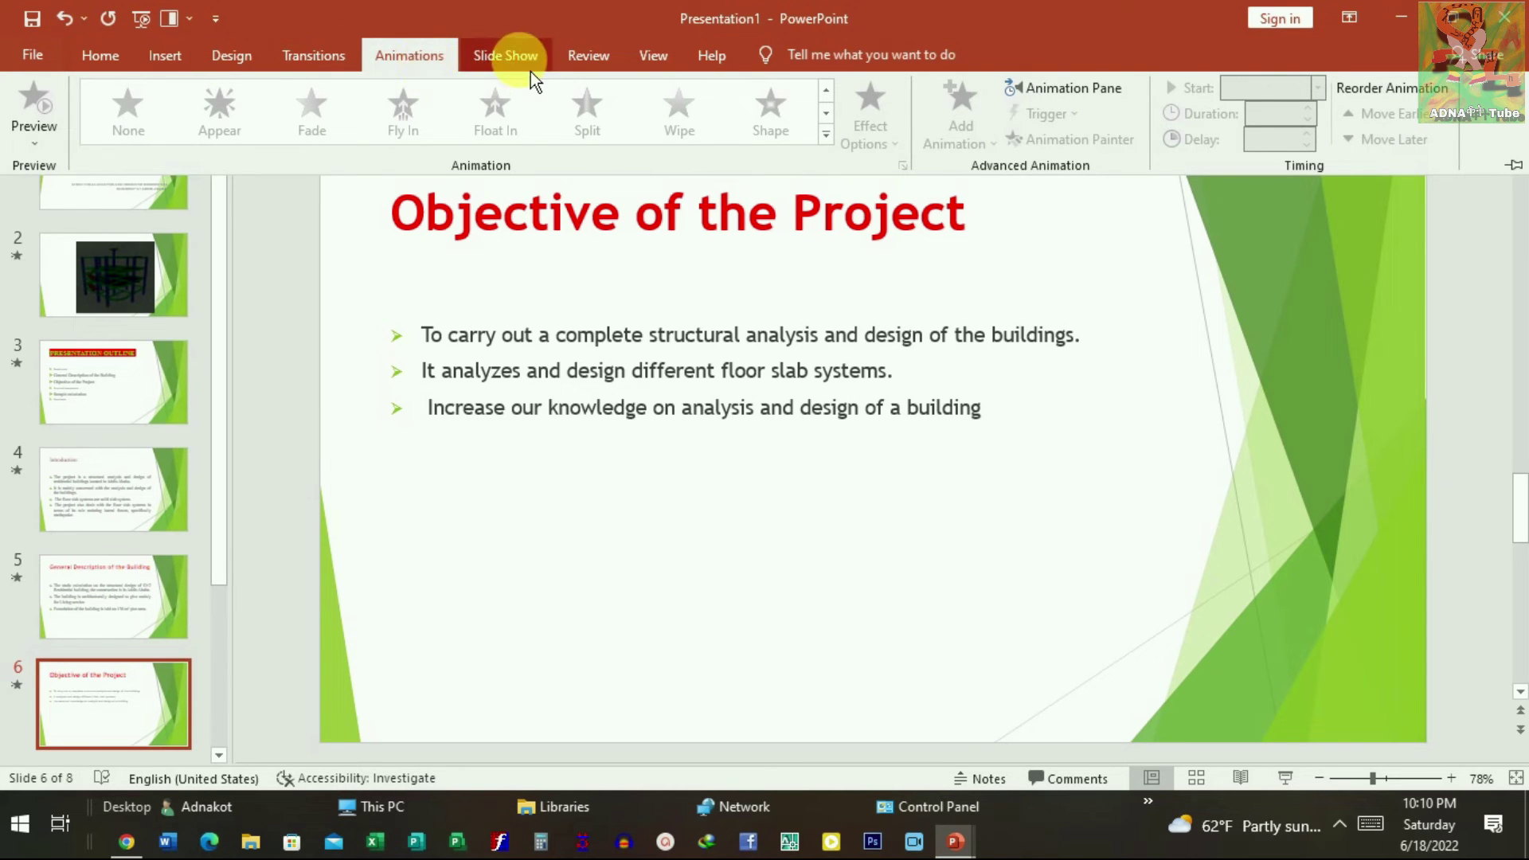
left_click(321, 63)
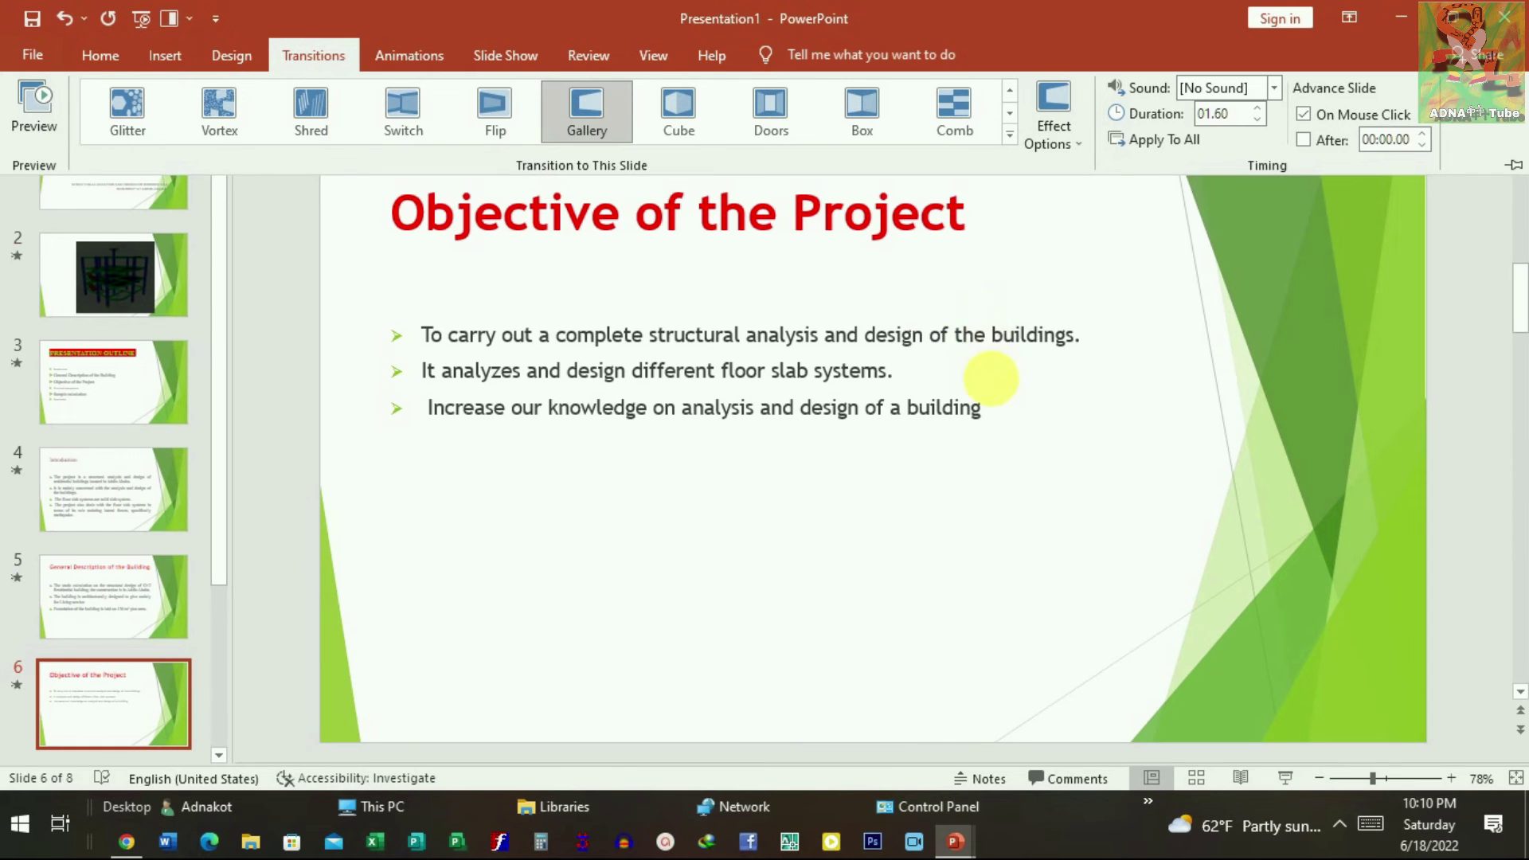
key("Home")
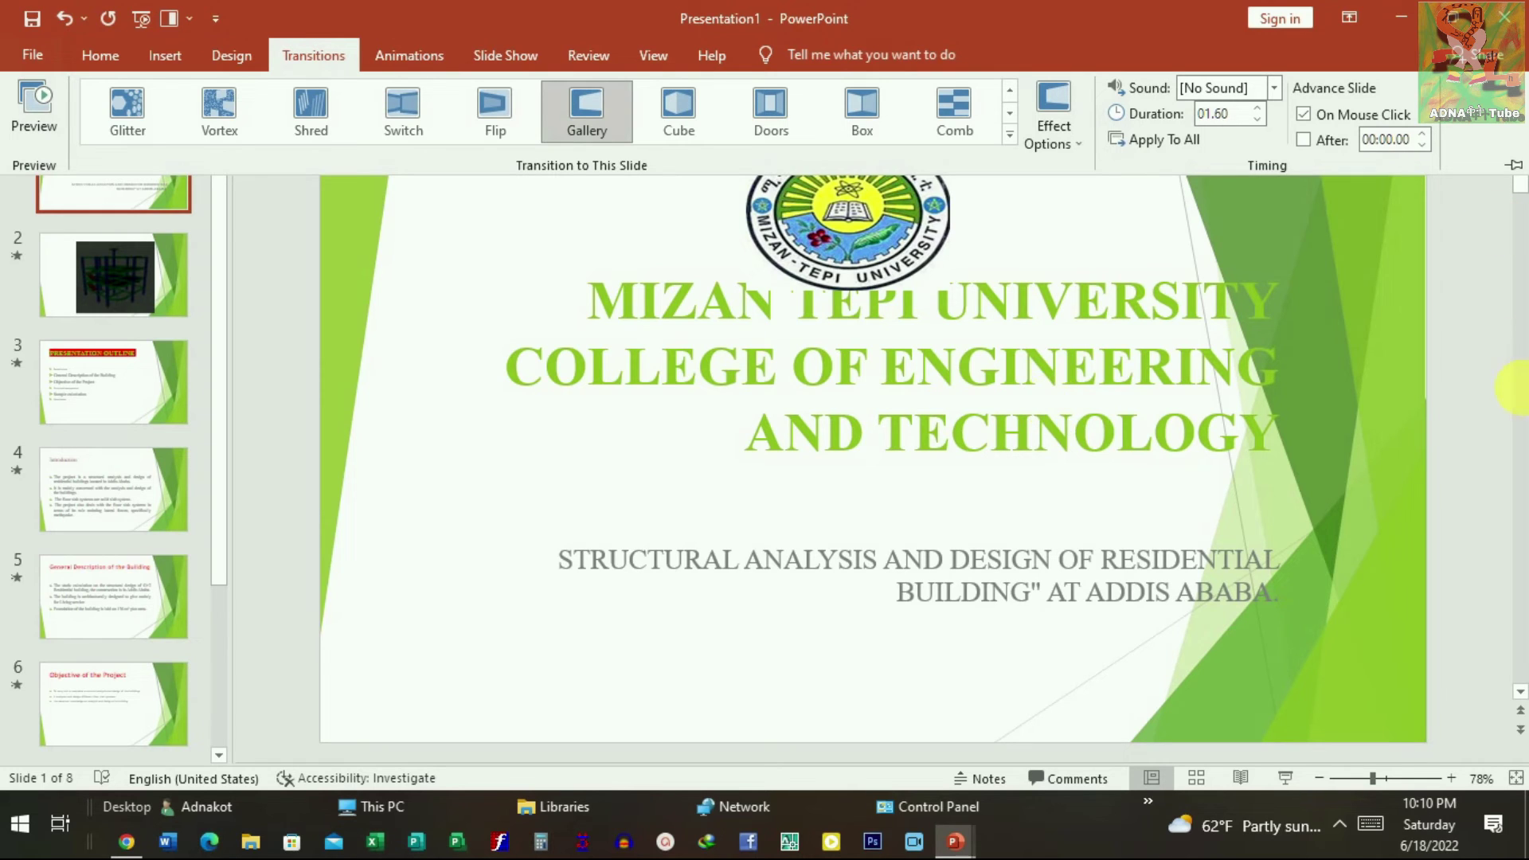
Step: Preview the title and 3D building-model slides as a show, then scroll to blank slide 8
left_click(1298, 790)
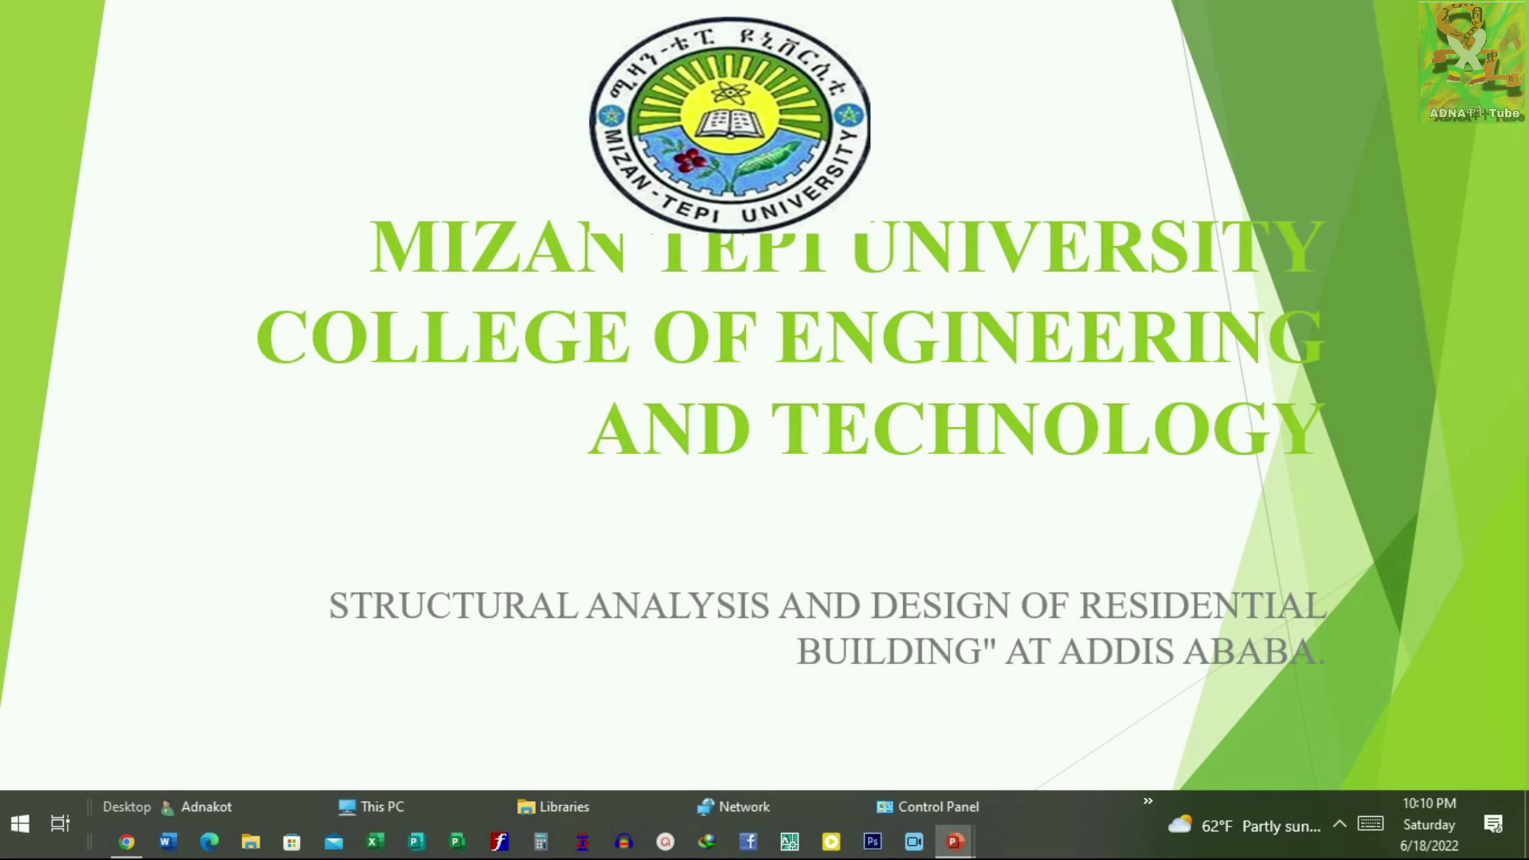
key("Right")
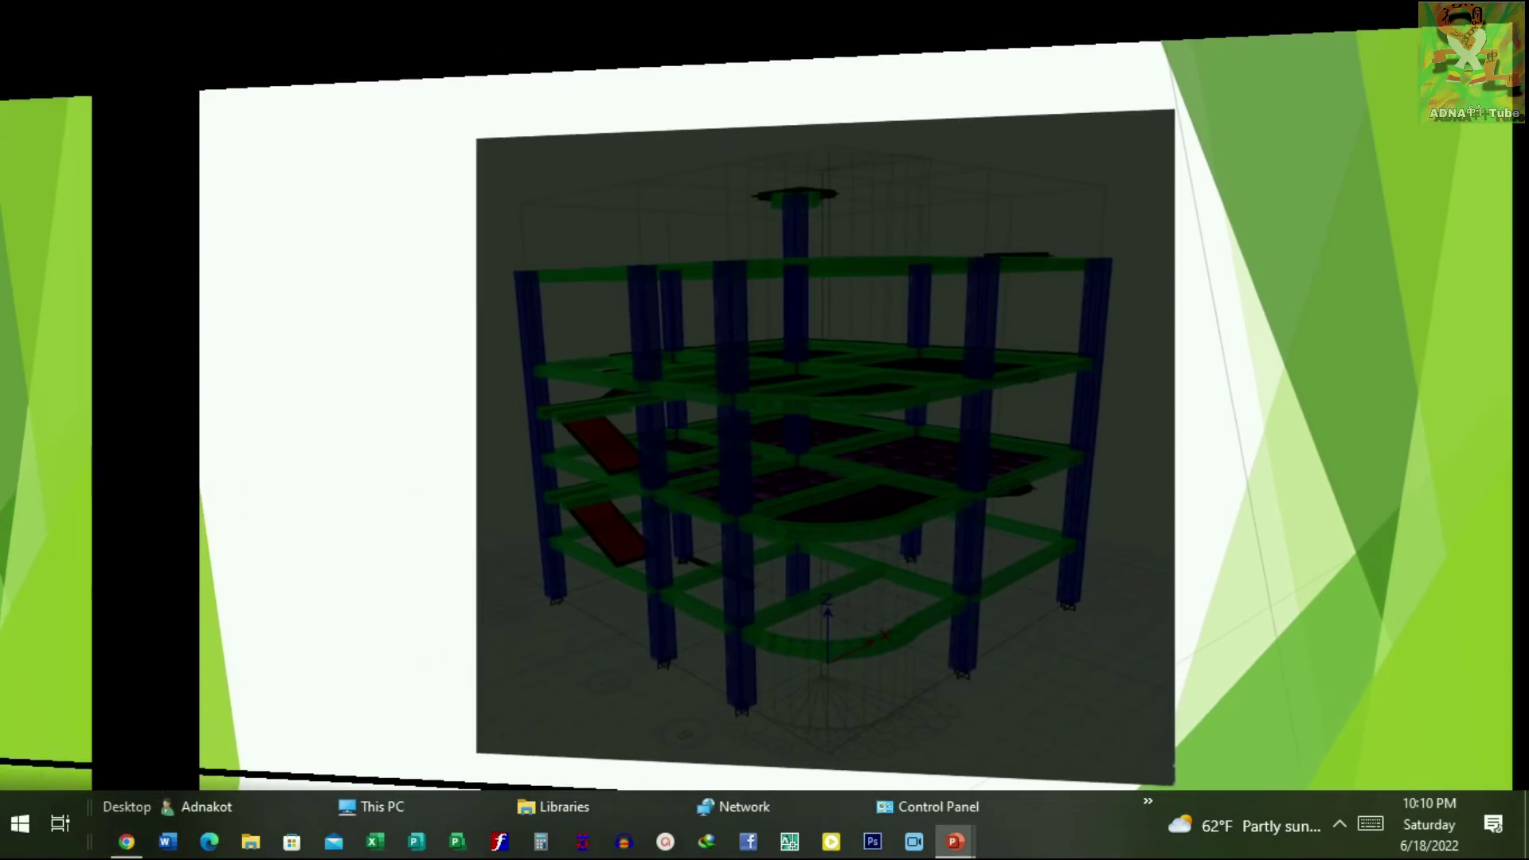
key("Escape")
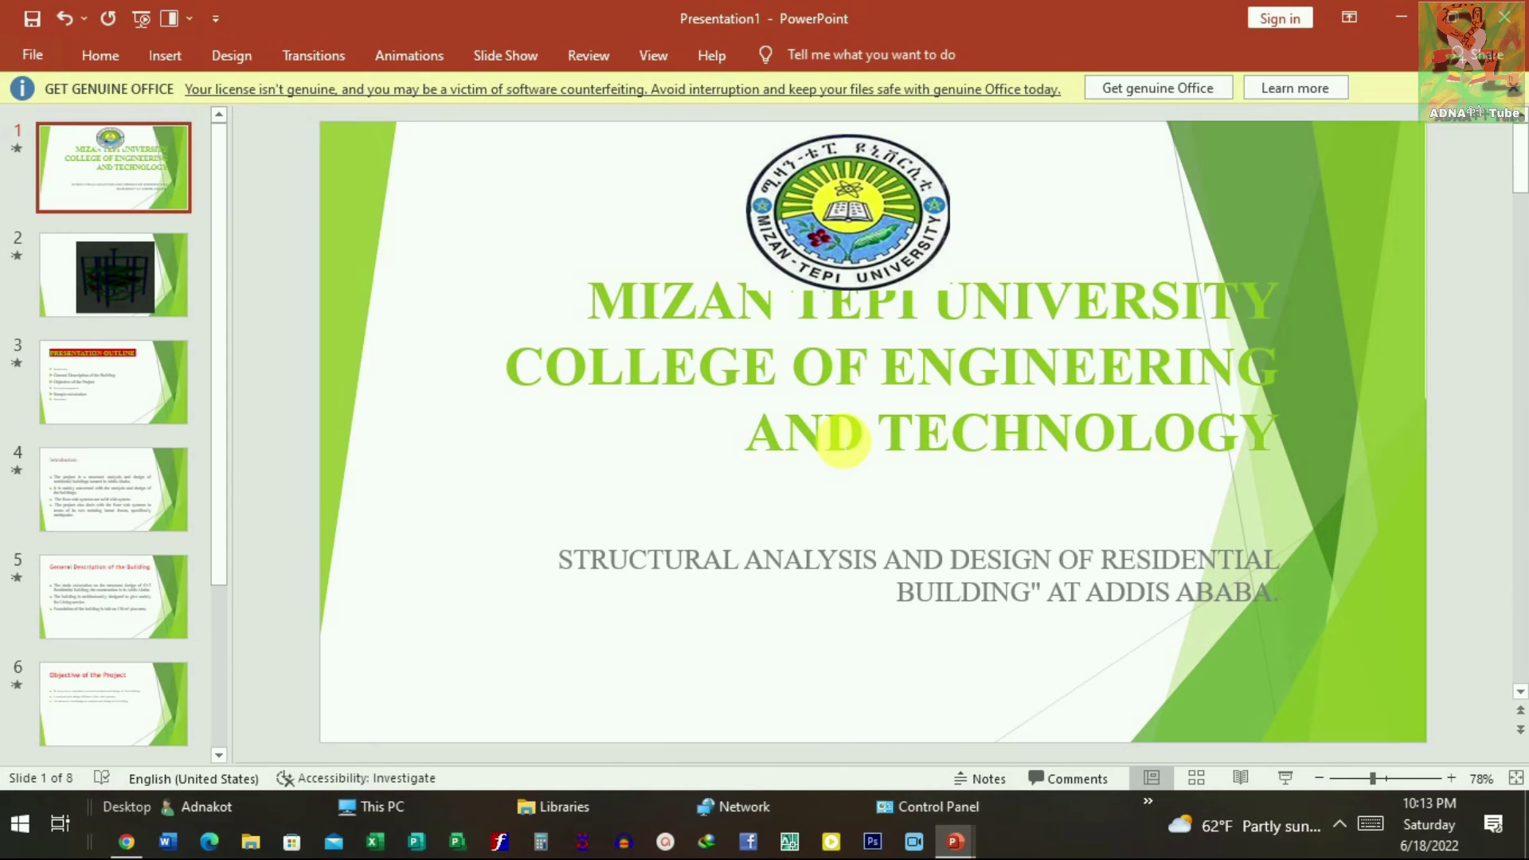
scroll(796, 439, "down", 5)
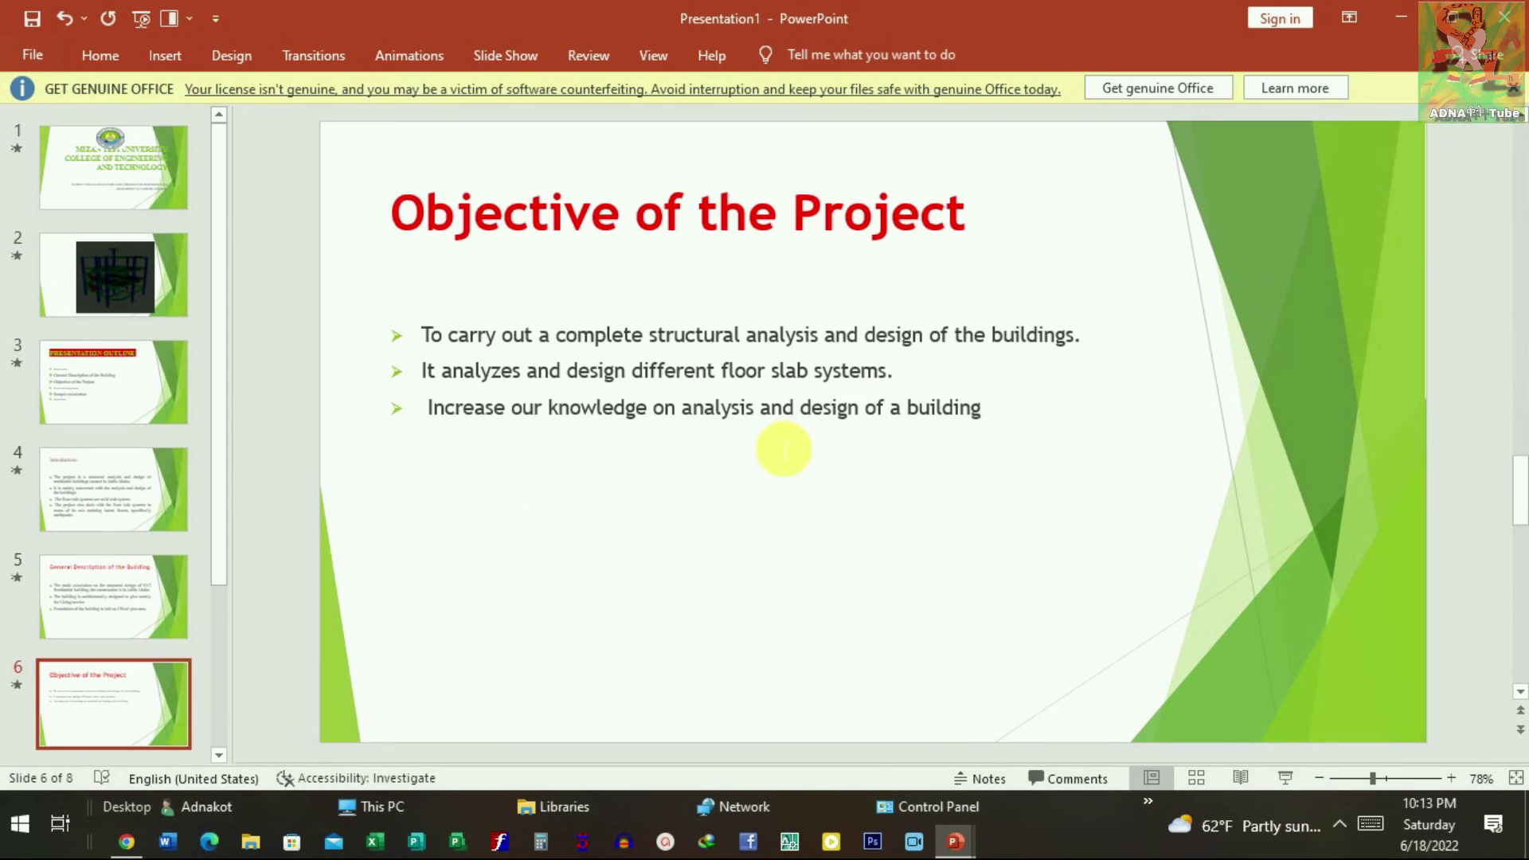
scroll(267, 649, "down", 2)
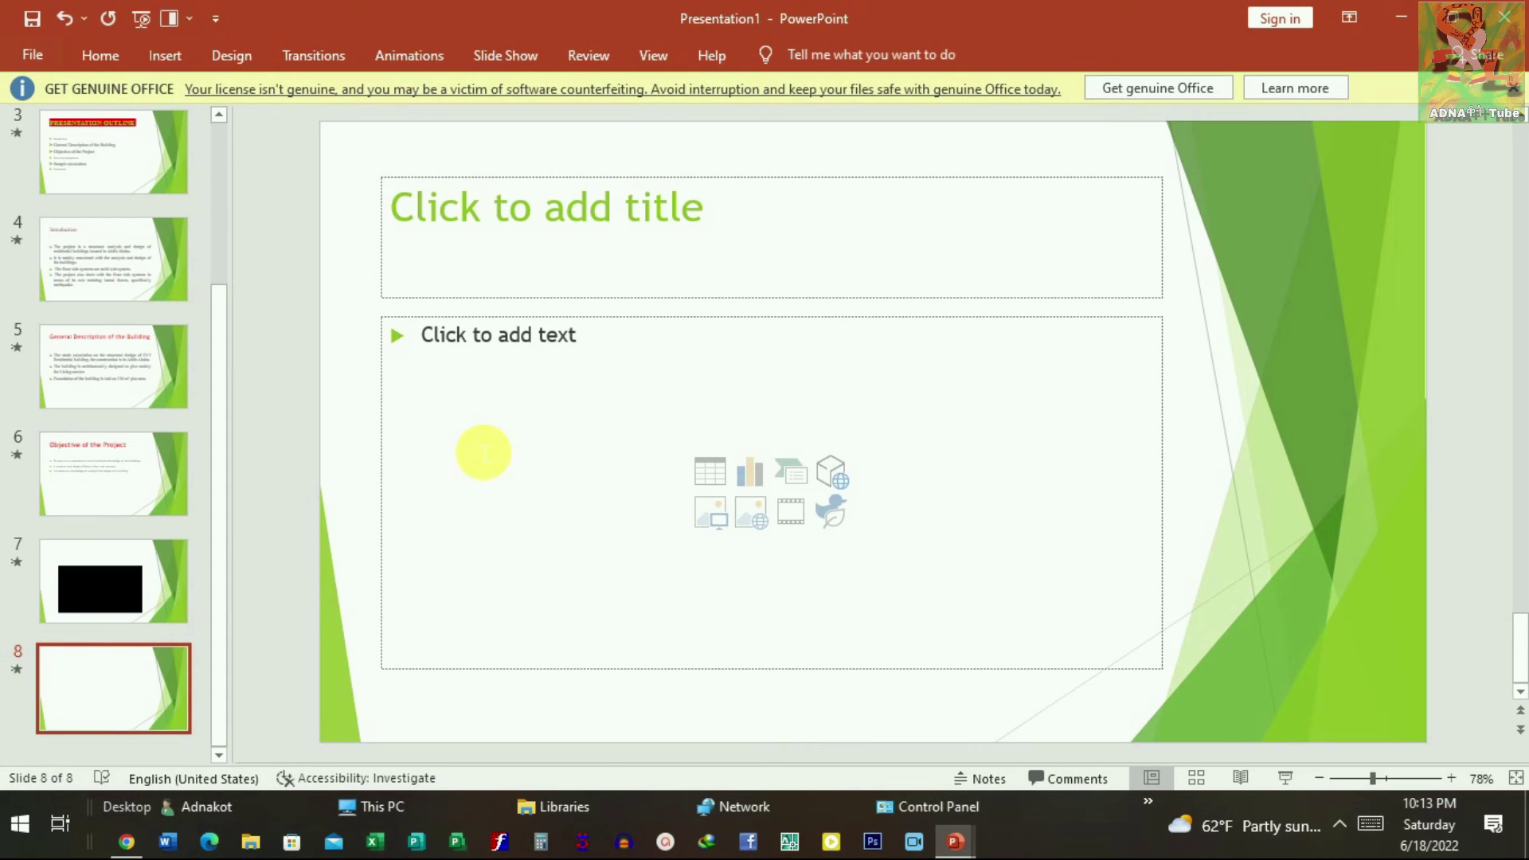
Step: Title slide 8 'Thank you', undoing an accidental deletion of the title text
left_click(672, 293)
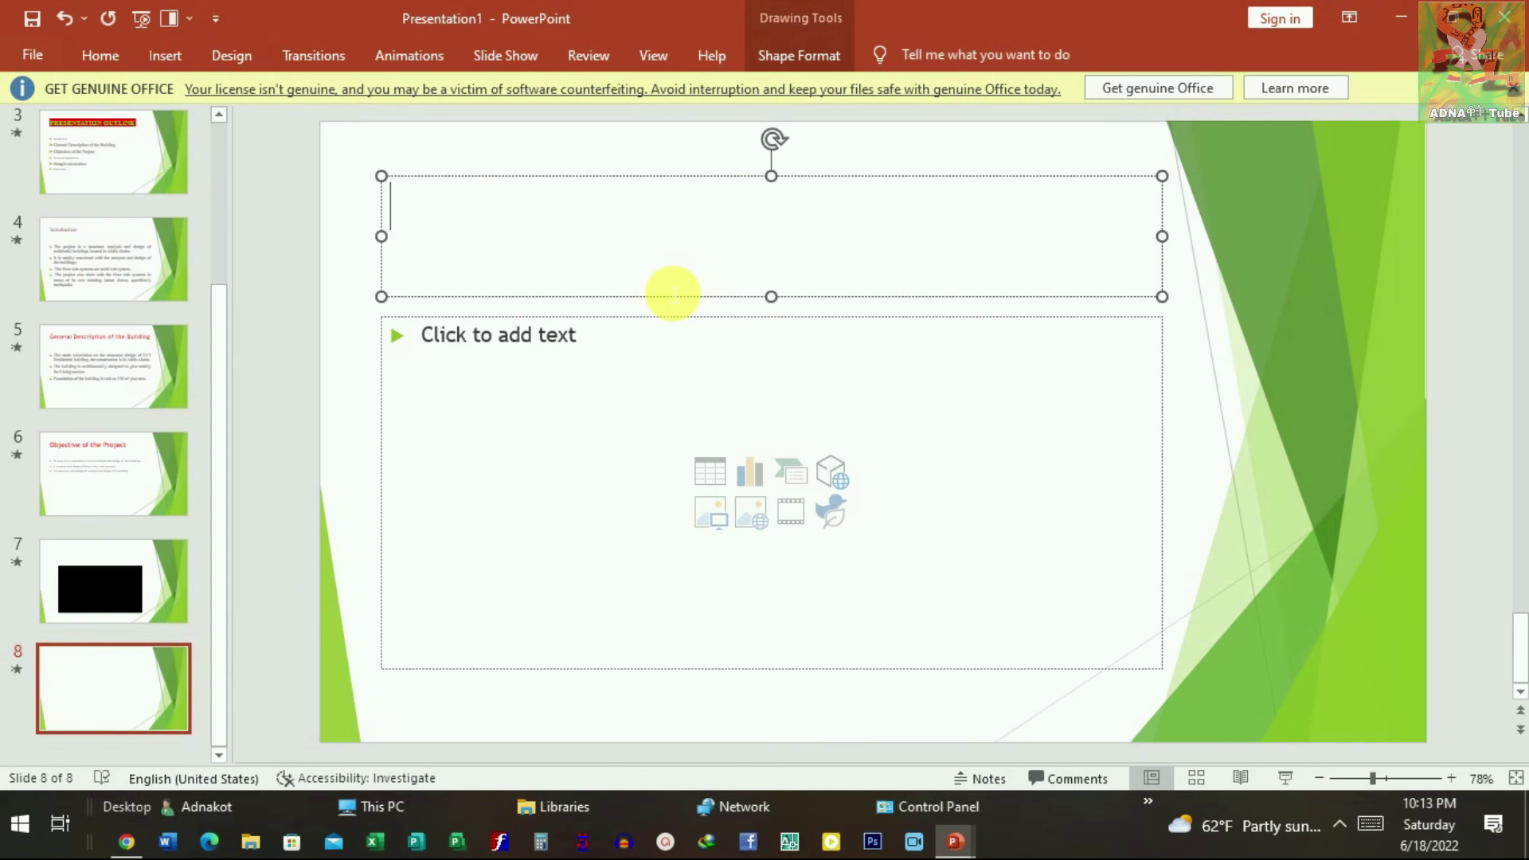
type("Thank you")
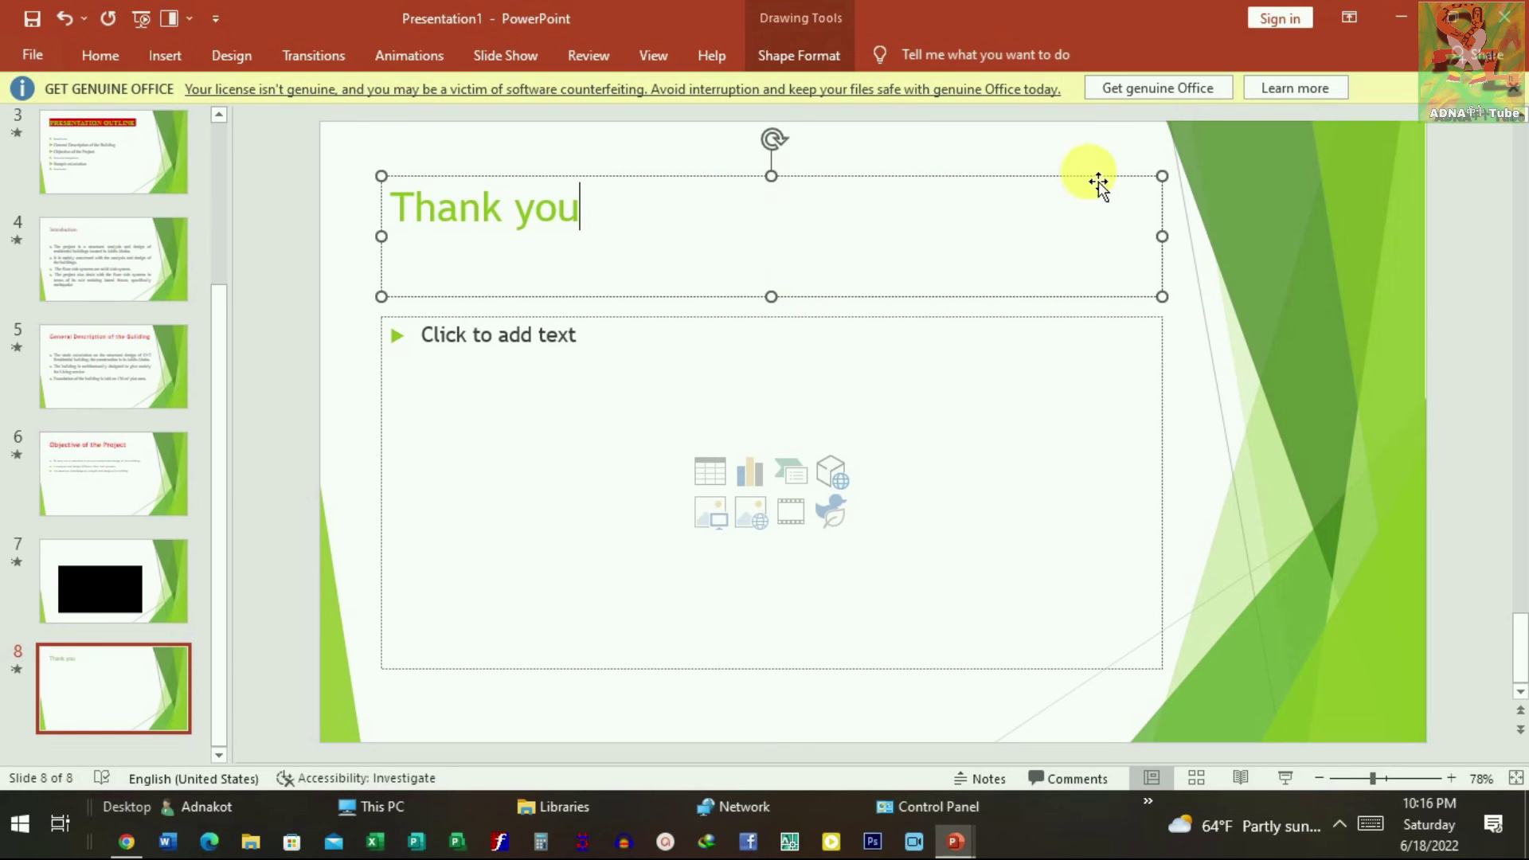
left_click(1169, 187)
key("Delete")
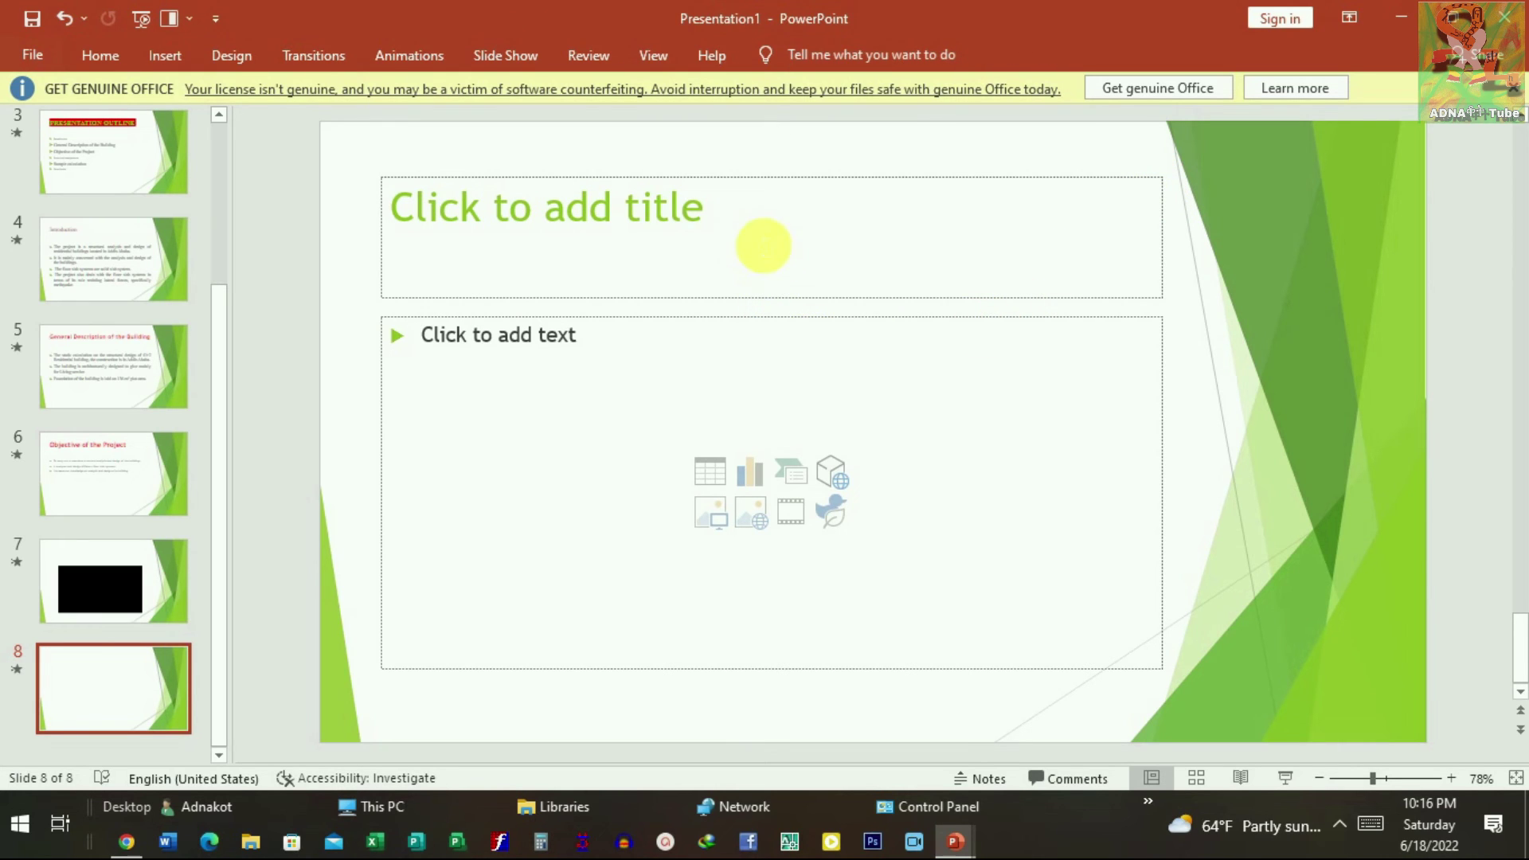
key("ctrl+z")
left_click(815, 403)
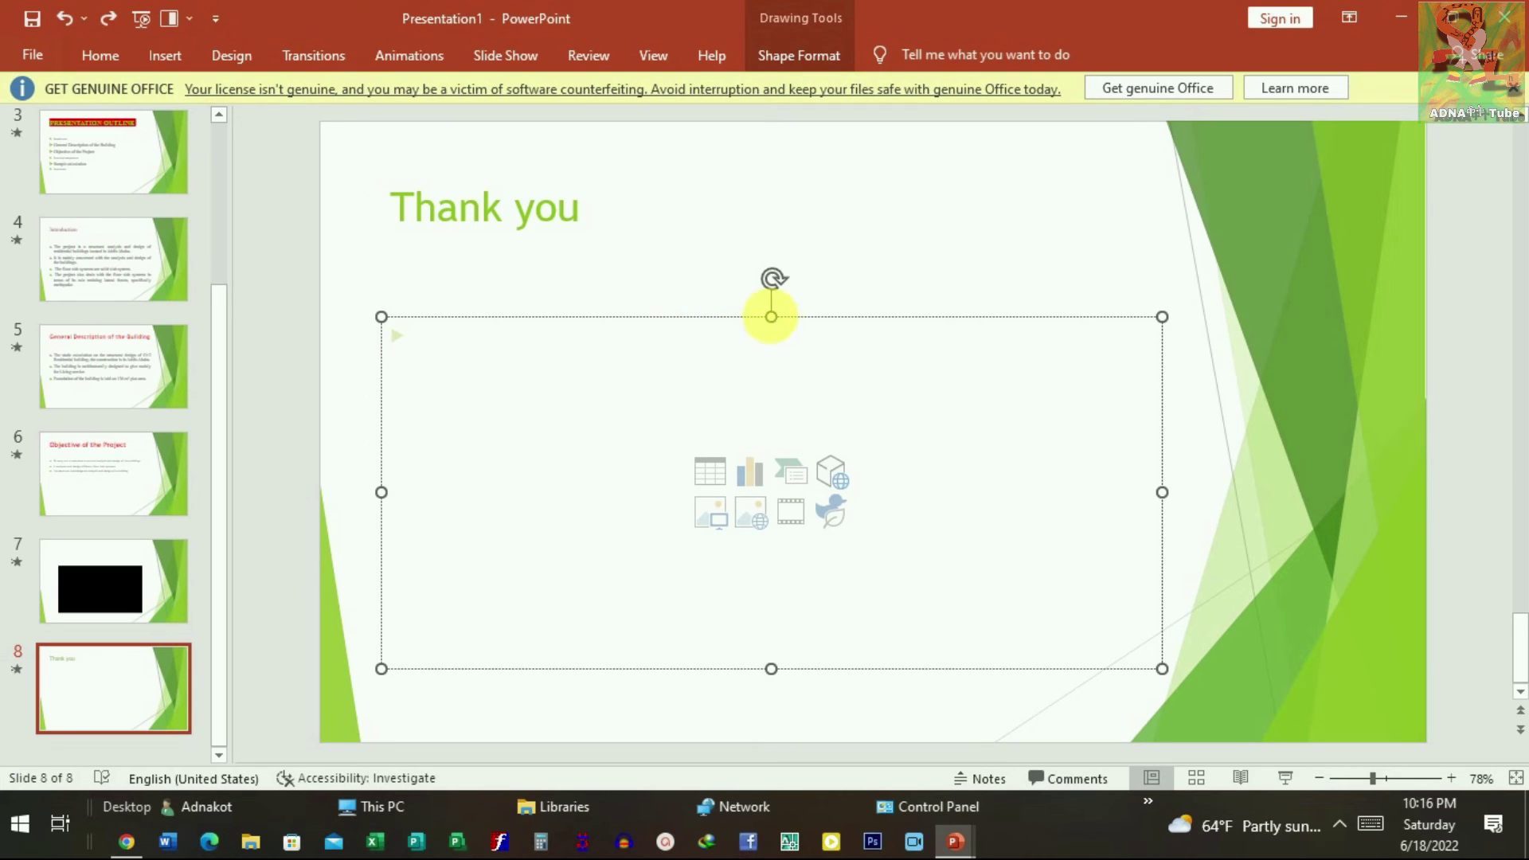
Step: Delete the empty content placeholder and move the Thank you title box to the slide centre
left_click(770, 316)
key("Delete")
left_click(520, 212)
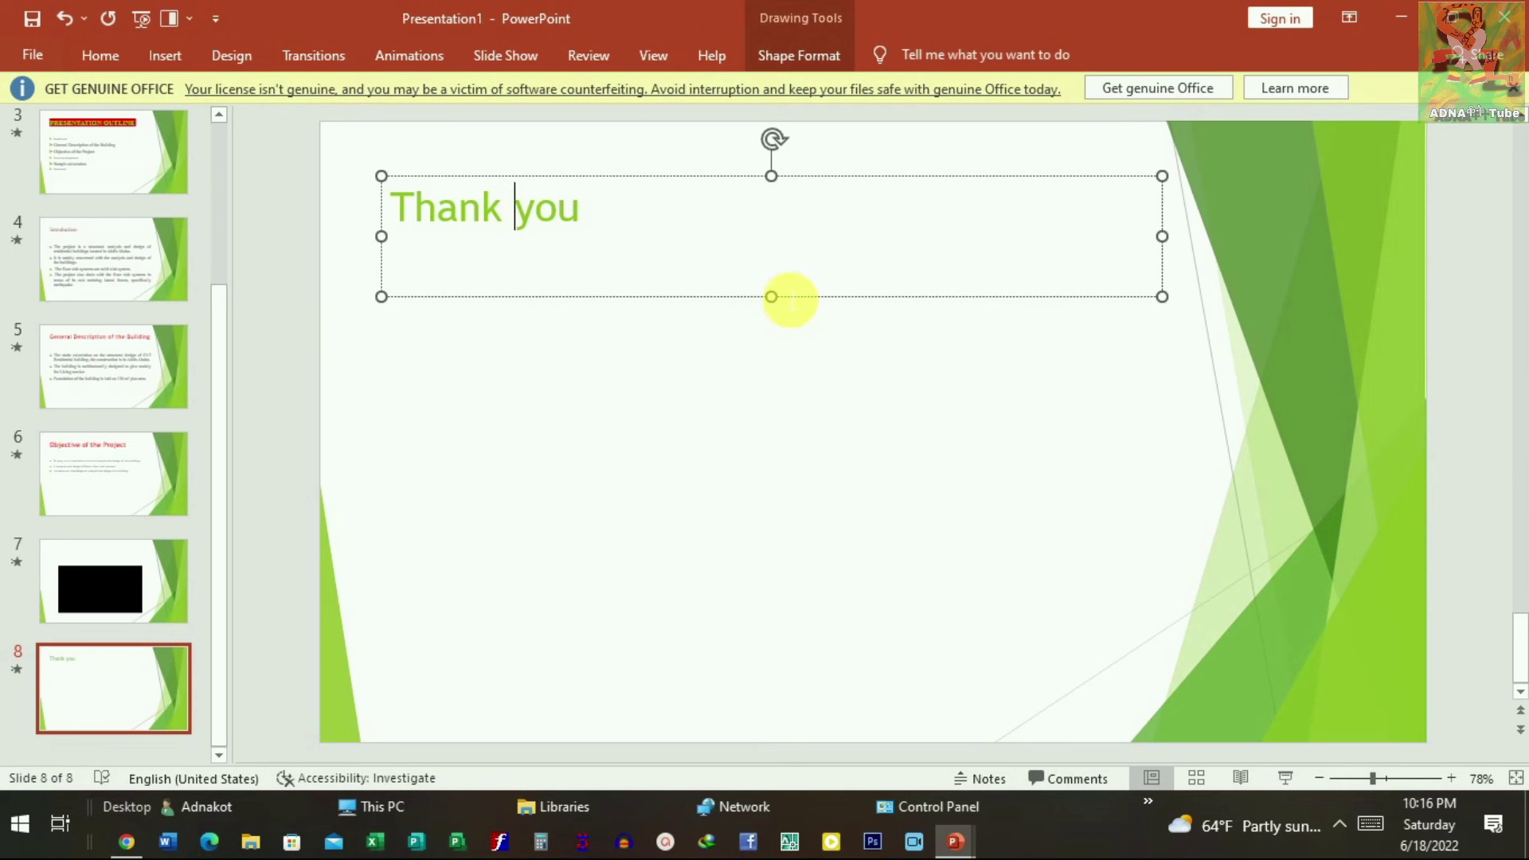
mouse_move(779, 298)
left_mouse_down()
mouse_move(838, 488)
mouse_move(788, 531)
left_mouse_up()
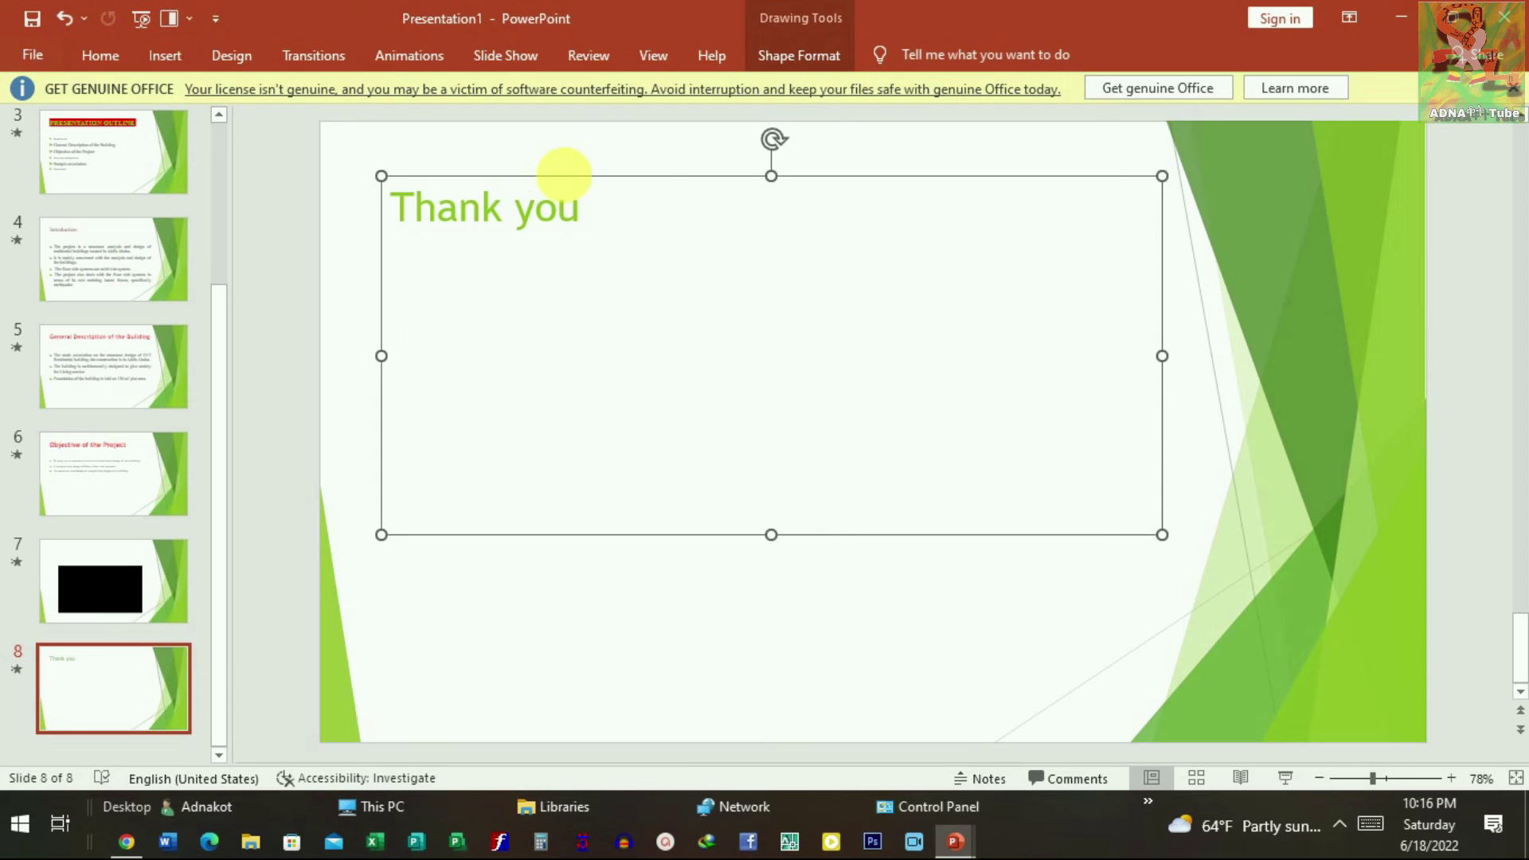
mouse_move(776, 177)
left_mouse_down()
mouse_move(834, 249)
mouse_move(630, 380)
left_mouse_up()
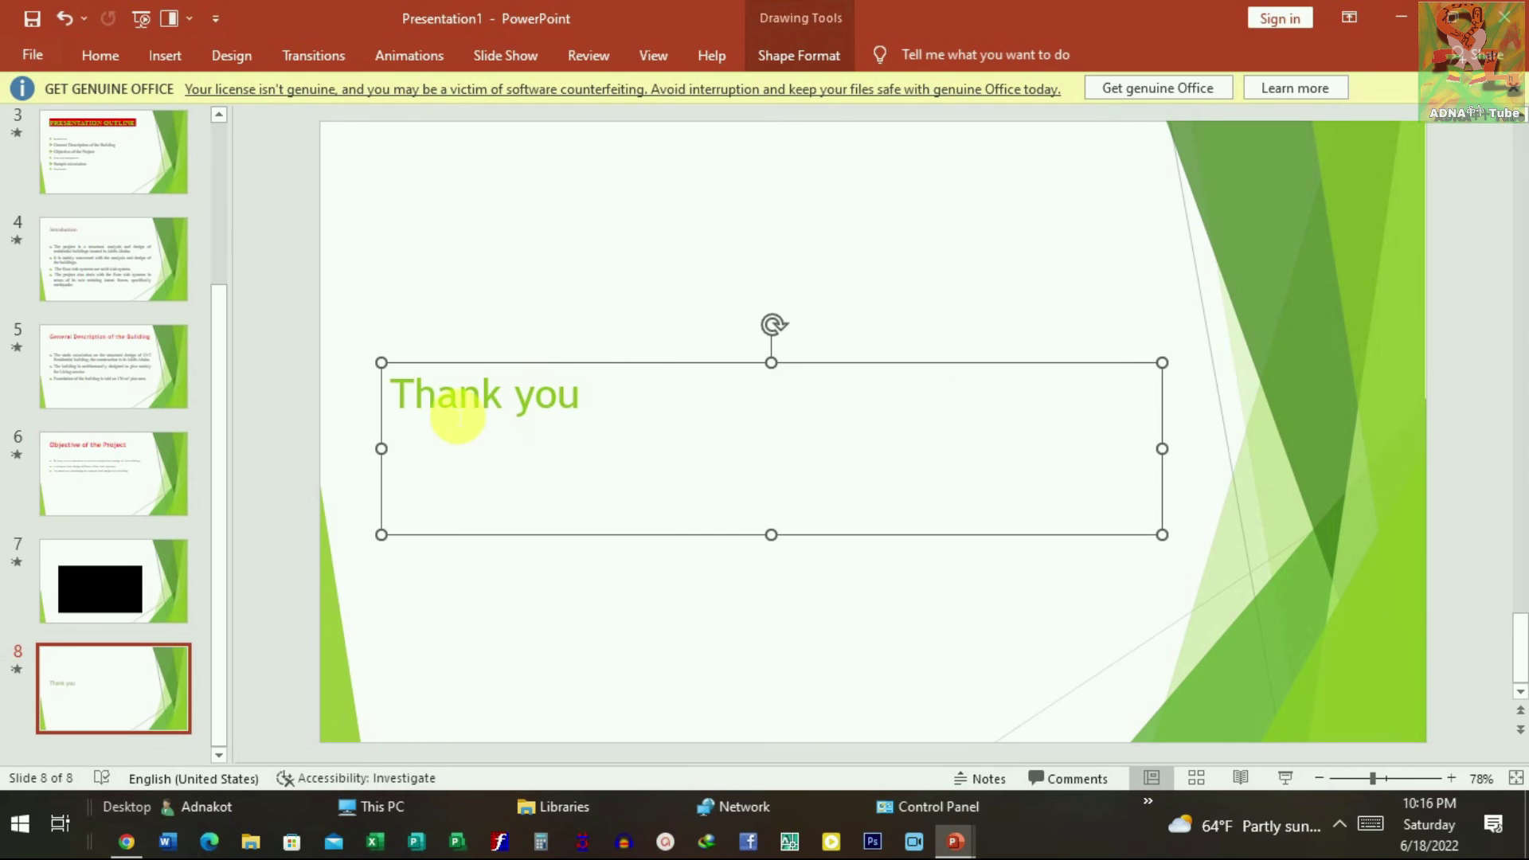
left_click_drag(392, 461, 672, 461)
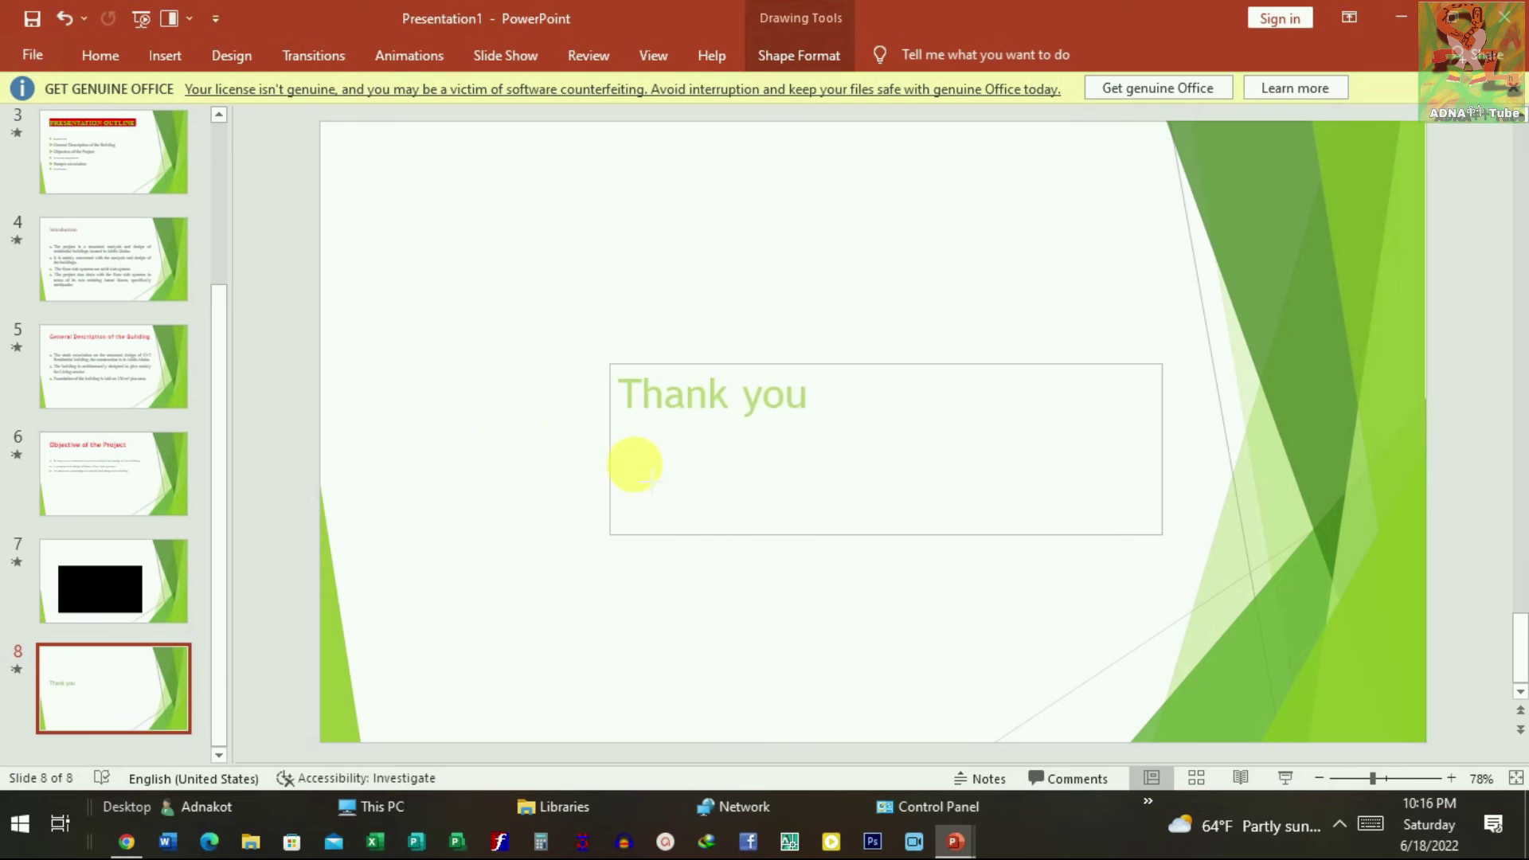
Step: Set the Thank you text to 80 points
left_click(870, 403)
left_click_drag(864, 401, 682, 395)
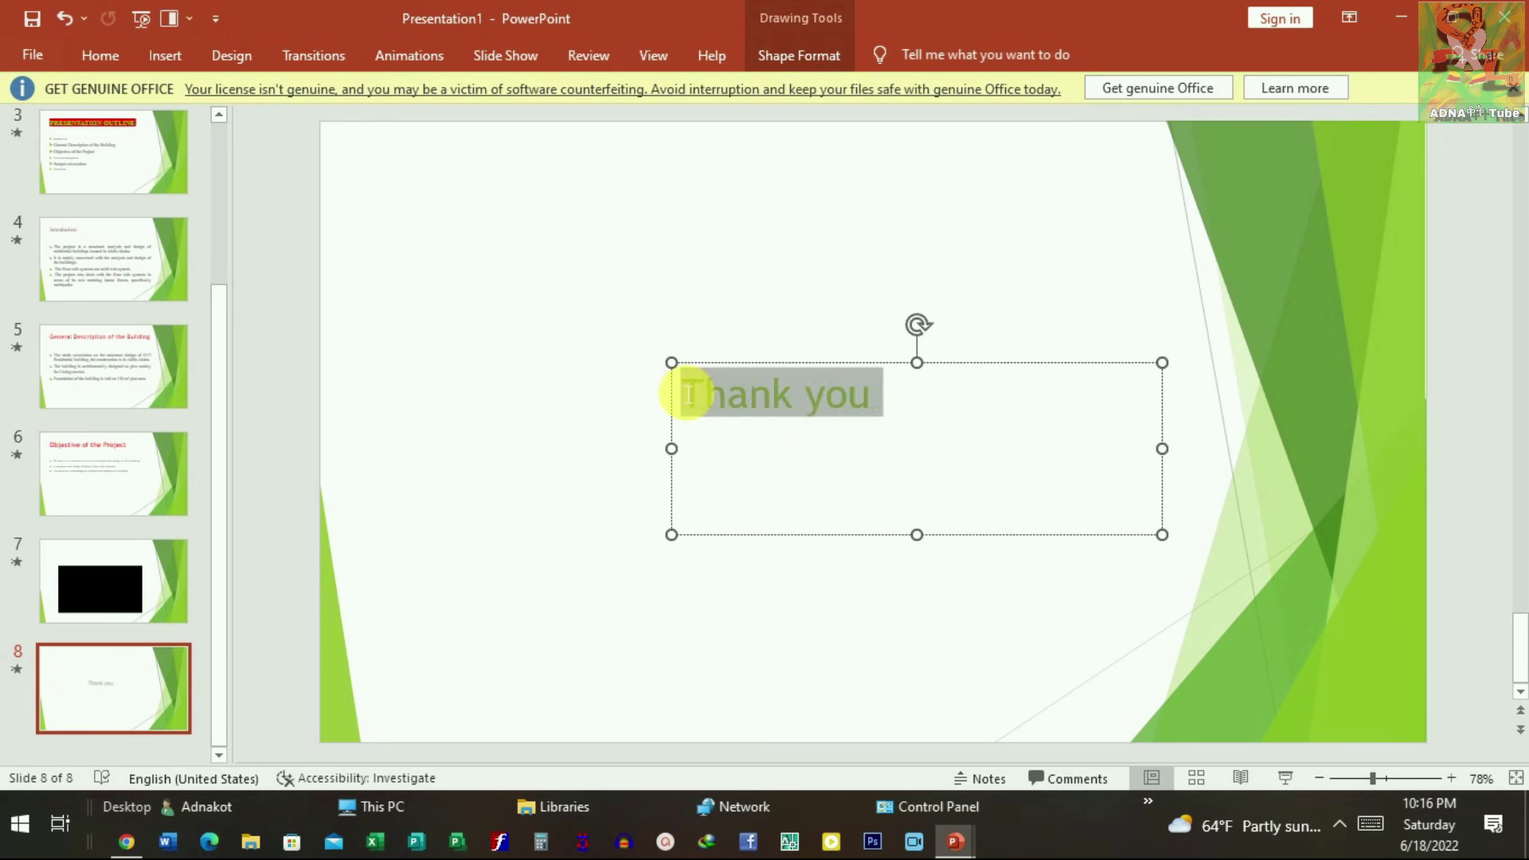
left_click(831, 319)
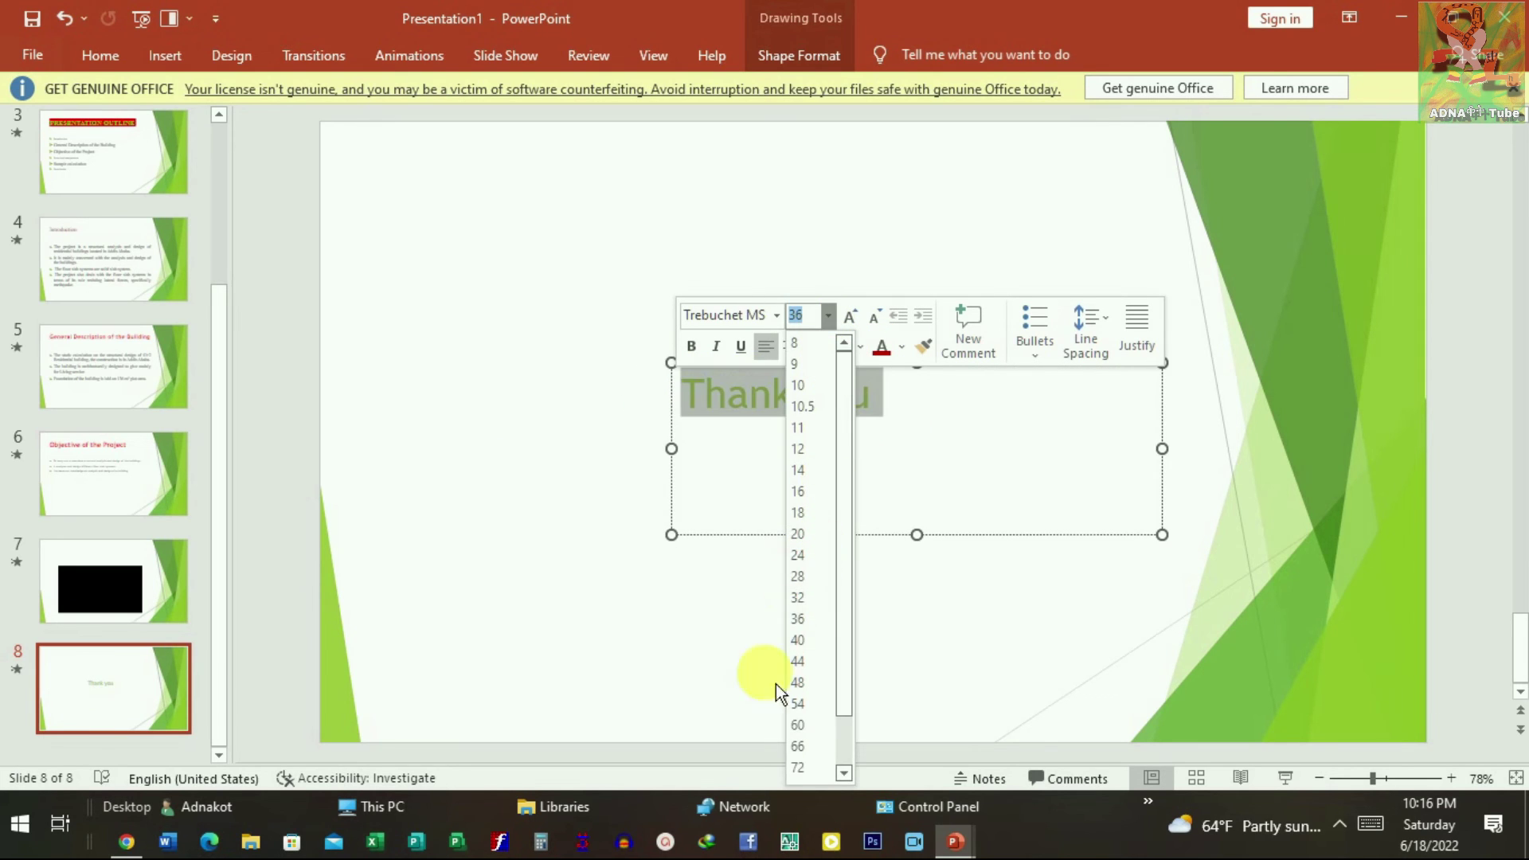
scroll(816, 778, "down", 2)
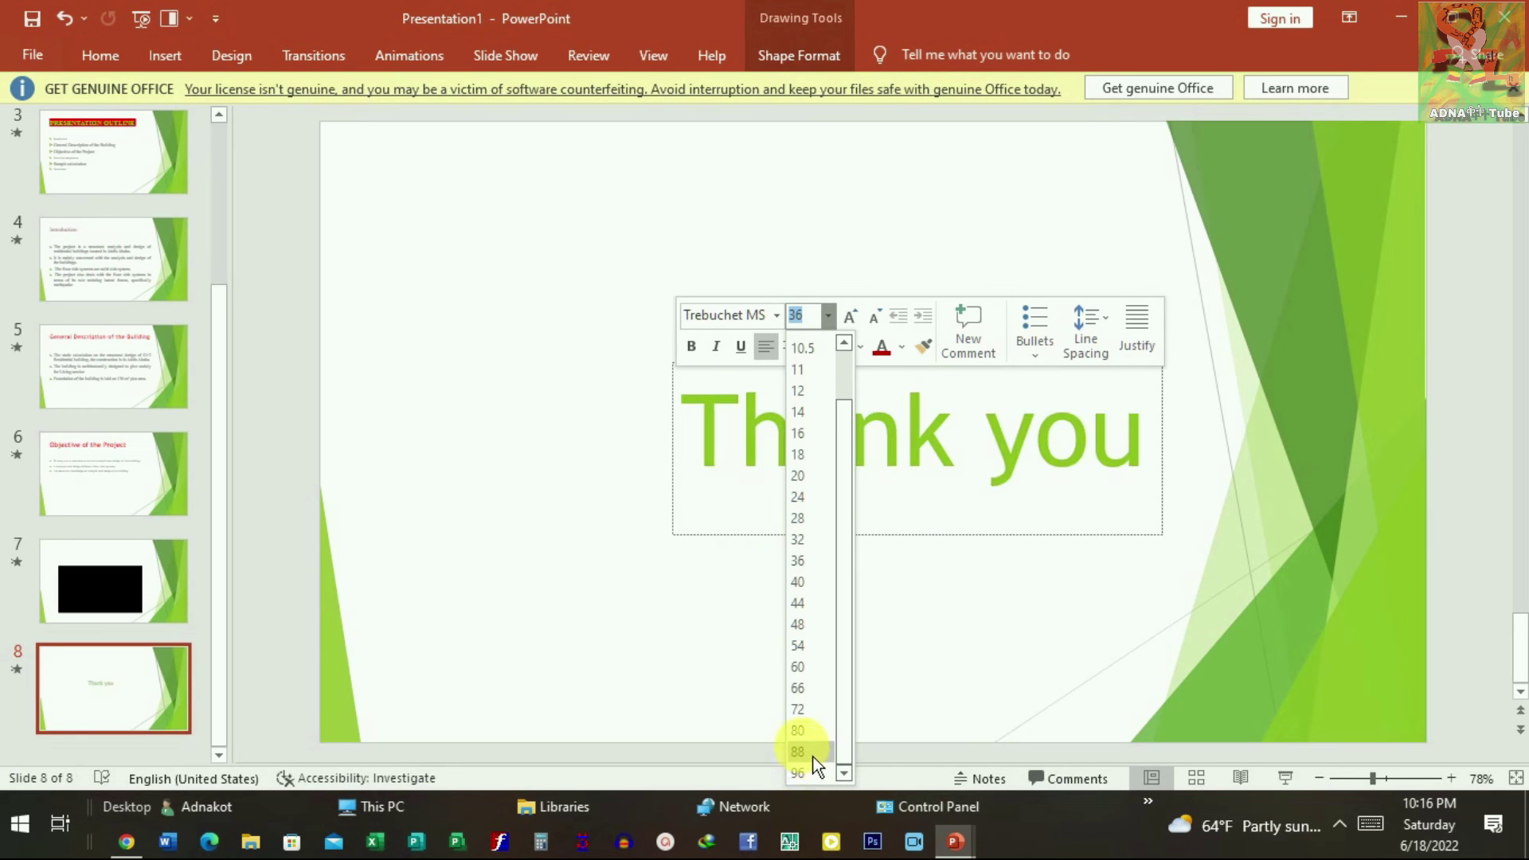
left_click(806, 732)
left_click(673, 629)
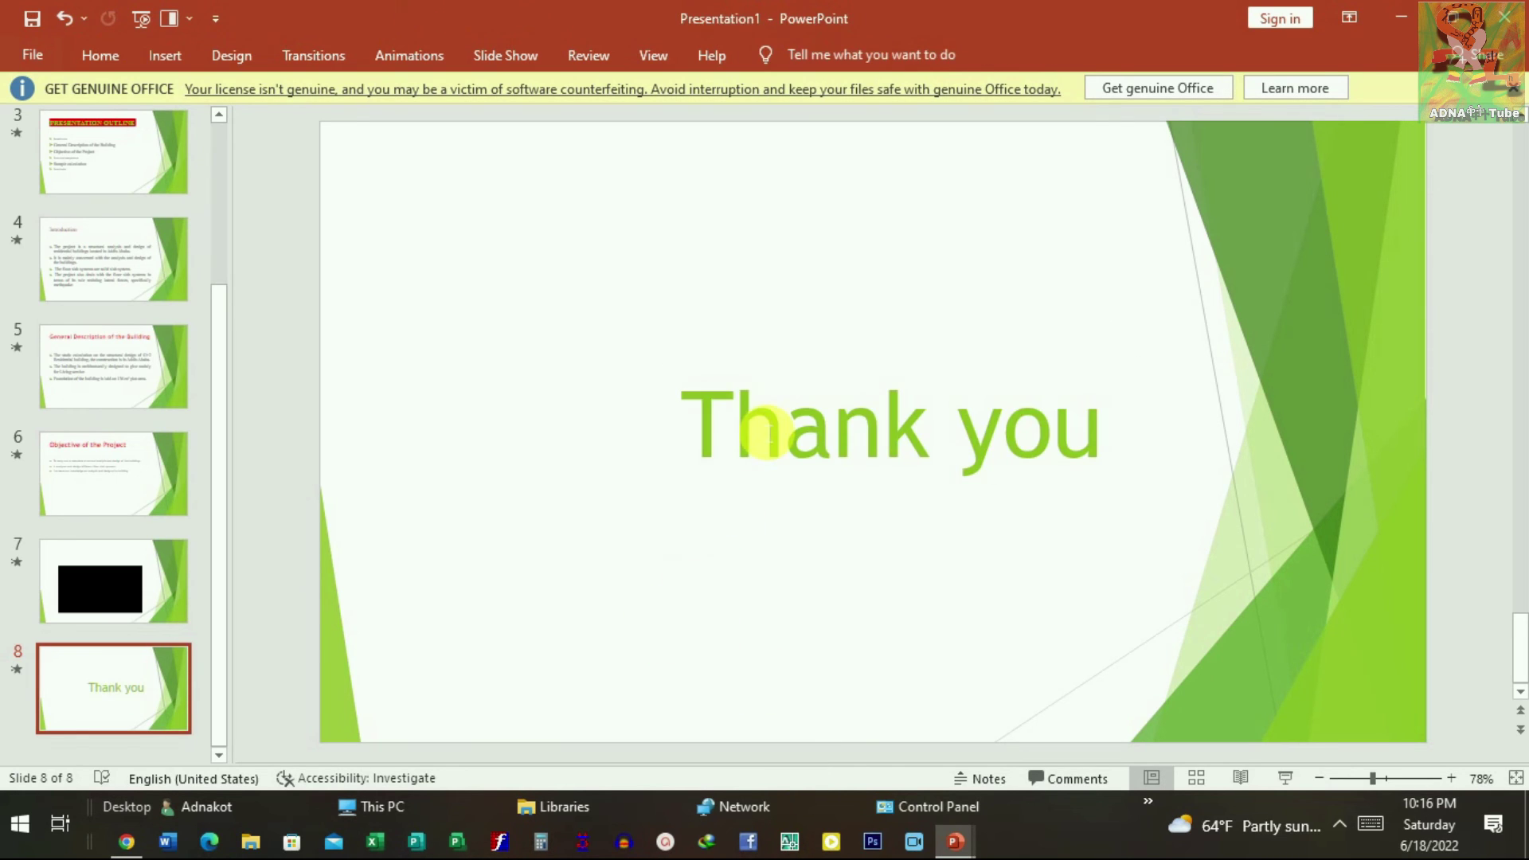
Step: Widen the title box again and change the Thank you font to Times New Roman
left_click(742, 434)
left_click_drag(671, 448, 586, 449)
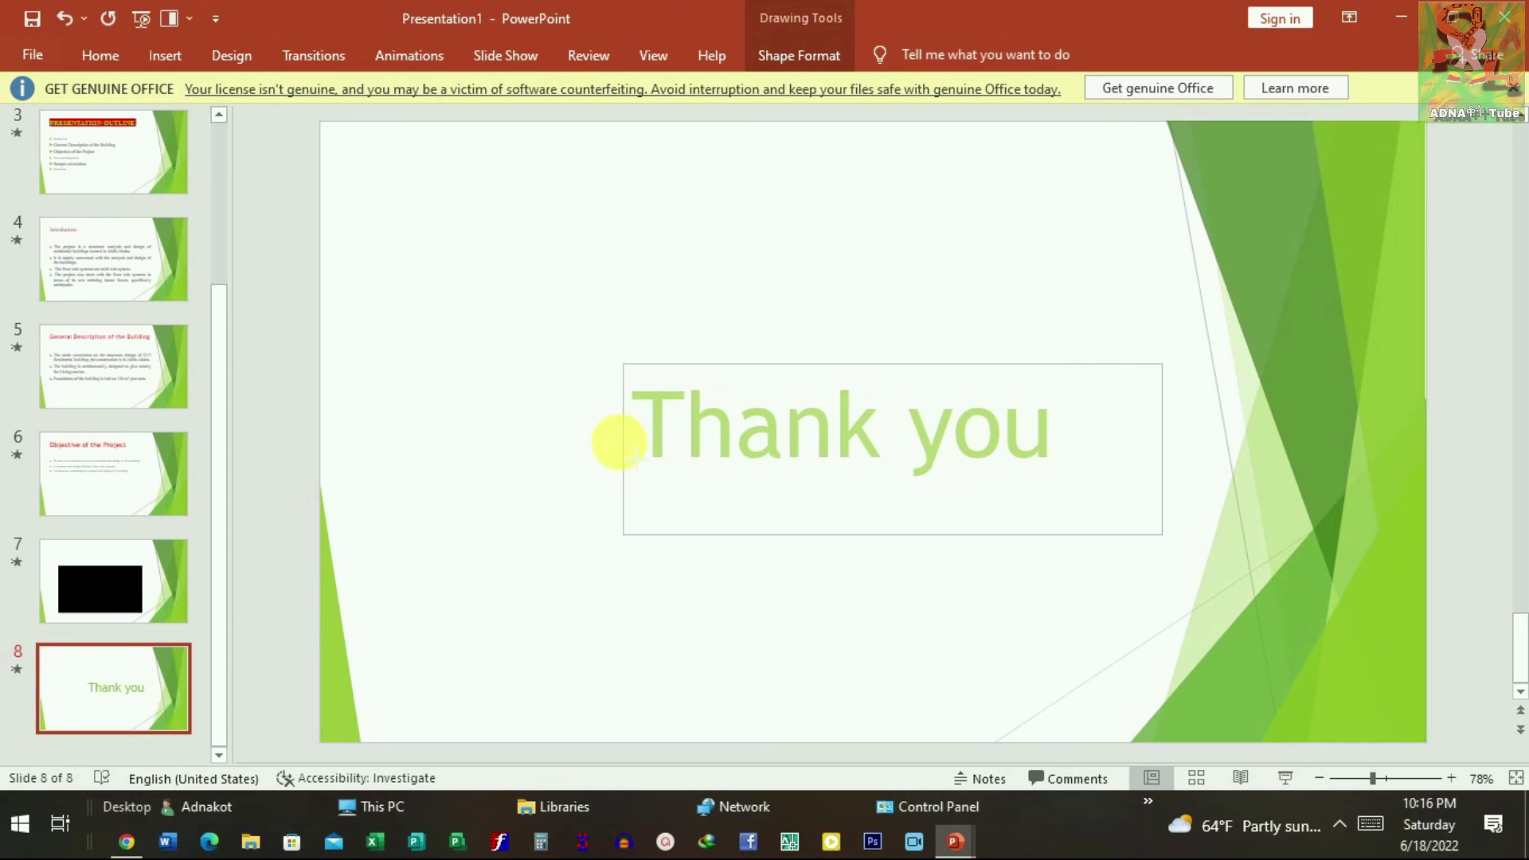
left_click(746, 538)
left_click_drag(1015, 436, 703, 456)
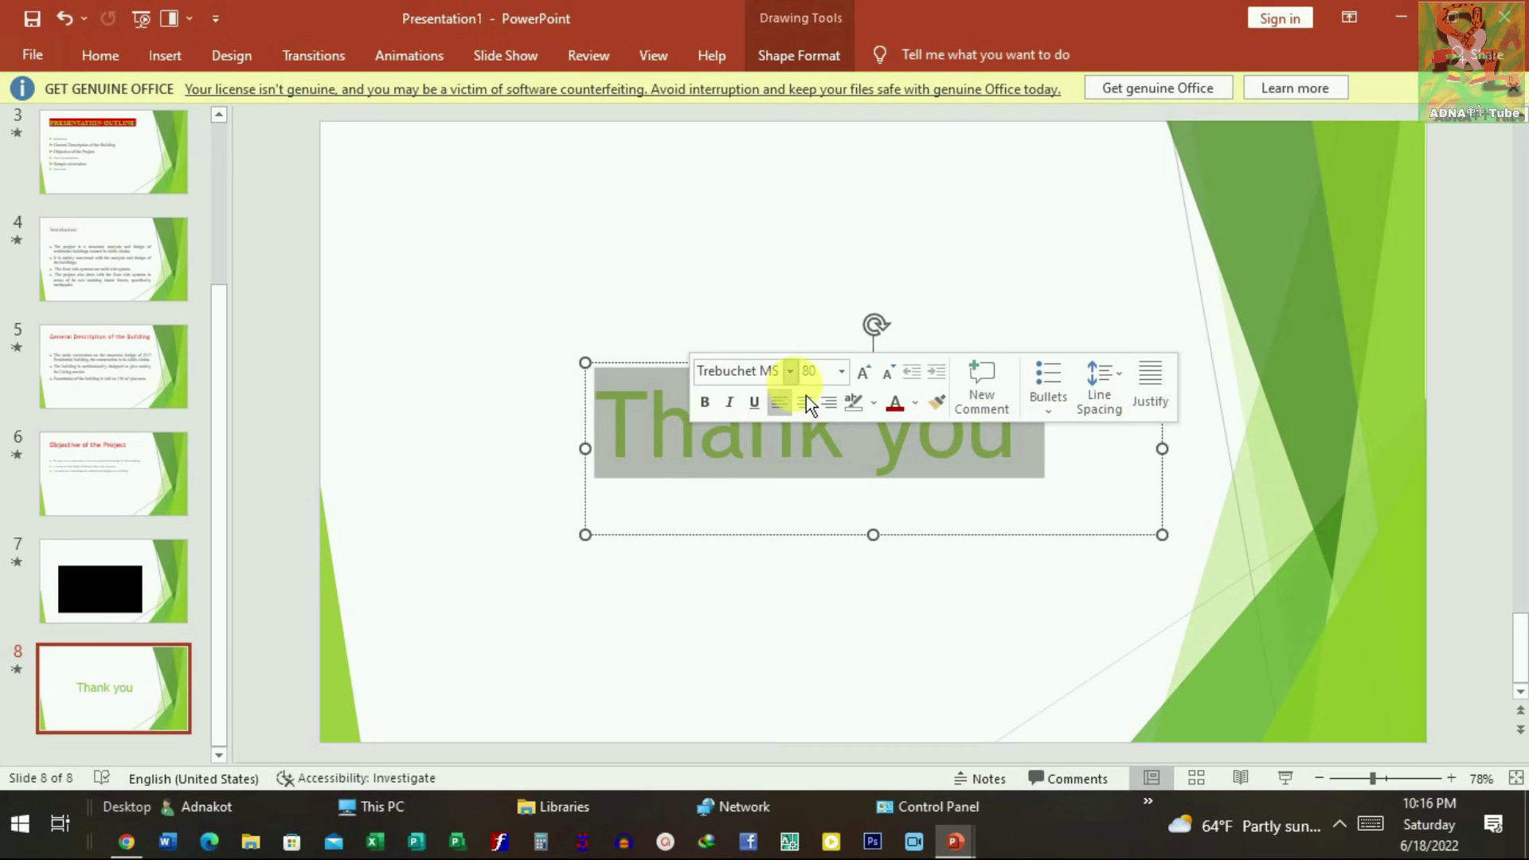
left_click(779, 373)
type("Times New Ro")
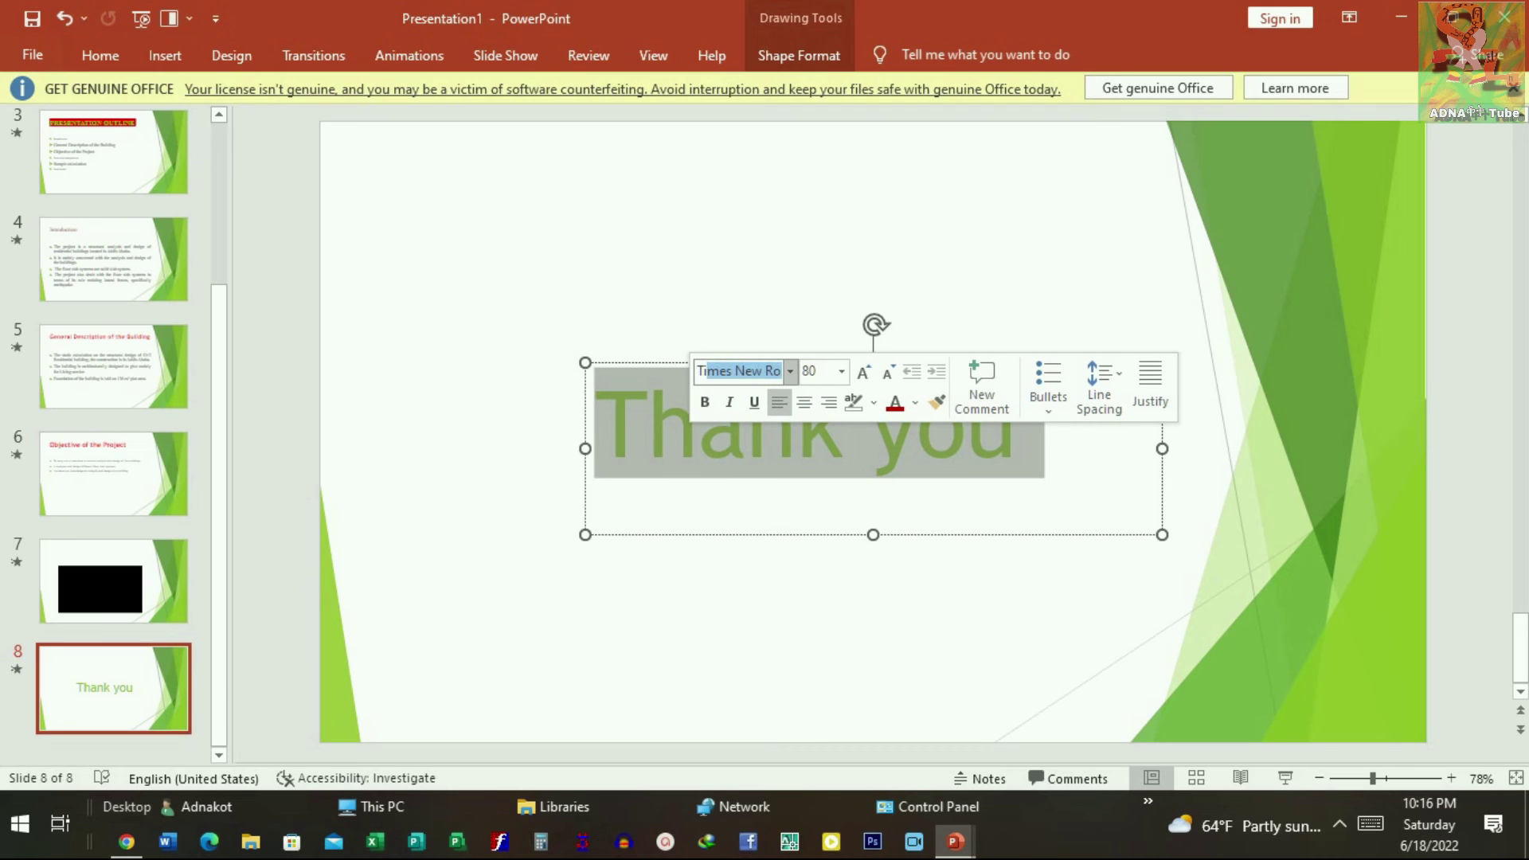
key("Return")
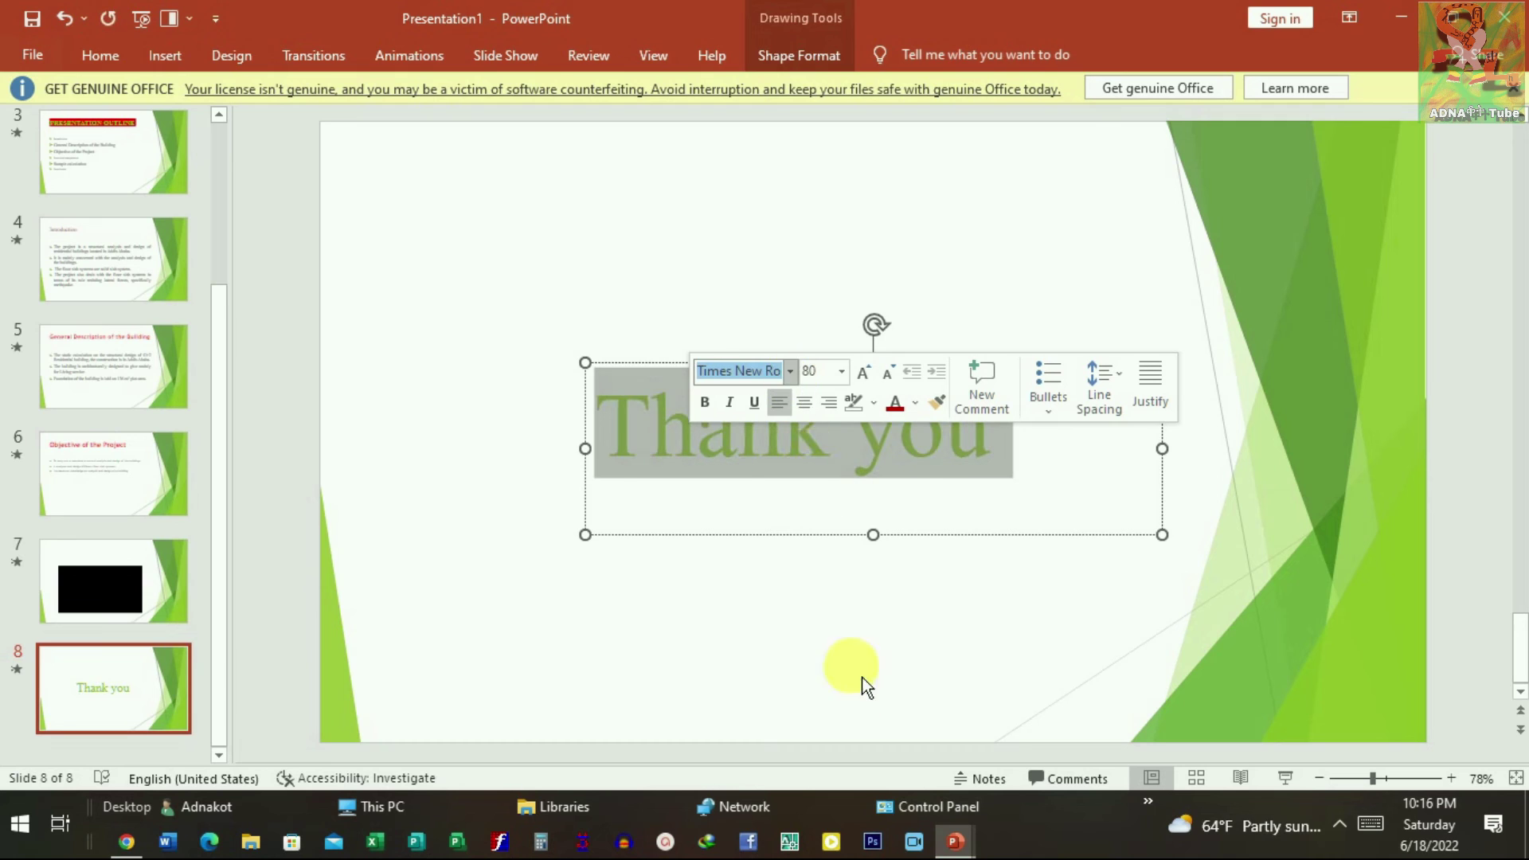
left_click(865, 708)
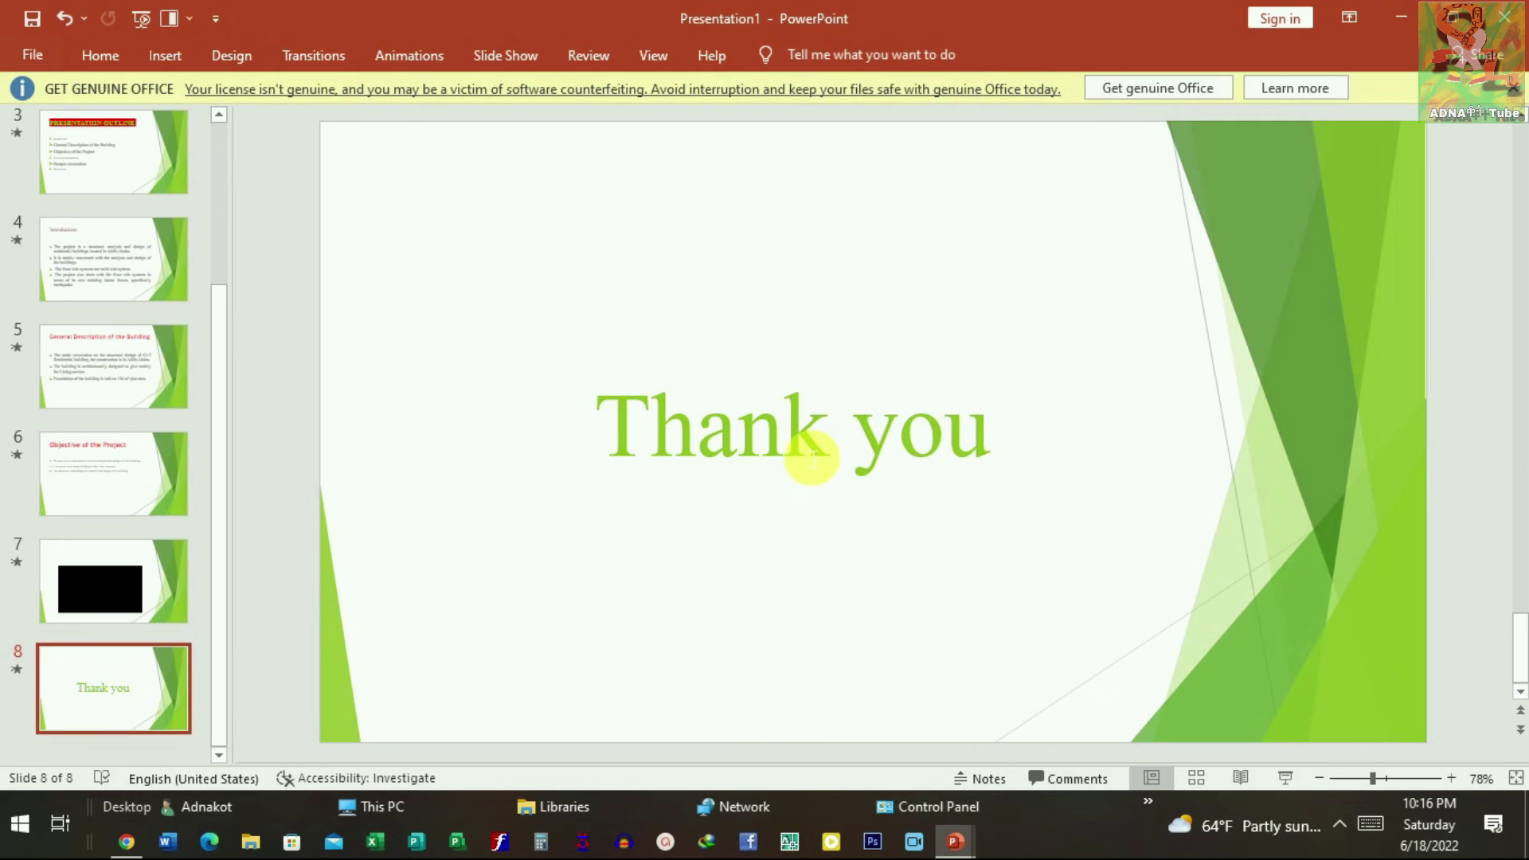
Step: Select all of the Thank you title text
left_click(789, 446)
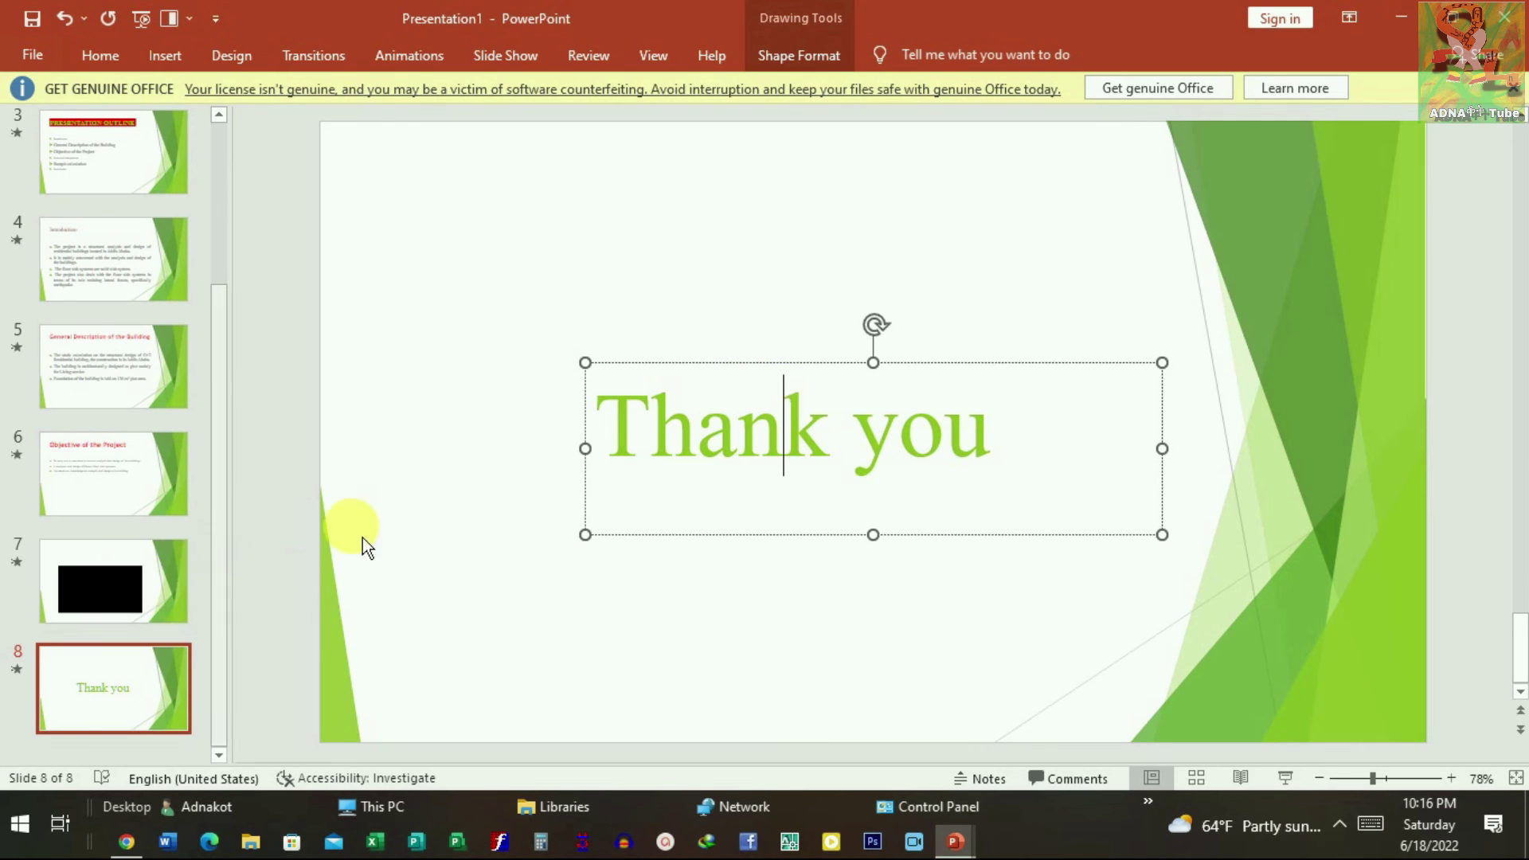
left_click(643, 588)
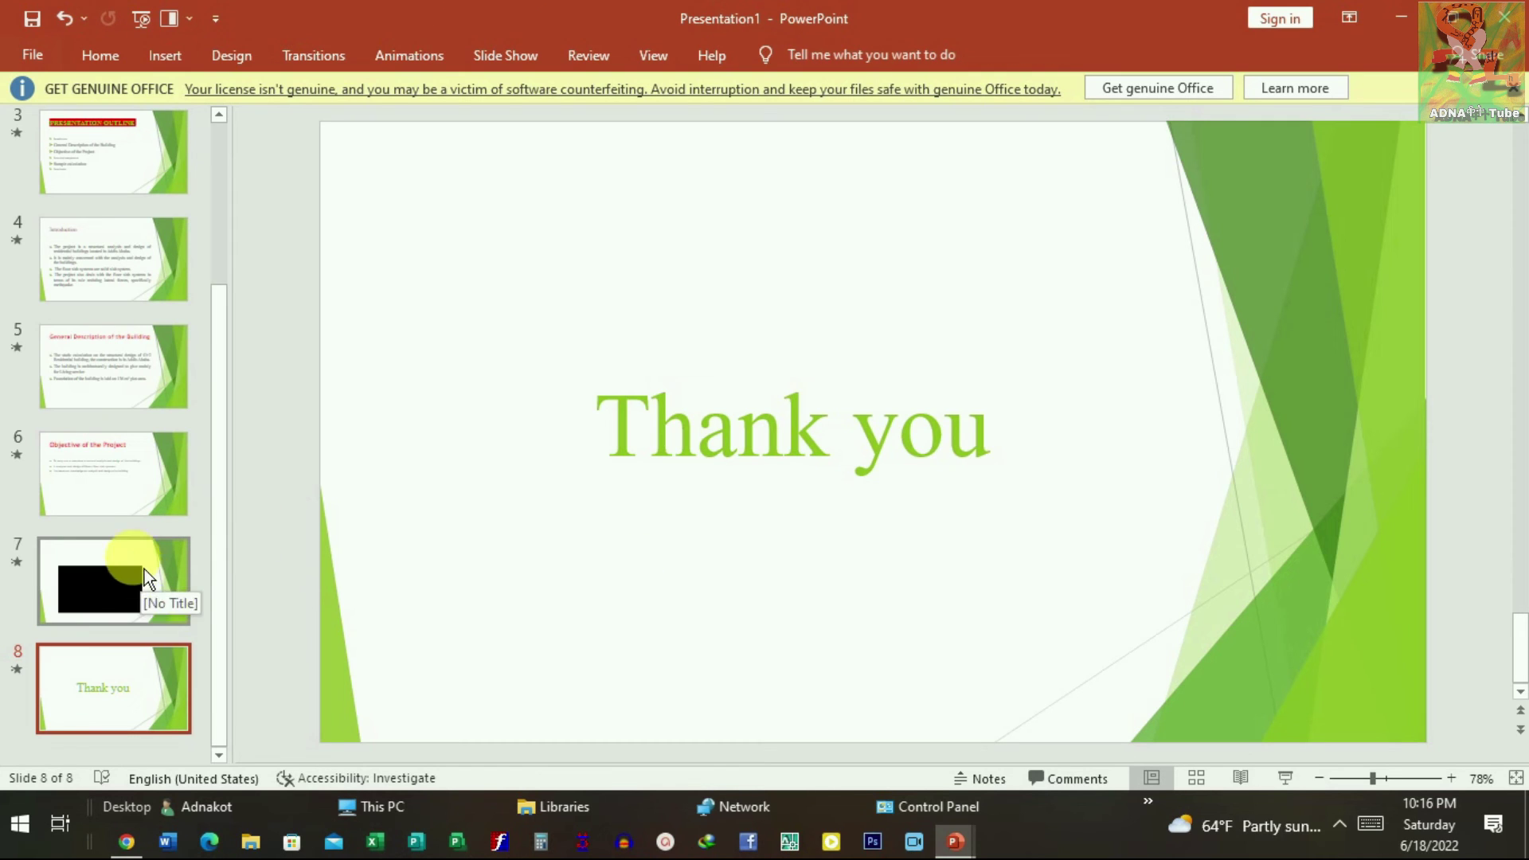
left_click(661, 446)
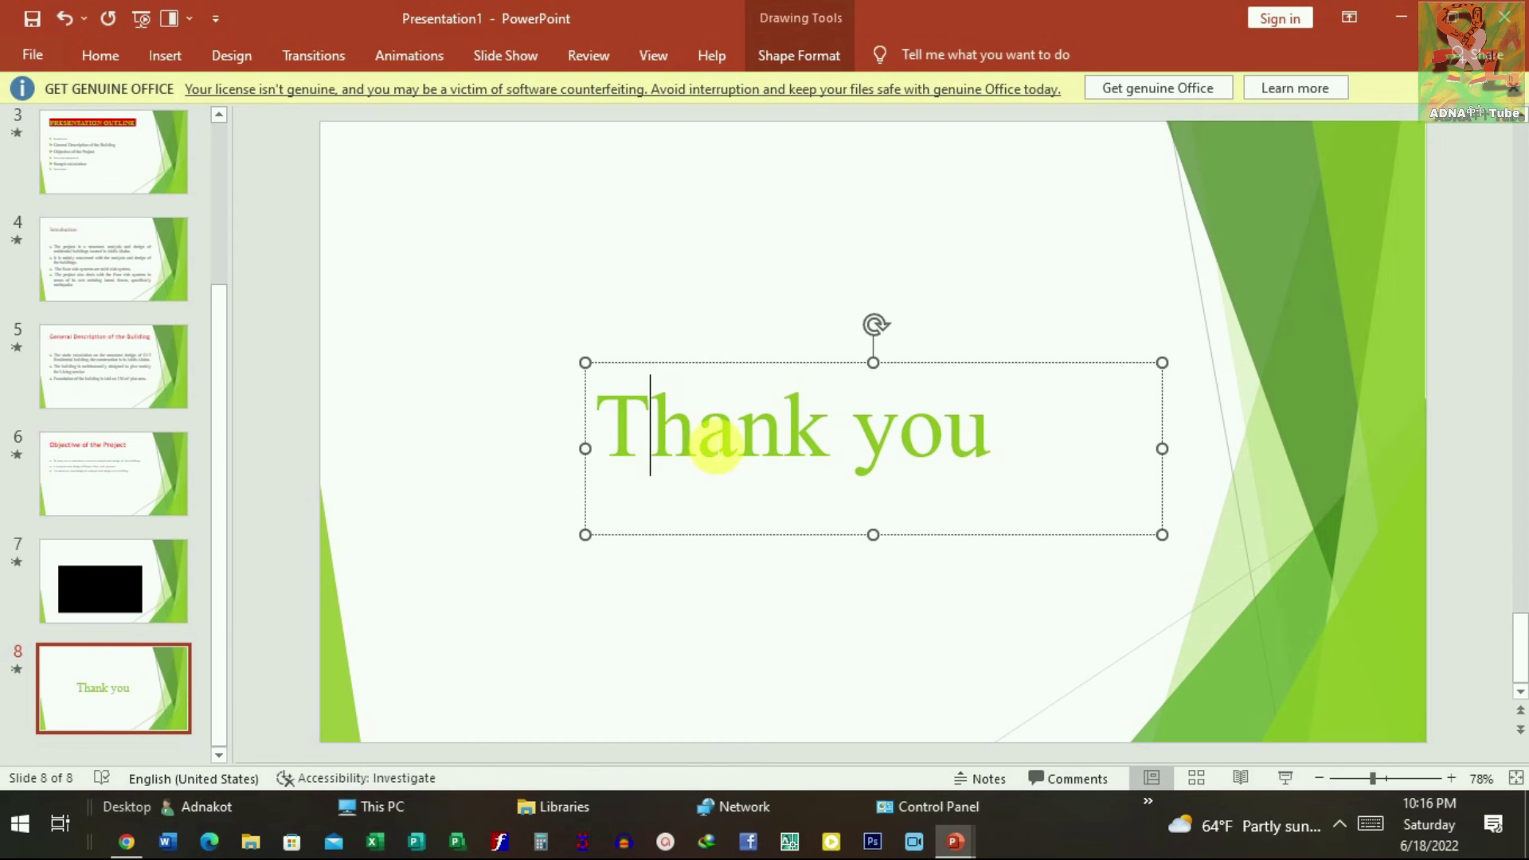
left_click(677, 589)
left_click_drag(615, 436, 1078, 446)
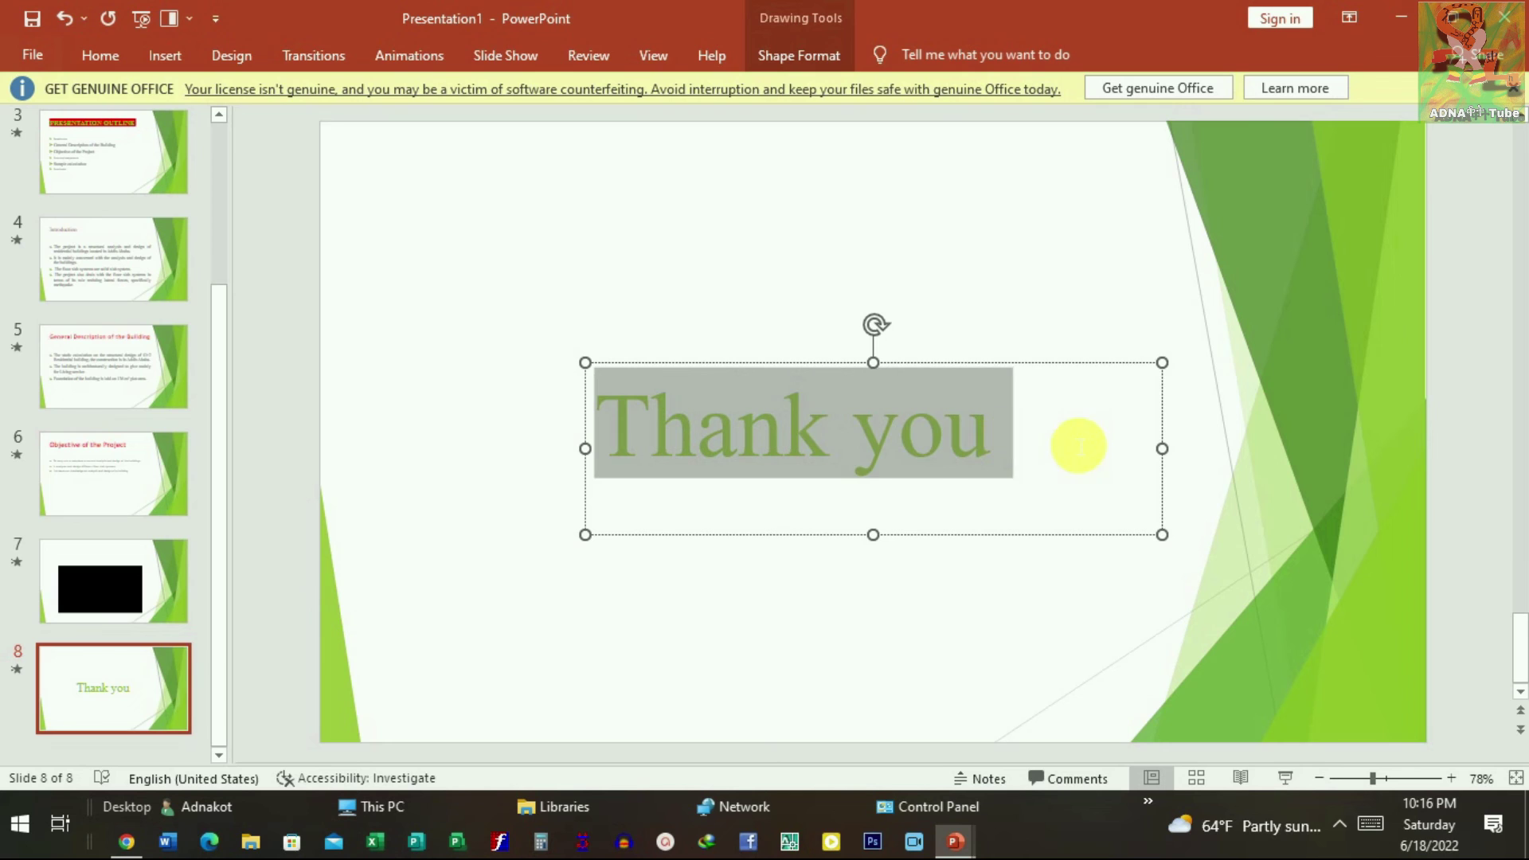
Step: Try Appear, Fade, Fly In, Float In, Split and Wipe, then settle on the Shape entrance
left_click(422, 57)
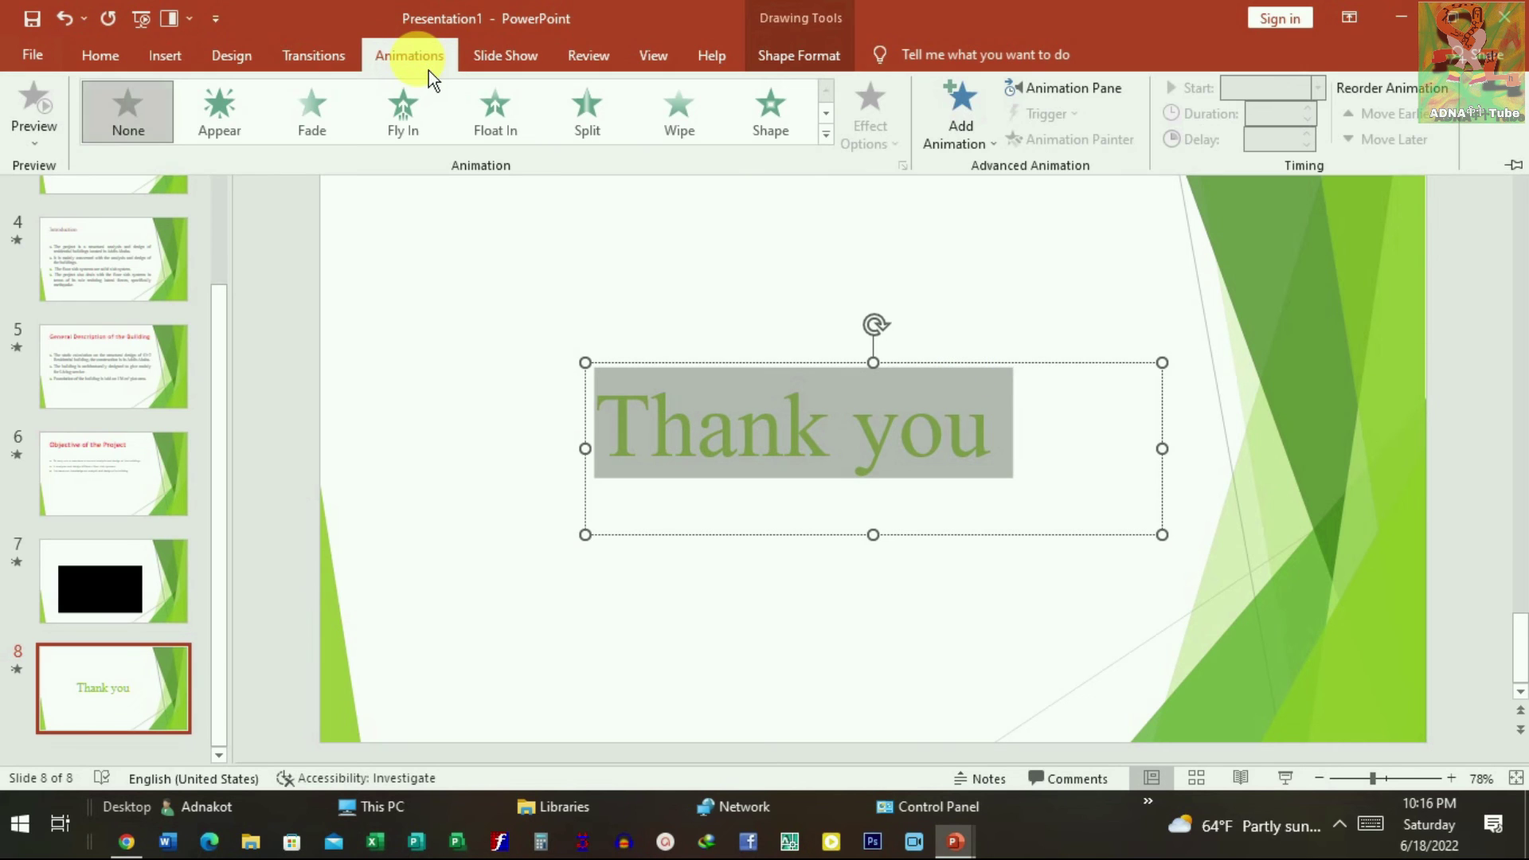
left_click(236, 130)
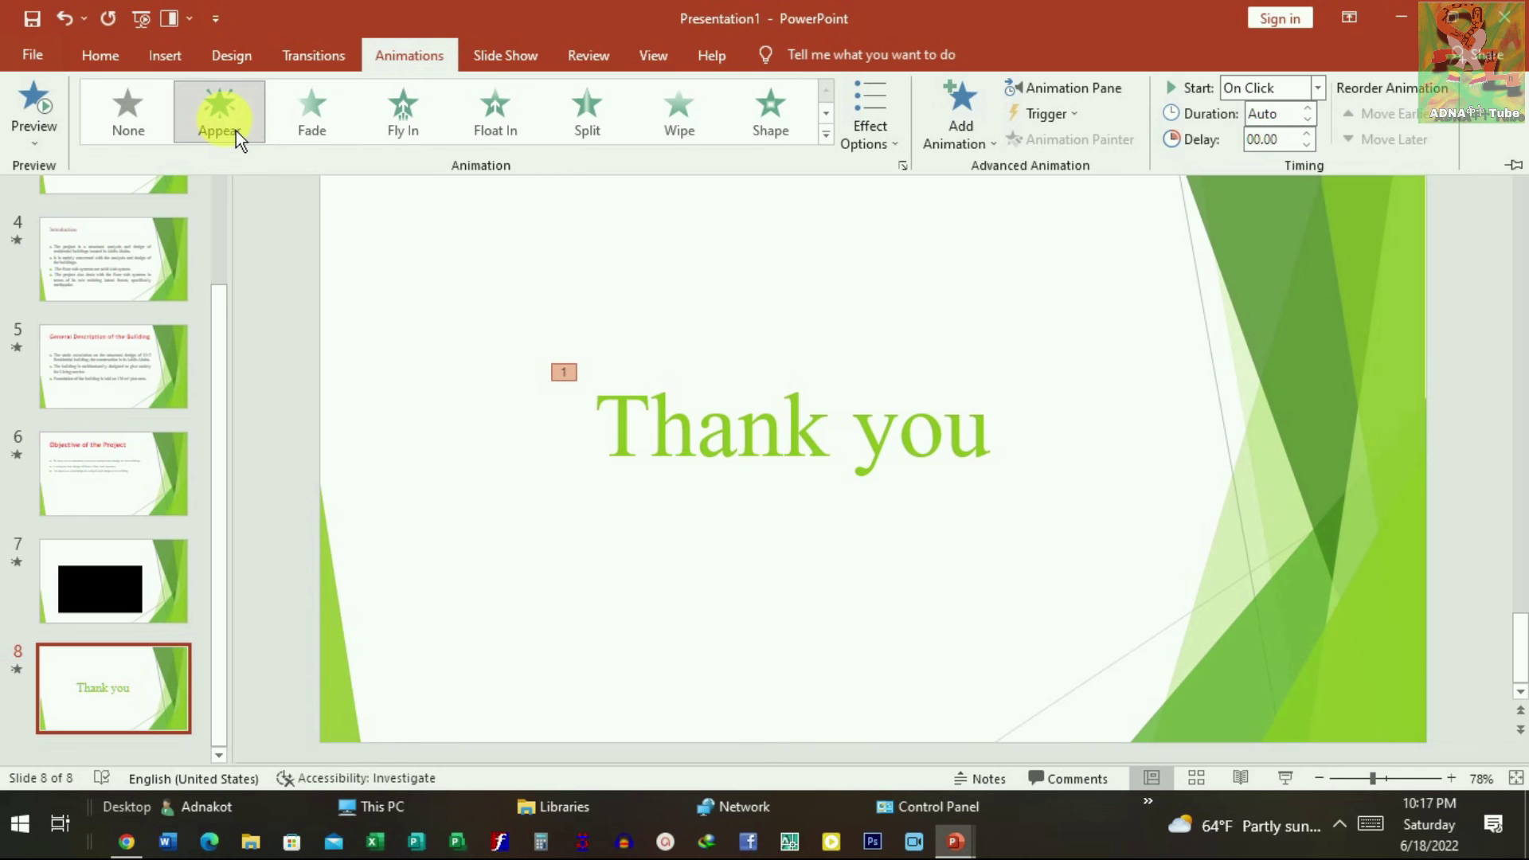
left_click(329, 135)
left_click(444, 140)
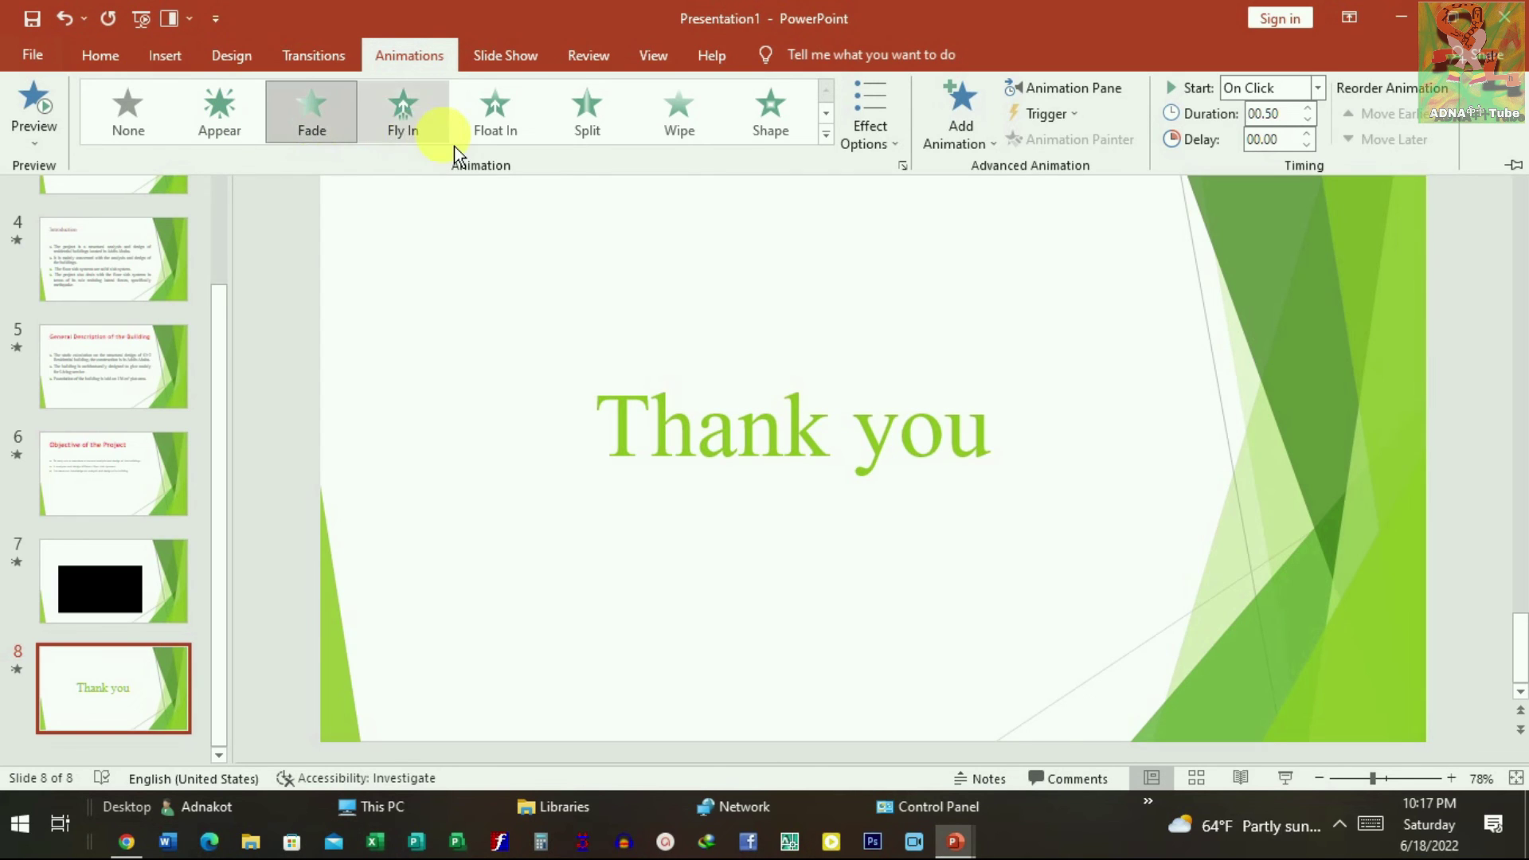
left_click(518, 131)
left_click(575, 122)
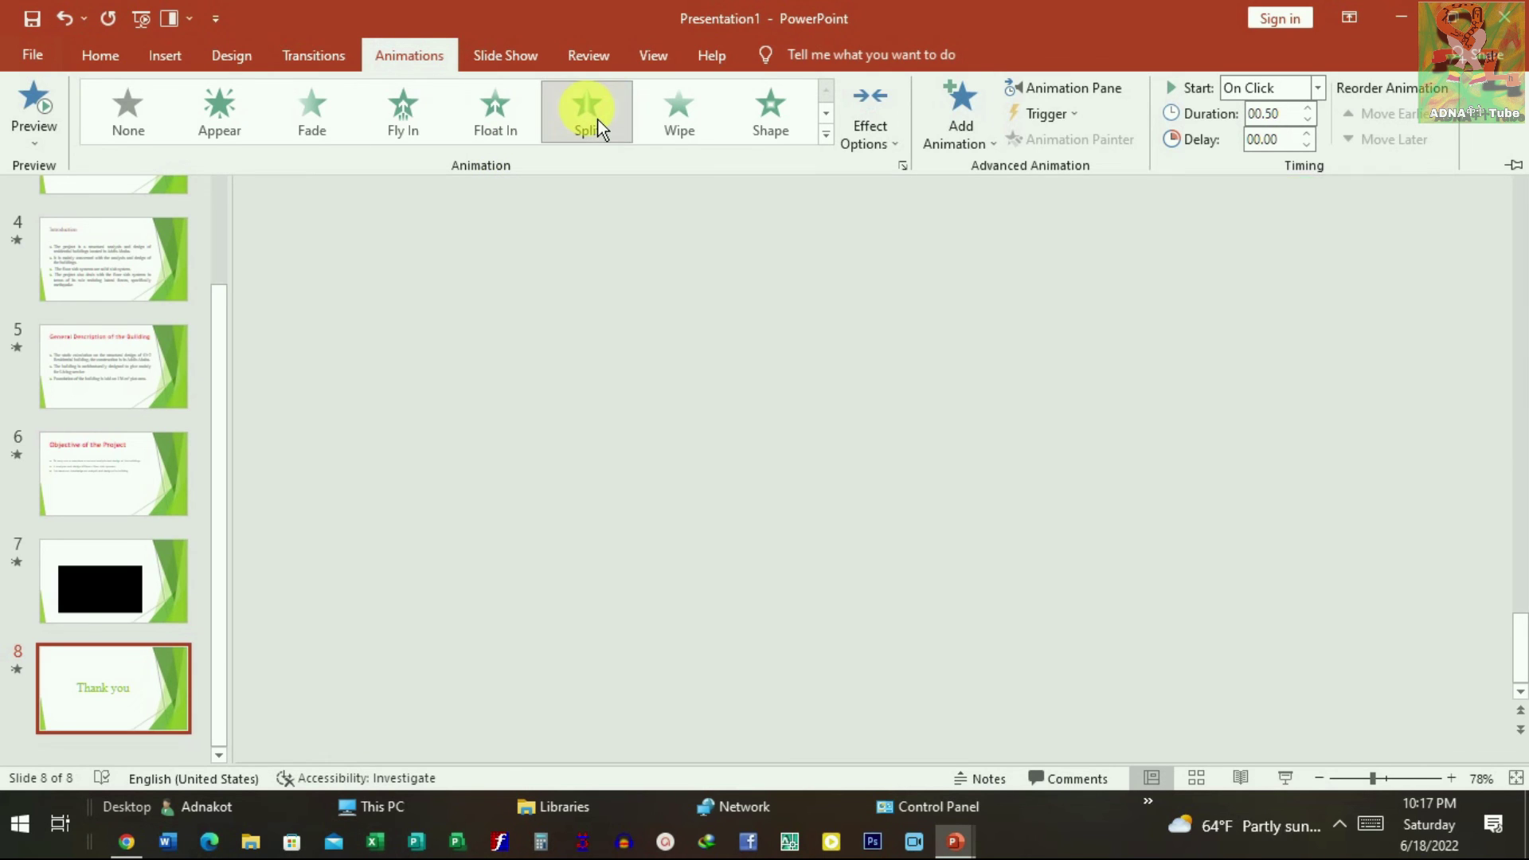
left_click(681, 134)
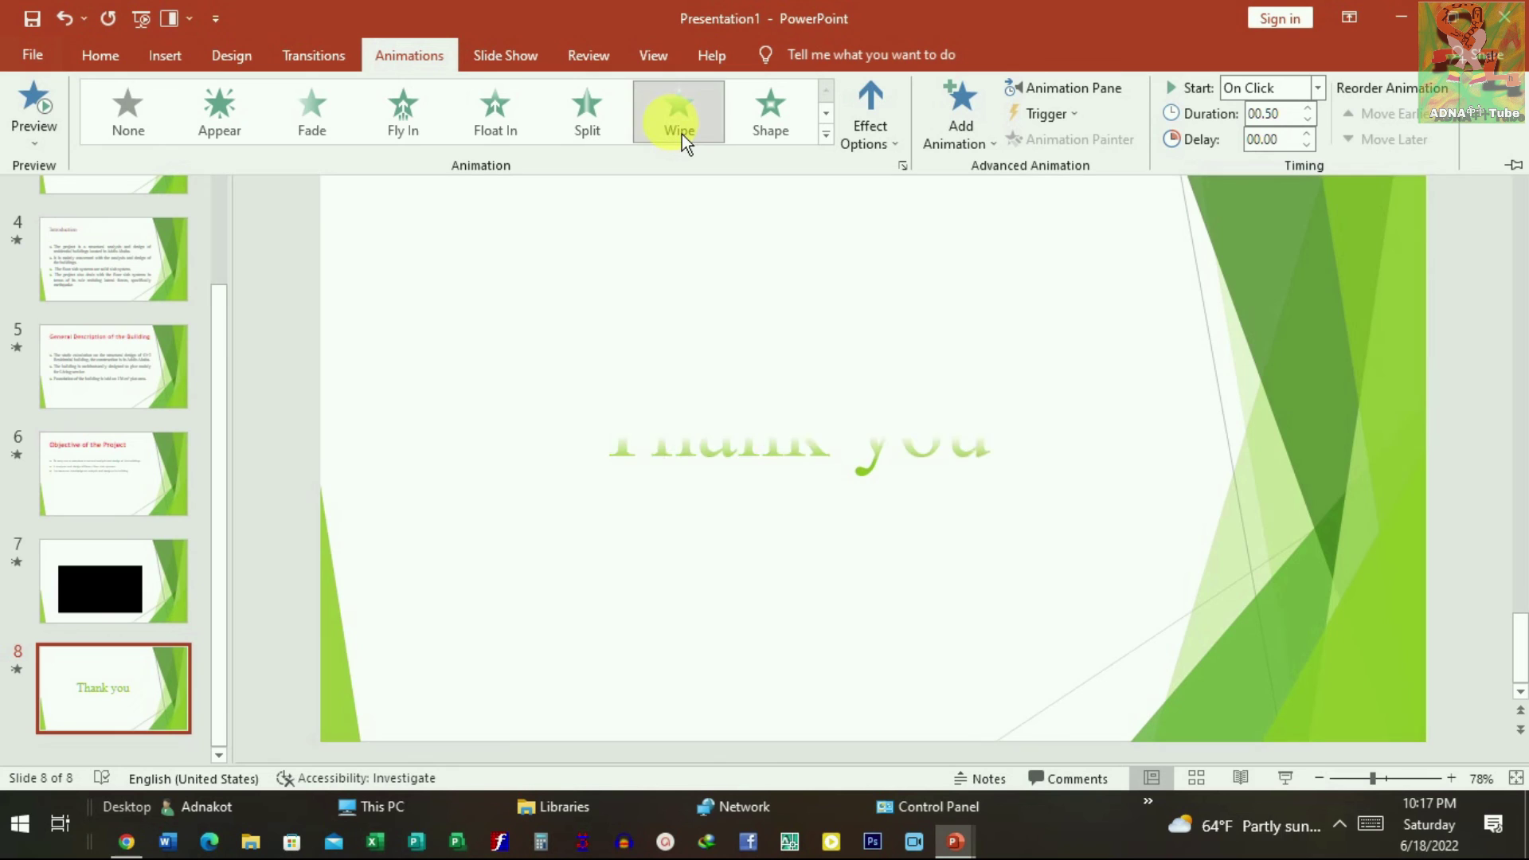
left_click(779, 121)
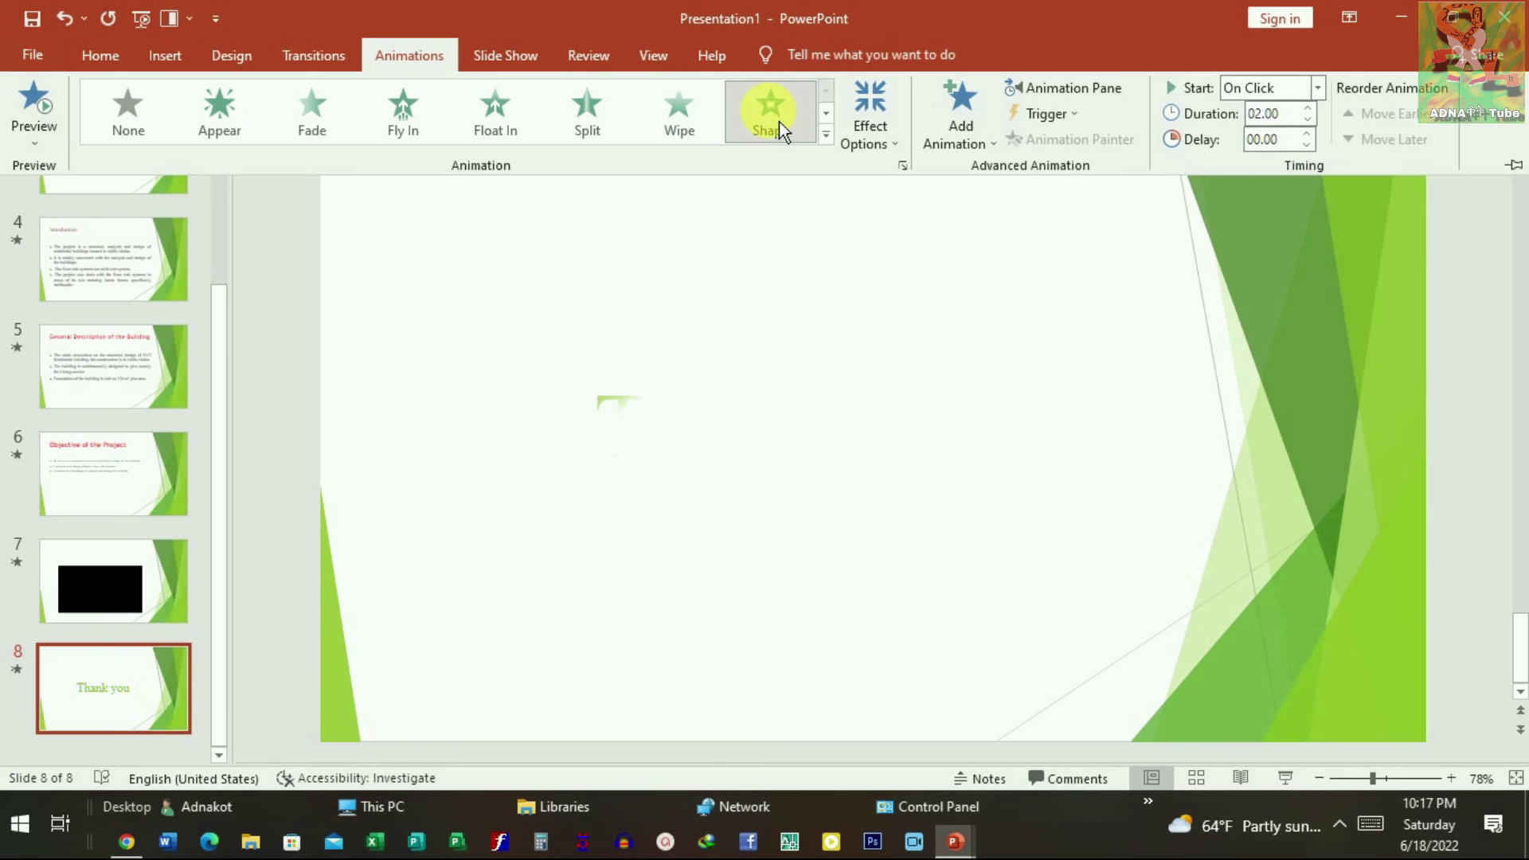
Step: Try the Line Color, Underline, Font Color, Brush Color and Fill Color emphasis effects on Thank you
left_click(829, 135)
scroll(470, 415, "down", 2)
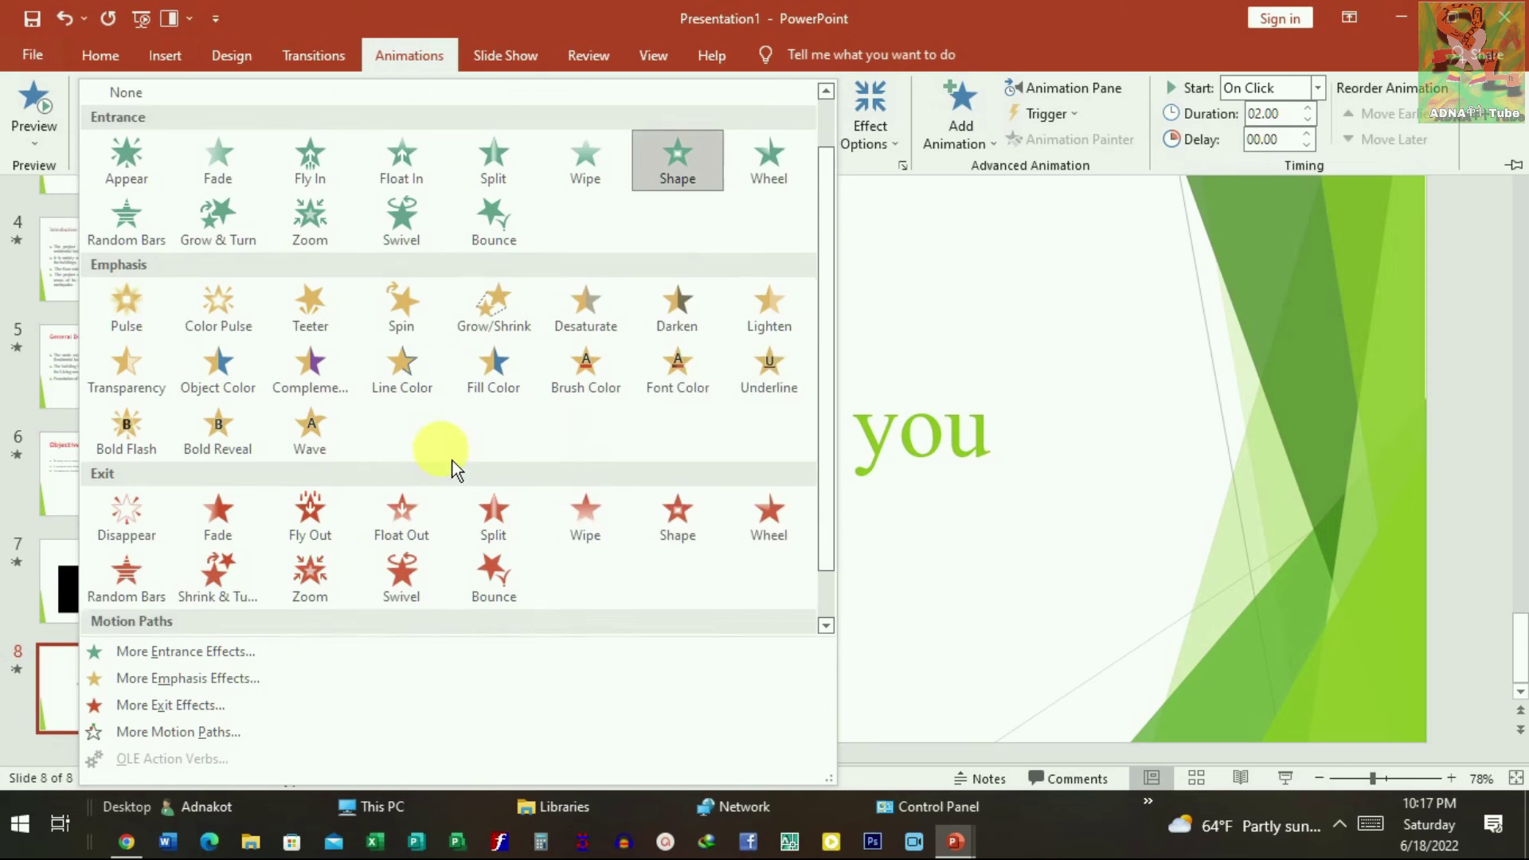
scroll(422, 398, "down", 2)
left_click(392, 311)
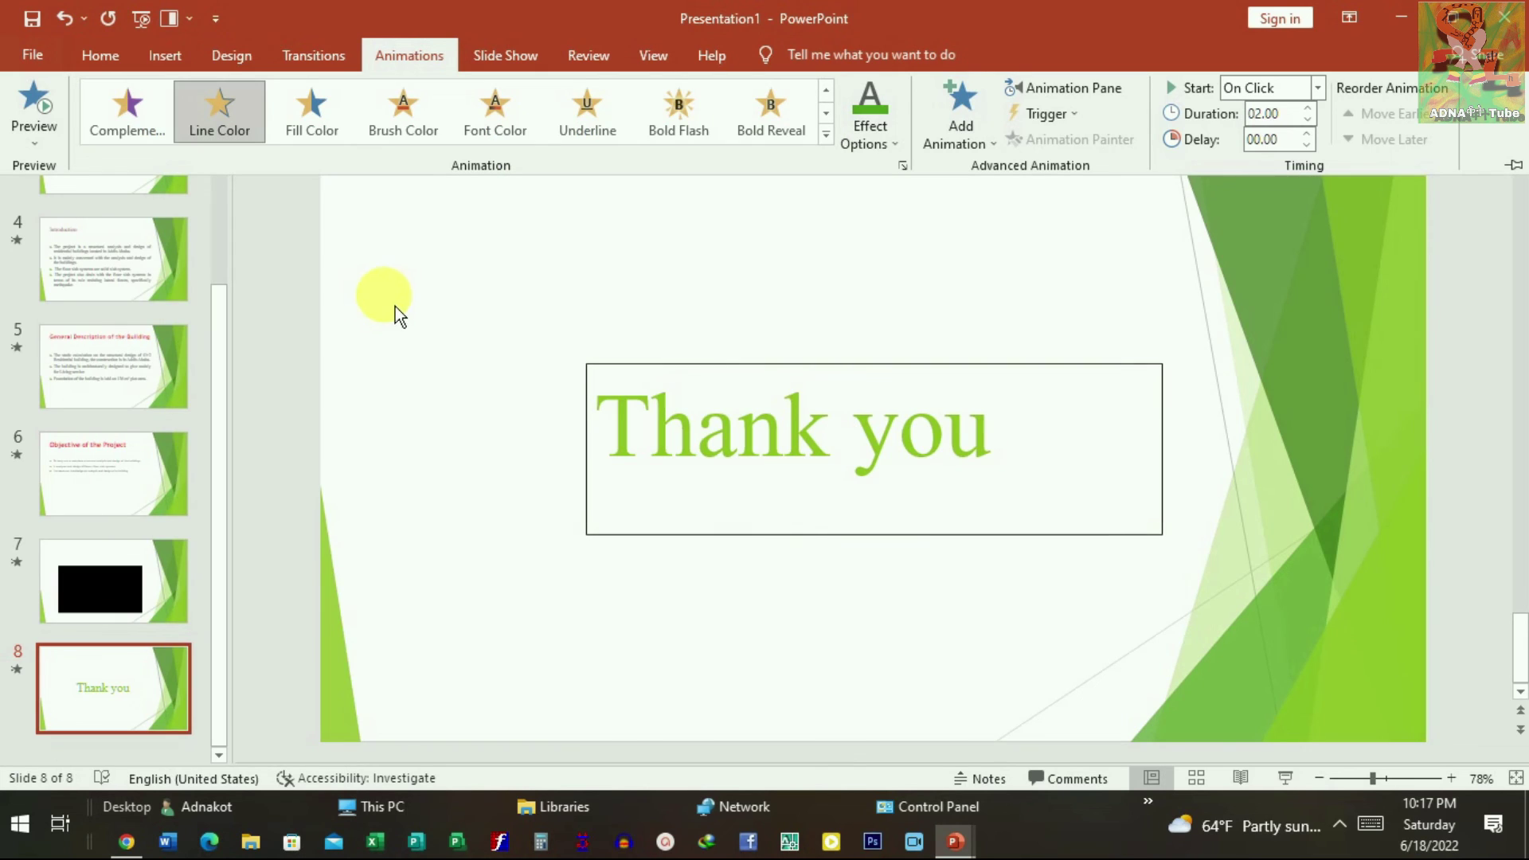
left_click(582, 132)
left_click(497, 126)
left_click(430, 132)
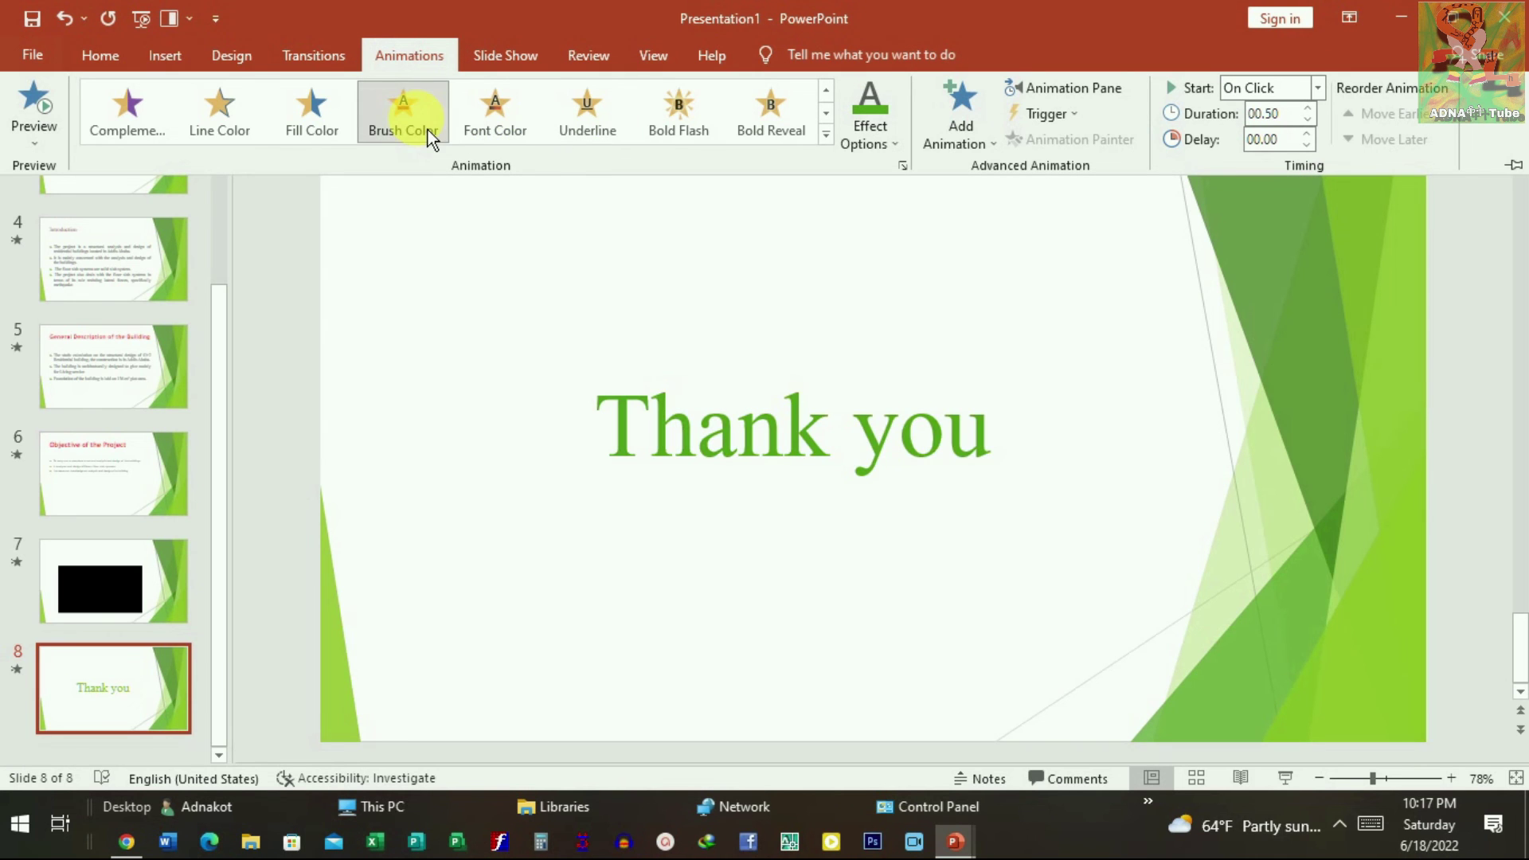
left_click(312, 128)
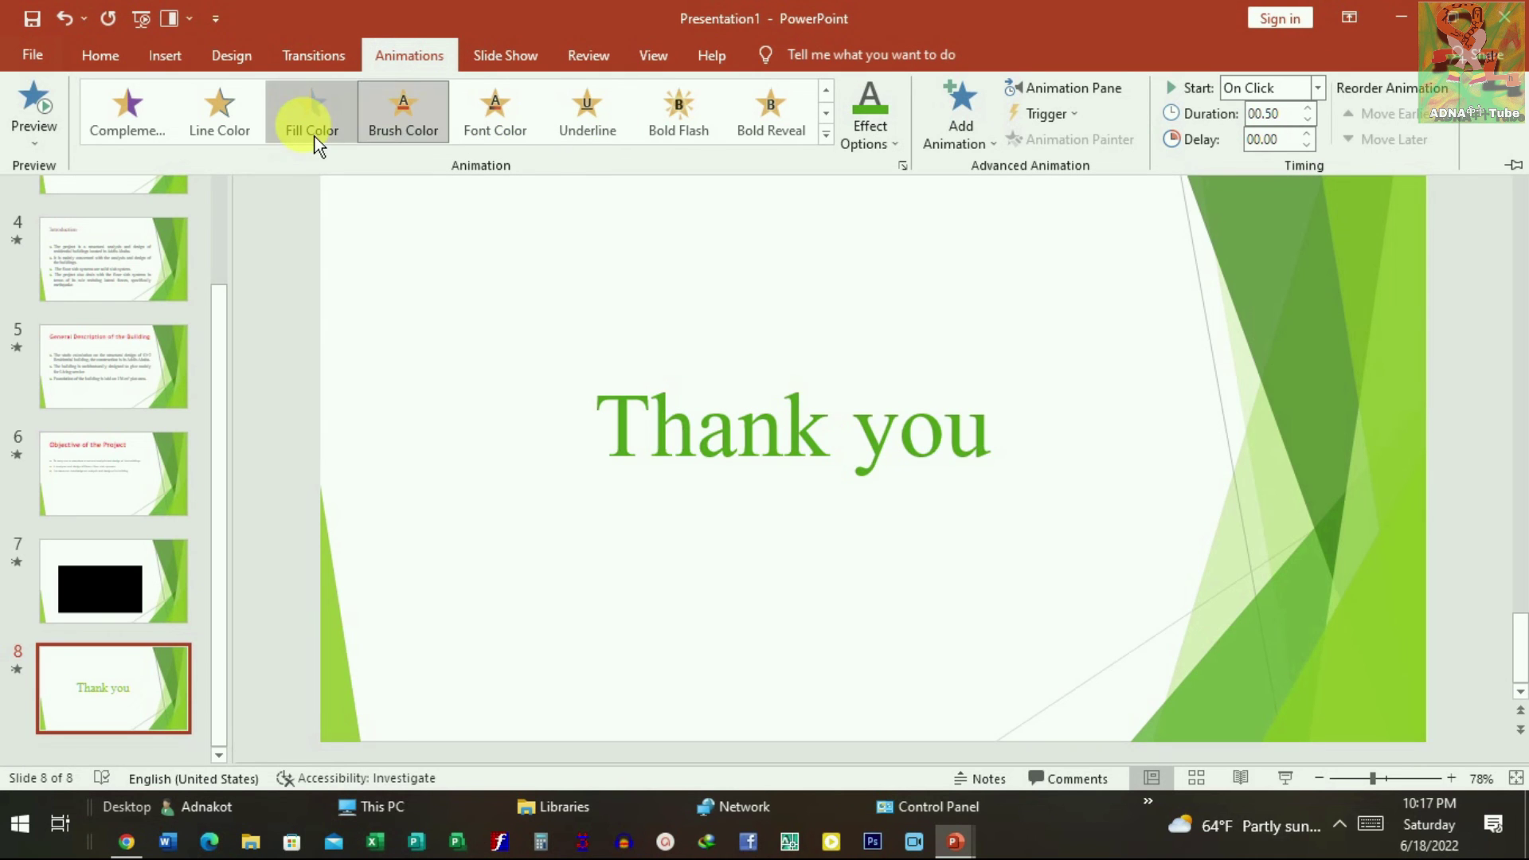
Step: Switch back to entrance effects and make the Thank you text Fly In, then reselect it
left_click(826, 142)
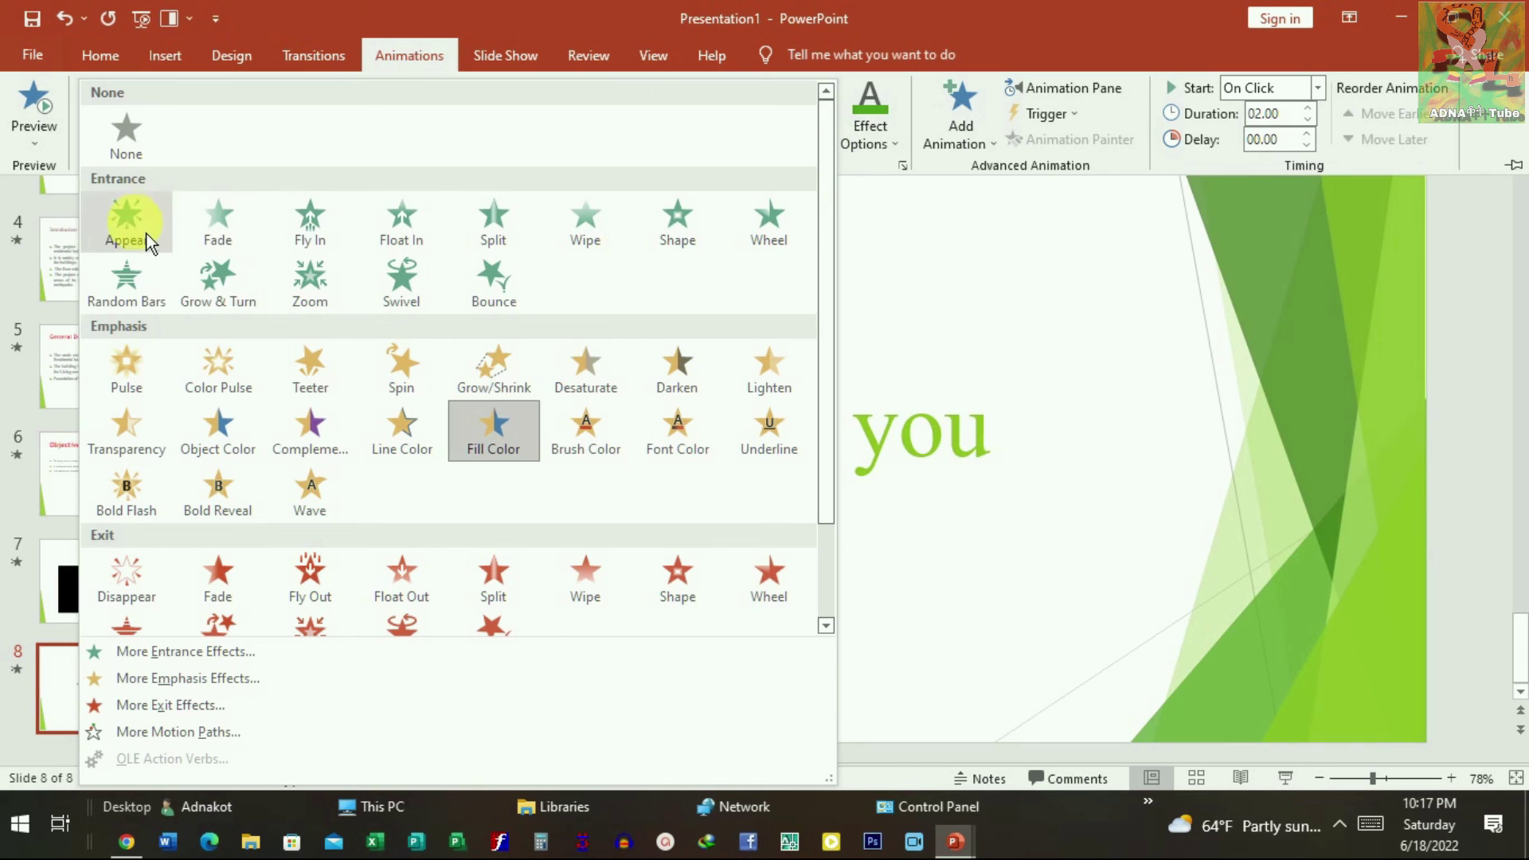
left_click(137, 231)
left_click(339, 132)
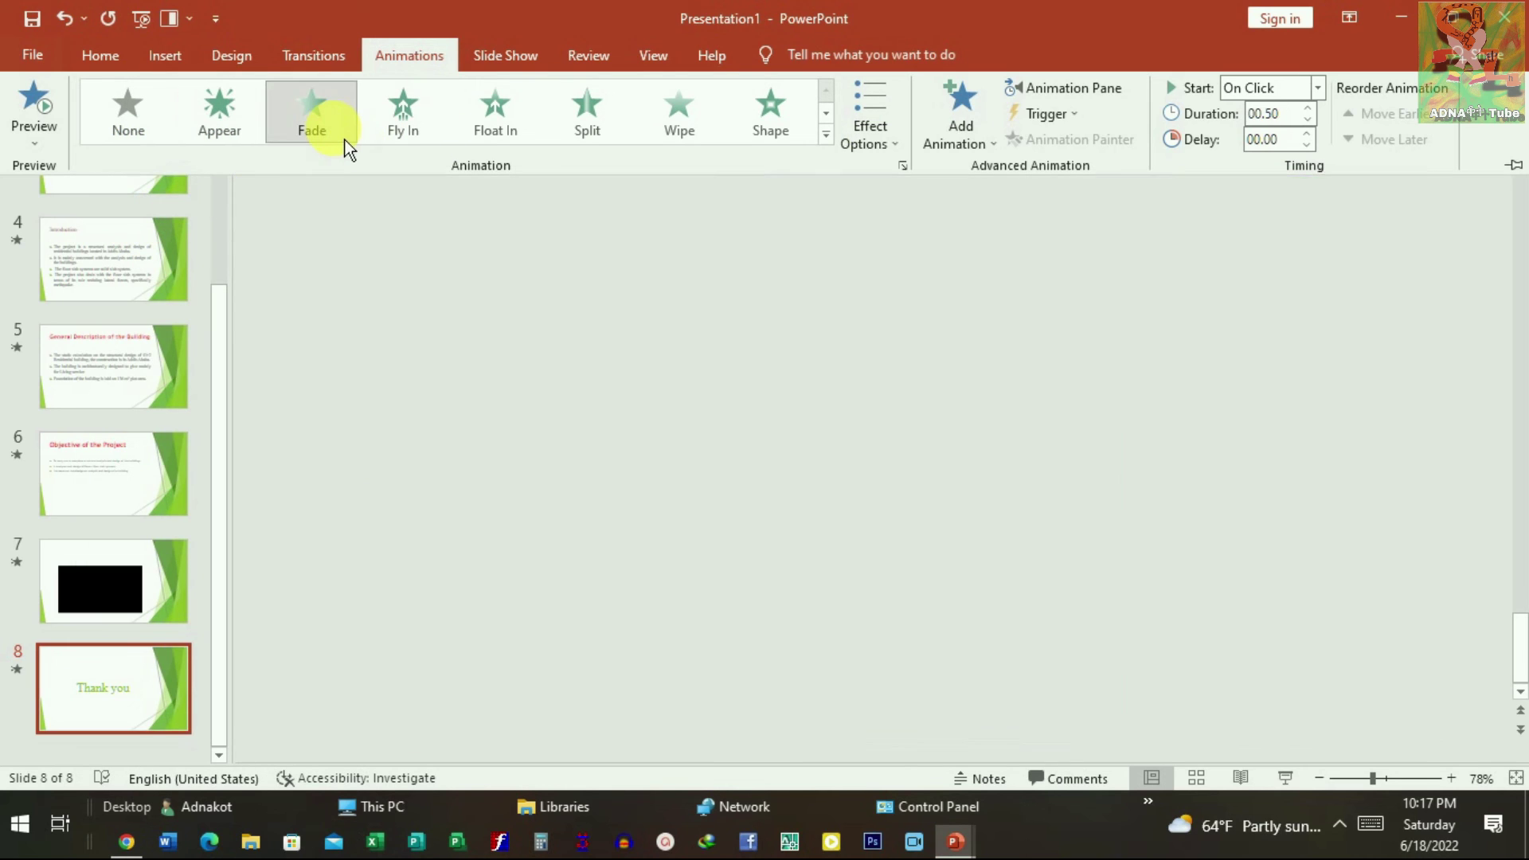
left_click(423, 114)
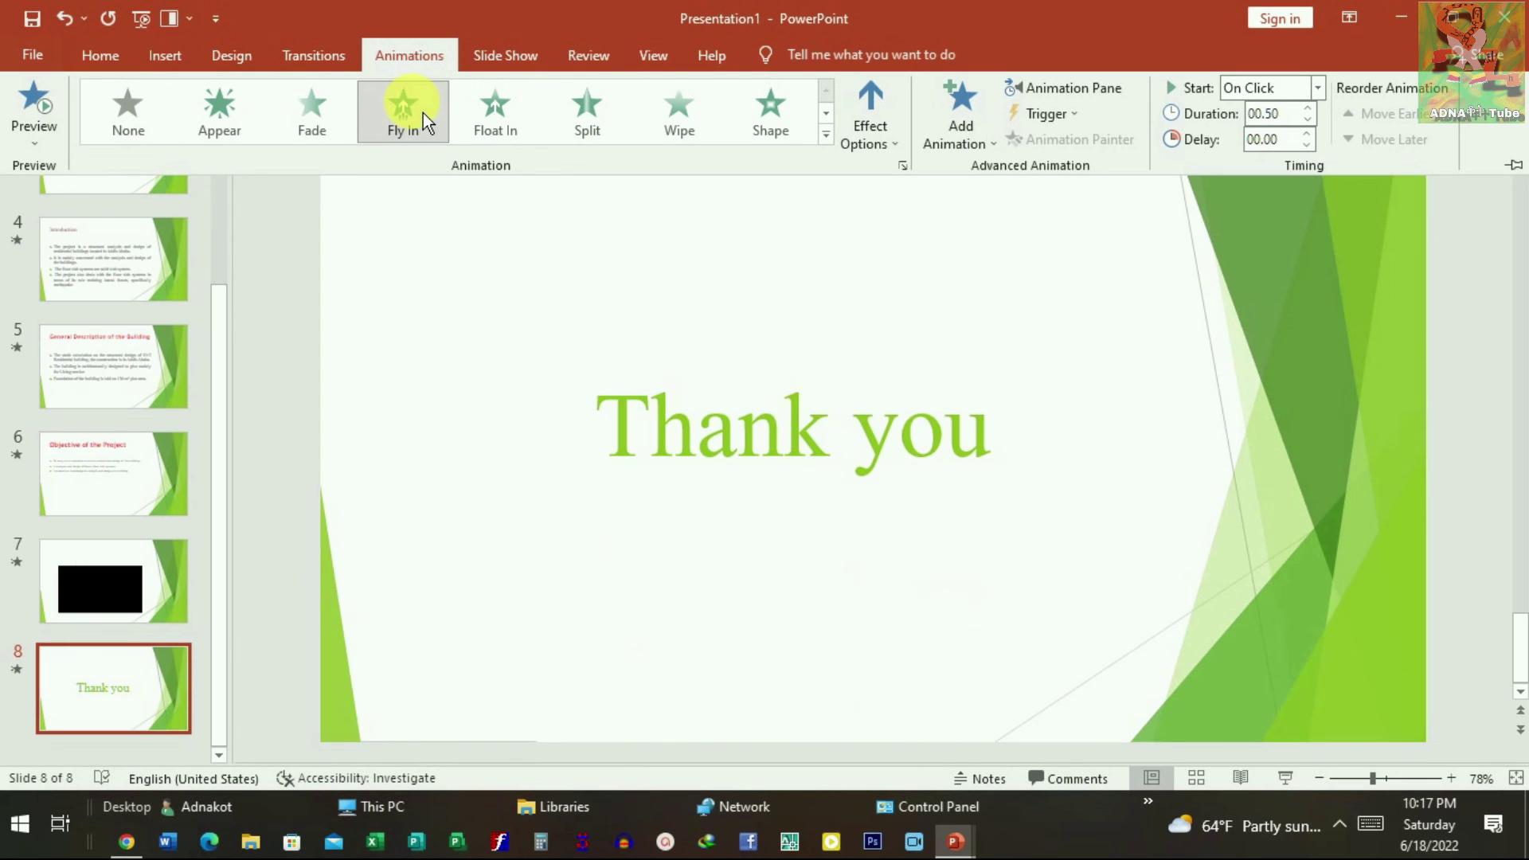
left_click(742, 433)
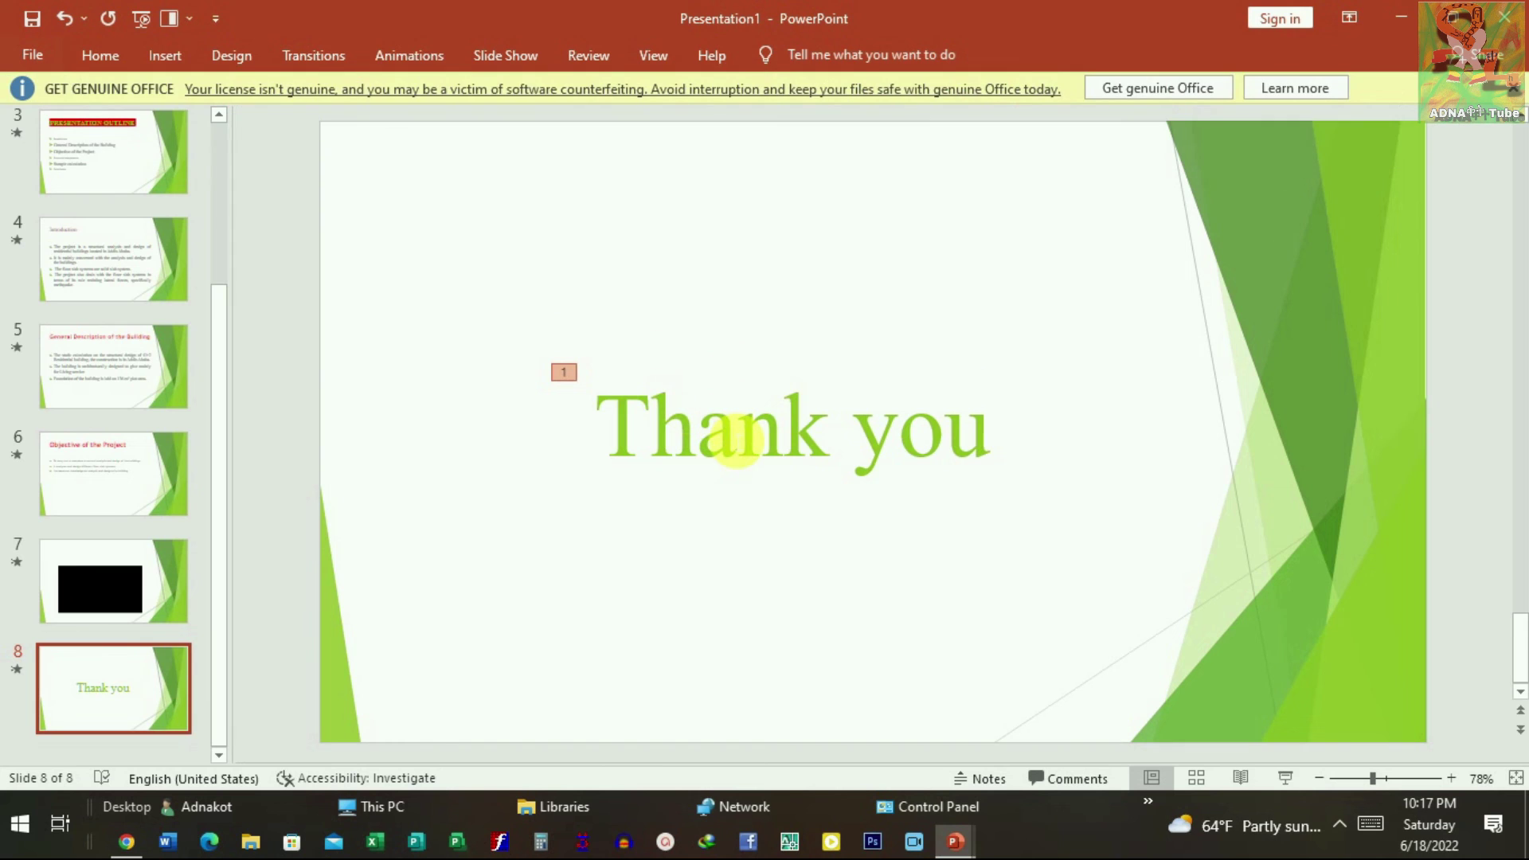
left_click(781, 446)
left_click(717, 651)
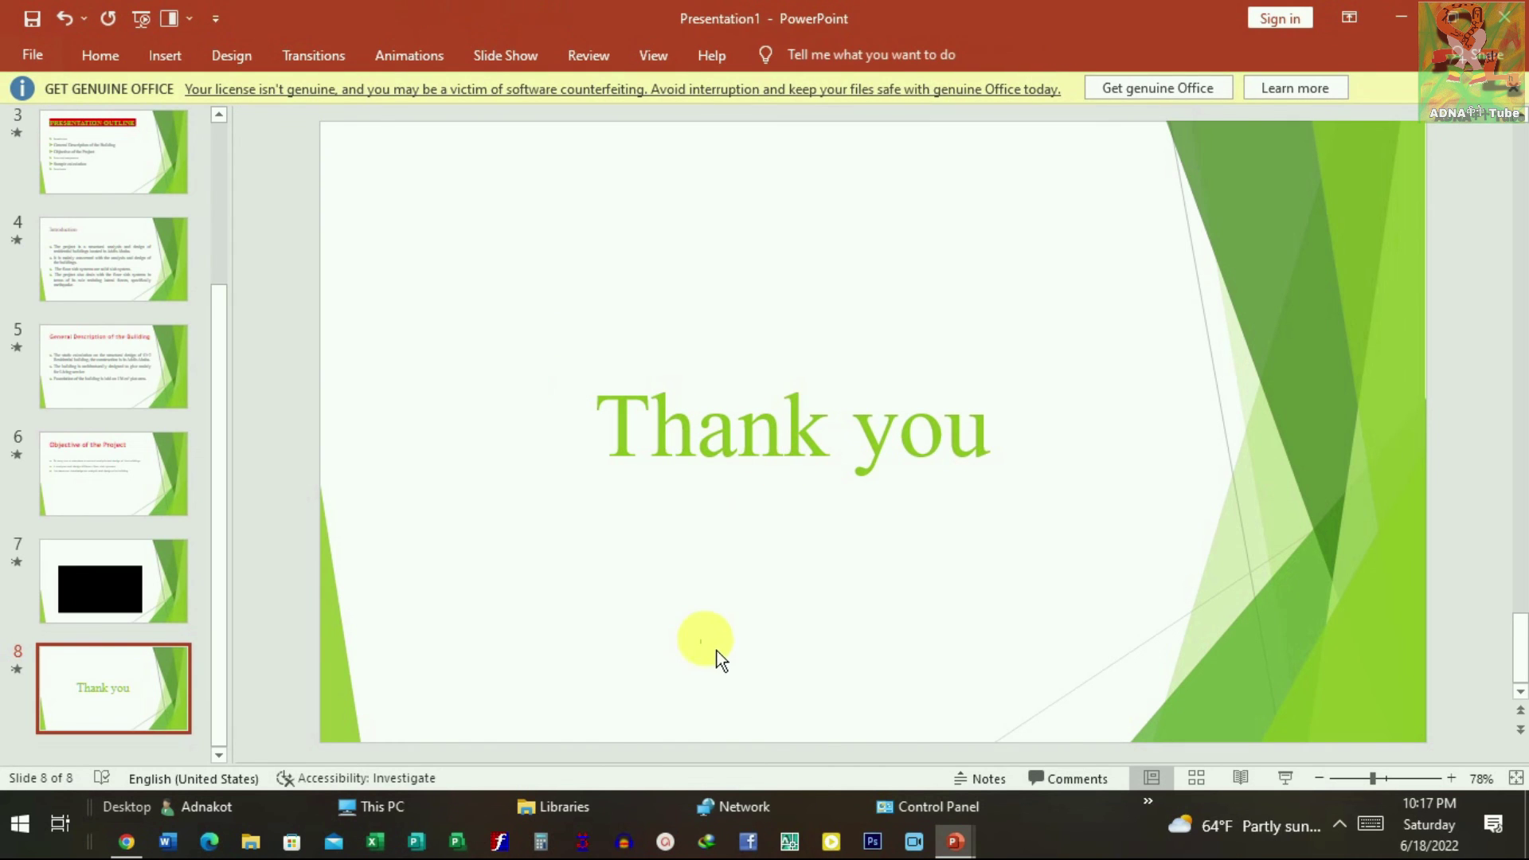
left_click(451, 65)
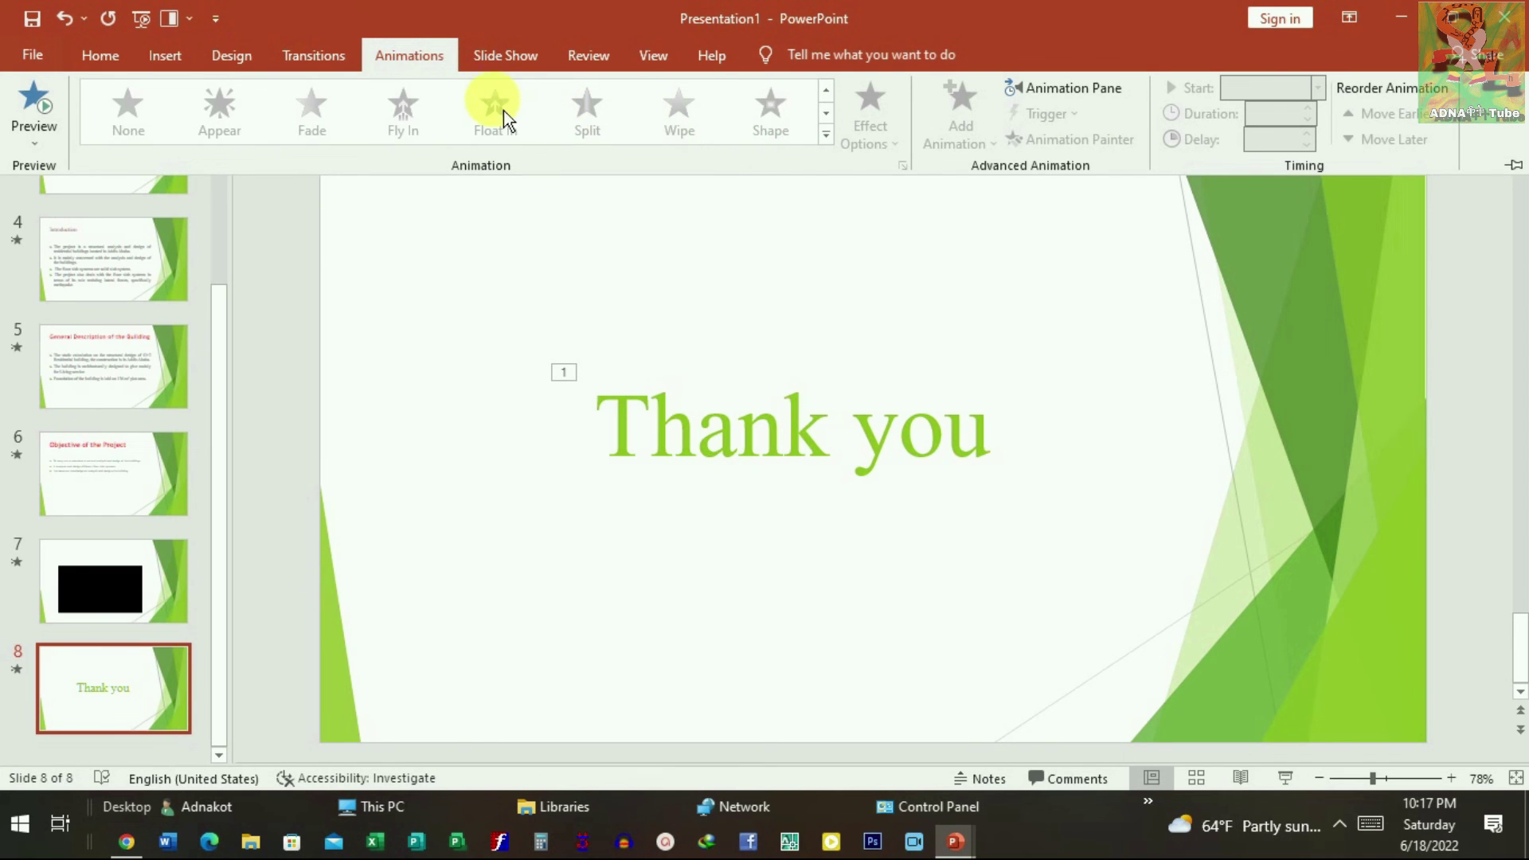
left_click(789, 453)
left_click(784, 454)
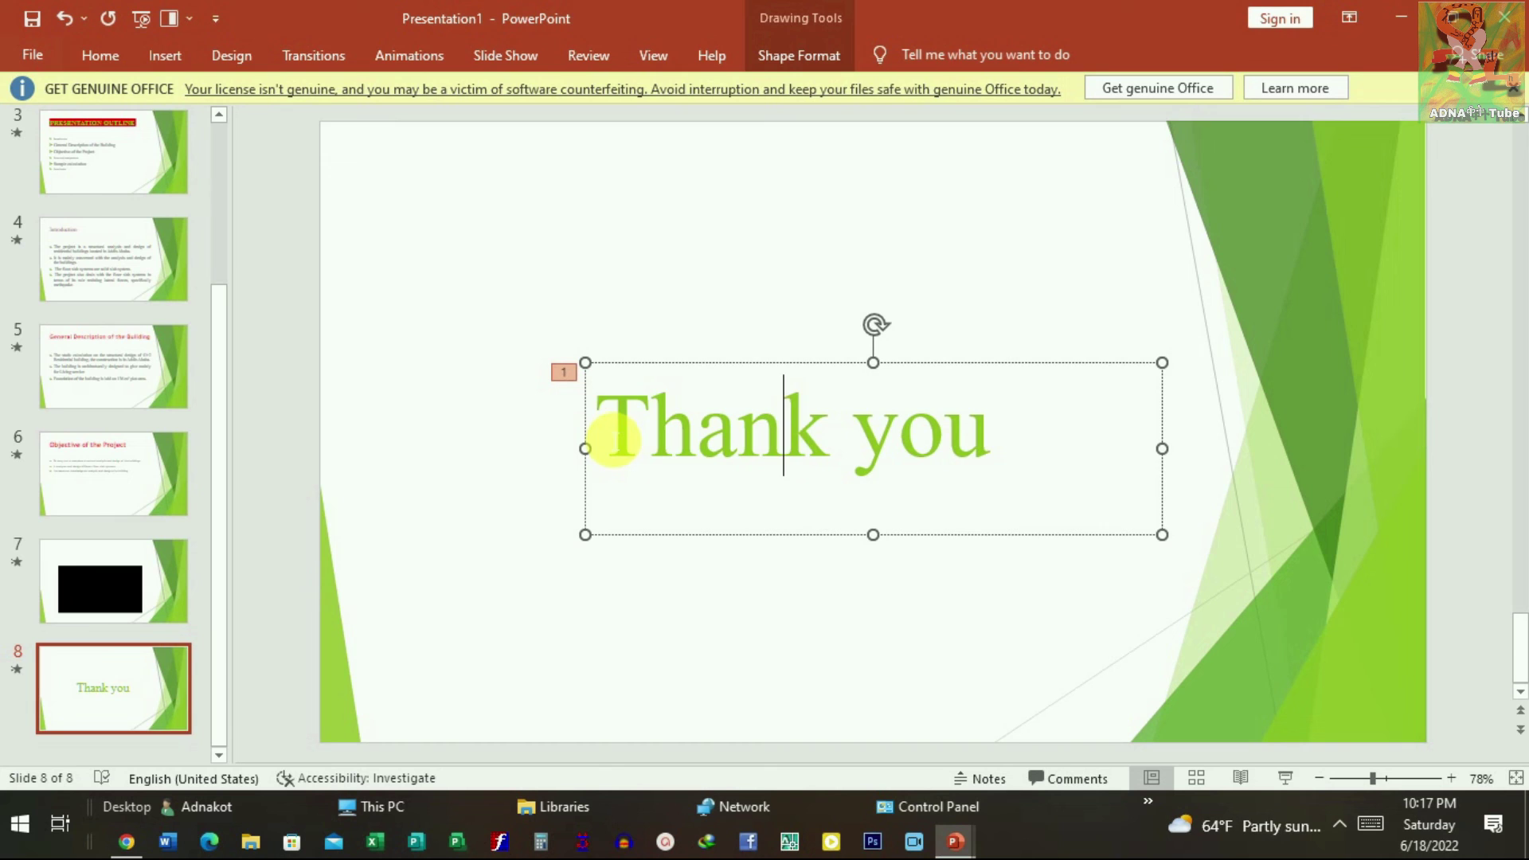
left_click_drag(626, 444, 1073, 463)
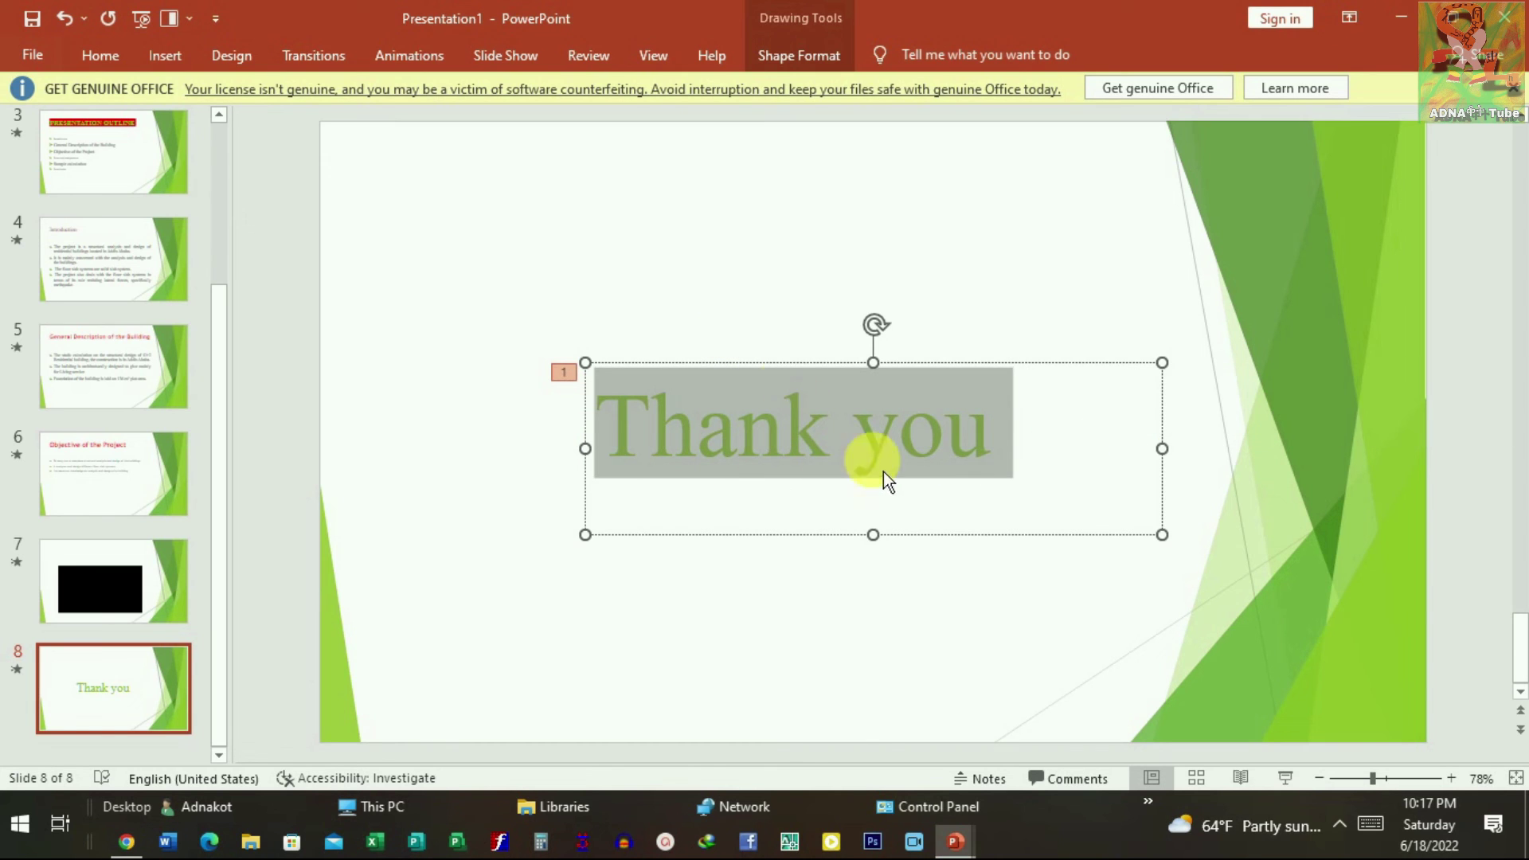
left_click(411, 55)
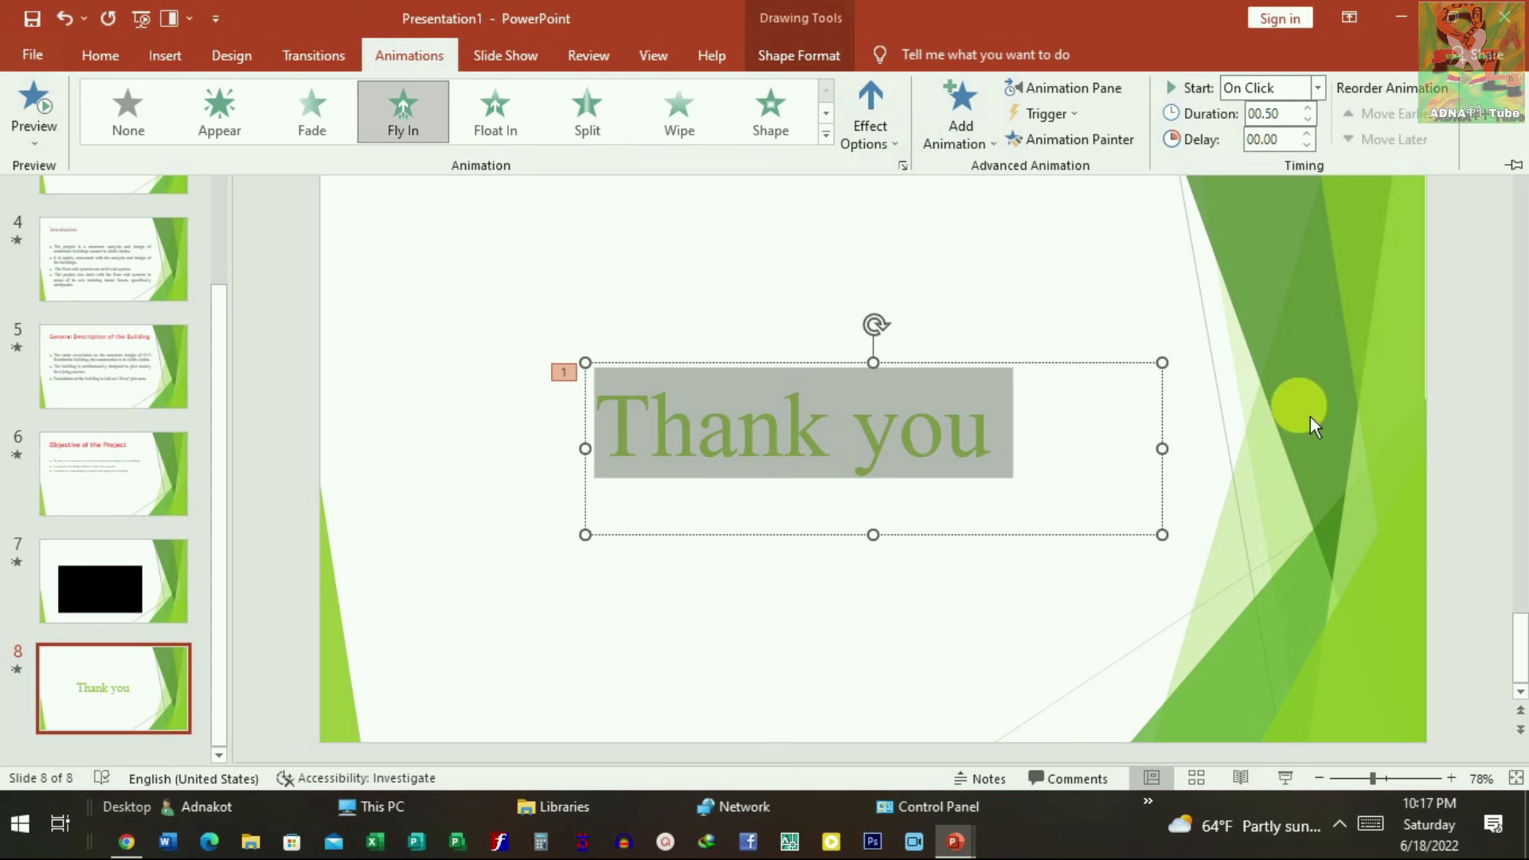
left_click(1046, 281)
left_click(900, 597)
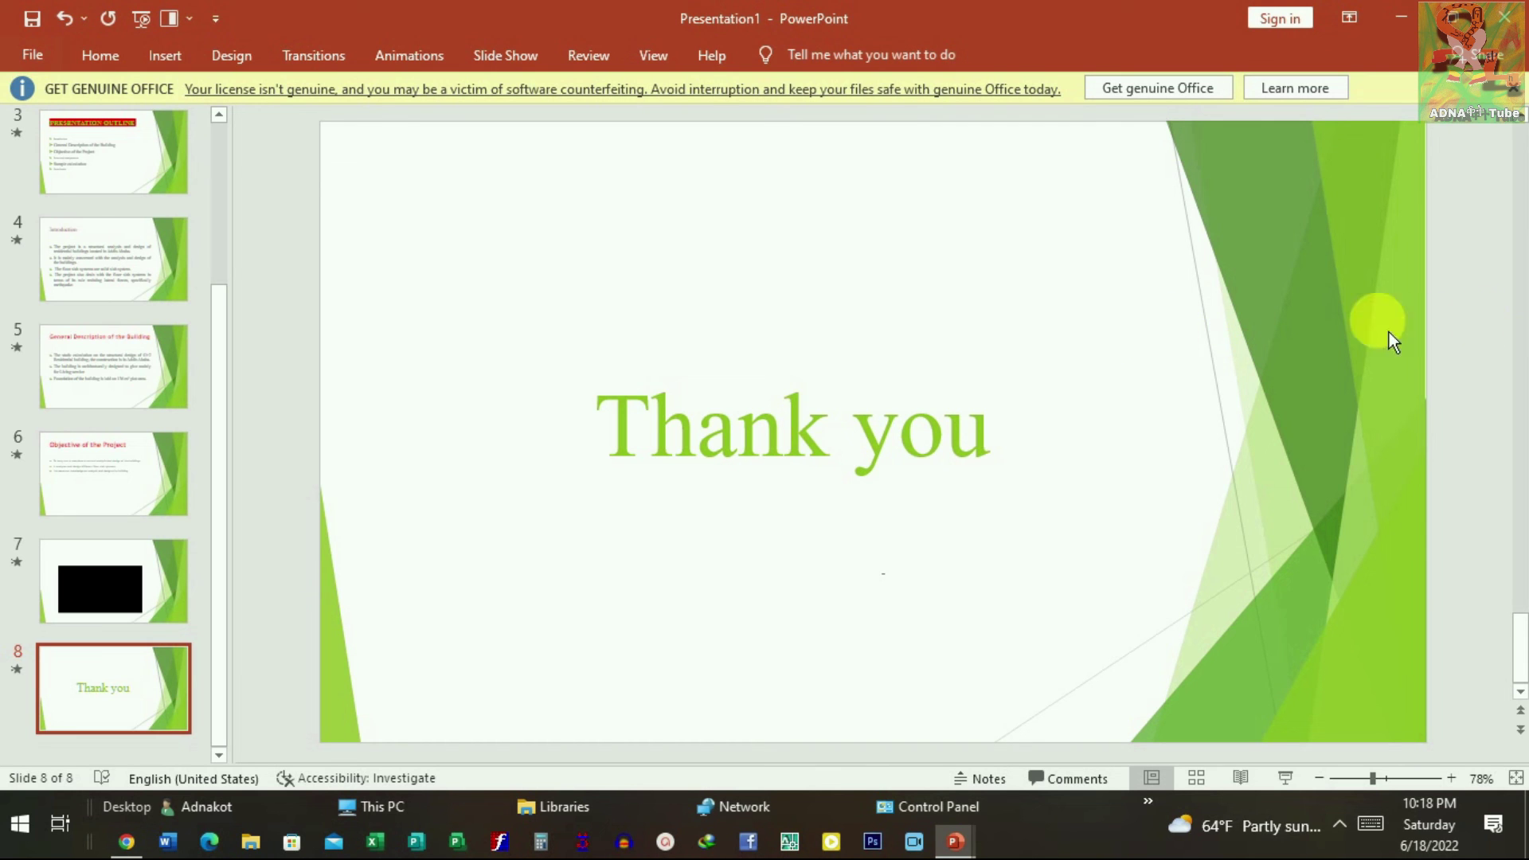
scroll(1390, 341, "up", 4)
scroll(1247, 348, "up", 1)
scroll(1103, 383, "up", 1)
scroll(1111, 390, "up", 1)
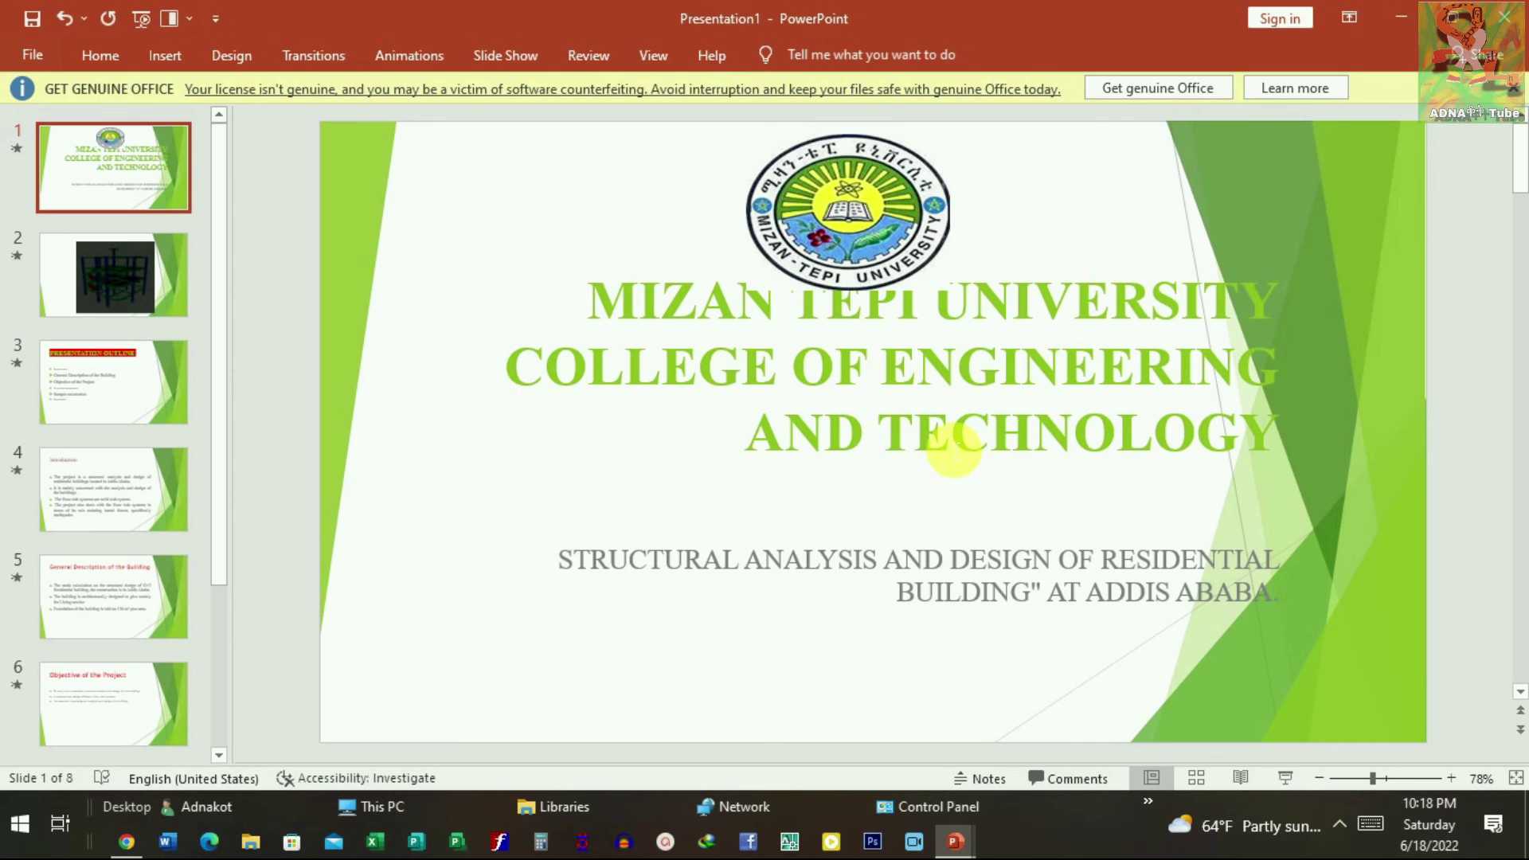
scroll(955, 453, "down", 1)
scroll(954, 450, "down", 1)
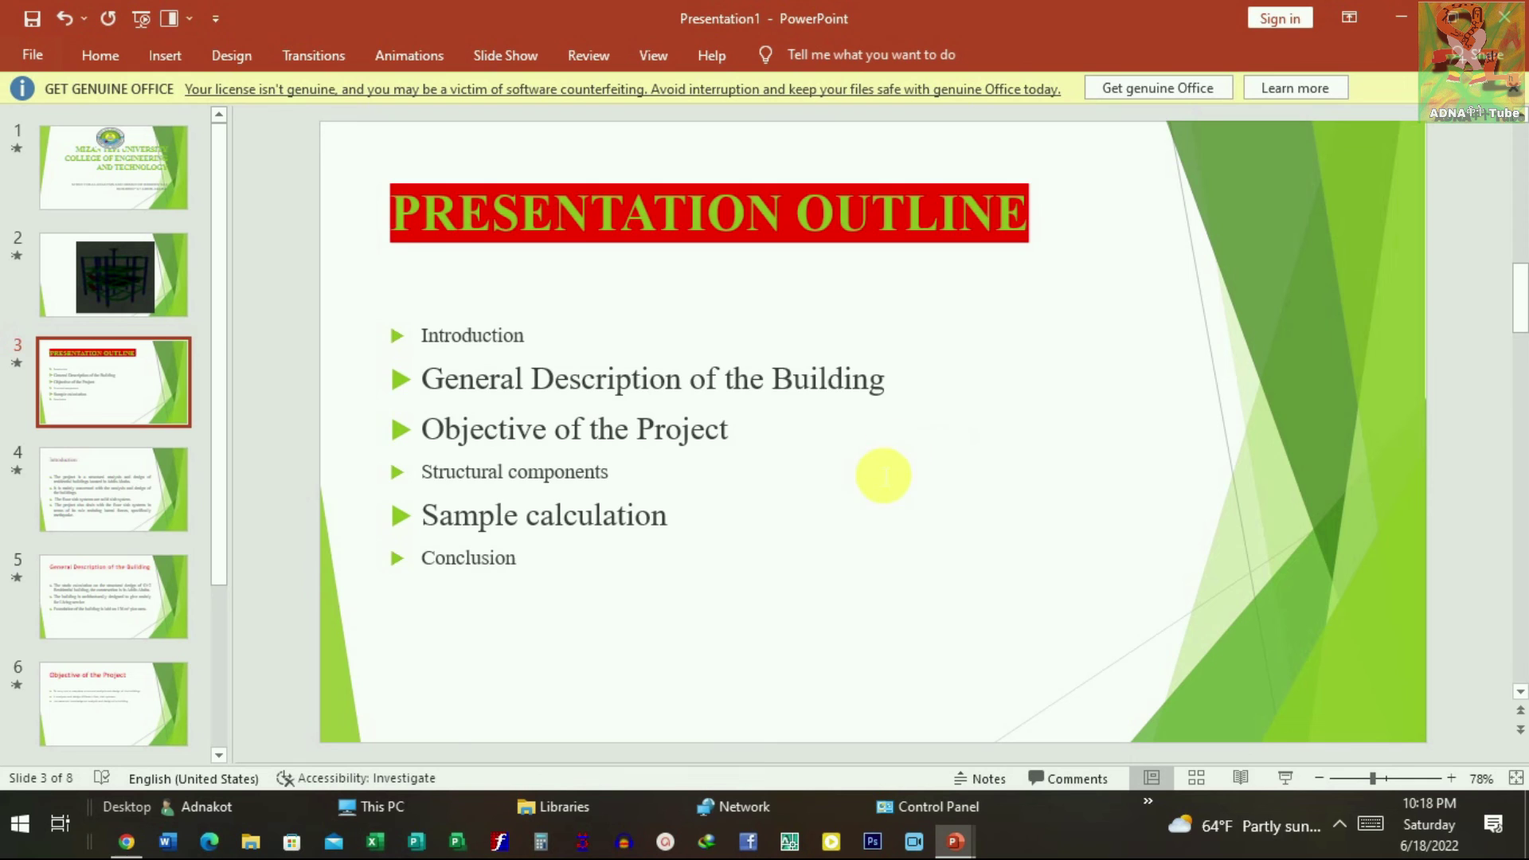
scroll(884, 472, "down", 1)
scroll(883, 498, "down", 1)
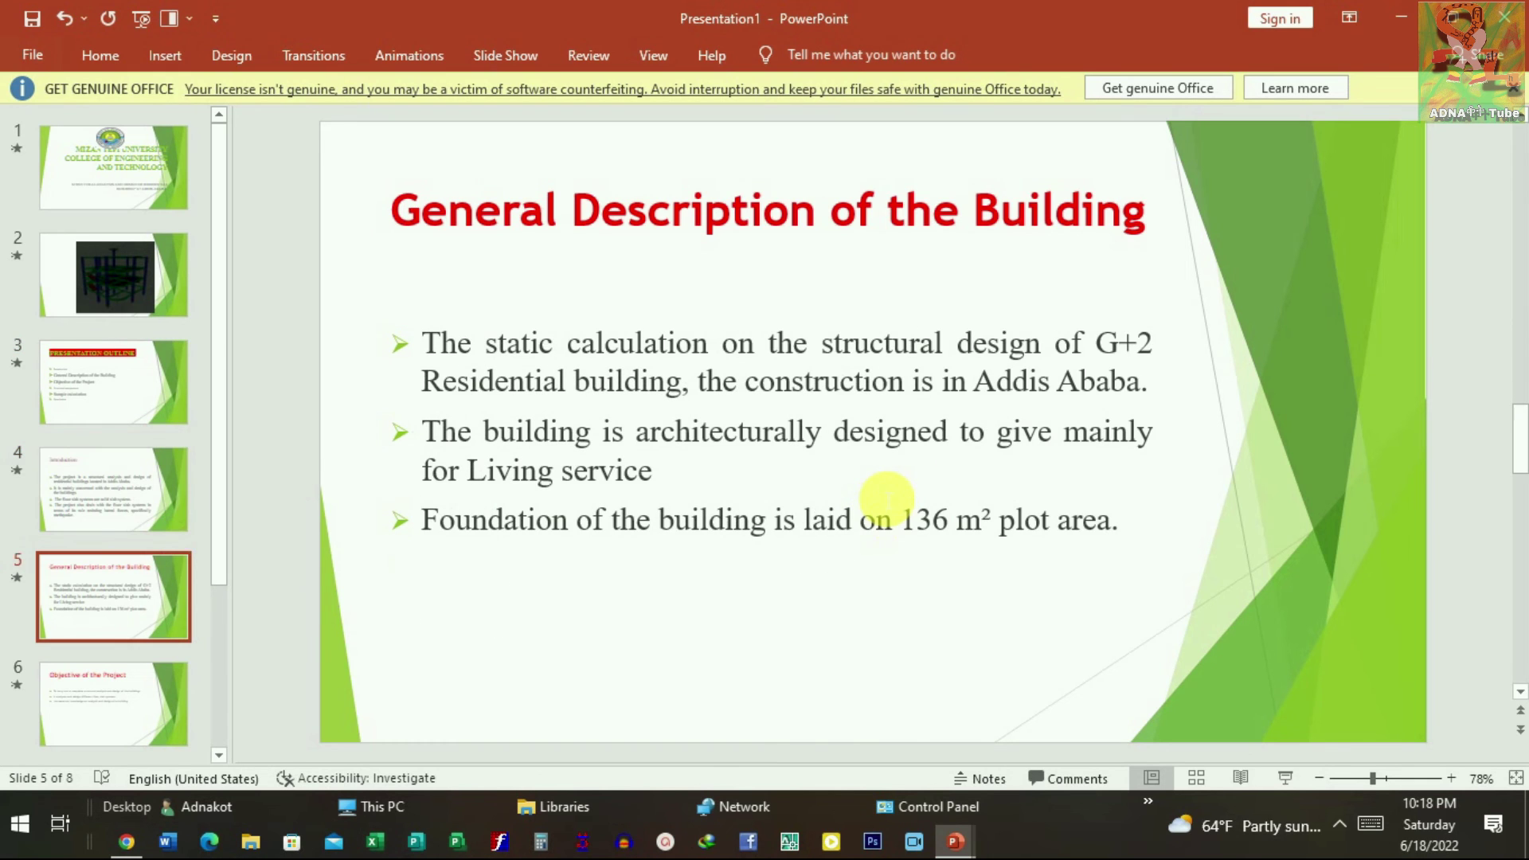
scroll(884, 501, "down", 1)
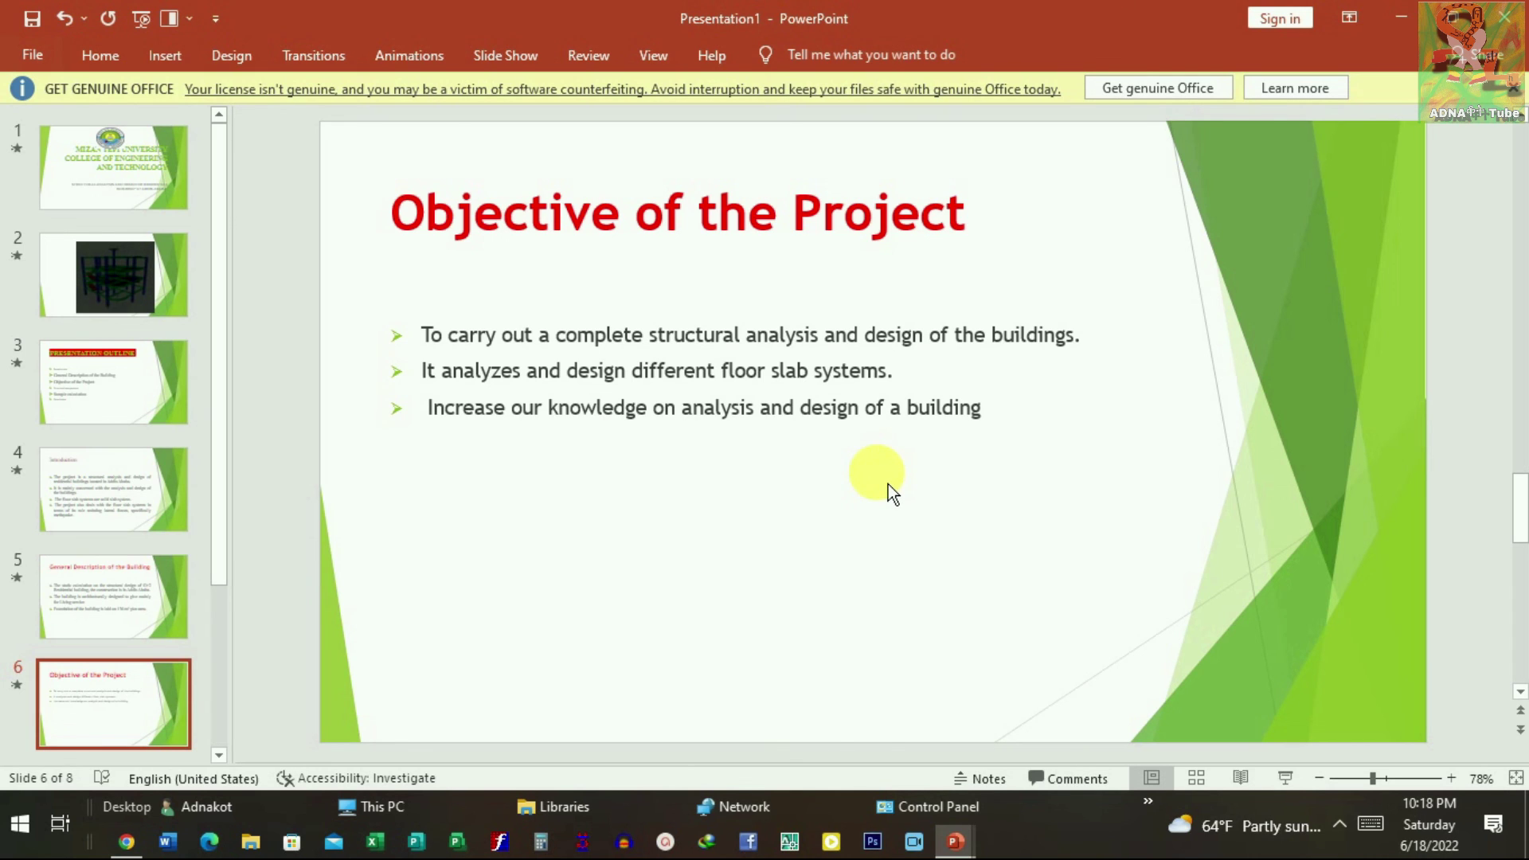
scroll(860, 431, "down", 1)
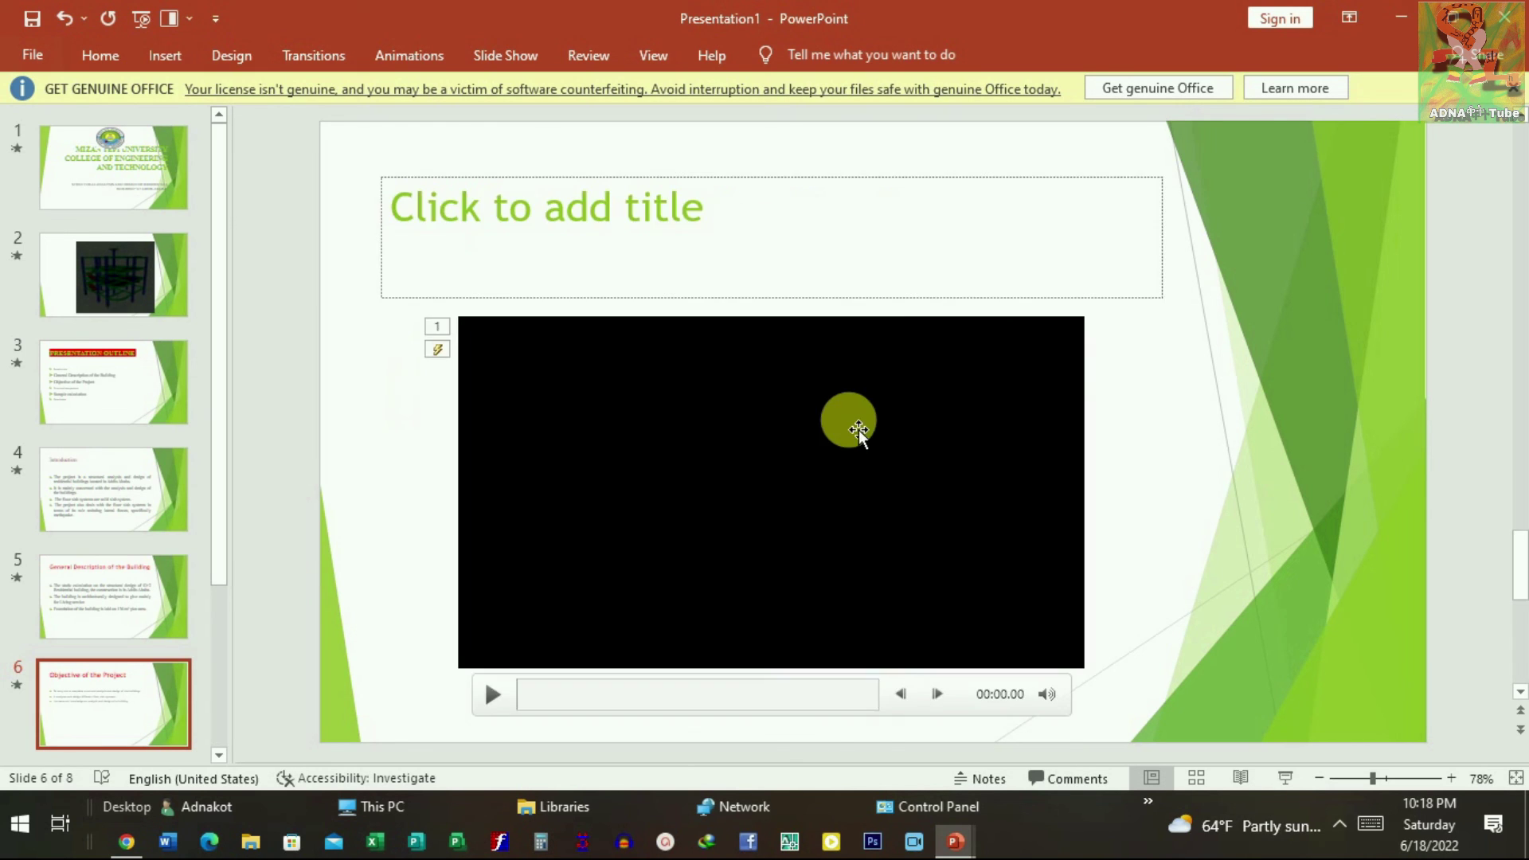
scroll(848, 428, "down", 1)
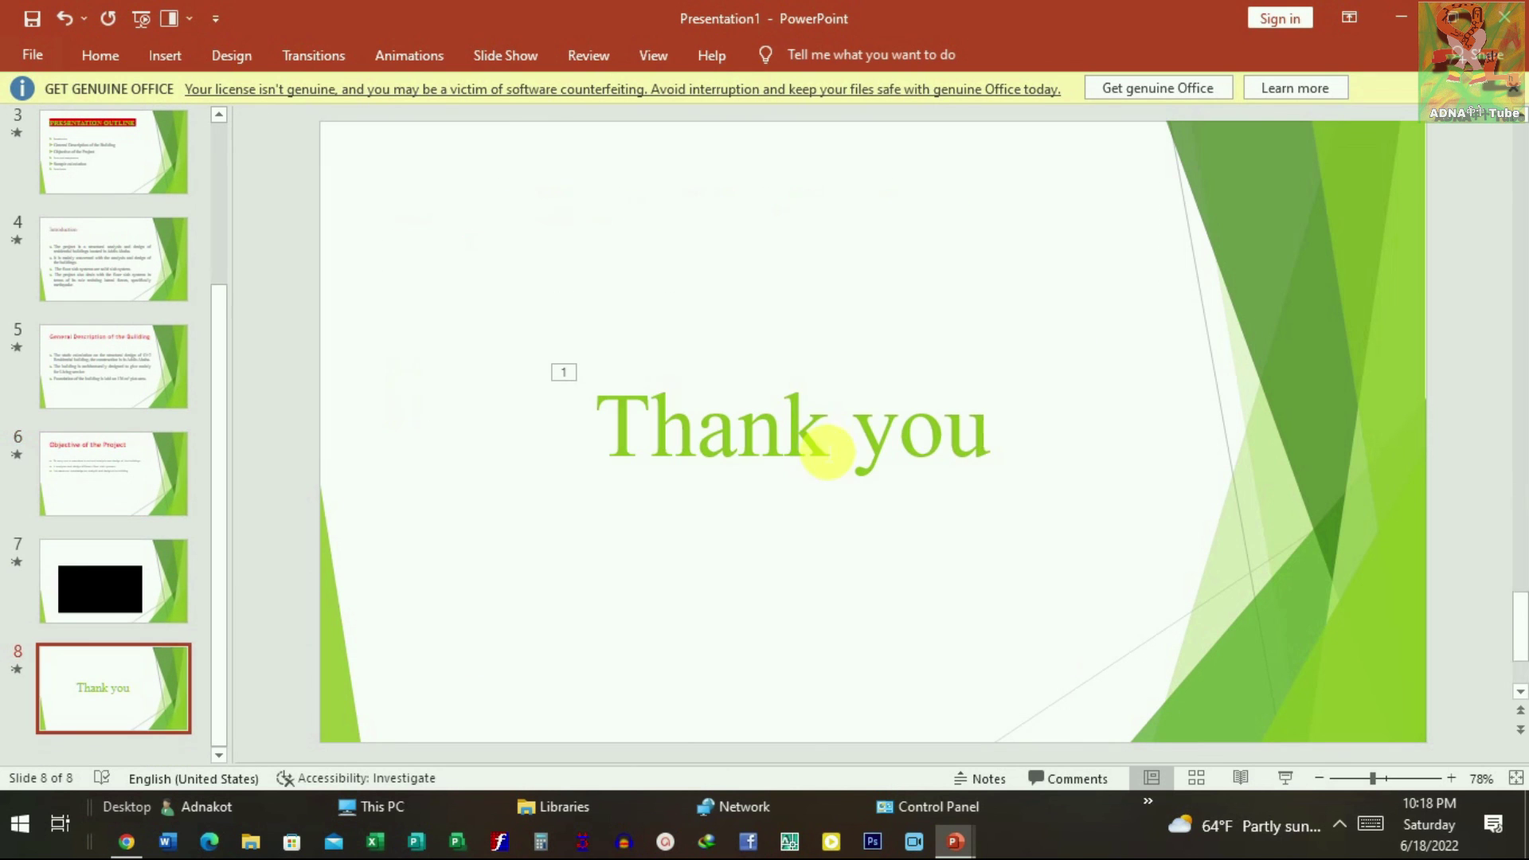
scroll(787, 480, "up", 1)
left_click(492, 693)
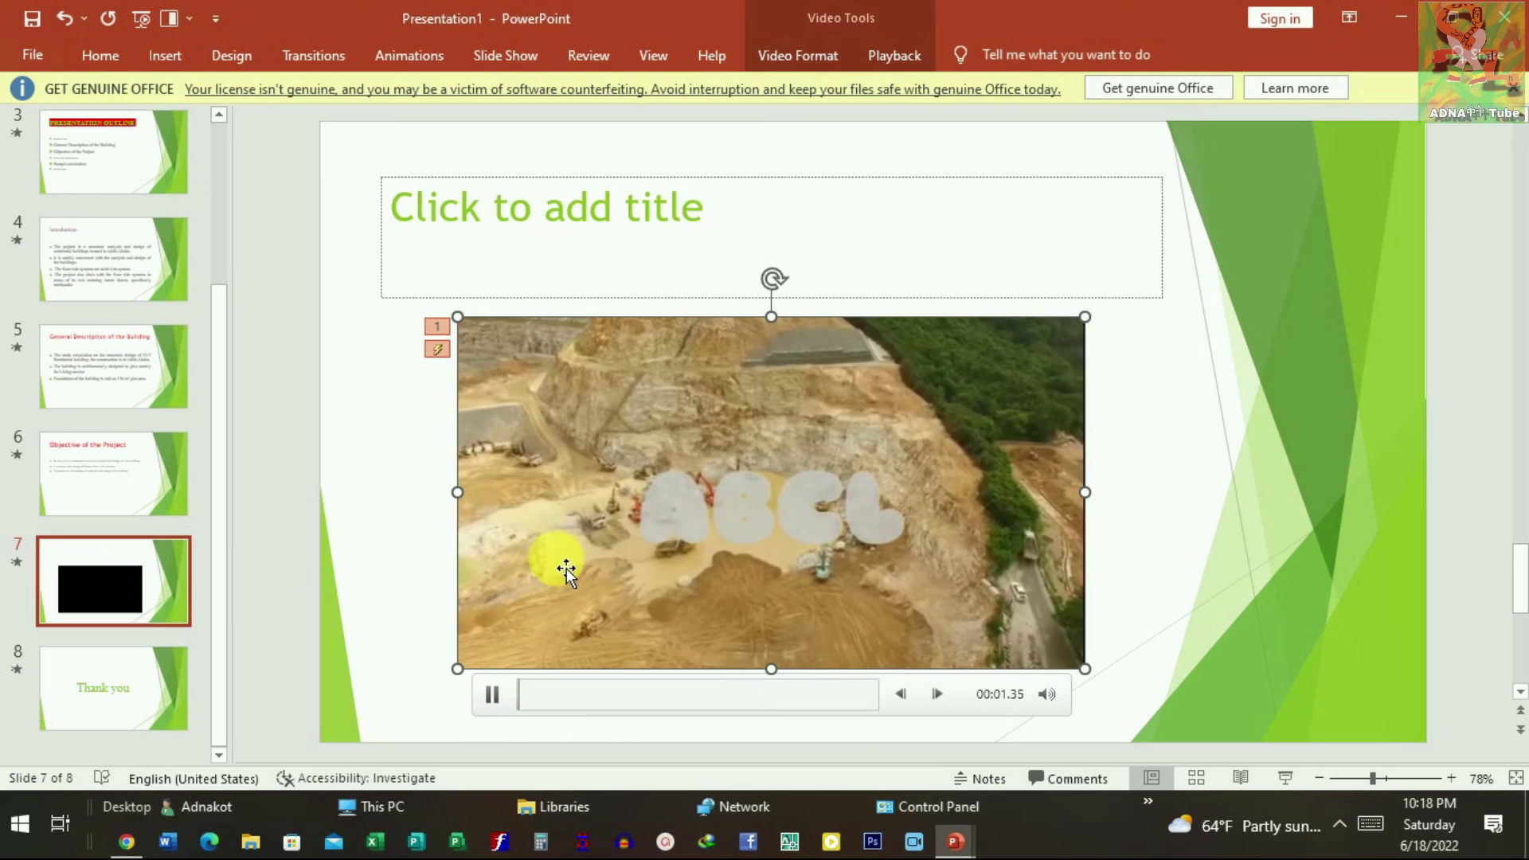
left_click(1060, 696)
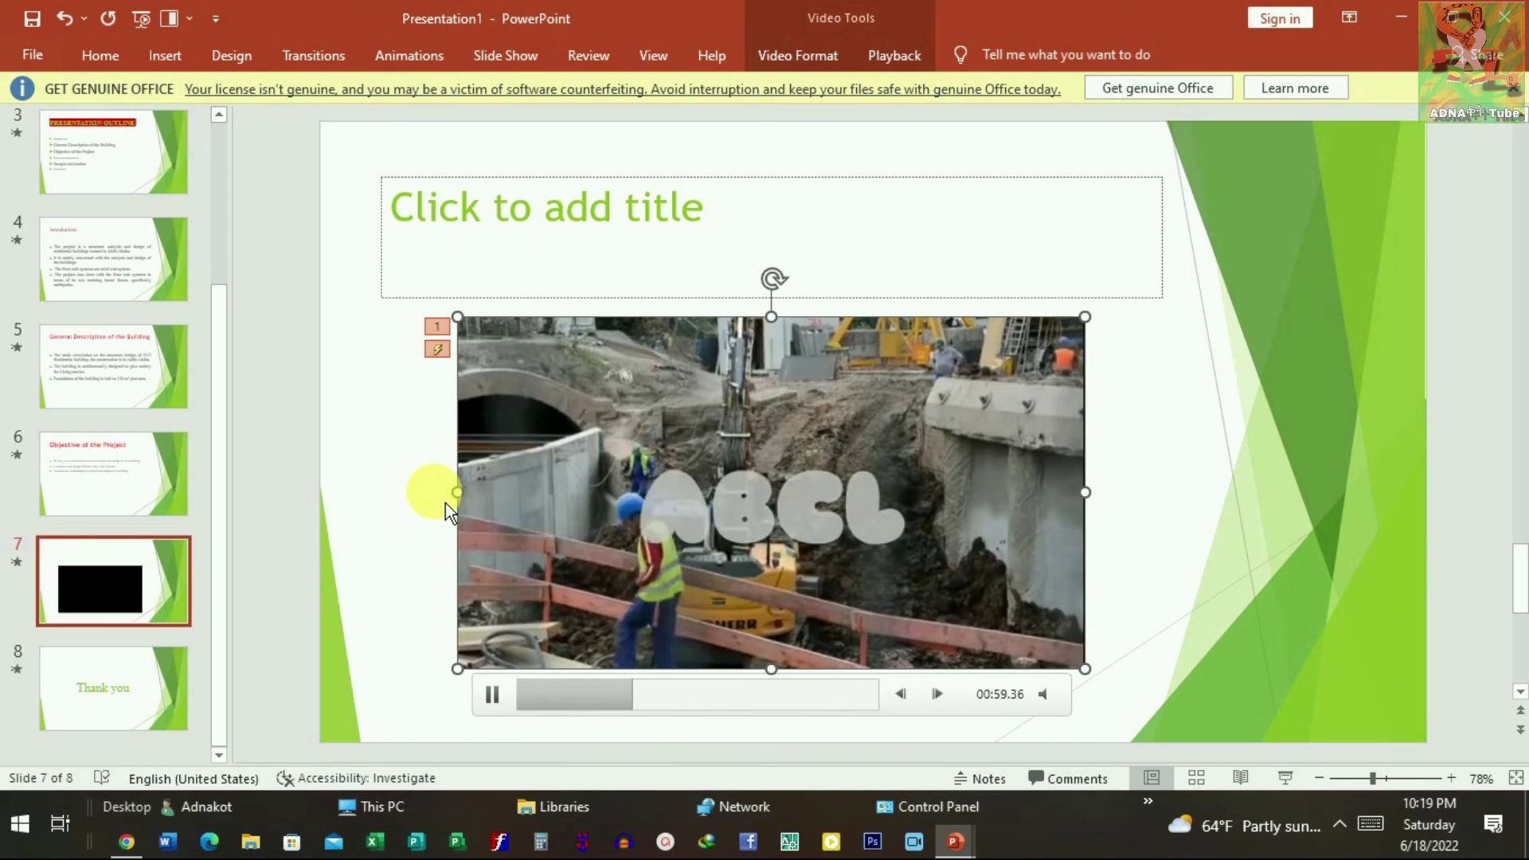
scroll(726, 446, "down", 1)
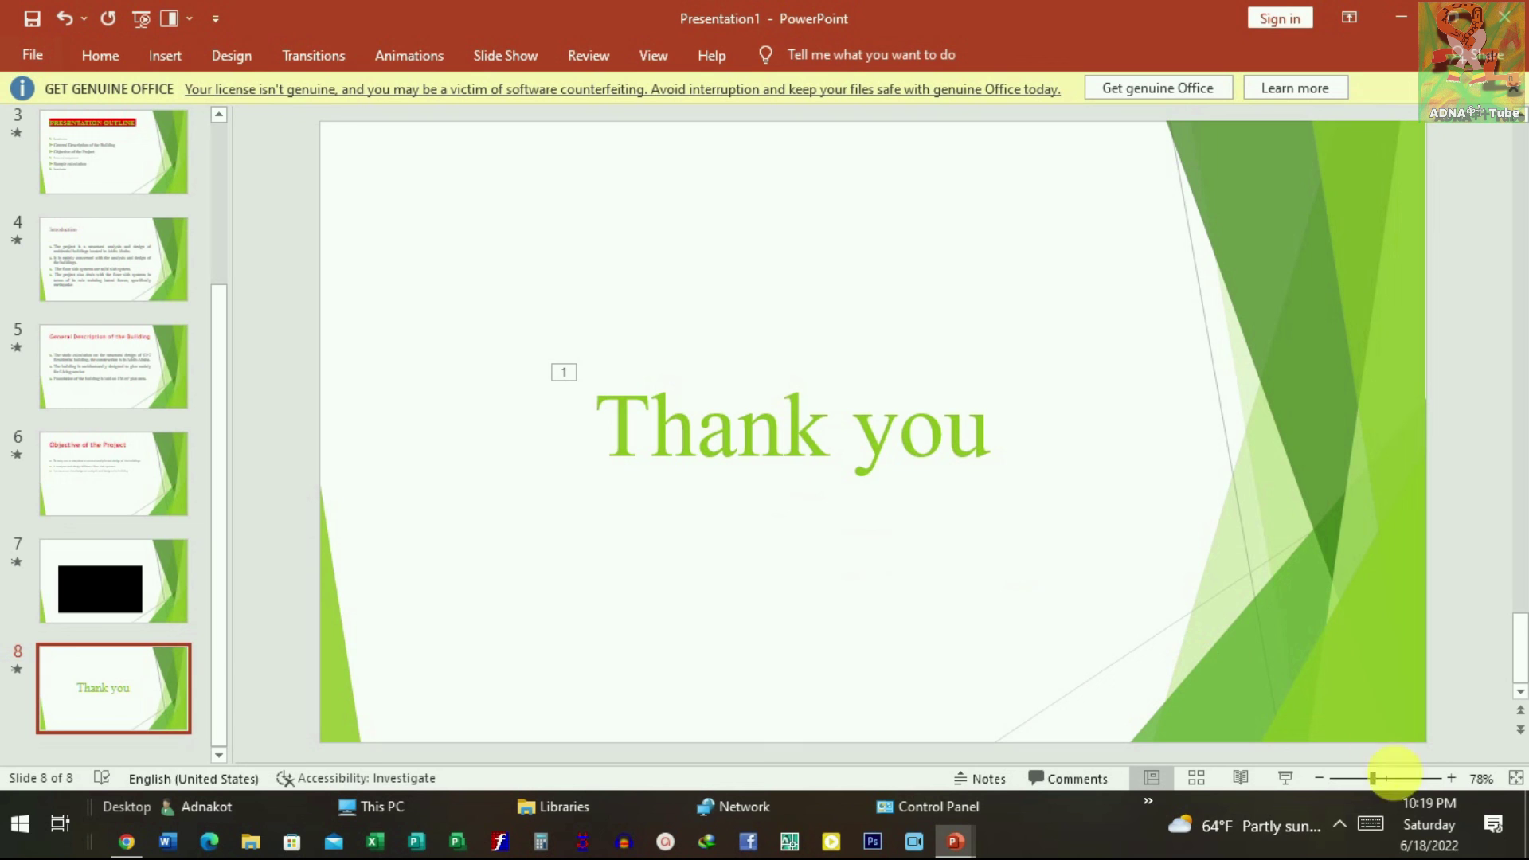
Step: Briefly present the Thank you slide, return to slide 1, and start the show from there
left_click(1299, 787)
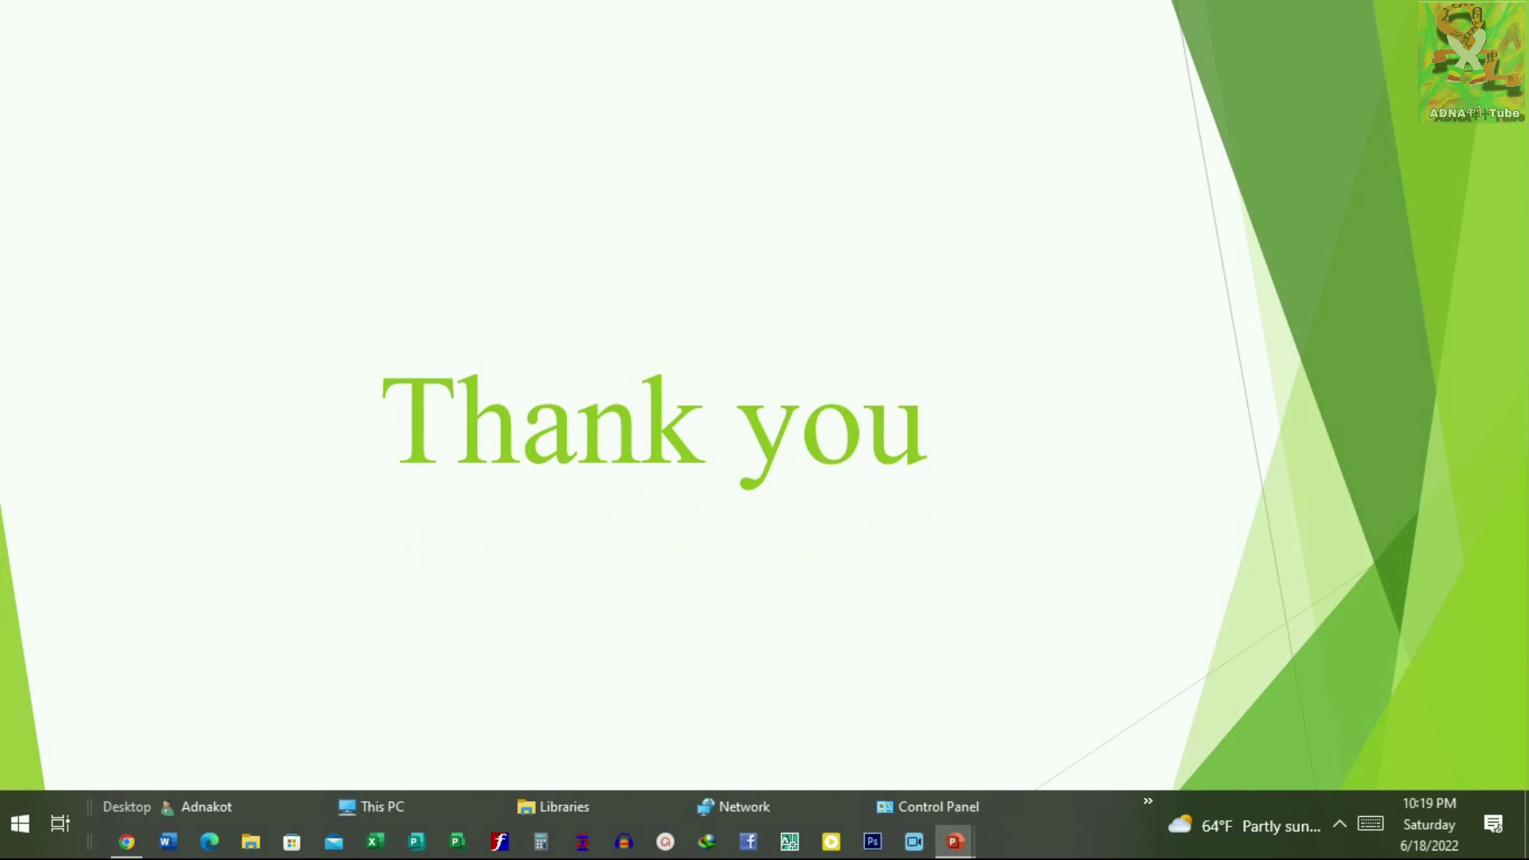
key("Escape")
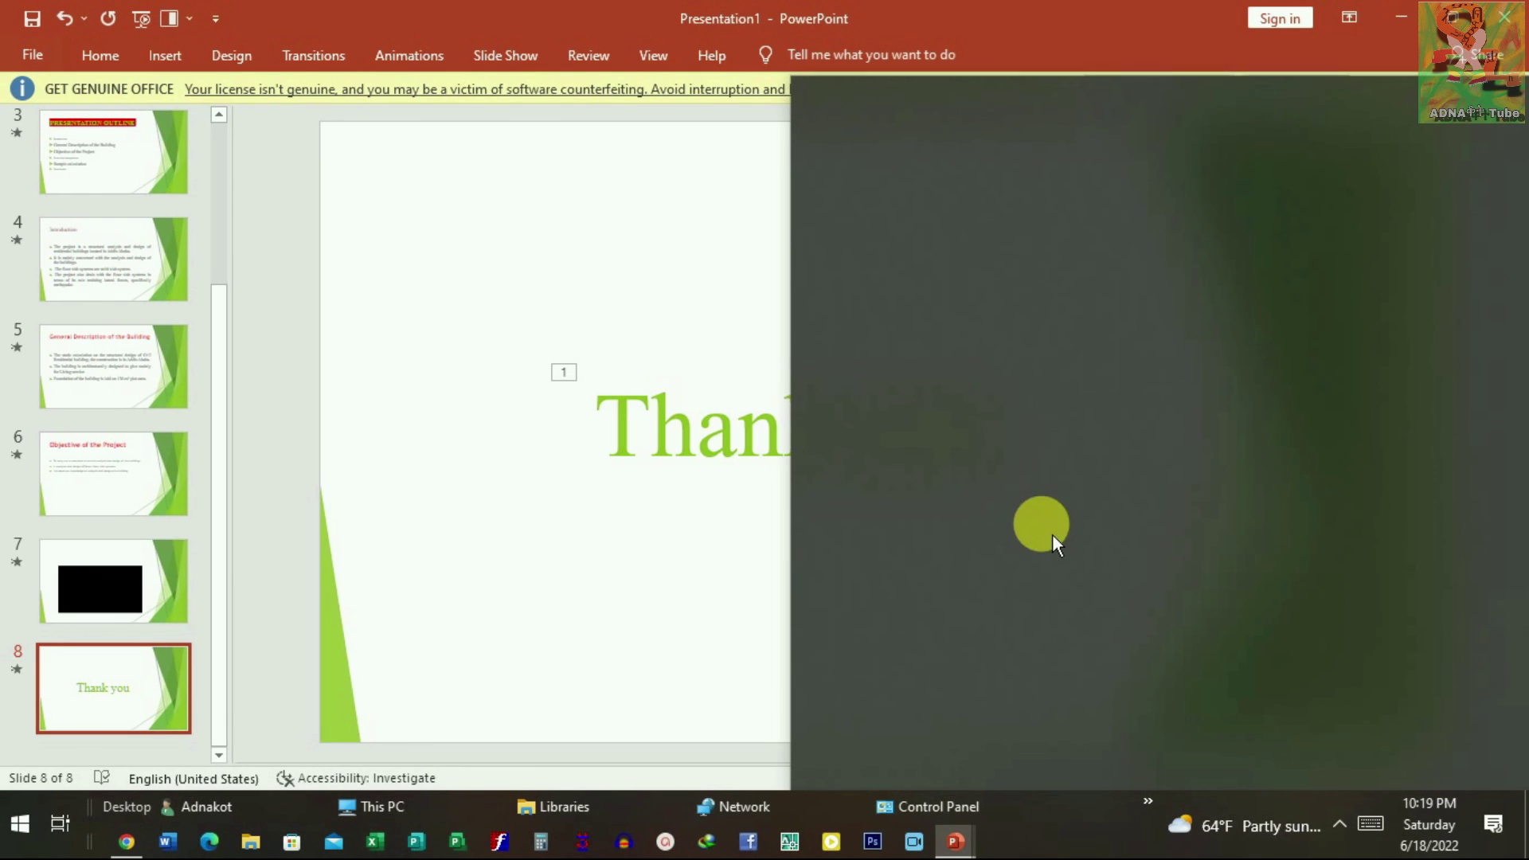
scroll(129, 151, "up", 2)
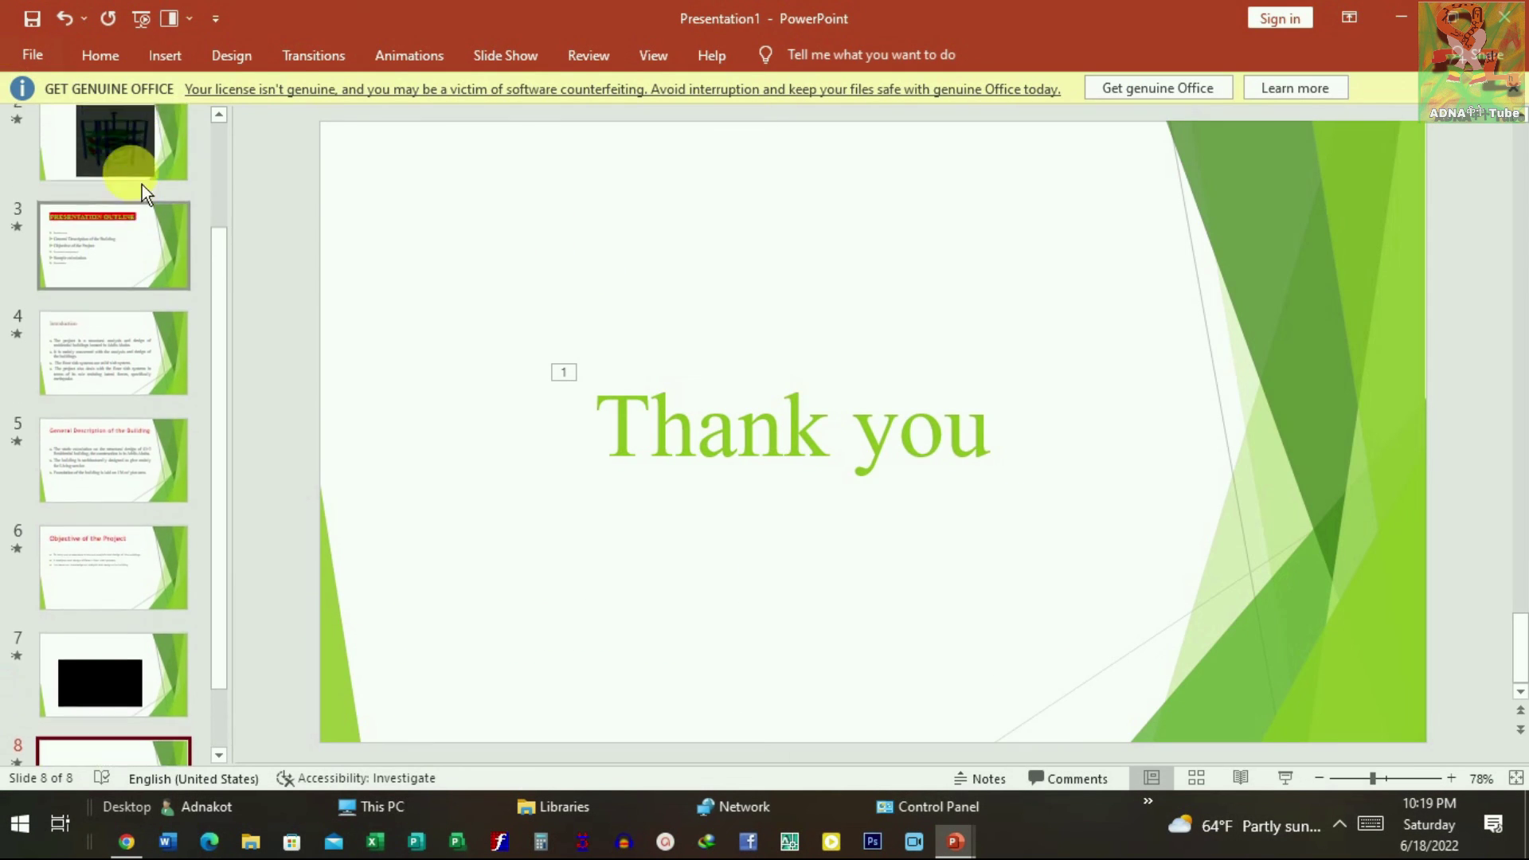
scroll(142, 186, "up", 2)
left_click(137, 183)
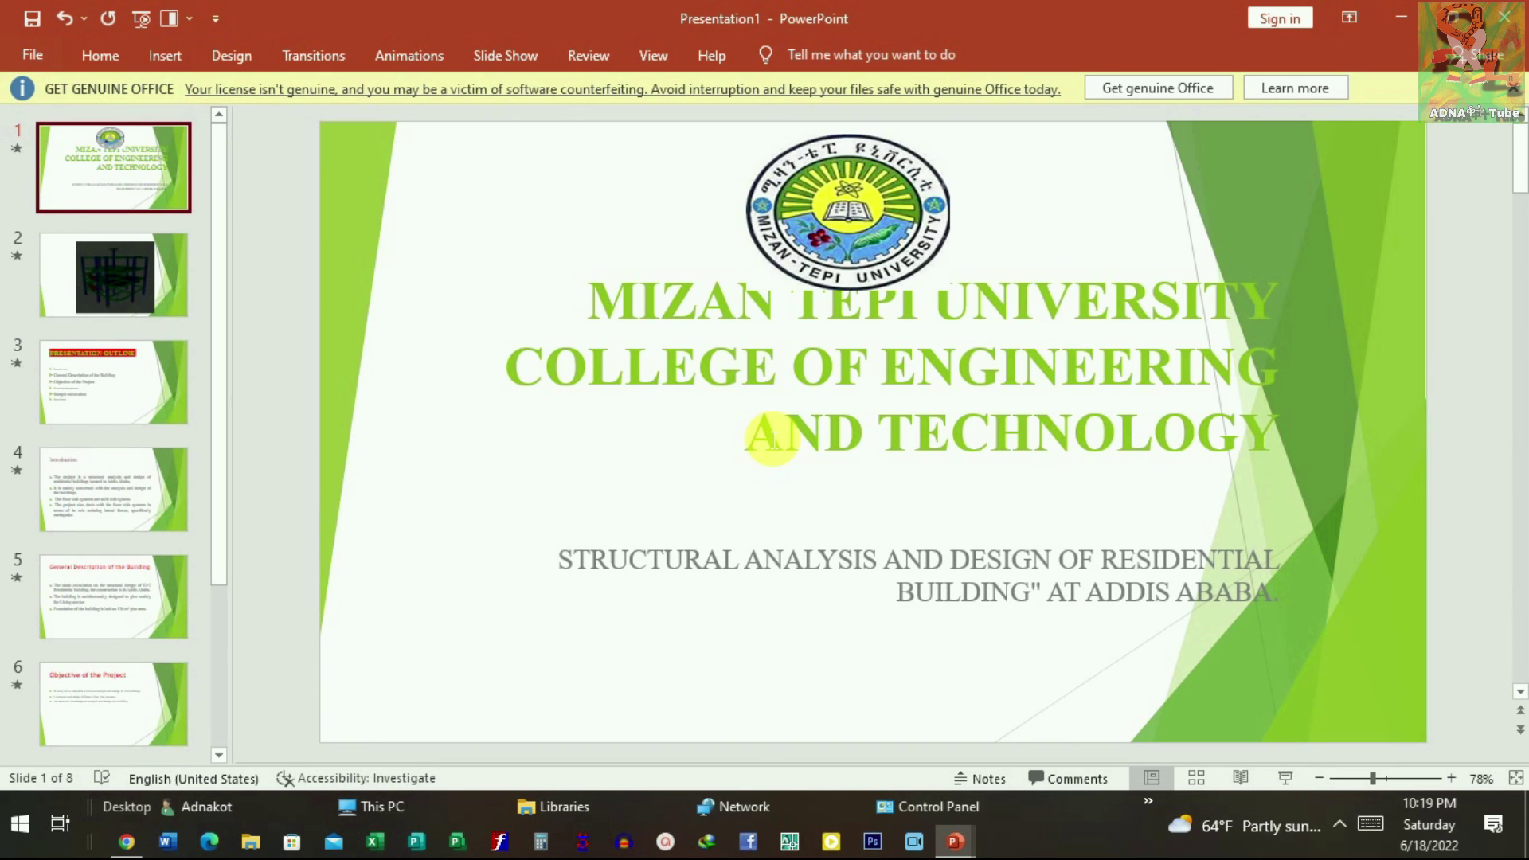
left_click(1286, 777)
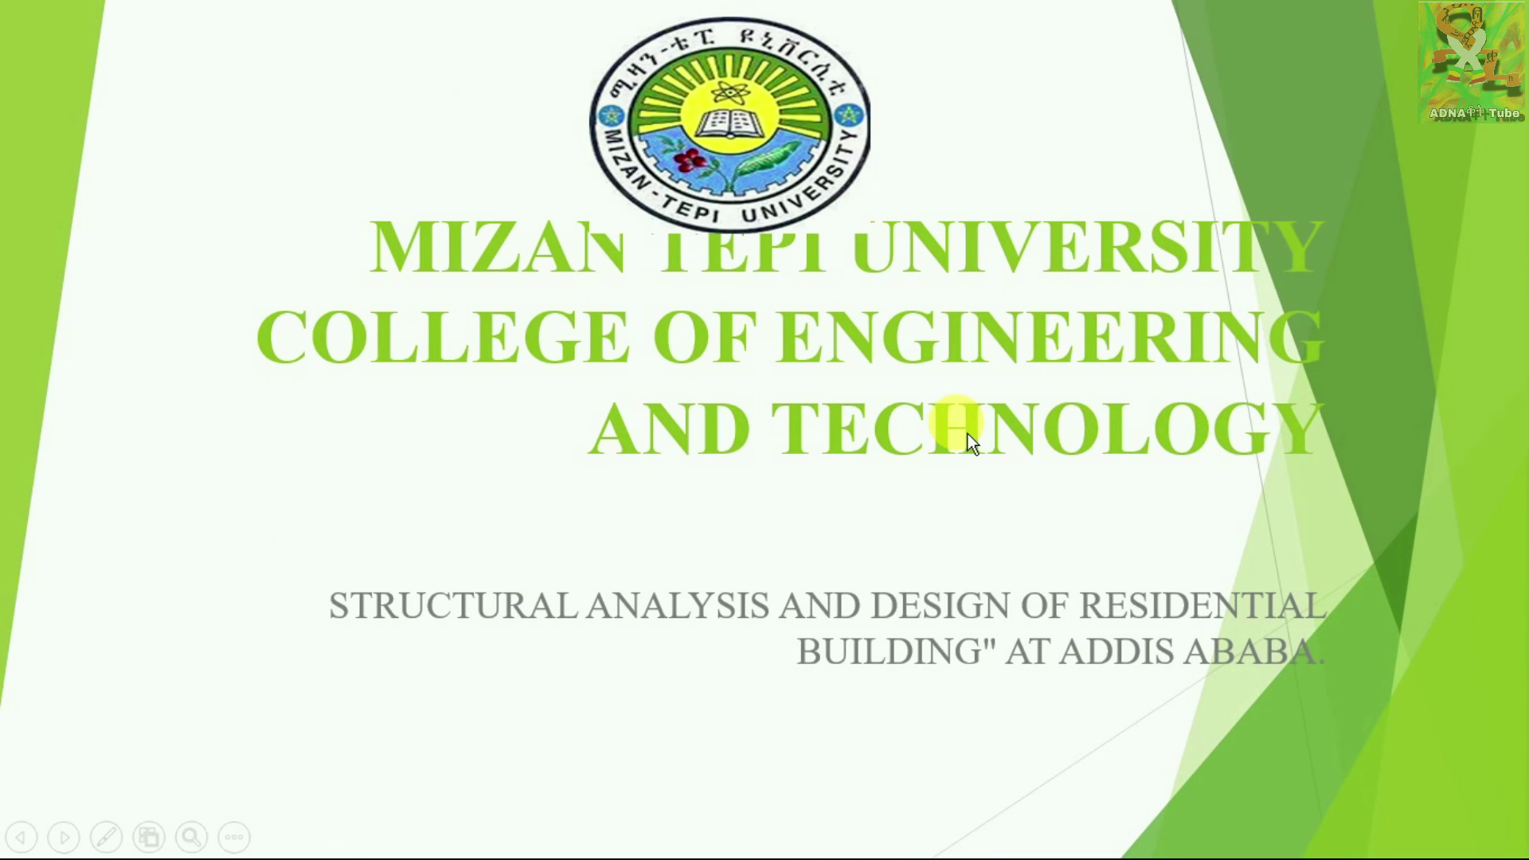
Step: Advance through the building model, outline, Introduction and video slides to Thank you, then end the show
left_click(967, 435)
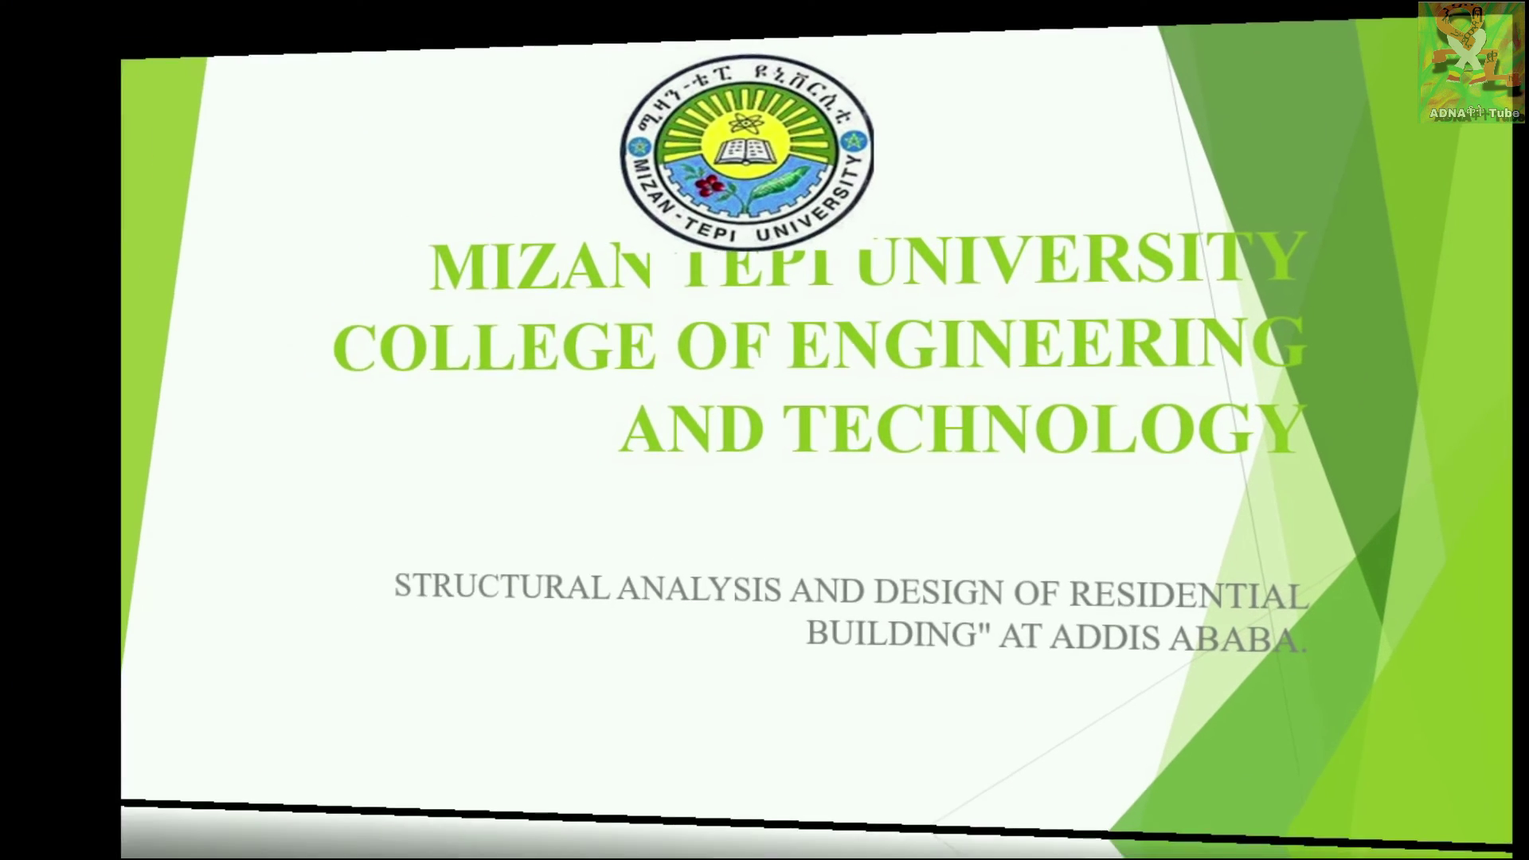
key("Right")
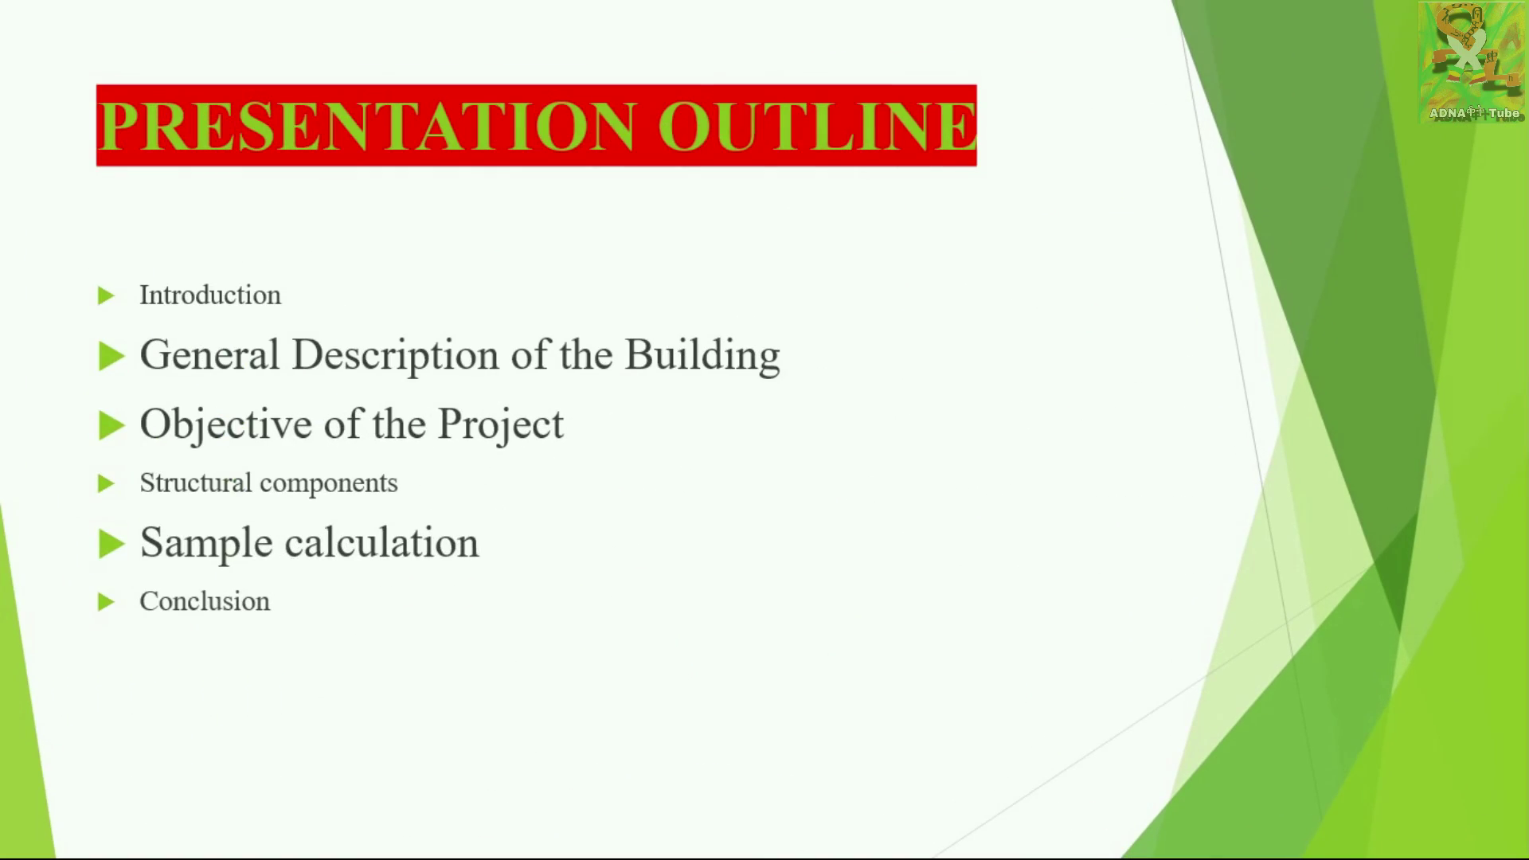
key("Right")
key("Right")
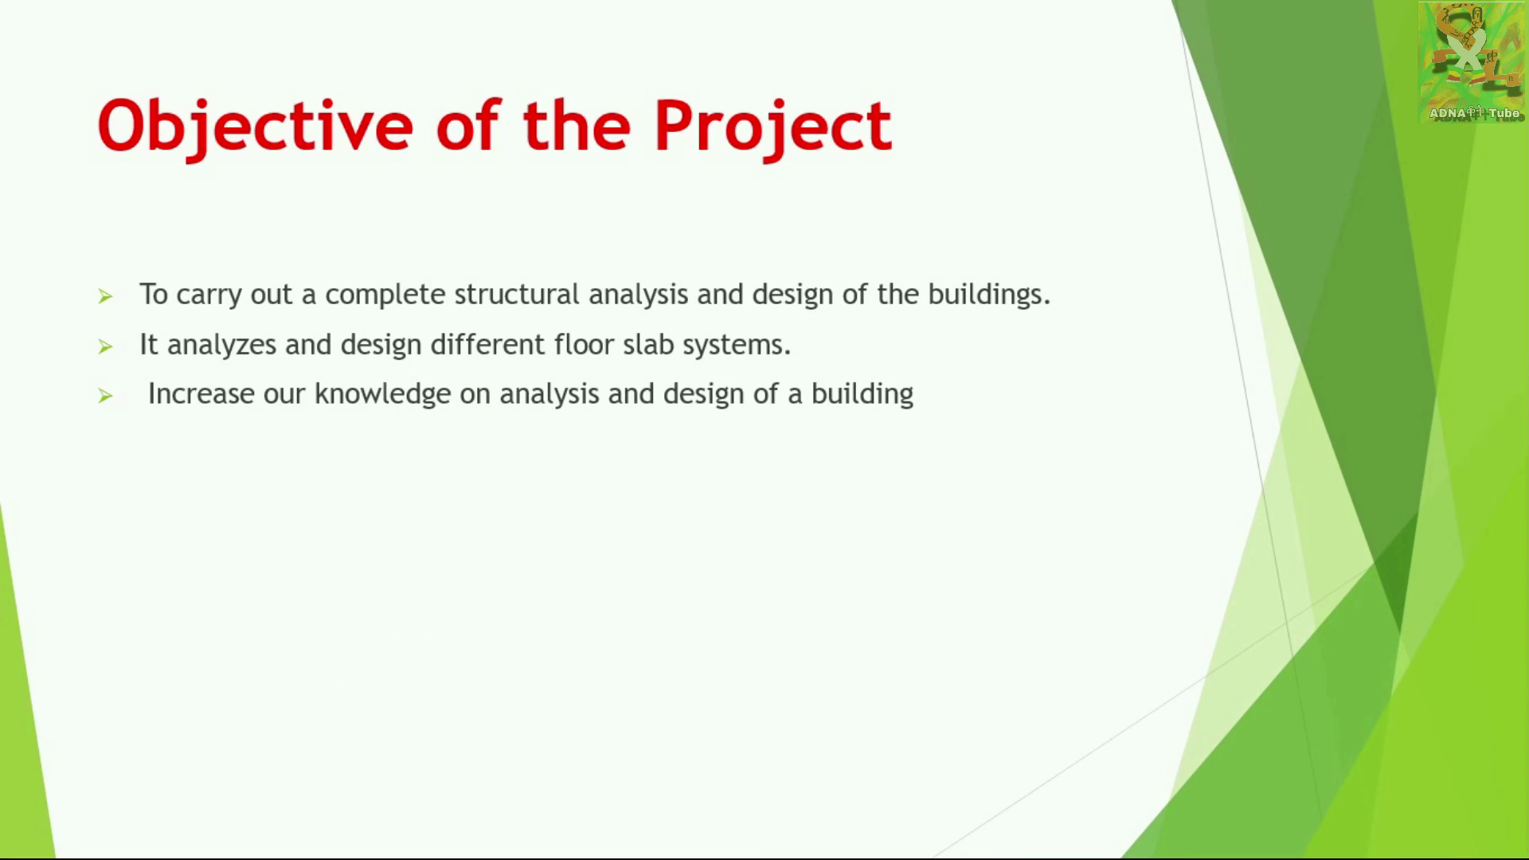
key("Right")
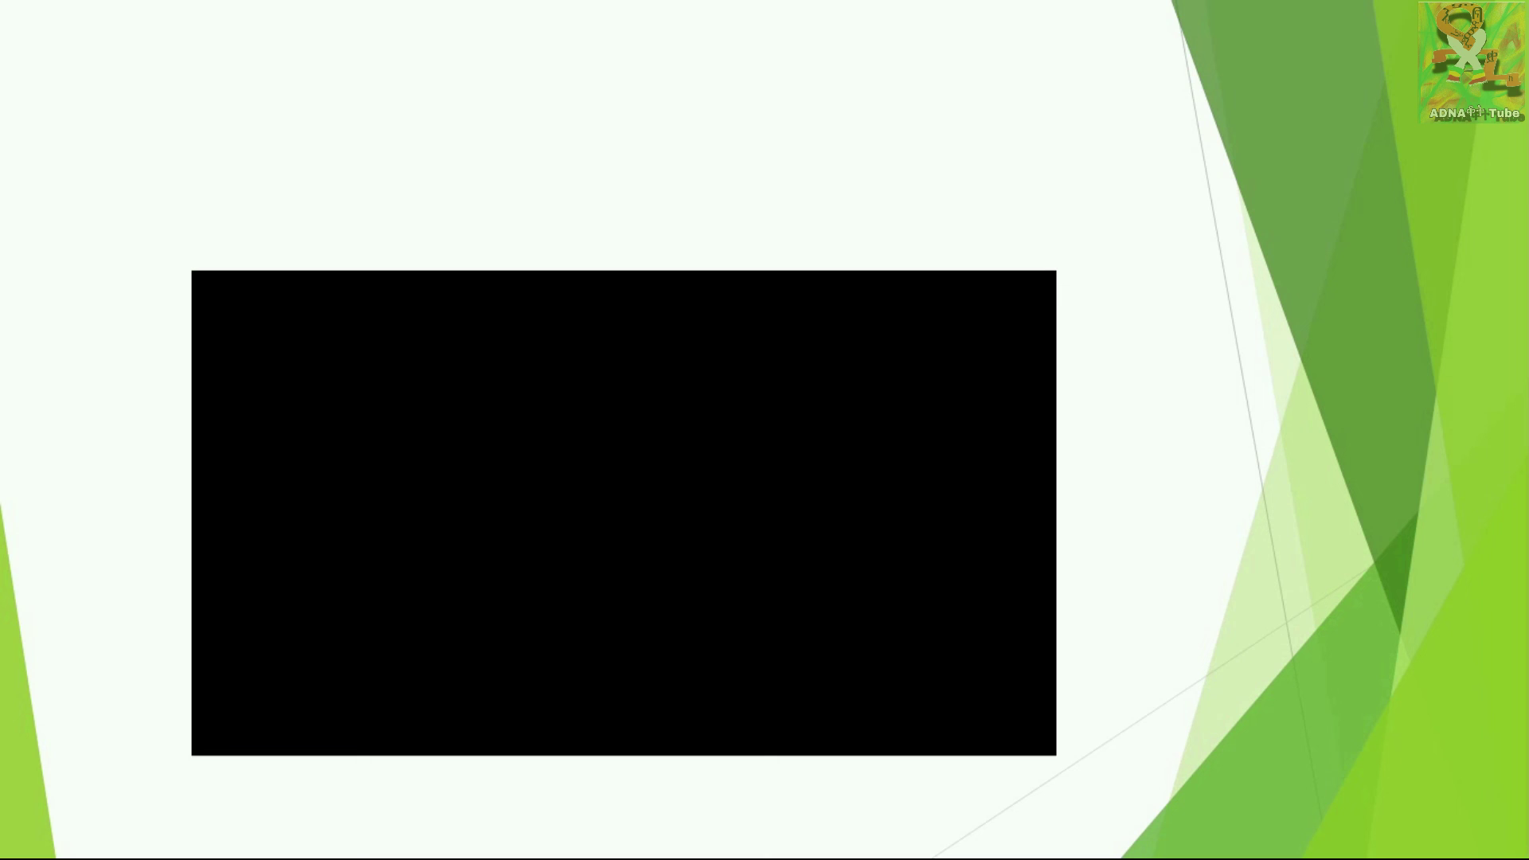
key("Right")
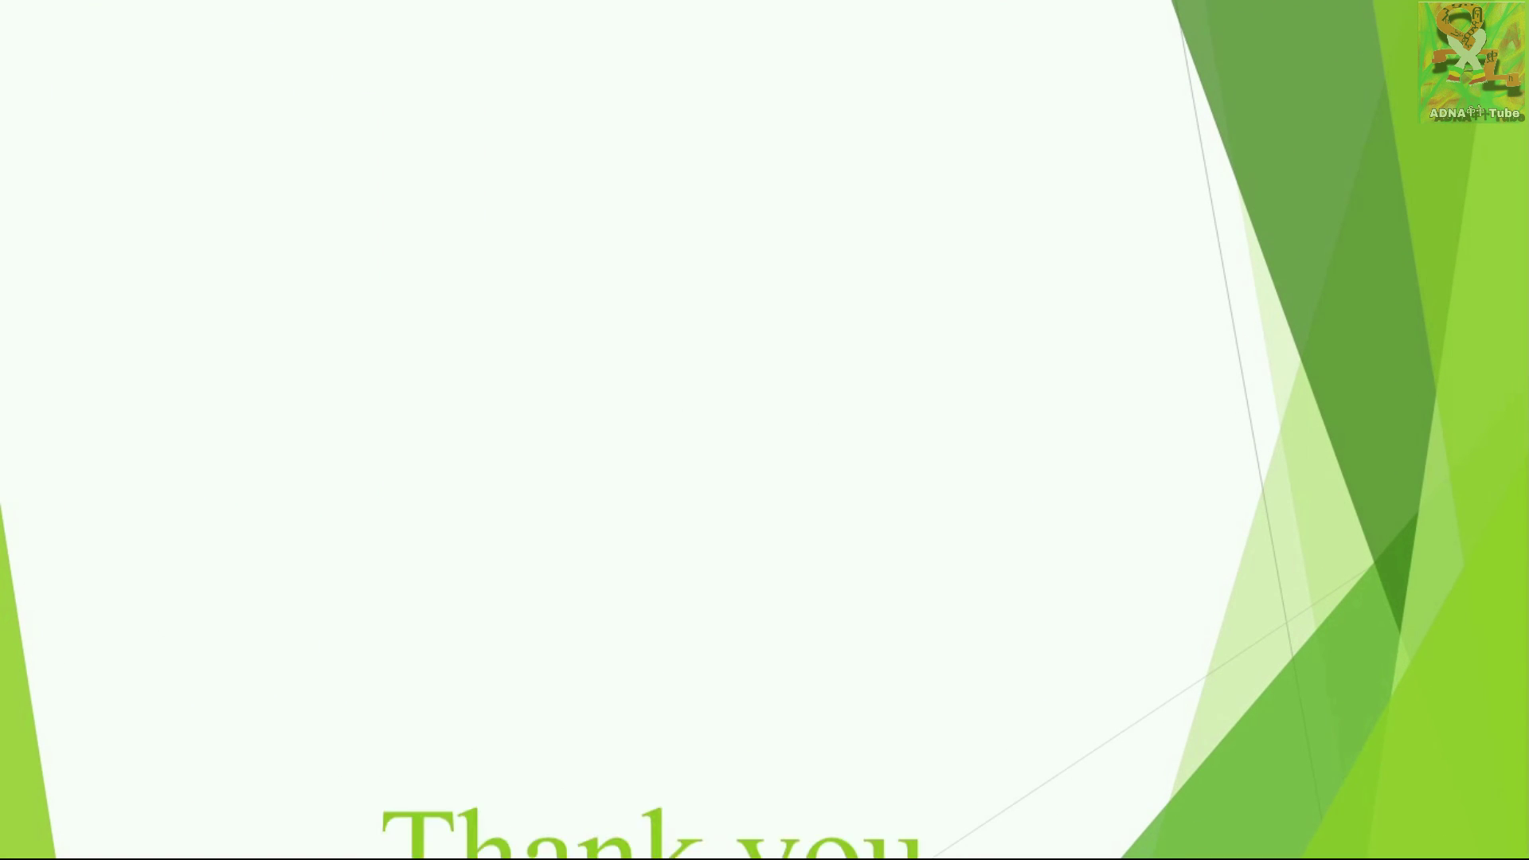
key("Escape")
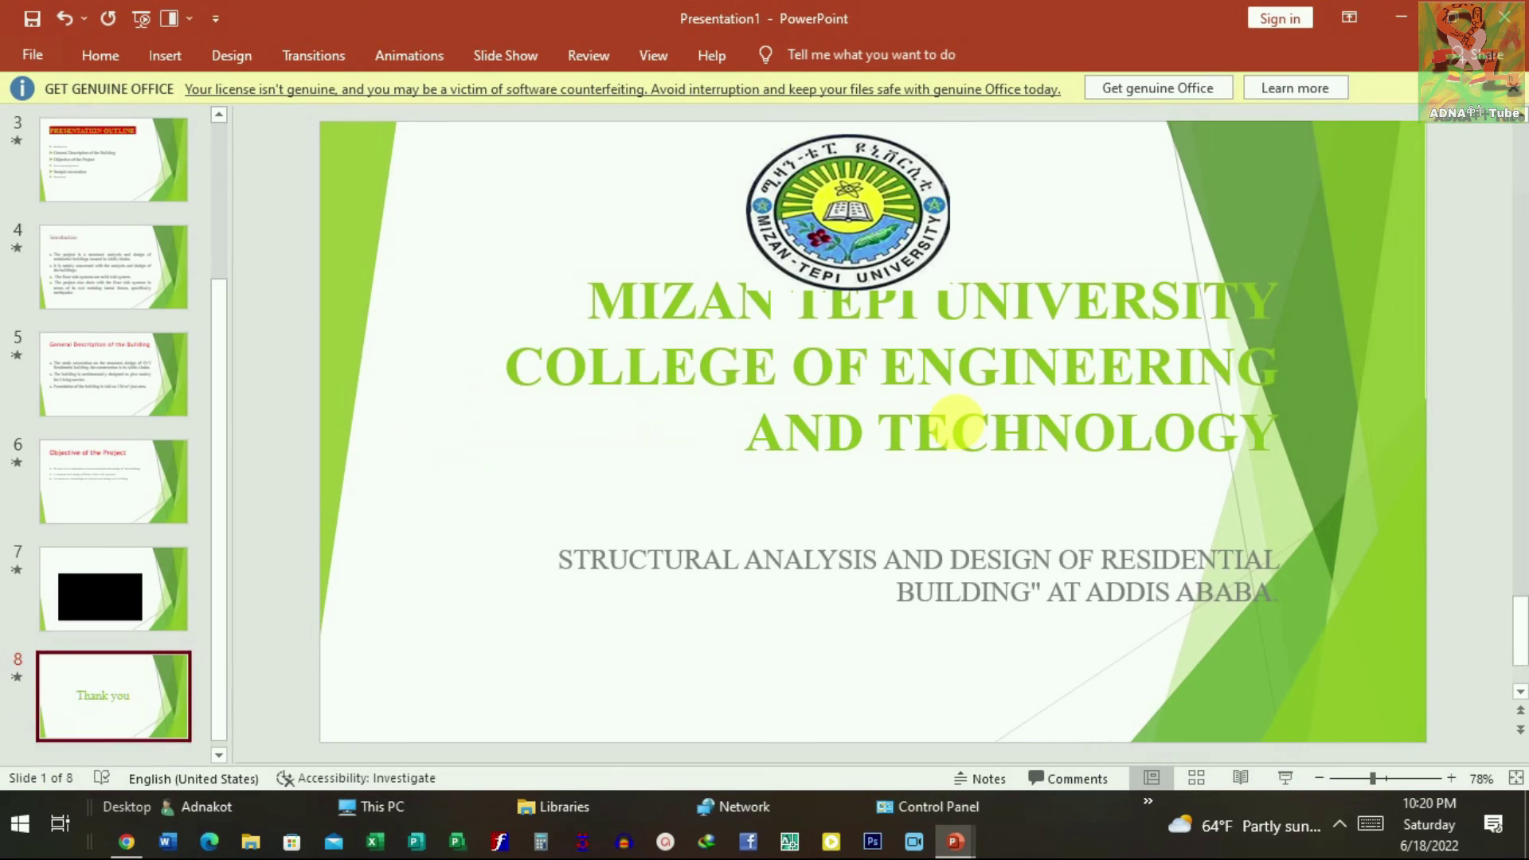